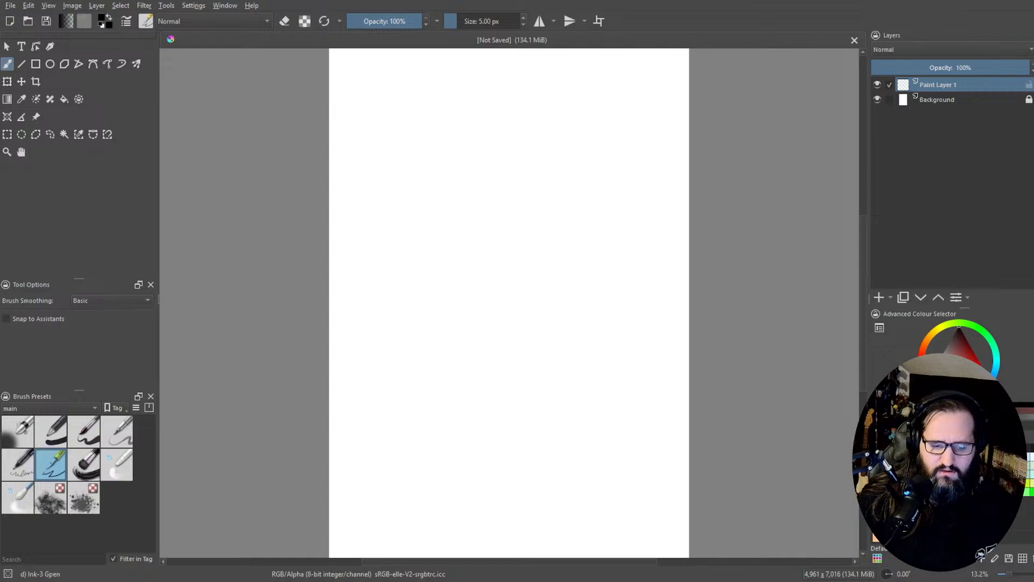
Step: Scribble loose looping test strokes across the blank page with the Ink-3 Gpen brush, and bring up the pop-up palette
drag(332, 150, 358, 172)
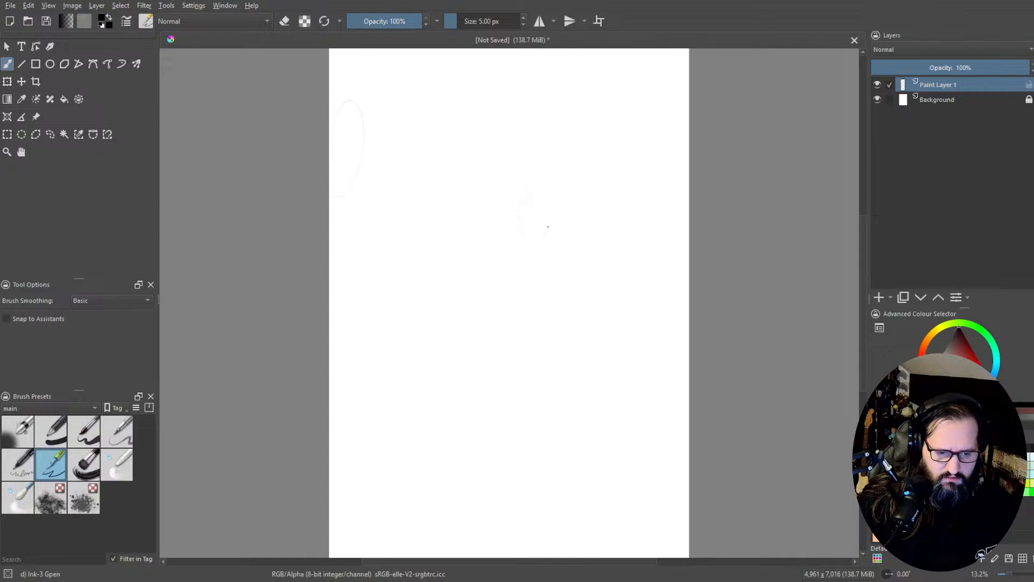
mouse_move(599, 124)
mouse_down()
mouse_move(562, 117)
mouse_move(486, 139)
mouse_move(531, 289)
mouse_move(508, 232)
mouse_move(525, 277)
mouse_move(574, 177)
mouse_move(652, 227)
mouse_move(424, 186)
mouse_move(350, 280)
mouse_move(388, 399)
mouse_move(334, 318)
mouse_move(488, 165)
mouse_move(528, 218)
mouse_move(587, 554)
mouse_move(495, 404)
mouse_move(435, 505)
mouse_up()
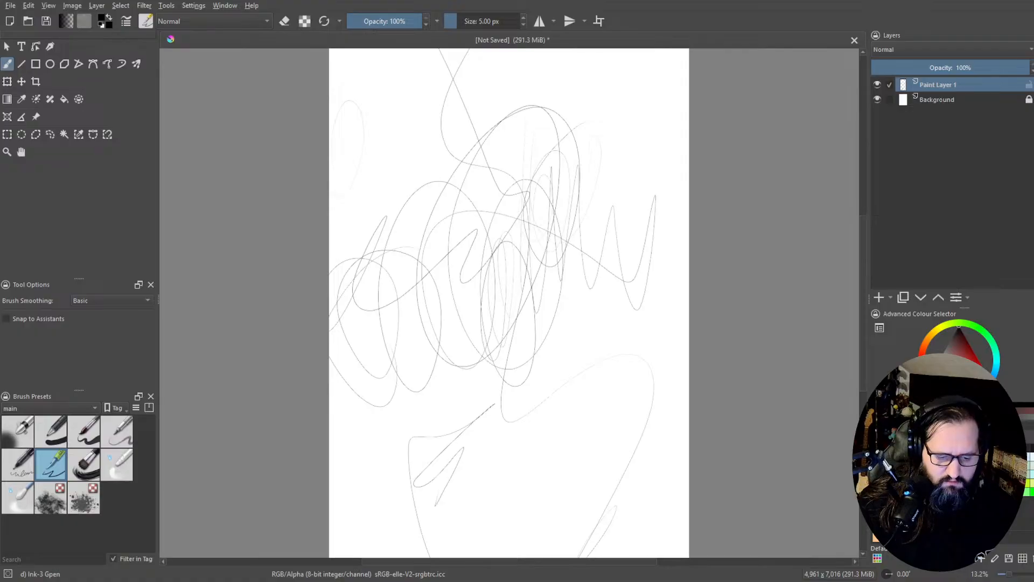
right_click(543, 237)
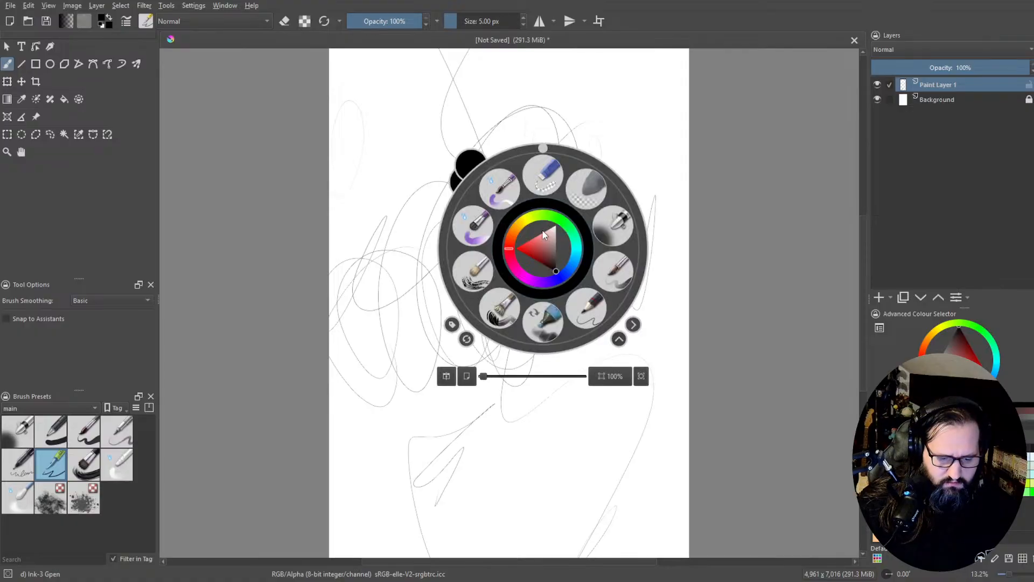
click(577, 43)
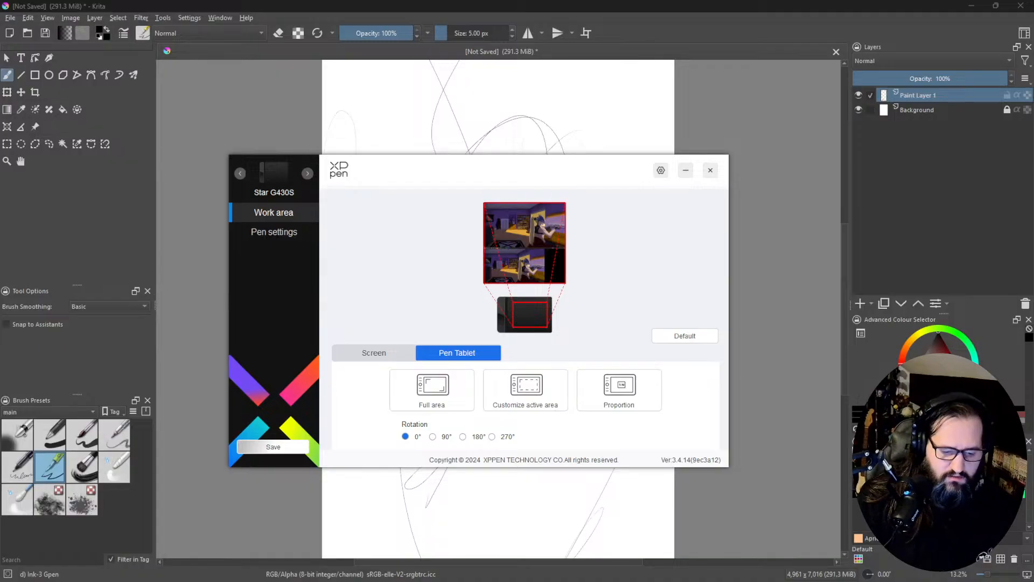
Step: In the XPPen driver settings, map the Star G430S tablet's work area to Monitor2 (0,1440,1920,1080)
click(240, 174)
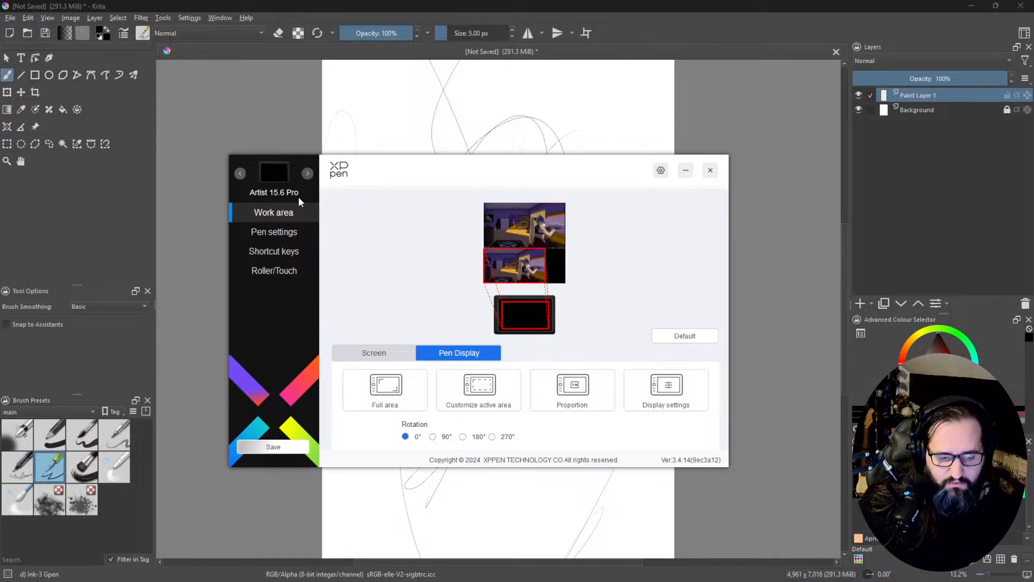
click(311, 174)
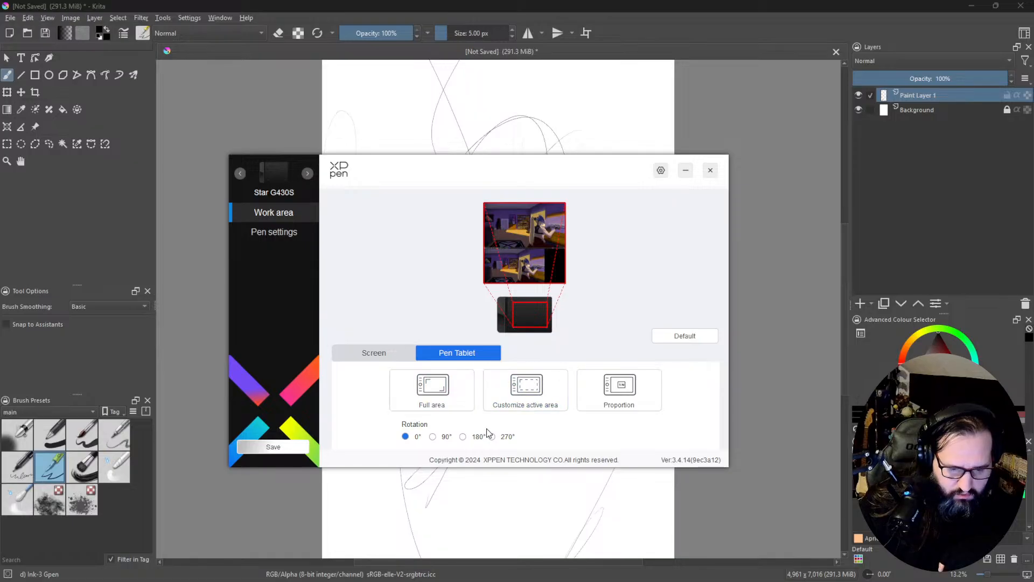
click(374, 354)
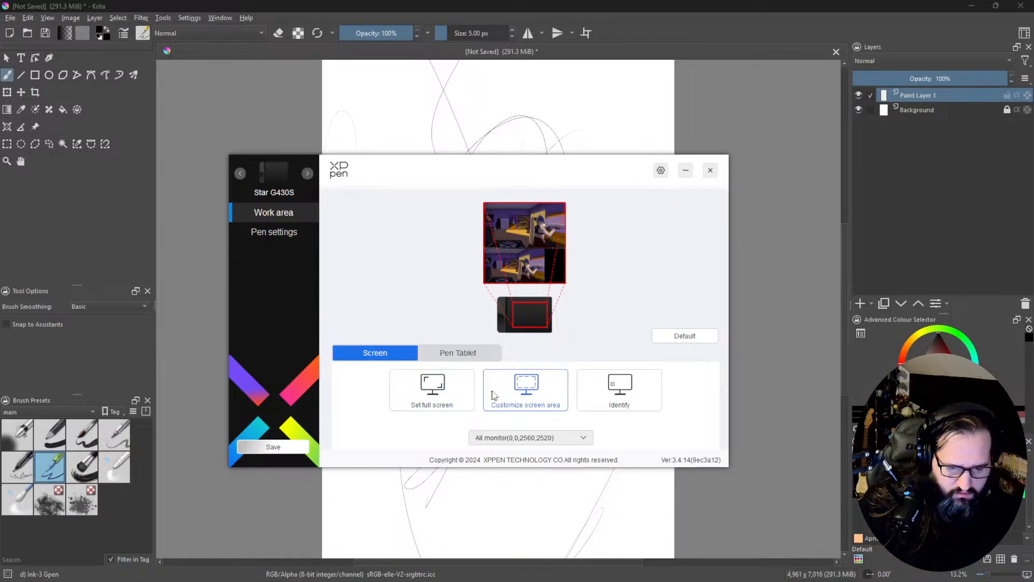
click(538, 438)
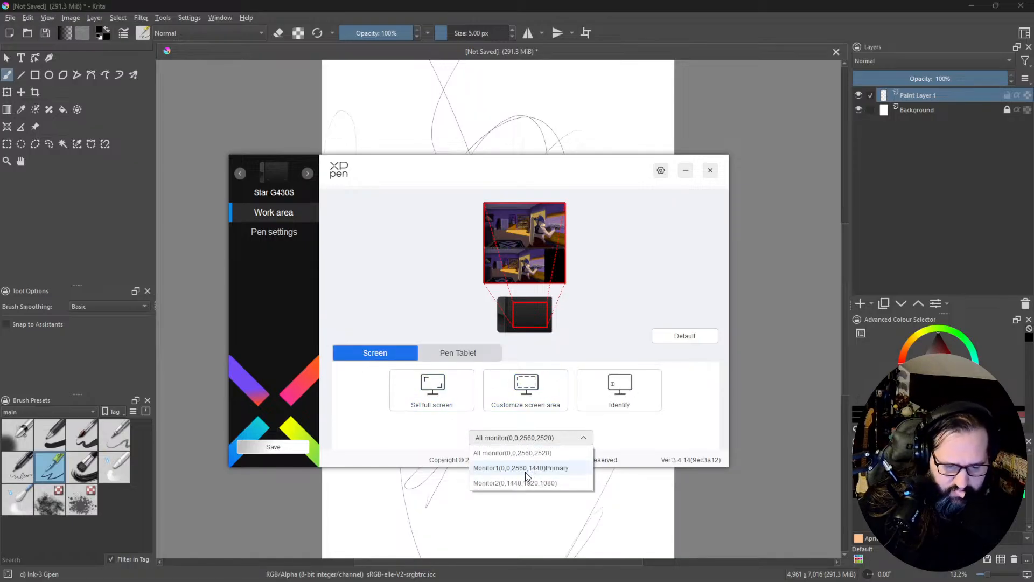
click(542, 484)
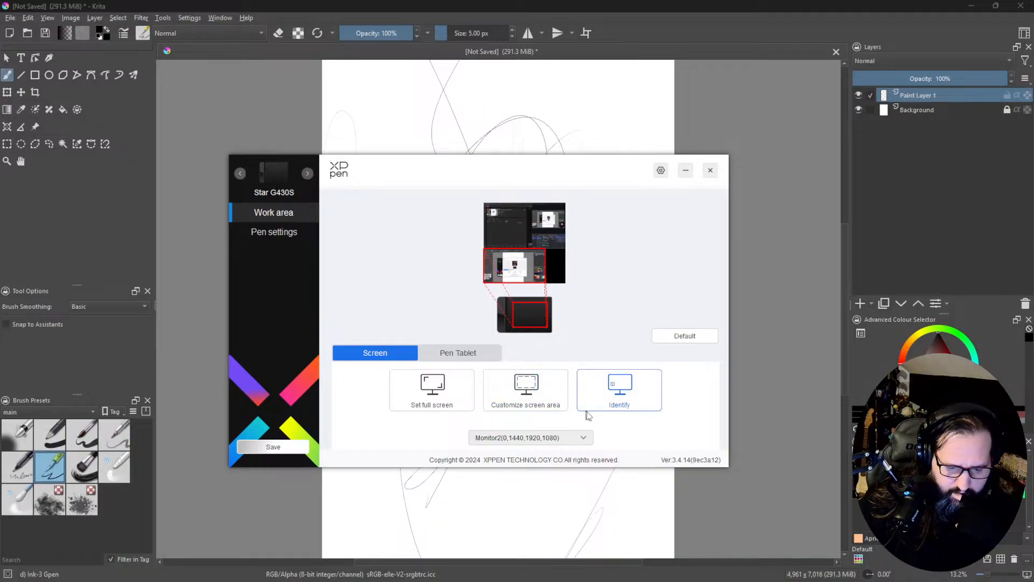
click(436, 355)
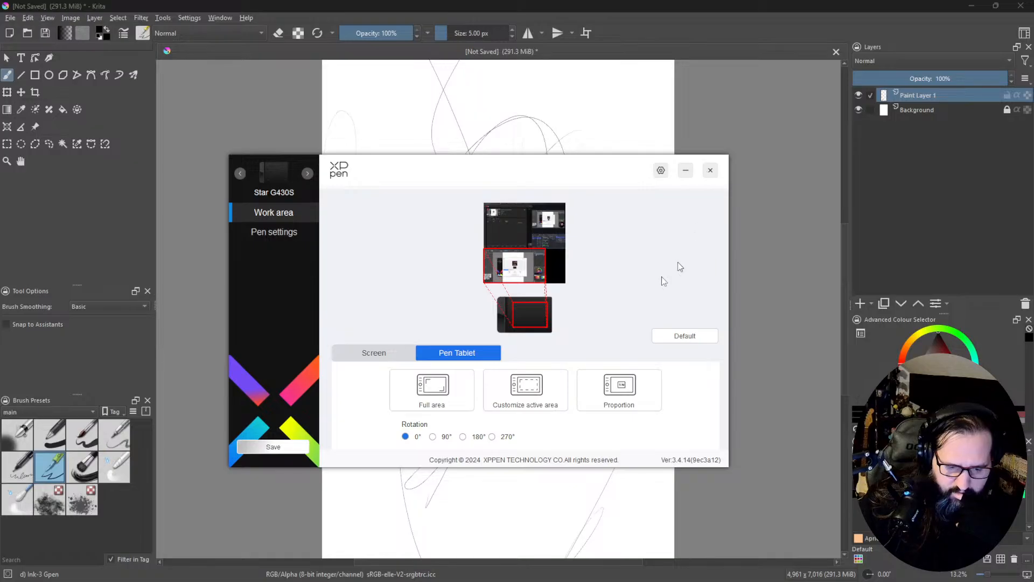
Step: Assign a customized Middle click mouse control to the lower button of the Star G430S pen
click(272, 231)
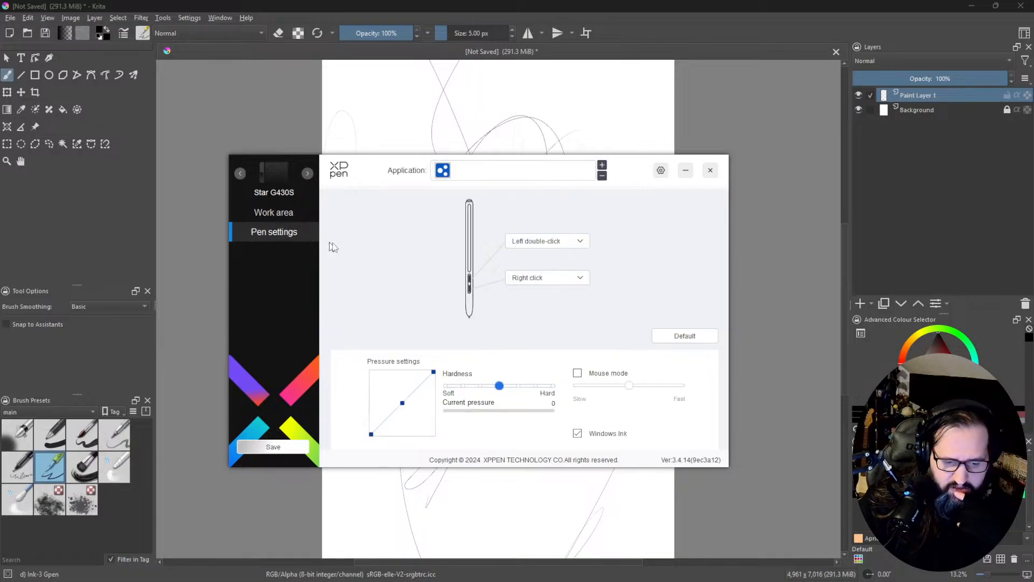
click(577, 279)
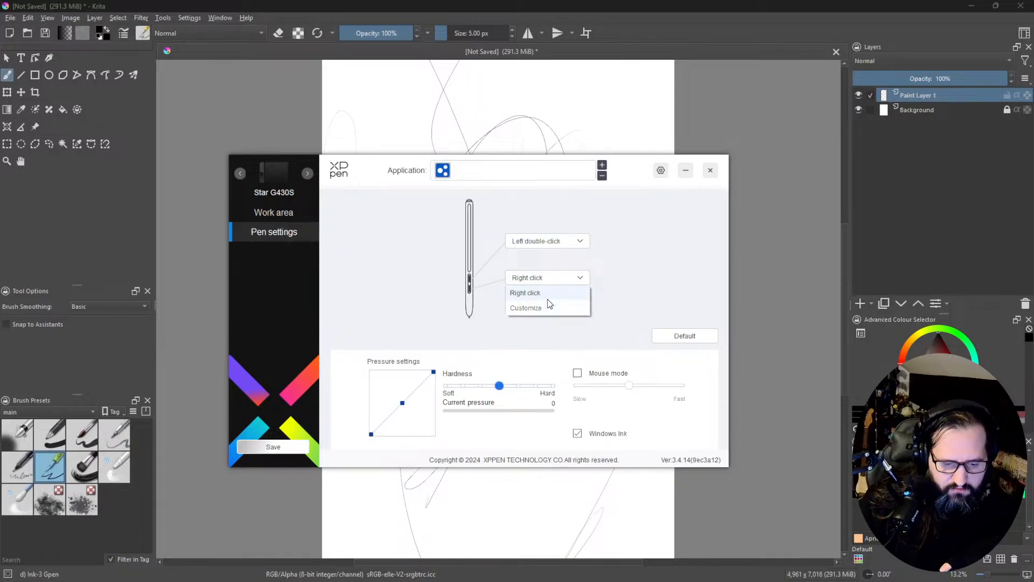
click(538, 310)
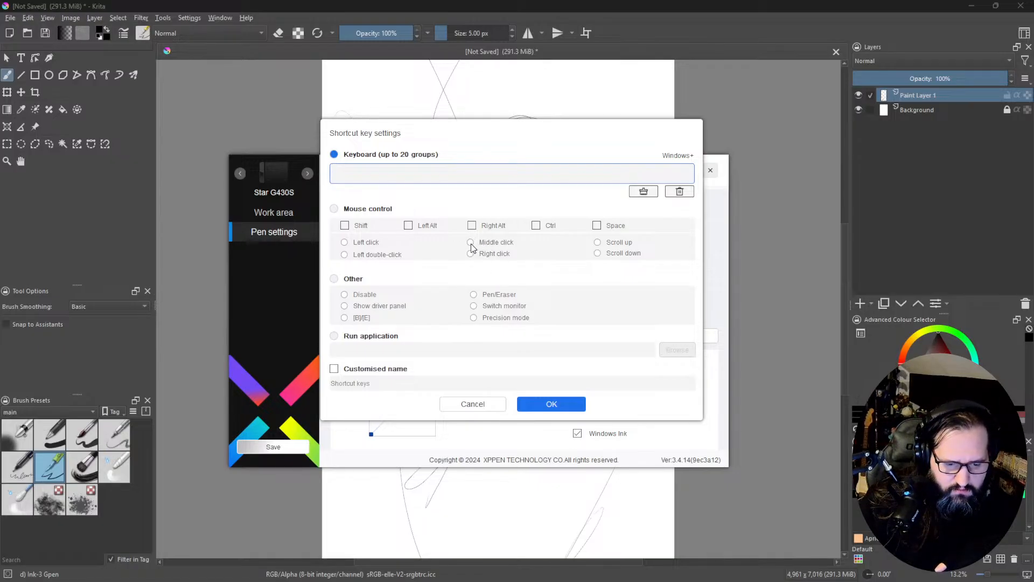
click(371, 209)
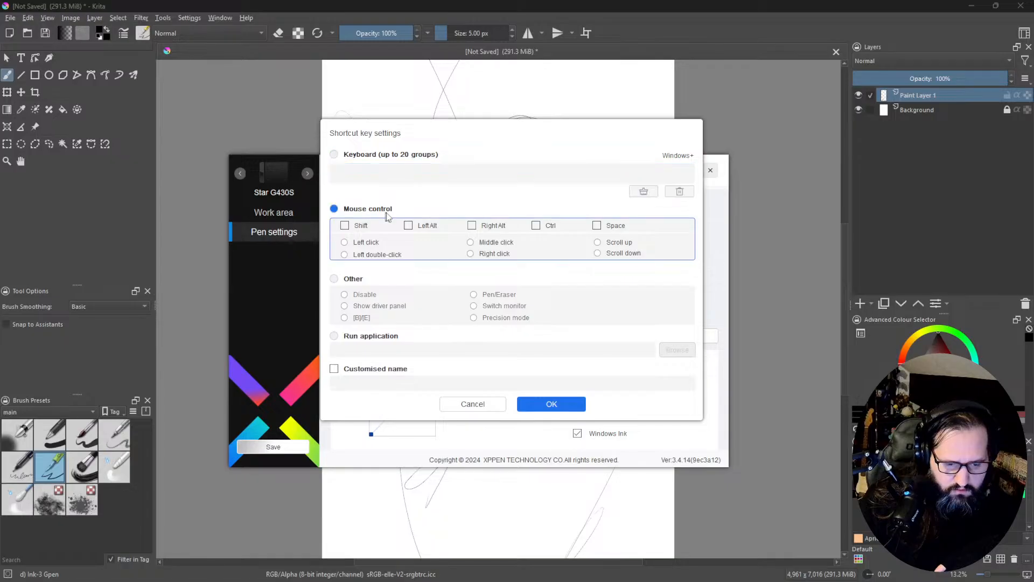
click(486, 243)
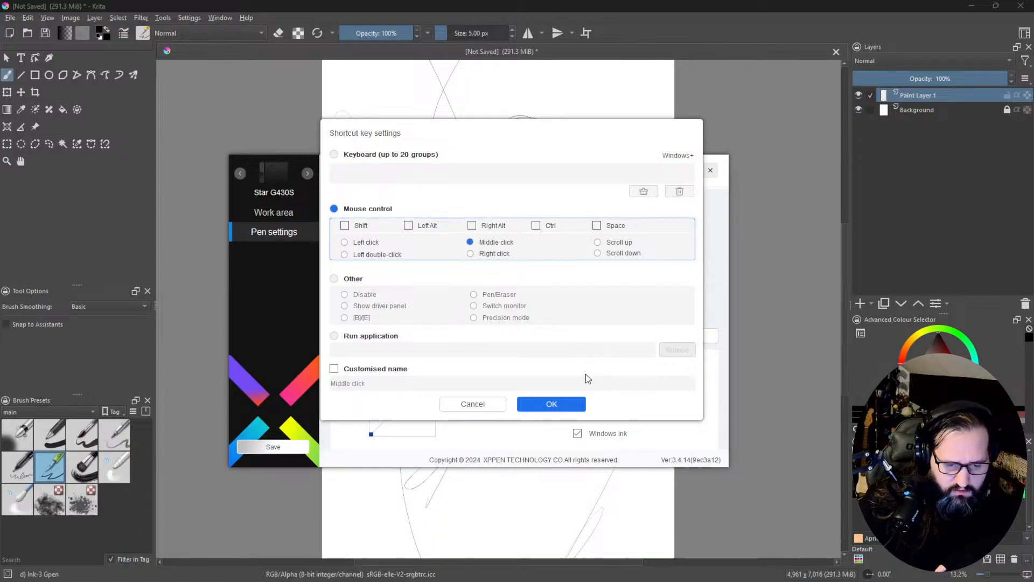
click(557, 405)
Step: Assign a customized Right click mouse control to the upper pen button and close the tablet settings
click(545, 240)
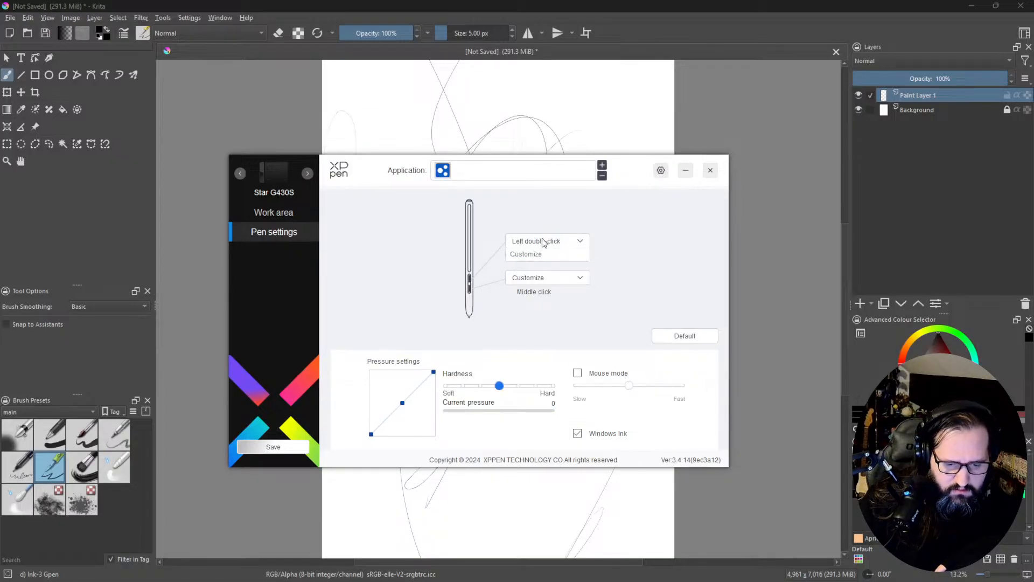
click(553, 272)
click(335, 209)
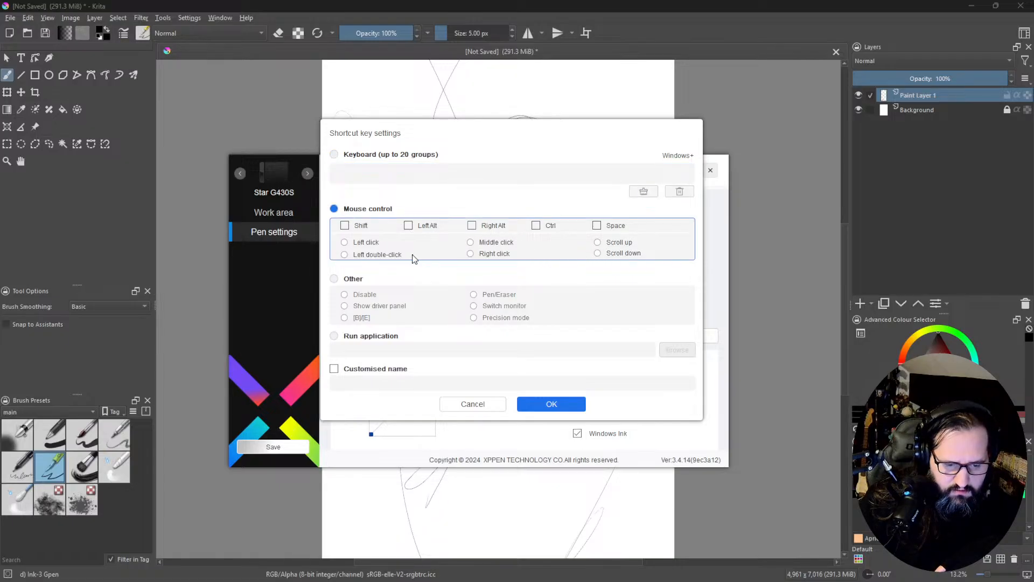
click(493, 254)
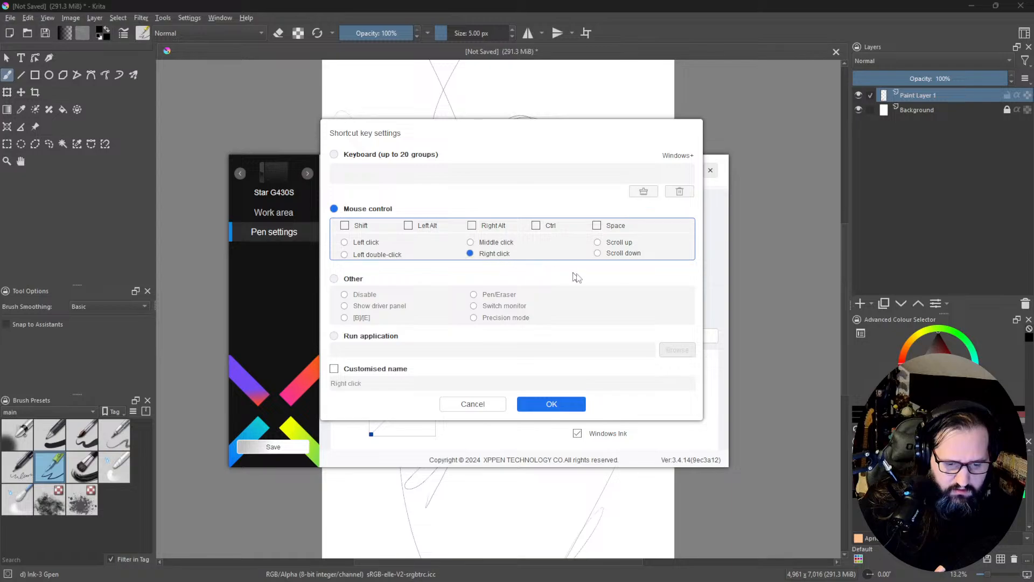
click(552, 405)
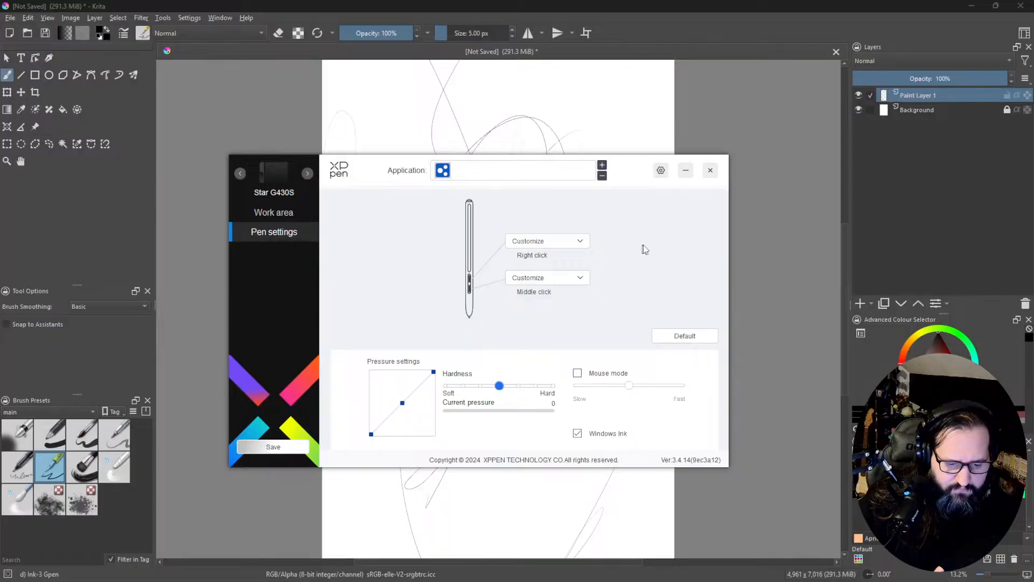
click(709, 171)
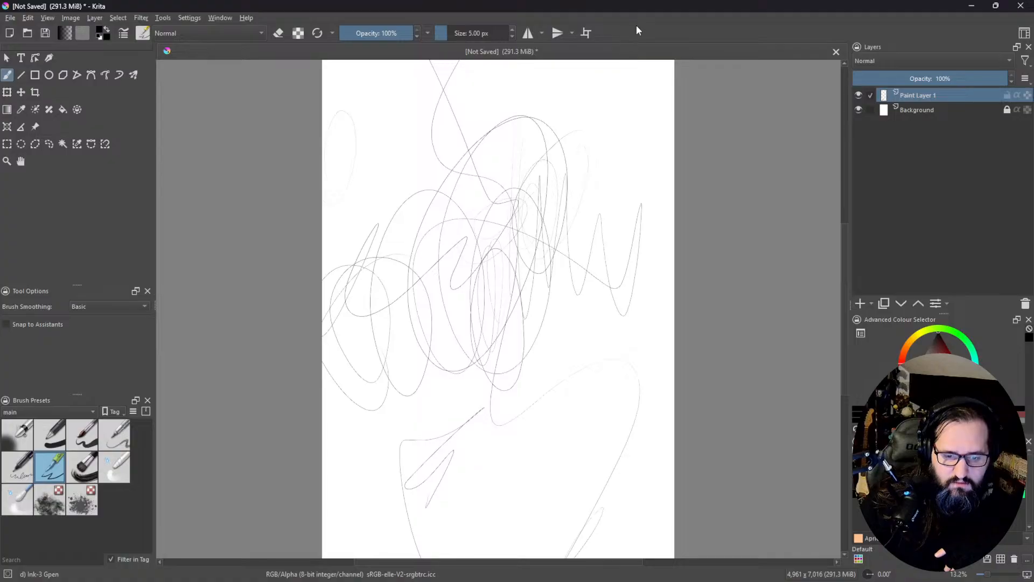
Step: Try out the pen with more scribbled strokes over the page, and clear all the scribbles from Paint Layer 1
mouse_move(624, 110)
mouse_down()
mouse_move(643, 125)
mouse_move(553, 165)
mouse_move(580, 94)
mouse_move(636, 104)
mouse_up()
mouse_move(671, 81)
mouse_down()
mouse_move(631, 123)
mouse_move(580, 78)
mouse_move(511, 127)
mouse_move(378, 149)
mouse_move(325, 178)
mouse_move(376, 436)
mouse_move(399, 418)
mouse_move(332, 425)
mouse_move(390, 492)
mouse_move(390, 519)
mouse_move(615, 433)
mouse_move(519, 470)
mouse_move(605, 450)
mouse_move(521, 327)
mouse_move(521, 201)
mouse_move(380, 379)
mouse_move(523, 135)
mouse_up()
mouse_move(654, 166)
mouse_down()
mouse_move(541, 231)
mouse_move(593, 178)
mouse_move(599, 242)
mouse_up()
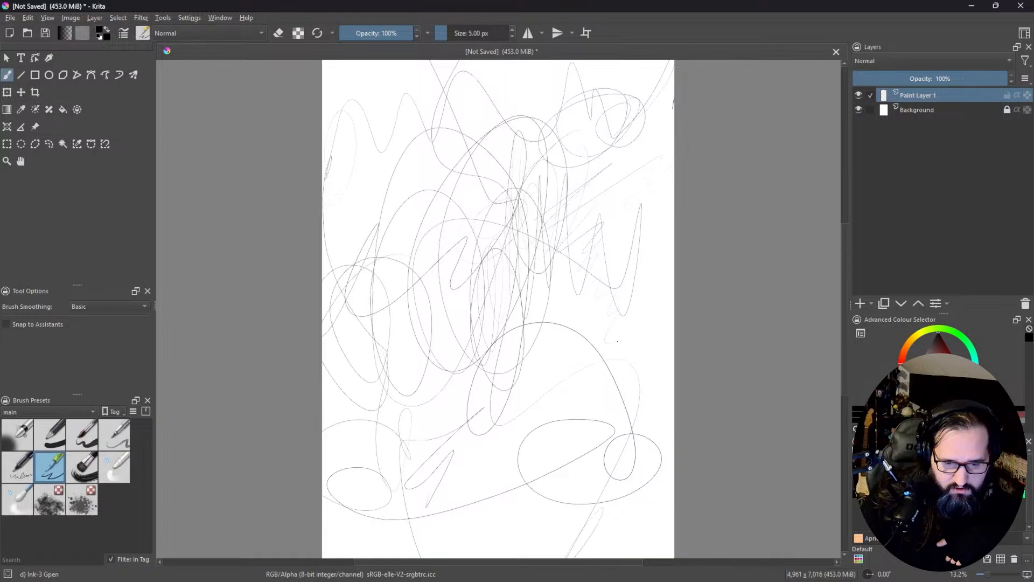
mouse_move(638, 333)
mouse_down()
mouse_move(571, 377)
mouse_move(400, 352)
mouse_move(349, 231)
mouse_move(476, 207)
mouse_up()
key(Delete)
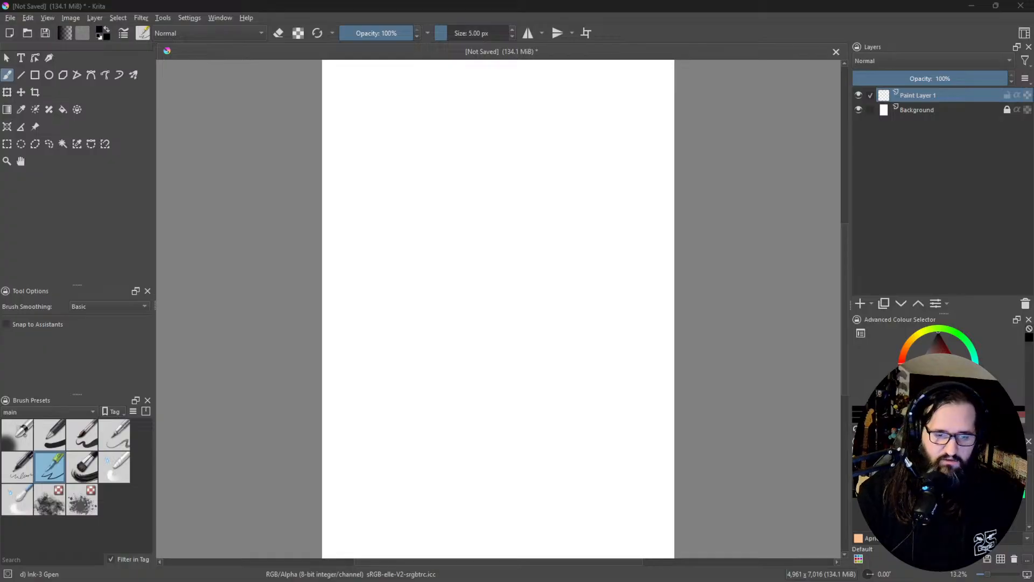
drag(377, 160, 359, 180)
key(ctrl+z)
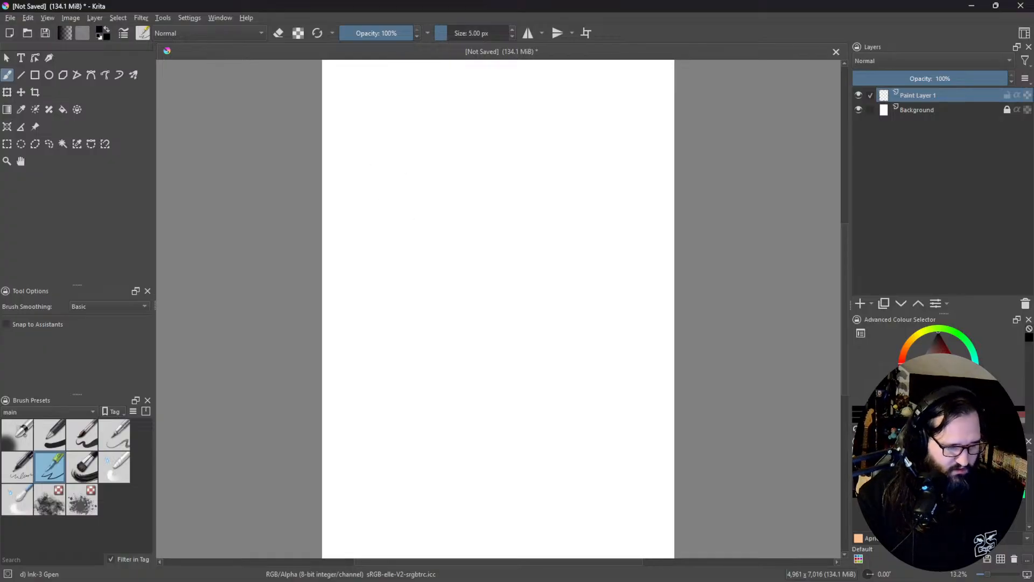
drag(390, 218, 337, 260)
drag(482, 231, 509, 202)
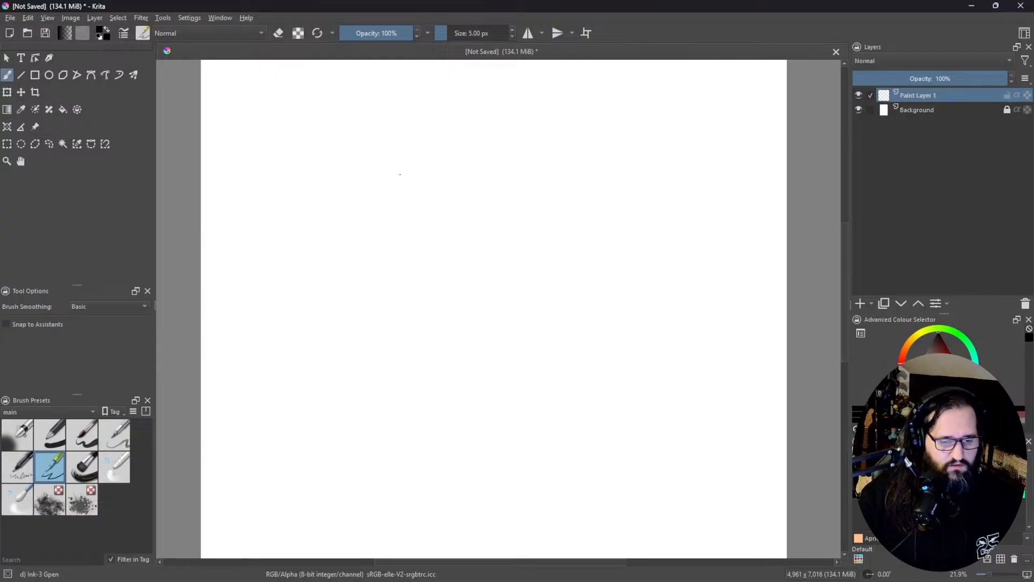
drag(457, 195, 508, 167)
drag(554, 214, 522, 214)
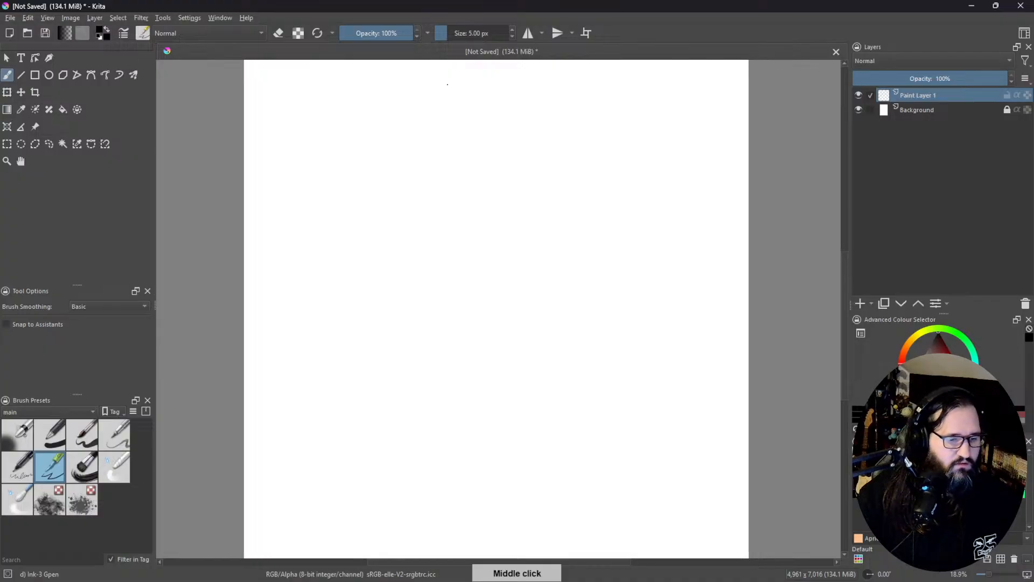
Step: Rotate the whole image 90° to the left so the page is in landscape orientation
click(71, 19)
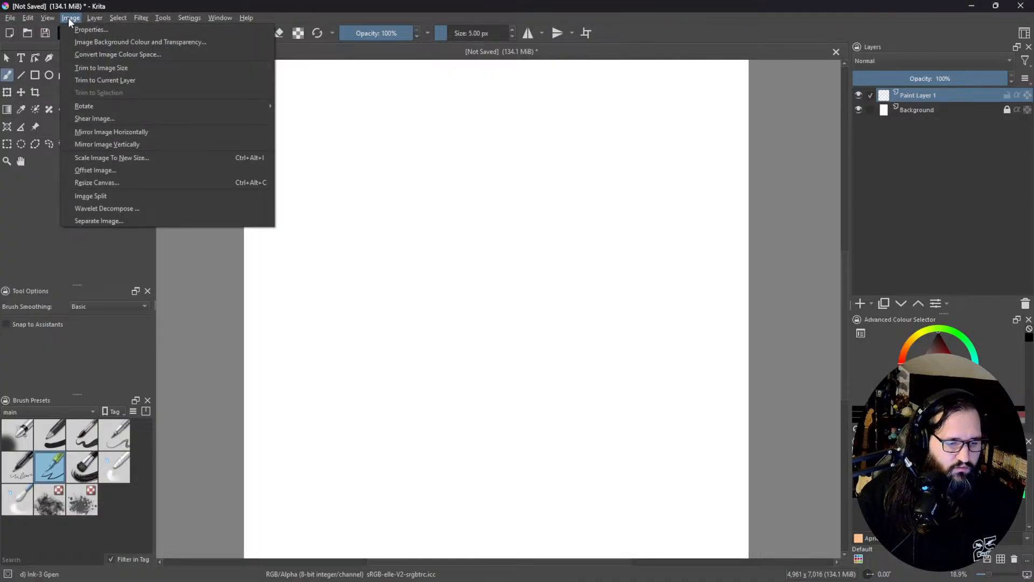
mouse_move(48, 20)
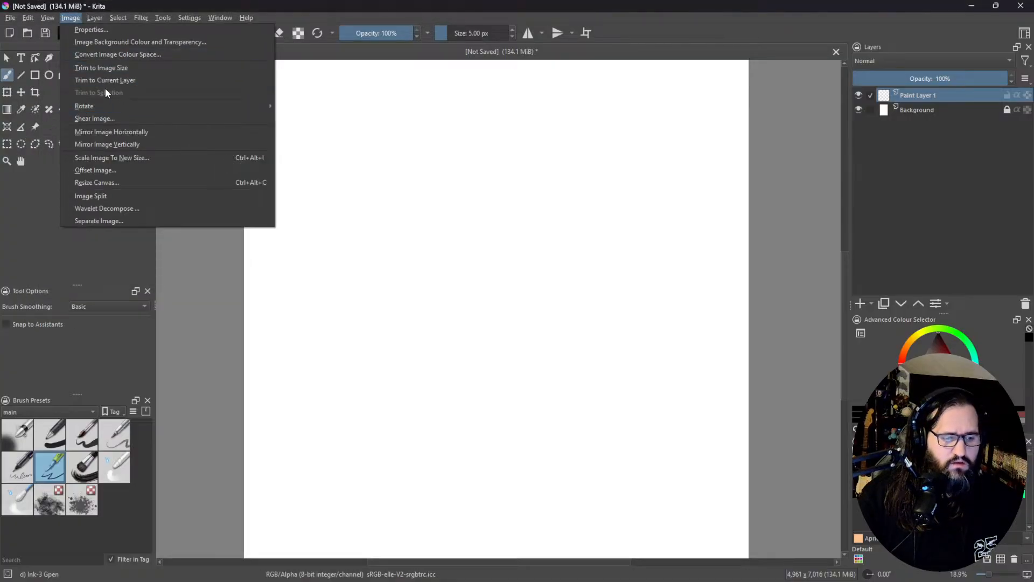
mouse_move(52, 18)
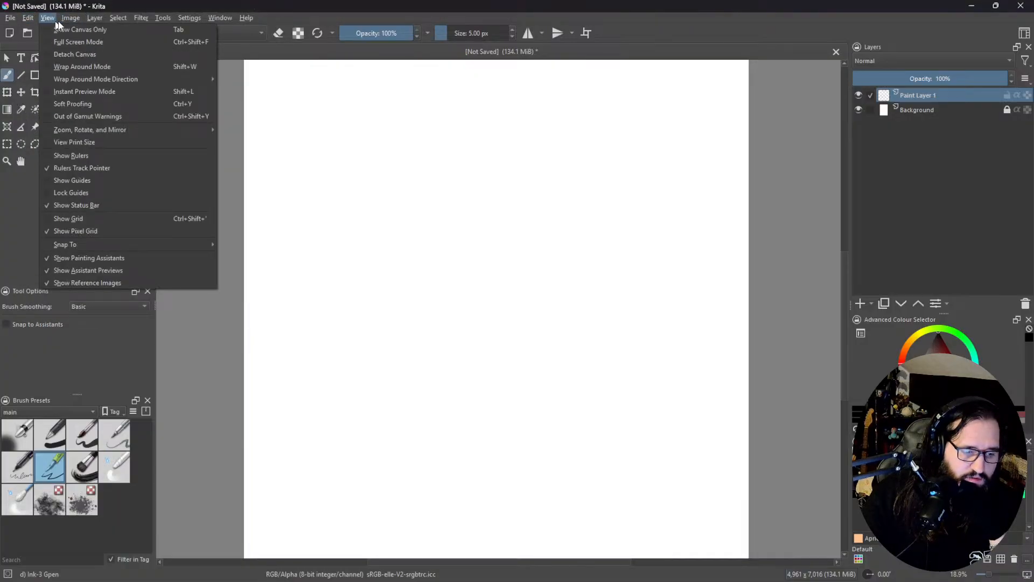
mouse_move(164, 108)
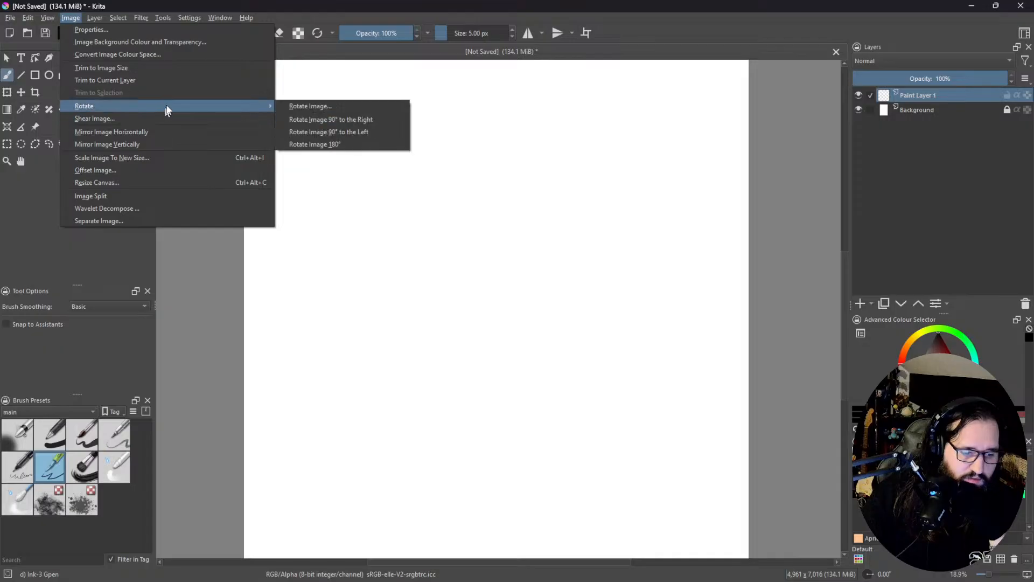
click(390, 133)
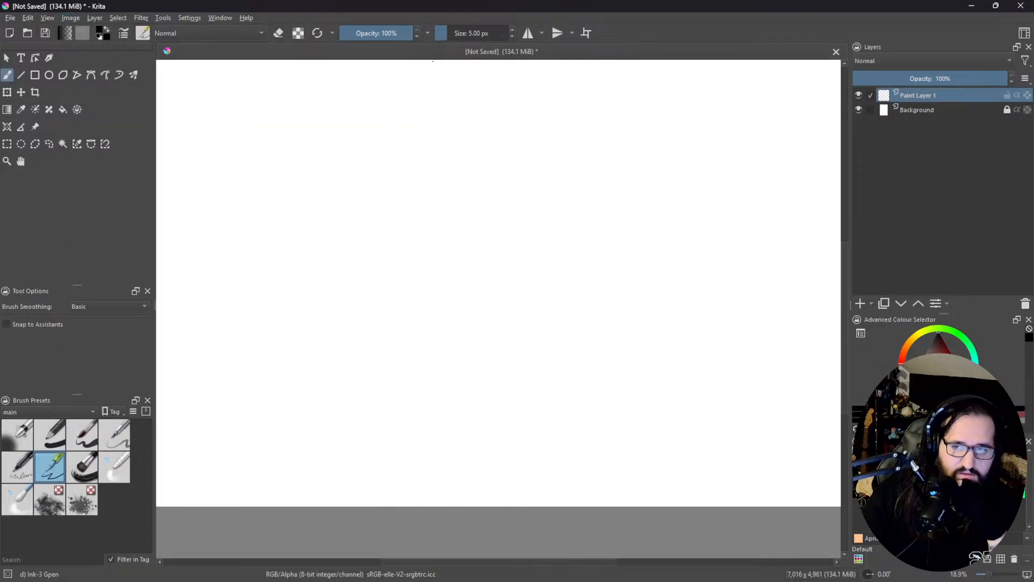
mouse_move(501, 213)
mouse_down()
mouse_move(467, 254)
mouse_move(486, 245)
mouse_up()
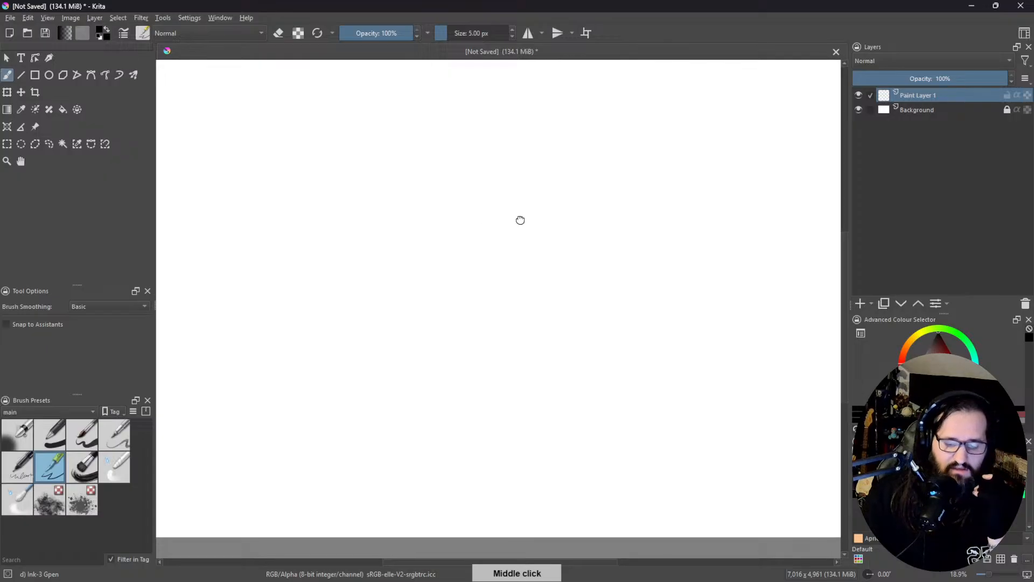
drag(517, 185, 558, 157)
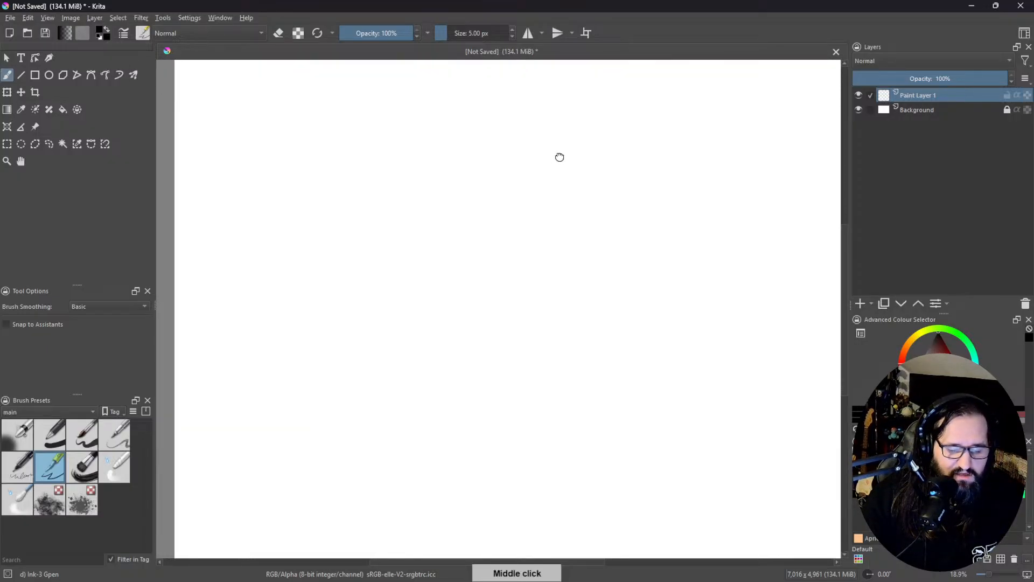
scroll(565, 208, down, 1)
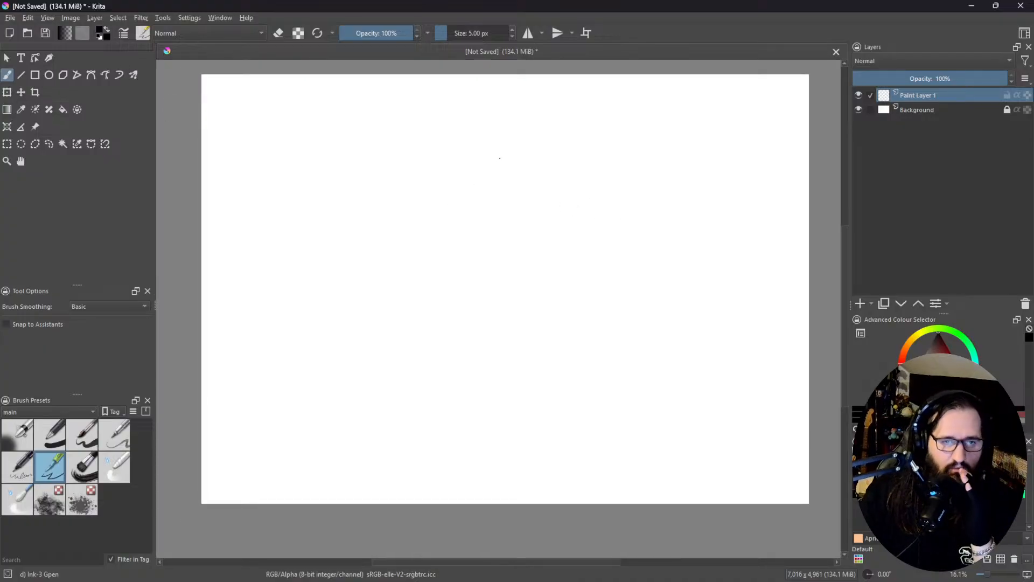
drag(410, 165, 419, 163)
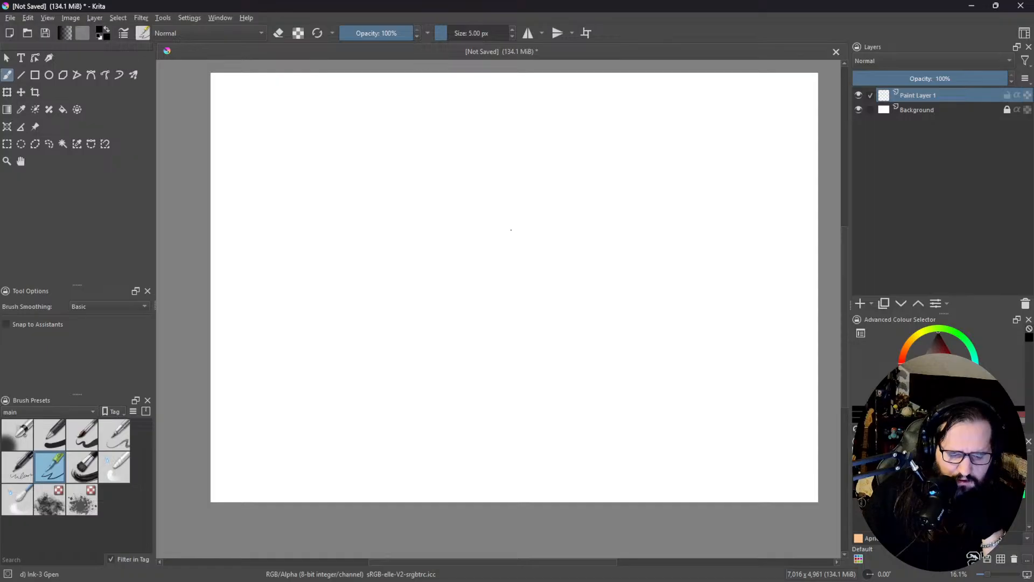
middle_click(532, 190)
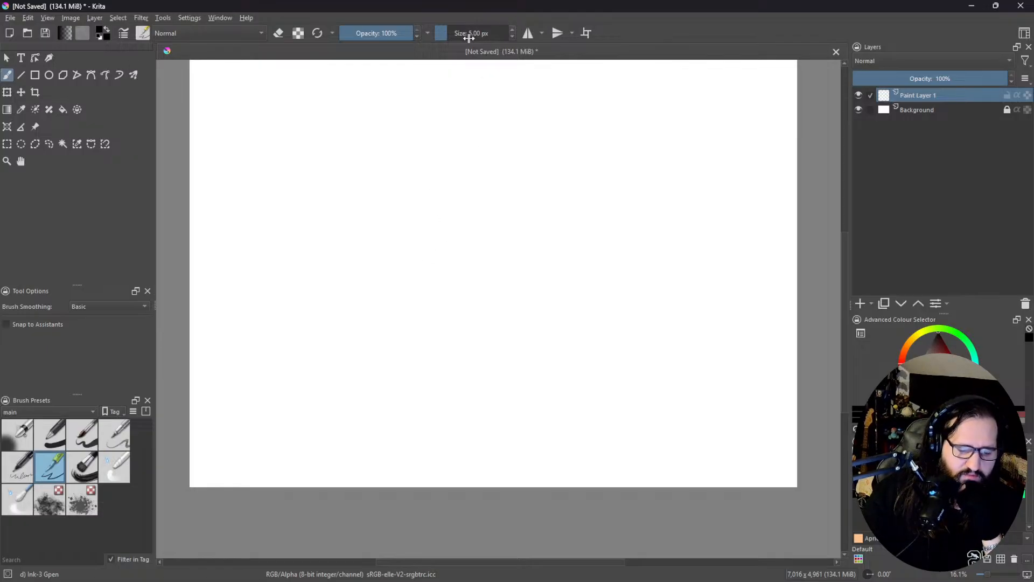
Step: Draw a large double-lined oval in the middle of the page and enlarge the brush size to 30 px
mouse_move(429, 210)
mouse_down()
mouse_move(403, 297)
mouse_move(517, 347)
mouse_move(629, 252)
mouse_move(470, 169)
mouse_move(378, 263)
mouse_move(501, 361)
mouse_move(634, 290)
mouse_move(487, 162)
mouse_move(431, 162)
mouse_up()
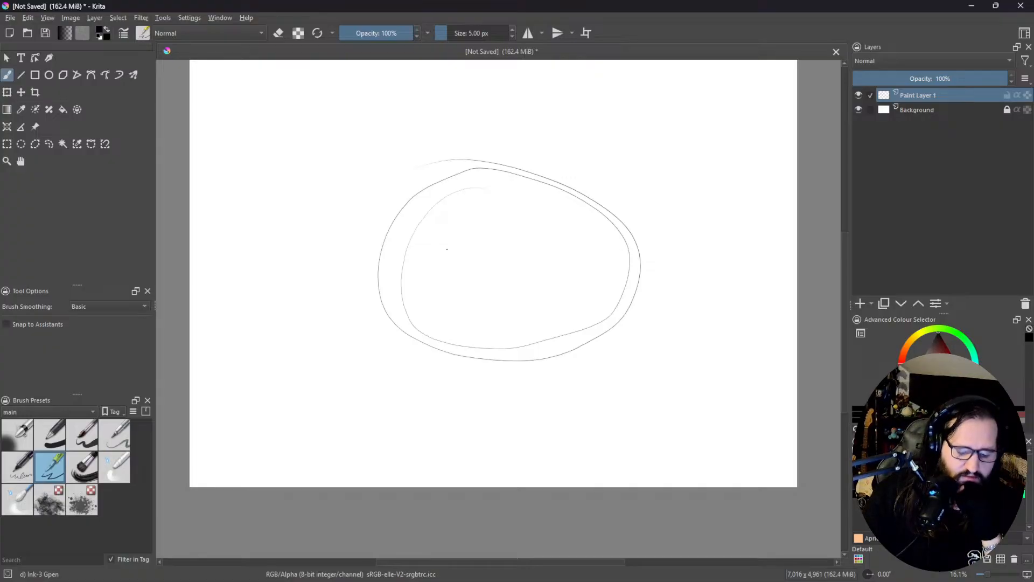
key(bracketright)
key(bracketright)
key(bracketright)
drag(484, 200, 469, 233)
key(bracketright)
key(bracketright)
key(bracketright)
key(bracketright)
key(bracketright)
key(bracketright)
key(bracketright)
key(bracketright)
key(bracketright)
key(bracketright)
key(bracketright)
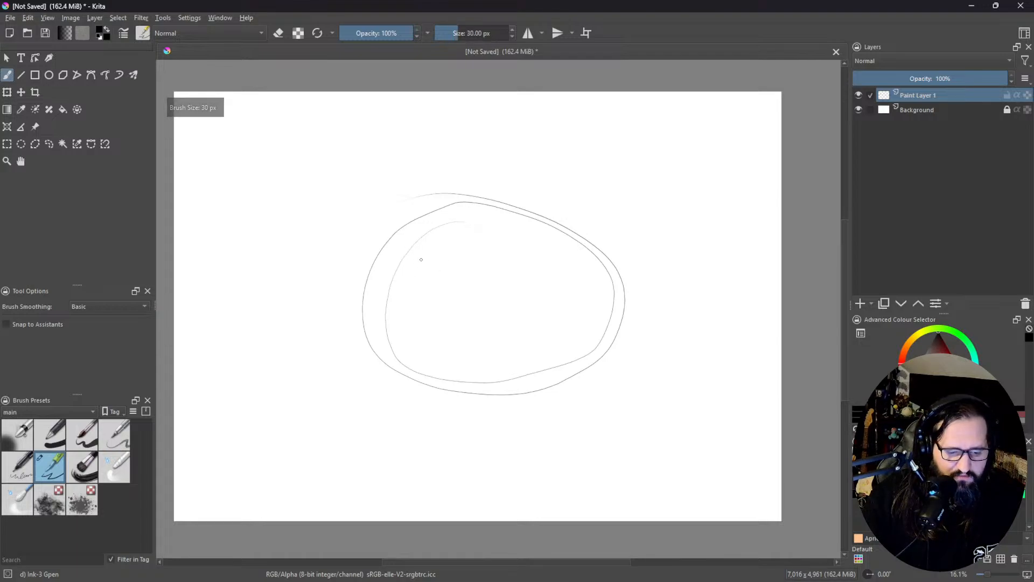
Step: Try out the brush by sketching two tall eyes and a shaded smiling mouth in the oval, and clear the whole doodle from Paint Layer 1
mouse_move(416, 233)
mouse_down()
mouse_move(411, 282)
mouse_move(449, 224)
mouse_move(433, 295)
mouse_move(445, 262)
mouse_move(441, 215)
mouse_move(408, 296)
mouse_move(412, 324)
mouse_up()
mouse_move(511, 255)
mouse_down()
mouse_move(515, 298)
mouse_move(543, 253)
mouse_move(527, 201)
mouse_move(501, 251)
mouse_move(499, 315)
mouse_move(495, 261)
mouse_move(505, 230)
mouse_move(531, 227)
mouse_move(523, 306)
mouse_move(487, 291)
mouse_move(499, 301)
mouse_move(534, 299)
mouse_up()
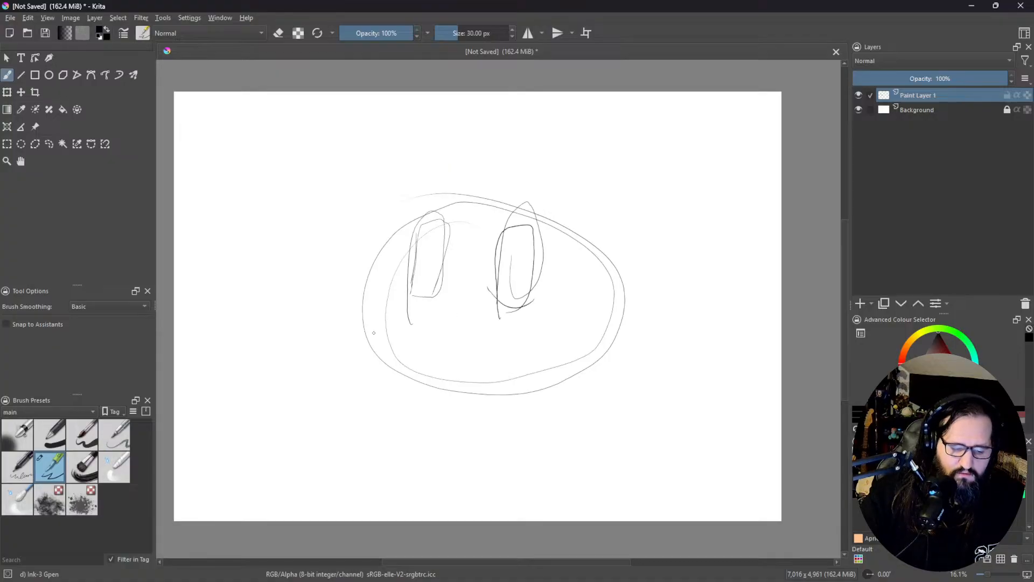
drag(440, 340, 500, 340)
mouse_move(429, 336)
mouse_down()
mouse_move(510, 337)
mouse_move(486, 341)
mouse_up()
mouse_move(405, 316)
mouse_down()
mouse_move(435, 334)
mouse_move(536, 341)
mouse_move(503, 334)
mouse_move(536, 325)
mouse_up()
mouse_move(407, 322)
mouse_down()
mouse_move(431, 317)
mouse_move(409, 341)
mouse_up()
mouse_move(509, 328)
mouse_down()
mouse_move(544, 325)
mouse_move(531, 345)
mouse_up()
mouse_move(409, 329)
mouse_down()
mouse_move(446, 366)
mouse_move(517, 340)
mouse_move(510, 348)
mouse_move(534, 328)
mouse_up()
mouse_move(533, 330)
mouse_down()
mouse_move(481, 367)
mouse_move(533, 335)
mouse_up()
mouse_move(432, 366)
mouse_down()
mouse_move(467, 366)
mouse_move(424, 374)
mouse_move(421, 357)
mouse_up()
mouse_move(446, 350)
mouse_down()
mouse_move(481, 347)
mouse_move(417, 365)
mouse_up()
drag(465, 349, 422, 357)
drag(443, 344, 418, 356)
drag(437, 343, 414, 347)
drag(432, 338, 407, 342)
drag(425, 323, 412, 334)
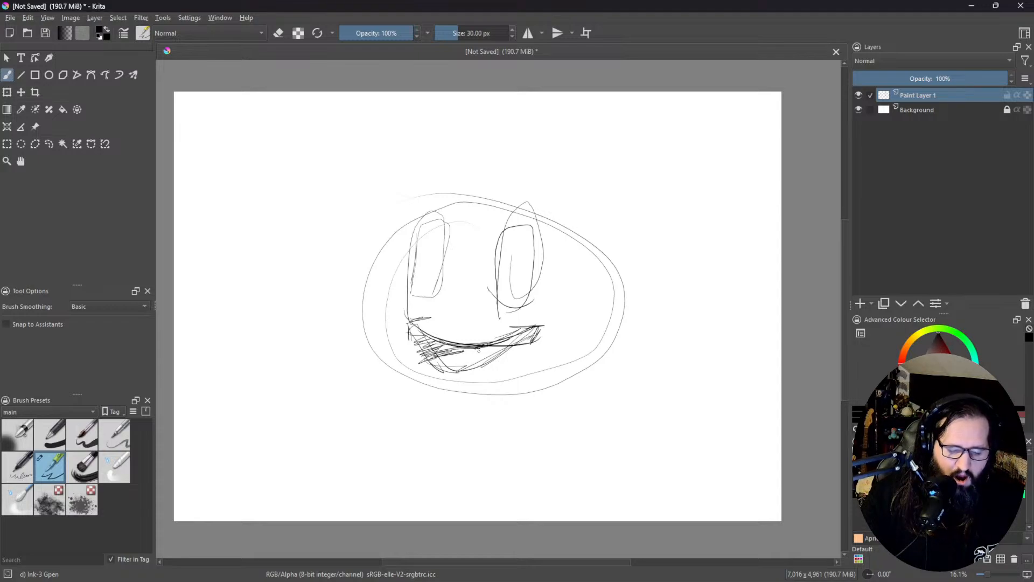
key(Delete)
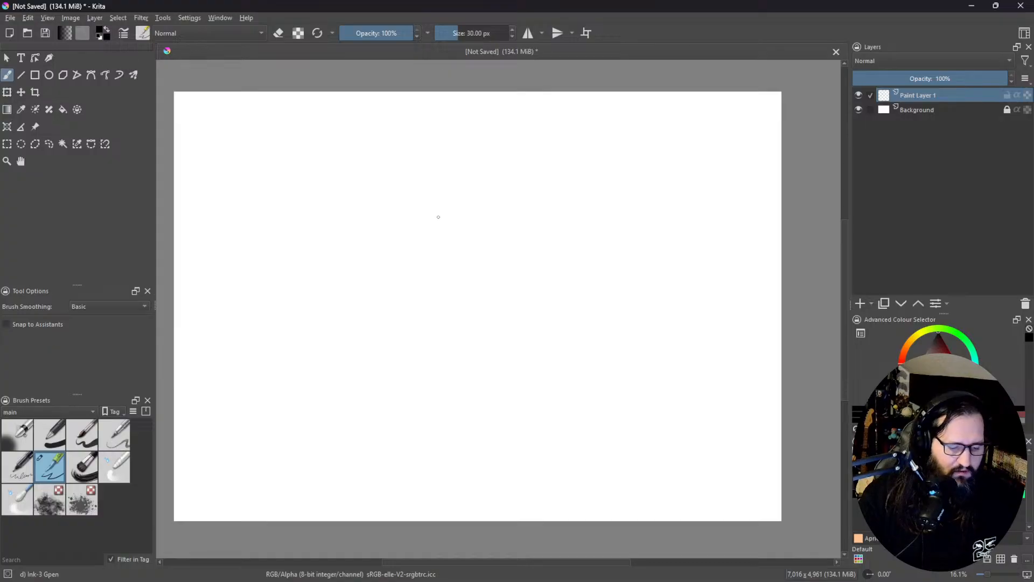
Step: Draw a small rounded circle for a figure's head near the page's upper middle
mouse_move(485, 309)
mouse_down()
mouse_move(493, 292)
mouse_move(471, 266)
mouse_move(473, 248)
mouse_move(529, 251)
mouse_move(530, 274)
mouse_move(501, 319)
mouse_up()
mouse_move(545, 264)
mouse_down()
mouse_move(567, 228)
mouse_move(545, 250)
mouse_up()
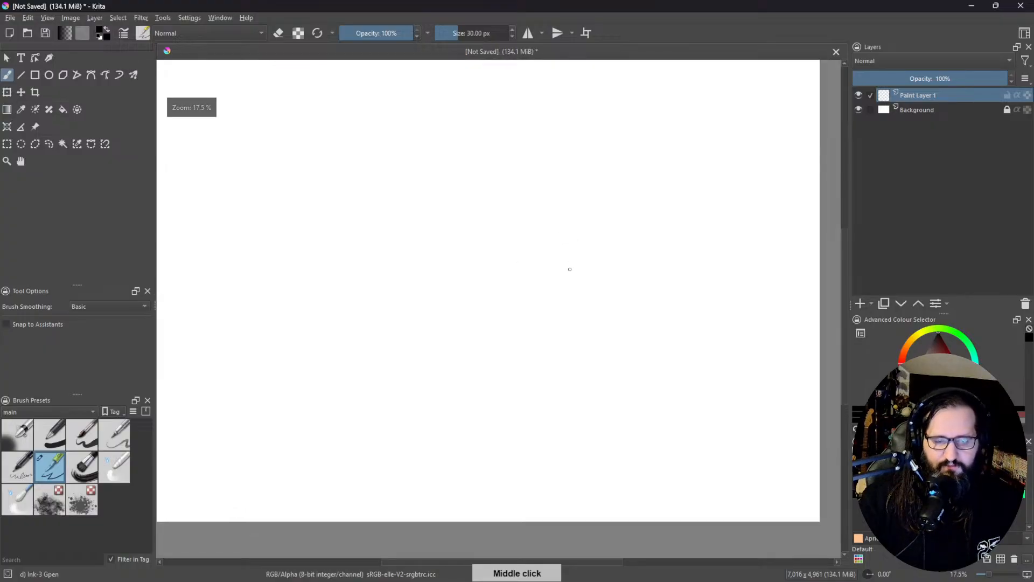
drag(505, 289, 517, 388)
drag(504, 298, 529, 256)
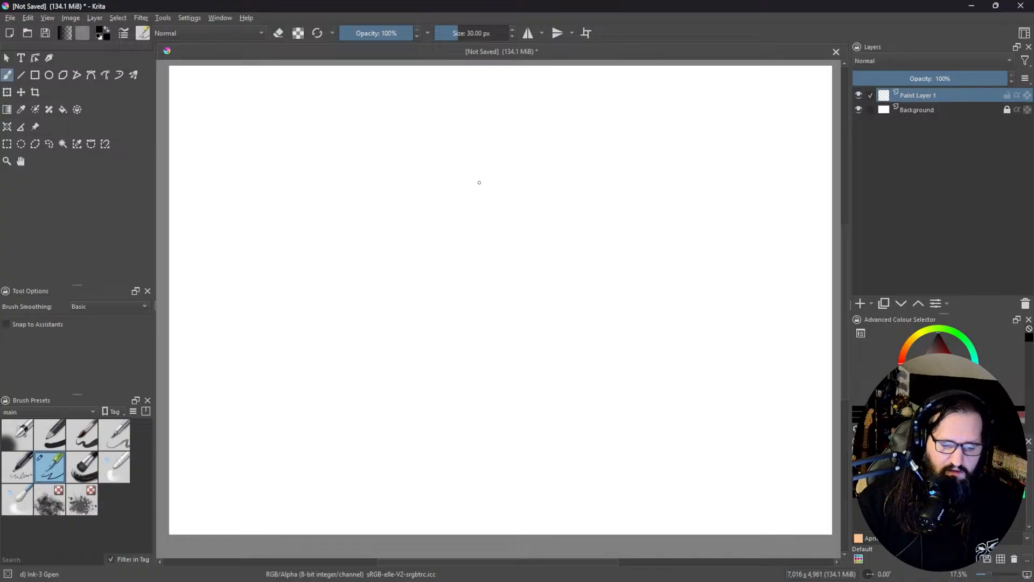
drag(477, 154, 480, 190)
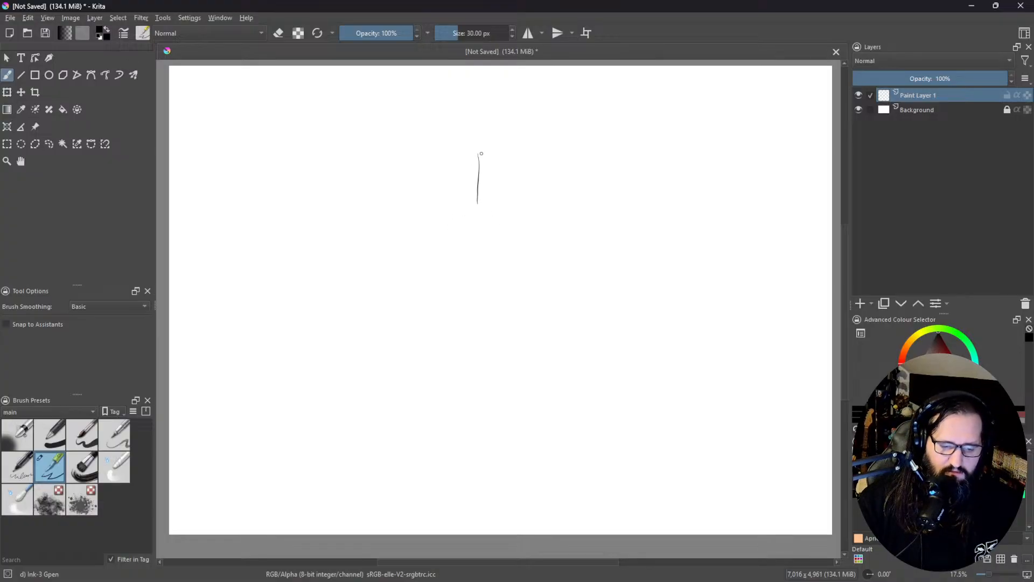
mouse_move(489, 144)
mouse_down()
mouse_move(518, 136)
mouse_move(542, 167)
mouse_move(513, 204)
mouse_move(483, 192)
mouse_move(476, 164)
mouse_move(499, 141)
mouse_move(536, 138)
mouse_move(538, 193)
mouse_up()
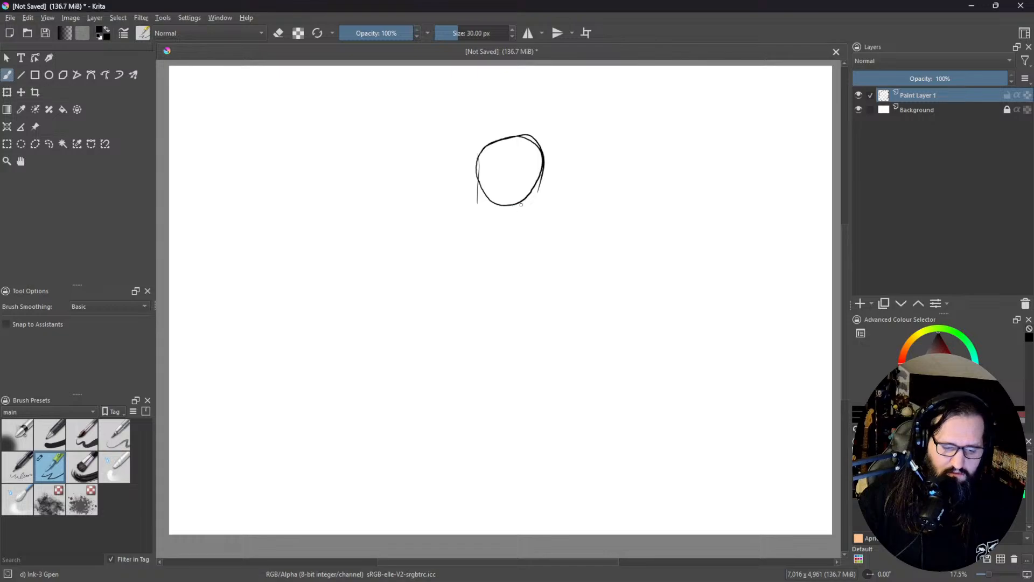
Step: Sketch a slanted neck line below the head and rough sloping shoulder lines on both sides of it
mouse_move(526, 202)
mouse_down()
mouse_move(504, 251)
mouse_move(514, 240)
mouse_up()
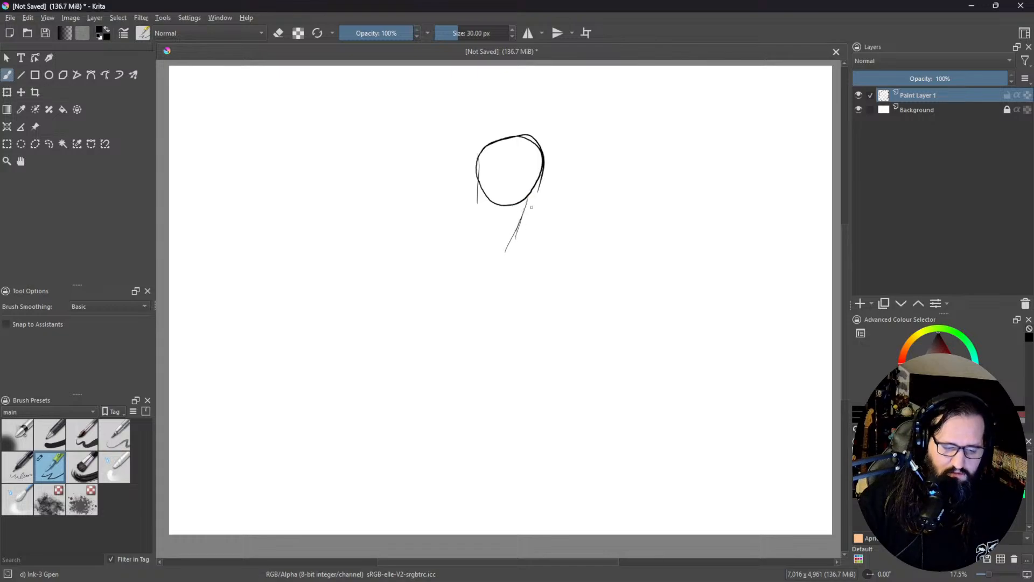
scroll(558, 195, down, 3)
mouse_move(548, 185)
mouse_down()
mouse_move(538, 225)
mouse_move(519, 221)
mouse_move(578, 229)
mouse_up()
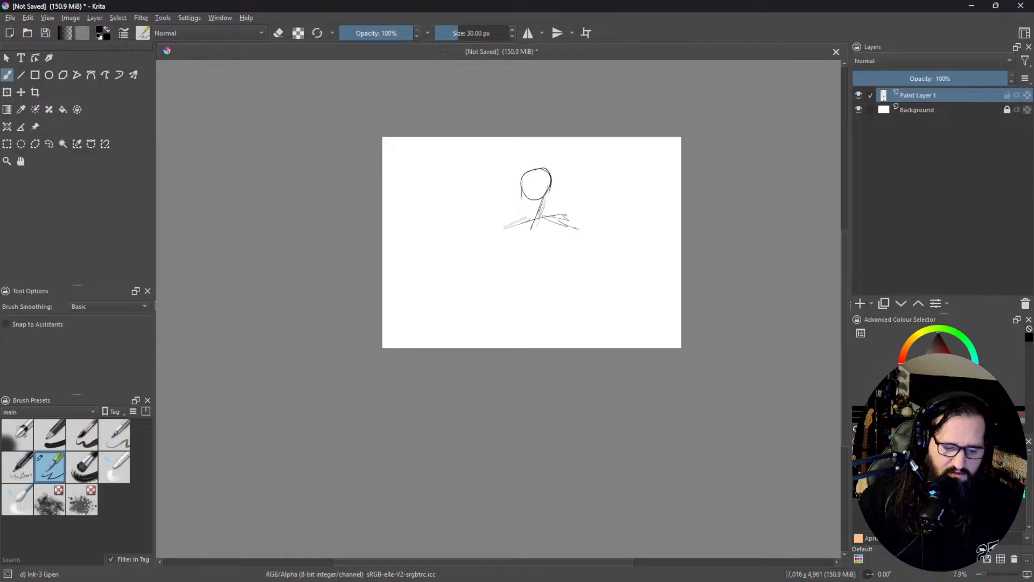
Step: Sketch a rounded ribcage hanging from the shoulder line, with an arch at its lower edge
mouse_move(492, 235)
mouse_down()
mouse_move(559, 218)
mouse_move(514, 271)
mouse_up()
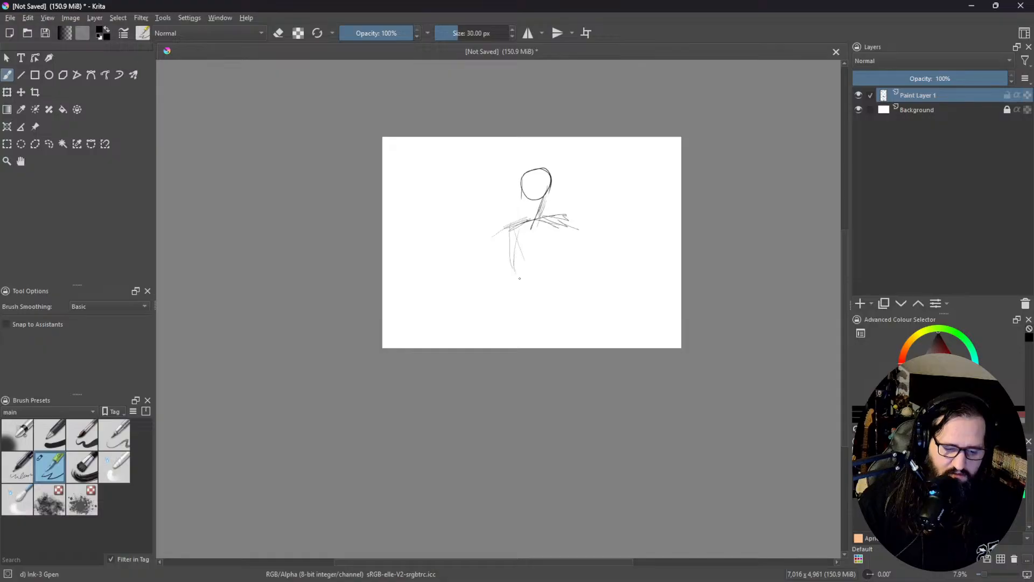
mouse_move(530, 235)
mouse_down()
mouse_move(526, 272)
mouse_move(516, 266)
mouse_move(555, 268)
mouse_move(537, 259)
mouse_move(555, 277)
mouse_up()
mouse_move(573, 237)
mouse_down()
mouse_move(544, 271)
mouse_move(569, 222)
mouse_move(548, 220)
mouse_move(565, 215)
mouse_move(572, 230)
mouse_move(521, 214)
mouse_move(576, 212)
mouse_move(524, 218)
mouse_move(507, 273)
mouse_up()
mouse_move(514, 221)
mouse_down()
mouse_move(519, 279)
mouse_move(544, 279)
mouse_up()
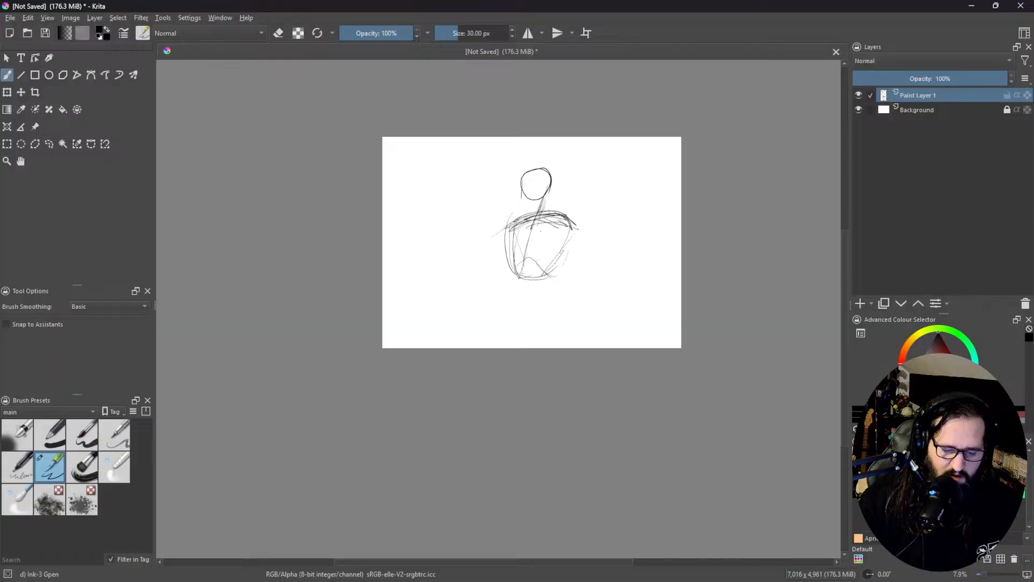
Step: Draw the spine line through the ribcage and block in a box-shaped pelvis near the page's lower edge
mouse_move(543, 217)
mouse_down()
mouse_move(505, 320)
mouse_move(539, 294)
mouse_up()
drag(500, 302, 580, 297)
mouse_move(501, 294)
mouse_down()
mouse_move(487, 340)
mouse_move(549, 338)
mouse_move(565, 307)
mouse_move(533, 342)
mouse_up()
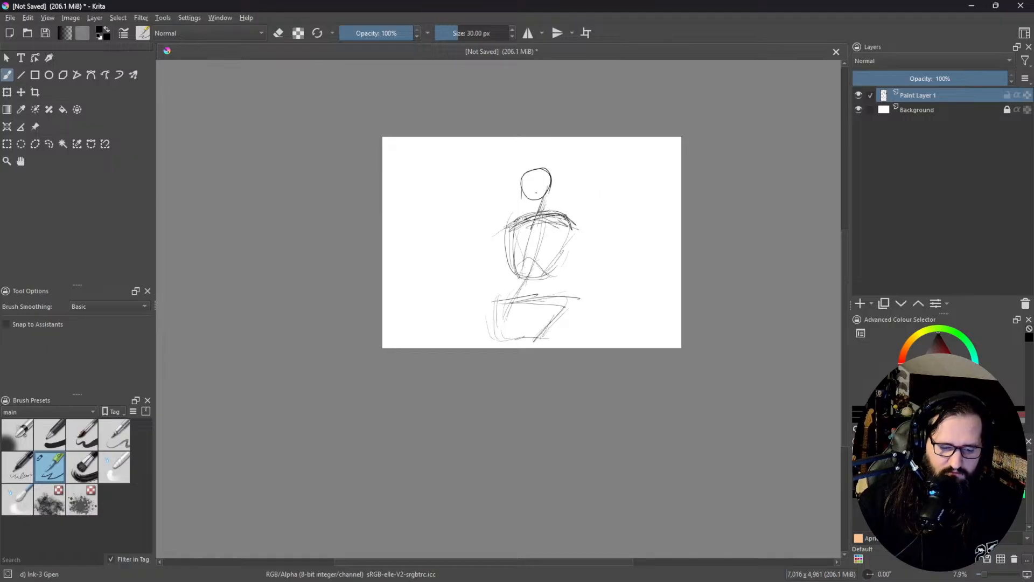
Step: Rework the head as a larger circle, add round shoulder joints, and draw a straight arm down the figure's right-hand side
mouse_move(562, 160)
mouse_down()
mouse_move(528, 171)
mouse_move(549, 202)
mouse_move(544, 164)
mouse_move(537, 204)
mouse_move(546, 164)
mouse_move(544, 203)
mouse_move(557, 170)
mouse_up()
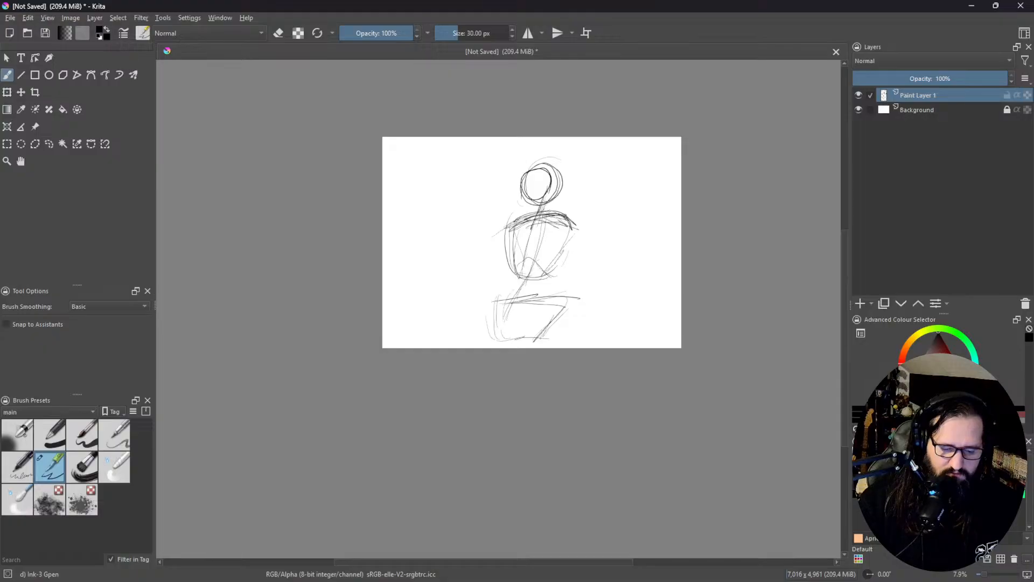
mouse_move(559, 229)
mouse_down()
mouse_move(574, 216)
mouse_move(567, 237)
mouse_up()
mouse_move(498, 227)
mouse_down()
mouse_move(511, 246)
mouse_move(517, 218)
mouse_move(536, 236)
mouse_move(509, 221)
mouse_move(532, 241)
mouse_move(571, 322)
mouse_up()
drag(581, 232, 574, 345)
drag(576, 253, 568, 332)
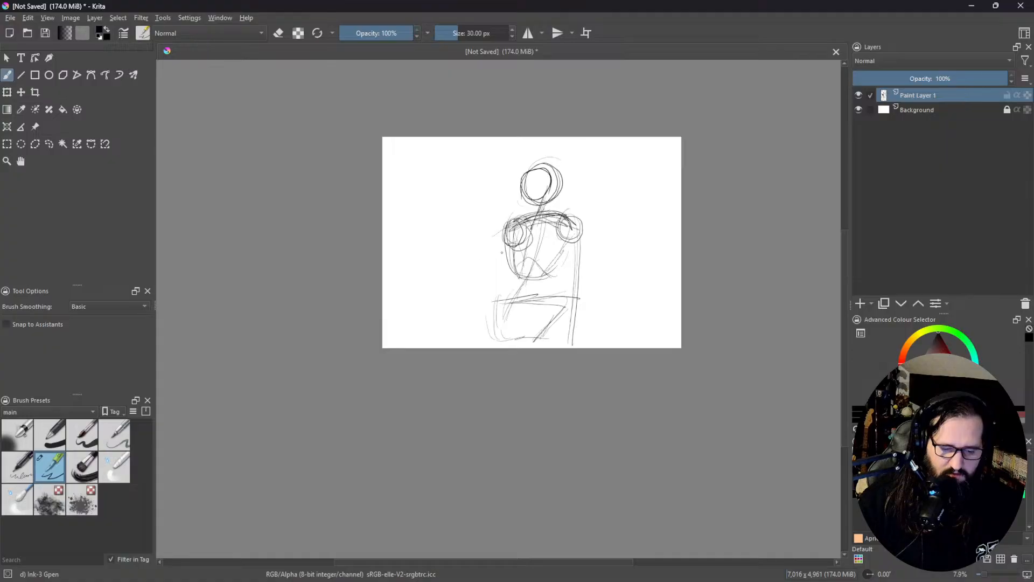
Step: Sketch the slightly bent arm on the figure's left-hand side with loose strokes from shoulder joint to page edge
mouse_move(512, 251)
mouse_down()
mouse_move(493, 303)
mouse_move(498, 292)
mouse_up()
drag(499, 279, 496, 313)
drag(512, 257, 494, 288)
drag(520, 233, 509, 259)
drag(512, 257, 491, 317)
drag(498, 287, 496, 345)
mouse_move(502, 306)
mouse_down()
mouse_move(498, 348)
mouse_move(501, 327)
mouse_up()
Step: Add slanted construction lines across the pelvis and draw the sides of the waist tapering from ribcage to hips
drag(560, 292, 543, 302)
drag(517, 311, 570, 303)
mouse_move(569, 312)
mouse_down()
mouse_move(568, 348)
mouse_move(520, 339)
mouse_up()
drag(578, 328, 526, 347)
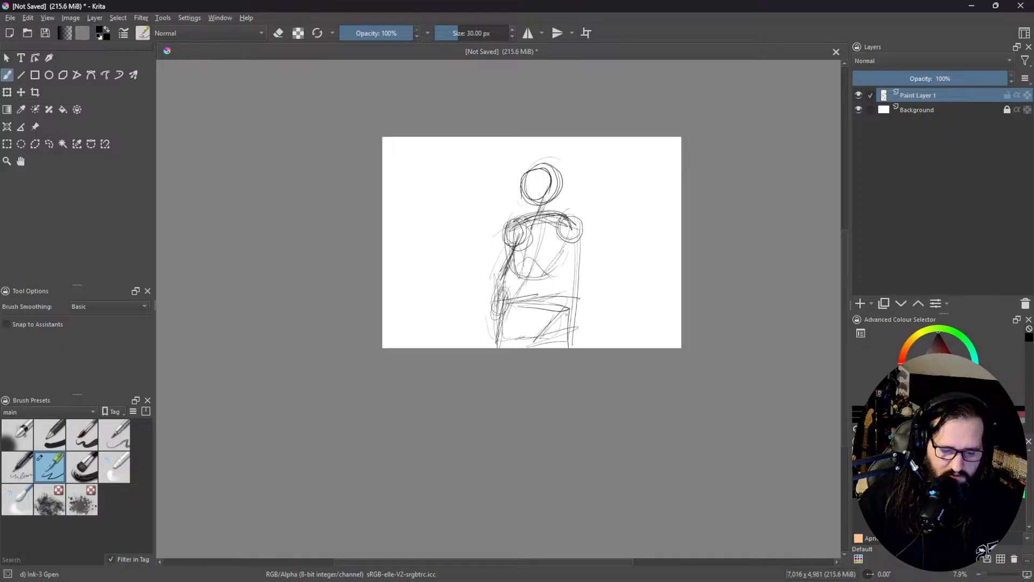
drag(513, 229, 506, 313)
mouse_move(569, 239)
mouse_down()
mouse_move(549, 289)
mouse_move(552, 279)
mouse_up()
drag(555, 267, 566, 314)
drag(557, 270, 573, 330)
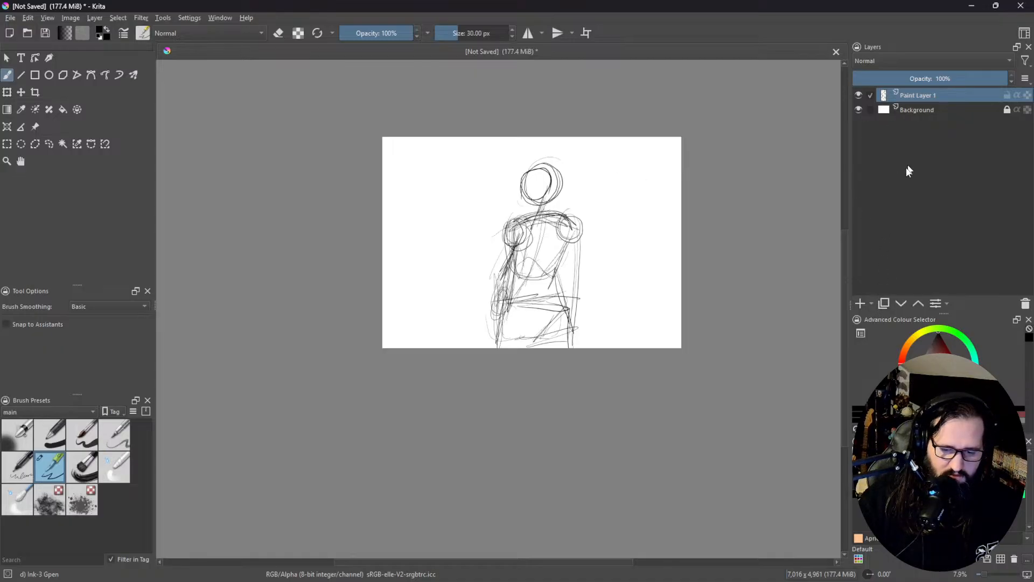
Step: Add a new paint layer above the rough sketch and lower Paint Layer 1's opacity to 52%
click(859, 304)
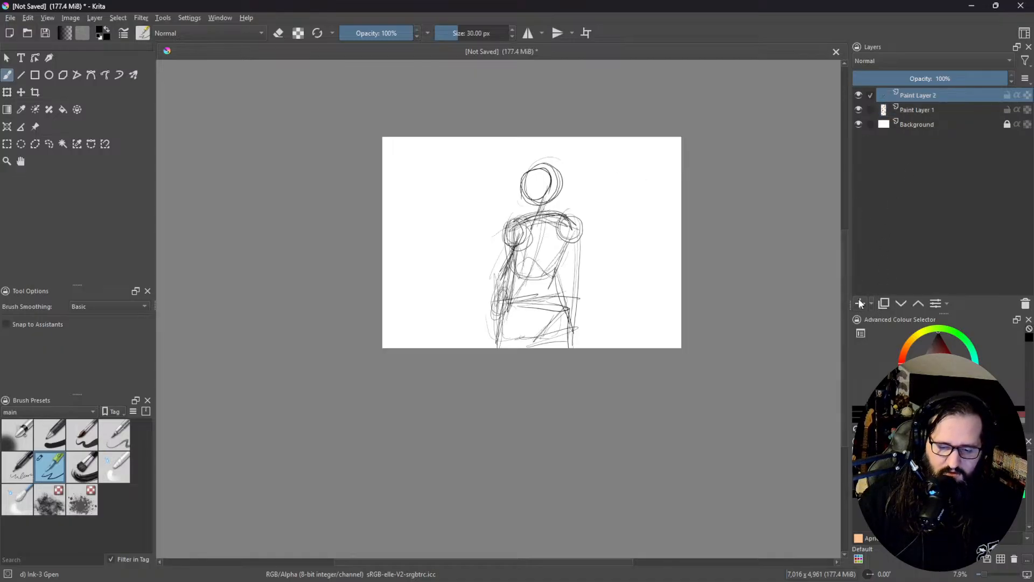
click(940, 120)
click(937, 112)
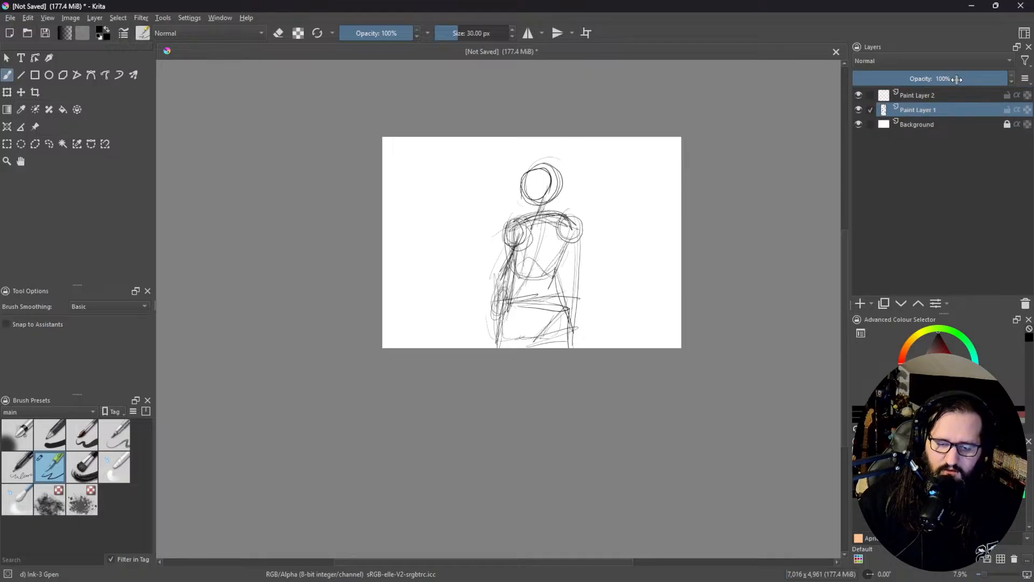
drag(954, 79, 935, 79)
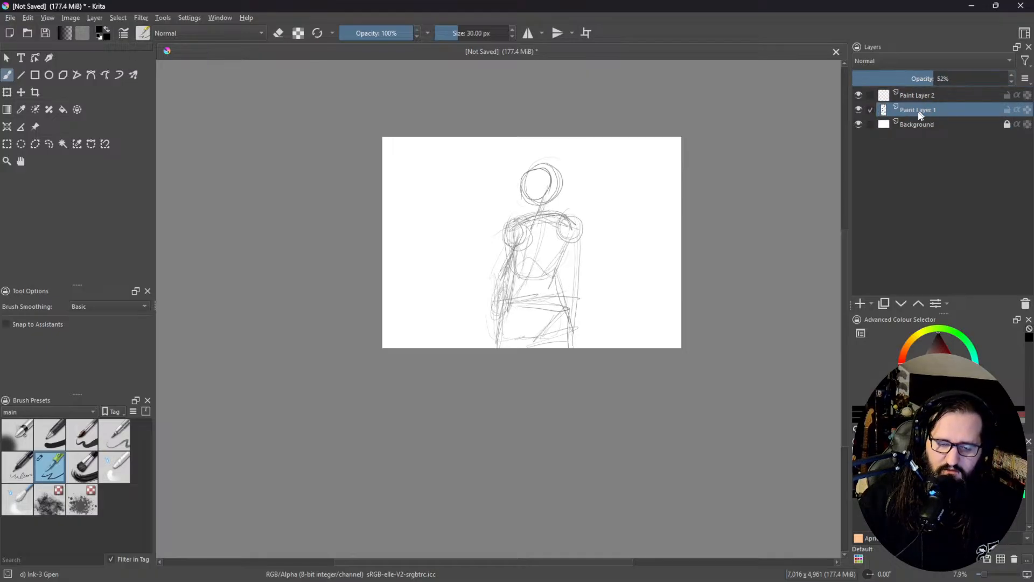
Step: On Paint Layer 2, draw the collarbone lines, the notch between them, and the side and lower edge of the chest
click(925, 96)
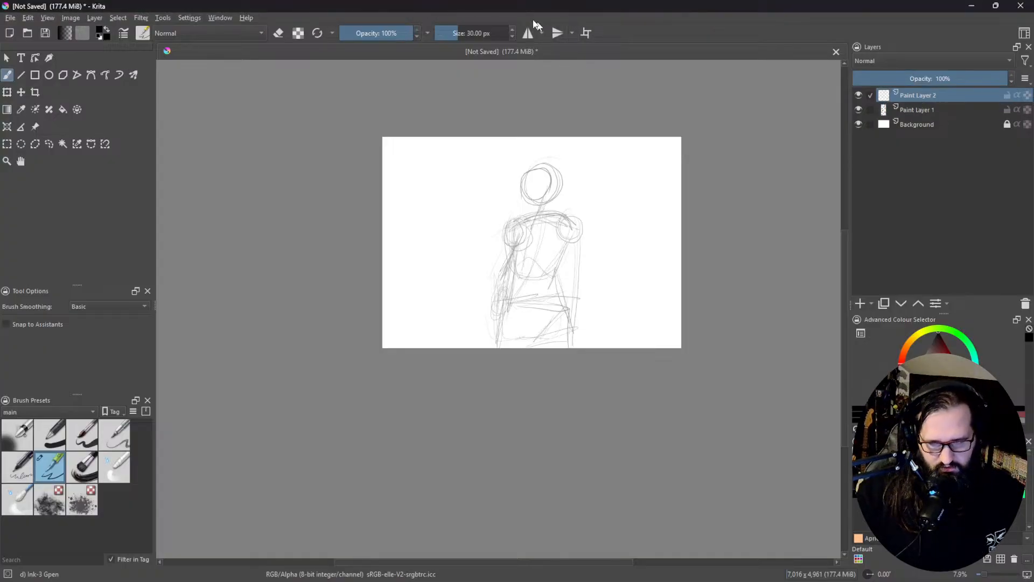
mouse_move(548, 204)
mouse_down()
mouse_move(459, 223)
mouse_move(488, 216)
mouse_move(521, 187)
mouse_move(489, 225)
mouse_move(437, 246)
mouse_move(449, 244)
mouse_move(450, 255)
mouse_move(498, 238)
mouse_up()
drag(473, 241, 497, 239)
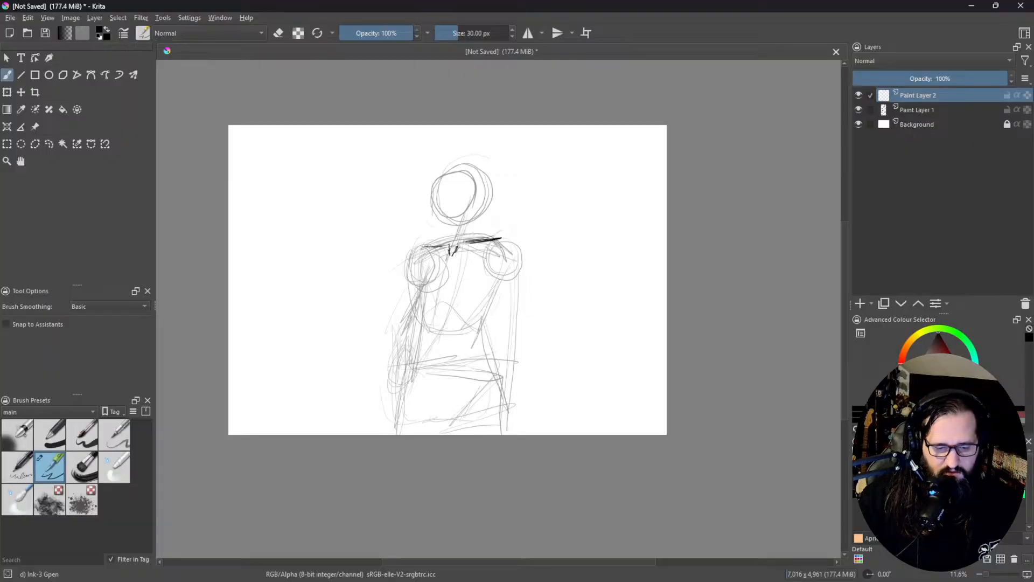
drag(428, 246, 506, 233)
drag(478, 239, 496, 239)
mouse_move(427, 245)
mouse_down()
mouse_move(411, 254)
mouse_move(414, 289)
mouse_move(429, 282)
mouse_up()
drag(431, 284, 500, 271)
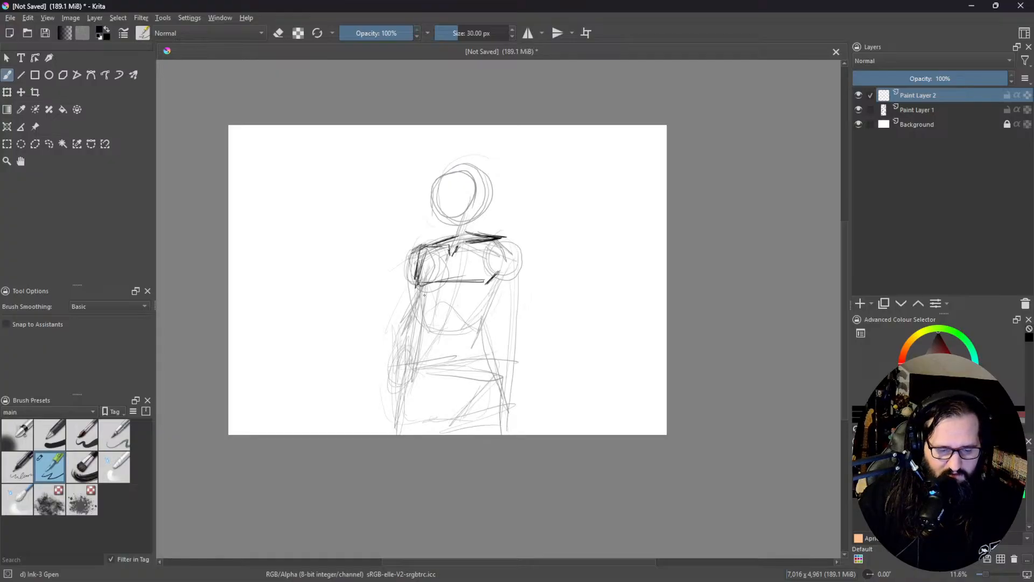
Step: Draw the curved lower edge of the ribcage, the midline of the abdomen and the navel
mouse_move(443, 291)
mouse_down()
mouse_move(429, 302)
mouse_move(455, 300)
mouse_move(419, 302)
mouse_move(445, 291)
mouse_move(477, 306)
mouse_move(493, 284)
mouse_up()
mouse_move(480, 304)
mouse_down()
mouse_move(490, 286)
mouse_move(486, 303)
mouse_move(469, 309)
mouse_up()
drag(505, 277, 497, 292)
drag(432, 310, 424, 323)
drag(424, 309, 442, 360)
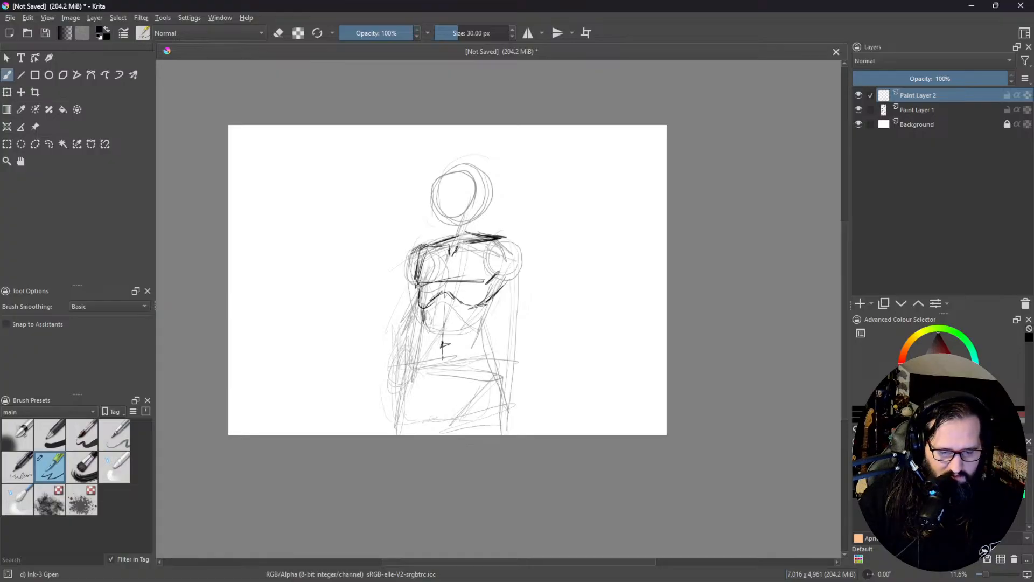
Step: Outline both sides of the waist and the V-shaped lower abdomen down to the groin
drag(419, 307, 433, 364)
mouse_move(424, 325)
mouse_down()
mouse_move(435, 350)
mouse_move(462, 364)
mouse_up()
drag(486, 327, 464, 353)
mouse_move(499, 293)
mouse_down()
mouse_move(435, 380)
mouse_move(445, 395)
mouse_move(457, 390)
mouse_move(460, 376)
mouse_move(436, 388)
mouse_up()
Step: Draw the outer contours of both hips and thighs down to the page's lower edge
drag(423, 339, 422, 355)
drag(425, 343, 418, 357)
drag(424, 343, 414, 360)
mouse_move(422, 347)
mouse_down()
mouse_move(399, 409)
mouse_move(404, 378)
mouse_up()
mouse_move(407, 376)
mouse_down()
mouse_move(405, 427)
mouse_move(404, 396)
mouse_up()
mouse_move(408, 394)
mouse_down()
mouse_move(406, 432)
mouse_move(407, 394)
mouse_up()
mouse_move(408, 392)
mouse_down()
mouse_move(399, 435)
mouse_move(404, 414)
mouse_up()
mouse_move(493, 336)
mouse_down()
mouse_move(499, 371)
mouse_move(500, 352)
mouse_move(509, 364)
mouse_move(517, 425)
mouse_up()
drag(508, 365, 522, 434)
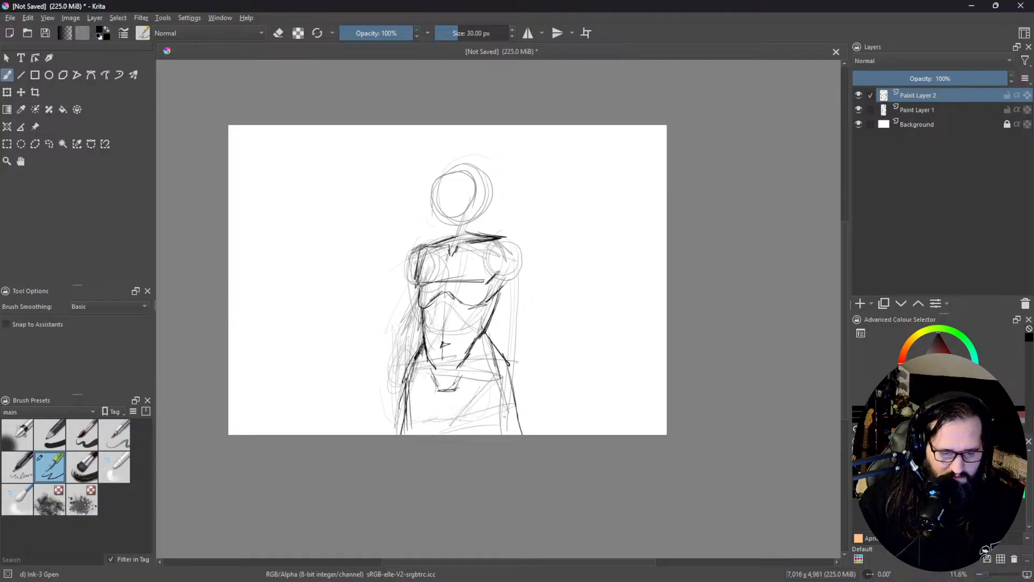
Step: Draw the inner thigh lines from the groin and reinforce the left-hand leg down to the page's lower edge
mouse_move(478, 389)
mouse_down()
mouse_move(463, 412)
mouse_move(452, 410)
mouse_move(462, 421)
mouse_up()
drag(458, 383, 469, 409)
drag(465, 397, 482, 434)
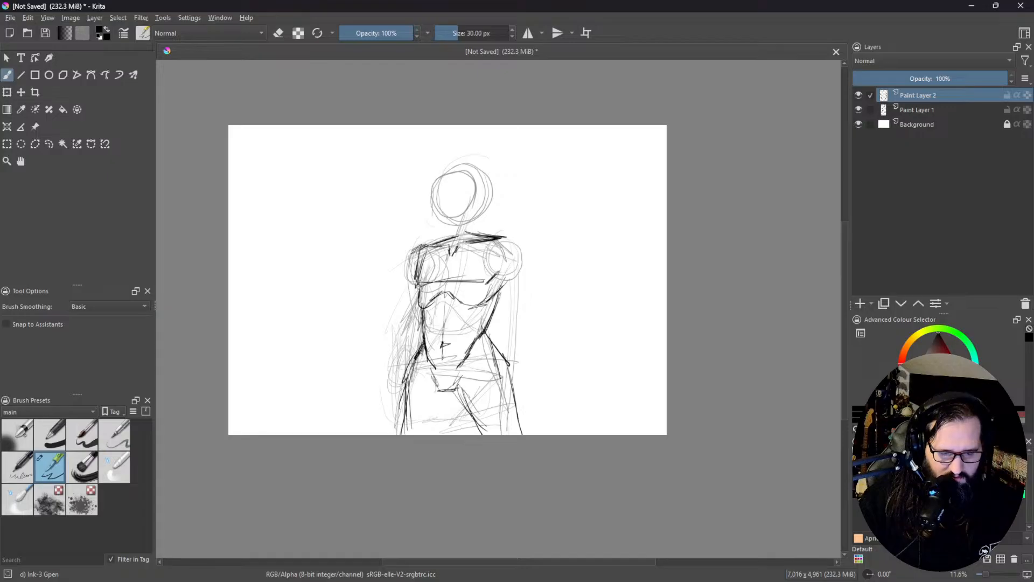
drag(452, 392, 448, 434)
drag(420, 350, 417, 422)
drag(409, 383, 416, 435)
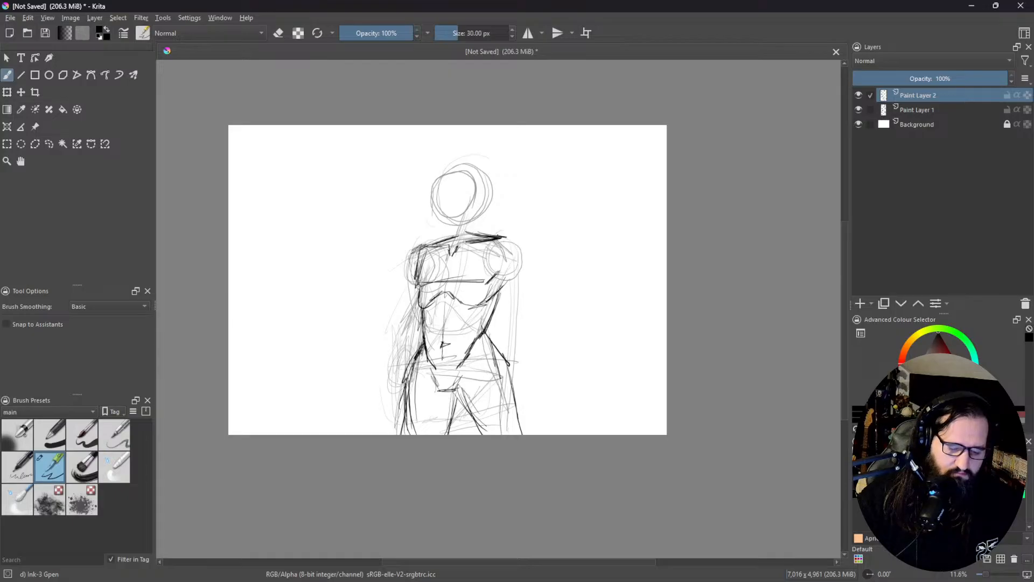
Step: Outline both shoulders and draw the muscular upper arm down to the elbow on the figure's right-hand side
mouse_move(504, 237)
mouse_down()
mouse_move(525, 259)
mouse_move(521, 245)
mouse_move(517, 287)
mouse_move(535, 254)
mouse_move(530, 289)
mouse_up()
mouse_move(422, 248)
mouse_down()
mouse_move(407, 253)
mouse_move(411, 284)
mouse_up()
drag(419, 268, 410, 281)
mouse_move(505, 279)
mouse_down()
mouse_move(516, 308)
mouse_move(499, 284)
mouse_up()
drag(505, 284, 528, 337)
drag(539, 288, 535, 321)
drag(540, 268, 533, 330)
drag(543, 292, 524, 332)
drag(535, 263, 538, 299)
drag(538, 305, 531, 332)
drag(504, 279, 521, 337)
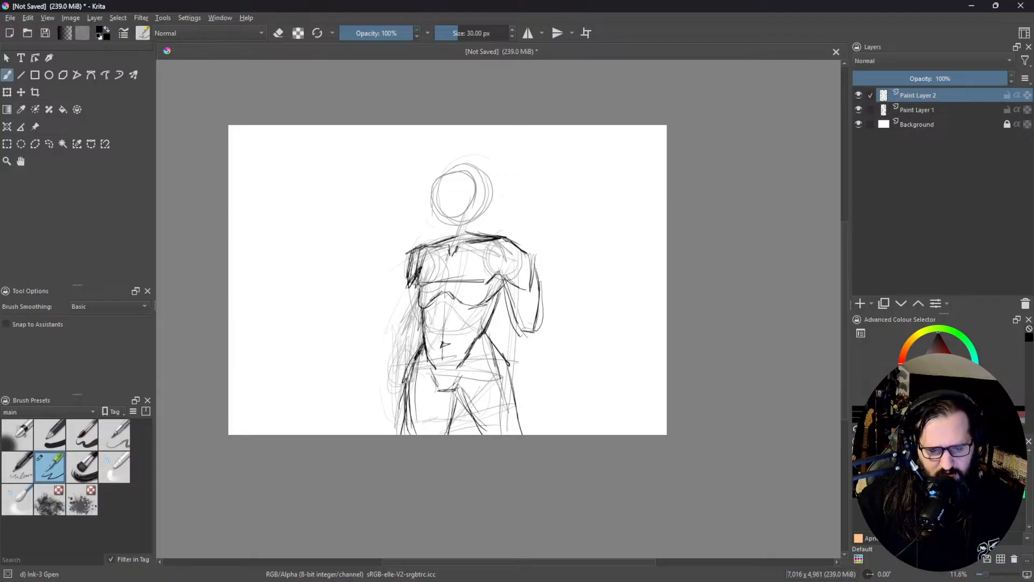
Step: Draw the tapering forearm, wrist and start of the hand below the right-hand elbow
mouse_move(518, 326)
mouse_down()
mouse_move(513, 347)
mouse_move(548, 335)
mouse_move(528, 383)
mouse_up()
drag(547, 340, 534, 421)
drag(518, 349, 514, 378)
mouse_move(518, 337)
mouse_down()
mouse_move(519, 384)
mouse_move(534, 401)
mouse_up()
mouse_move(529, 397)
mouse_down()
mouse_move(534, 404)
mouse_move(511, 427)
mouse_move(535, 419)
mouse_up()
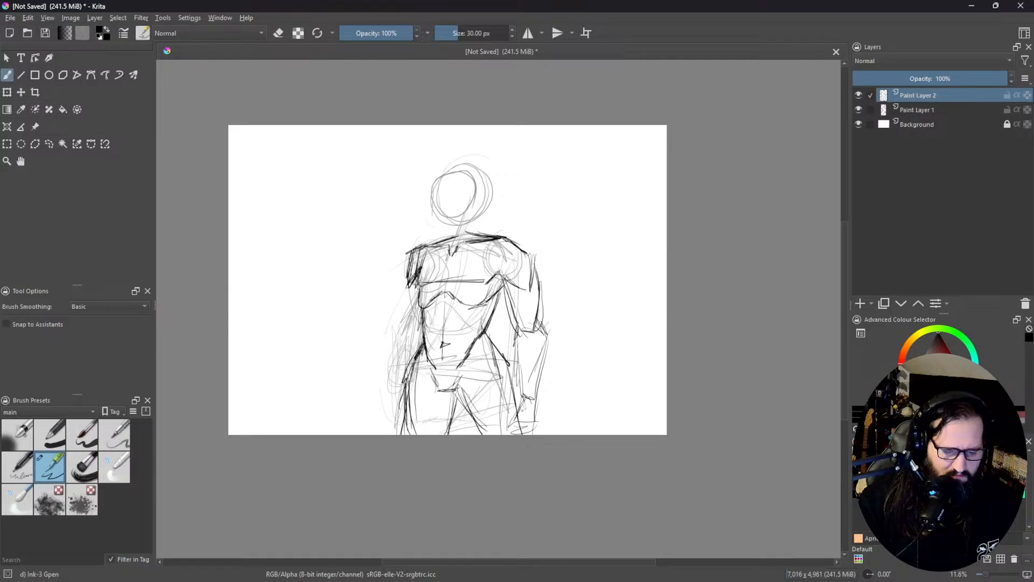
Step: Draw and darken the arm on the figure's left-hand side with layered short strokes from the shoulder to the hip
drag(408, 284, 411, 314)
mouse_move(409, 290)
mouse_down()
mouse_move(414, 323)
mouse_move(412, 301)
mouse_up()
mouse_move(415, 293)
mouse_down()
mouse_move(408, 309)
mouse_move(415, 299)
mouse_up()
drag(416, 290, 411, 313)
mouse_move(412, 271)
mouse_down()
mouse_move(409, 319)
mouse_move(423, 323)
mouse_move(408, 316)
mouse_up()
mouse_move(413, 323)
mouse_down()
mouse_move(423, 314)
mouse_move(403, 354)
mouse_move(405, 327)
mouse_move(412, 366)
mouse_up()
drag(438, 335, 421, 367)
drag(417, 325, 411, 354)
mouse_move(409, 319)
mouse_down()
mouse_move(404, 345)
mouse_move(401, 330)
mouse_up()
drag(408, 307, 402, 323)
drag(410, 288, 407, 341)
drag(409, 321, 404, 367)
drag(414, 349, 409, 360)
drag(425, 319, 417, 347)
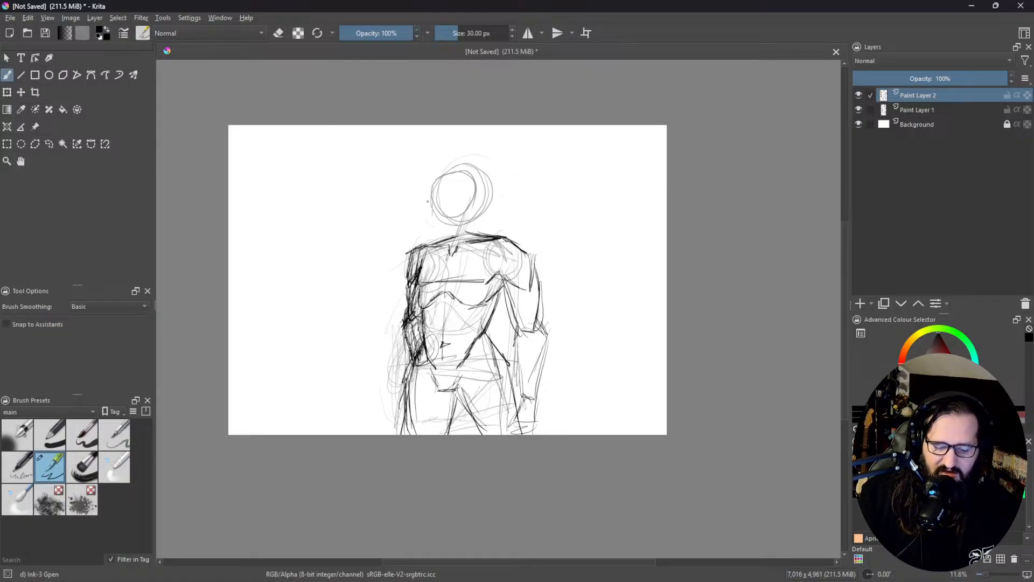
Step: Draw a long curved stroke beside the figure's left-hand shoulder and undo it
drag(307, 280, 414, 213)
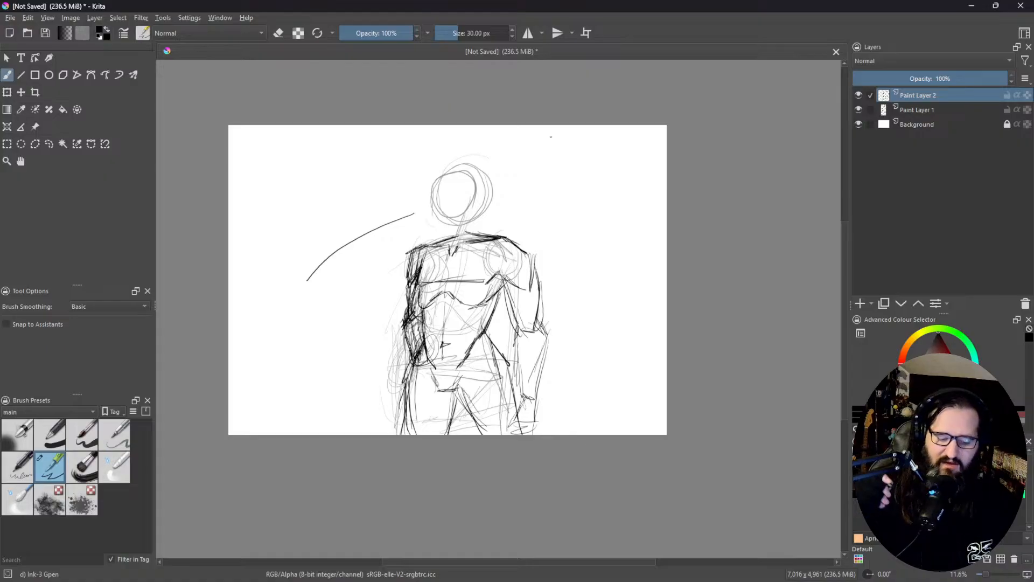
key(ctrl+z)
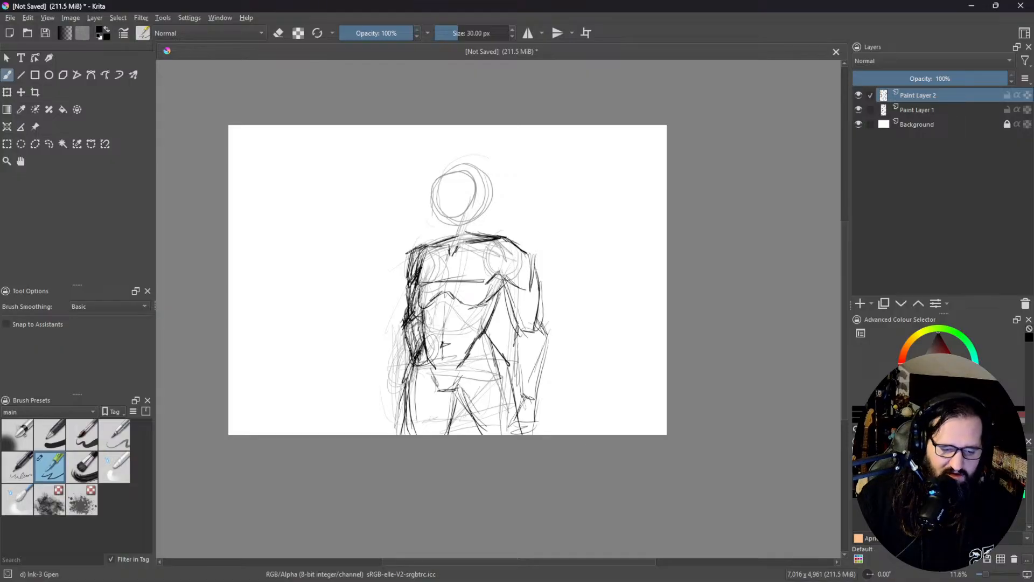
Step: Define the chest muscles and centre line with darker shaded strokes, and add abdominal muscle lines and inner thigh strokes
mouse_move(420, 255)
mouse_down()
mouse_move(416, 287)
mouse_move(488, 281)
mouse_move(486, 303)
mouse_move(497, 285)
mouse_move(484, 302)
mouse_up()
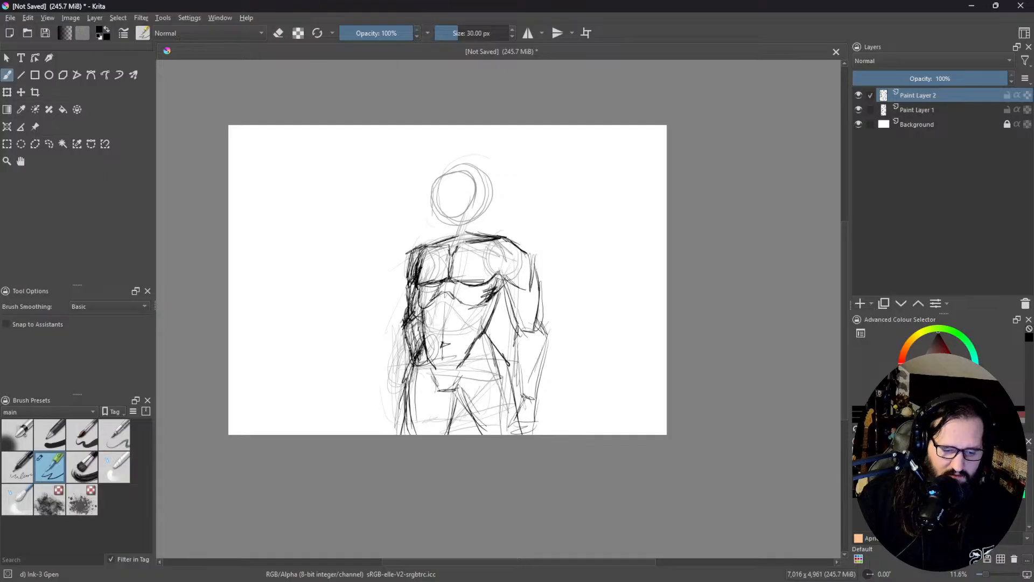
mouse_move(446, 282)
mouse_down()
mouse_move(437, 322)
mouse_move(463, 320)
mouse_move(434, 343)
mouse_move(462, 344)
mouse_move(444, 365)
mouse_move(455, 354)
mouse_move(435, 426)
mouse_up()
mouse_move(454, 387)
mouse_down()
mouse_move(444, 425)
mouse_move(436, 412)
mouse_move(439, 432)
mouse_up()
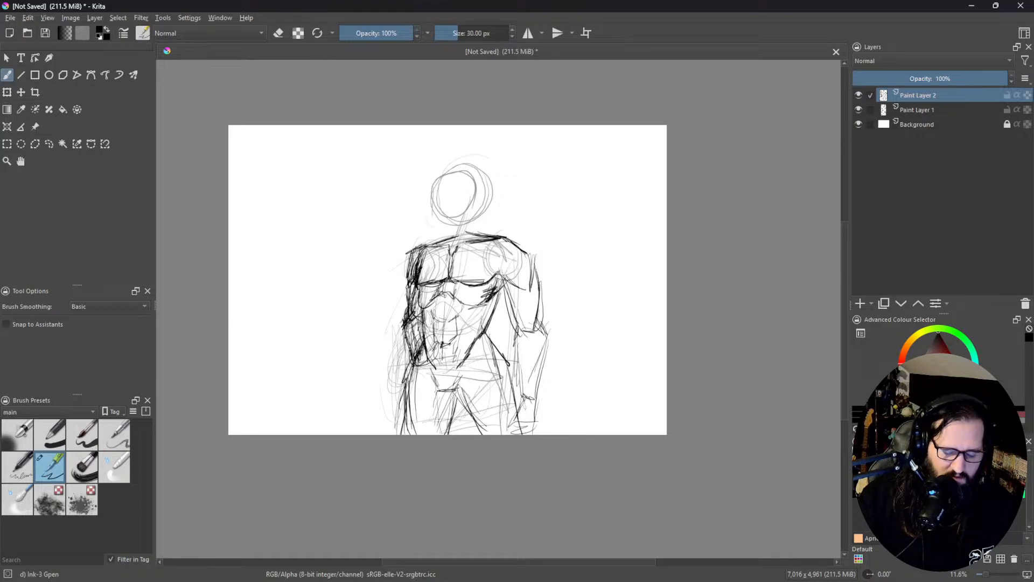
Step: Sketch the neck, a boxy head outline with centre guide lines, and rough brows, eyes and mouth over the head circles
drag(440, 394, 432, 434)
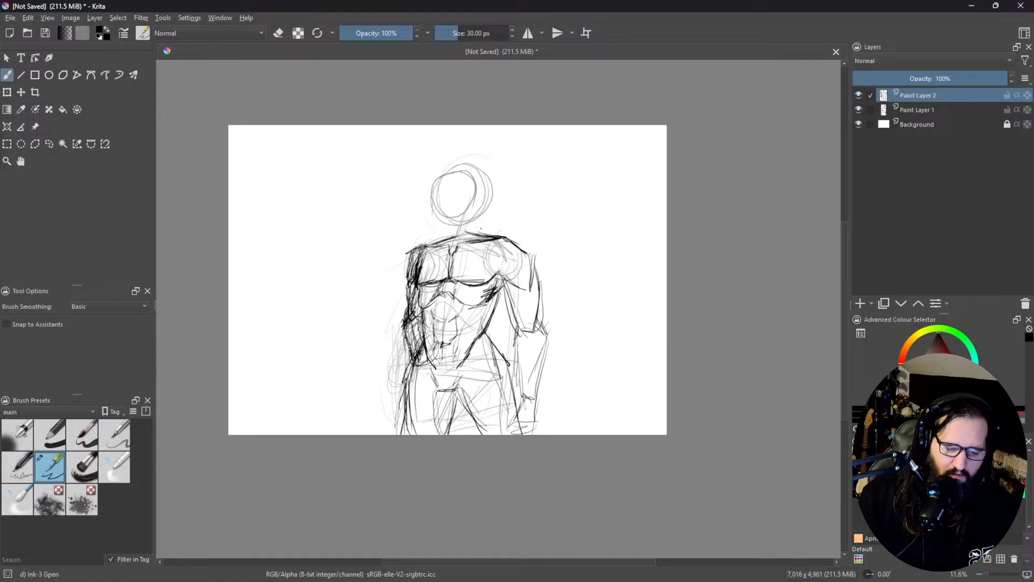
mouse_move(474, 217)
mouse_down()
mouse_move(472, 239)
mouse_move(444, 248)
mouse_move(459, 234)
mouse_up()
mouse_move(444, 189)
mouse_down()
mouse_move(436, 239)
mouse_move(435, 201)
mouse_move(468, 162)
mouse_move(486, 170)
mouse_up()
drag(485, 178, 484, 216)
drag(486, 195, 481, 216)
mouse_move(481, 170)
mouse_down()
mouse_move(475, 226)
mouse_move(476, 200)
mouse_up()
drag(474, 168, 448, 174)
mouse_move(474, 173)
mouse_down()
mouse_move(448, 178)
mouse_move(449, 203)
mouse_move(454, 194)
mouse_move(439, 192)
mouse_move(460, 214)
mouse_up()
drag(457, 173, 457, 240)
drag(462, 163, 459, 242)
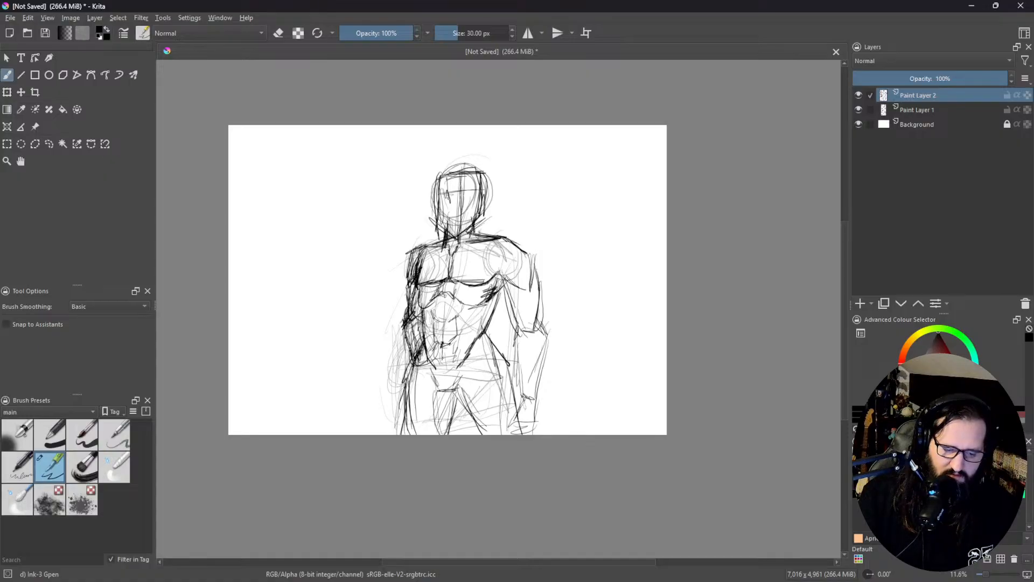
mouse_move(455, 195)
mouse_down()
mouse_move(450, 209)
mouse_move(472, 200)
mouse_up()
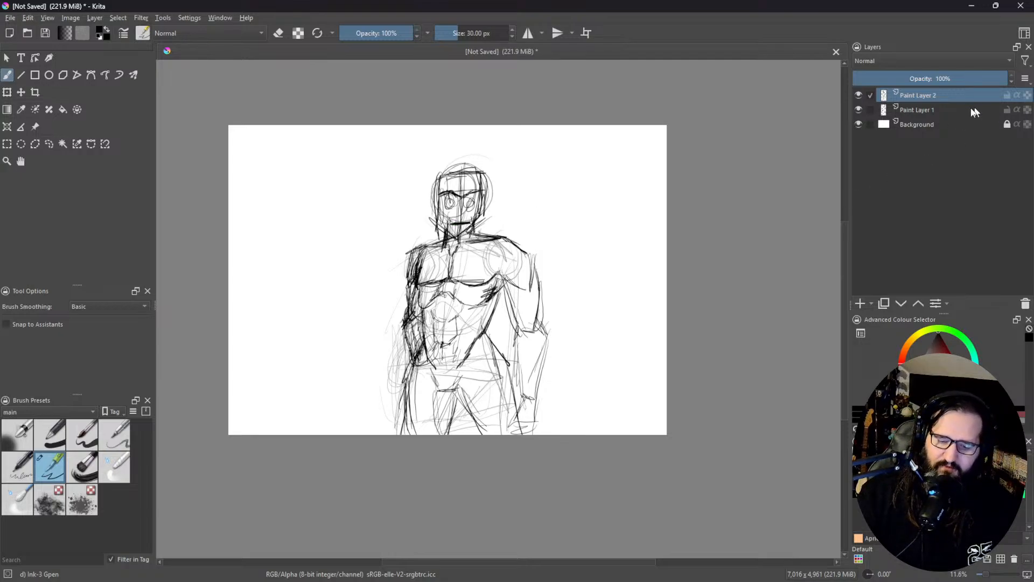
Step: Add a new paint layer above the sketch, lower the opacity of Paint Layer 2, and make the new layer active
click(861, 304)
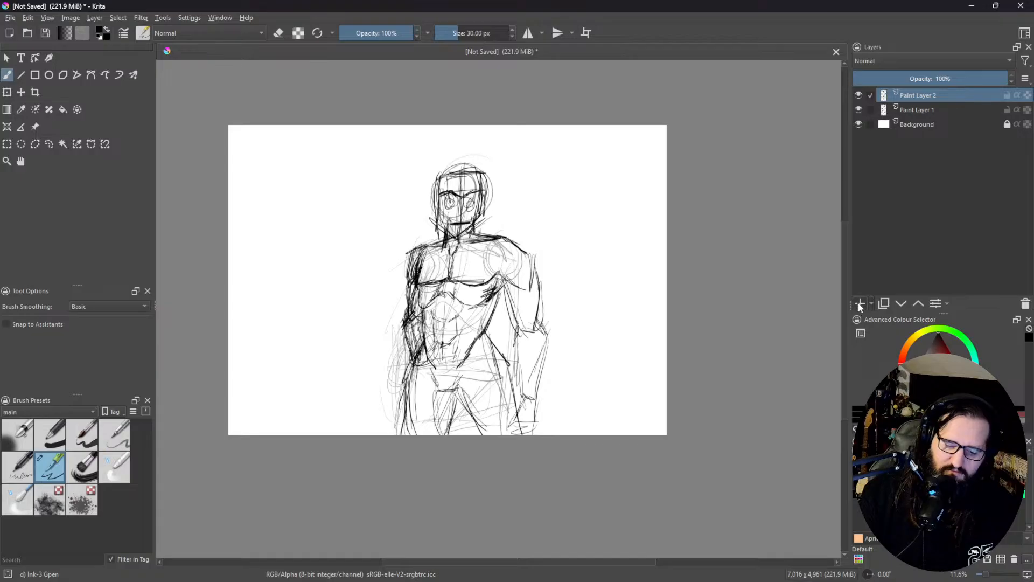
click(945, 110)
drag(934, 79, 886, 80)
click(919, 128)
click(927, 96)
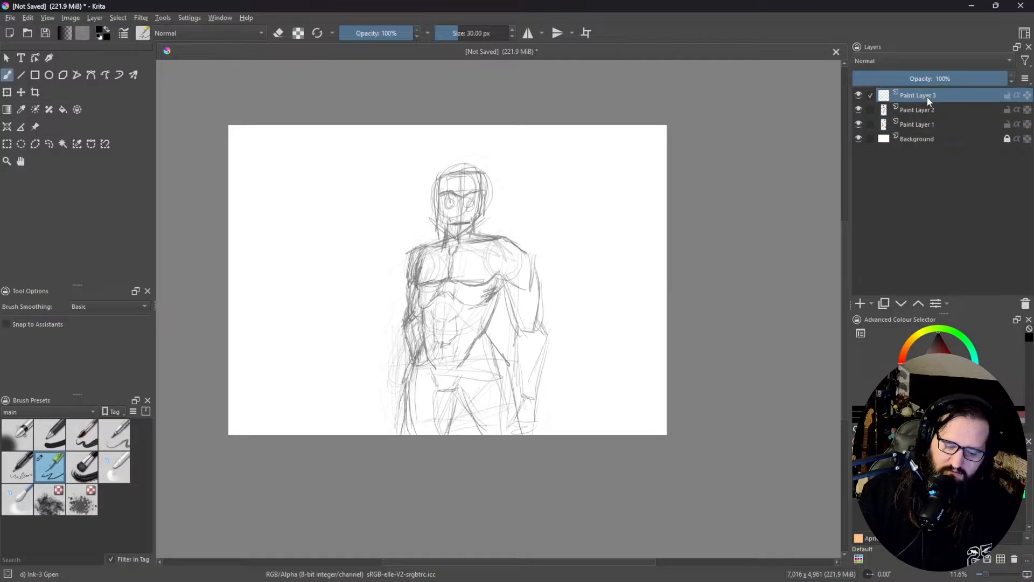
Step: Draw the skull's mouth line and its left-hand cheekbone, eye-side contour, temple and brow in dark strokes
drag(475, 218, 477, 306)
scroll(462, 250, up, 6)
scroll(461, 252, down, 2)
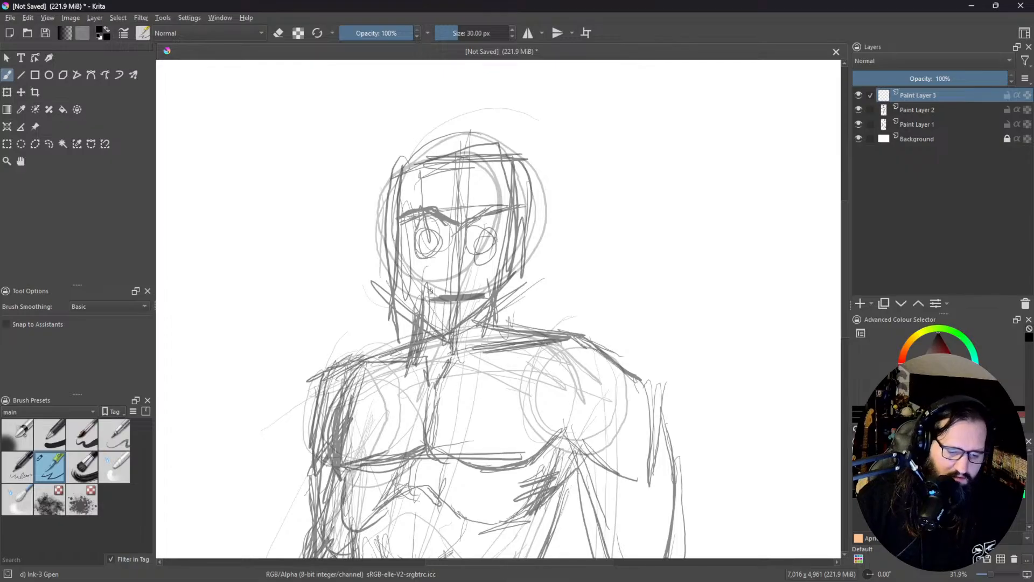
mouse_move(429, 282)
mouse_down()
mouse_move(482, 297)
mouse_move(455, 297)
mouse_move(476, 294)
mouse_move(407, 272)
mouse_move(410, 251)
mouse_move(411, 272)
mouse_up()
drag(413, 255, 404, 269)
drag(410, 262, 405, 269)
mouse_move(413, 227)
mouse_down()
mouse_move(410, 247)
mouse_move(409, 230)
mouse_up()
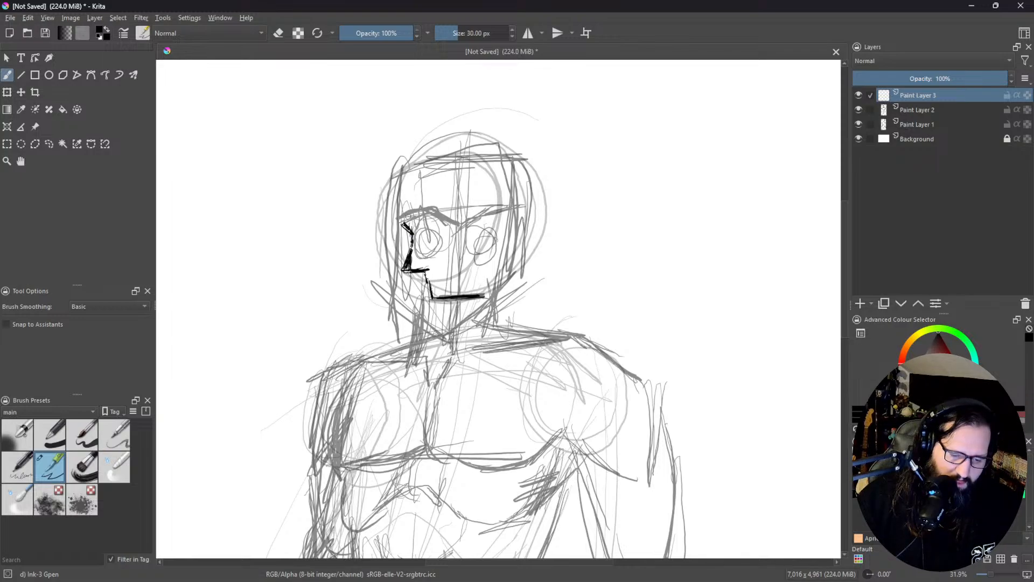
mouse_move(410, 185)
mouse_down()
mouse_move(401, 223)
mouse_move(446, 217)
mouse_move(449, 272)
mouse_up()
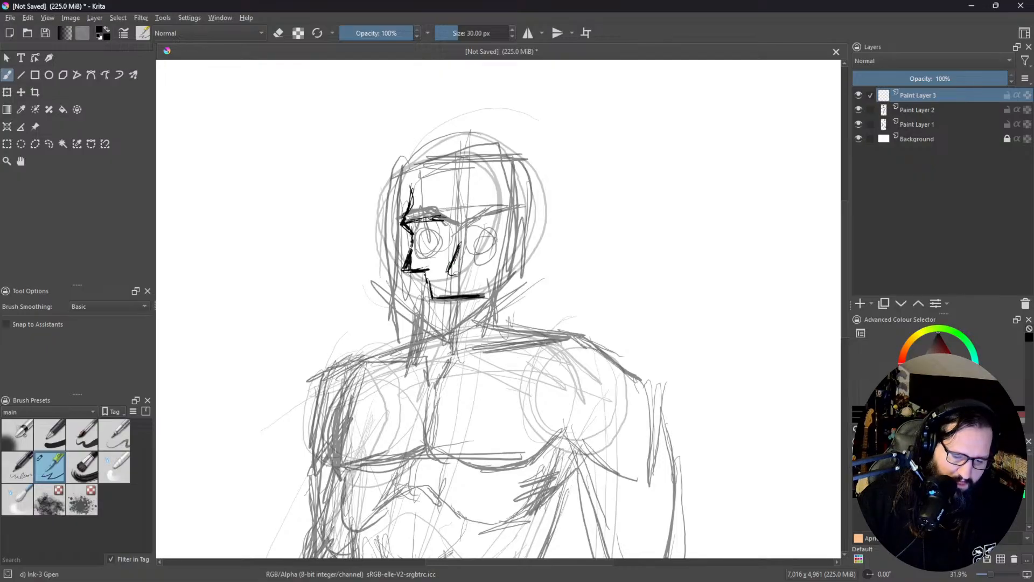
Step: Outline the triangular nose cavity, trim its tip with the eraser, fill it black and start the left-hand jaw
mouse_move(462, 272)
mouse_down()
mouse_move(475, 274)
mouse_move(473, 265)
mouse_up()
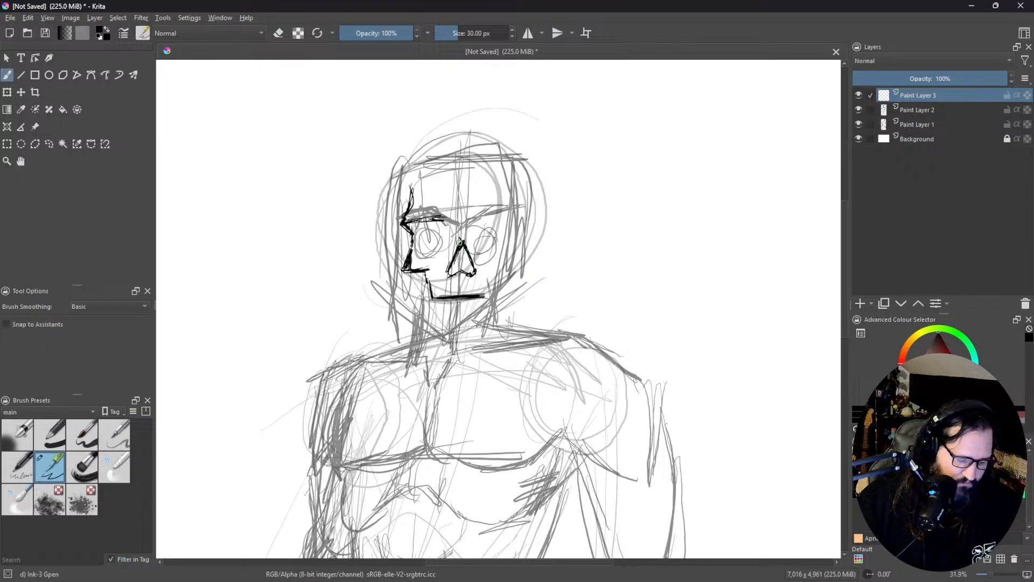
key(e)
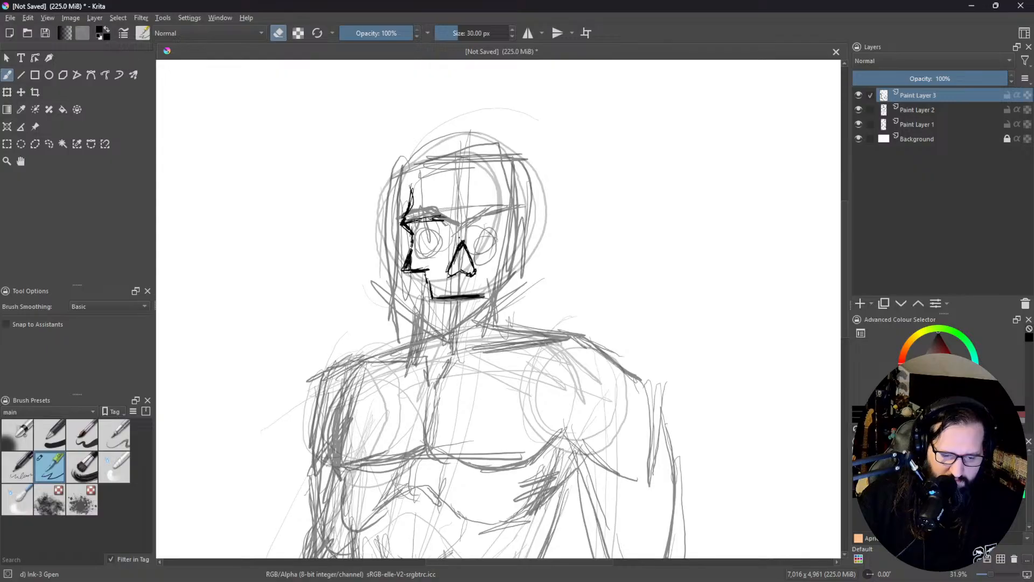
drag(461, 239, 455, 251)
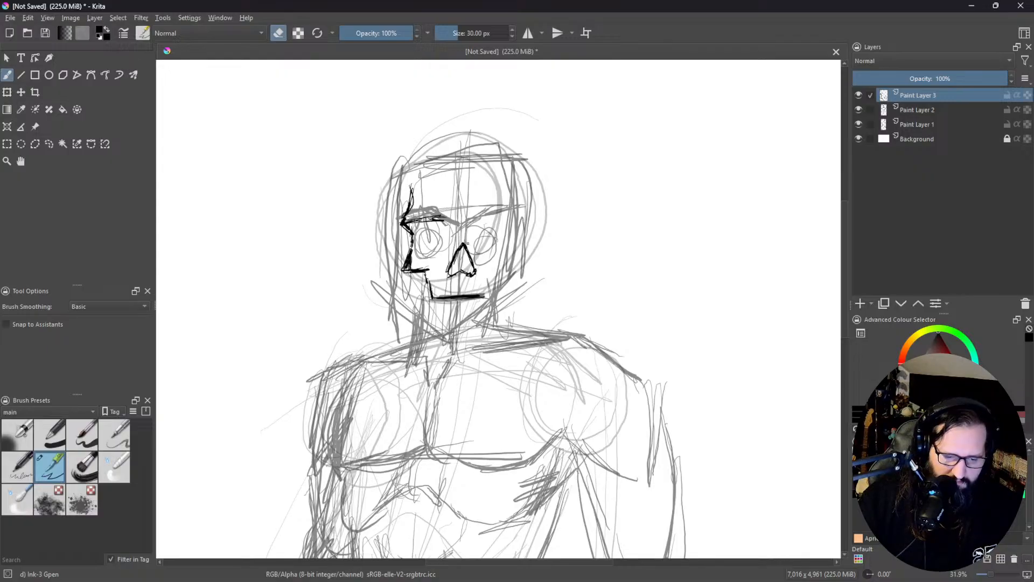
key(e)
mouse_move(461, 258)
mouse_down()
mouse_move(453, 277)
mouse_move(465, 265)
mouse_move(472, 277)
mouse_move(472, 261)
mouse_move(453, 265)
mouse_move(414, 294)
mouse_move(418, 308)
mouse_up()
Step: Draw the jaw and the right-hand cheekbone and temple, darken the jaw's right-hand edge, and undo the last stroke
mouse_move(409, 272)
mouse_down()
mouse_move(421, 313)
mouse_move(466, 327)
mouse_move(500, 313)
mouse_move(486, 289)
mouse_move(508, 262)
mouse_up()
drag(487, 271, 516, 258)
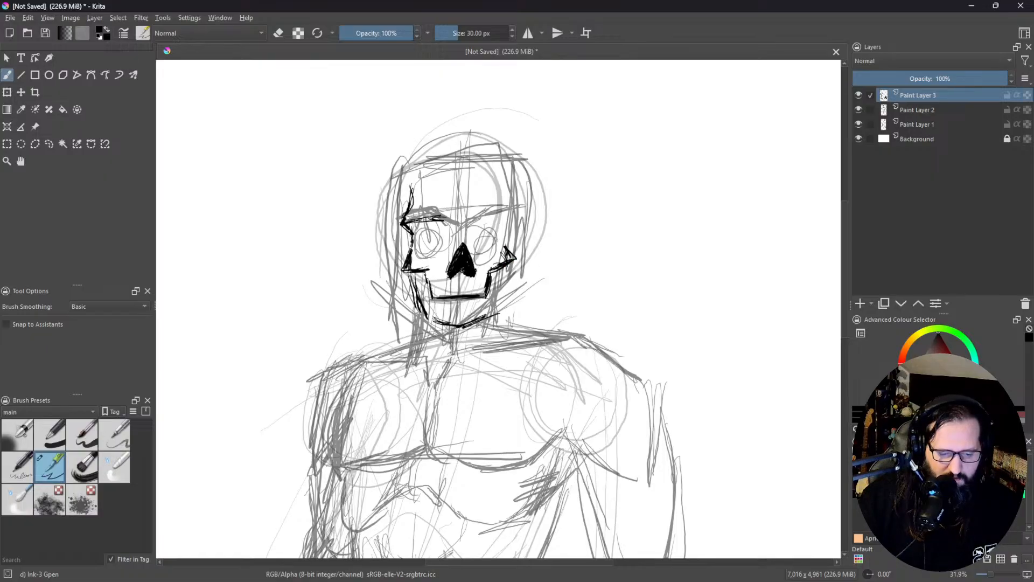
drag(504, 247, 508, 220)
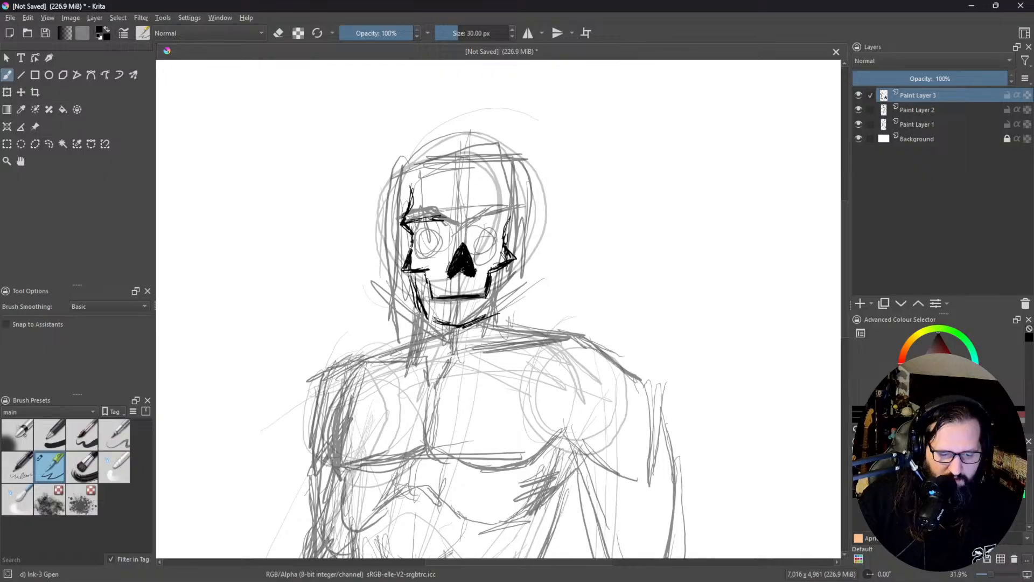
drag(518, 208, 510, 176)
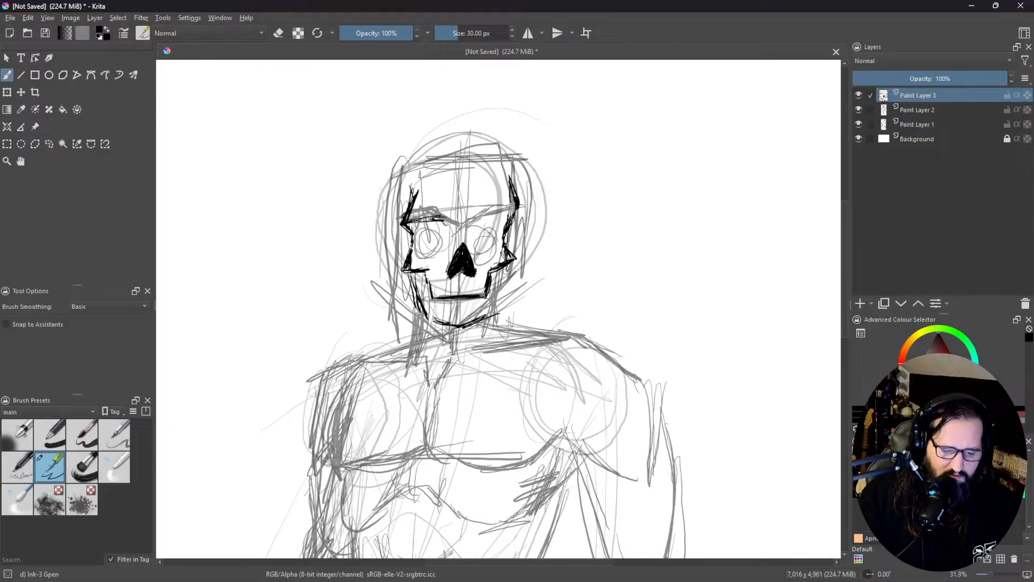
drag(501, 273, 497, 309)
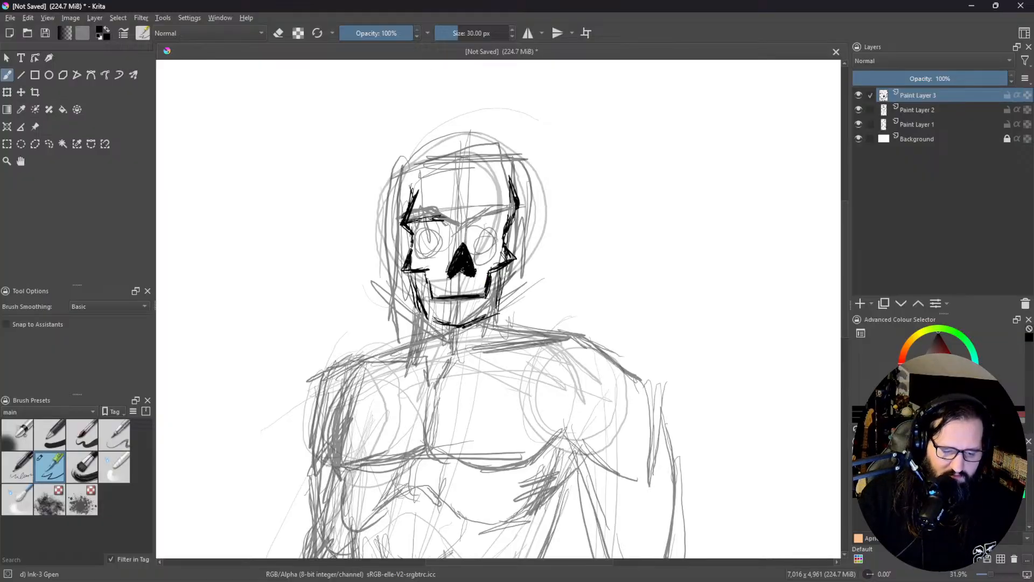
drag(503, 268, 500, 309)
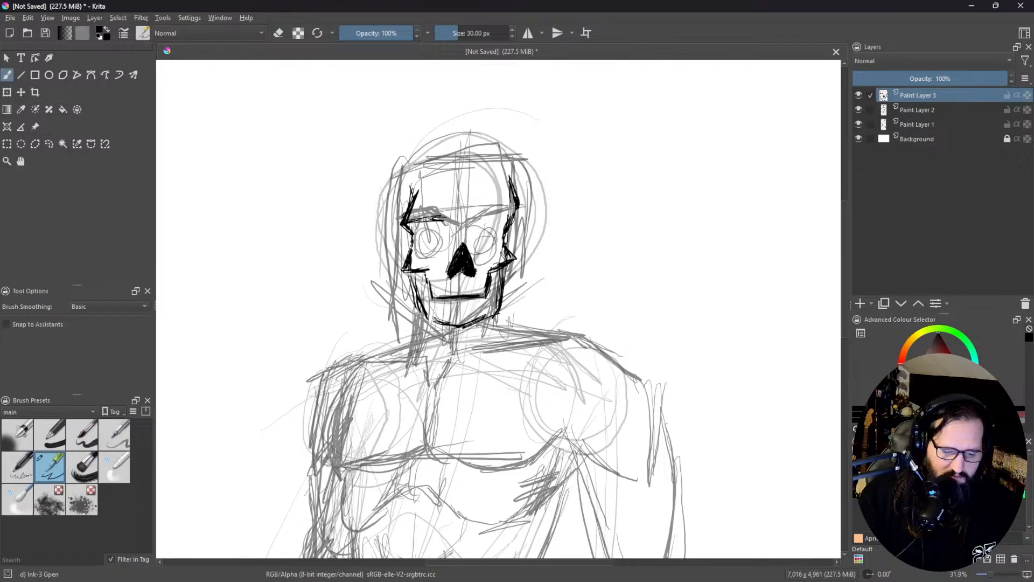
key(ctrl+z)
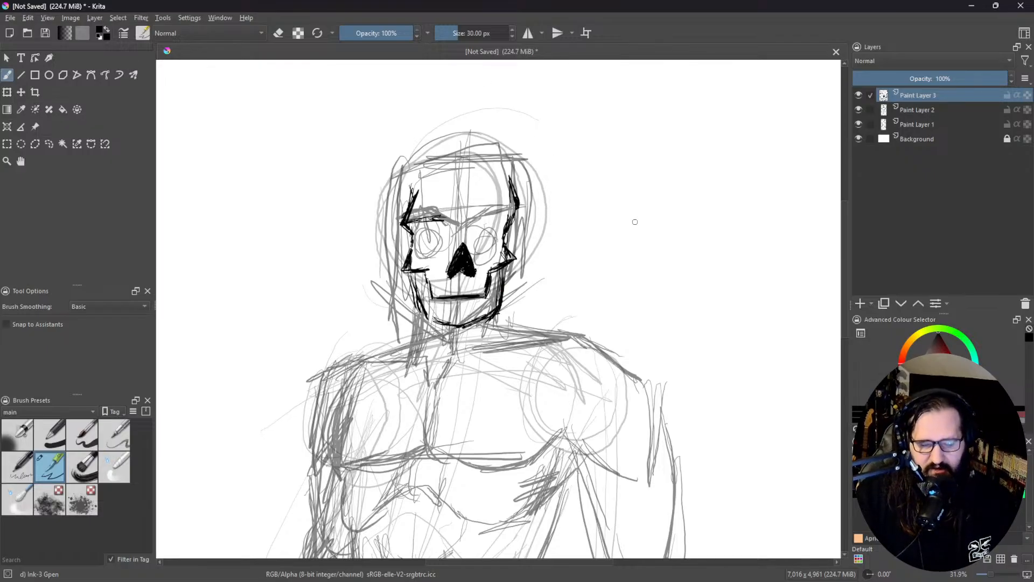
Step: Fill the left-hand eye socket as a solid black circle and clean its edge with the eraser
drag(491, 269, 611, 338)
scroll(542, 259, up, 3)
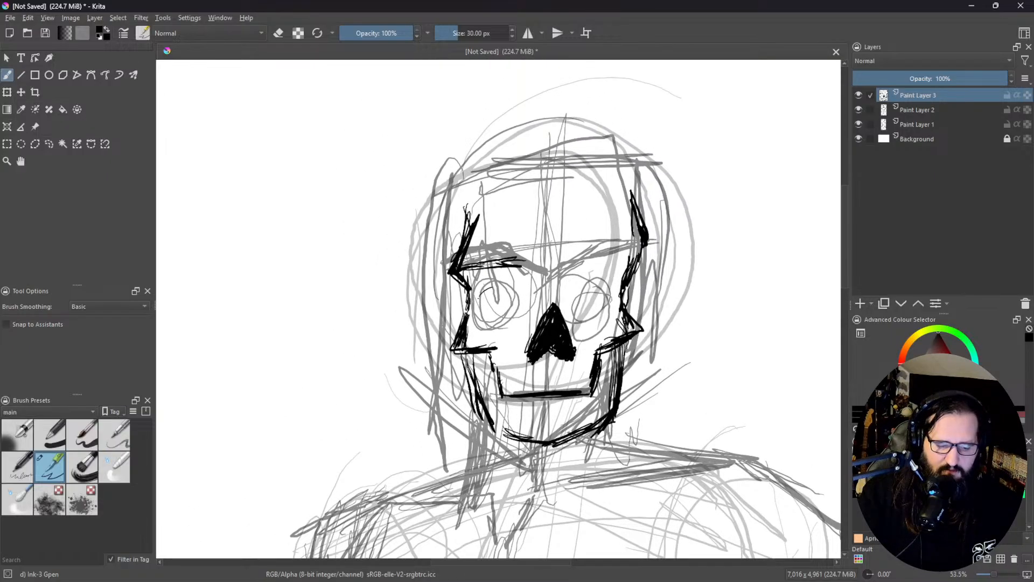
mouse_move(482, 293)
mouse_down()
mouse_move(495, 329)
mouse_move(516, 297)
mouse_move(481, 294)
mouse_move(484, 310)
mouse_move(511, 293)
mouse_move(511, 315)
mouse_move(496, 324)
mouse_move(507, 303)
mouse_move(481, 320)
mouse_move(484, 301)
mouse_move(492, 322)
mouse_move(475, 299)
mouse_move(502, 326)
mouse_move(511, 305)
mouse_move(500, 295)
mouse_move(481, 306)
mouse_move(490, 325)
mouse_move(514, 320)
mouse_move(507, 291)
mouse_move(481, 294)
mouse_move(485, 324)
mouse_move(511, 325)
mouse_move(505, 290)
mouse_move(472, 301)
mouse_move(508, 329)
mouse_up()
key(e)
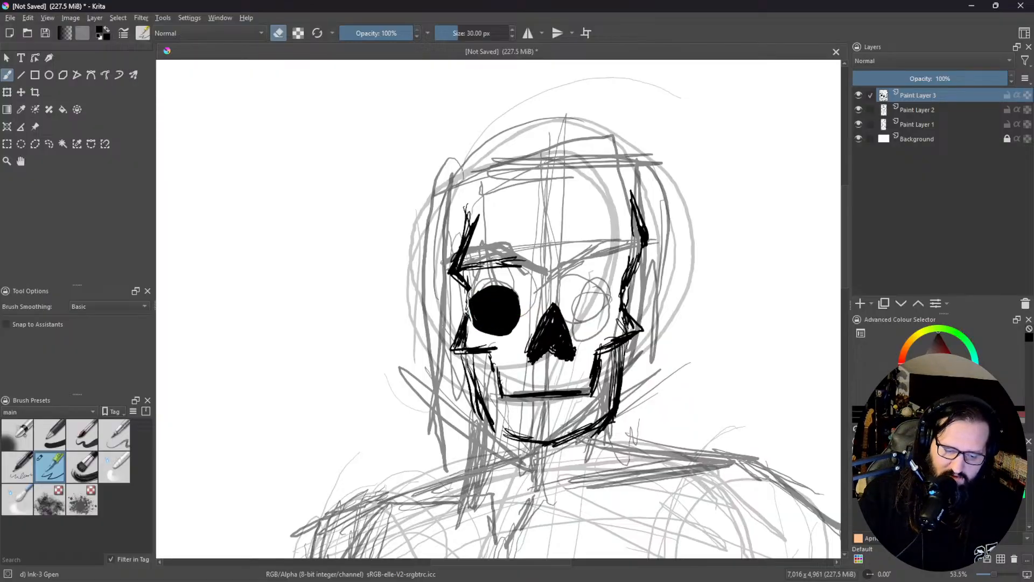
key(e)
Step: Redraw the skull's left-hand contour beside the eye socket farther out and erase the old inner line and cheekbone tip
drag(459, 281, 469, 323)
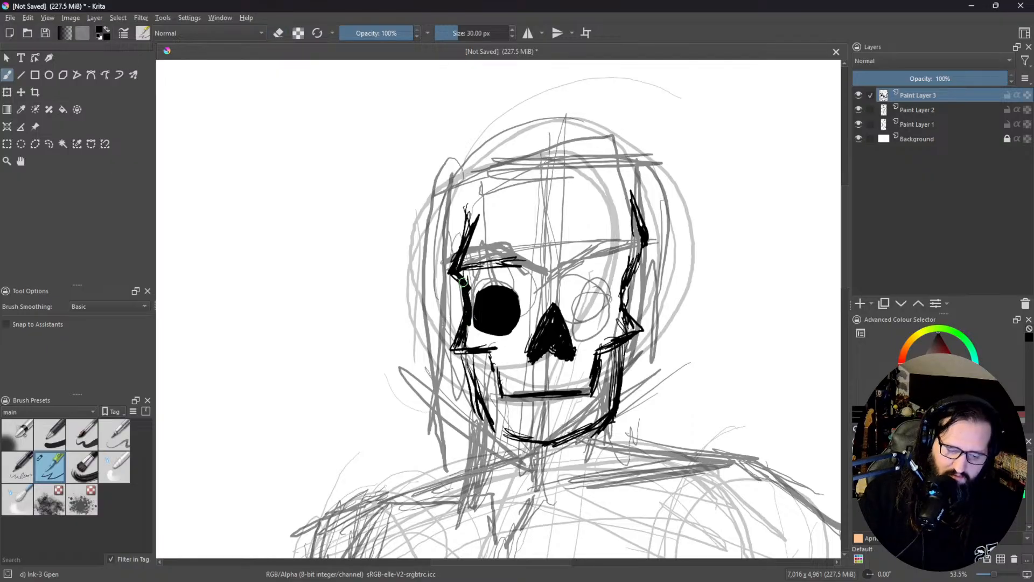
mouse_move(456, 280)
mouse_down()
mouse_move(463, 332)
mouse_move(456, 299)
mouse_move(460, 323)
mouse_up()
mouse_move(457, 283)
mouse_down()
mouse_move(472, 327)
mouse_move(467, 277)
mouse_move(477, 325)
mouse_move(467, 292)
mouse_move(493, 296)
mouse_move(485, 291)
mouse_move(493, 334)
mouse_up()
key(e)
key(e)
drag(473, 299, 460, 353)
key(e)
key(e)
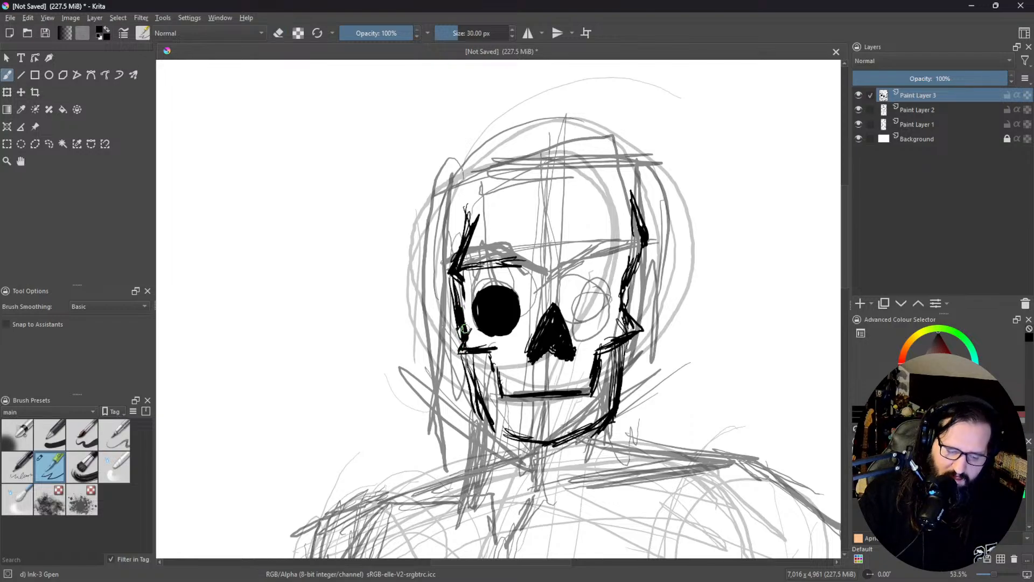
Step: Erase the left-hand brow line and thin the temple strokes above it
key(e)
mouse_move(469, 284)
mouse_down()
mouse_move(461, 270)
mouse_move(479, 214)
mouse_up()
mouse_move(472, 269)
mouse_down()
mouse_move(487, 239)
mouse_move(504, 261)
mouse_move(539, 248)
mouse_up()
key(e)
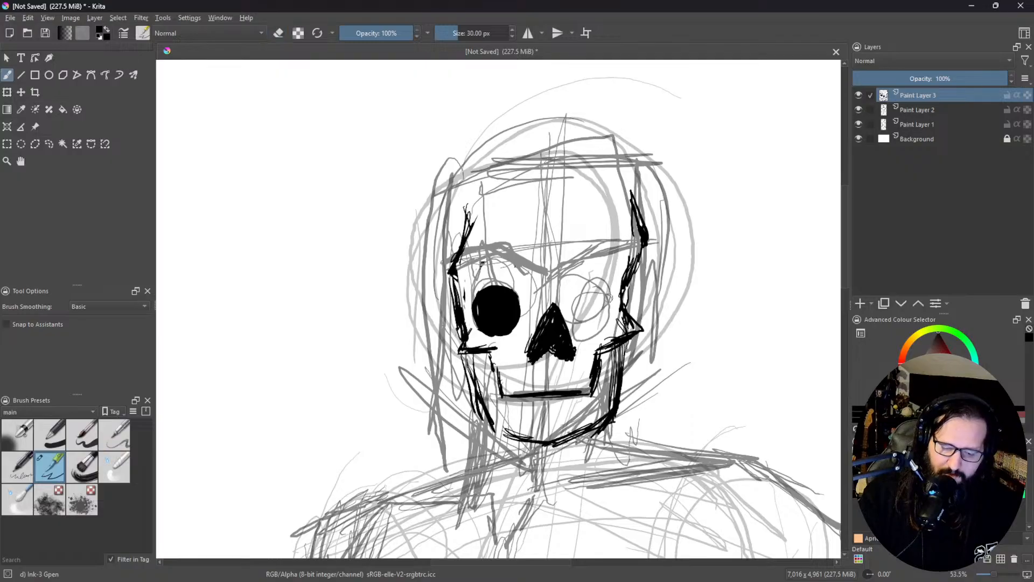
Step: Erase the right-hand cheekbone point and redraw it farther out with a line up towards the temple
key(e)
mouse_move(629, 304)
mouse_down()
mouse_move(619, 320)
mouse_move(628, 330)
mouse_move(597, 349)
mouse_up()
key(e)
mouse_move(631, 317)
mouse_down()
mouse_move(646, 335)
mouse_move(597, 358)
mouse_up()
drag(638, 322, 627, 286)
mouse_move(627, 287)
mouse_down()
mouse_move(640, 326)
mouse_move(625, 276)
mouse_move(635, 323)
mouse_move(632, 263)
mouse_move(633, 313)
mouse_move(616, 273)
mouse_move(634, 322)
mouse_up()
Step: Erase the angled line beside the right-hand eye and replace it with a straighter one from temple to cheekbone
key(e)
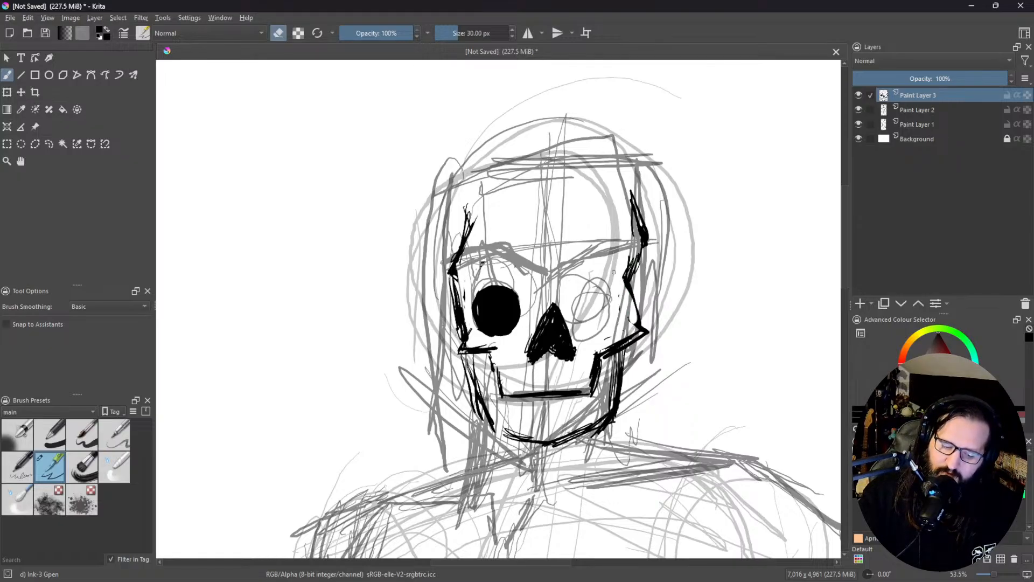
drag(622, 274, 630, 303)
key(e)
mouse_move(638, 254)
mouse_down()
mouse_move(635, 317)
mouse_move(626, 258)
mouse_move(629, 319)
mouse_up()
key(e)
key(e)
Step: Draw thick brow lines above both eyes and fill the right-hand eye socket solid black
mouse_move(458, 271)
mouse_down()
mouse_move(510, 263)
mouse_move(469, 267)
mouse_move(519, 262)
mouse_up()
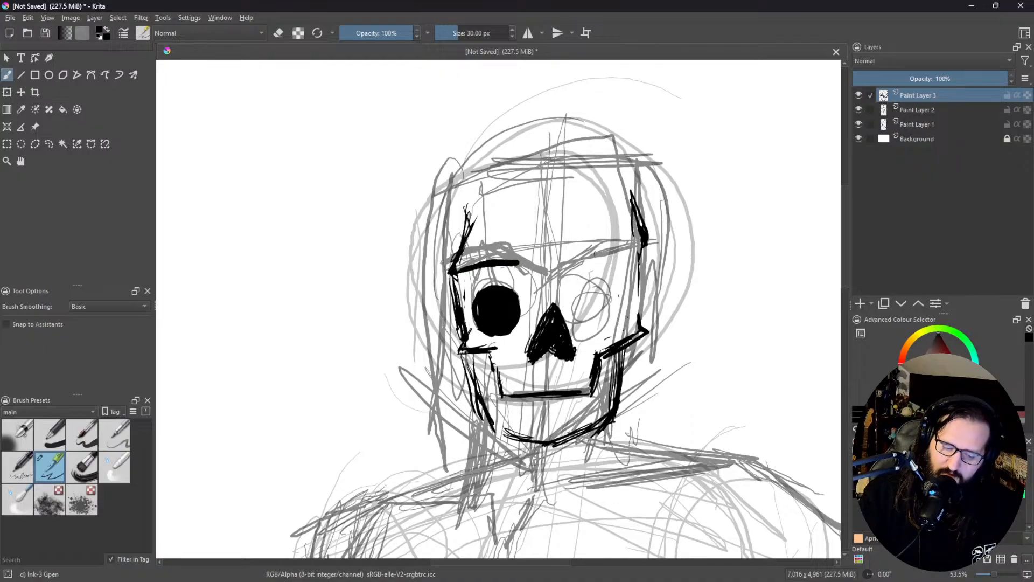
mouse_move(586, 262)
mouse_down()
mouse_move(627, 264)
mouse_move(566, 267)
mouse_up()
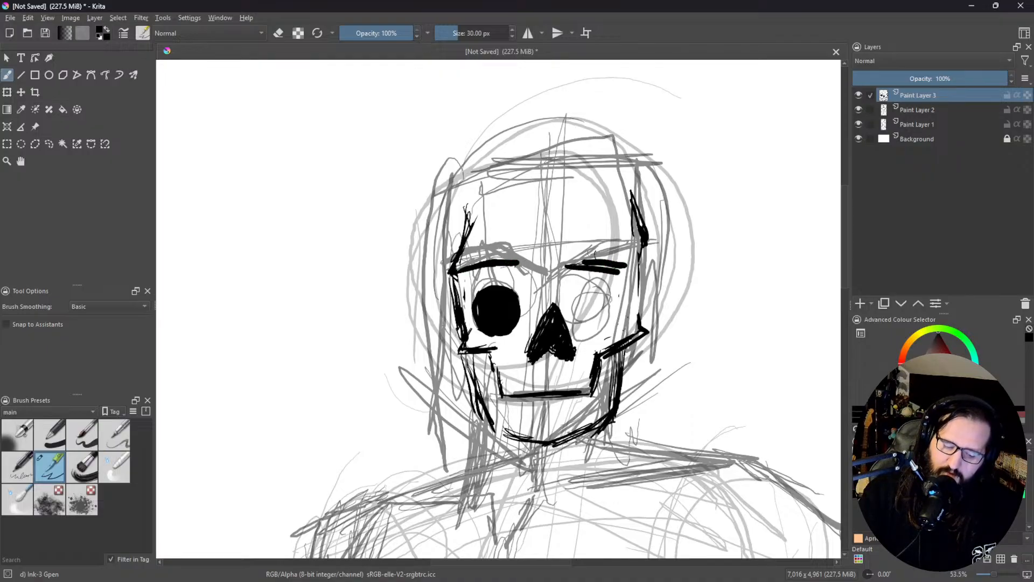
drag(580, 350, 567, 299)
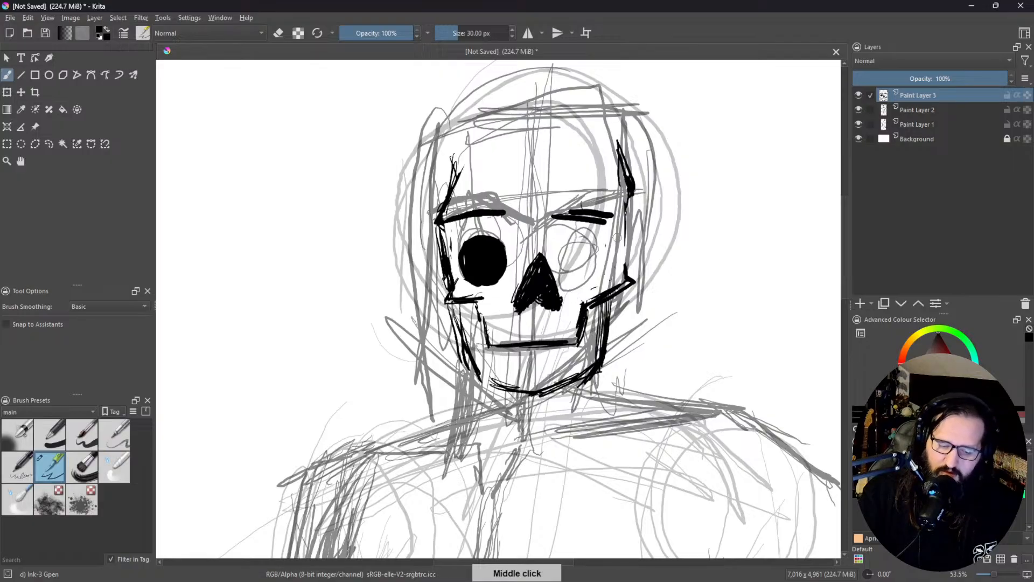
mouse_move(589, 237)
mouse_down()
mouse_move(601, 266)
mouse_move(582, 240)
mouse_move(601, 261)
mouse_move(571, 267)
mouse_move(577, 241)
mouse_move(599, 255)
mouse_move(561, 266)
mouse_move(603, 259)
mouse_move(597, 231)
mouse_move(576, 261)
mouse_up()
key(e)
key(e)
Step: Erase the dark temple strokes above the brows on both sides of the skull
key(e)
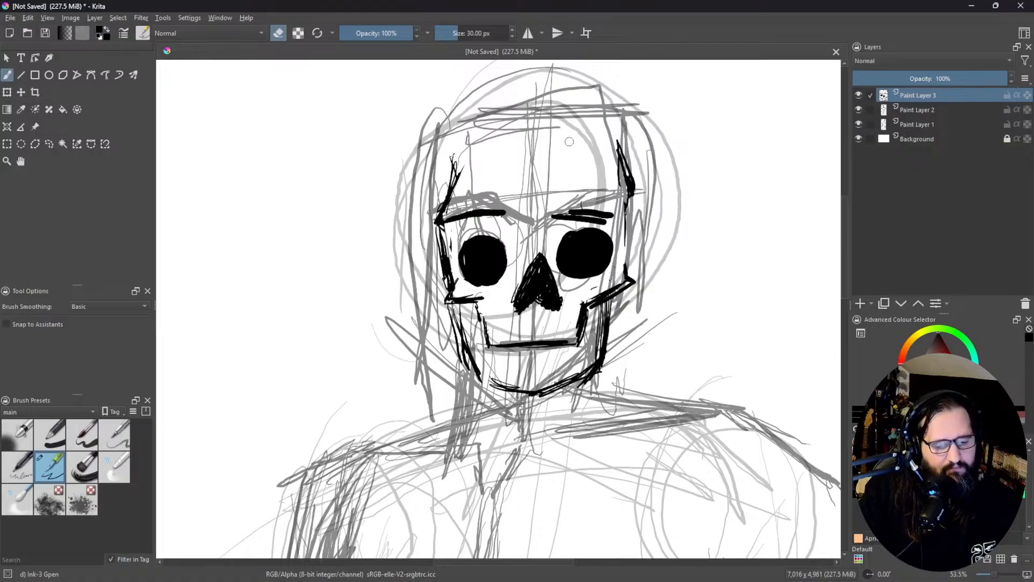
key(e)
mouse_move(453, 157)
mouse_down()
mouse_move(445, 176)
mouse_move(467, 155)
mouse_move(438, 184)
mouse_move(460, 156)
mouse_move(436, 229)
mouse_up()
key(e)
mouse_move(618, 141)
mouse_down()
mouse_move(608, 162)
mouse_move(621, 146)
mouse_move(642, 158)
mouse_move(626, 188)
mouse_up()
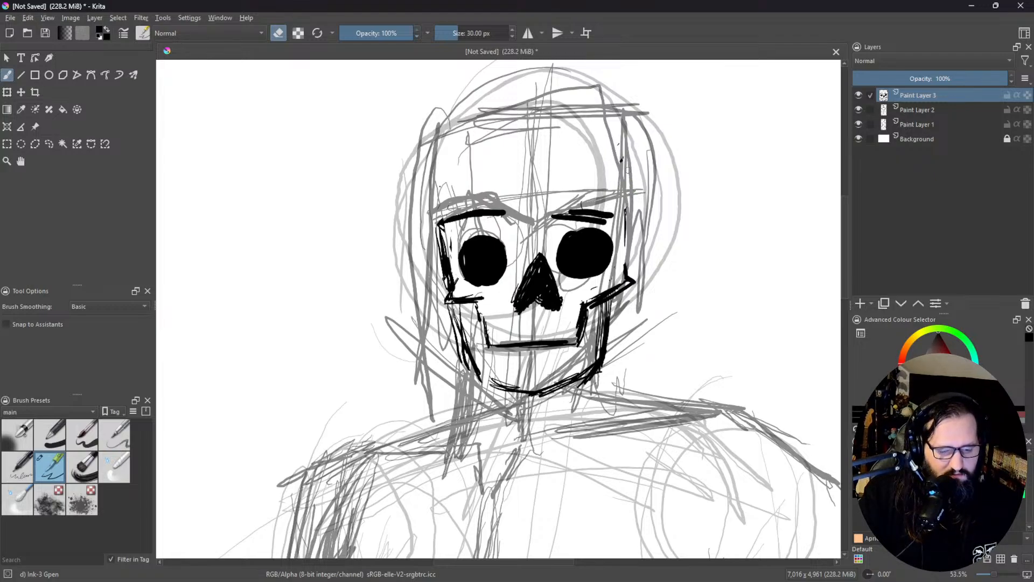
key(e)
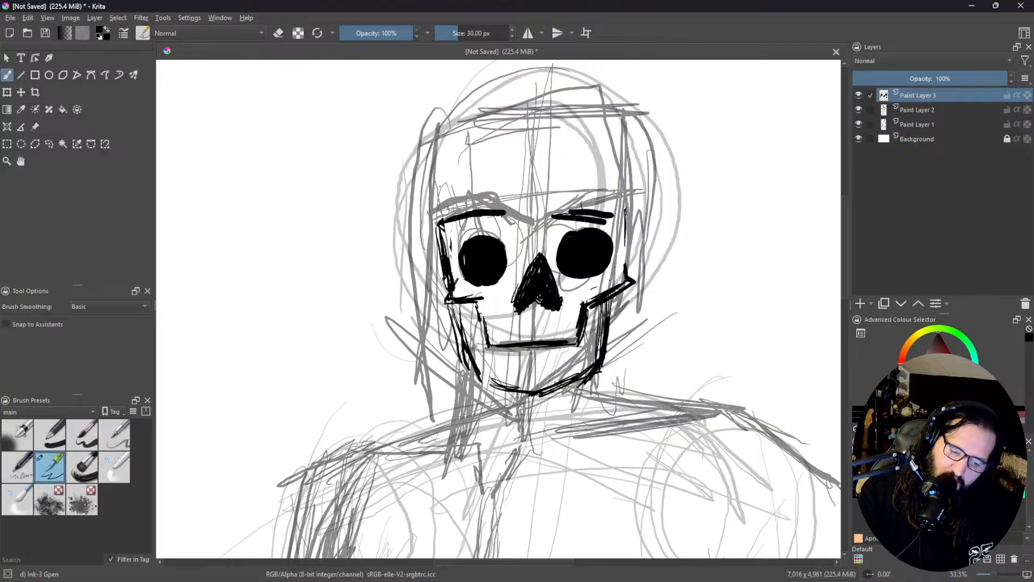
Step: Redraw both temples and join them with a thick rounded cranium outline over the top of the skull
drag(440, 186, 442, 212)
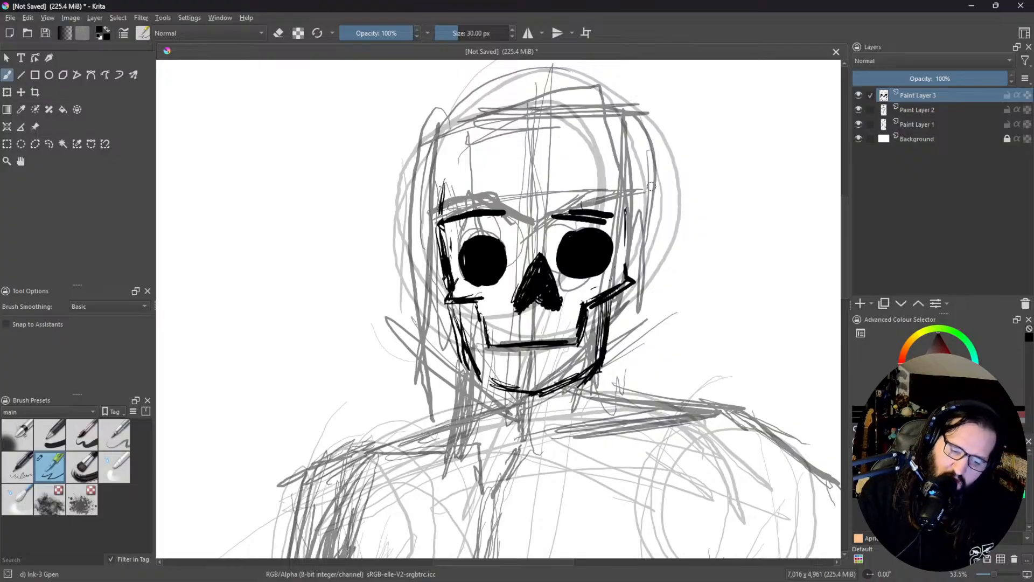
drag(619, 173, 620, 209)
drag(614, 173, 618, 208)
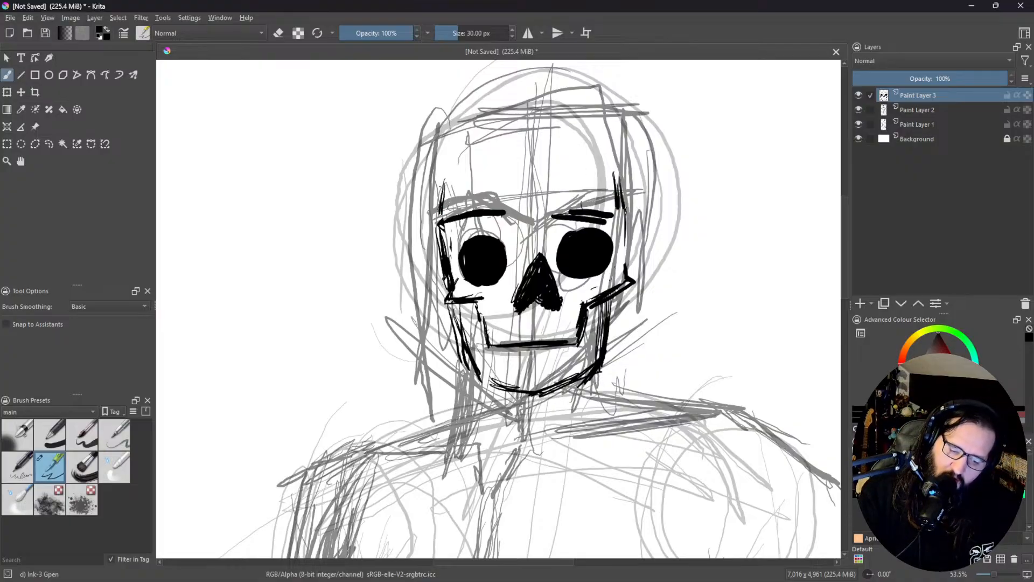
mouse_move(441, 220)
mouse_down()
mouse_move(434, 194)
mouse_move(437, 231)
mouse_move(431, 189)
mouse_up()
mouse_move(439, 240)
mouse_down()
mouse_move(427, 183)
mouse_move(440, 232)
mouse_move(429, 159)
mouse_up()
mouse_move(433, 195)
mouse_down()
mouse_move(454, 134)
mouse_move(477, 122)
mouse_move(537, 110)
mouse_move(608, 117)
mouse_move(617, 141)
mouse_up()
mouse_move(623, 222)
mouse_down()
mouse_move(630, 187)
mouse_move(623, 193)
mouse_move(618, 156)
mouse_up()
drag(627, 199, 594, 117)
mouse_move(621, 156)
mouse_down()
mouse_move(587, 111)
mouse_move(592, 119)
mouse_move(542, 113)
mouse_move(563, 106)
mouse_move(616, 125)
mouse_move(587, 106)
mouse_move(621, 133)
mouse_move(598, 109)
mouse_move(619, 141)
mouse_move(575, 100)
mouse_up()
Step: Rotate the canvas and thin the thickest part of the cranium outline with the eraser
key(e)
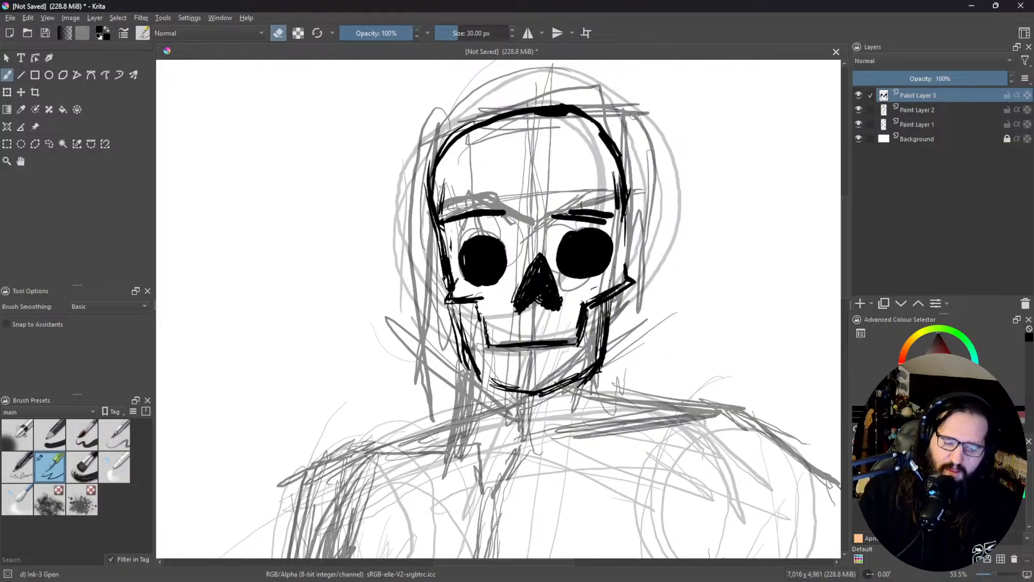
drag(661, 220, 524, 4)
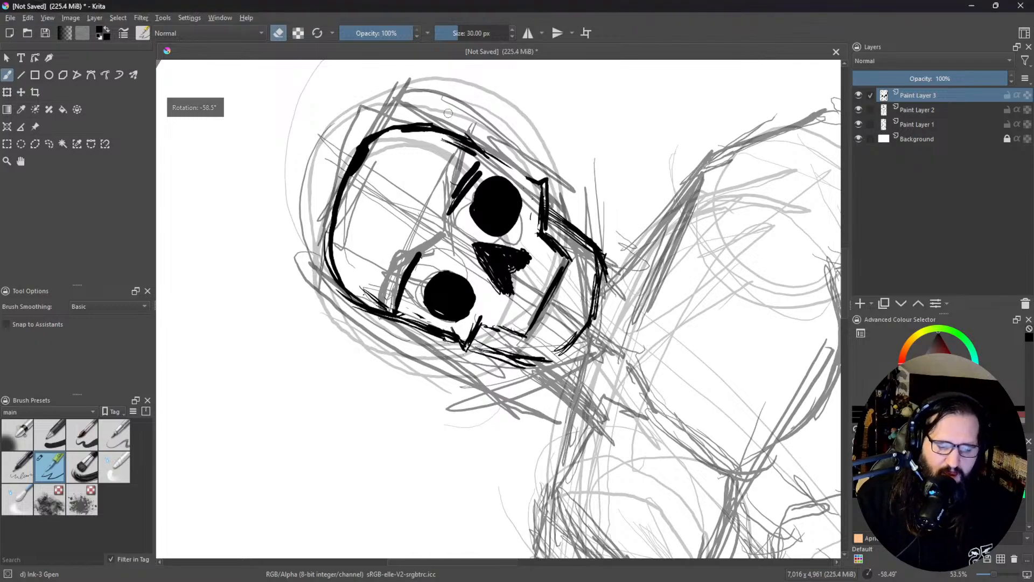
mouse_move(356, 183)
mouse_down()
mouse_move(373, 140)
mouse_move(445, 133)
mouse_move(404, 131)
mouse_up()
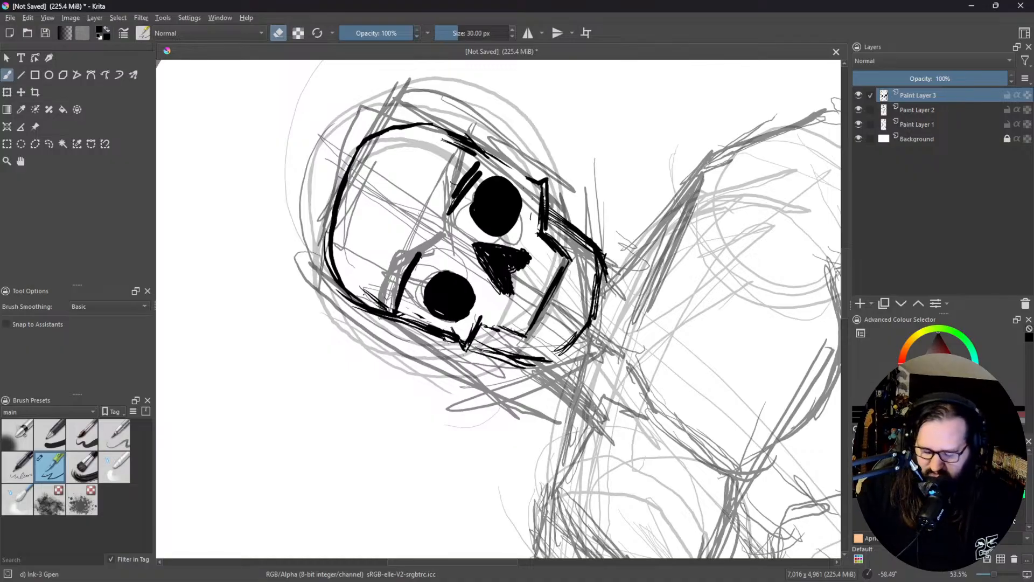
Step: Rotate the canvas the other way and darken the skull's right-hand contour from the brow down to the cheekbone
drag(516, 293, 791, 143)
drag(688, 343, 605, 180)
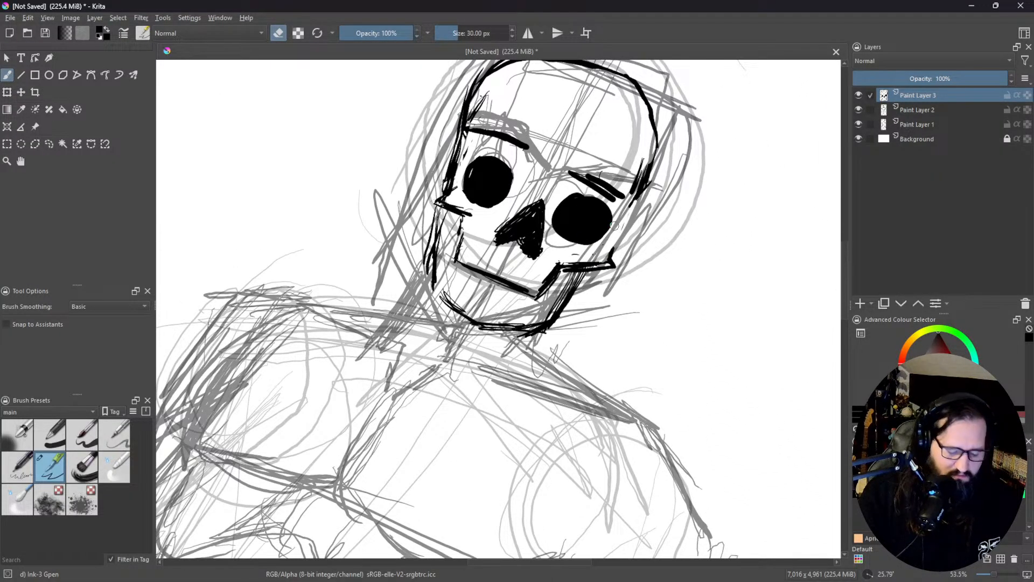
key(e)
drag(611, 236, 604, 254)
mouse_move(635, 204)
mouse_down()
mouse_move(606, 253)
mouse_move(614, 244)
mouse_up()
drag(646, 188, 613, 248)
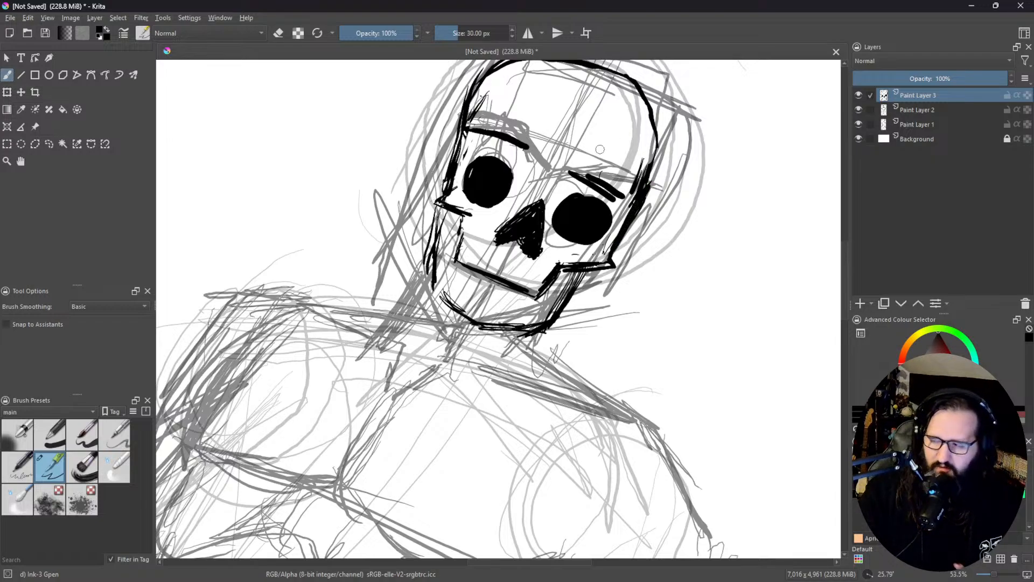
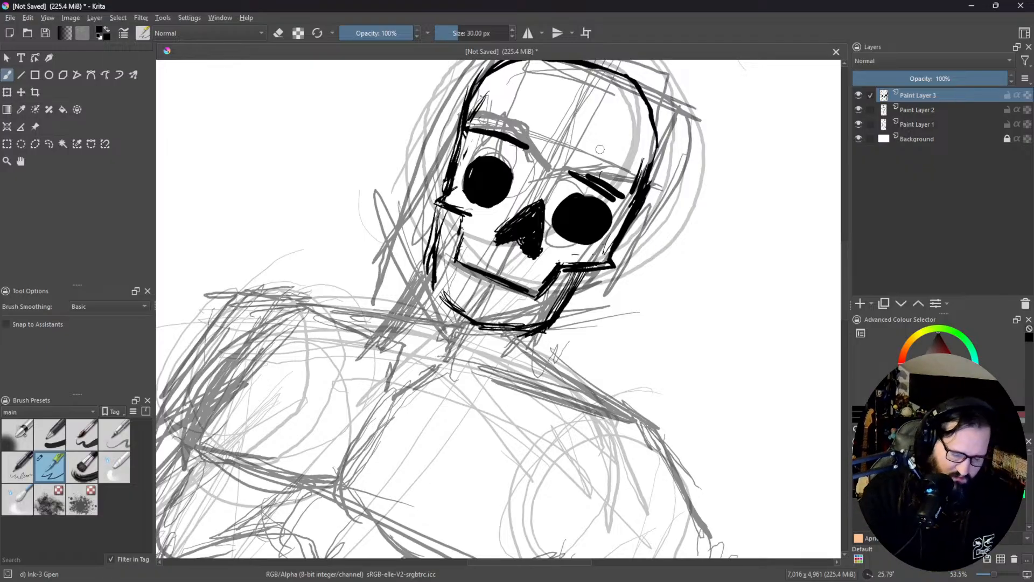
Step: Thicken the skull's jaw outline with bold strokes from the cheekbone down and around the chin
drag(653, 329, 566, 386)
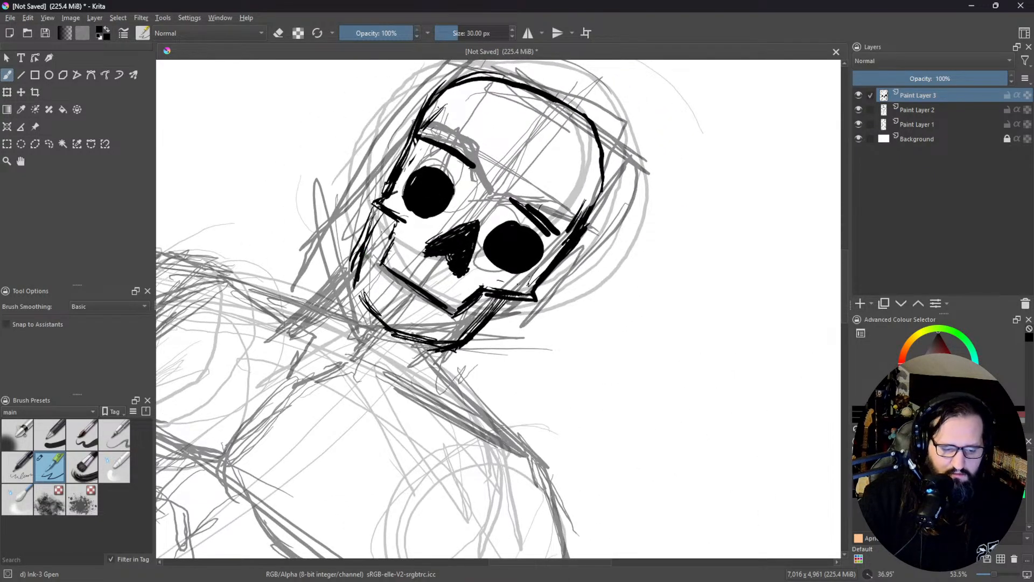
drag(379, 207, 356, 269)
mouse_move(375, 226)
mouse_down()
mouse_move(359, 285)
mouse_move(385, 308)
mouse_up()
mouse_move(353, 274)
mouse_down()
mouse_move(406, 336)
mouse_move(458, 340)
mouse_move(510, 302)
mouse_up()
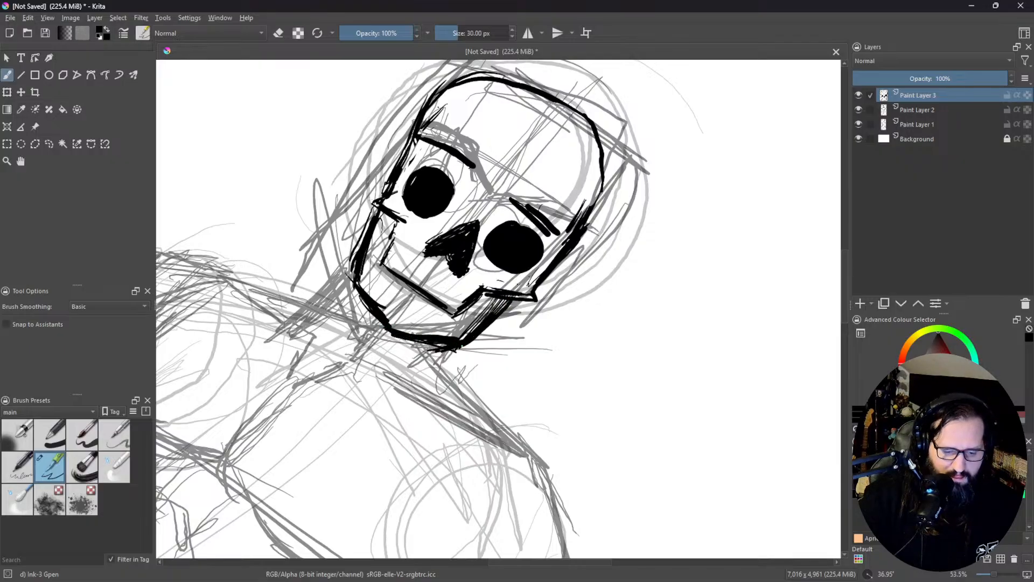
drag(460, 376, 468, 332)
drag(507, 367, 557, 256)
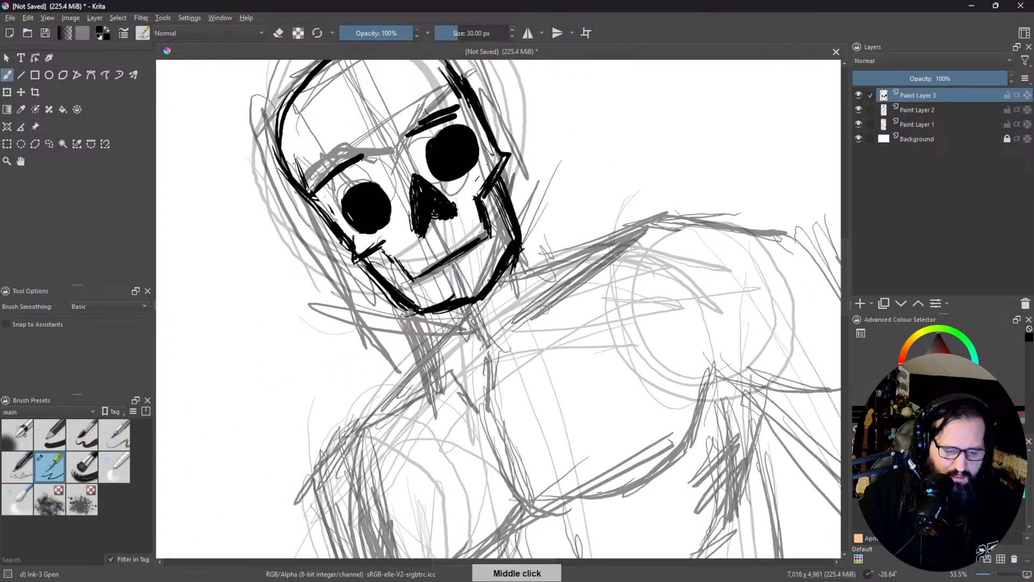
drag(423, 315, 481, 372)
drag(443, 337, 476, 410)
drag(444, 337, 464, 390)
key(ctrl+z)
key(ctrl+z)
key(ctrl+z)
key(ctrl+z)
key(ctrl+z)
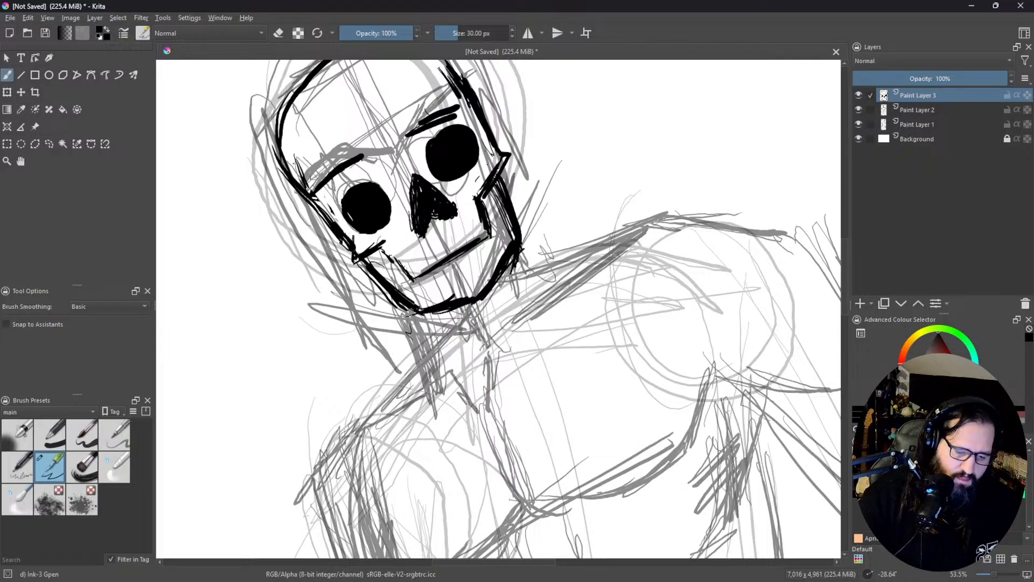
Step: Ink both neck lines converging below the chin, plus the short shoulder slope under the left side of the jaw
mouse_move(418, 319)
mouse_down()
mouse_move(454, 390)
mouse_move(484, 415)
mouse_move(475, 405)
mouse_move(525, 303)
mouse_move(479, 389)
mouse_up()
drag(516, 264, 489, 382)
drag(520, 238, 557, 275)
mouse_move(411, 305)
mouse_down()
mouse_move(441, 362)
mouse_move(421, 365)
mouse_move(369, 434)
mouse_up()
mouse_move(445, 345)
mouse_down()
mouse_move(382, 413)
mouse_move(409, 375)
mouse_up()
drag(437, 326, 428, 353)
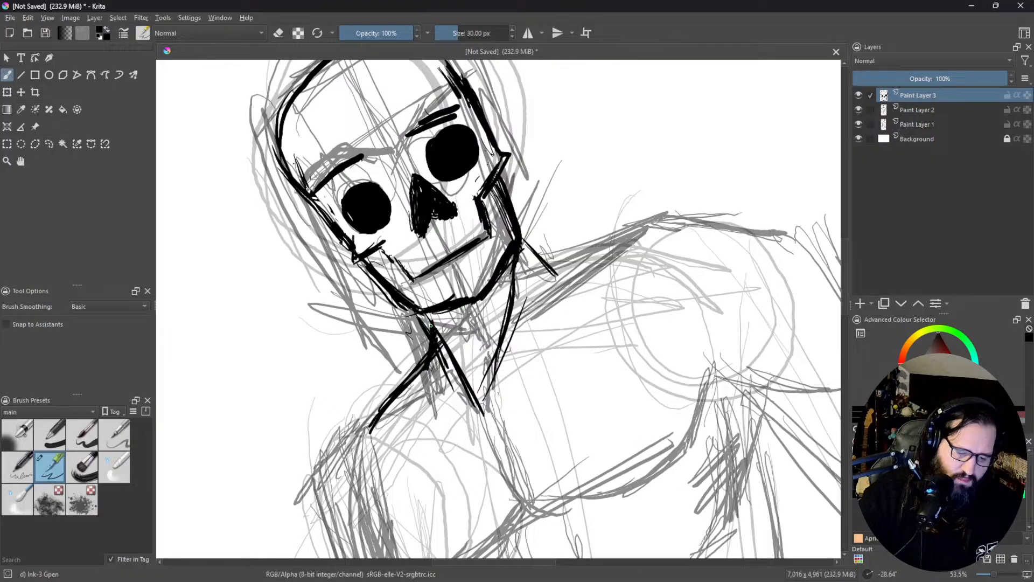
Step: Ink the neck-to-shoulder slope and the collarbone on the figure's right-hand side
mouse_move(577, 265)
mouse_down()
mouse_move(525, 260)
mouse_move(635, 230)
mouse_move(549, 264)
mouse_up()
mouse_move(489, 400)
mouse_down()
mouse_move(495, 358)
mouse_move(551, 292)
mouse_up()
mouse_move(516, 328)
mouse_down()
mouse_move(625, 249)
mouse_move(552, 296)
mouse_up()
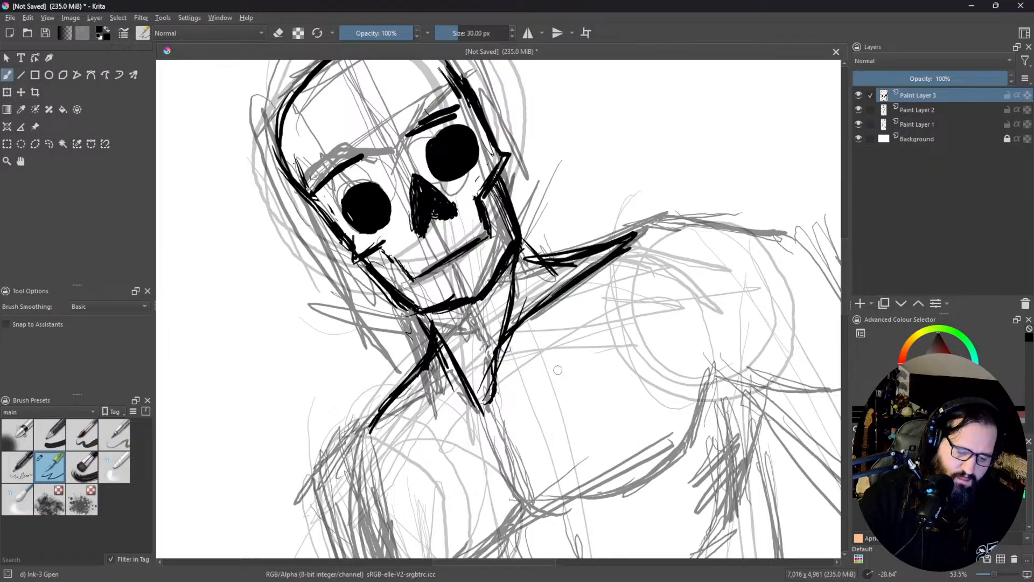
Step: Mirror the canvas view and erase part of the neck line just above the collarbone pit
drag(560, 358, 508, 374)
drag(436, 282, 516, 252)
key(m)
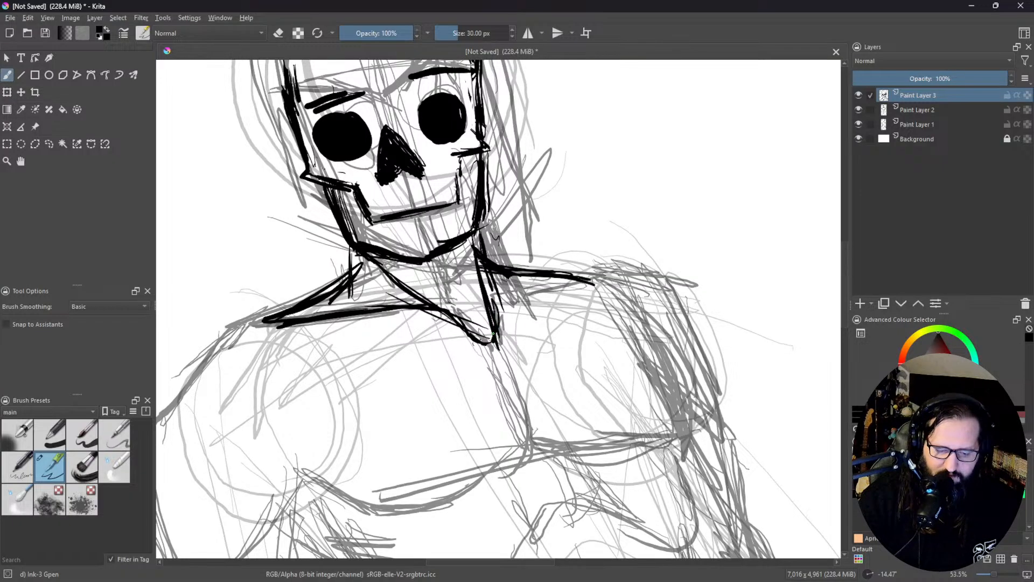
key(m)
key(m)
key(e)
mouse_move(477, 318)
mouse_down()
mouse_move(491, 318)
mouse_move(484, 284)
mouse_up()
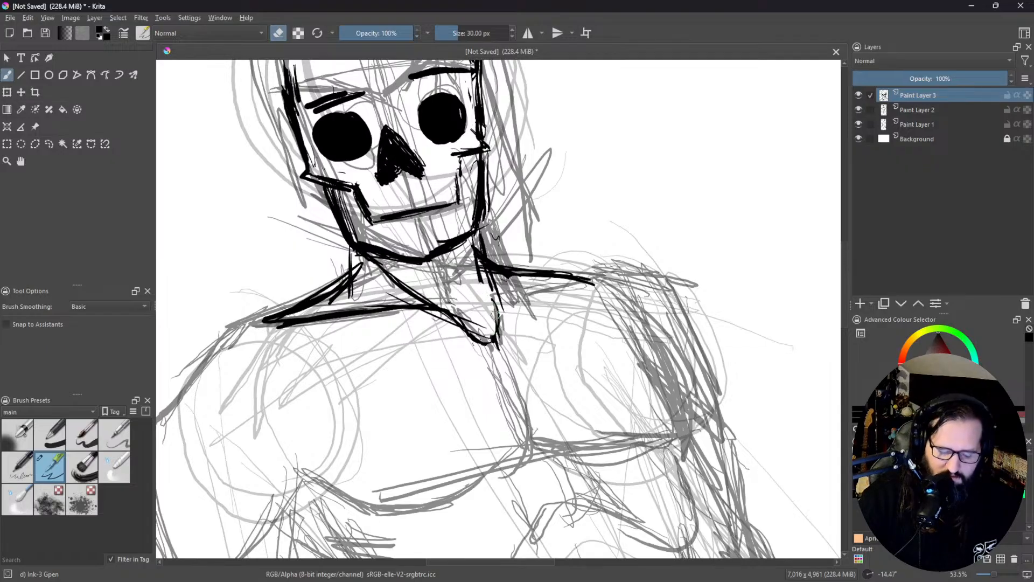
key(e)
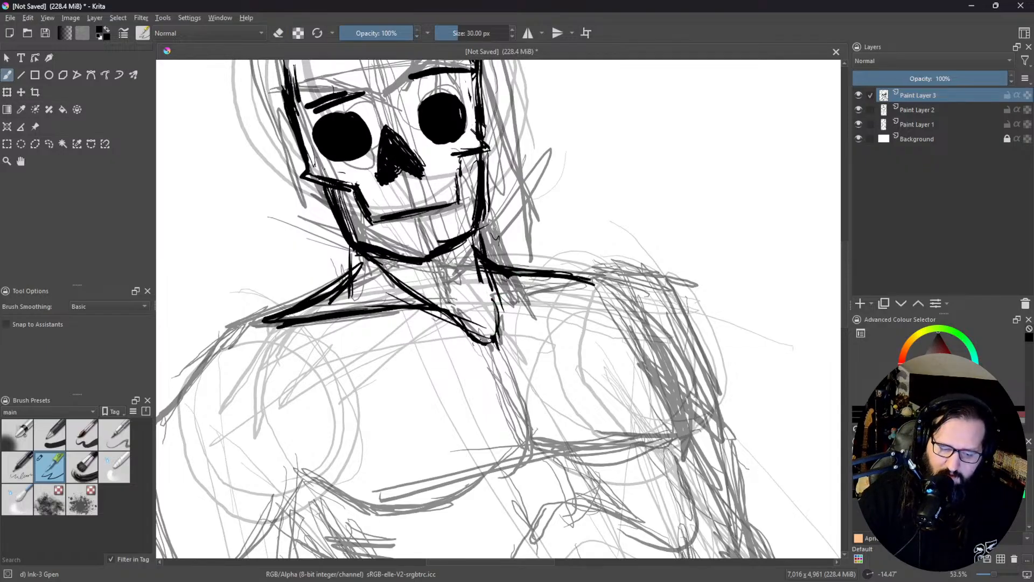
Step: Draw a small circle at the throat and ink the chest's centre line down from the collarbone
mouse_move(482, 259)
mouse_down()
mouse_move(483, 299)
mouse_move(476, 280)
mouse_move(468, 289)
mouse_up()
mouse_move(449, 255)
mouse_down()
mouse_move(440, 274)
mouse_move(481, 264)
mouse_move(447, 286)
mouse_move(581, 279)
mouse_up()
drag(496, 300, 591, 278)
mouse_move(523, 330)
mouse_down()
mouse_move(477, 223)
mouse_move(485, 306)
mouse_up()
mouse_move(458, 223)
mouse_down()
mouse_move(488, 331)
mouse_move(469, 261)
mouse_up()
mouse_move(438, 219)
mouse_down()
mouse_move(399, 200)
mouse_move(461, 228)
mouse_move(444, 218)
mouse_move(475, 287)
mouse_move(480, 347)
mouse_move(519, 326)
mouse_move(524, 272)
mouse_up()
drag(630, 262, 577, 193)
Step: Ink the lower edge of the pectoral with thick overlapping strokes from the centre line toward the armpit
mouse_move(474, 281)
mouse_down()
mouse_move(486, 297)
mouse_move(485, 333)
mouse_move(436, 393)
mouse_up()
mouse_move(475, 338)
mouse_down()
mouse_move(396, 434)
mouse_move(414, 416)
mouse_up()
mouse_move(498, 319)
mouse_down()
mouse_move(394, 430)
mouse_move(477, 347)
mouse_move(448, 380)
mouse_up()
drag(478, 335, 455, 370)
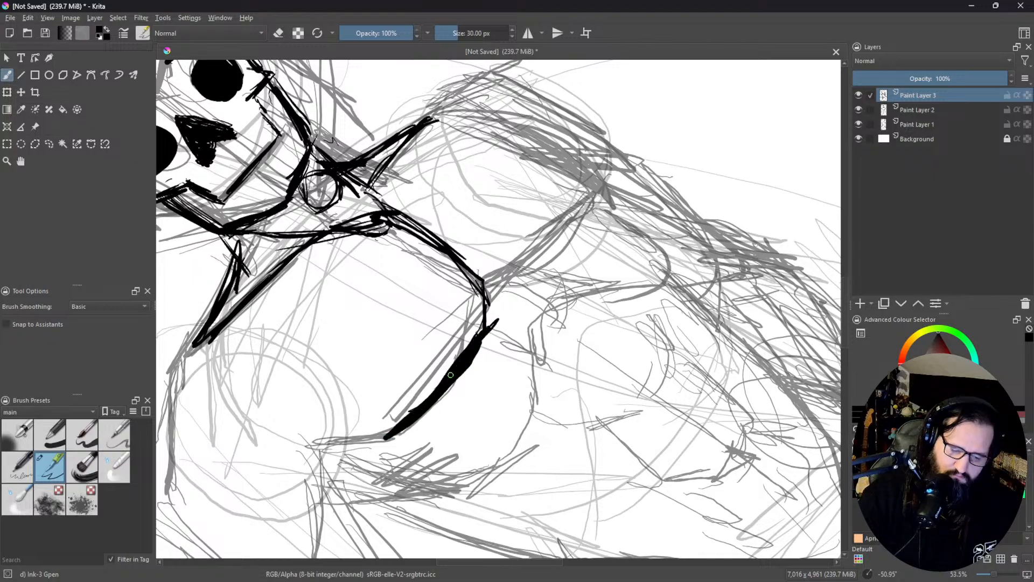
Step: Erase the overshooting stroke end where the pectoral's lower edge meets the chest's centre line
mouse_move(541, 260)
mouse_down()
mouse_move(411, 335)
mouse_move(516, 418)
mouse_move(463, 411)
mouse_move(517, 416)
mouse_move(506, 418)
mouse_up()
key(e)
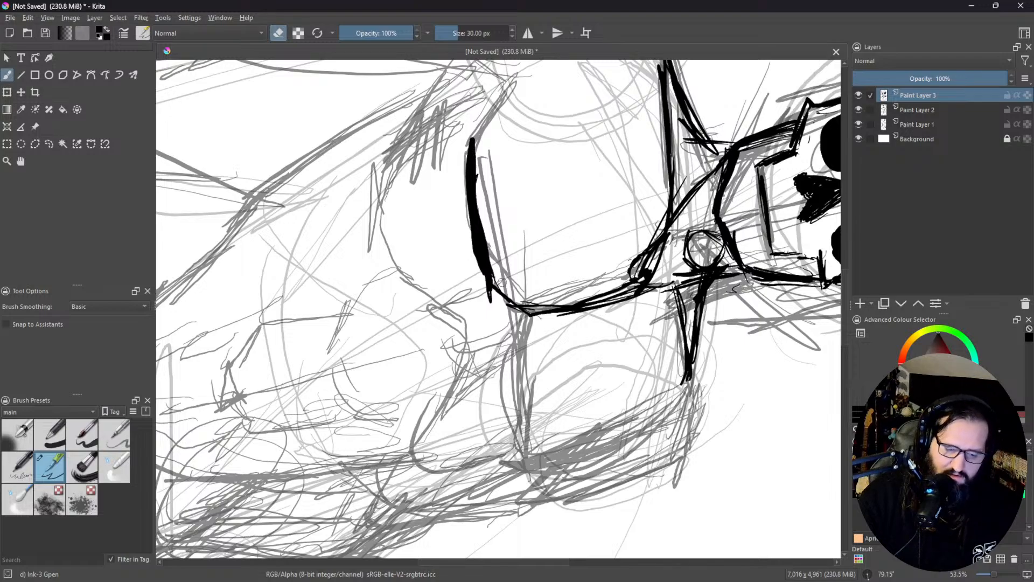
drag(488, 284, 488, 295)
Step: Extend the pectoral contour up to the armpit and tidy the new line with the eraser
drag(462, 137, 374, 148)
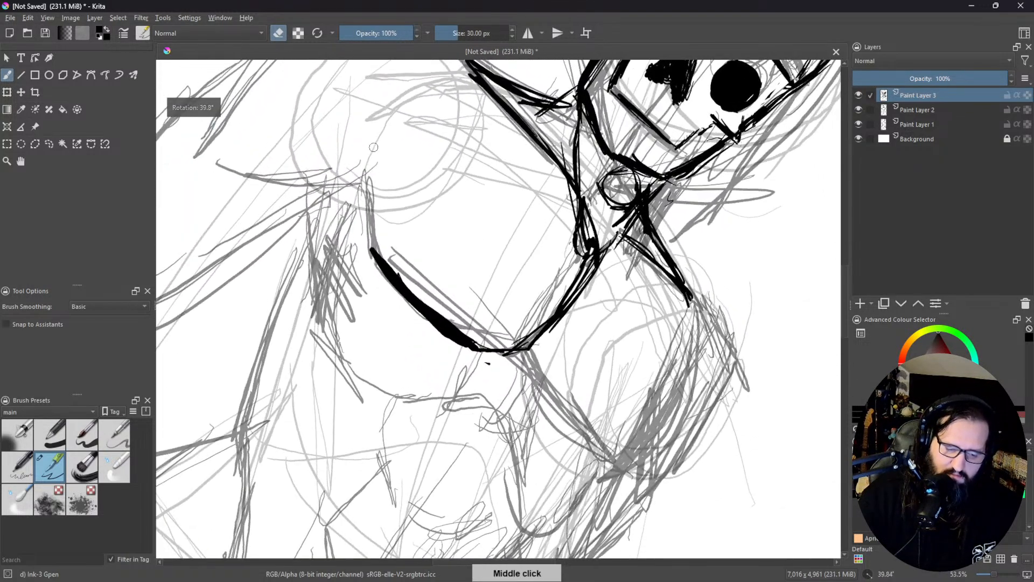
key(e)
mouse_move(370, 267)
mouse_down()
mouse_move(369, 175)
mouse_move(370, 207)
mouse_move(347, 160)
mouse_move(366, 187)
mouse_up()
mouse_move(373, 206)
mouse_down()
mouse_move(376, 274)
mouse_move(369, 260)
mouse_up()
key(e)
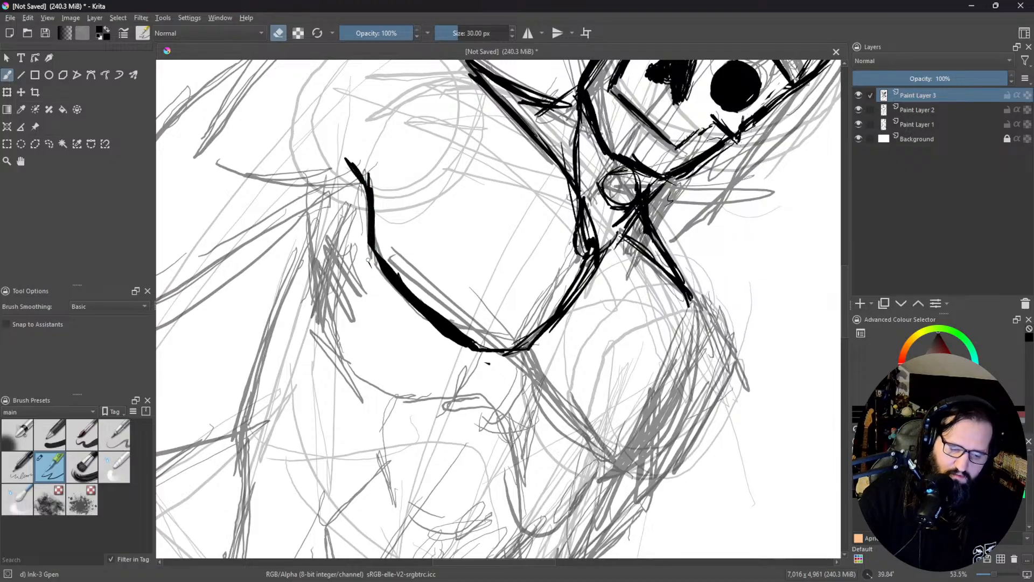
key(e)
mouse_move(351, 159)
mouse_down()
mouse_move(369, 192)
mouse_move(343, 141)
mouse_move(390, 220)
mouse_move(388, 208)
mouse_move(384, 227)
mouse_move(375, 178)
mouse_move(377, 220)
mouse_up()
key(e)
Step: Add a crease rising from the armpit into the shoulder and a small nipple oval on the pectoral
drag(476, 272, 476, 325)
mouse_move(646, 350)
mouse_down()
mouse_move(597, 170)
mouse_move(657, 247)
mouse_up()
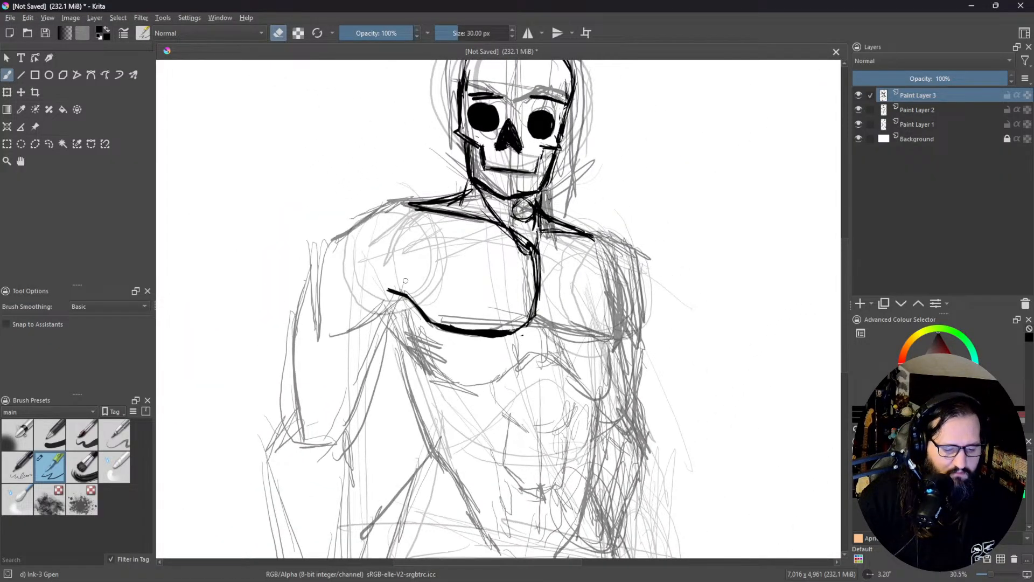
key(e)
mouse_move(412, 293)
mouse_down()
mouse_move(396, 261)
mouse_move(424, 321)
mouse_up()
drag(396, 268, 421, 307)
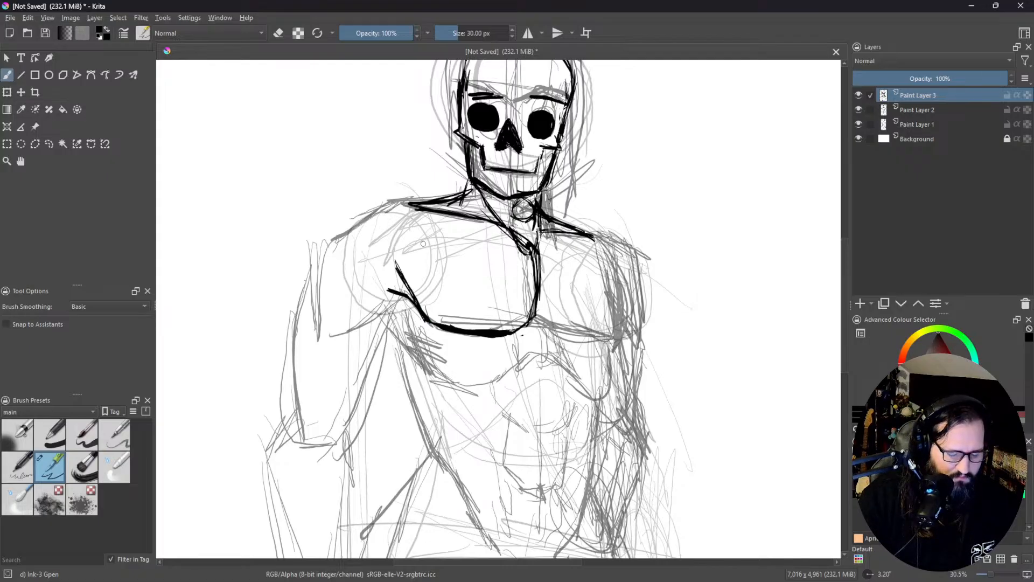
middle_click(490, 282)
mouse_move(508, 258)
mouse_down()
mouse_move(471, 268)
mouse_move(445, 300)
mouse_move(453, 292)
mouse_up()
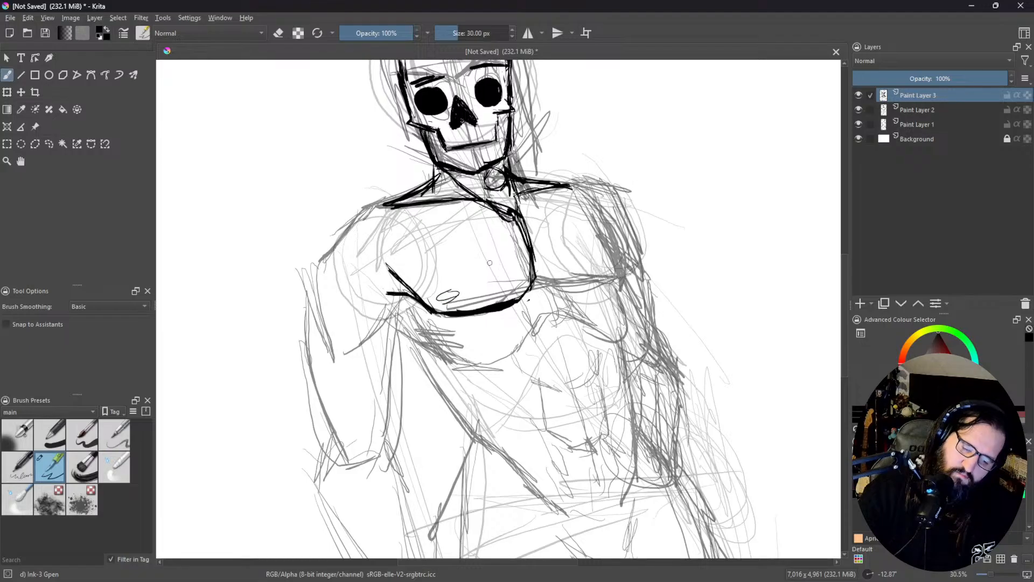
Step: Ink the rounded shoulder outline and the outer contour of the upper arm down to the elbow
mouse_move(383, 209)
mouse_down()
mouse_move(343, 214)
mouse_move(319, 241)
mouse_move(309, 295)
mouse_move(335, 339)
mouse_up()
mouse_move(301, 283)
mouse_down()
mouse_move(335, 340)
mouse_move(309, 245)
mouse_move(362, 213)
mouse_move(403, 211)
mouse_move(372, 210)
mouse_move(347, 225)
mouse_up()
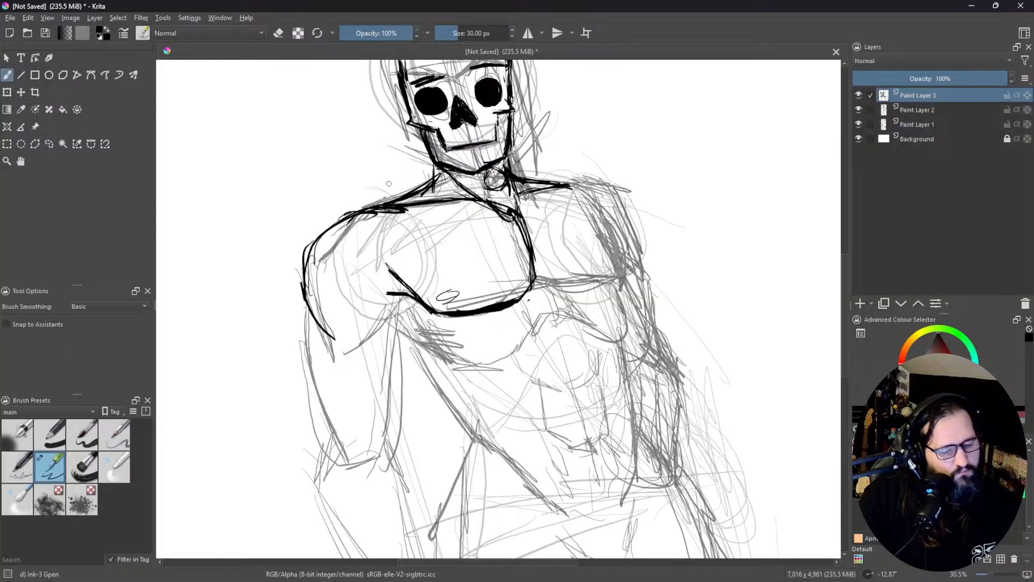
mouse_move(306, 312)
mouse_down()
mouse_move(307, 366)
mouse_move(340, 458)
mouse_up()
Step: Ink the inner contour of the upper arm with layered strokes from the armpit to the elbow
drag(400, 315, 401, 370)
drag(400, 318, 392, 400)
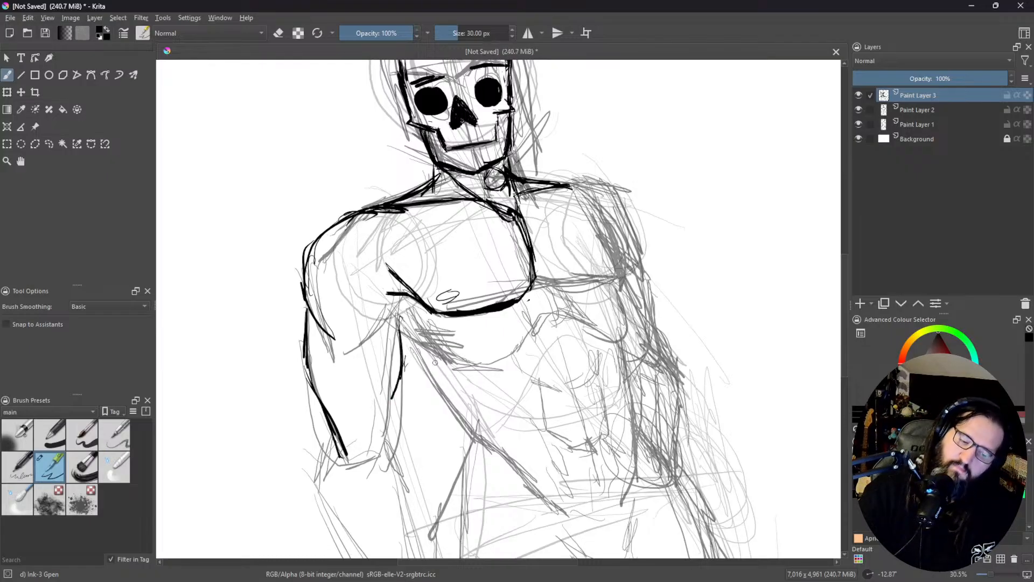
drag(392, 428, 383, 444)
drag(402, 393, 381, 453)
drag(400, 351, 378, 457)
Step: Draw a V-shaped crease at the elbow and ink the inner forearm contour down to the wrist
mouse_move(392, 363)
mouse_down()
mouse_move(383, 303)
mouse_move(402, 229)
mouse_up()
mouse_move(367, 340)
mouse_down()
mouse_move(386, 383)
mouse_move(403, 346)
mouse_up()
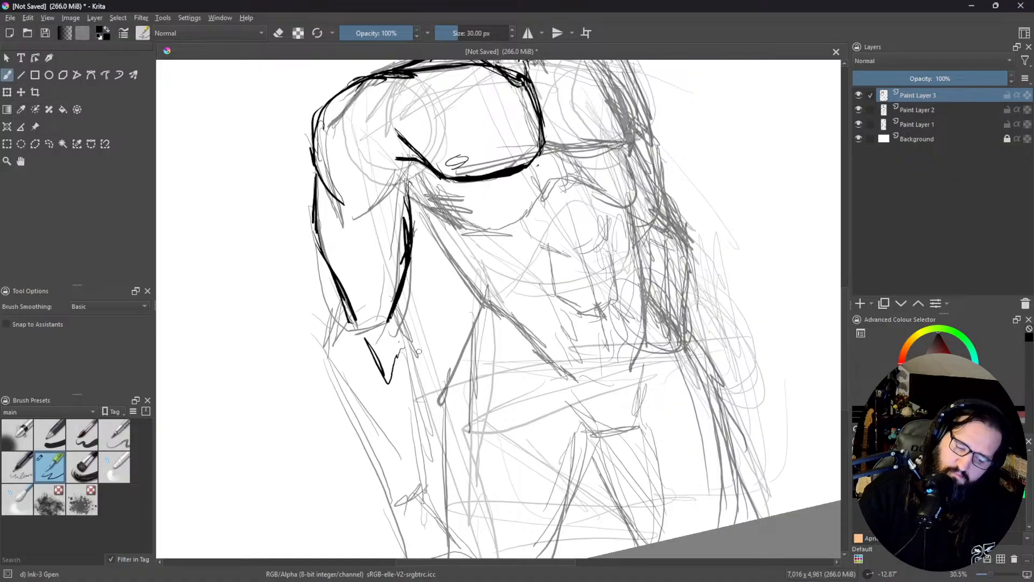
drag(456, 315, 466, 276)
drag(404, 283, 423, 323)
mouse_move(409, 280)
mouse_down()
mouse_move(430, 322)
mouse_move(419, 430)
mouse_up()
drag(425, 325, 431, 455)
mouse_move(427, 404)
mouse_down()
mouse_move(443, 459)
mouse_move(433, 473)
mouse_move(431, 429)
mouse_up()
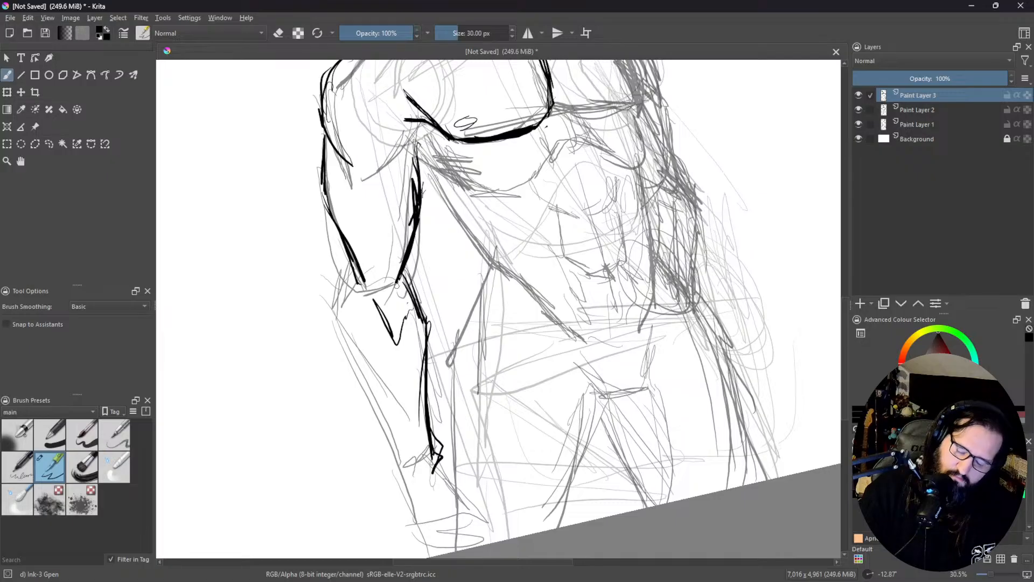
mouse_move(356, 290)
mouse_down()
mouse_move(337, 329)
mouse_move(360, 354)
mouse_move(365, 318)
mouse_up()
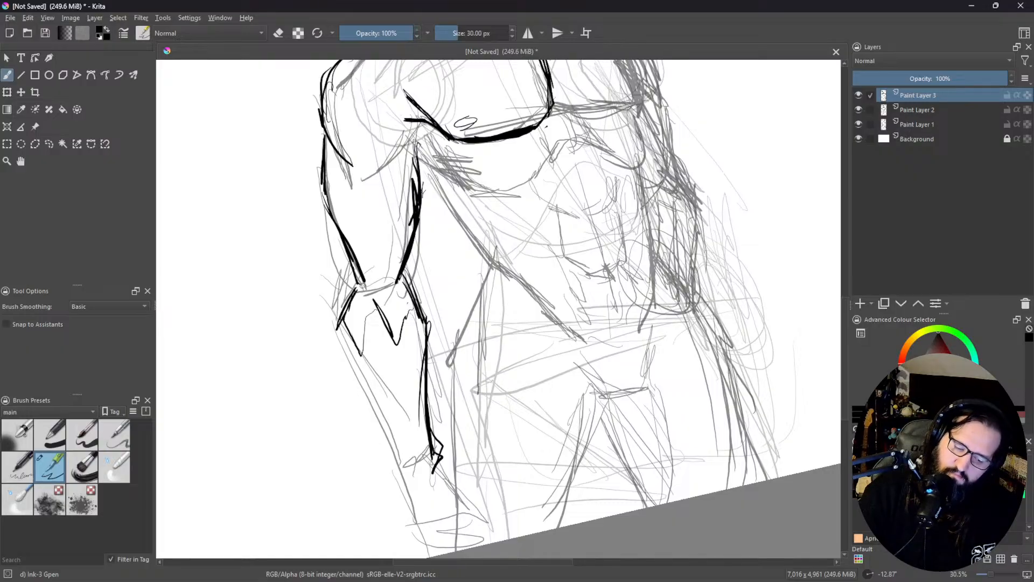
drag(337, 321, 370, 401)
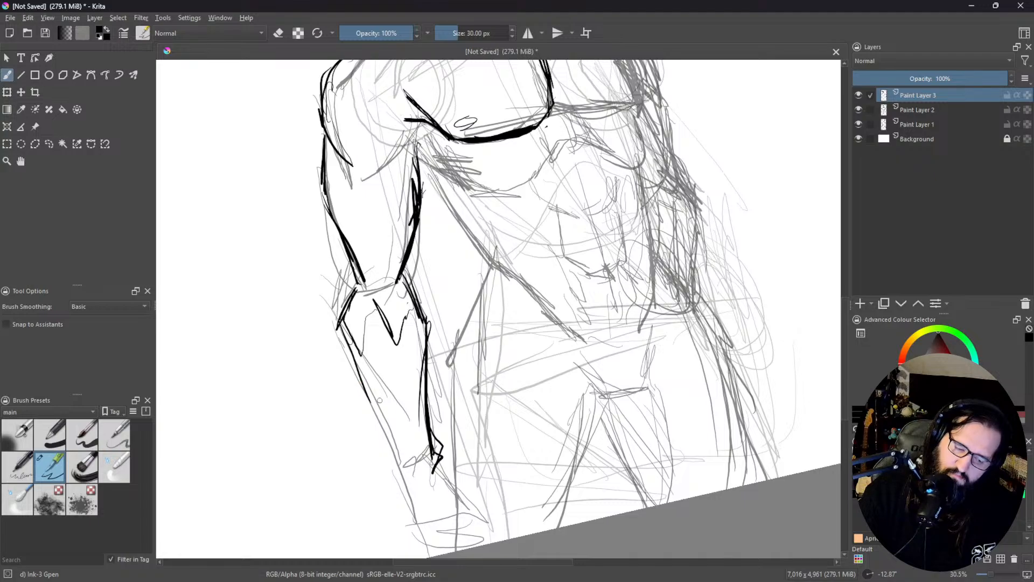
key(ctrl+z)
key(ctrl+z)
key(ctrl+z)
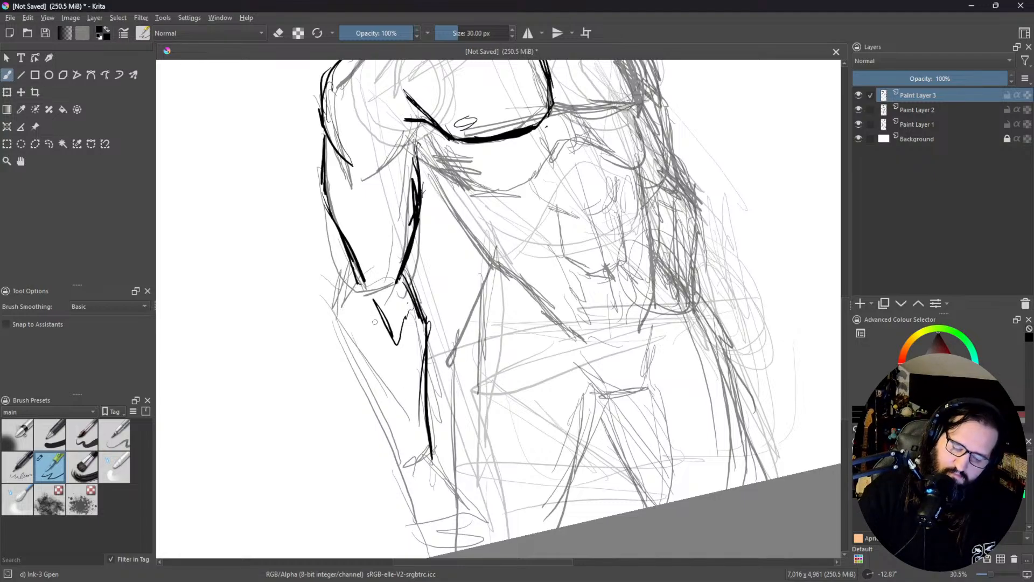
Step: Ink the outer forearm contour from the elbow down to the wrist with overlapping strokes
mouse_move(356, 284)
mouse_down()
mouse_move(340, 331)
mouse_move(352, 308)
mouse_move(348, 346)
mouse_move(373, 409)
mouse_up()
drag(350, 342, 415, 461)
mouse_move(360, 383)
mouse_down()
mouse_move(399, 467)
mouse_move(350, 357)
mouse_up()
mouse_move(369, 405)
mouse_down()
mouse_move(348, 333)
mouse_move(358, 277)
mouse_up()
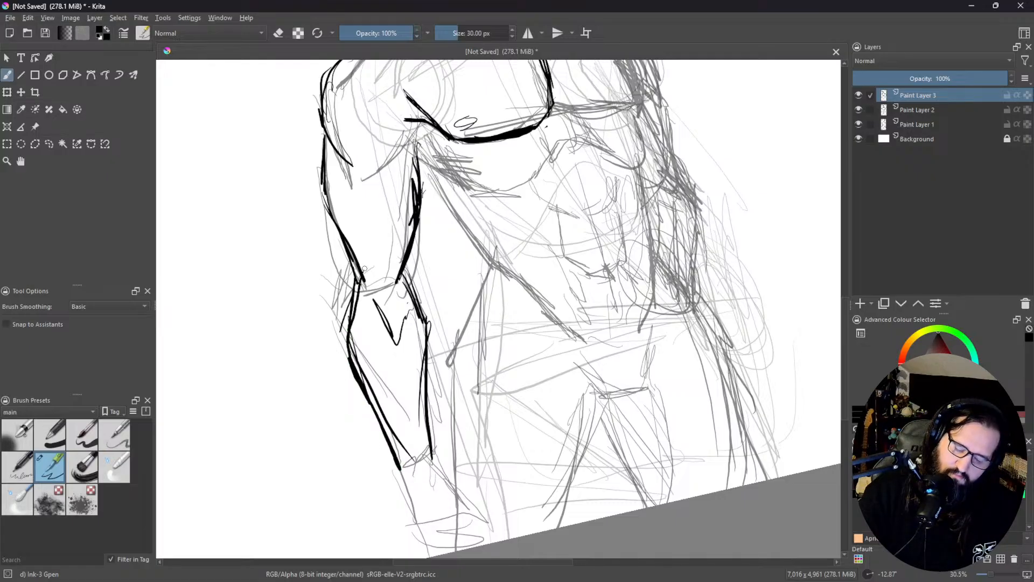
Step: Thin the inner side of the outer forearm line with the eraser
key(e)
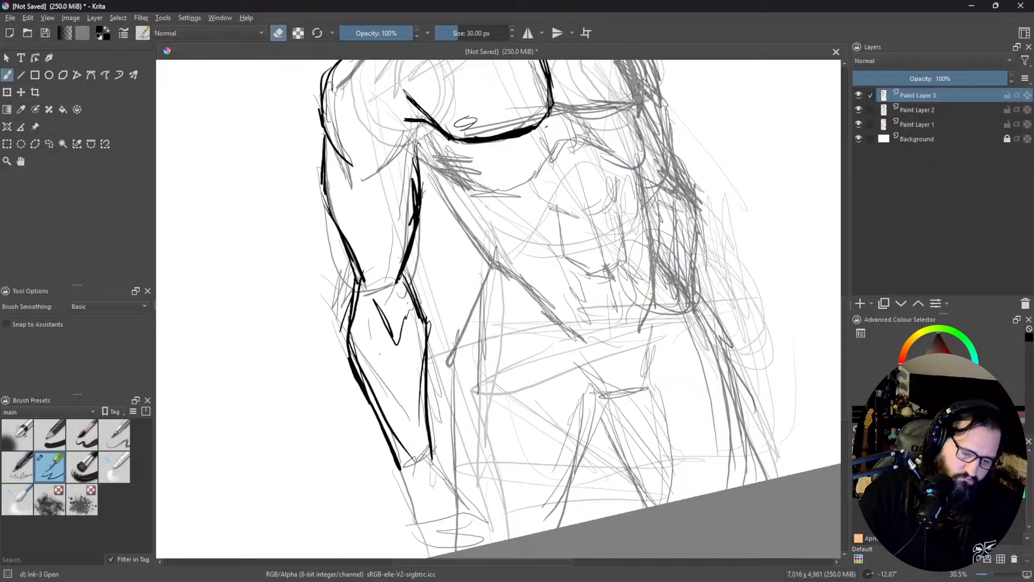
mouse_move(375, 382)
mouse_down()
mouse_move(372, 401)
mouse_move(355, 350)
mouse_up()
drag(381, 408, 413, 462)
Step: Outline the hand below the wrist as a simple angular shape with a short stroke inside it
mouse_move(451, 308)
mouse_down()
mouse_move(471, 248)
mouse_move(497, 259)
mouse_up()
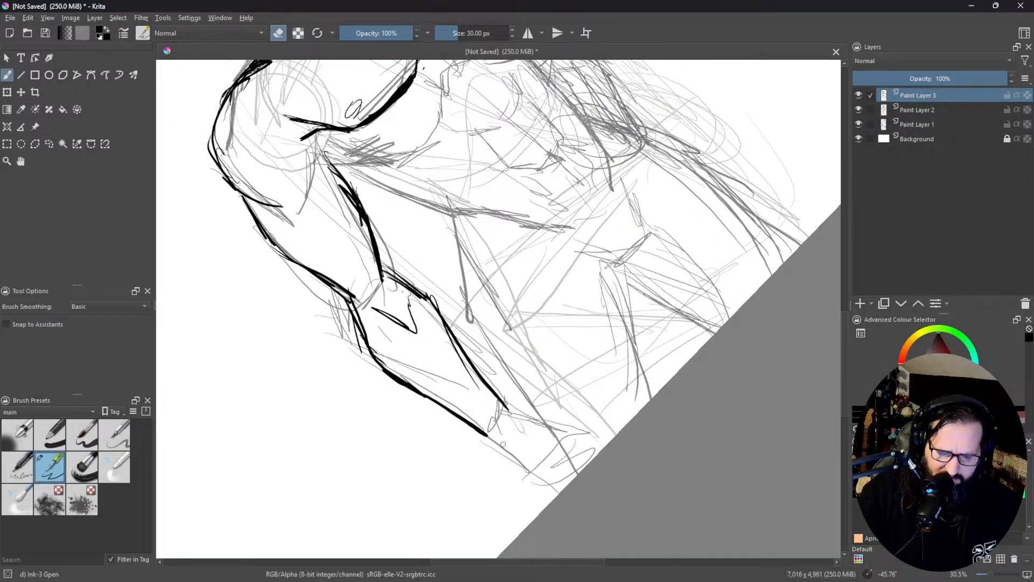
key(e)
drag(487, 440, 523, 473)
drag(507, 411, 580, 447)
mouse_move(511, 478)
mouse_down()
mouse_move(558, 490)
mouse_move(571, 480)
mouse_up()
drag(586, 444, 571, 479)
drag(540, 446, 571, 465)
Step: Ink the side of the torso from the armpit to the waist, with a short muscle stroke branching off
drag(636, 290, 553, 420)
mouse_move(591, 140)
mouse_down()
mouse_move(563, 204)
mouse_move(555, 241)
mouse_move(565, 251)
mouse_up()
mouse_move(540, 198)
mouse_down()
mouse_move(539, 223)
mouse_move(540, 197)
mouse_move(569, 253)
mouse_move(550, 268)
mouse_up()
Step: Ink the hip contour with layered strokes from the waist down to the outer thigh
mouse_move(545, 223)
mouse_down()
mouse_move(552, 297)
mouse_move(544, 308)
mouse_move(559, 270)
mouse_move(530, 247)
mouse_move(546, 274)
mouse_move(506, 297)
mouse_move(518, 294)
mouse_move(496, 368)
mouse_up()
drag(507, 315, 485, 405)
drag(507, 342, 491, 386)
drag(485, 436, 493, 383)
drag(513, 308, 484, 422)
drag(499, 363, 493, 436)
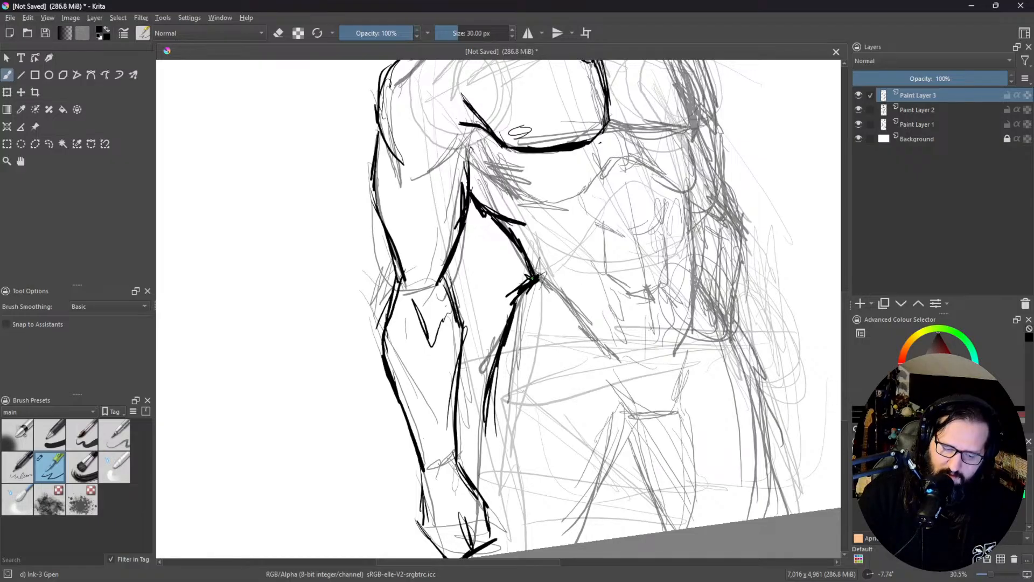
Step: Trim the thick corner at the waist and thin the torso's side line with the eraser
key(e)
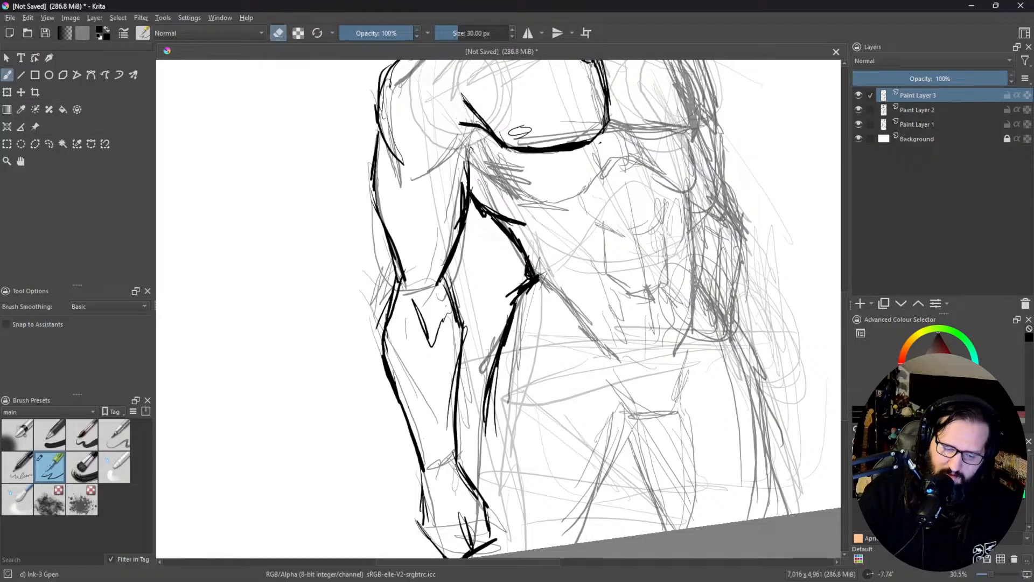
drag(538, 374, 464, 373)
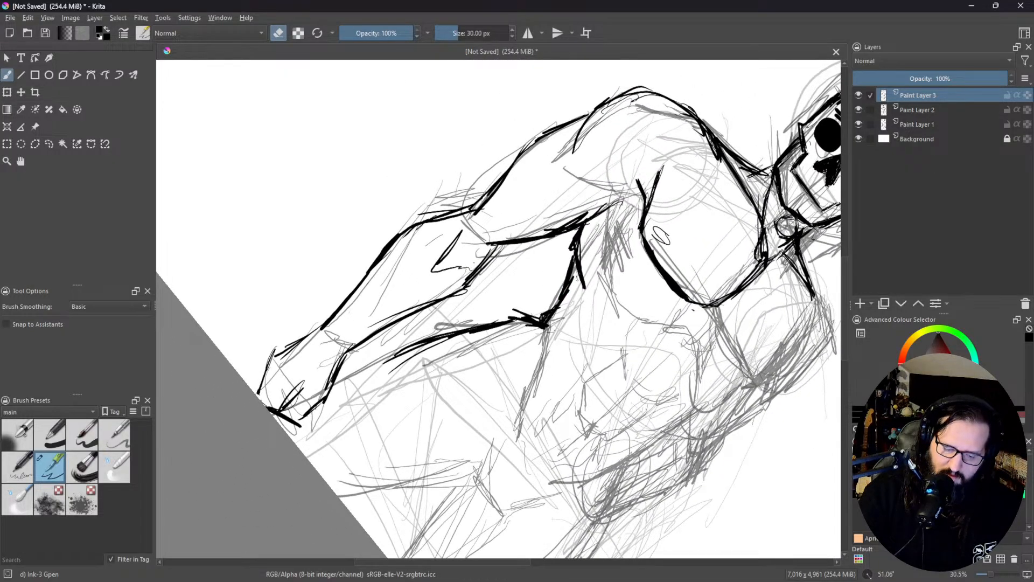
mouse_move(569, 294)
mouse_down()
mouse_move(564, 301)
mouse_move(568, 281)
mouse_move(541, 300)
mouse_move(501, 296)
mouse_up()
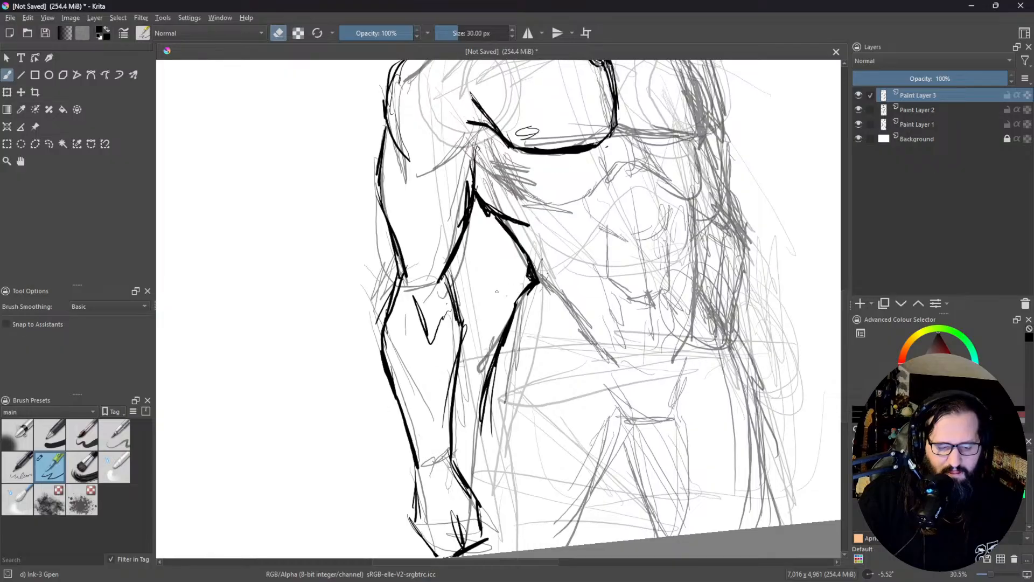
drag(526, 265, 531, 279)
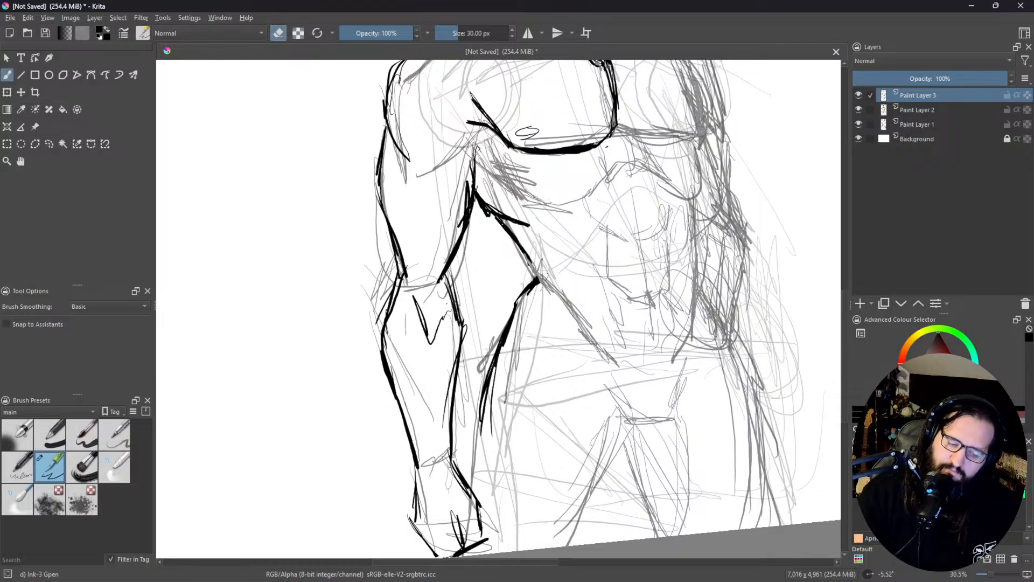
mouse_move(502, 232)
mouse_down()
mouse_move(509, 228)
mouse_move(487, 214)
mouse_move(524, 244)
mouse_up()
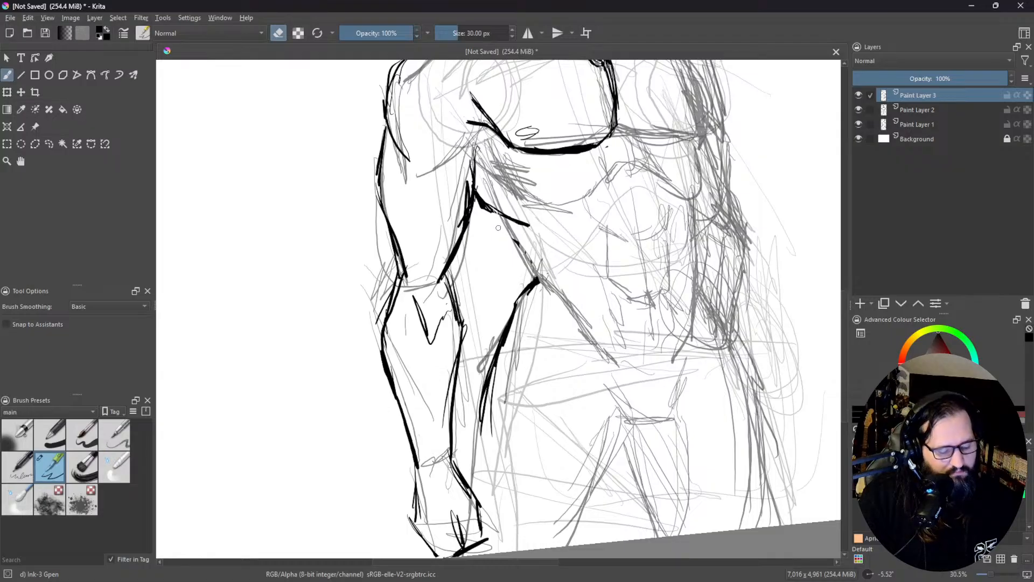
Step: Redraw the torso's side line down to the waist and ink the diagonal line from the waist toward the groin
key(e)
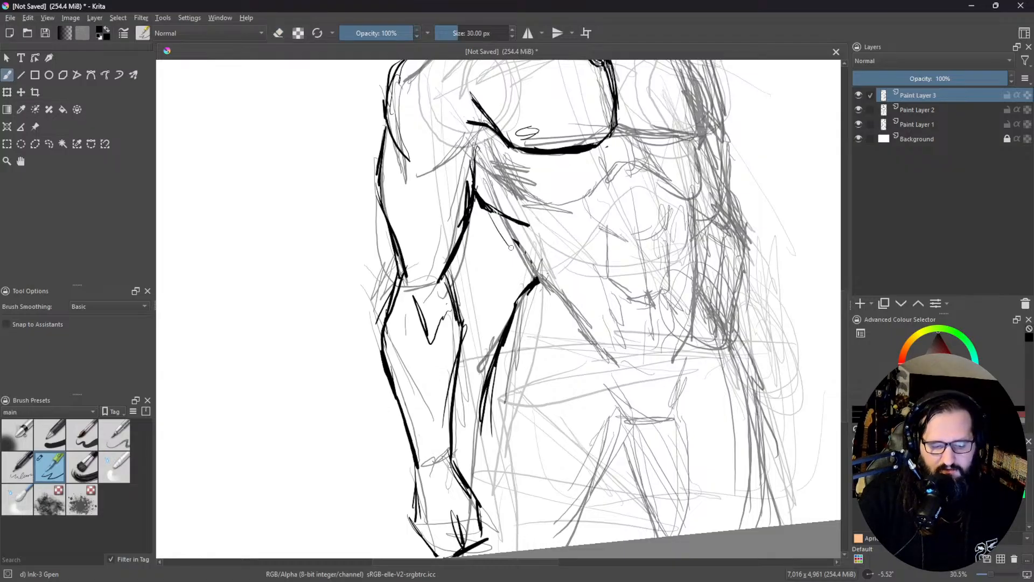
mouse_move(495, 224)
mouse_down()
mouse_move(531, 274)
mouse_move(528, 288)
mouse_move(482, 190)
mouse_move(493, 233)
mouse_move(489, 207)
mouse_move(522, 255)
mouse_up()
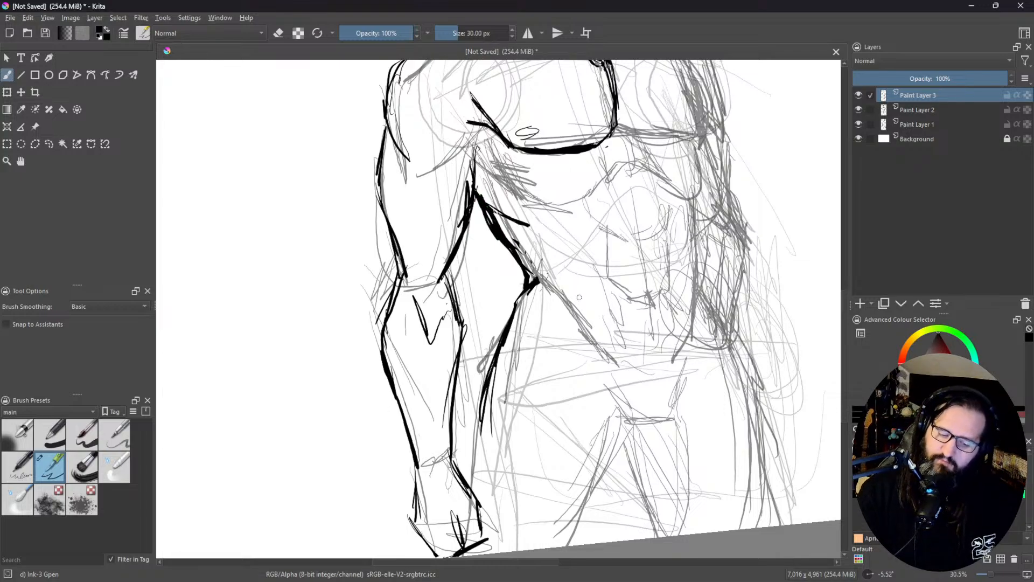
drag(532, 283, 592, 329)
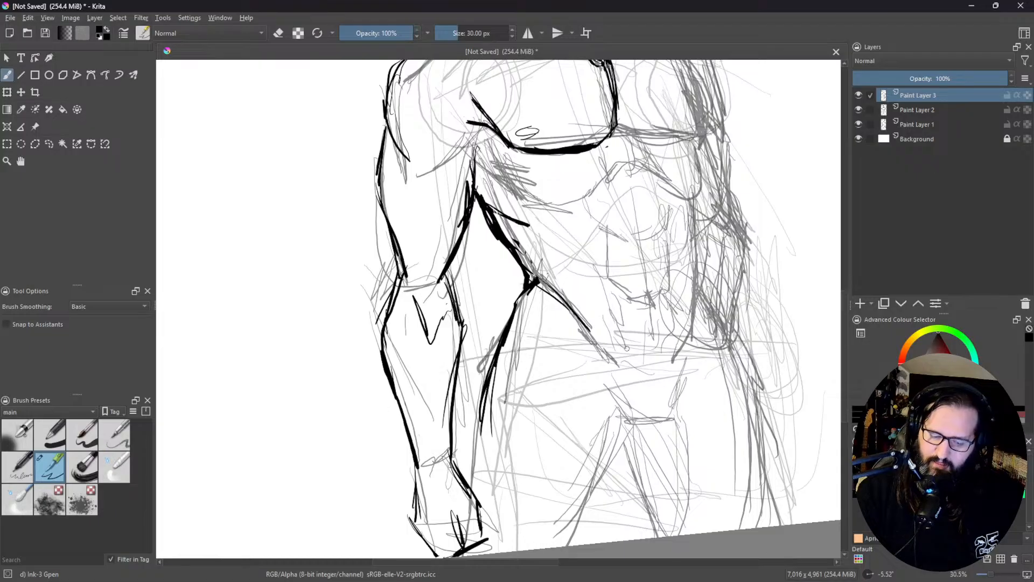
Step: Ink the groin contour with a short base line, a side line rising toward the far hip, and a diagonal toward the near thigh
drag(636, 422, 671, 417)
mouse_move(670, 414)
mouse_down()
mouse_move(688, 389)
mouse_move(683, 335)
mouse_move(683, 364)
mouse_up()
mouse_move(693, 321)
mouse_down()
mouse_move(681, 366)
mouse_move(685, 343)
mouse_up()
drag(633, 426, 604, 395)
Step: Ink the near leg's inner thigh line with layered strokes from the groin down to the canvas edge
drag(659, 336, 645, 164)
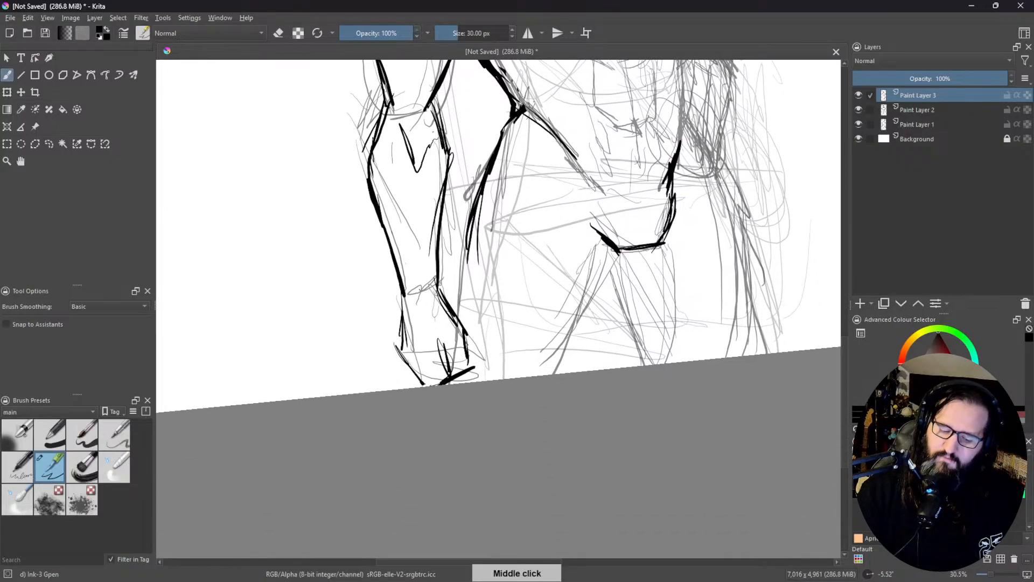
drag(623, 252, 557, 374)
drag(597, 314, 559, 373)
mouse_move(625, 260)
mouse_down()
mouse_move(567, 360)
mouse_move(624, 262)
mouse_up()
drag(626, 256, 545, 374)
mouse_move(572, 332)
mouse_down()
mouse_move(543, 374)
mouse_move(557, 351)
mouse_up()
drag(586, 312, 544, 375)
drag(584, 325, 548, 372)
Step: Erase the rough upper part of the near inner thigh line and redraw it with cleaner, tapered strokes
key(e)
mouse_move(599, 293)
mouse_down()
mouse_move(540, 376)
mouse_move(598, 307)
mouse_up()
mouse_move(622, 269)
mouse_down()
mouse_move(598, 296)
mouse_move(609, 280)
mouse_up()
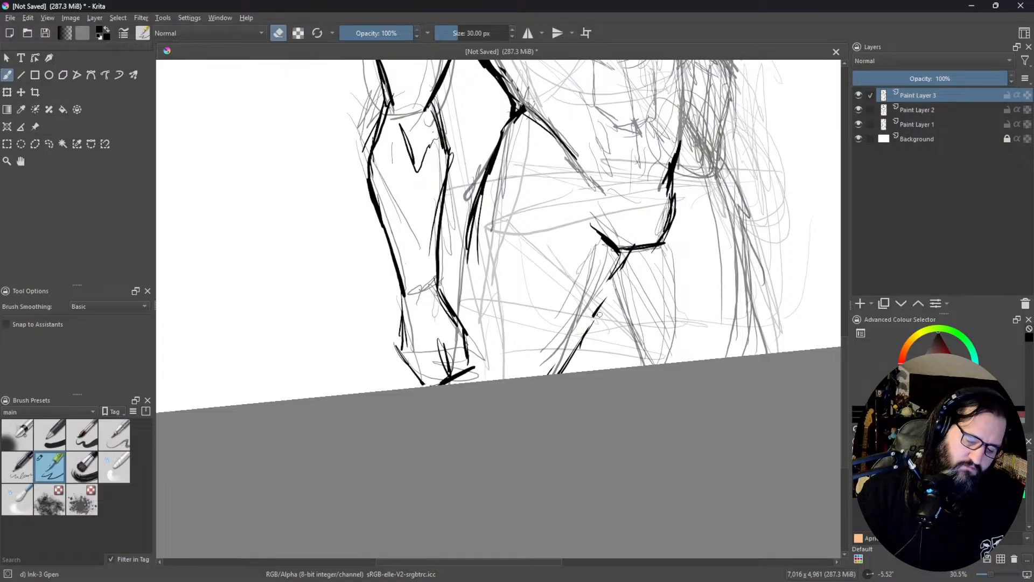
drag(607, 295, 595, 315)
mouse_move(613, 275)
mouse_down()
mouse_move(602, 278)
mouse_move(576, 337)
mouse_move(586, 330)
mouse_up()
key(e)
mouse_move(609, 294)
mouse_down()
mouse_move(564, 360)
mouse_move(571, 345)
mouse_up()
drag(623, 271, 596, 318)
mouse_move(629, 250)
mouse_down()
mouse_move(602, 315)
mouse_move(563, 363)
mouse_up()
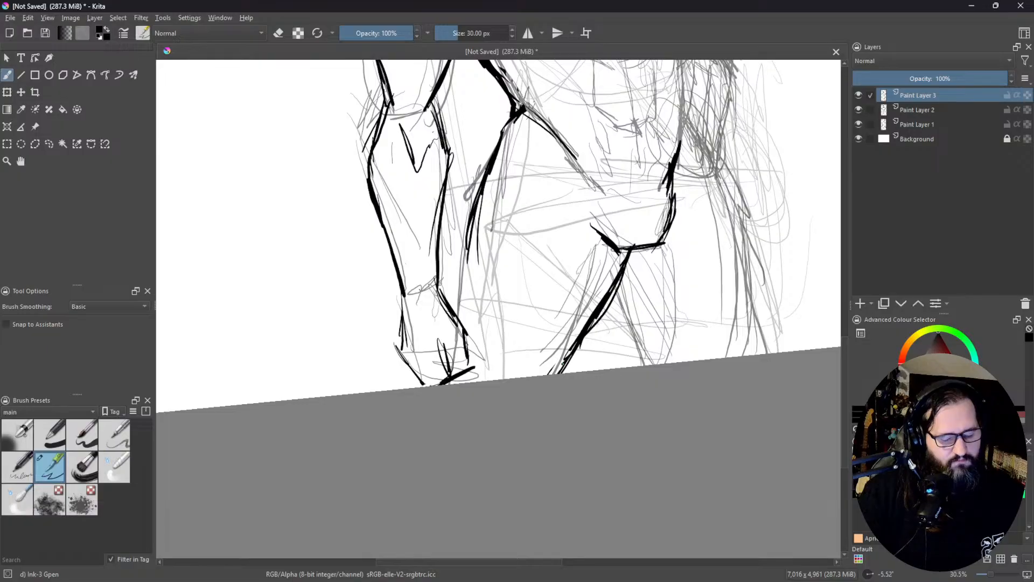
Step: Ink the near leg's outer thigh contour from the hip down behind the hand with overlapping strokes
drag(638, 285, 641, 258)
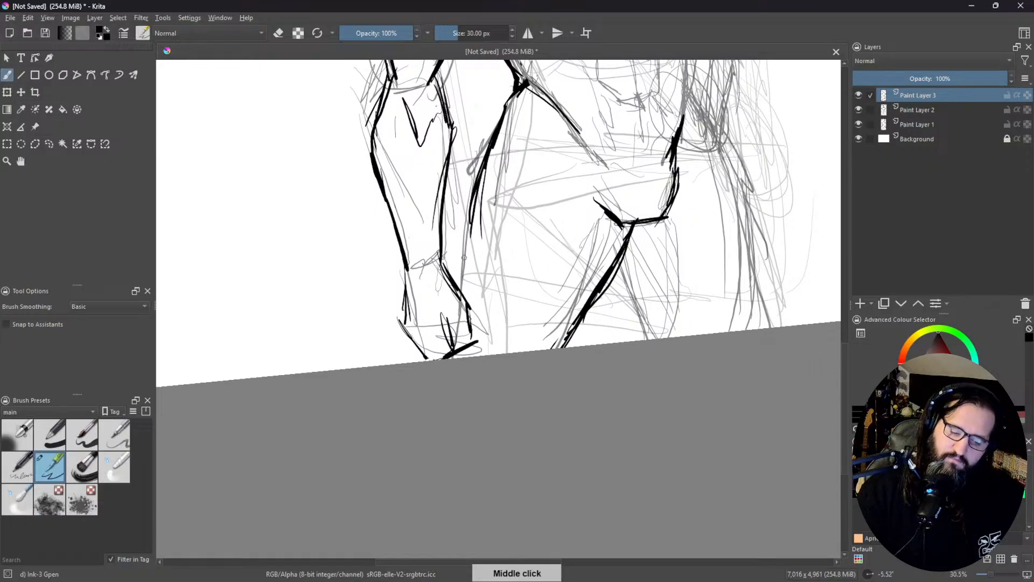
drag(474, 229, 457, 290)
drag(474, 207, 453, 306)
drag(492, 180, 460, 283)
drag(472, 206, 453, 280)
mouse_move(497, 156)
mouse_down()
mouse_move(453, 267)
mouse_move(484, 166)
mouse_up()
drag(474, 219, 488, 168)
drag(517, 112, 487, 167)
Step: Thin the near outer thigh line with the eraser and clear the ink overlapping the wrist and hand
key(e)
mouse_move(473, 226)
mouse_down()
mouse_move(463, 265)
mouse_move(481, 200)
mouse_move(470, 233)
mouse_up()
mouse_move(488, 182)
mouse_down()
mouse_move(464, 235)
mouse_move(506, 126)
mouse_up()
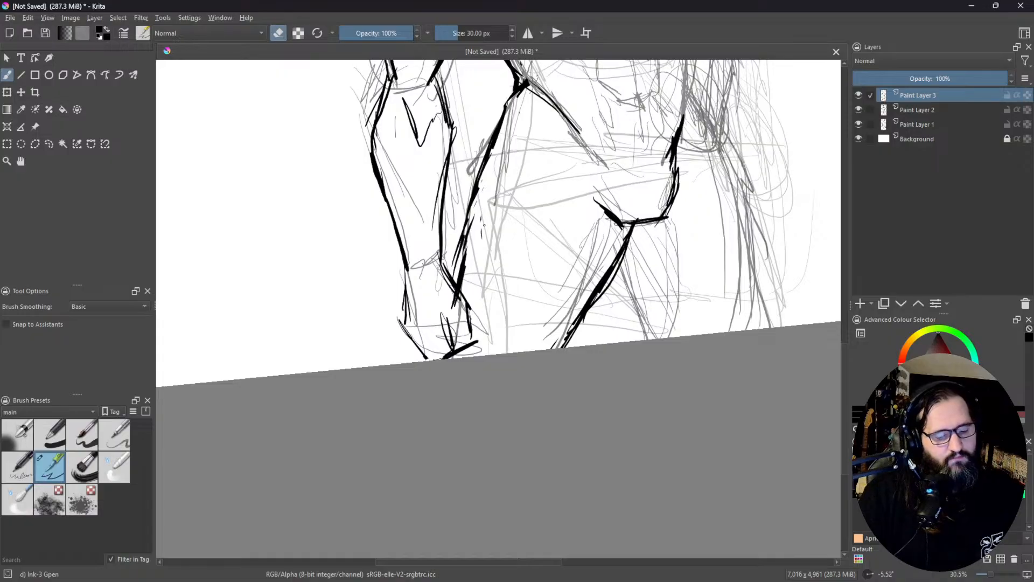
mouse_move(465, 270)
mouse_down()
mouse_move(454, 310)
mouse_move(466, 296)
mouse_up()
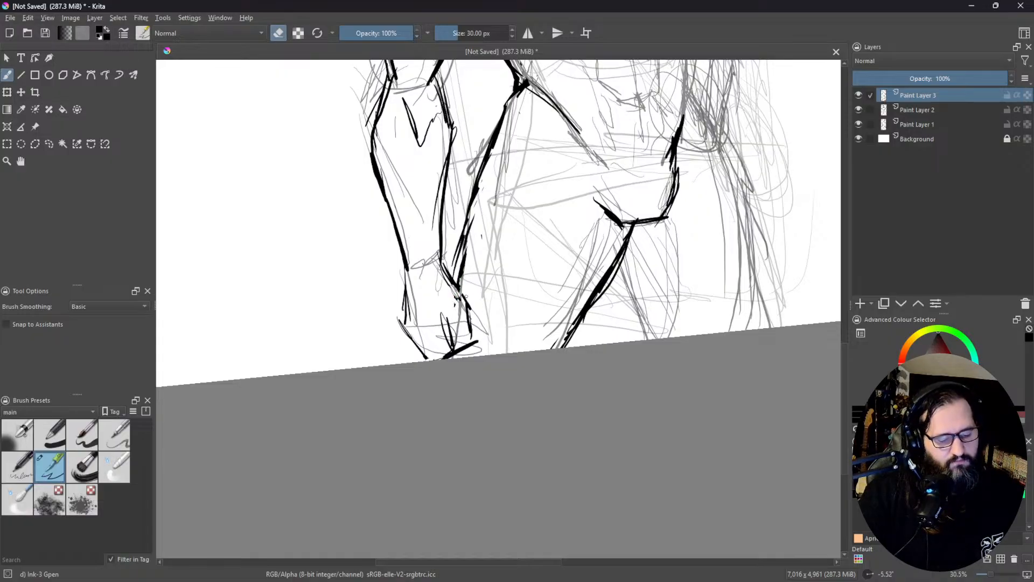
drag(457, 240, 465, 273)
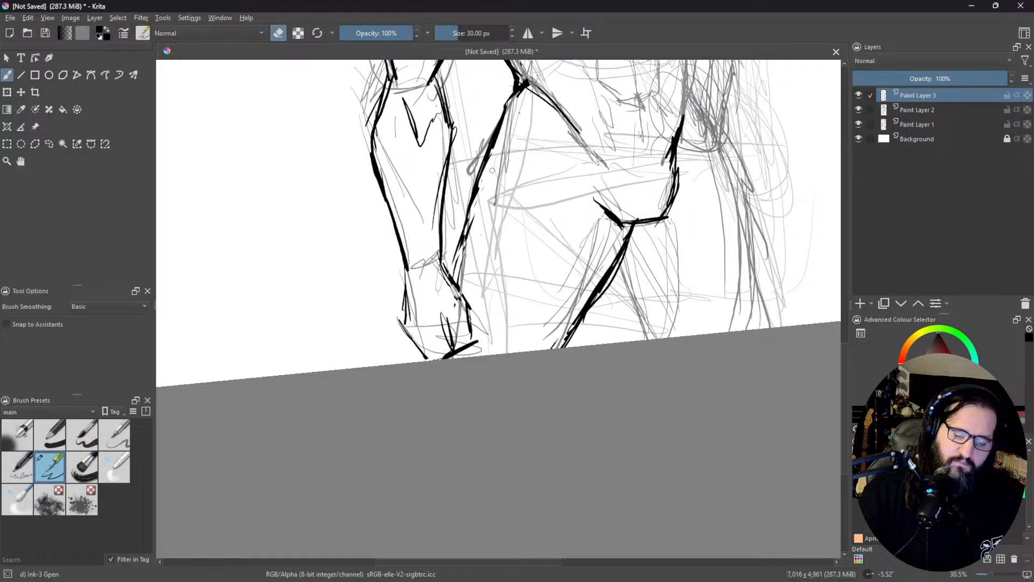
Step: Ink the far hip and the far leg's outer thigh contour from the waist down to the canvas edge
drag(696, 158, 492, 251)
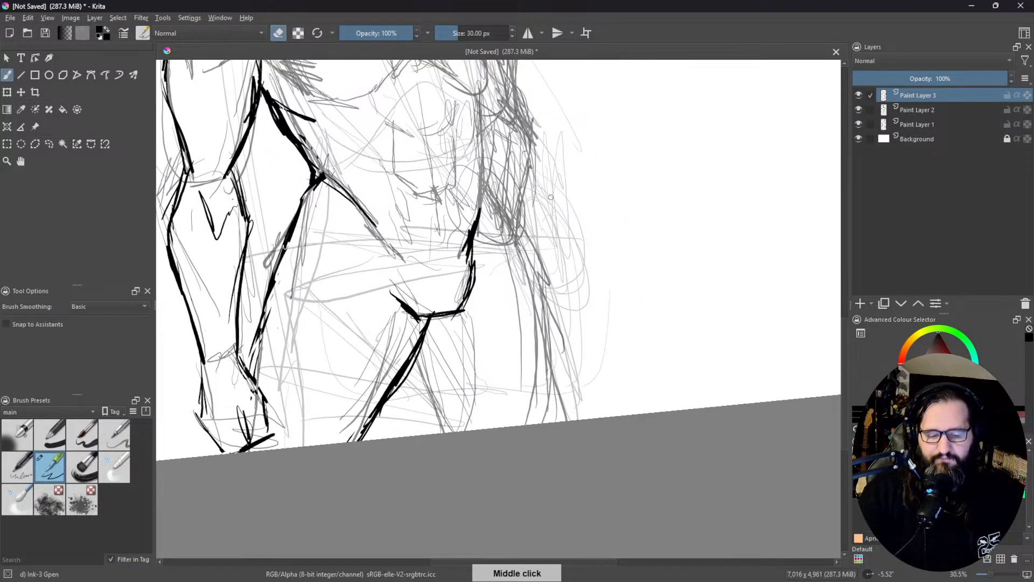
key(e)
mouse_move(483, 183)
mouse_down()
mouse_move(506, 201)
mouse_move(500, 209)
mouse_move(516, 218)
mouse_move(540, 289)
mouse_up()
drag(509, 209, 537, 315)
drag(517, 226, 548, 385)
drag(546, 315, 543, 423)
Step: Ink the far leg's inner thigh with diagonal strokes running down from the groin
drag(433, 316, 483, 404)
drag(447, 360, 473, 405)
mouse_move(415, 356)
mouse_down()
mouse_move(435, 412)
mouse_move(463, 431)
mouse_up()
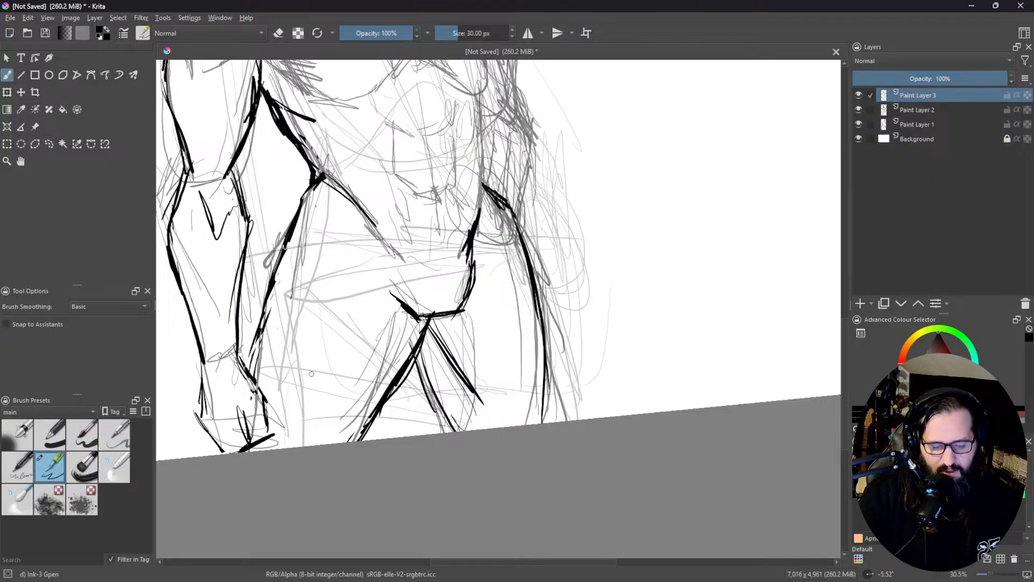
Step: Add short ink strokes on the near upper thigh and erase most of them
drag(327, 284, 281, 355)
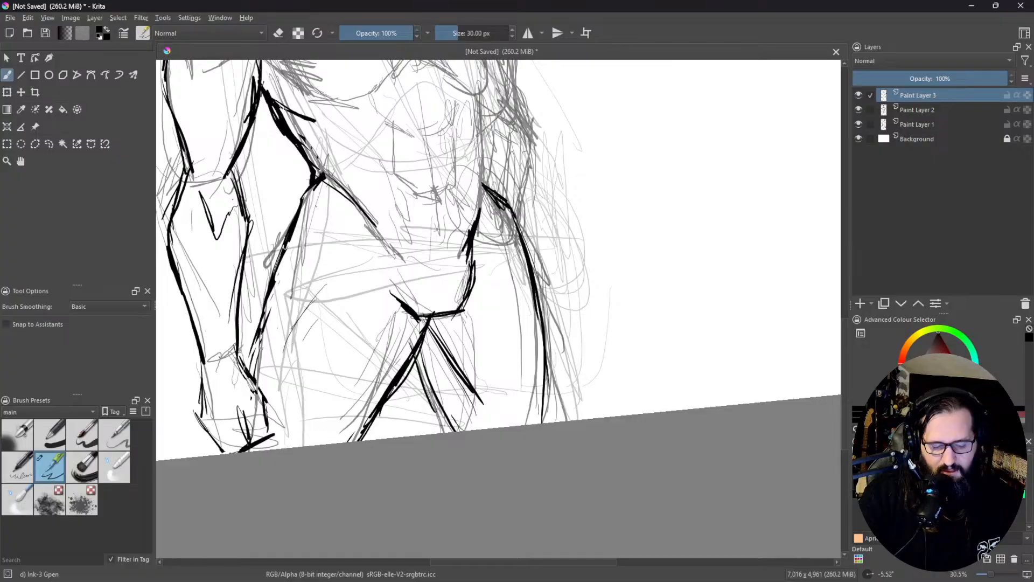
mouse_move(299, 310)
mouse_down()
mouse_move(267, 352)
mouse_move(291, 319)
mouse_move(273, 338)
mouse_up()
mouse_move(278, 290)
mouse_down()
mouse_move(267, 350)
mouse_move(286, 338)
mouse_up()
key(e)
drag(300, 320, 317, 298)
drag(526, 398, 536, 388)
Step: Ink the far pectoral's outer curve down from the shoulder and rough in its lower edge
drag(579, 277, 506, 478)
drag(502, 282, 494, 364)
drag(563, 326, 500, 185)
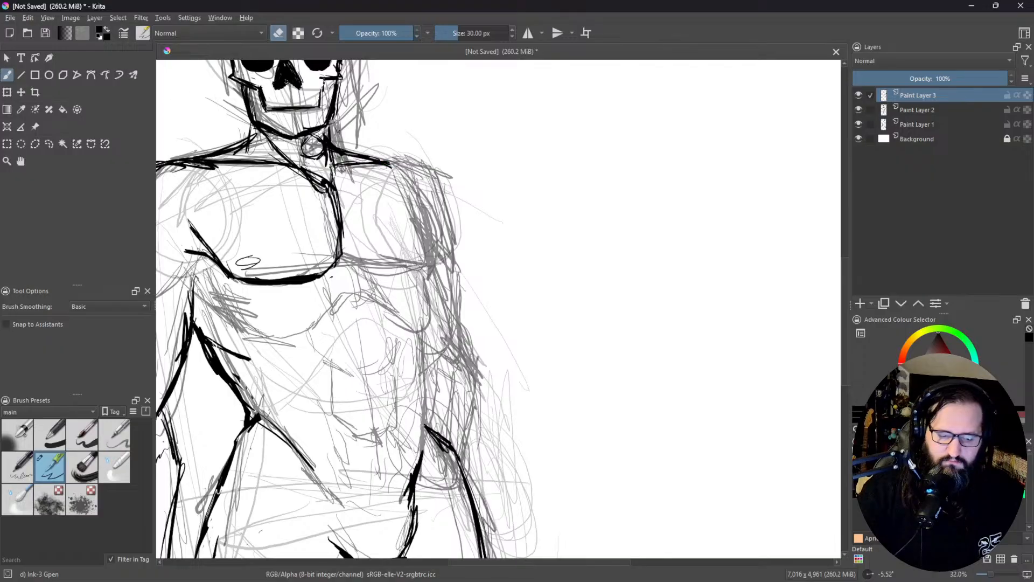
key(e)
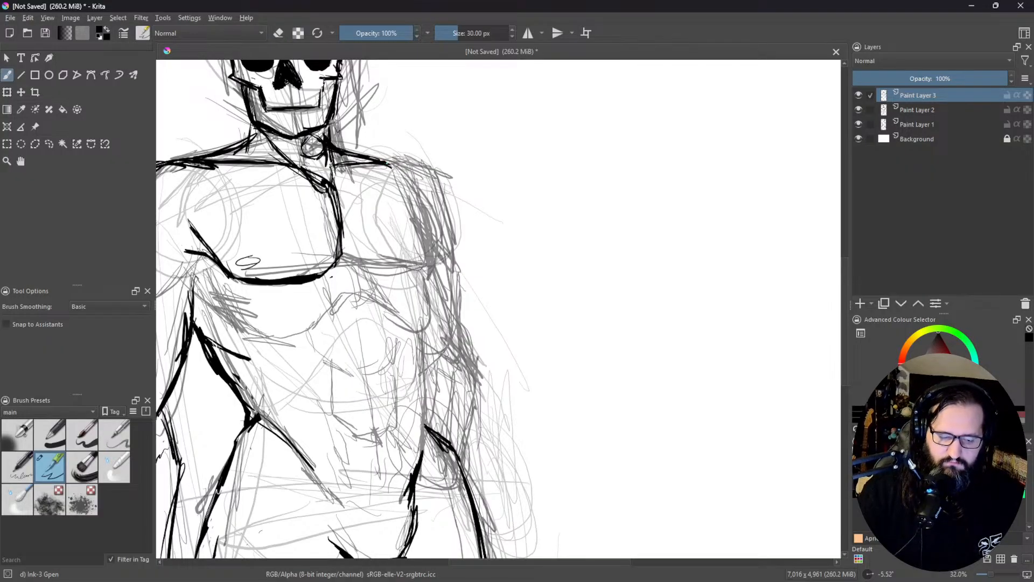
drag(419, 187, 442, 245)
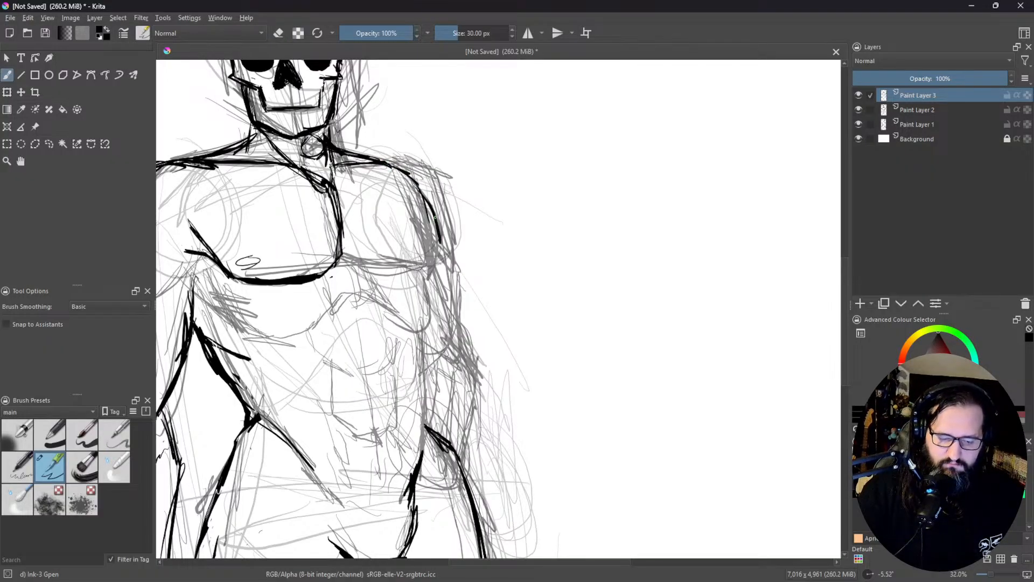
mouse_move(340, 237)
mouse_down()
mouse_move(376, 270)
mouse_move(431, 279)
mouse_up()
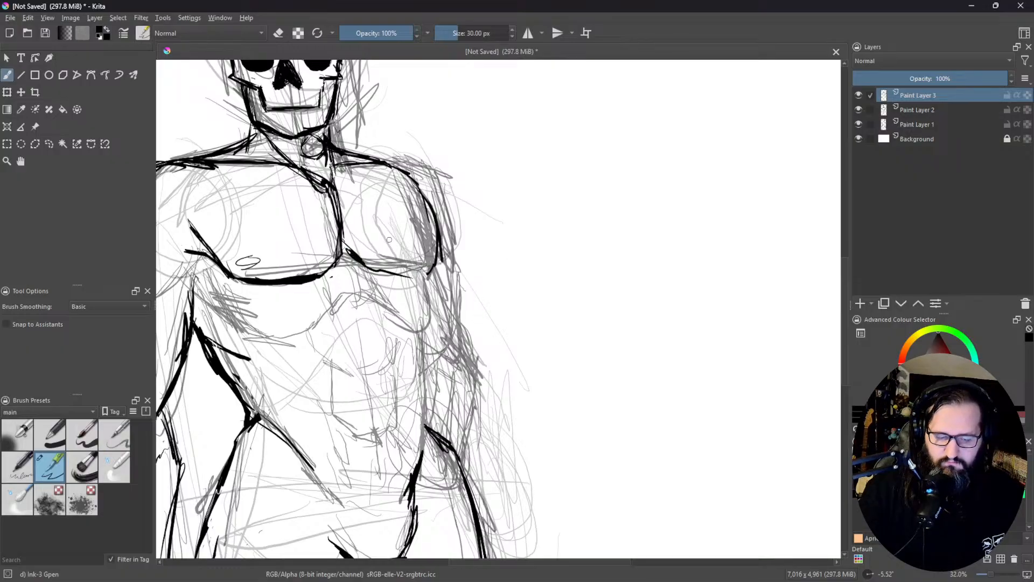
Step: Thicken the far pectoral's lower edge and ink its inner edge alongside the sternum
drag(364, 261, 428, 268)
drag(365, 265, 436, 272)
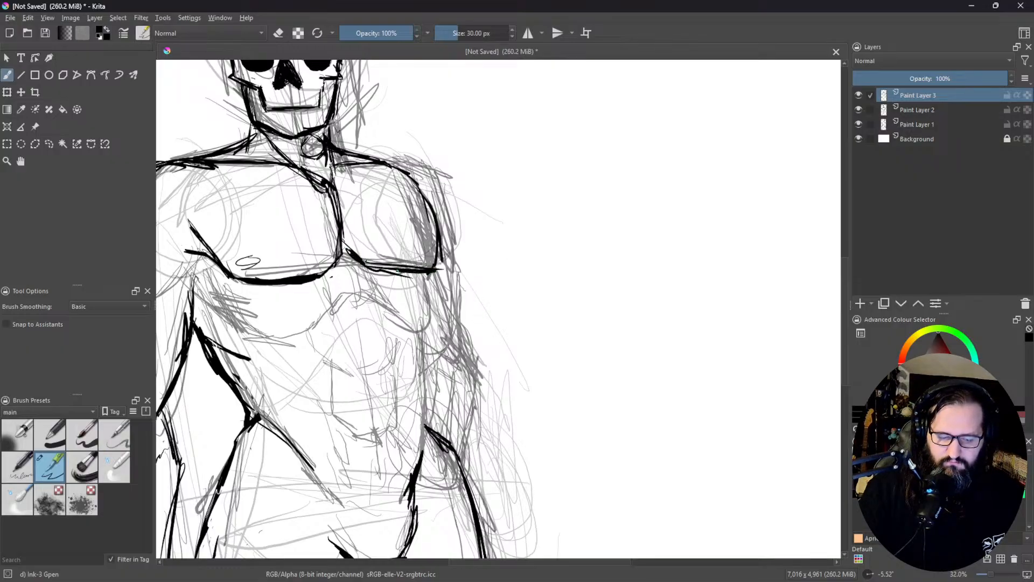
drag(364, 264, 392, 267)
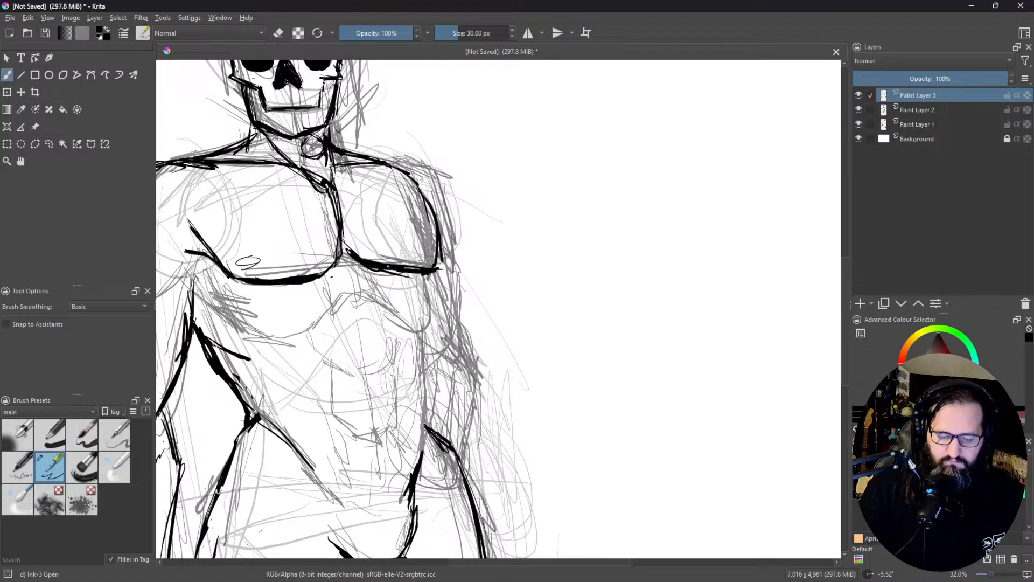
drag(345, 201, 357, 251)
drag(345, 175, 363, 249)
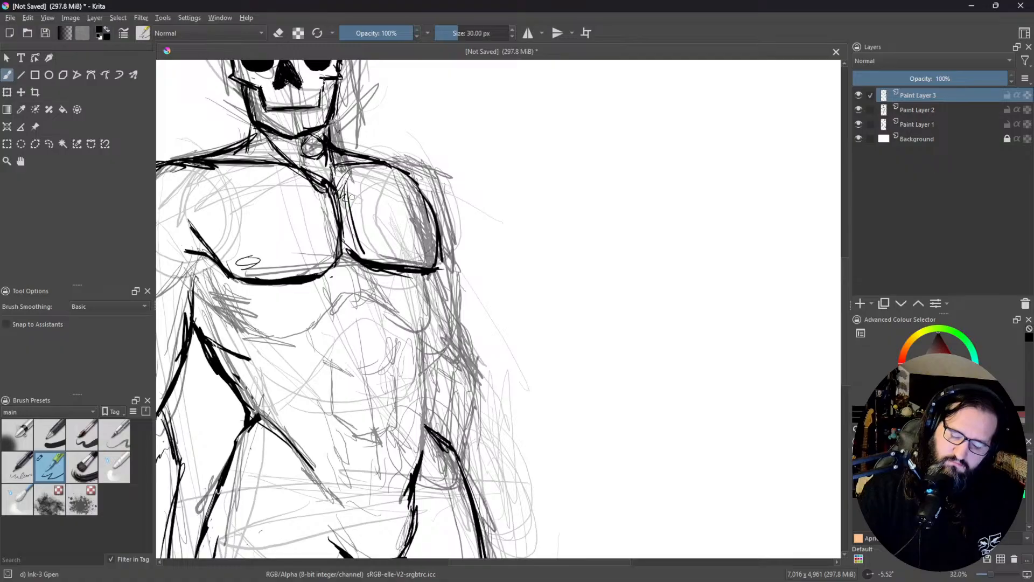
Step: Ink the rib-cage arch, the abdomen's centre line with the navel, and the far side of the torso down to the hip
mouse_move(373, 309)
mouse_down()
mouse_move(375, 323)
mouse_move(432, 261)
mouse_move(409, 248)
mouse_move(456, 264)
mouse_up()
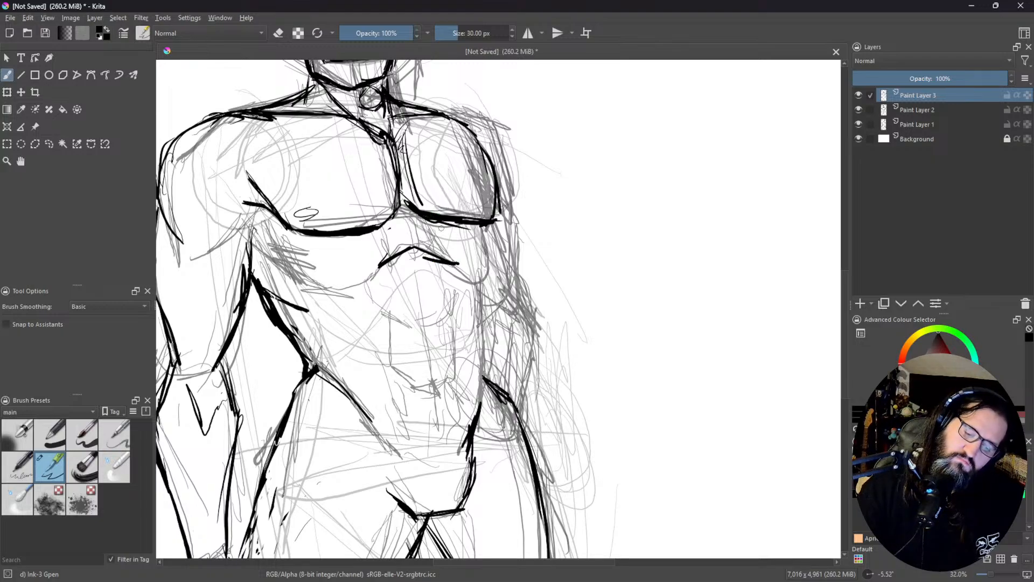
drag(424, 259, 427, 368)
drag(434, 318, 431, 376)
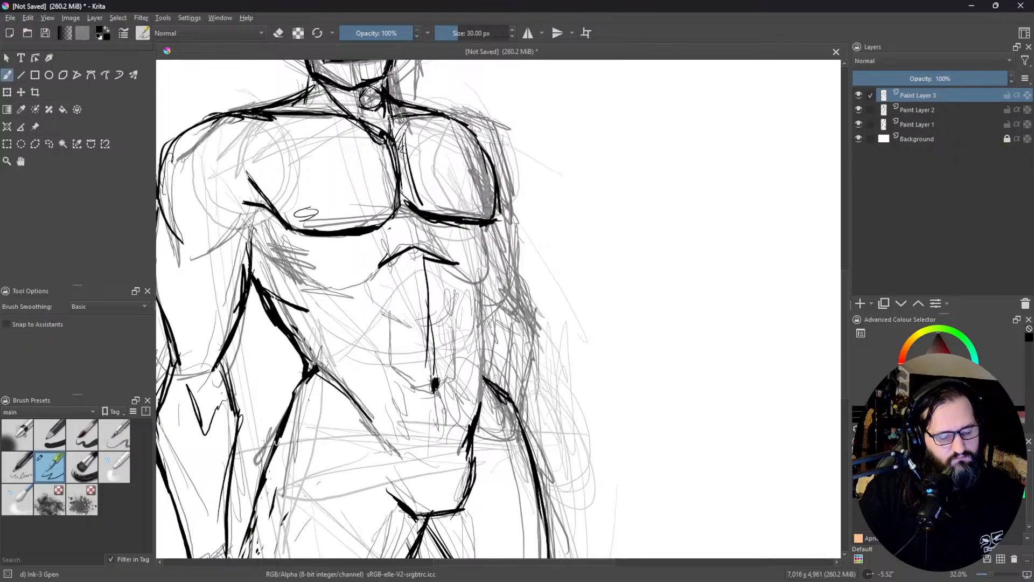
drag(450, 390, 445, 426)
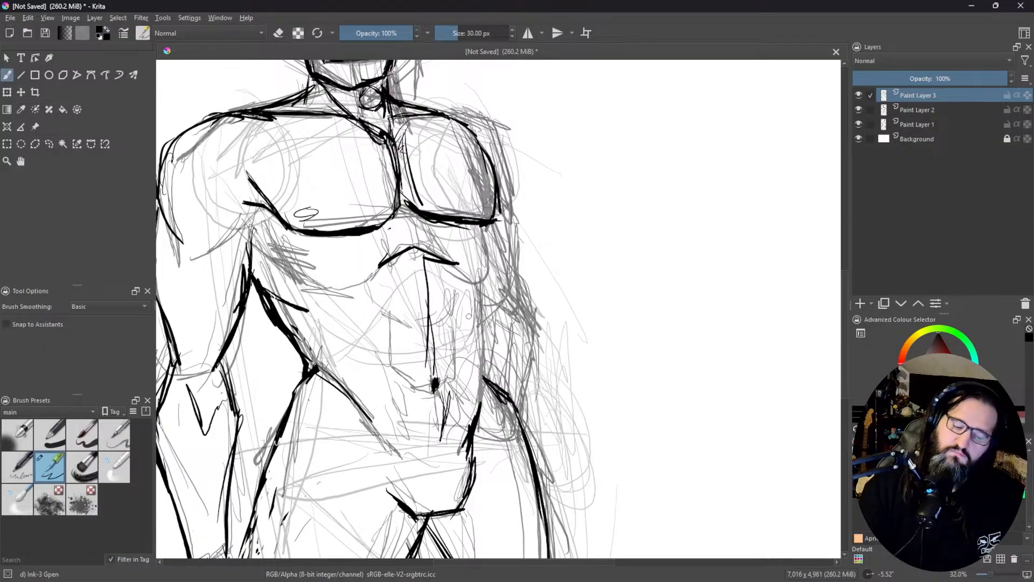
drag(476, 283, 481, 399)
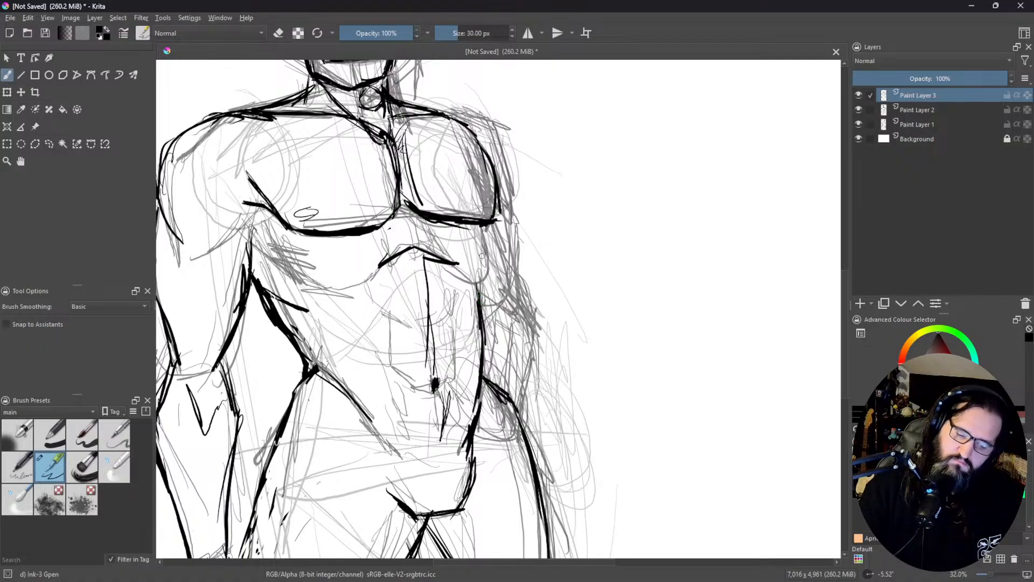
drag(478, 231, 479, 295)
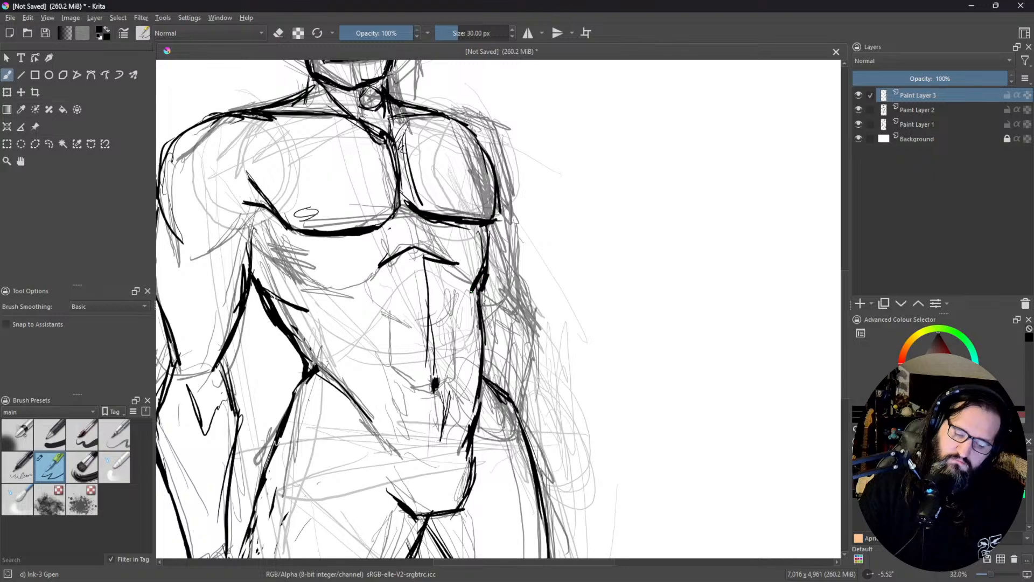
Step: Ink the far arm from the shoulder through the elbow and forearm to the hand resting at the hip
mouse_move(452, 122)
mouse_down()
mouse_move(493, 125)
mouse_move(507, 286)
mouse_up()
drag(508, 215, 510, 297)
drag(507, 234, 511, 296)
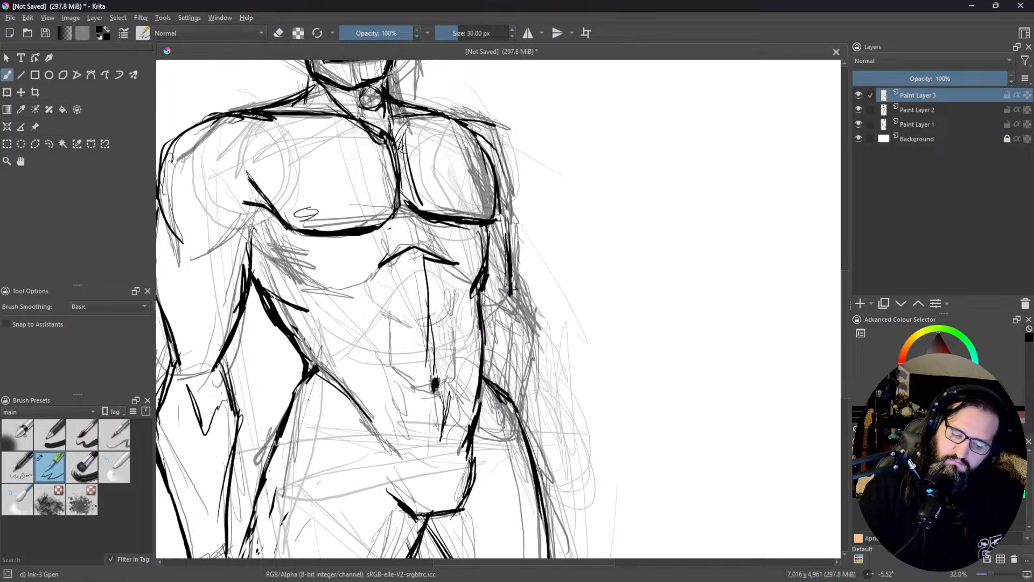
mouse_move(509, 291)
mouse_down()
mouse_move(533, 320)
mouse_move(520, 367)
mouse_move(482, 376)
mouse_move(516, 399)
mouse_move(531, 432)
mouse_up()
mouse_move(488, 383)
mouse_down()
mouse_move(483, 438)
mouse_move(525, 444)
mouse_up()
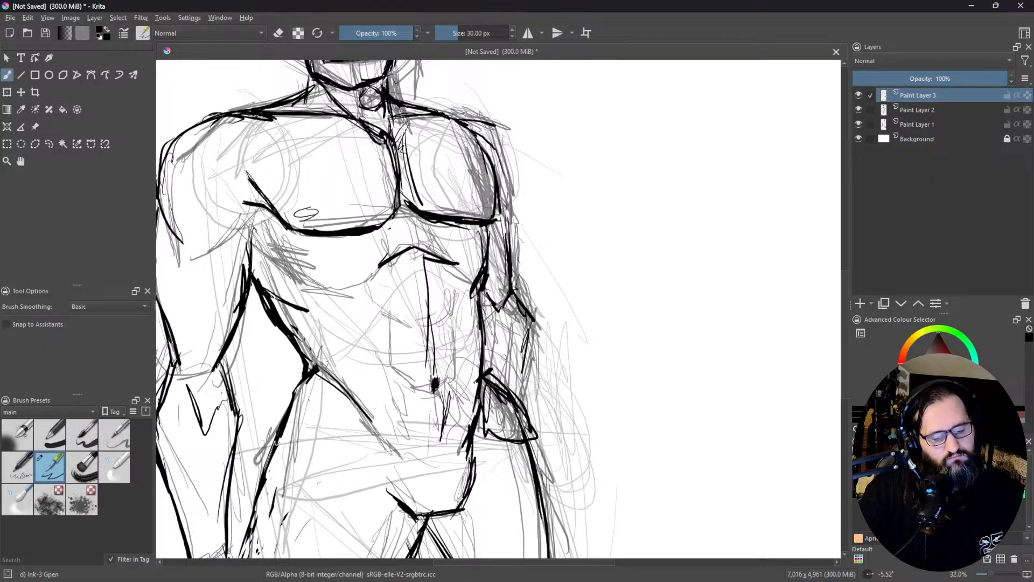
Step: Ink a small nipple oval on the far pectoral and short contour strokes on the far shoulder
mouse_move(560, 243)
mouse_down()
mouse_move(563, 401)
mouse_move(578, 198)
mouse_up()
mouse_move(488, 309)
mouse_down()
mouse_move(466, 316)
mouse_move(492, 310)
mouse_up()
drag(491, 204, 514, 223)
drag(496, 211, 508, 243)
ctrl+click(430, 307)
mouse_move(514, 290)
mouse_down()
mouse_move(512, 321)
mouse_move(510, 265)
mouse_move(465, 206)
mouse_move(455, 173)
mouse_move(504, 253)
mouse_up()
drag(551, 299, 549, 313)
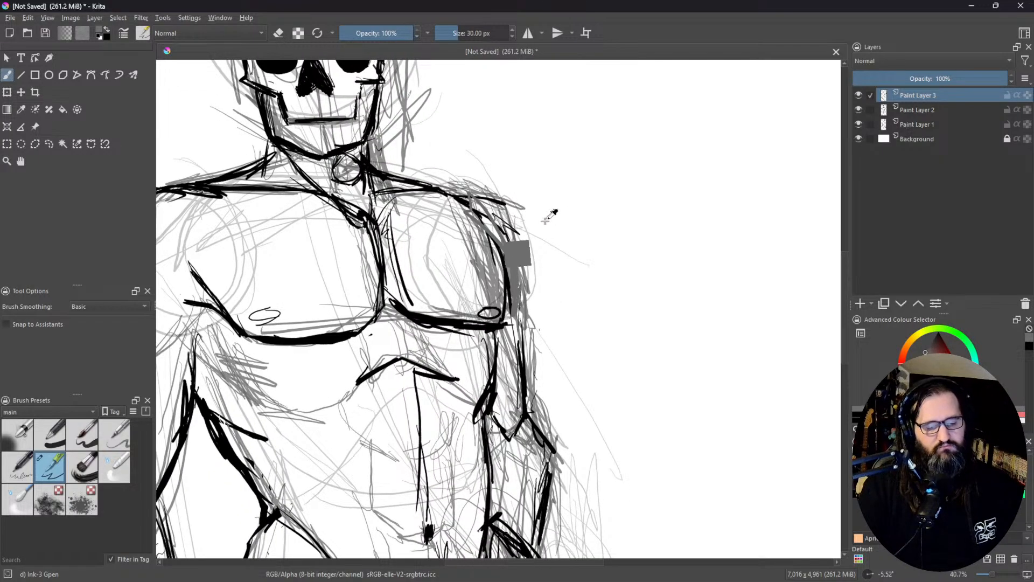
Step: Add a paint layer above the ink layer and choose a medium blue as the brush colour
drag(576, 263, 571, 62)
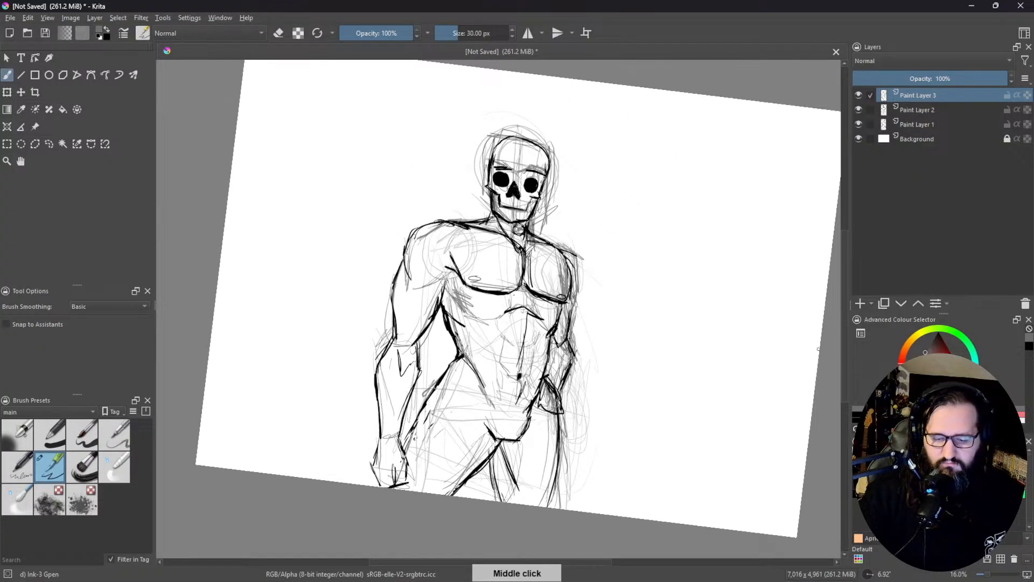
click(860, 304)
click(946, 358)
drag(947, 360, 944, 382)
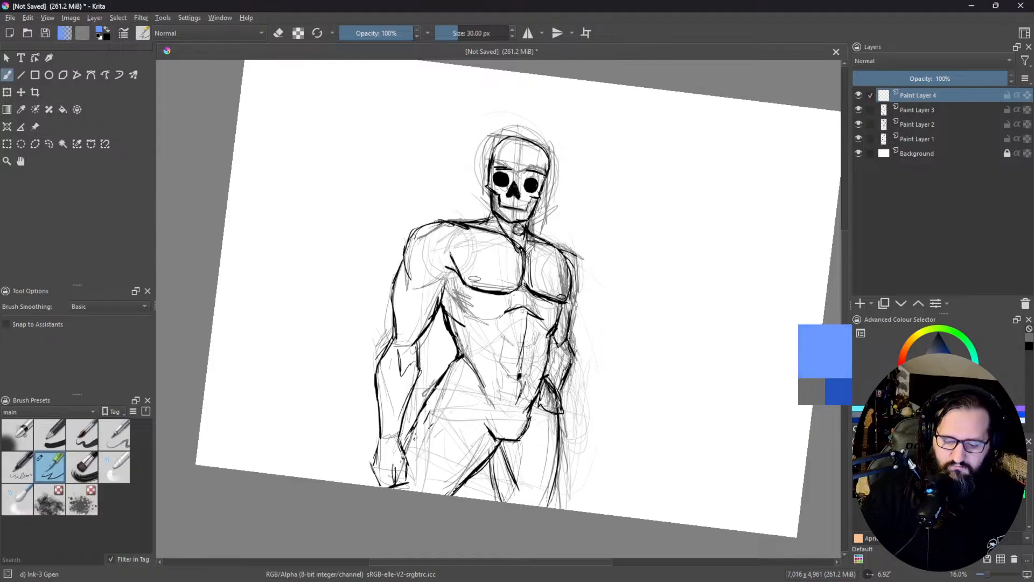
click(948, 377)
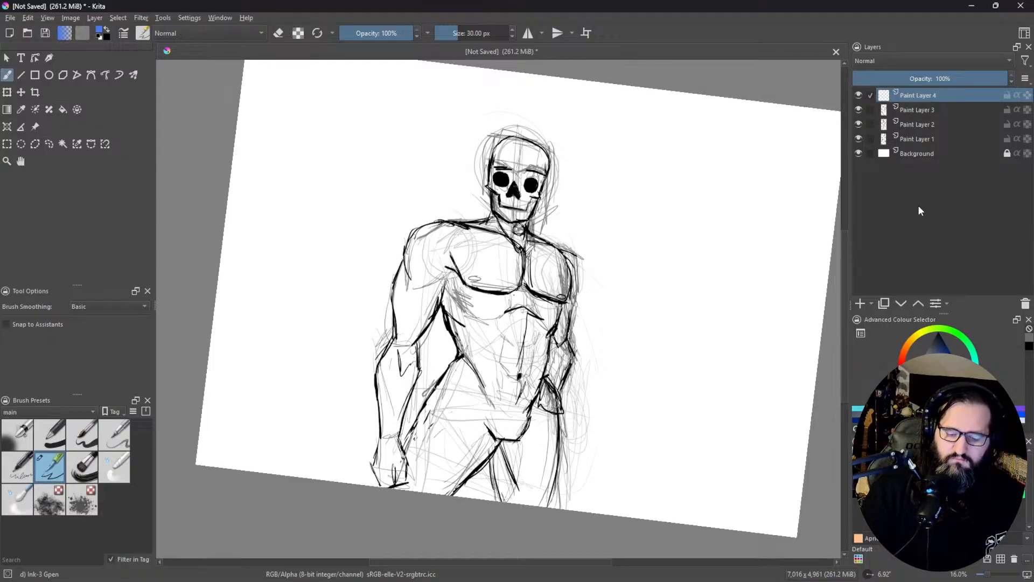
Step: Add another paint layer directly above the Background and fill the hips and both legs with blue using a 158.39 px brush
click(860, 304)
drag(928, 97, 913, 160)
click(474, 33)
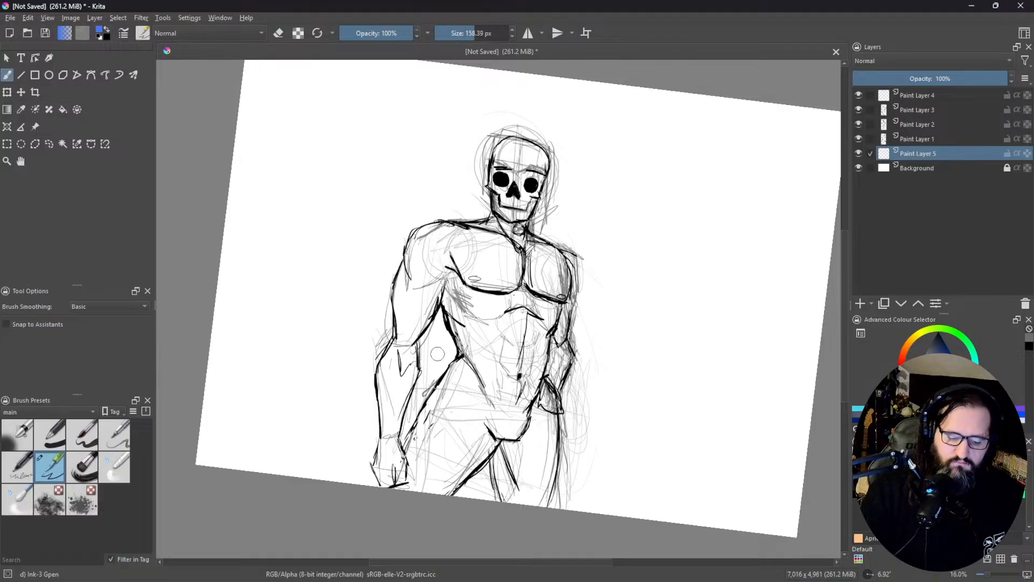
mouse_move(464, 372)
mouse_down()
mouse_move(399, 459)
mouse_move(463, 377)
mouse_move(426, 474)
mouse_move(490, 410)
mouse_move(509, 414)
mouse_move(487, 488)
mouse_move(541, 423)
mouse_move(492, 487)
mouse_move(543, 445)
mouse_move(517, 492)
mouse_up()
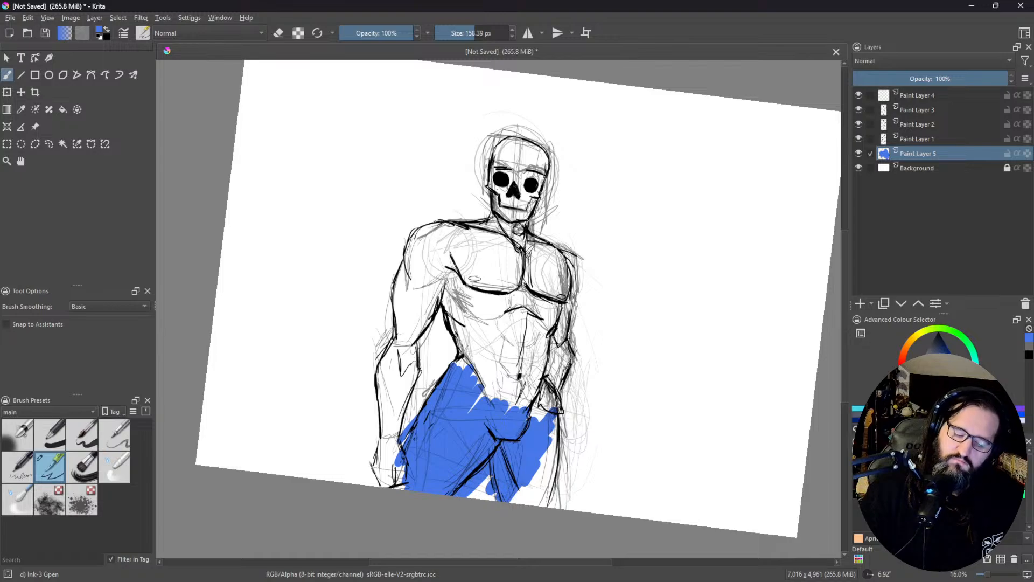
mouse_move(522, 435)
mouse_down()
mouse_move(543, 406)
mouse_move(534, 401)
mouse_move(556, 389)
mouse_move(517, 438)
mouse_move(552, 375)
mouse_move(537, 498)
mouse_up()
drag(555, 420, 537, 501)
drag(558, 396, 549, 506)
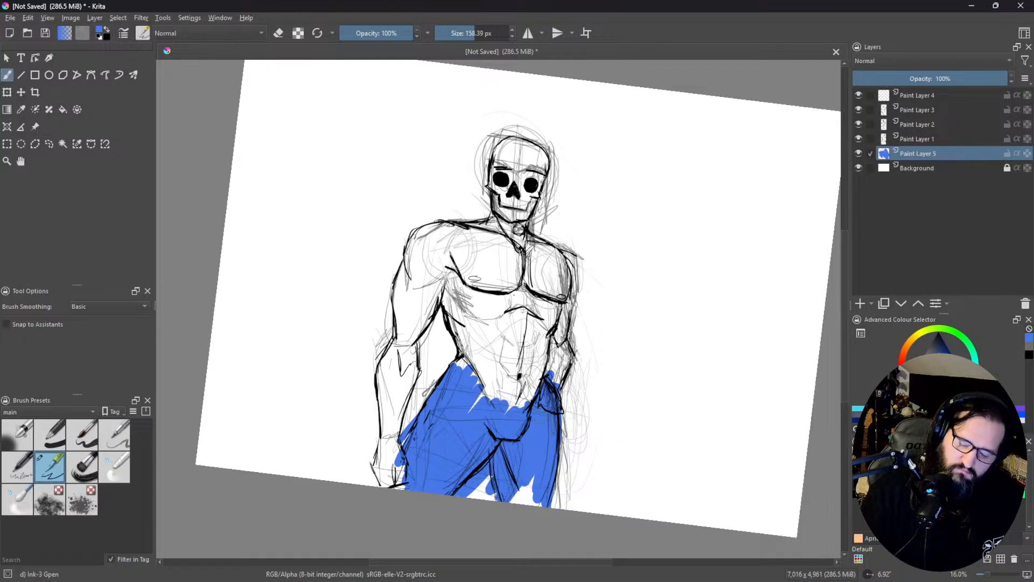
mouse_move(524, 501)
mouse_down()
mouse_move(510, 480)
mouse_move(533, 462)
mouse_move(552, 505)
mouse_up()
Step: Fill the skull with white on the colour layer and hide the Background layer to expose unpainted areas
drag(928, 369, 910, 381)
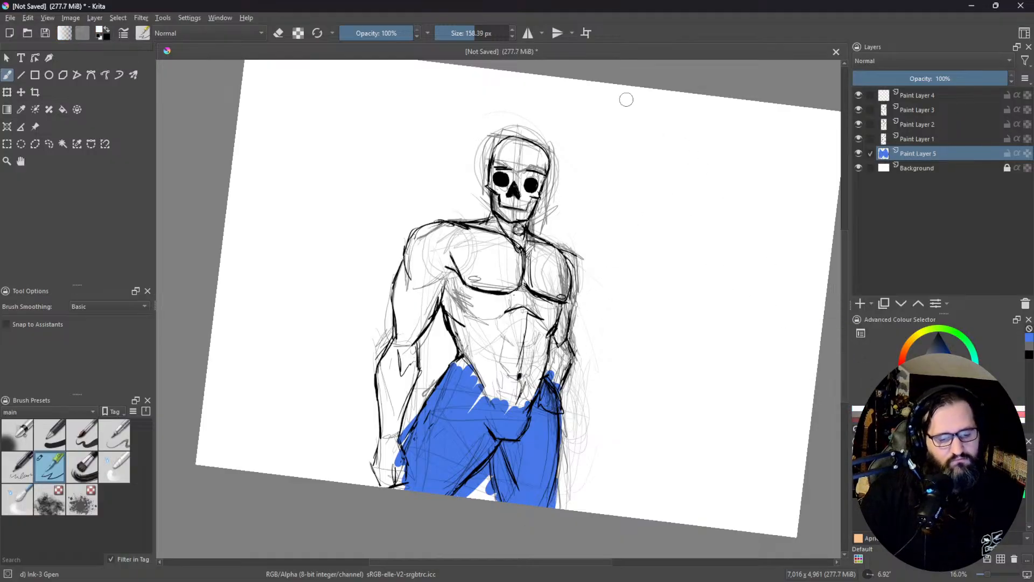
mouse_move(518, 148)
mouse_down()
mouse_move(531, 157)
mouse_move(510, 215)
mouse_up()
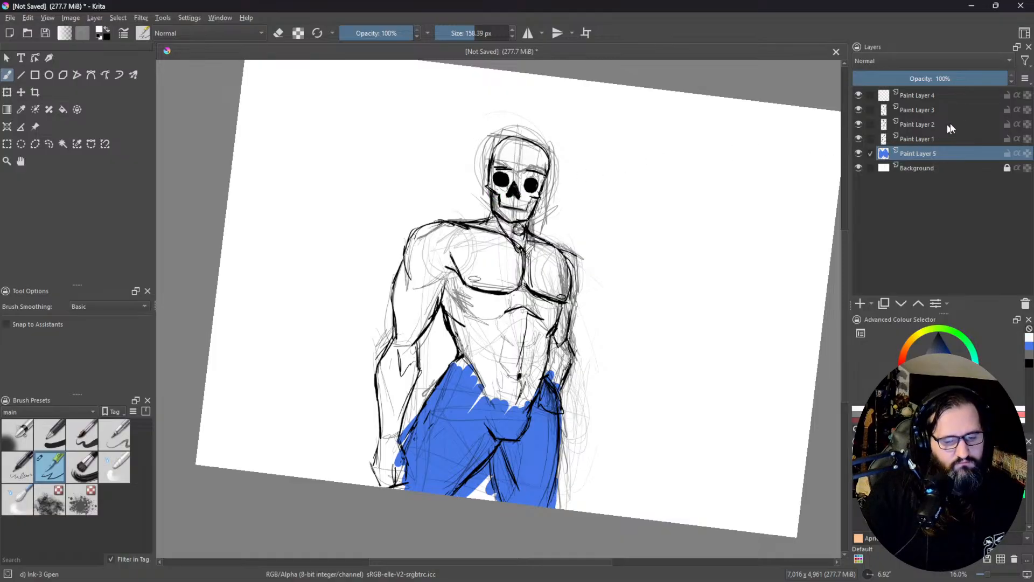
click(857, 168)
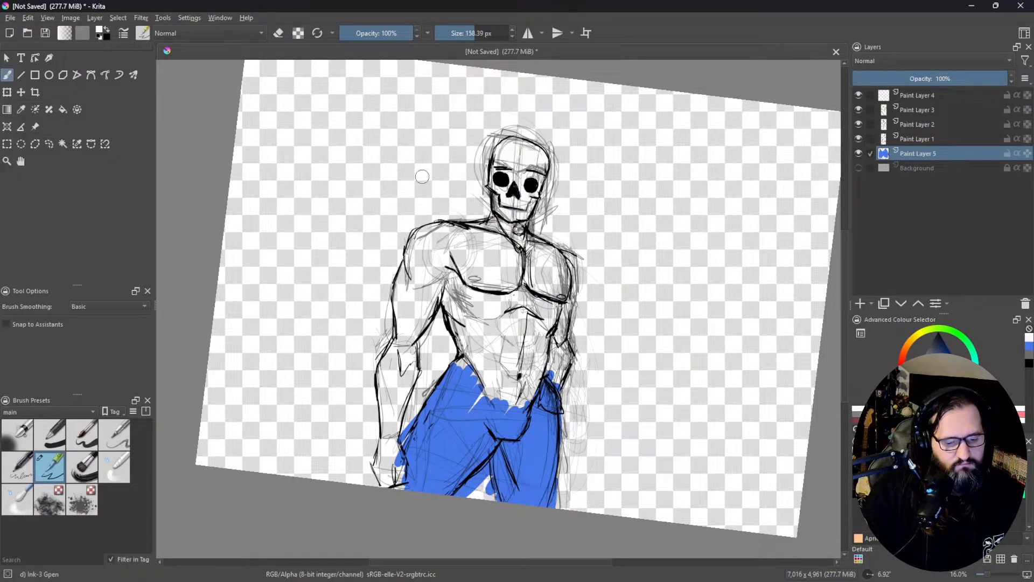
mouse_move(491, 157)
mouse_down()
mouse_move(489, 177)
mouse_move(510, 158)
mouse_move(518, 166)
mouse_up()
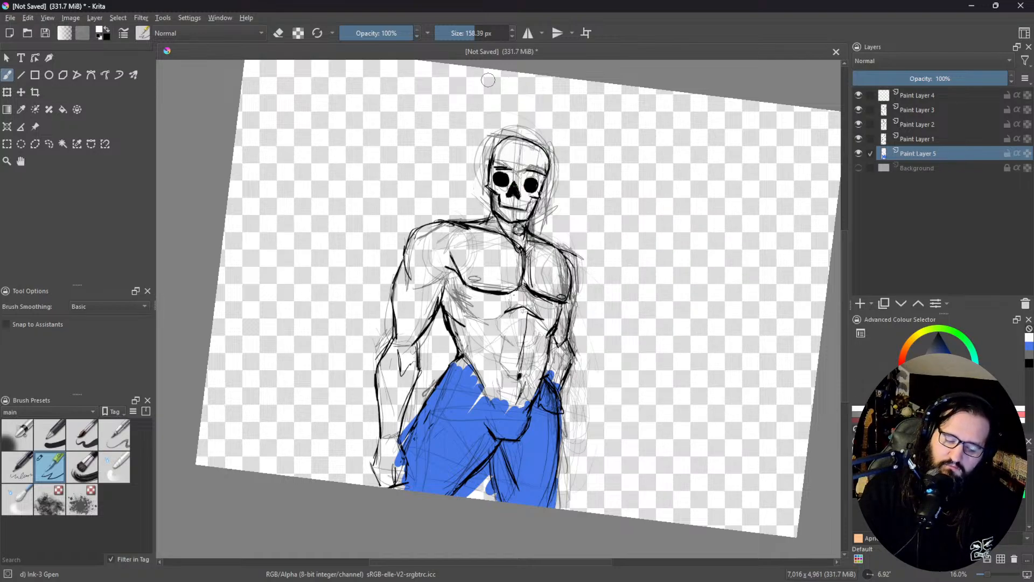
Step: Brush white around the top of the skull on the colour layer and show the Background layer again
mouse_move(480, 139)
mouse_down()
mouse_move(479, 105)
mouse_move(466, 161)
mouse_move(509, 94)
mouse_move(540, 156)
mouse_up()
mouse_move(483, 129)
mouse_down()
mouse_move(553, 138)
mouse_move(556, 157)
mouse_up()
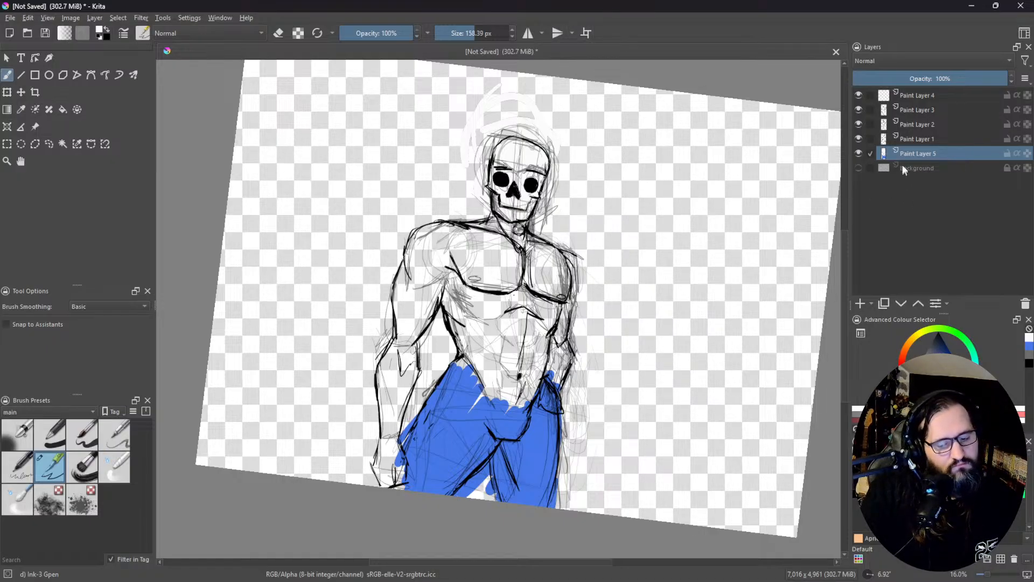
click(858, 167)
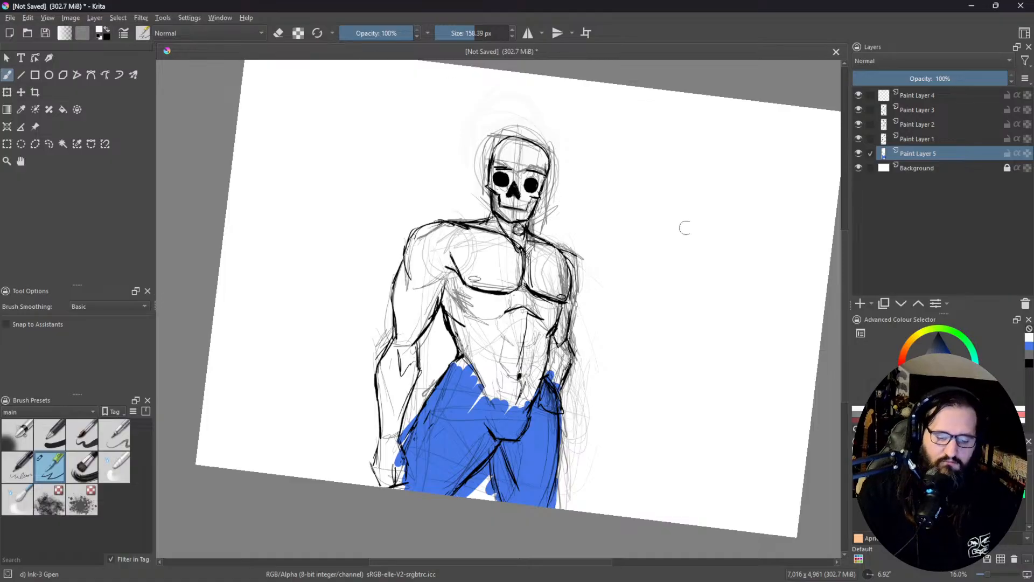
Step: Choose a pale skin tone and fill the shoulders, chest, torso and near arm on the colour layer
click(915, 378)
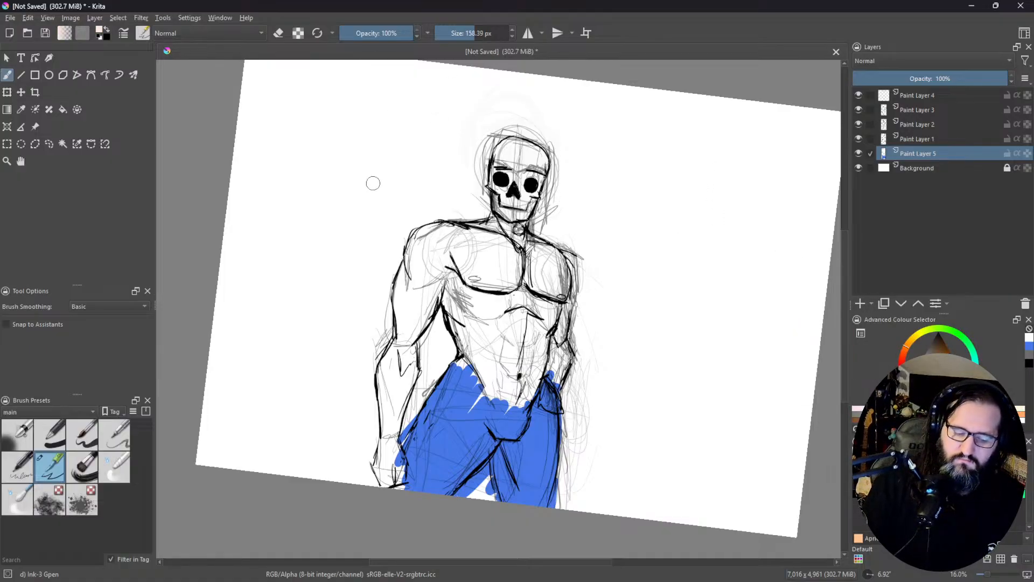
mouse_move(419, 228)
mouse_down()
mouse_move(433, 237)
mouse_move(405, 277)
mouse_move(526, 245)
mouse_move(552, 262)
mouse_move(512, 323)
mouse_move(582, 301)
mouse_move(538, 361)
mouse_move(557, 353)
mouse_up()
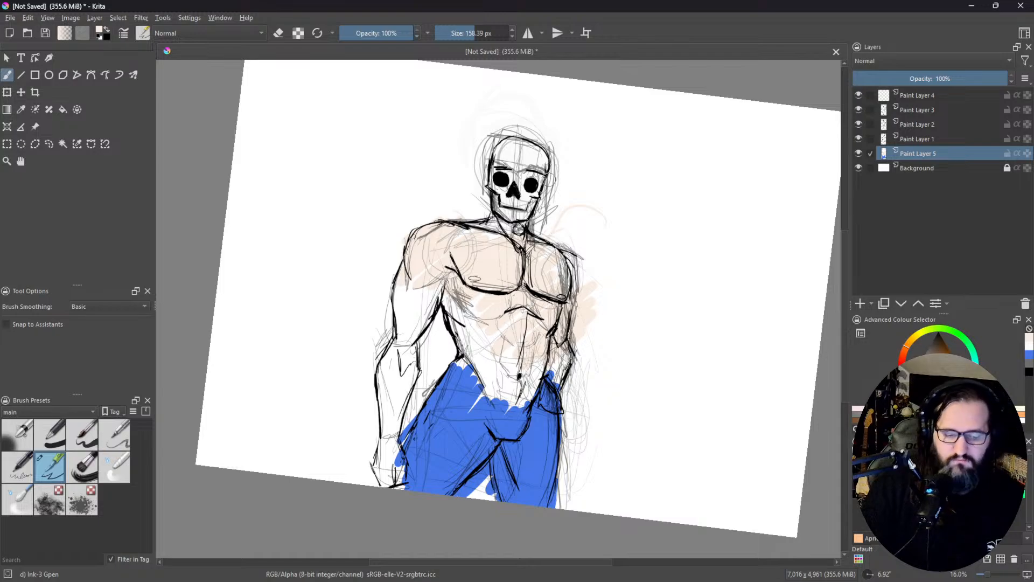
mouse_move(442, 293)
mouse_down()
mouse_move(415, 348)
mouse_move(406, 263)
mouse_up()
mouse_move(393, 366)
mouse_down()
mouse_move(386, 431)
mouse_move(398, 474)
mouse_move(384, 480)
mouse_move(400, 373)
mouse_move(397, 390)
mouse_move(381, 372)
mouse_move(406, 329)
mouse_up()
mouse_move(440, 268)
mouse_down()
mouse_move(448, 336)
mouse_move(470, 375)
mouse_move(480, 323)
mouse_move(499, 325)
mouse_move(504, 379)
mouse_move(517, 345)
mouse_move(530, 360)
mouse_up()
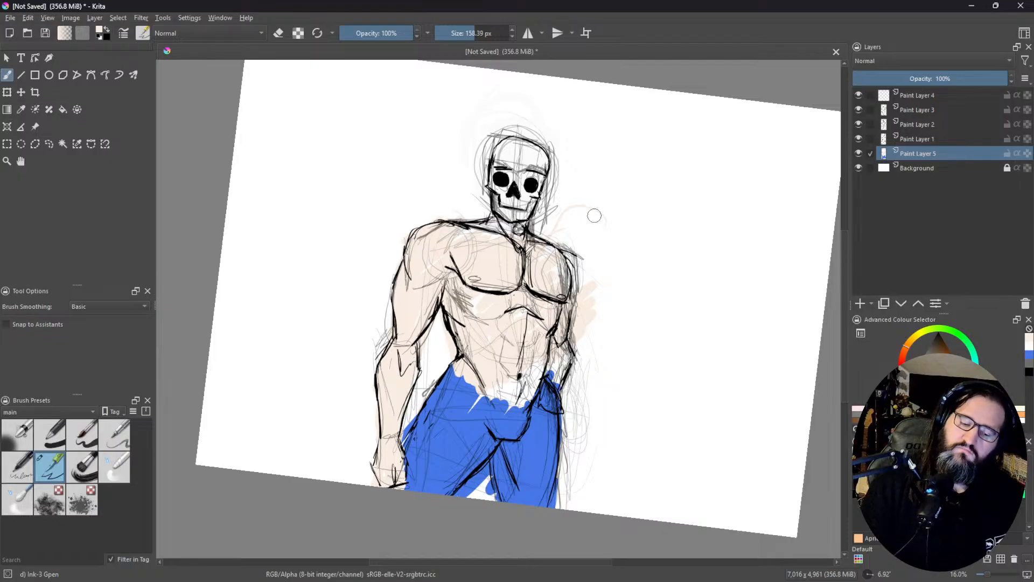
Step: Extend the skin tone over the lower abdomen down to the blue waistline
mouse_move(466, 380)
mouse_down()
mouse_move(508, 398)
mouse_move(530, 378)
mouse_move(512, 402)
mouse_move(490, 405)
mouse_move(529, 392)
mouse_up()
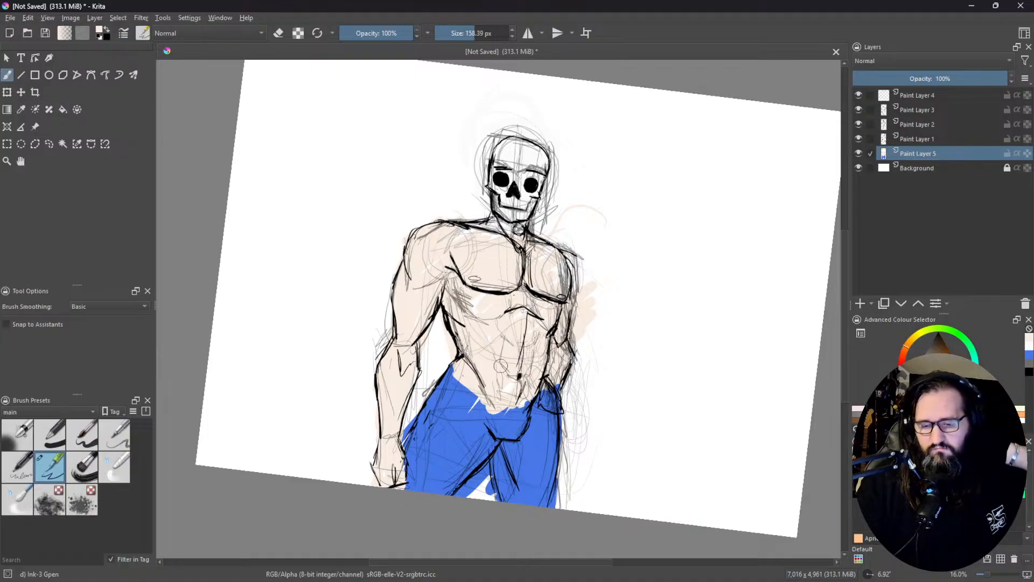
mouse_move(470, 581)
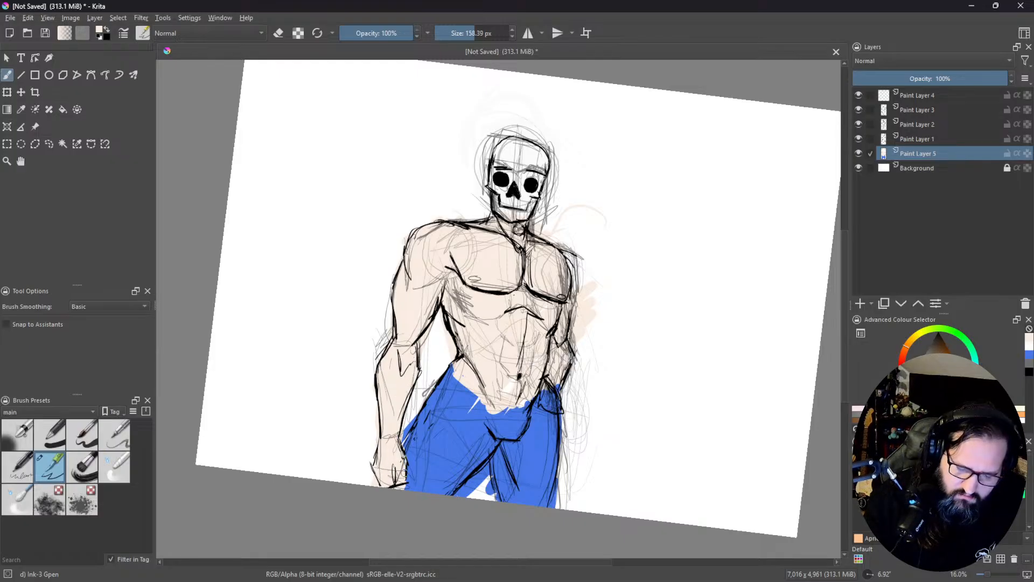
drag(541, 393, 549, 384)
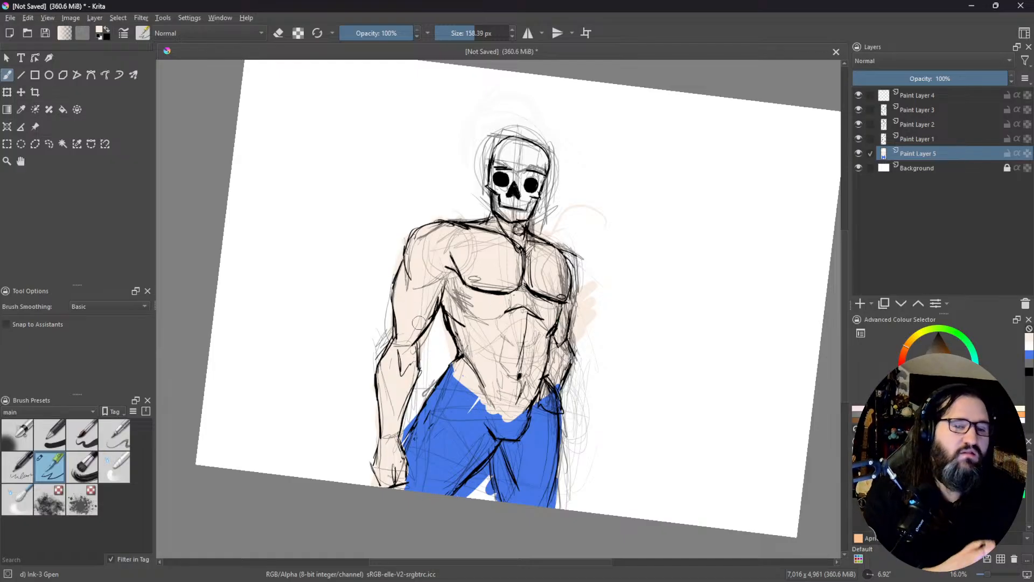
key(ctrl+z)
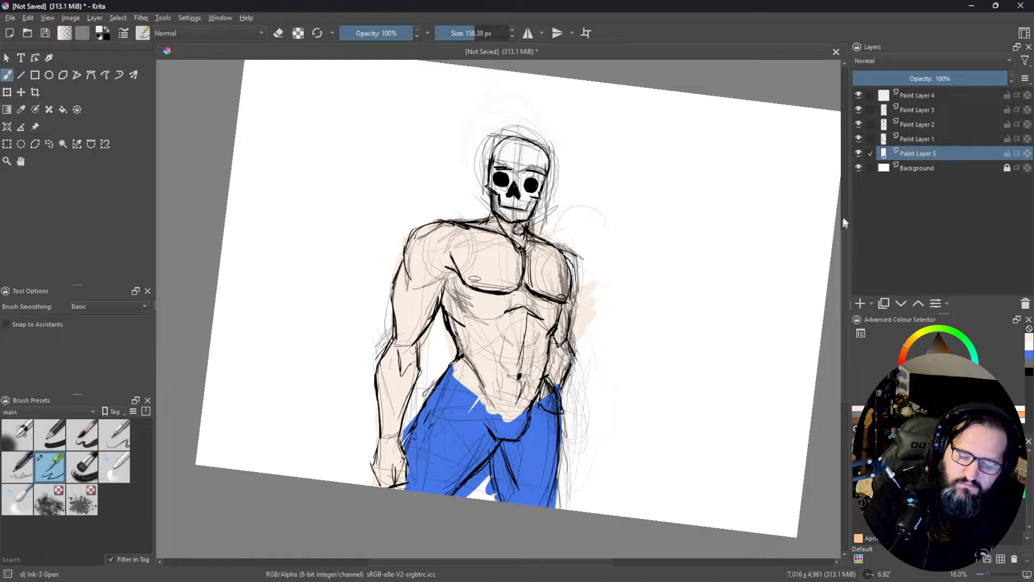
Step: Toggle the visibility of the colour layer and the Background layer to check the painted coverage
click(859, 154)
click(859, 153)
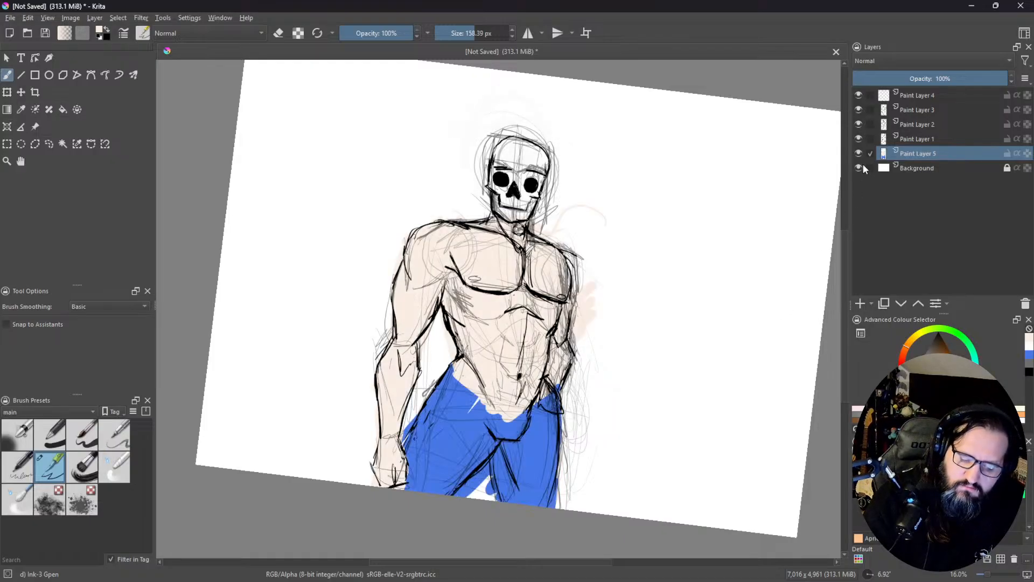
click(861, 165)
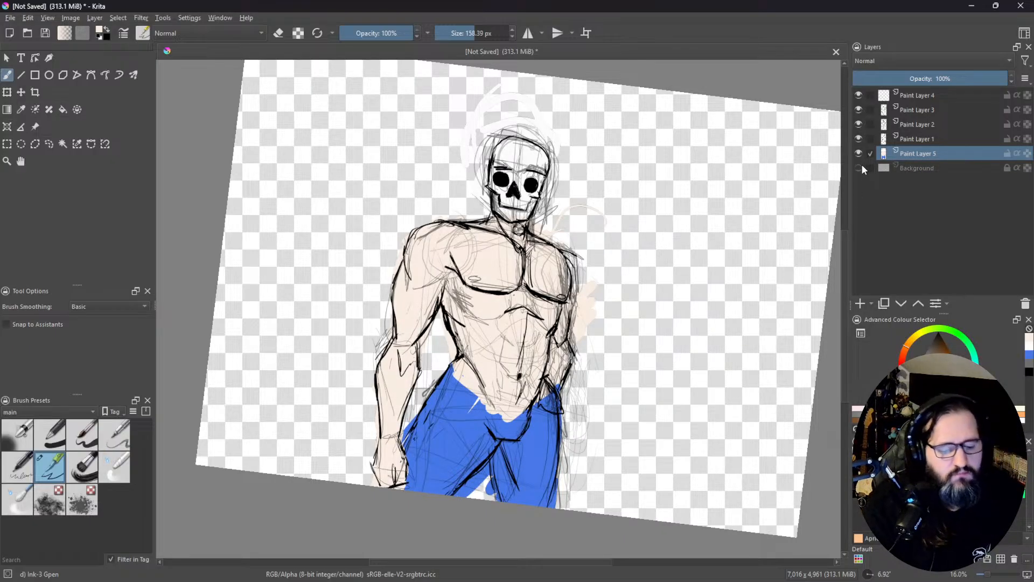
click(861, 166)
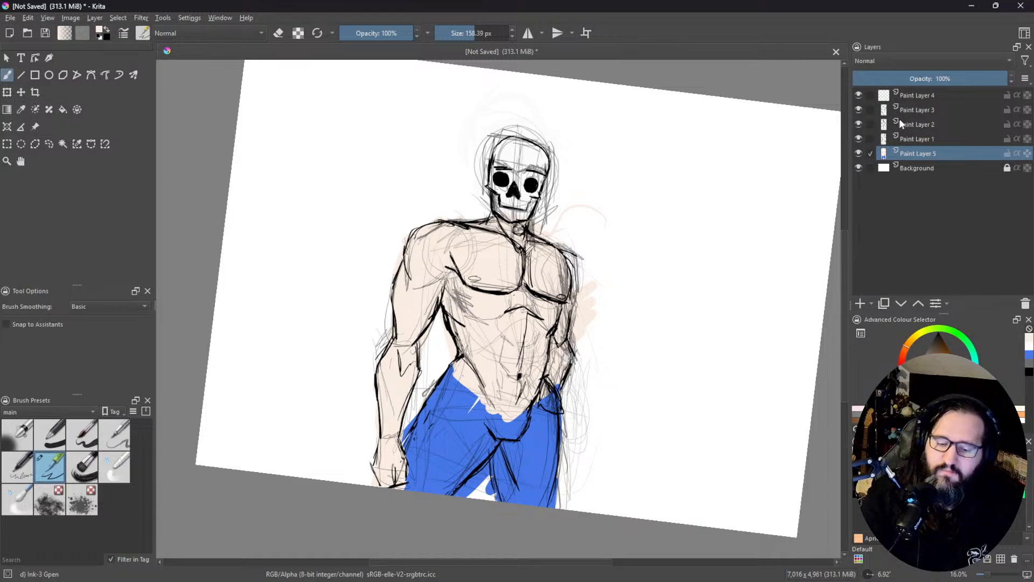
Step: Group Paint Layers 1 to 4 and collapse the group in the layer stack
click(913, 105)
click(914, 97)
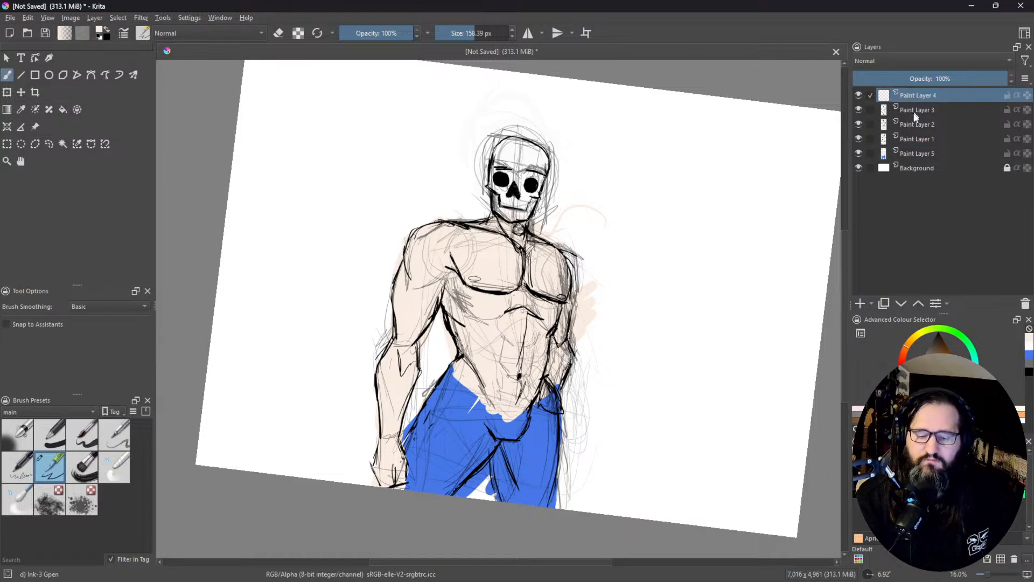
shift+click(910, 139)
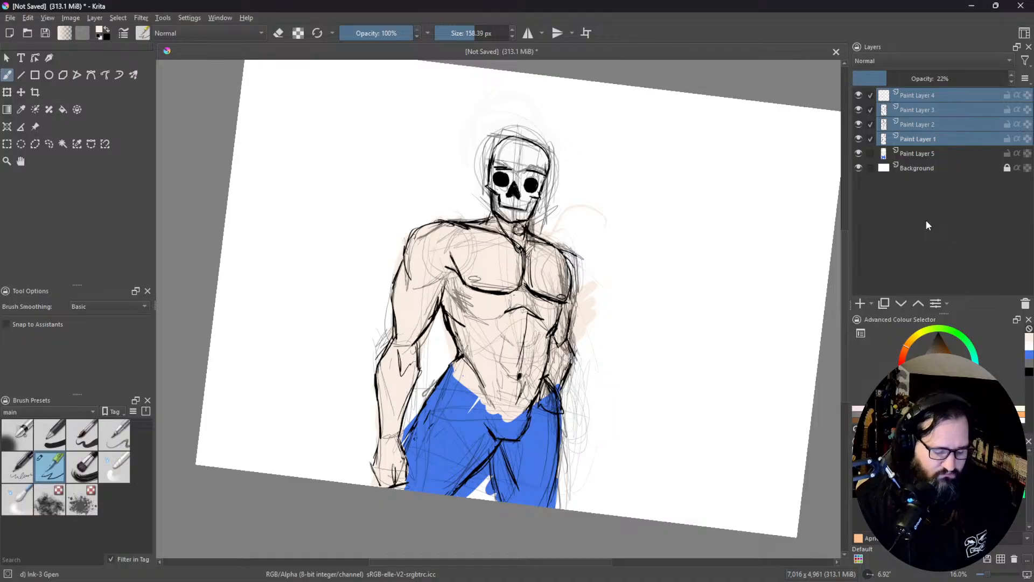
key(ctrl+g)
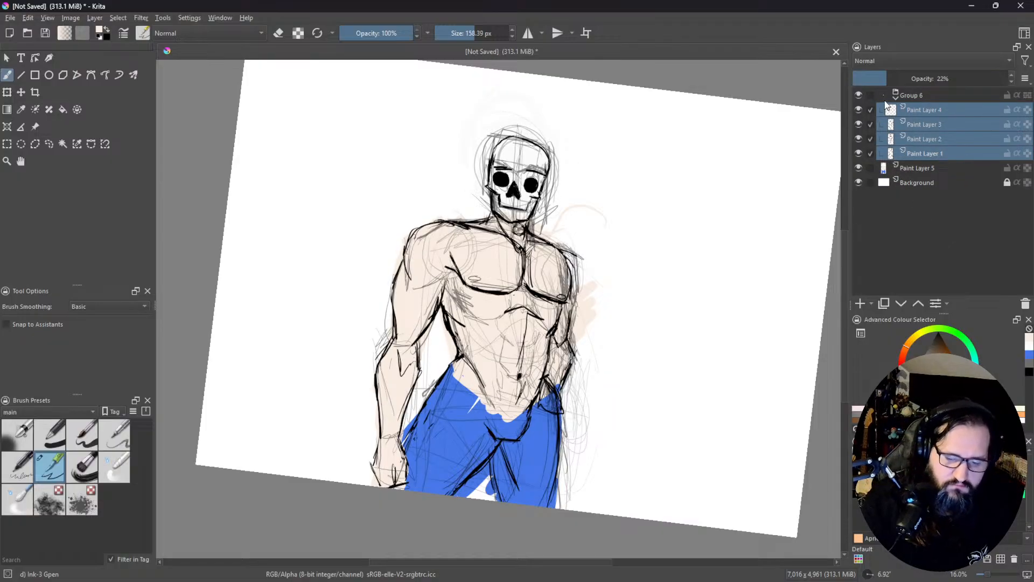
click(886, 103)
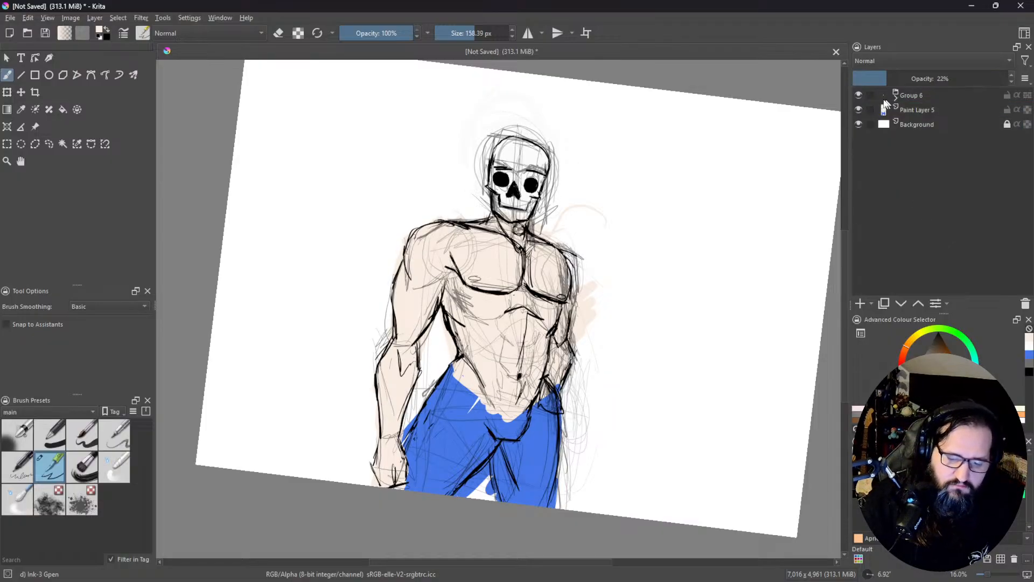
Step: Toggle the line-art group's visibility to compare the flat colours with and without the lines
click(860, 96)
click(860, 95)
click(859, 95)
click(860, 95)
click(860, 96)
click(860, 95)
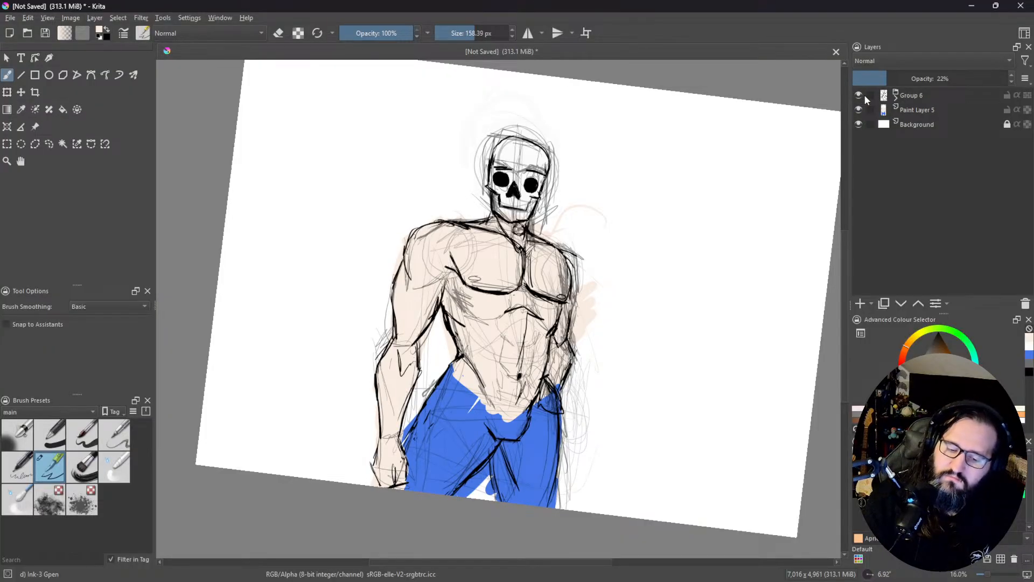
click(860, 95)
click(886, 92)
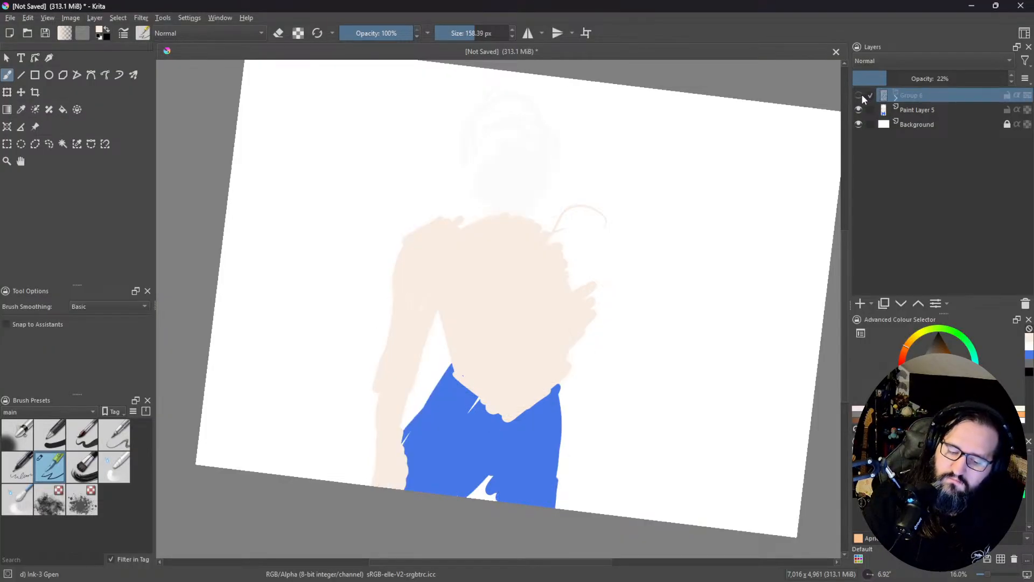
click(860, 95)
Step: Set the line-art group's opacity to 38% and add a paint layer above the group
click(912, 107)
click(913, 93)
drag(927, 79, 910, 79)
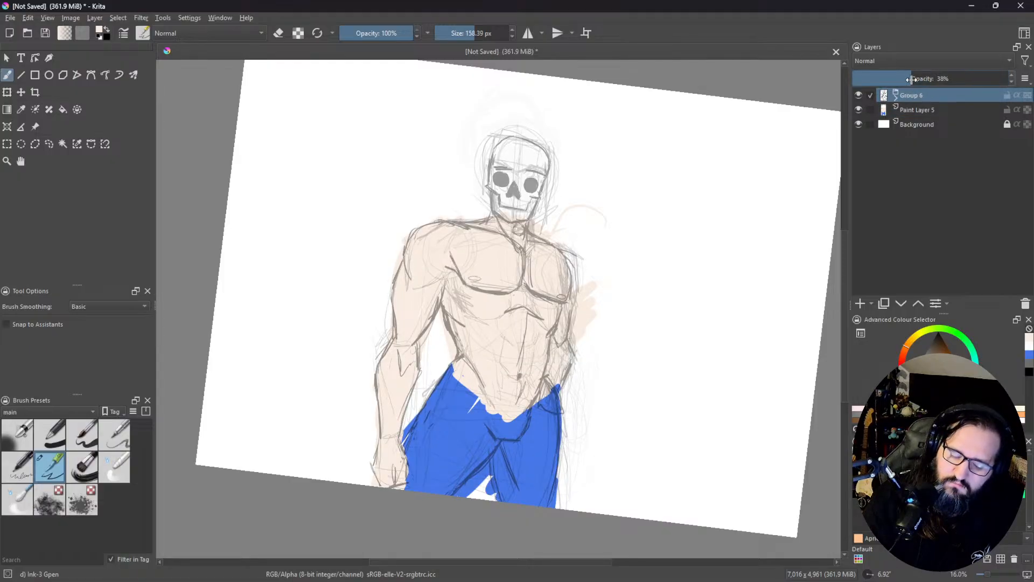
click(912, 80)
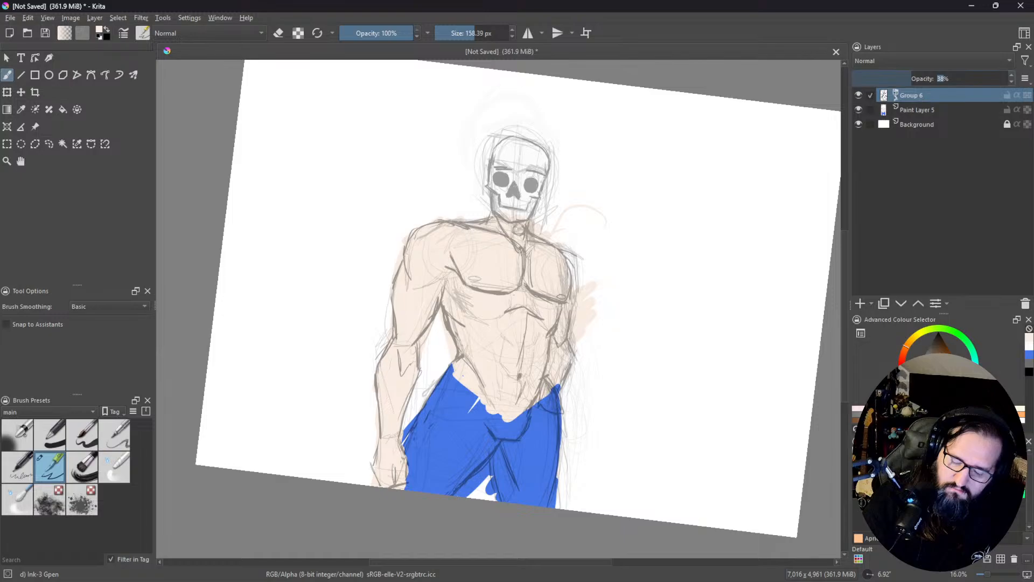
right_click(898, 96)
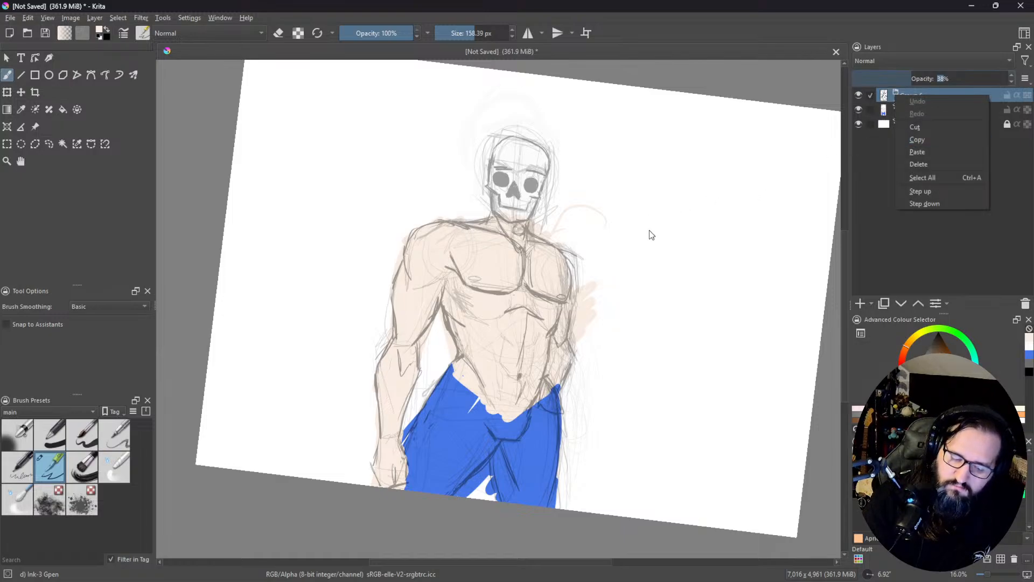
click(606, 252)
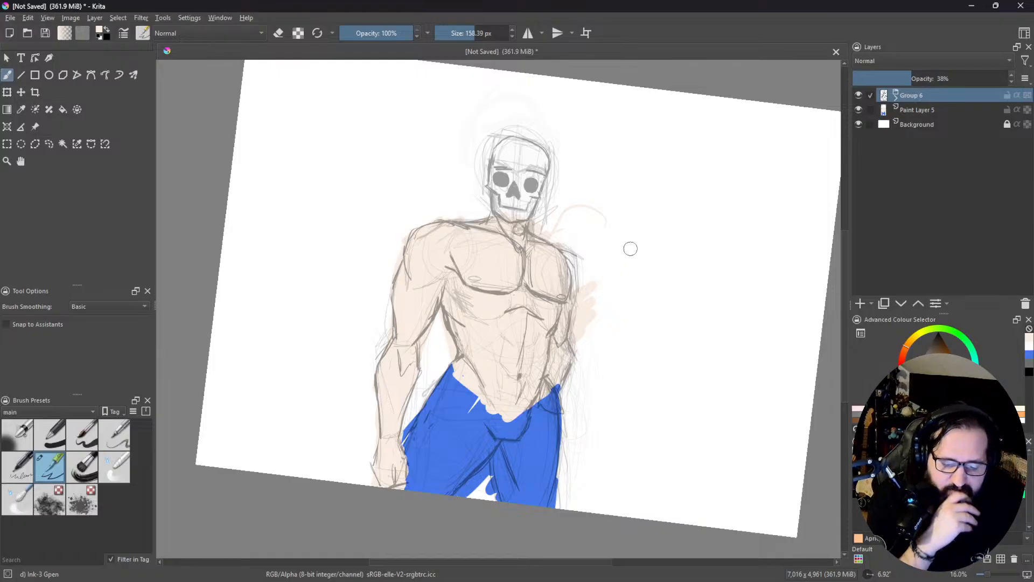
click(861, 304)
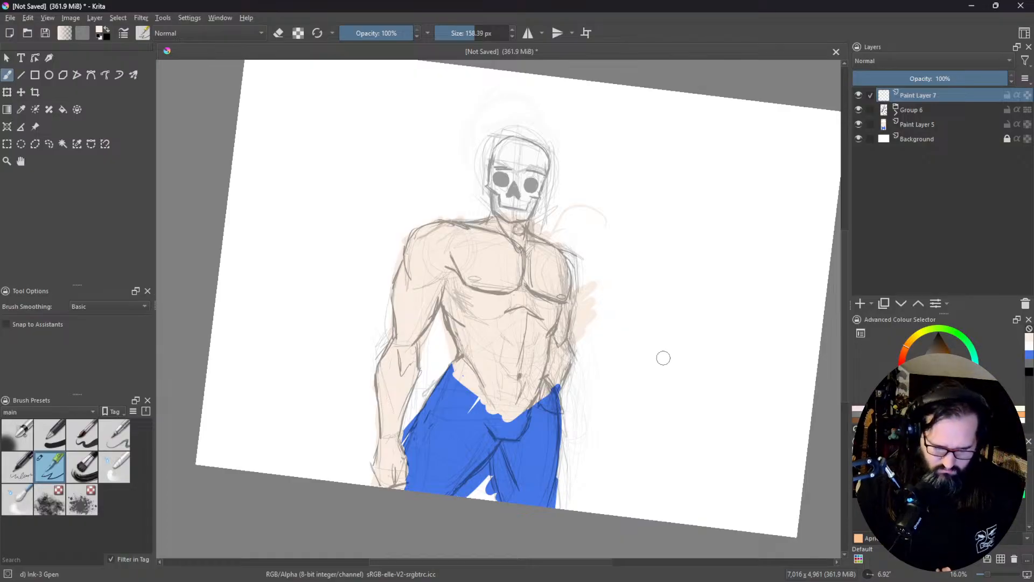
mouse_move(644, 195)
mouse_down()
mouse_move(620, 235)
mouse_move(645, 218)
mouse_move(626, 243)
mouse_up()
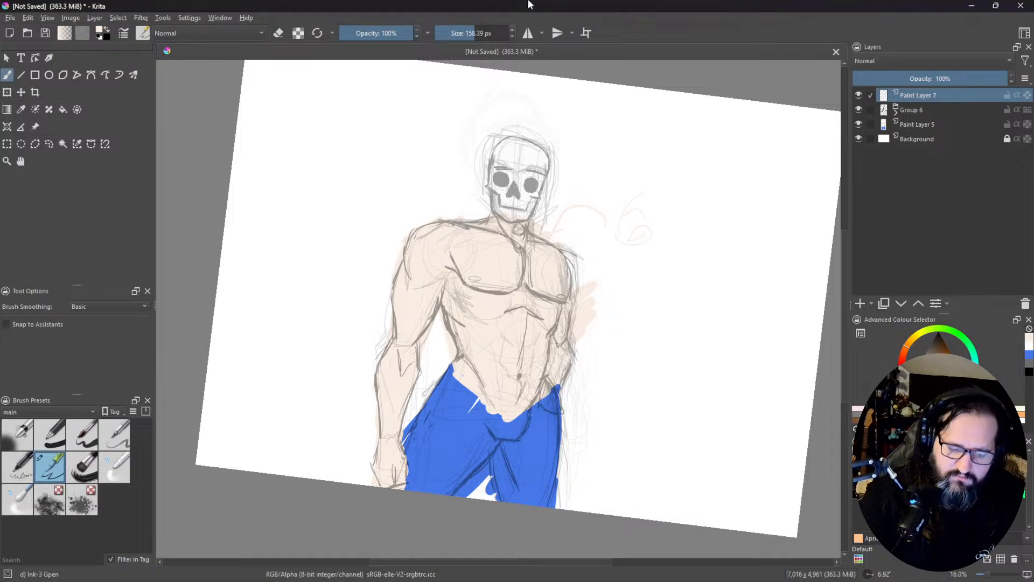
drag(524, 275, 520, 315)
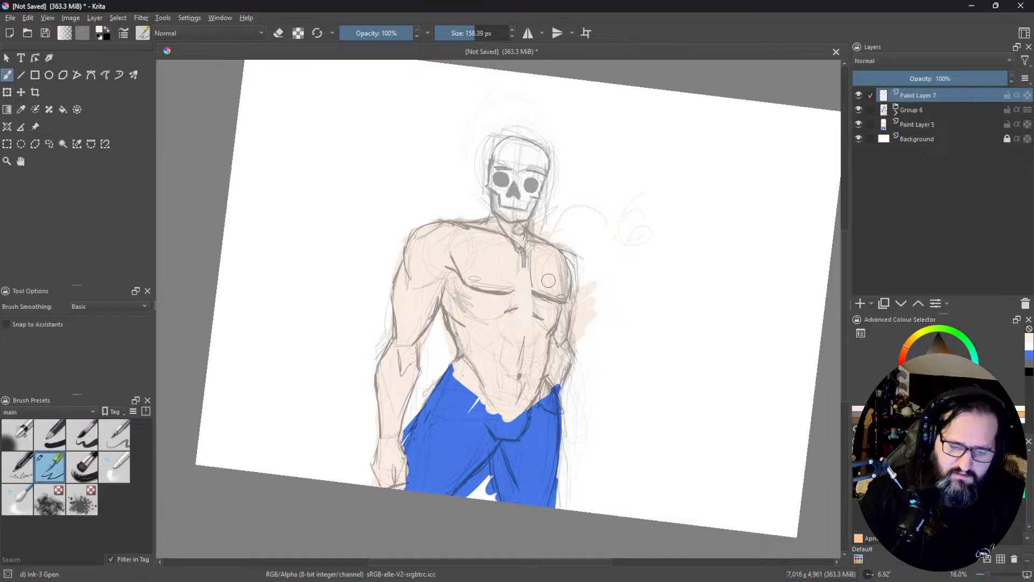
key(ctrl+z)
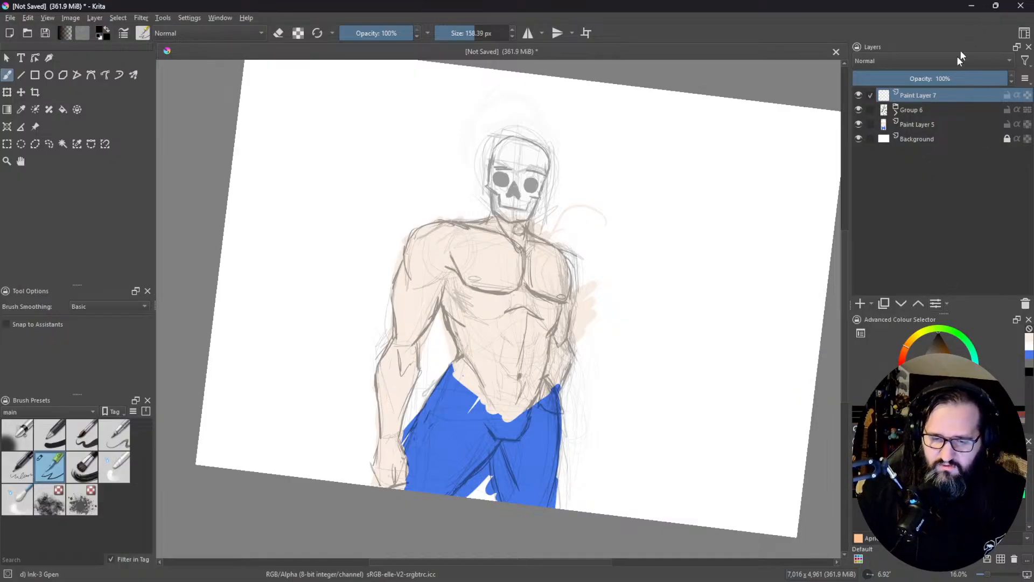
Step: Lower the line-art group's opacity to about 22% and set the brush size to 20 px for inking on the layer above it
click(915, 111)
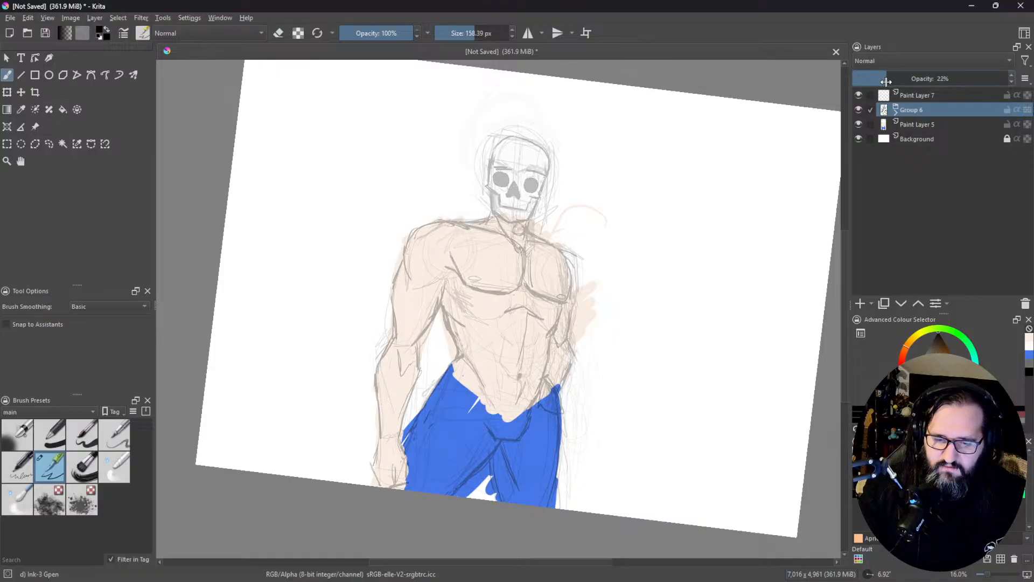
click(922, 98)
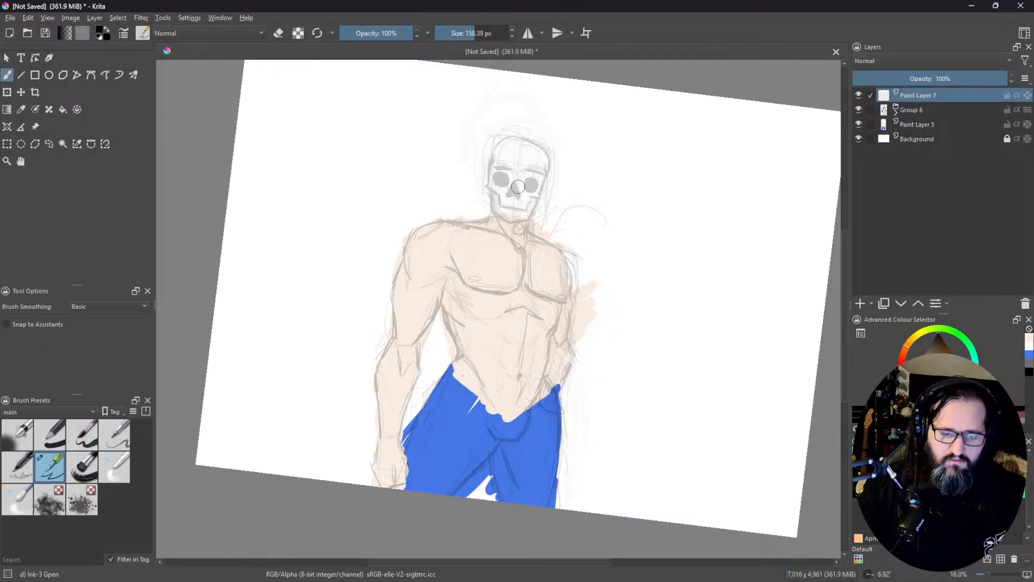
drag(536, 195, 574, 235)
drag(574, 235, 602, 171)
drag(512, 240, 538, 162)
mouse_move(540, 227)
mouse_down()
mouse_move(606, 264)
mouse_move(644, 258)
mouse_up()
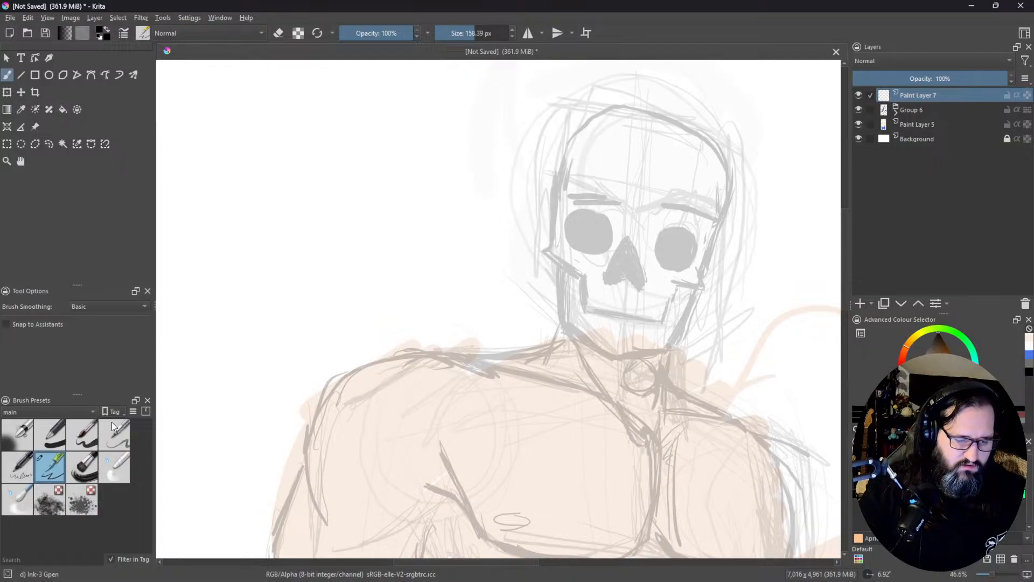
drag(459, 36, 507, 39)
text(20)
key(Return)
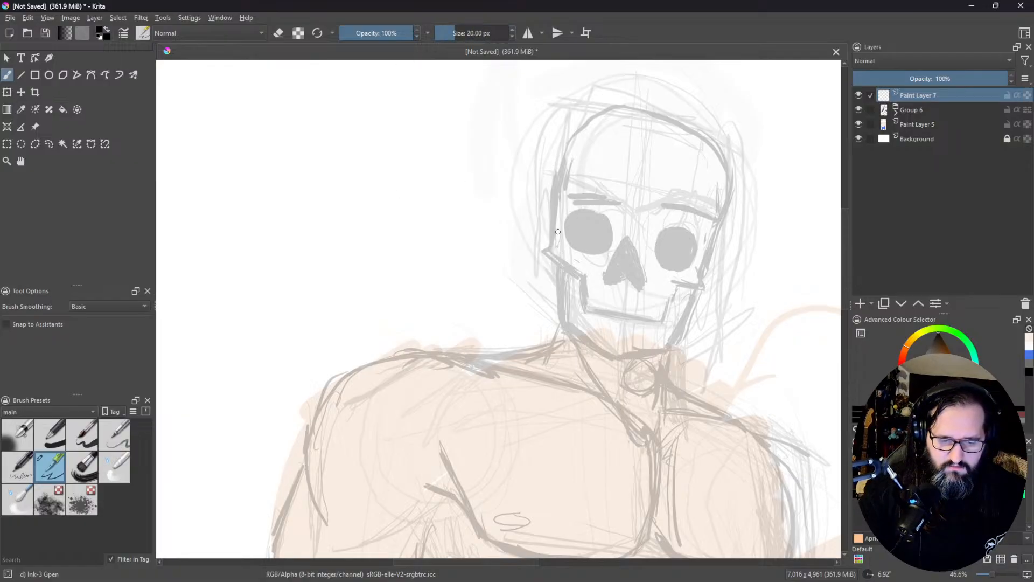
mouse_move(555, 242)
mouse_down()
mouse_move(543, 251)
mouse_move(560, 265)
mouse_up()
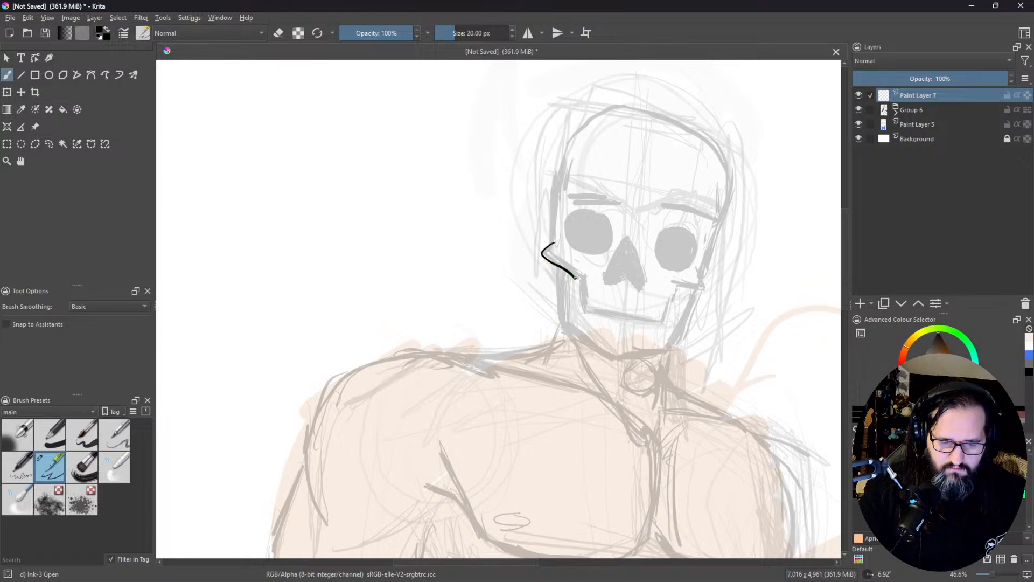
drag(582, 281, 585, 282)
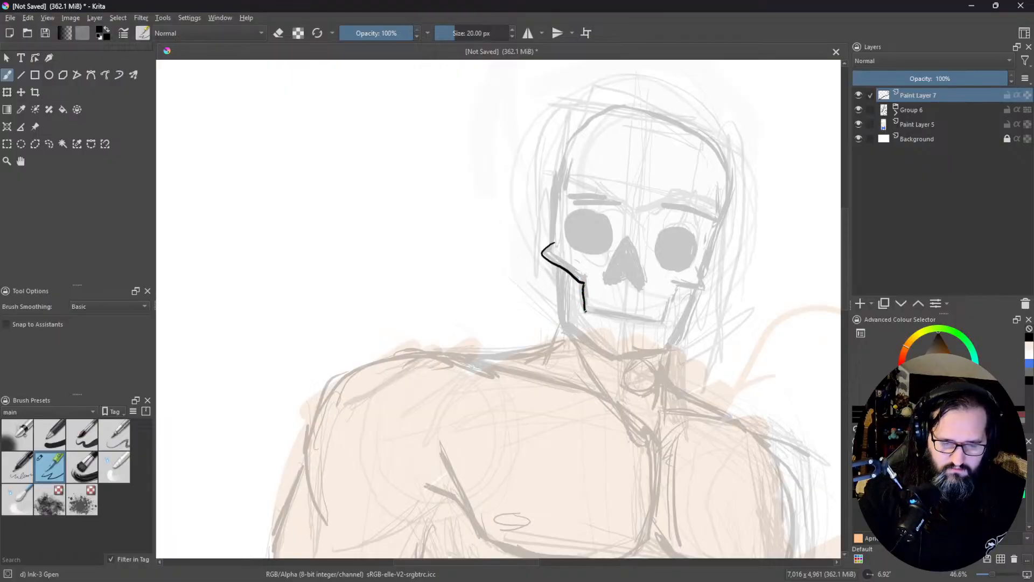
key(ctrl+z)
key(ctrl+z)
mouse_move(630, 342)
mouse_down()
mouse_move(768, 205)
mouse_move(607, 192)
mouse_move(710, 215)
mouse_up()
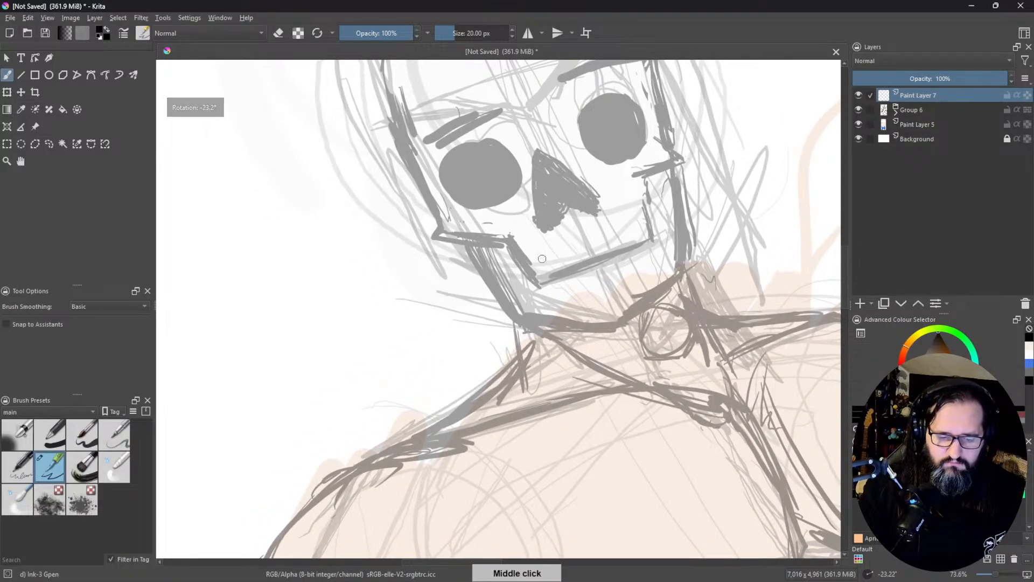
drag(519, 263, 648, 226)
key(ctrl+z)
Step: Add a paint layer between the line-art group and the flat-colour layer
click(915, 110)
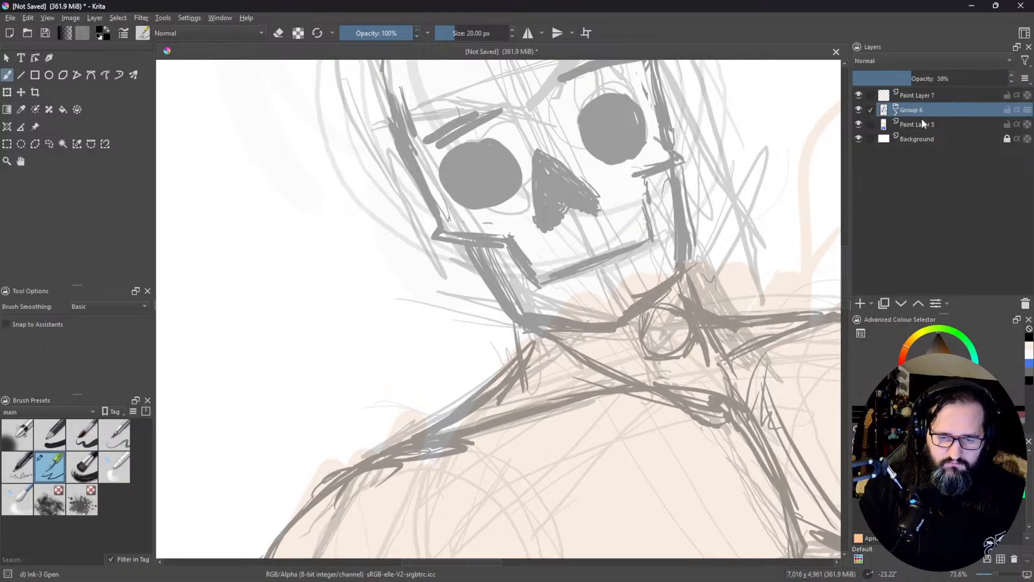
click(919, 124)
click(860, 303)
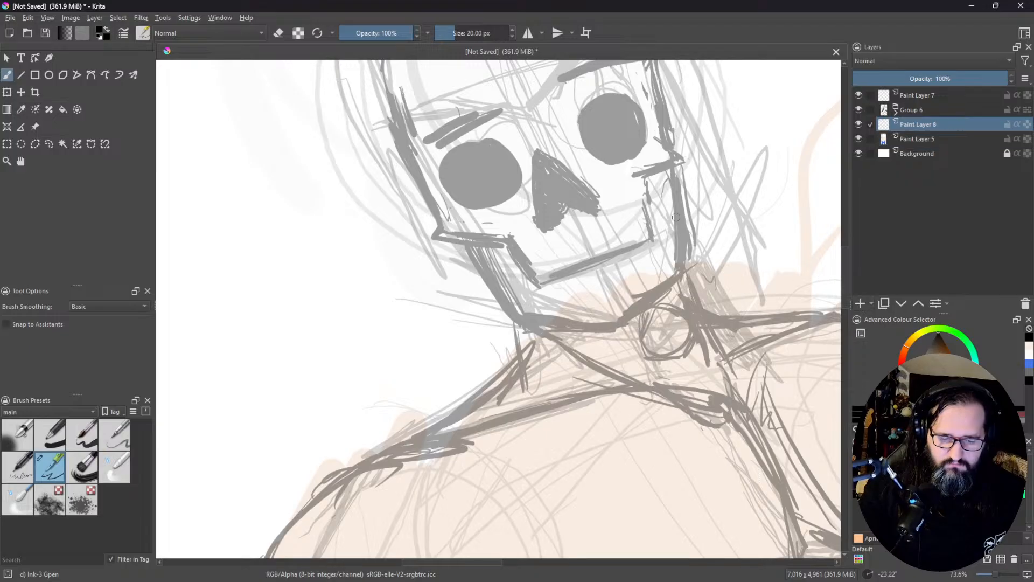
Step: Sketch the skull's mouth line and a row of teeth below it from the middle to one corner of the mouth
mouse_move(518, 258)
mouse_down()
mouse_move(566, 245)
mouse_move(517, 262)
mouse_move(651, 211)
mouse_move(547, 244)
mouse_up()
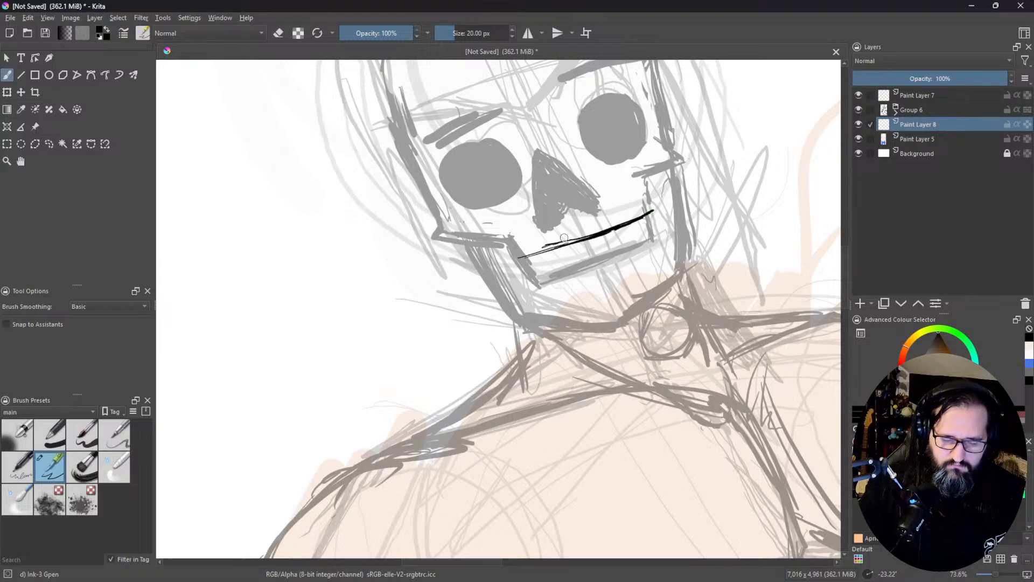
drag(668, 237, 560, 362)
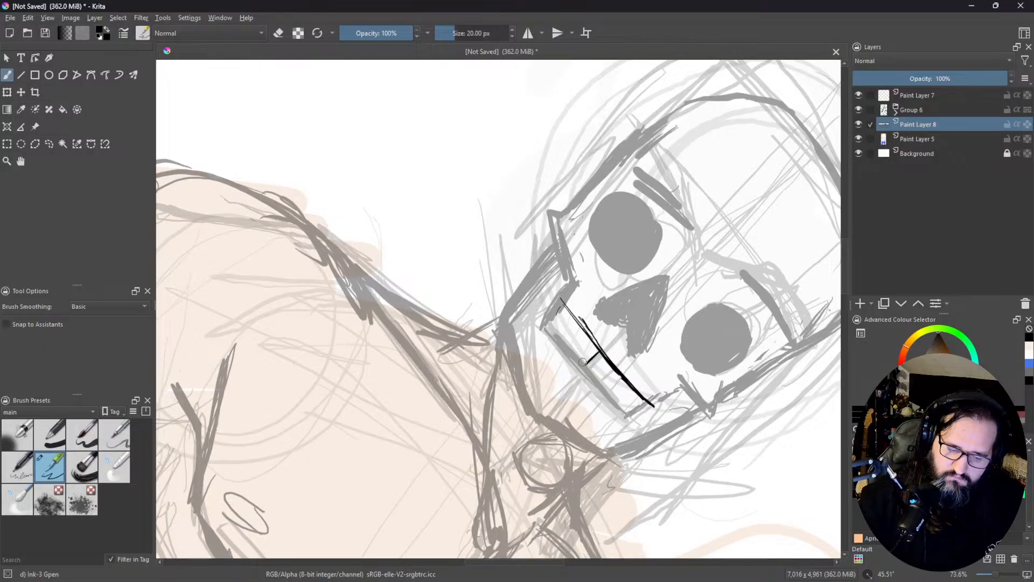
drag(591, 340, 580, 349)
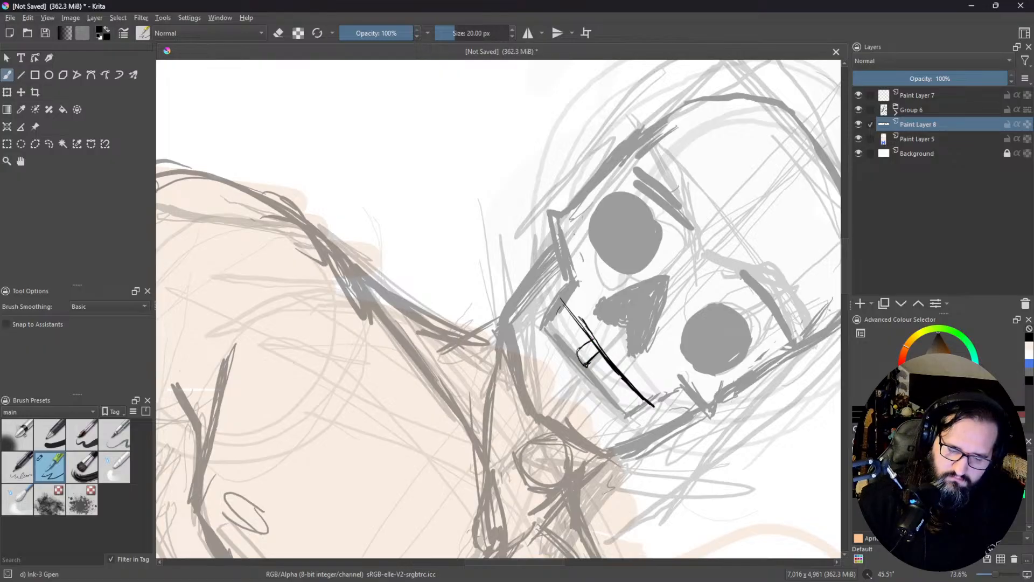
drag(595, 350, 580, 364)
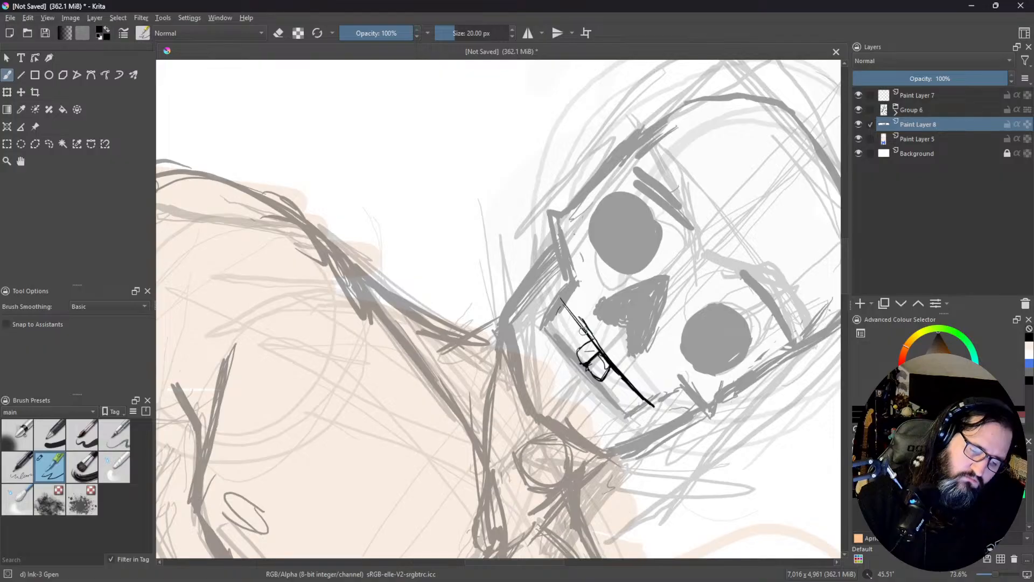
drag(578, 335, 571, 341)
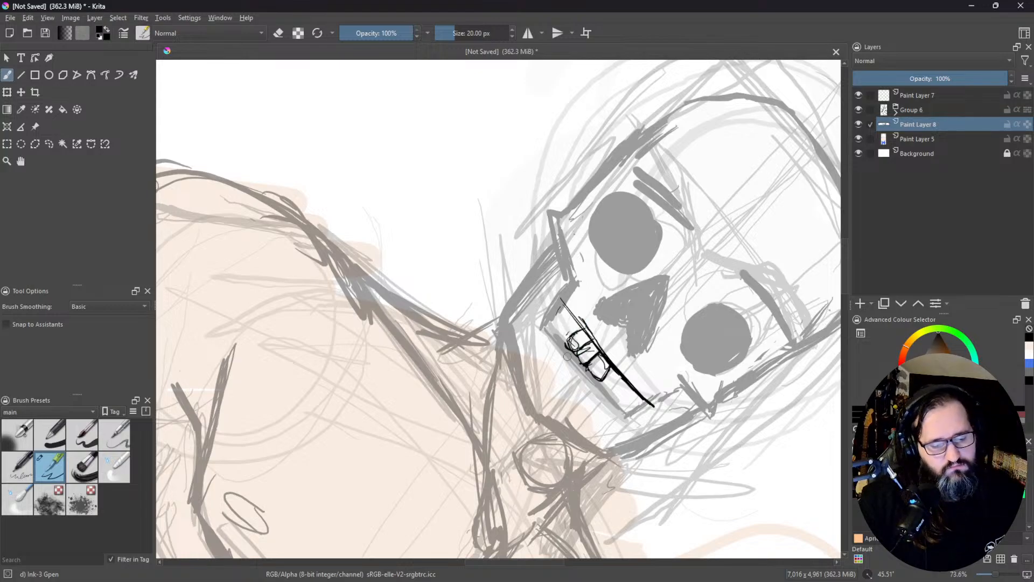
drag(560, 318, 547, 333)
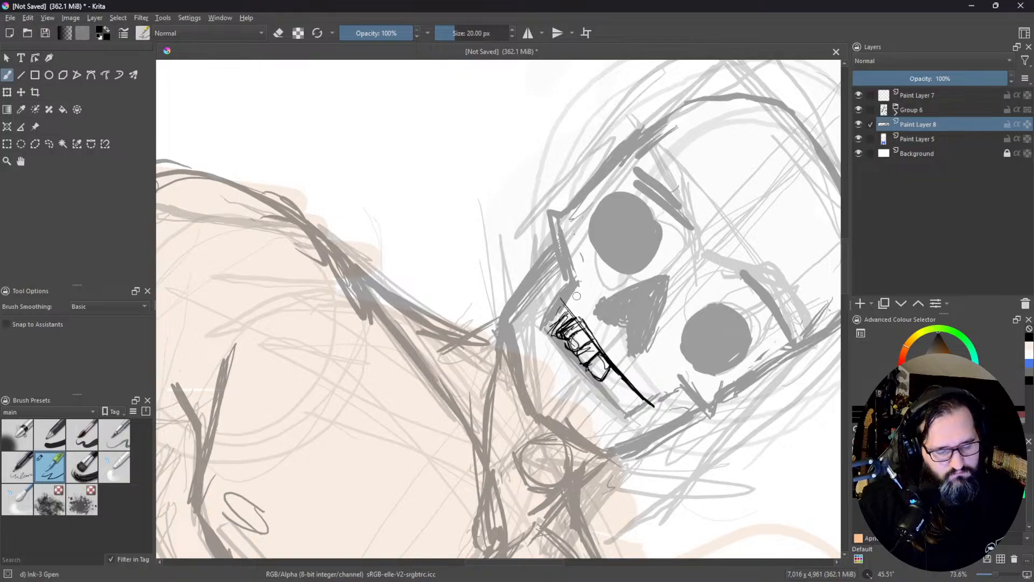
Step: Turn off the canvas mirroring and sketch the remaining teeth along the other half of the mouth, shading its corner
drag(660, 345, 491, 190)
key(m)
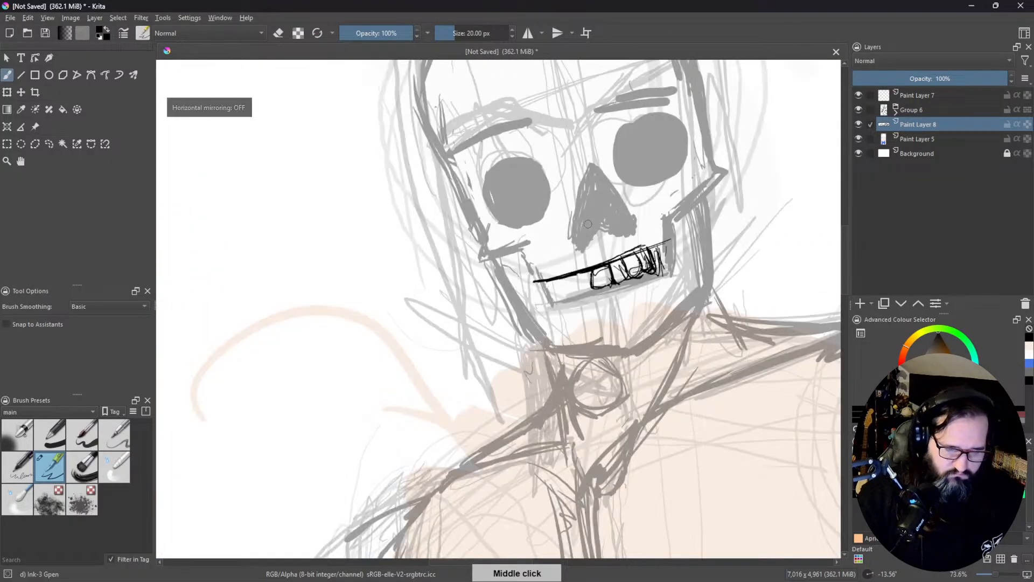
drag(599, 289, 533, 316)
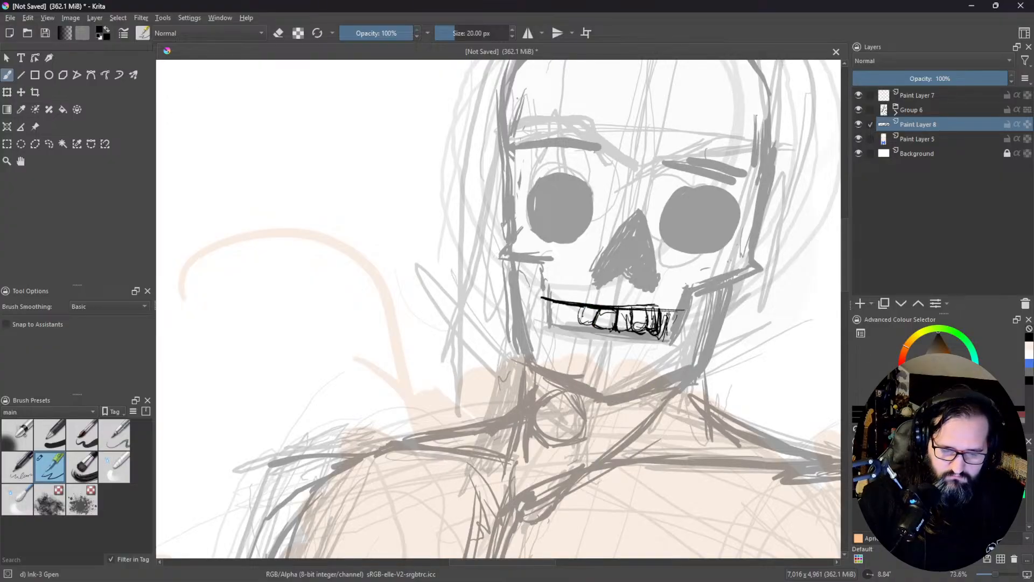
drag(571, 307, 566, 322)
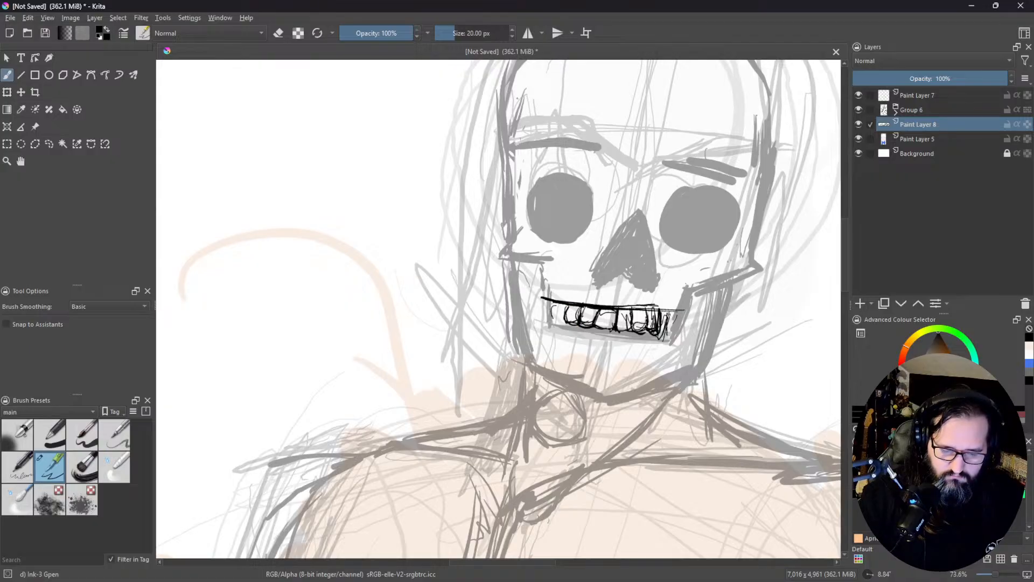
mouse_move(562, 322)
mouse_down()
mouse_move(555, 303)
mouse_move(550, 313)
mouse_up()
drag(574, 297, 569, 317)
drag(668, 283, 648, 230)
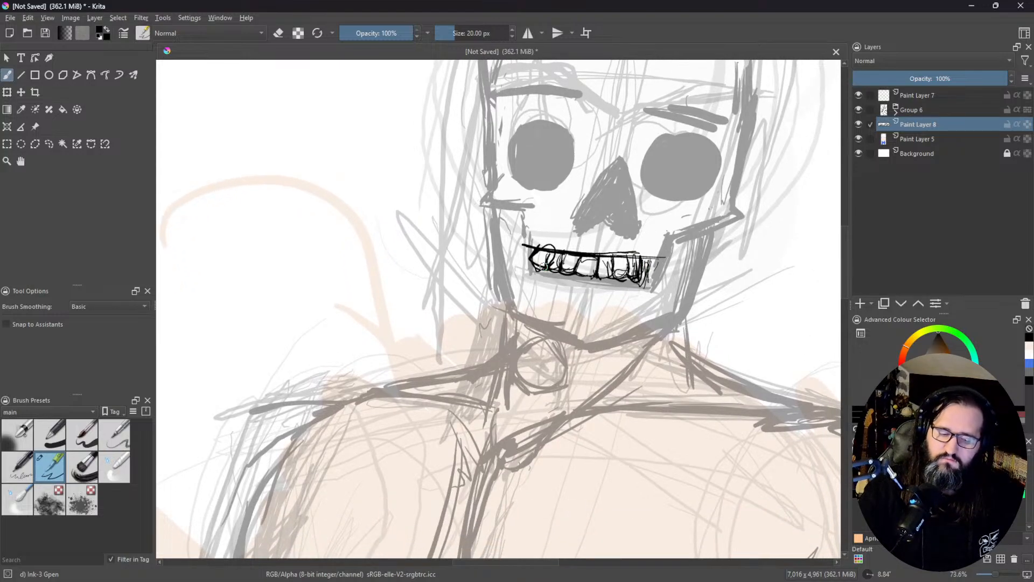
drag(550, 252, 543, 278)
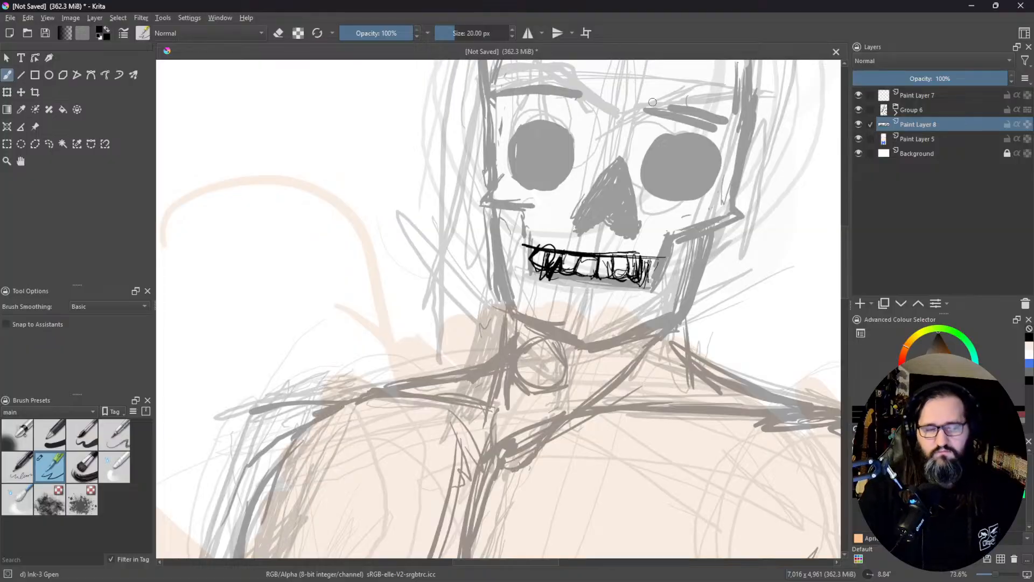
Step: Lower the teeth sketch layer's opacity to 39% and add a paint layer above it
drag(624, 364, 602, 341)
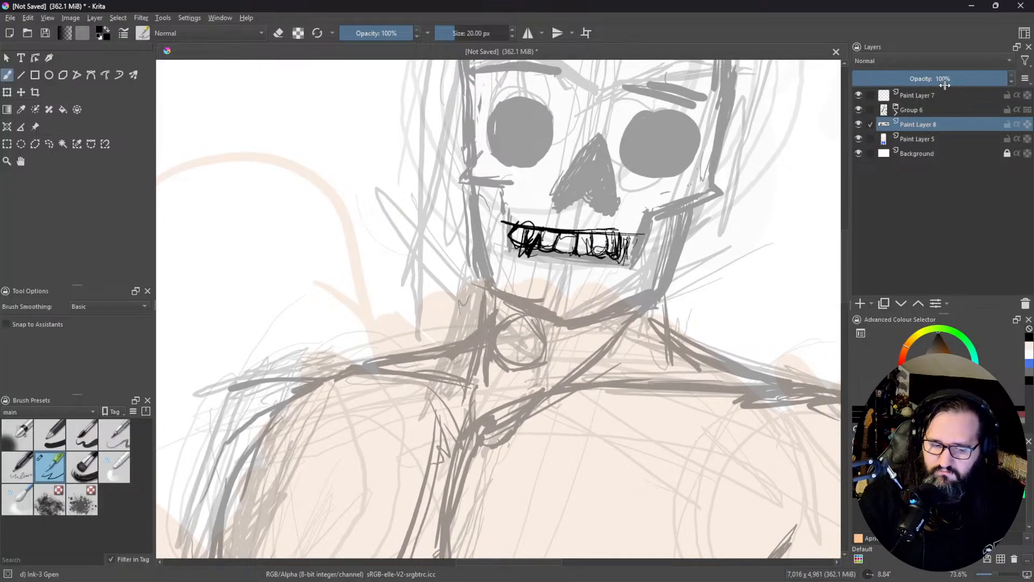
drag(926, 84, 913, 82)
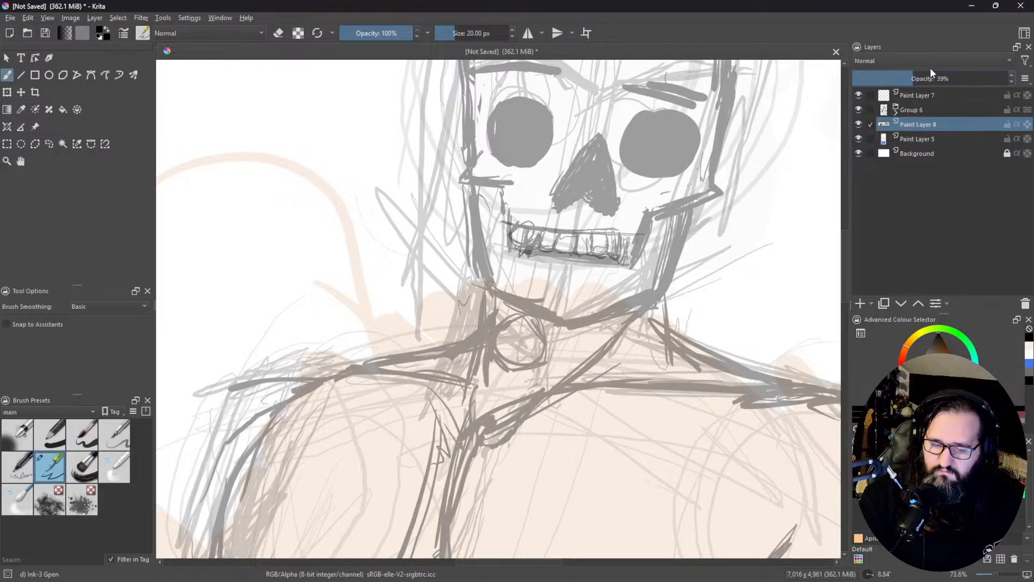
click(860, 303)
Step: Ink the skull outline from the viewer's-left jaw over the crown, add the cheekbone point, and erase the line crossing it
mouse_move(616, 129)
mouse_down()
mouse_move(587, 191)
mouse_move(579, 260)
mouse_up()
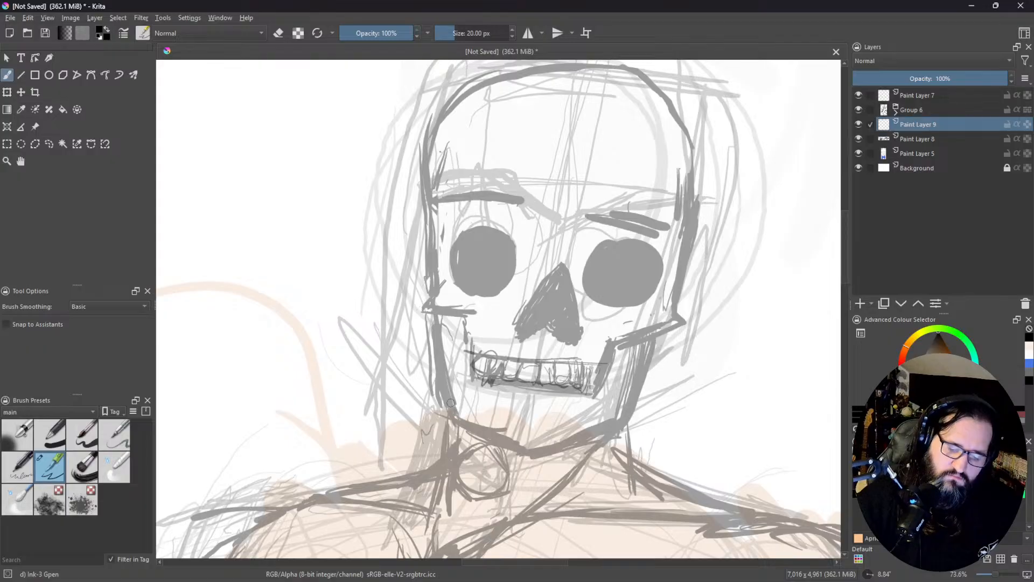
mouse_move(457, 419)
mouse_down()
mouse_move(433, 169)
mouse_move(451, 129)
mouse_move(490, 87)
mouse_move(540, 69)
mouse_move(611, 75)
mouse_move(635, 92)
mouse_up()
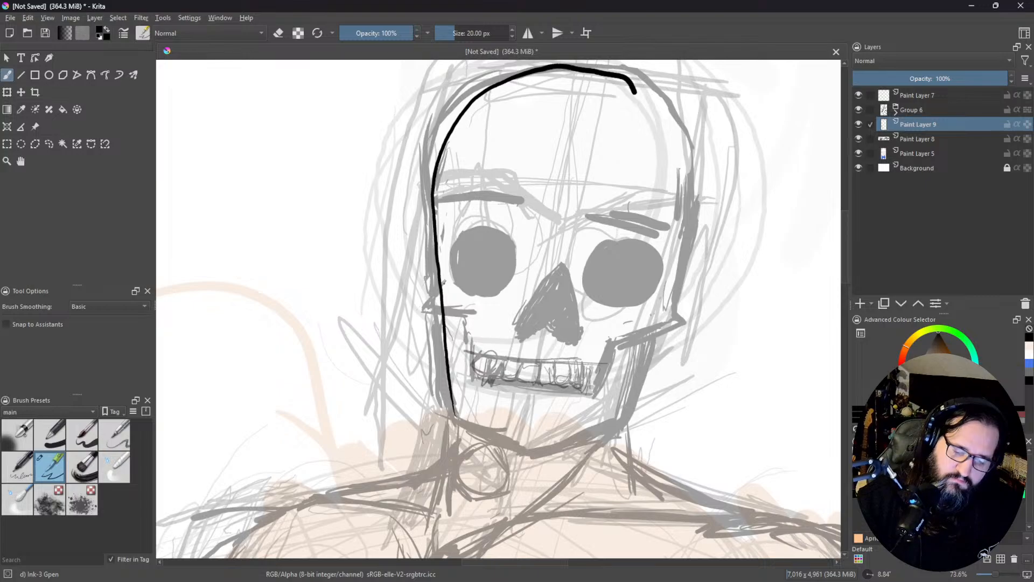
mouse_move(445, 284)
mouse_down()
mouse_move(431, 311)
mouse_move(463, 311)
mouse_up()
key(ctrl+z)
key(ctrl+z)
mouse_move(428, 303)
mouse_down()
mouse_move(463, 311)
mouse_move(470, 333)
mouse_up()
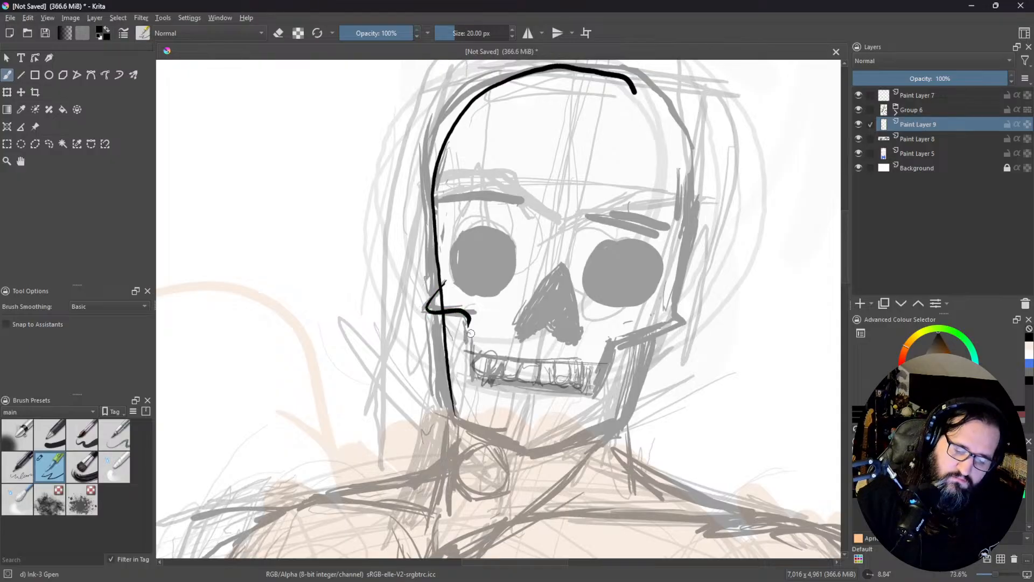
key(e)
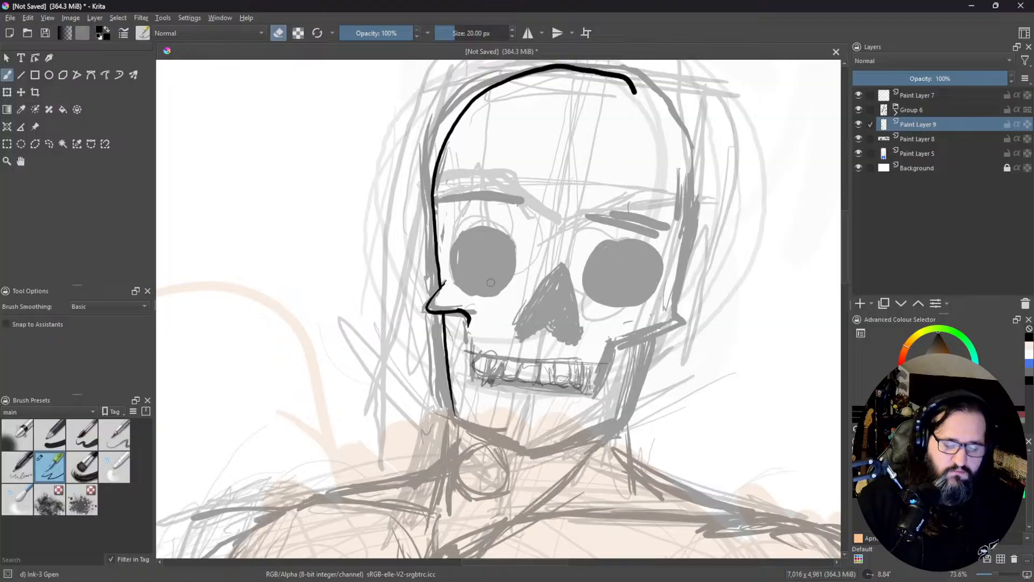
key(e)
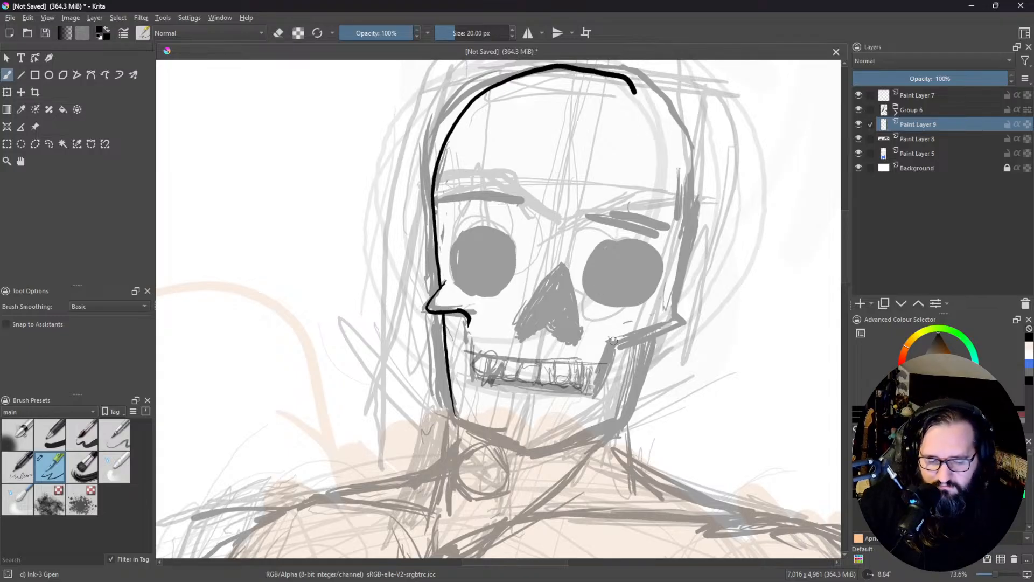
Step: Ink the viewer's-right cheekbone, short marks at the inner brows, and the side of the skull up to the crown
mouse_move(617, 337)
mouse_down()
mouse_move(661, 325)
mouse_move(643, 305)
mouse_move(646, 316)
mouse_up()
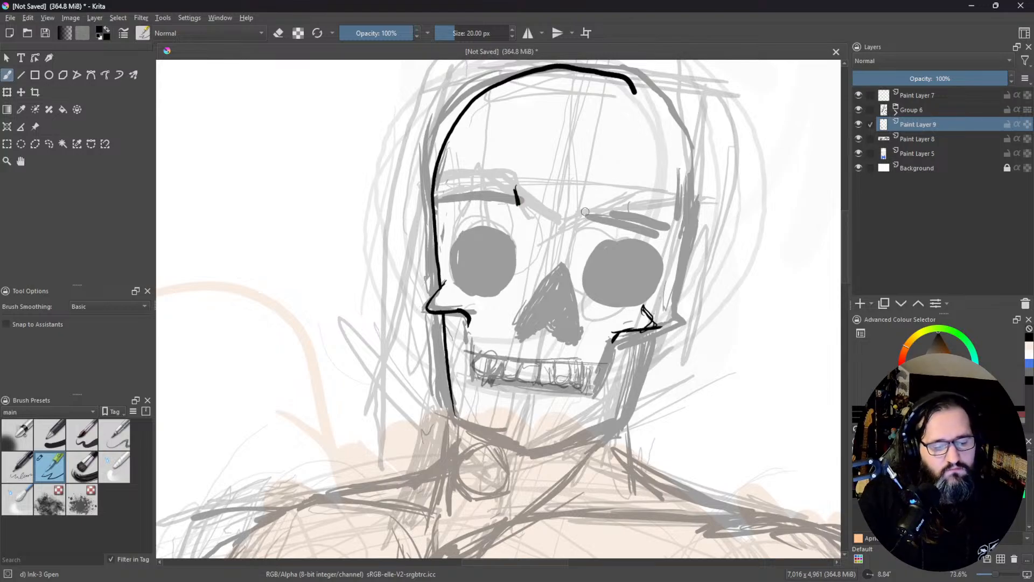
drag(591, 195, 583, 211)
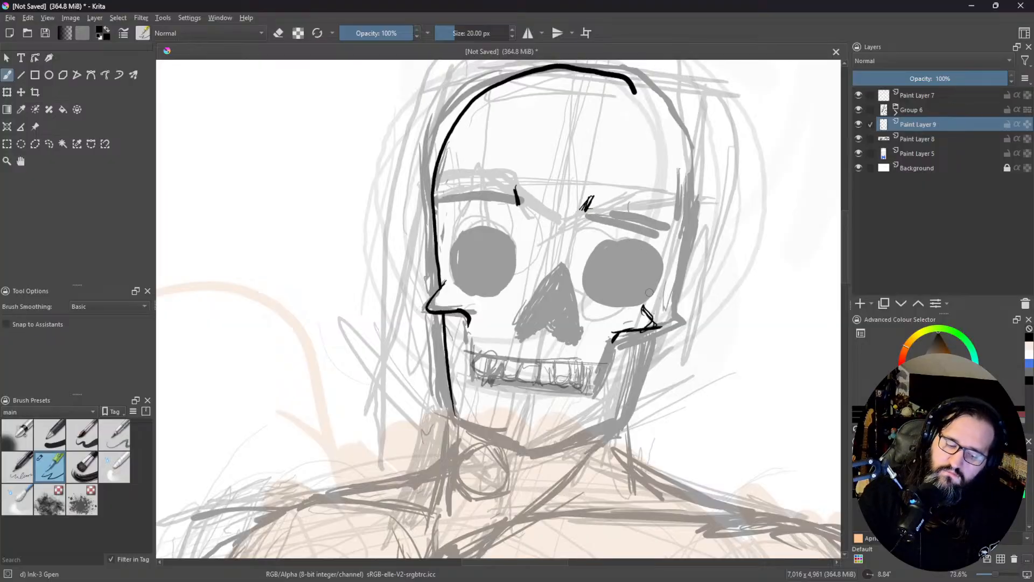
drag(657, 322, 683, 235)
drag(681, 272, 676, 166)
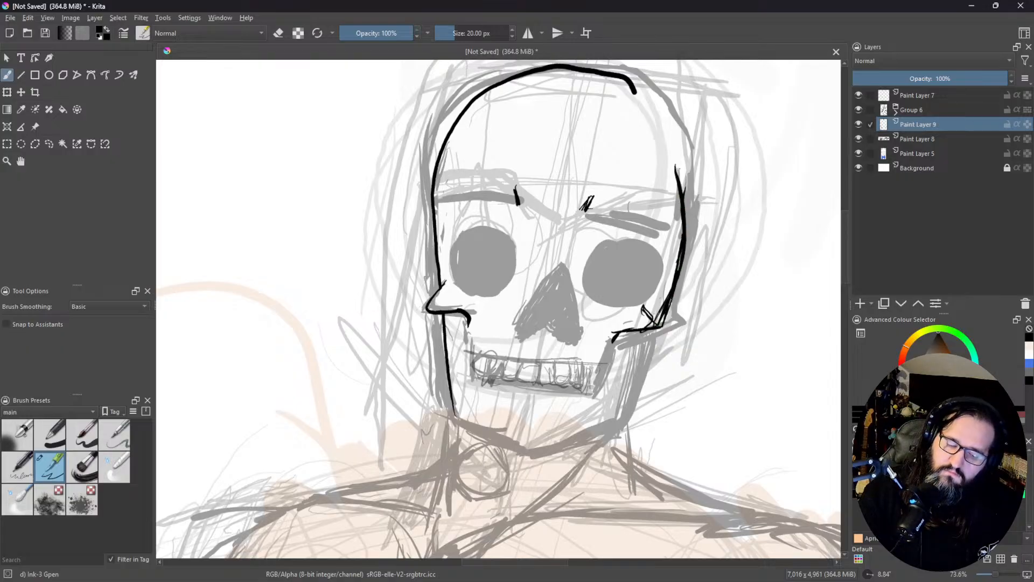
drag(680, 204, 661, 141)
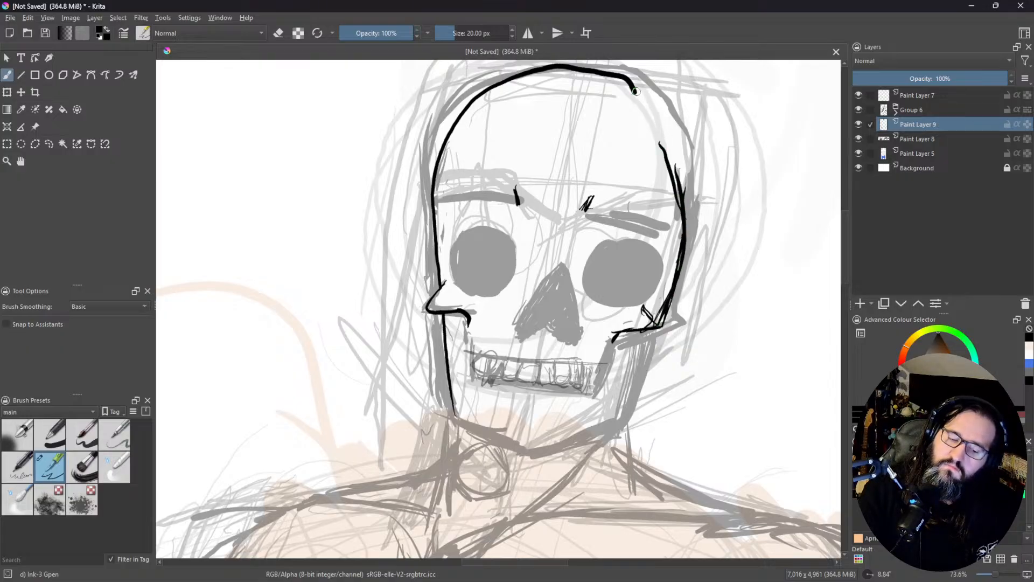
drag(631, 83, 674, 141)
drag(649, 104, 671, 159)
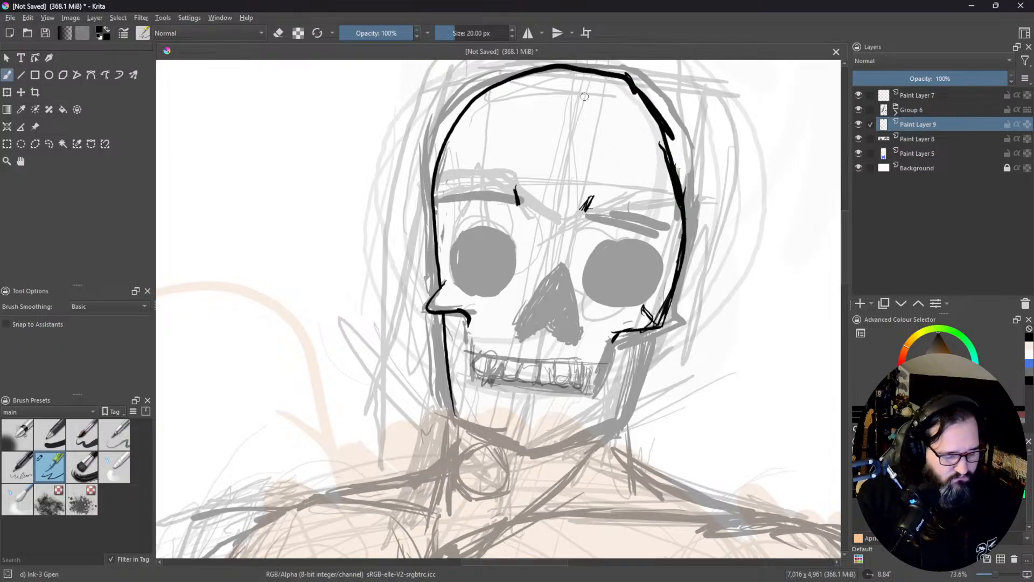
Step: Erase the rough overlaps along the viewer's-right side of the cranium to thin and smooth its outline
drag(592, 108, 483, 78)
key(e)
drag(572, 135, 583, 215)
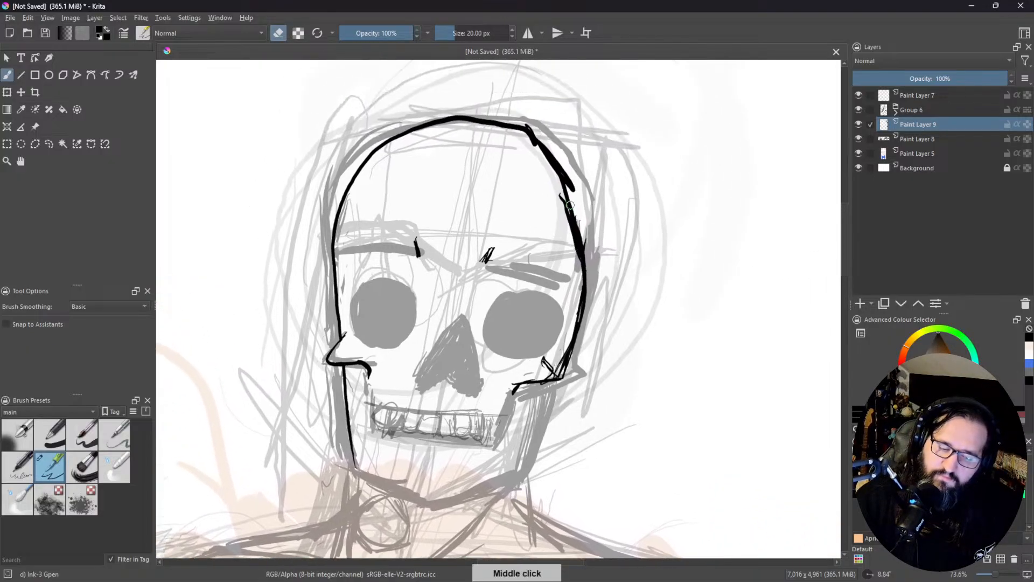
drag(562, 170, 579, 197)
drag(550, 151, 573, 189)
mouse_move(521, 124)
mouse_down()
mouse_move(566, 175)
mouse_move(519, 143)
mouse_move(526, 136)
mouse_move(542, 155)
mouse_move(600, 264)
mouse_up()
key(e)
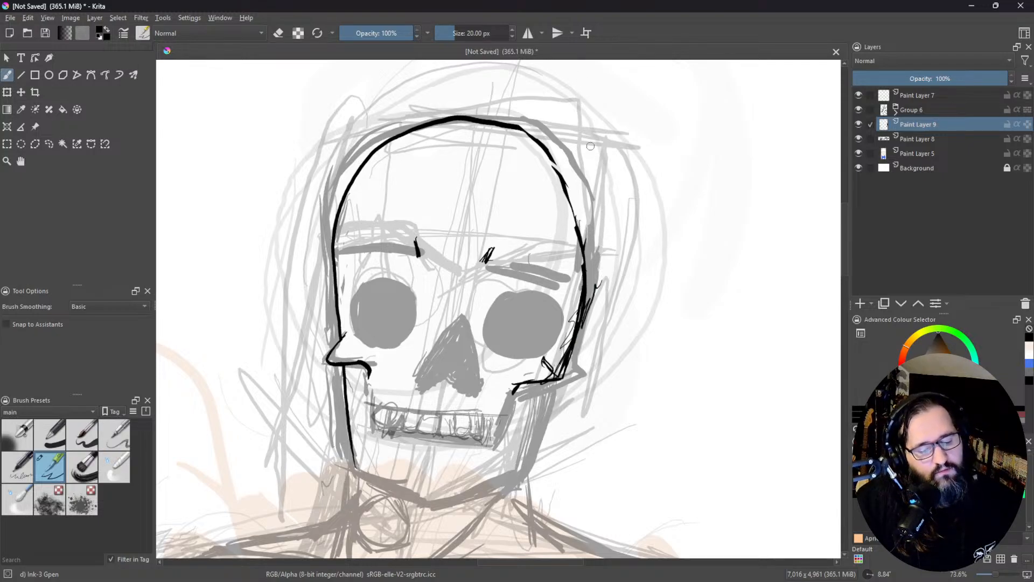
Step: Re-ink the viewer's-right curve of the cranium farther outward and erase the old inner line
drag(525, 132, 575, 163)
mouse_move(520, 127)
mouse_down()
mouse_move(568, 155)
mouse_move(594, 217)
mouse_up()
mouse_move(577, 175)
mouse_down()
mouse_move(581, 282)
mouse_move(581, 207)
mouse_move(579, 250)
mouse_move(561, 171)
mouse_move(570, 180)
mouse_move(559, 161)
mouse_up()
key(e)
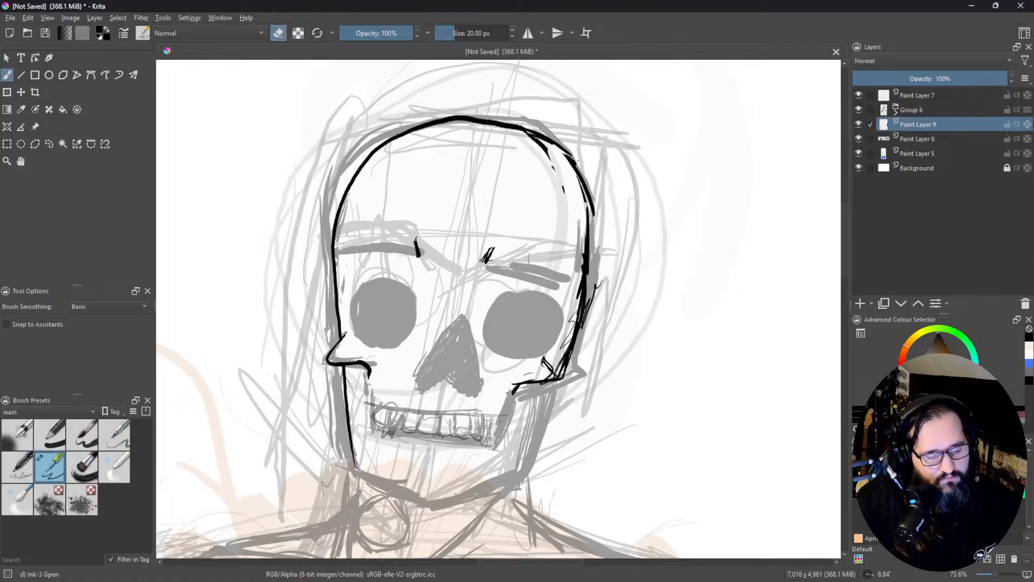
middle_click(548, 191)
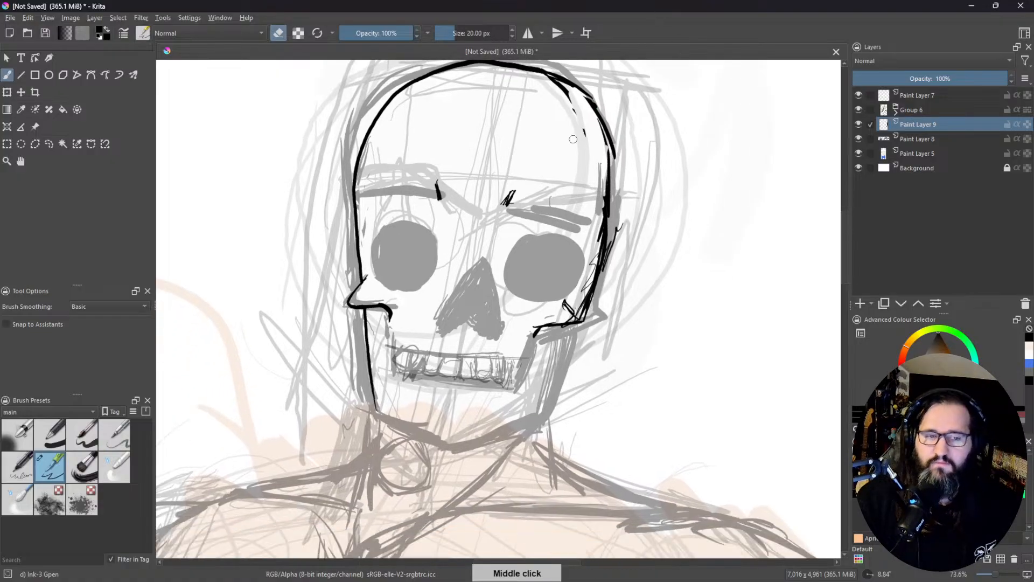
key(ctrl+w)
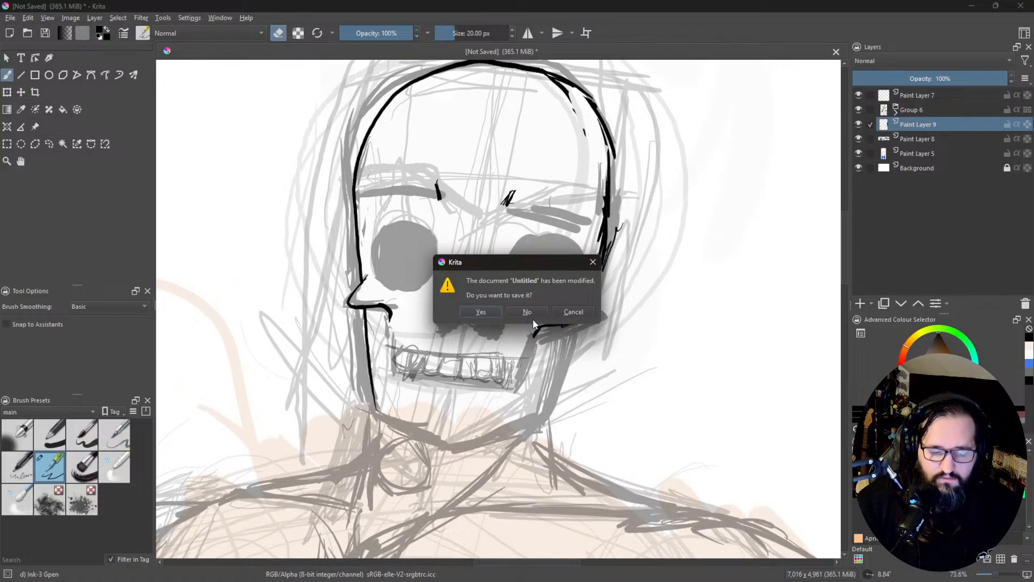
click(575, 312)
Step: Ink the outline of the eye socket on the viewer's right and erase the excess along its inner edge
middle_click(538, 232)
drag(570, 239, 492, 7)
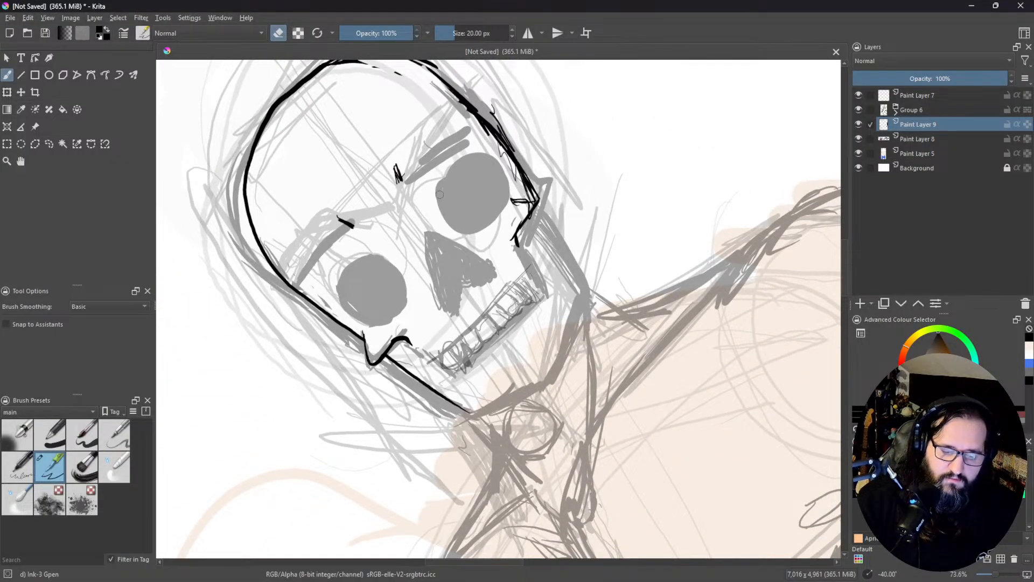
key(e)
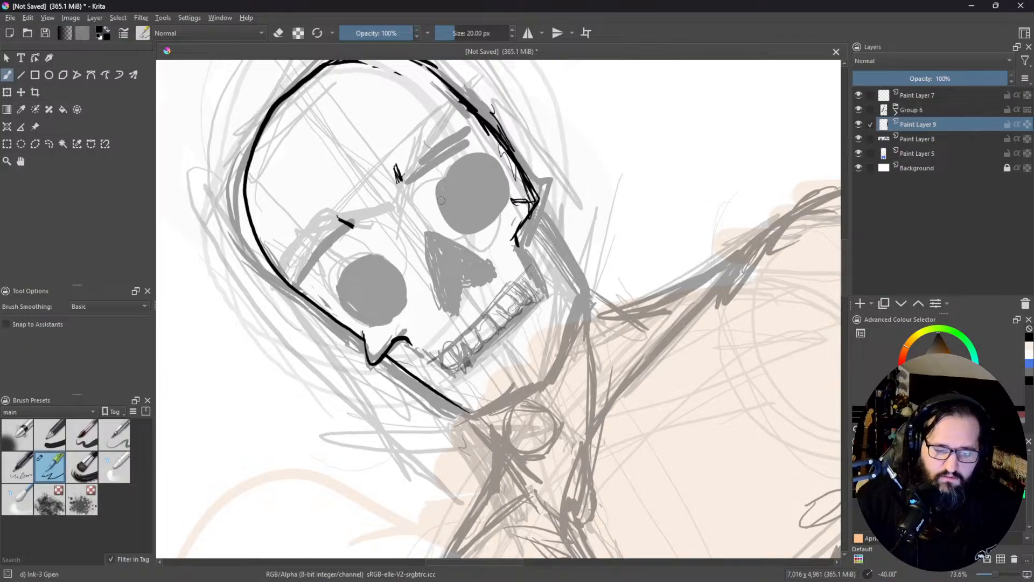
mouse_move(439, 207)
mouse_down()
mouse_move(439, 185)
mouse_move(479, 155)
mouse_move(507, 179)
mouse_move(510, 199)
mouse_move(485, 226)
mouse_move(457, 230)
mouse_move(442, 189)
mouse_up()
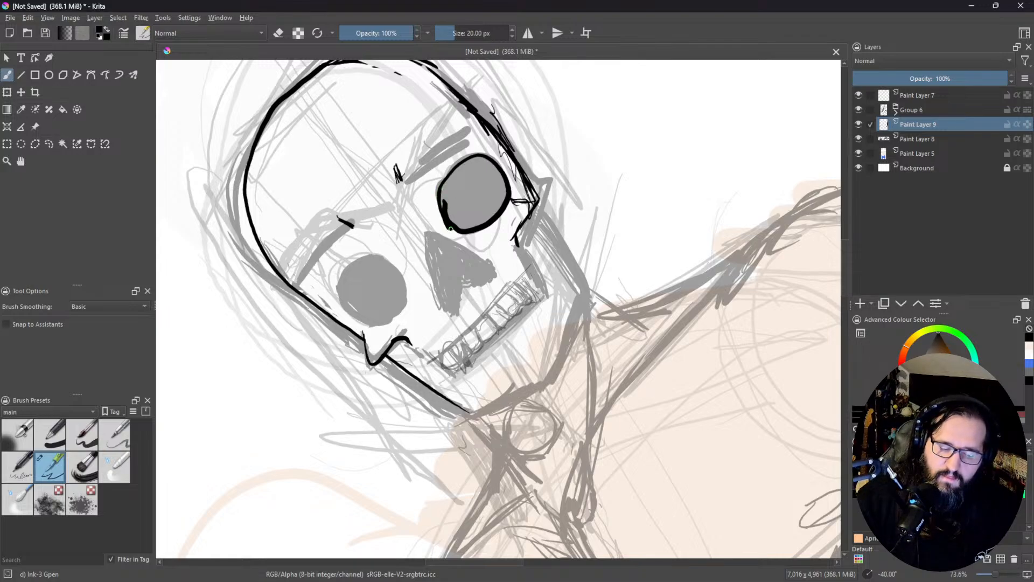
key(e)
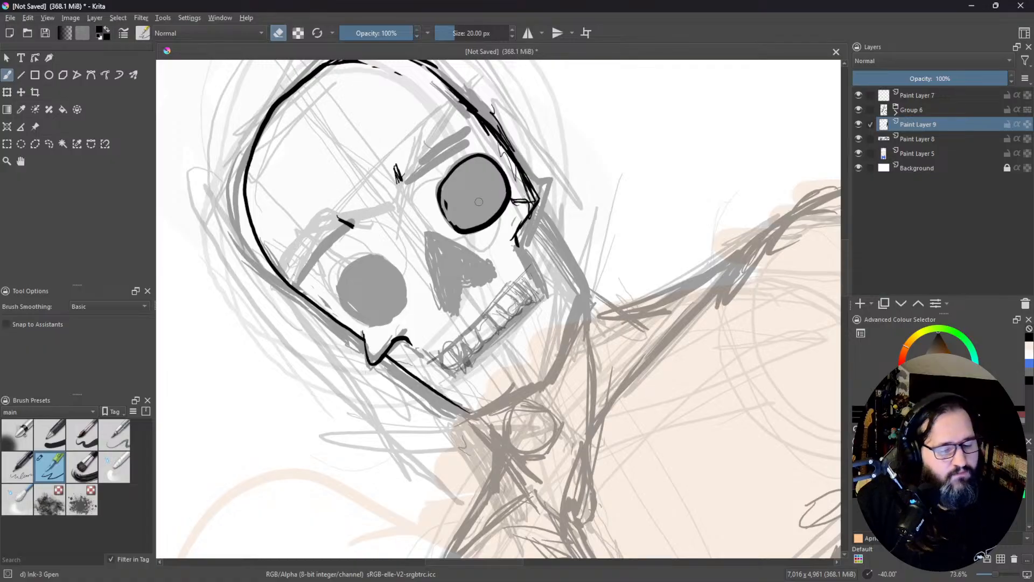
Step: Thicken the outline of the eye socket on the viewer's right and erase the stray marks inside its edge
key(e)
drag(446, 198, 455, 233)
key(e)
key(e)
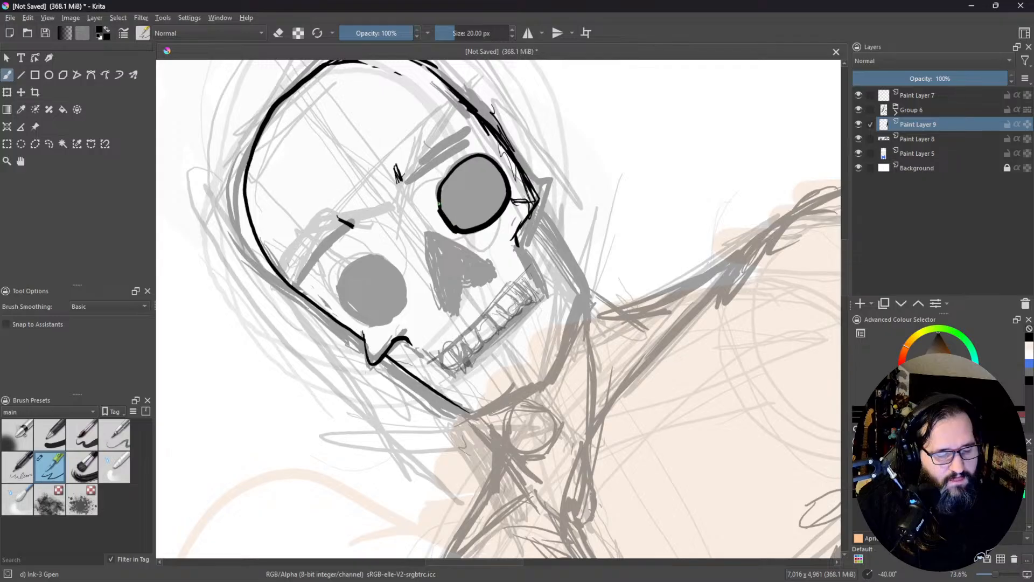
mouse_move(439, 187)
mouse_down()
mouse_move(453, 166)
mouse_move(441, 183)
mouse_move(471, 153)
mouse_up()
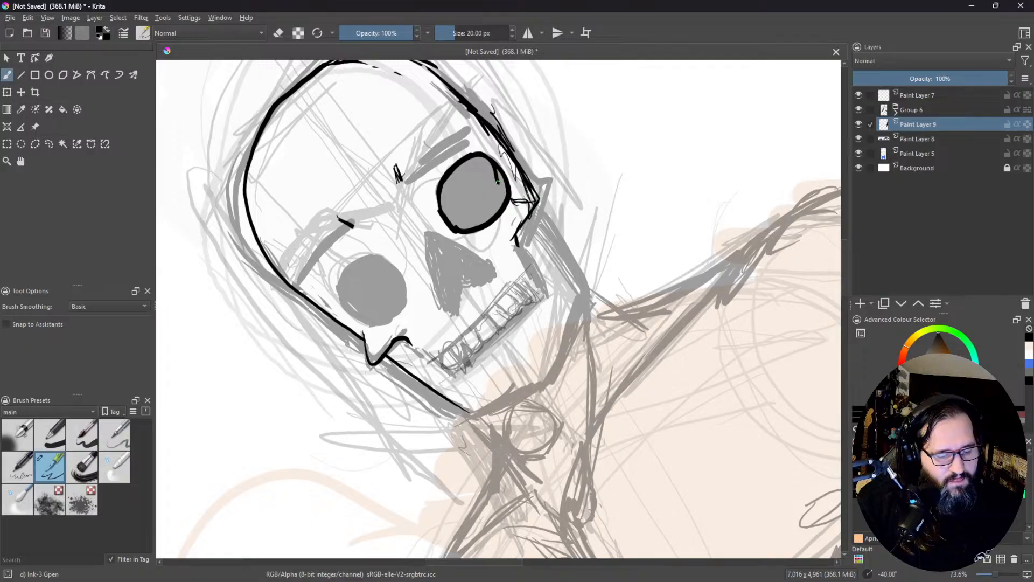
key(e)
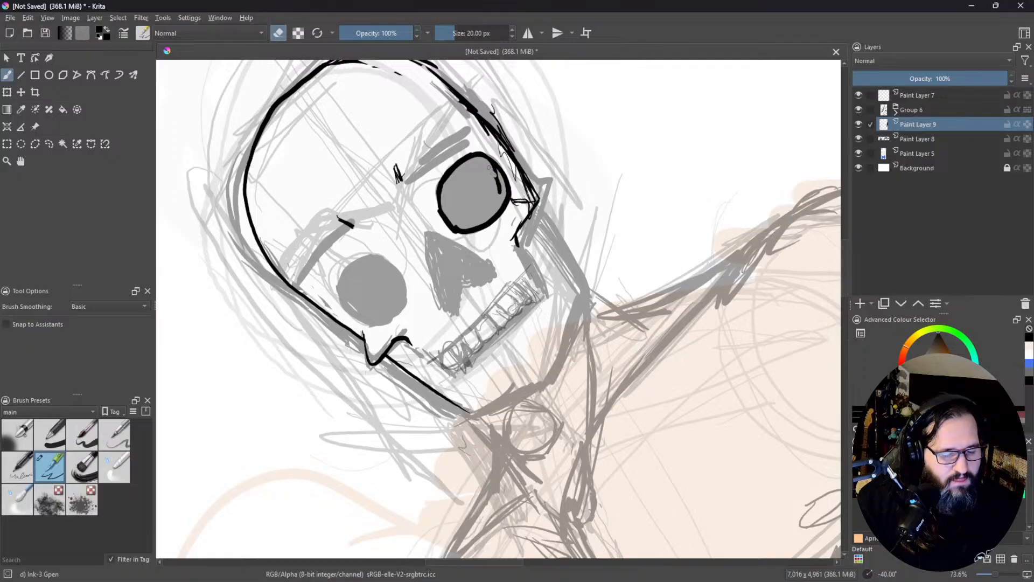
mouse_move(494, 171)
mouse_down()
mouse_move(496, 192)
mouse_move(500, 184)
mouse_up()
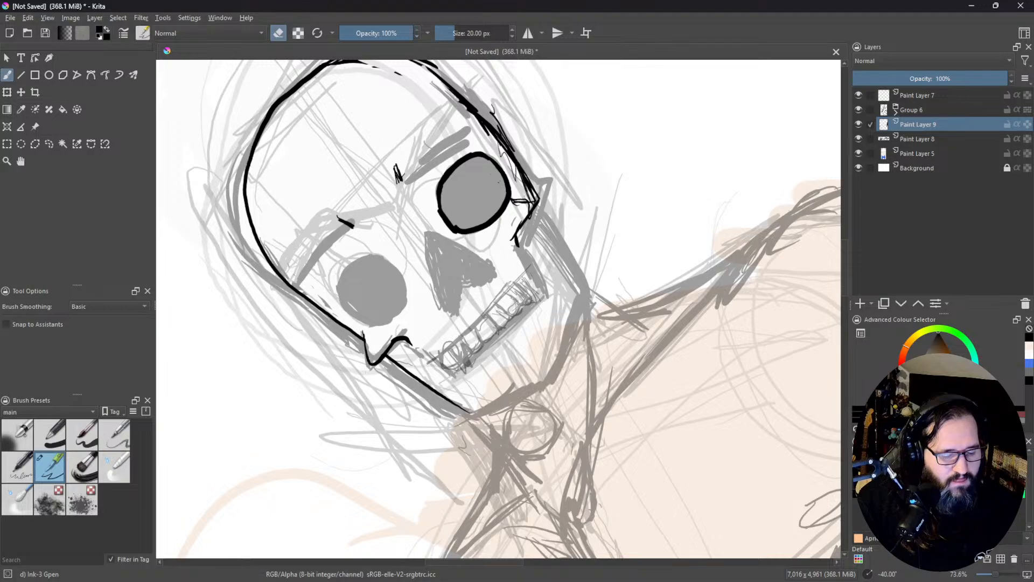
Step: Ink a rounded outline around the eye socket on the viewer's left
drag(409, 200, 477, 157)
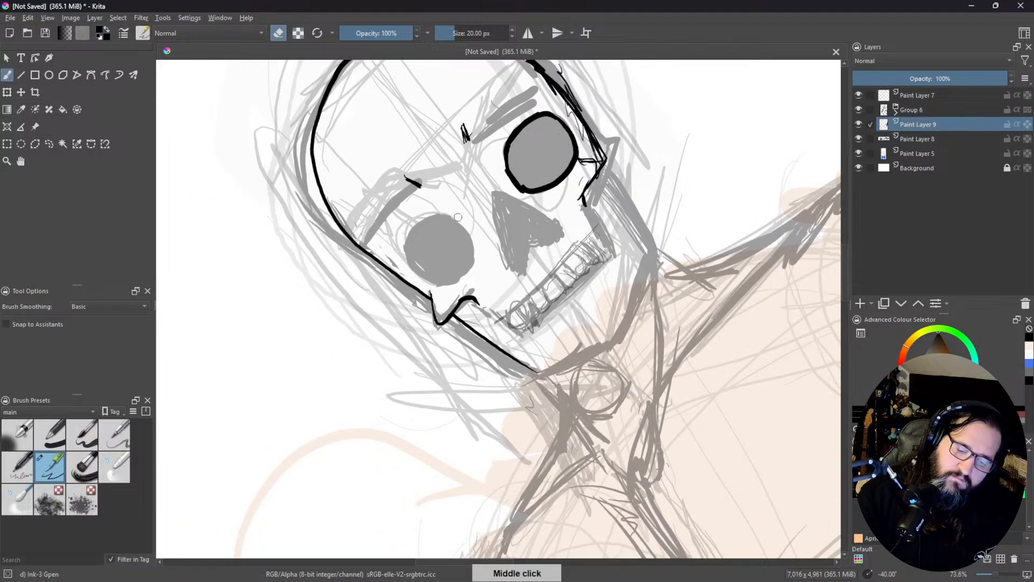
key(e)
mouse_move(459, 214)
mouse_down()
mouse_move(408, 241)
mouse_move(419, 271)
mouse_move(451, 280)
mouse_move(476, 241)
mouse_move(455, 214)
mouse_move(430, 218)
mouse_up()
Step: Ink the outline of the nose cavity with a notched lower edge and a pointed top
drag(577, 155, 686, 248)
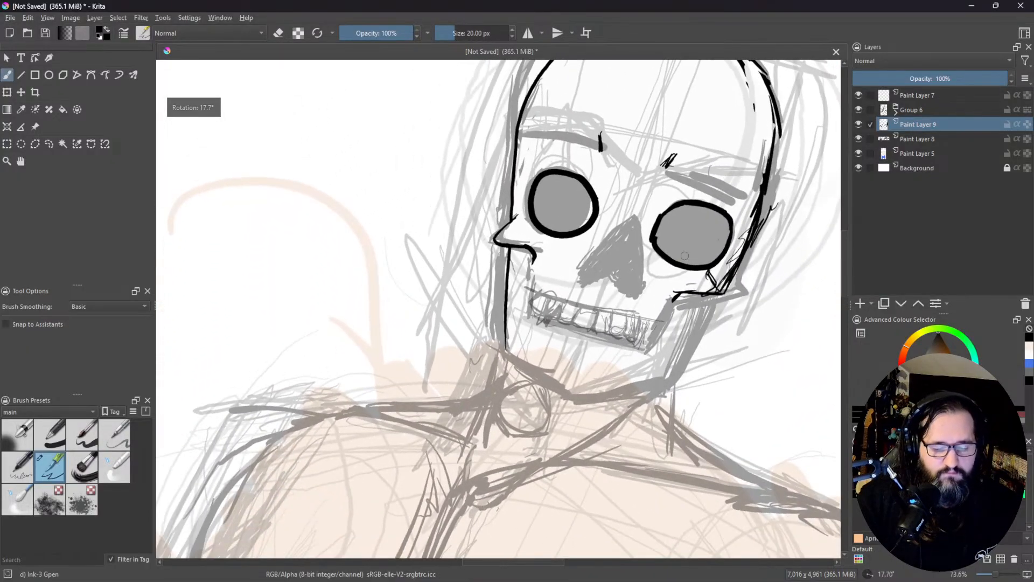
mouse_move(578, 263)
mouse_down()
mouse_move(591, 290)
mouse_move(605, 275)
mouse_up()
mouse_move(588, 289)
mouse_down()
mouse_move(613, 274)
mouse_move(622, 292)
mouse_up()
mouse_move(614, 279)
mouse_down()
mouse_move(625, 293)
mouse_move(650, 285)
mouse_up()
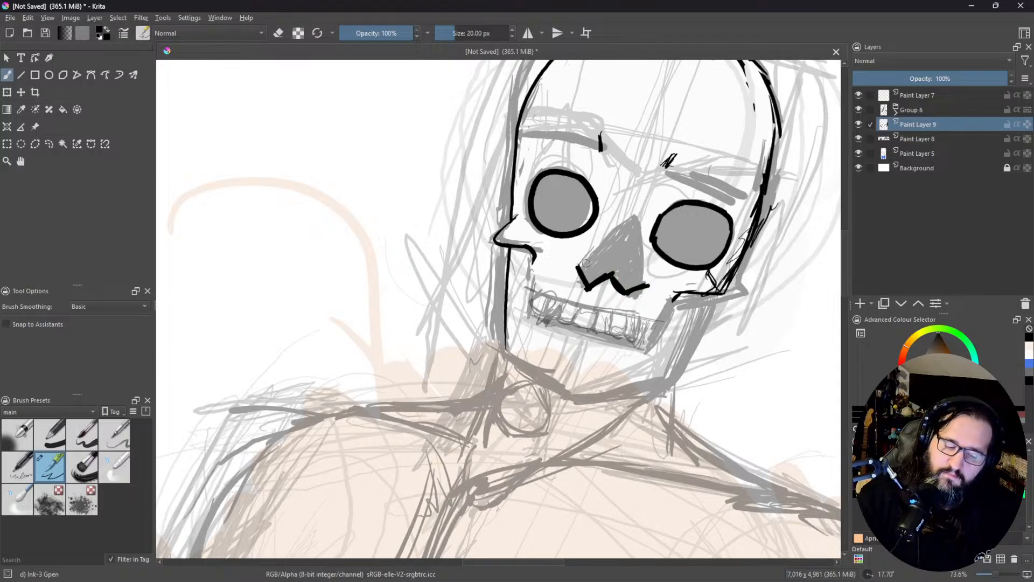
mouse_move(579, 265)
mouse_down()
mouse_move(635, 220)
mouse_move(646, 287)
mouse_move(630, 280)
mouse_up()
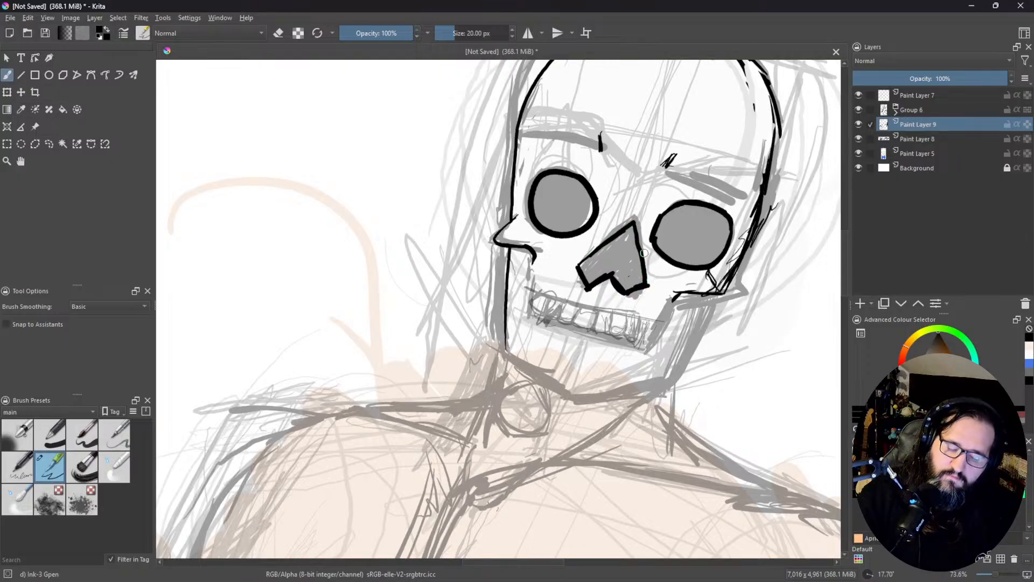
Step: Fill the nose cavity and both eye sockets with solid black
middle_click(606, 157)
drag(606, 158, 530, 155)
drag(561, 188, 537, 281)
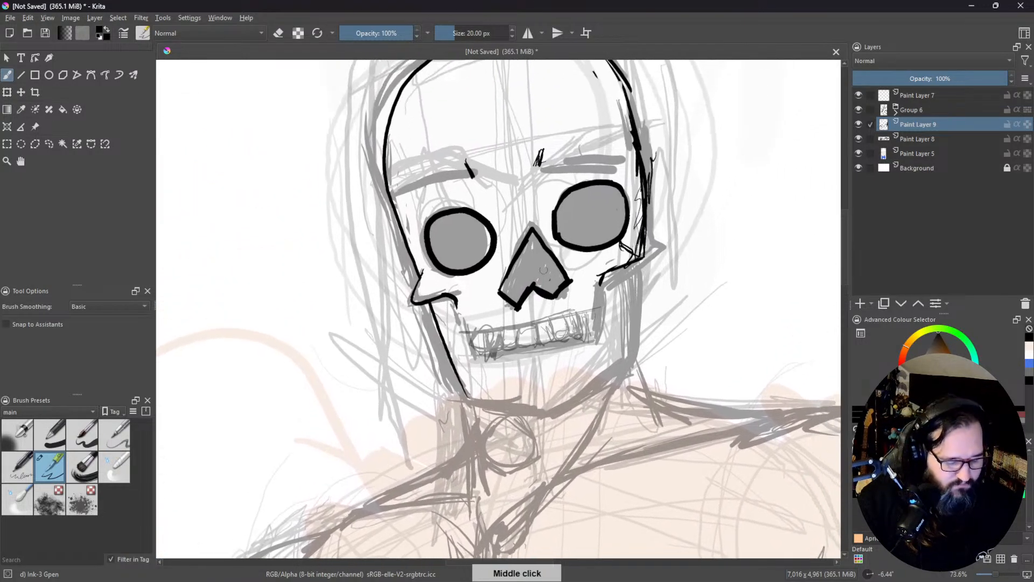
key(f)
click(541, 273)
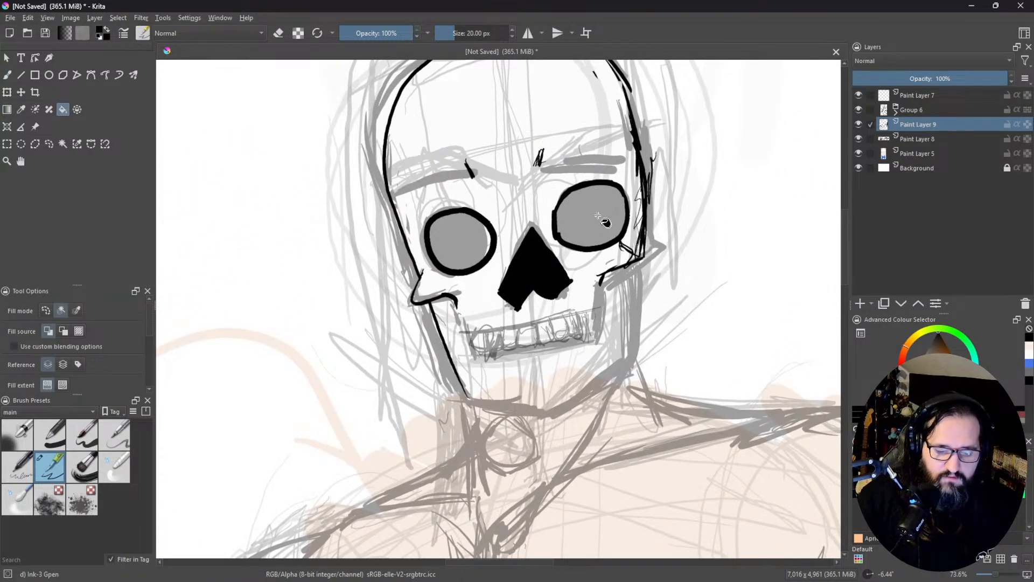
click(588, 234)
click(466, 243)
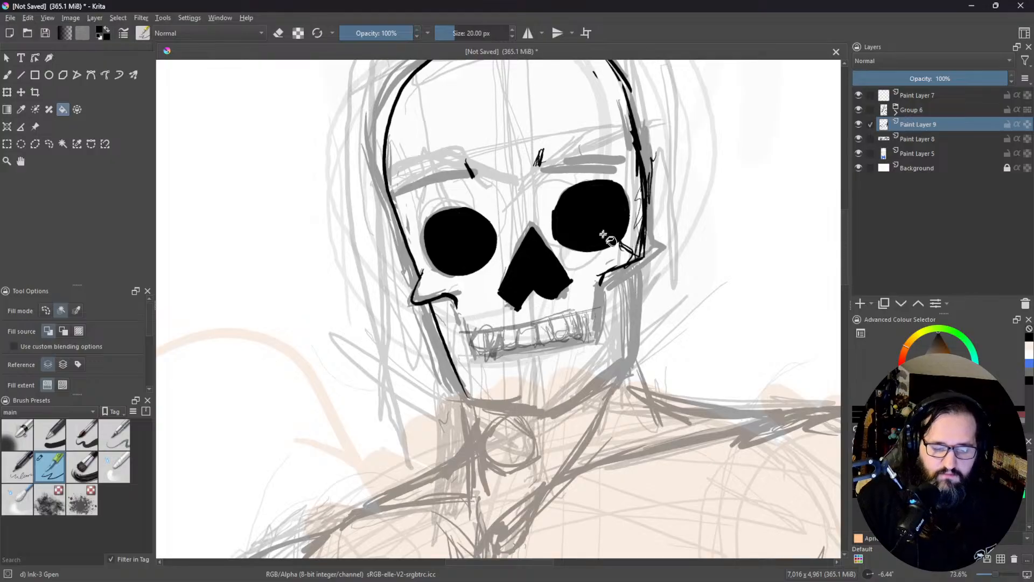
Step: Ink the sides of the upper jaw from both cheekbones down to the row of teeth
drag(603, 238, 618, 149)
key(b)
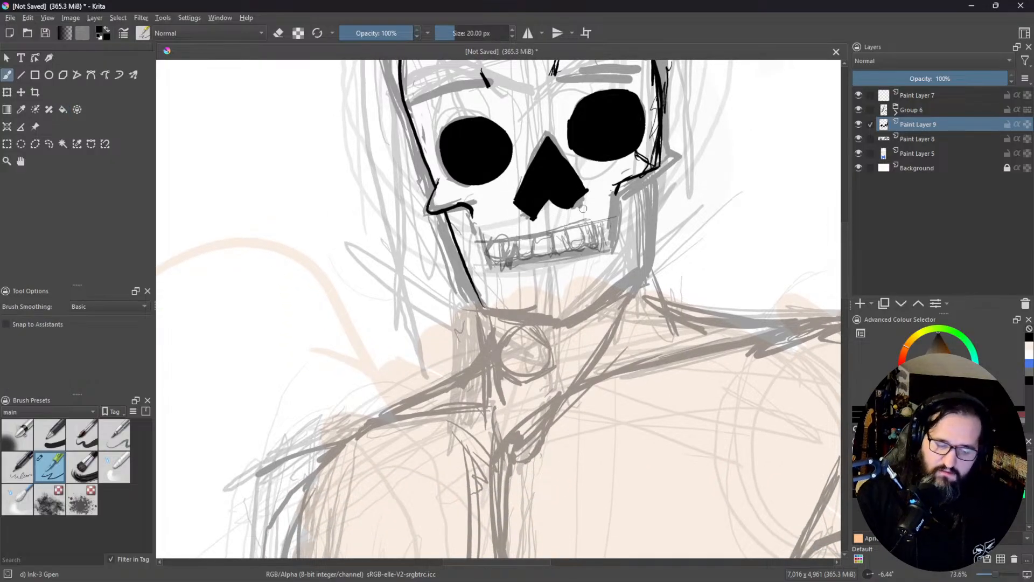
mouse_move(471, 214)
mouse_down()
mouse_move(479, 245)
mouse_move(491, 243)
mouse_up()
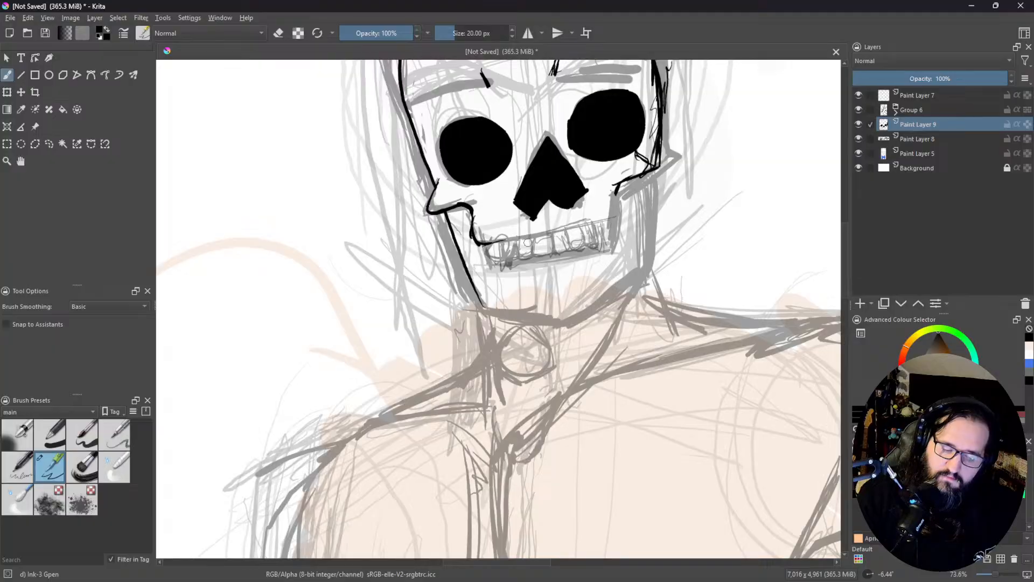
mouse_move(621, 199)
mouse_down()
mouse_move(628, 221)
mouse_move(613, 221)
mouse_move(633, 202)
mouse_up()
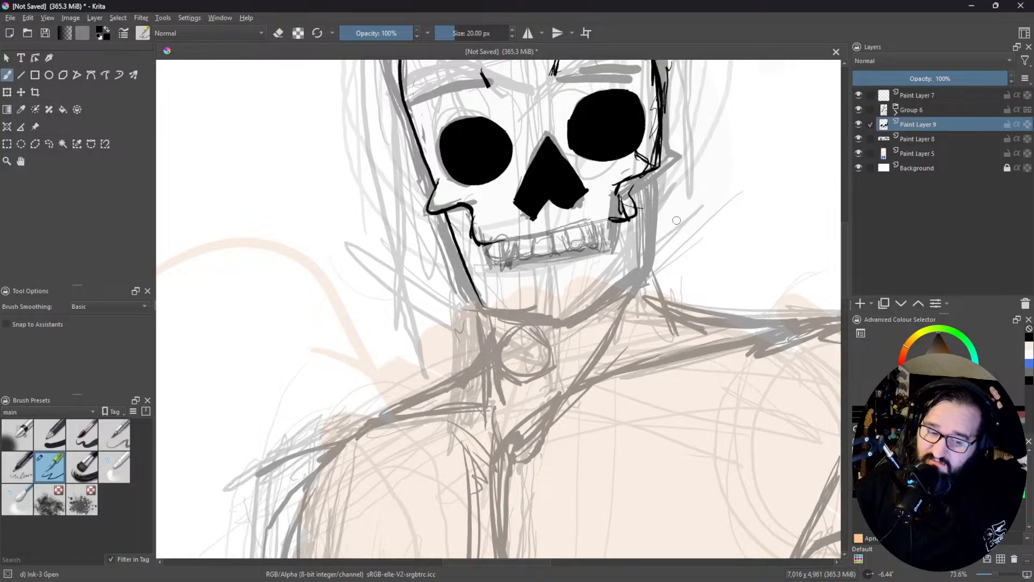
Step: Ink the jawline down the viewer's-right side and across the chin to the viewer's-left jaw corner
drag(642, 176, 649, 244)
drag(647, 195, 647, 271)
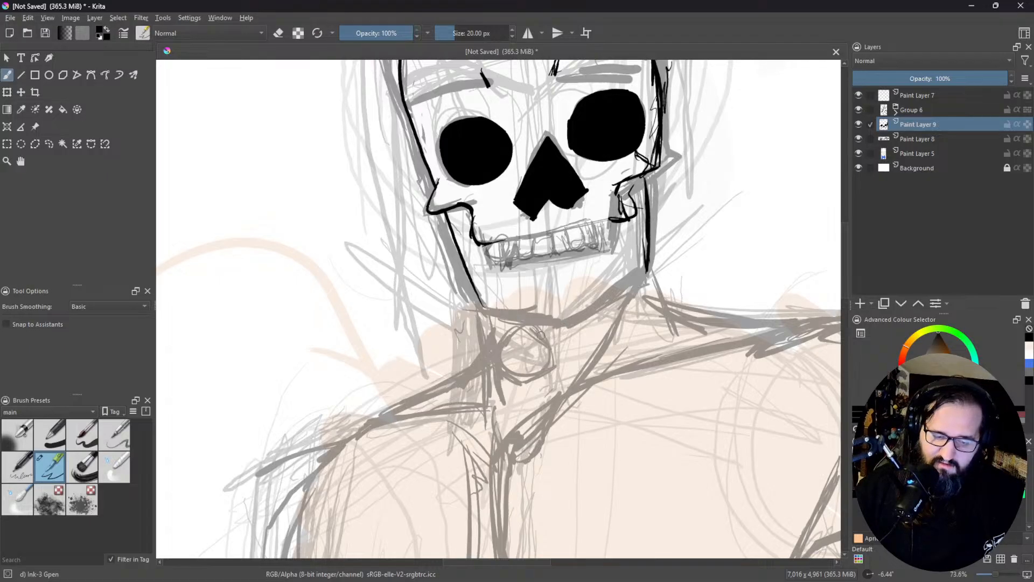
mouse_move(552, 321)
mouse_down()
mouse_move(609, 299)
mouse_move(573, 323)
mouse_move(643, 269)
mouse_up()
mouse_move(590, 317)
mouse_down()
mouse_move(640, 277)
mouse_move(614, 293)
mouse_up()
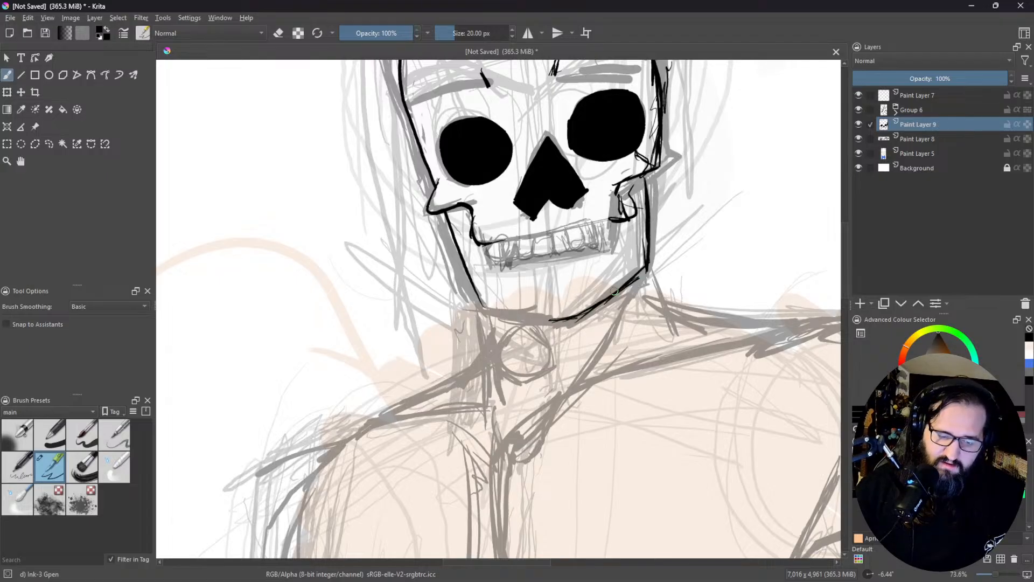
drag(689, 221, 499, 318)
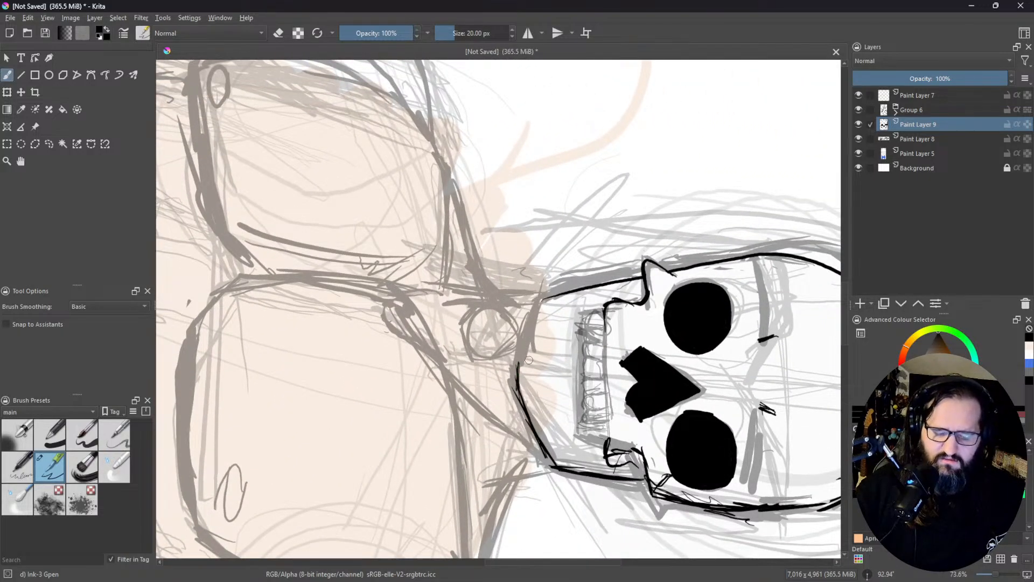
mouse_move(517, 371)
mouse_down()
mouse_move(520, 388)
mouse_move(518, 358)
mouse_move(542, 305)
mouse_up()
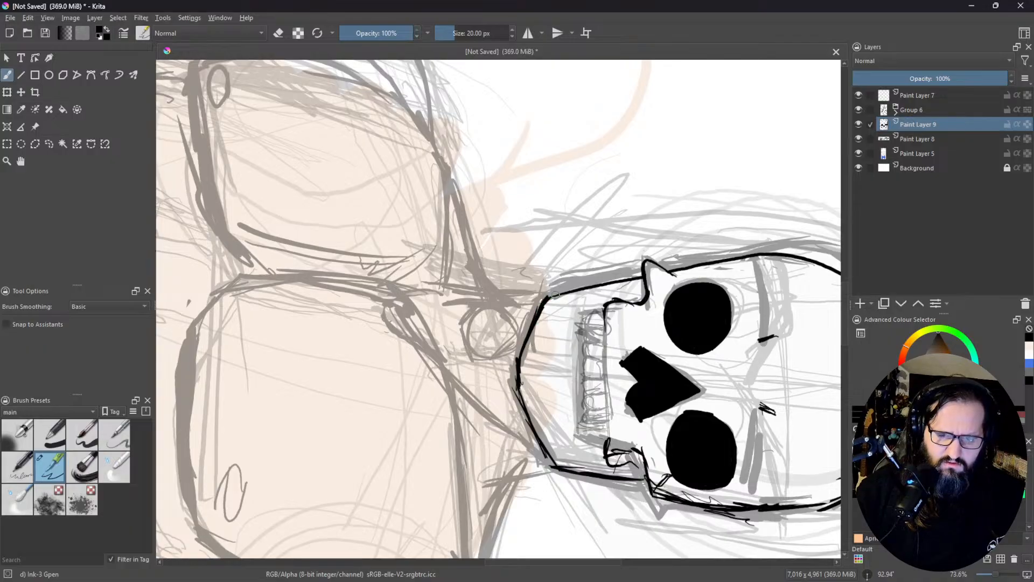
Step: Thicken the inked jawline on the viewer's-left side and from the chin up to the viewer's-right corner
drag(633, 226, 544, 105)
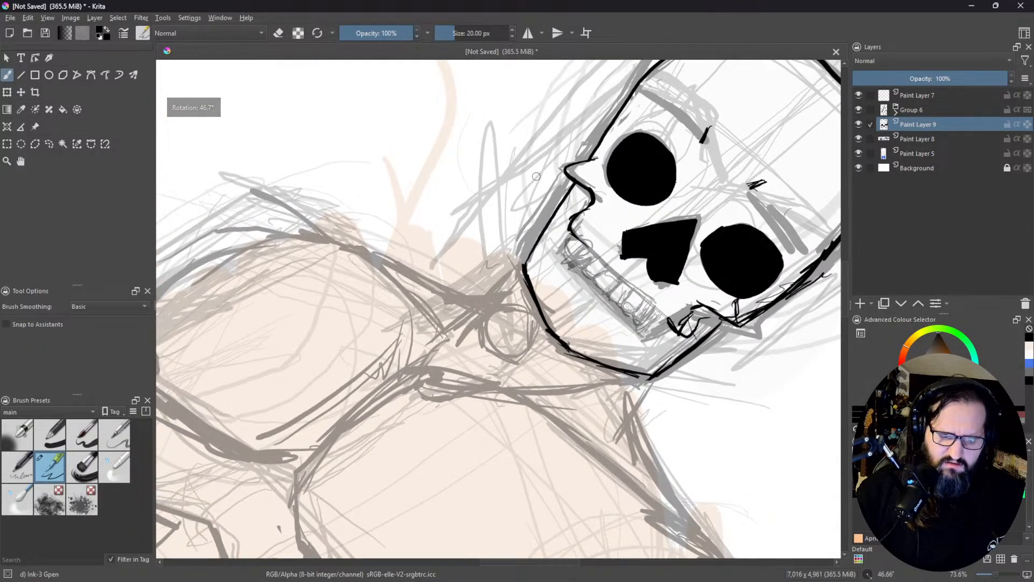
drag(525, 266, 568, 189)
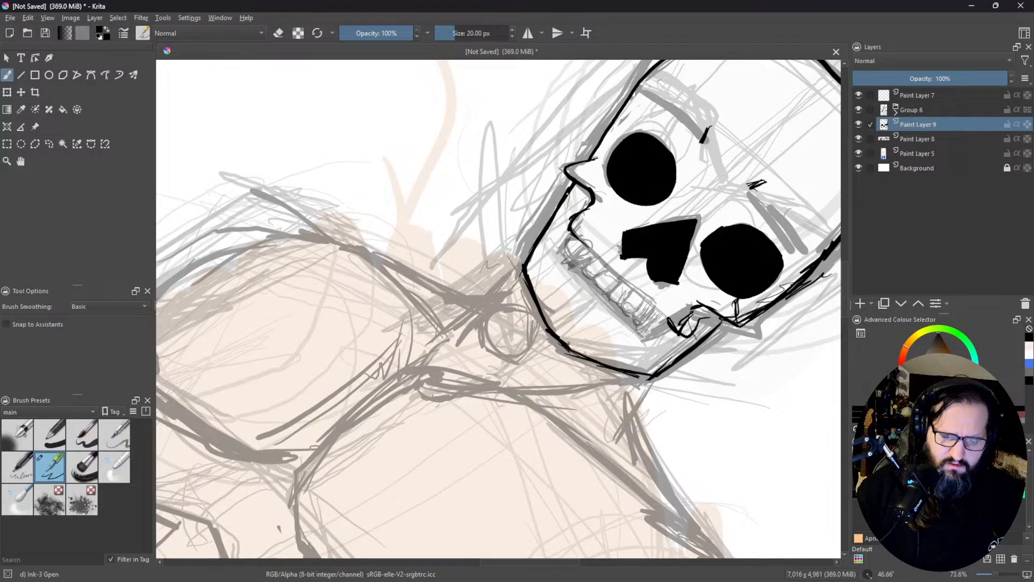
drag(530, 251, 563, 204)
mouse_move(672, 215)
mouse_down()
mouse_move(668, 134)
mouse_move(630, 44)
mouse_up()
drag(754, 220, 739, 152)
drag(740, 151, 607, 165)
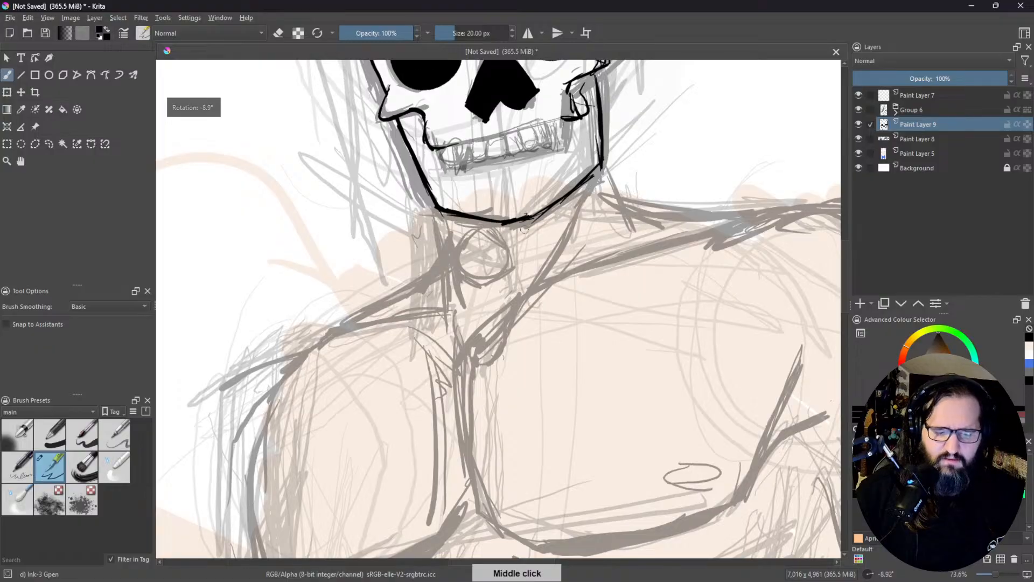
drag(531, 216, 595, 173)
drag(564, 196, 601, 163)
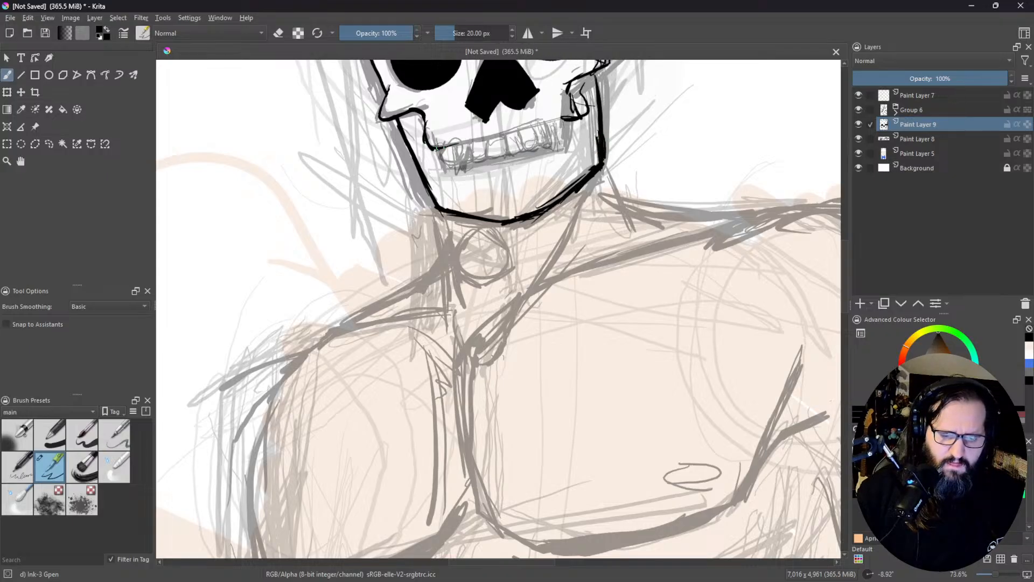
Step: Ink the mouth line along the top of the teeth and erase the rough scribble at its viewer's-right end
mouse_move(453, 143)
mouse_down()
mouse_move(559, 120)
mouse_move(544, 124)
mouse_move(569, 86)
mouse_move(575, 107)
mouse_move(561, 105)
mouse_up()
key(e)
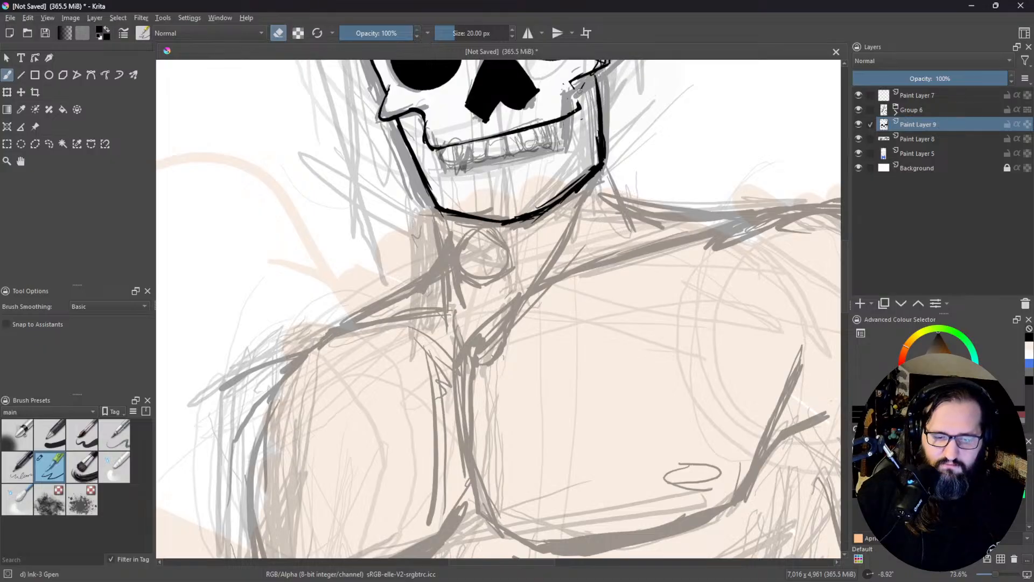
Step: Erase along the inner edge of the viewer's-right jawline and chin to thin the ink
mouse_move(598, 131)
mouse_down()
mouse_move(608, 162)
mouse_move(516, 214)
mouse_up()
drag(575, 187, 557, 201)
key(e)
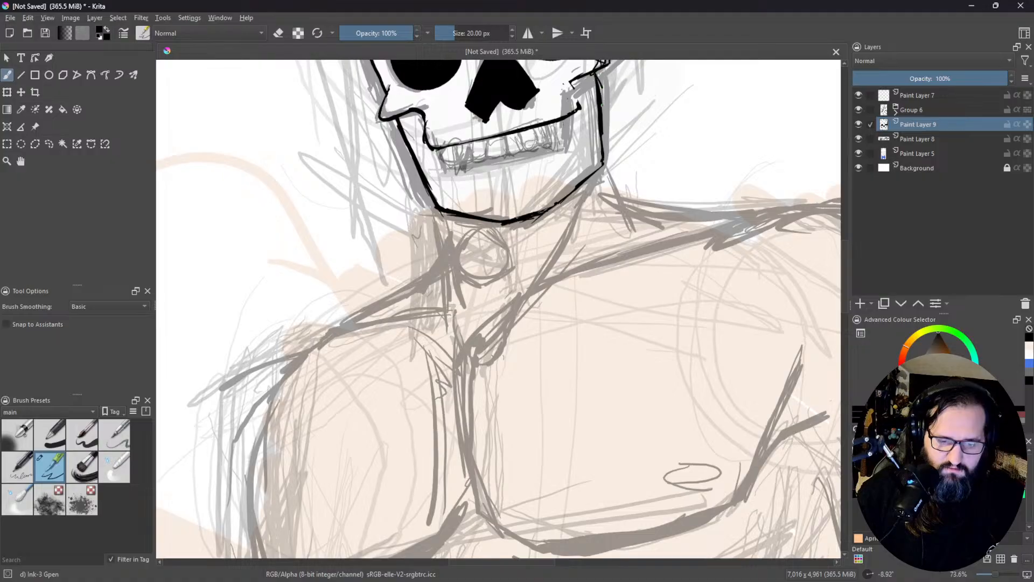
key(e)
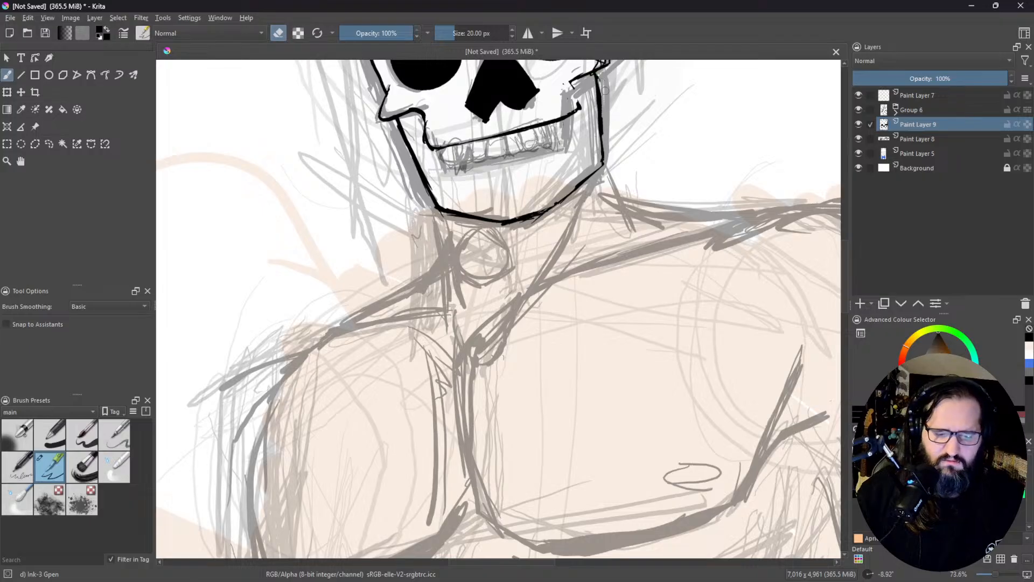
key(e)
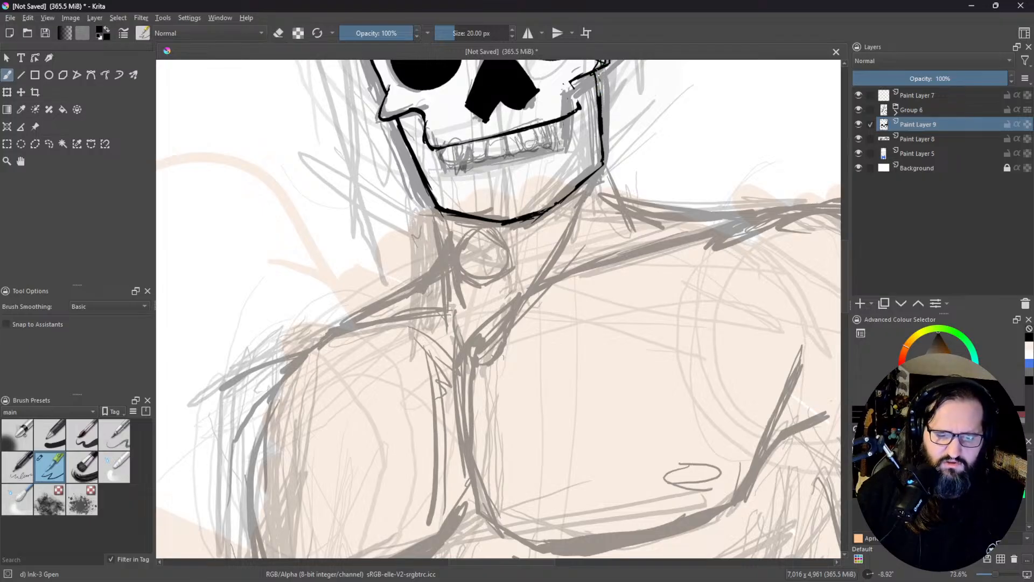
Step: Re-ink the viewer's-right jawline with heavier strokes from the cheekbone down to the chin
drag(597, 69, 599, 97)
drag(598, 70, 600, 128)
drag(599, 76, 605, 158)
drag(600, 103, 603, 165)
mouse_move(598, 127)
mouse_down()
mouse_move(601, 167)
mouse_move(571, 192)
mouse_up()
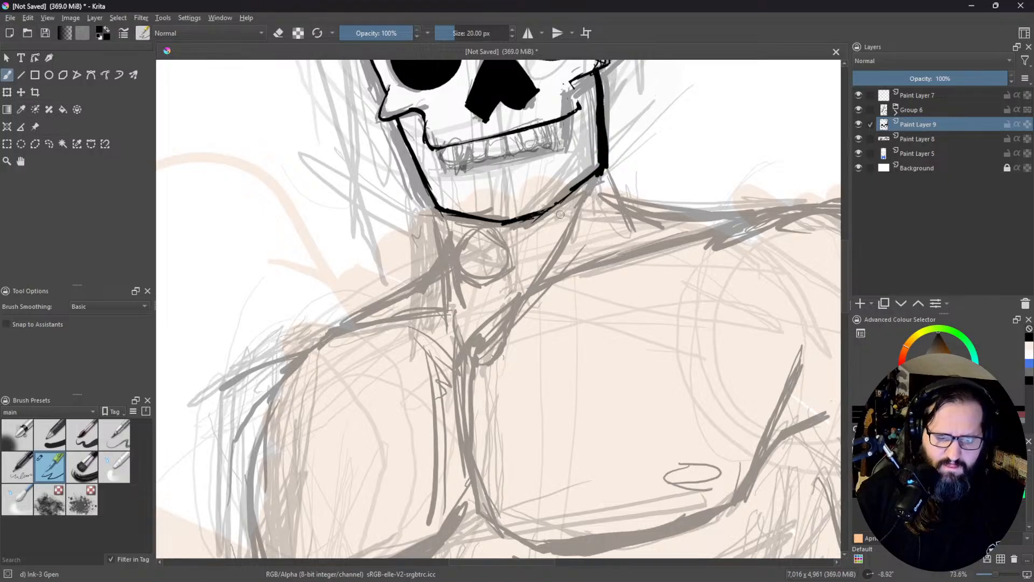
drag(524, 215, 572, 192)
mouse_move(539, 211)
mouse_down()
mouse_move(590, 179)
mouse_move(602, 154)
mouse_up()
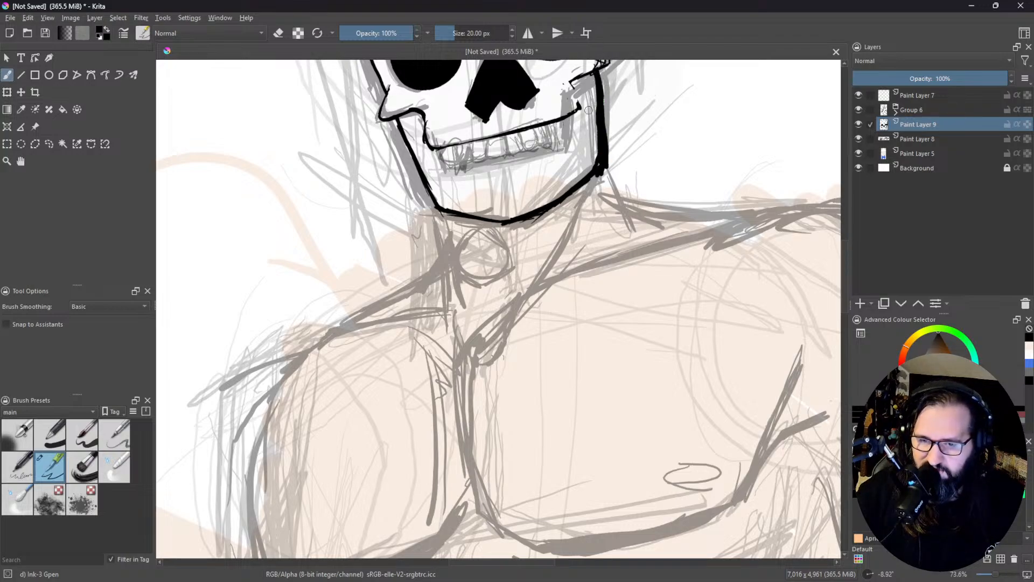
Step: Erase the inked jawline on both sides and under the chin, along with the rough cheekbone ink on the viewer's right
key(e)
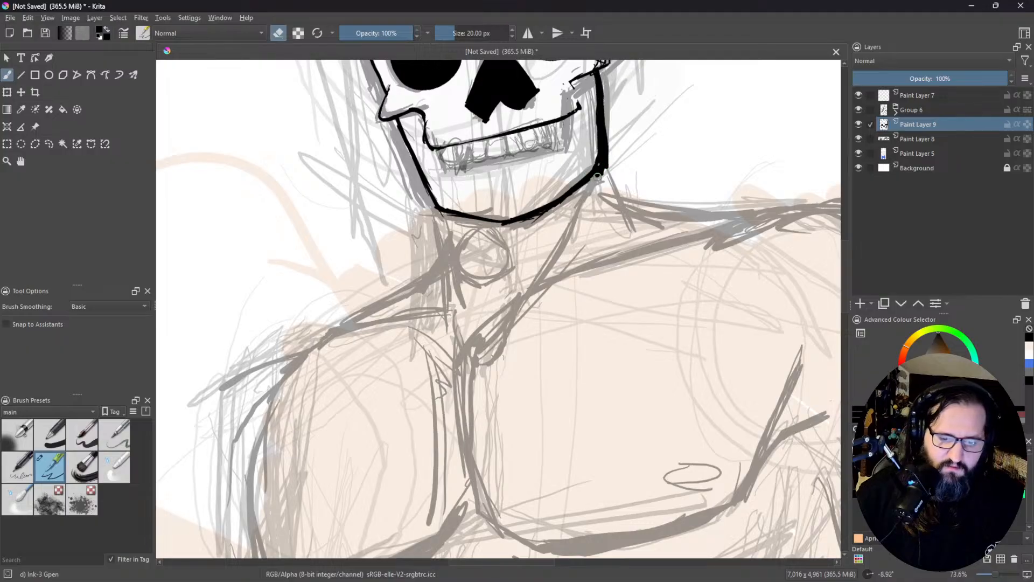
mouse_move(604, 173)
mouse_down()
mouse_move(616, 149)
mouse_move(610, 161)
mouse_move(593, 76)
mouse_up()
mouse_move(640, 134)
mouse_down()
mouse_move(637, 168)
mouse_move(586, 248)
mouse_up()
mouse_move(540, 168)
mouse_down()
mouse_move(528, 167)
mouse_move(536, 186)
mouse_move(545, 129)
mouse_move(554, 144)
mouse_move(553, 91)
mouse_up()
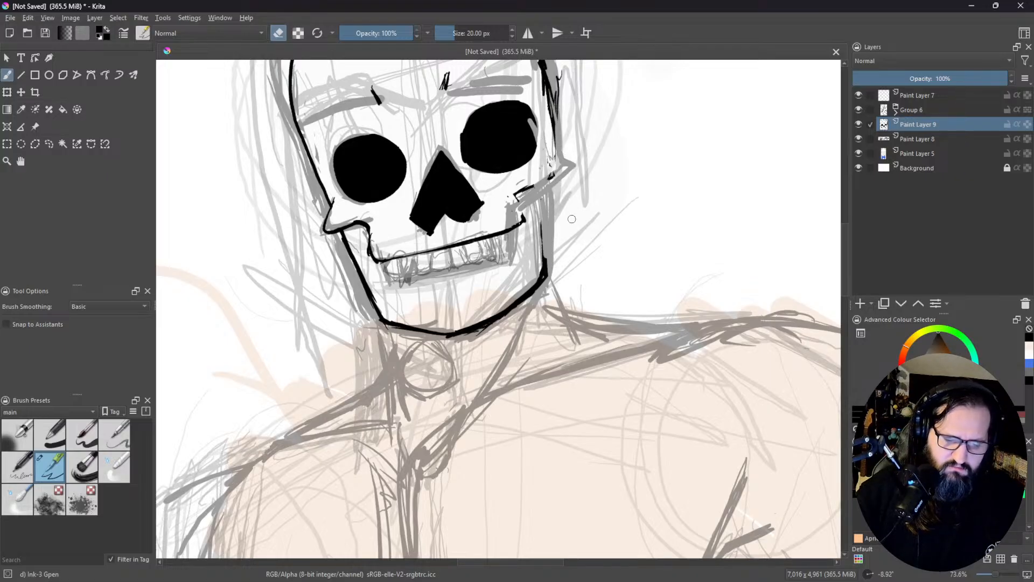
drag(570, 220, 513, 244)
mouse_move(282, 266)
mouse_down()
mouse_move(317, 344)
mouse_move(368, 333)
mouse_move(384, 368)
mouse_move(400, 365)
mouse_move(409, 334)
mouse_move(435, 341)
mouse_move(403, 353)
mouse_move(464, 328)
mouse_move(440, 345)
mouse_move(492, 300)
mouse_move(486, 289)
mouse_move(481, 299)
mouse_move(453, 175)
mouse_move(455, 218)
mouse_up()
Step: Ink a pointed cheekbone on the viewer's-right side of the skull and erase its protruding tip
key(e)
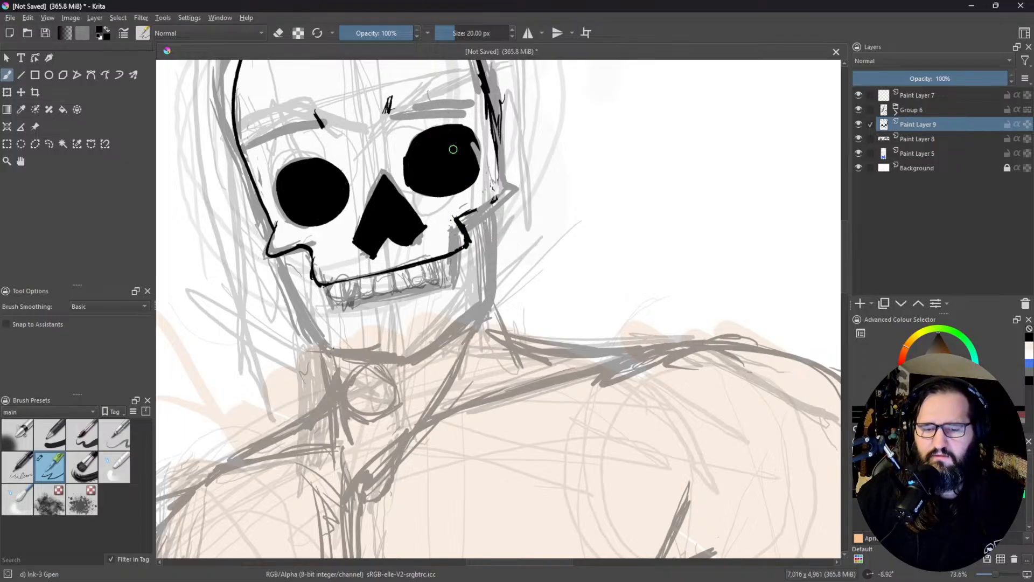
mouse_move(459, 216)
mouse_down()
mouse_move(527, 191)
mouse_move(495, 176)
mouse_move(512, 181)
mouse_up()
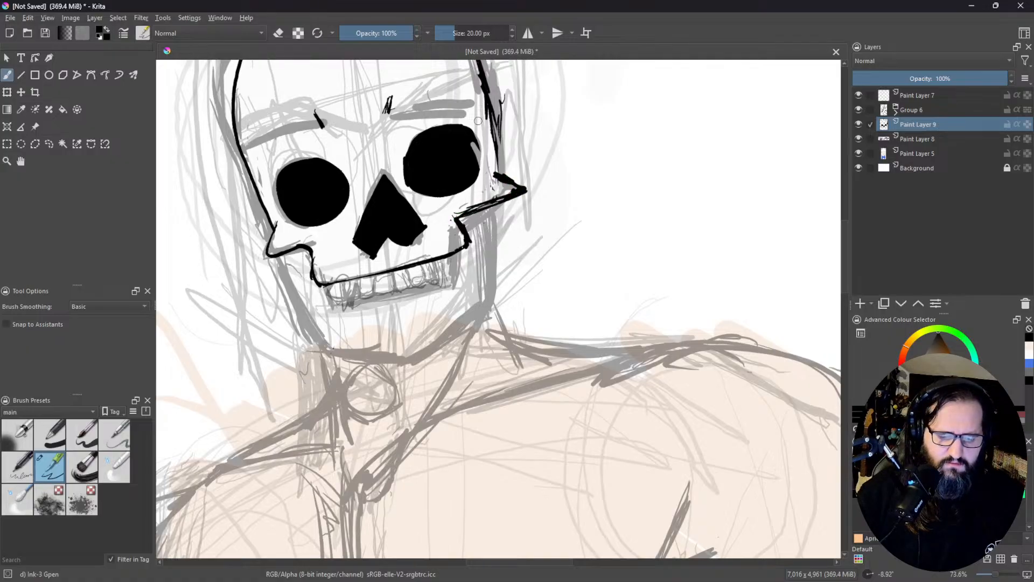
drag(546, 145, 477, 193)
drag(453, 240, 546, 231)
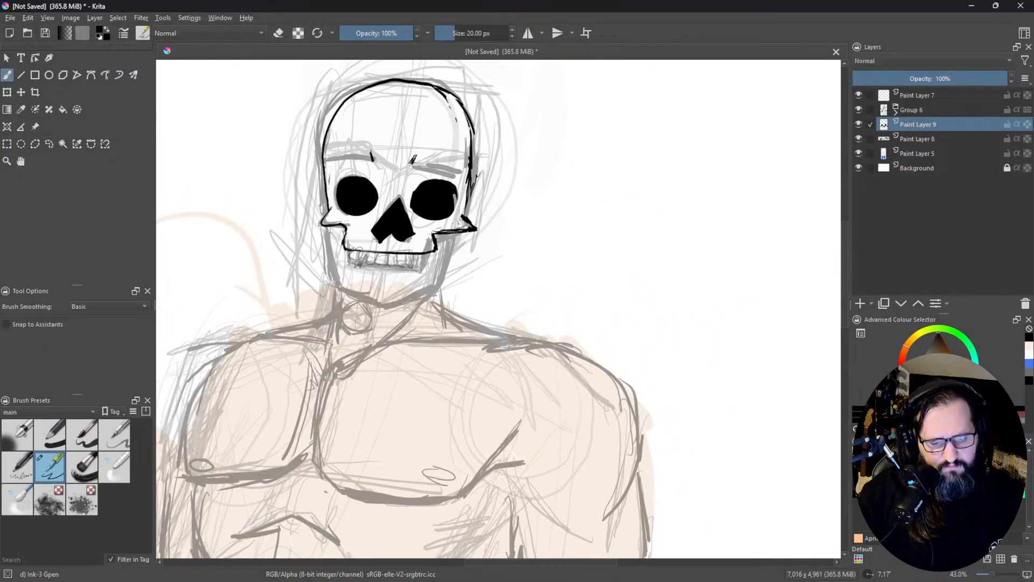
key(e)
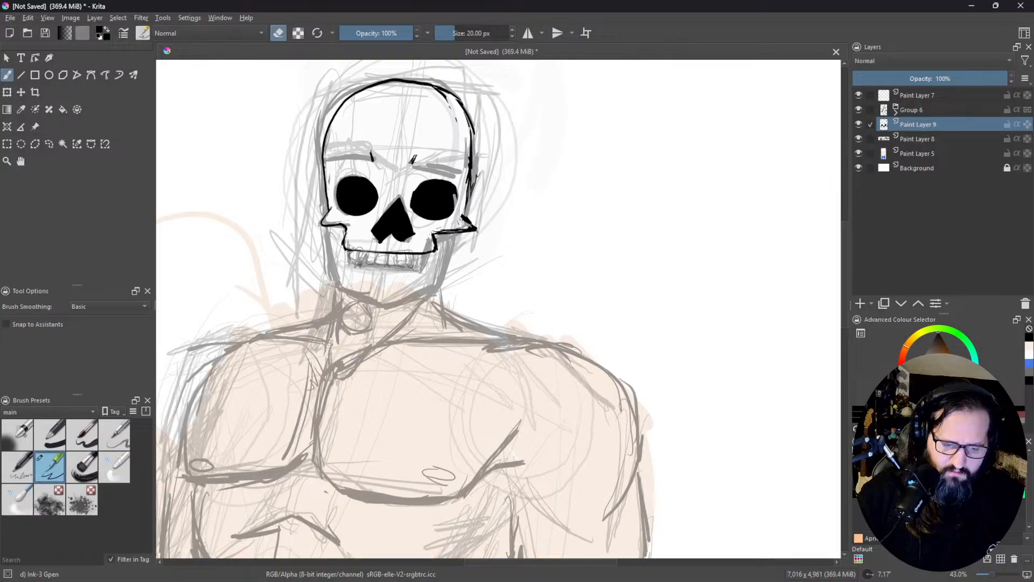
drag(475, 228, 470, 232)
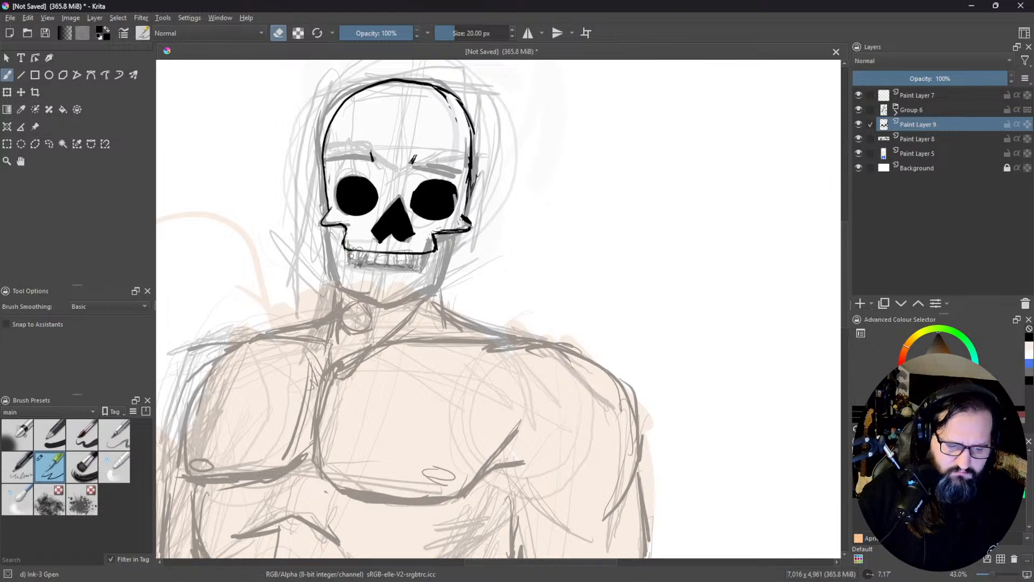
Step: Ink long curved beard strands on the viewer's-left side, from the temple and cheekbone down past the neck
key(e)
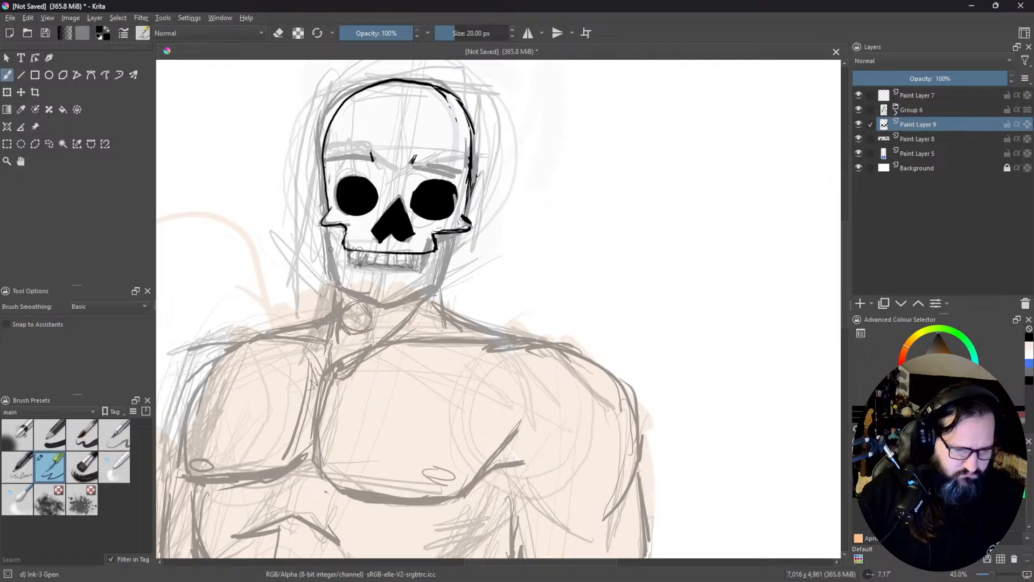
drag(330, 229, 318, 302)
mouse_move(321, 254)
mouse_down()
mouse_move(327, 330)
mouse_move(338, 337)
mouse_up()
drag(318, 290, 347, 353)
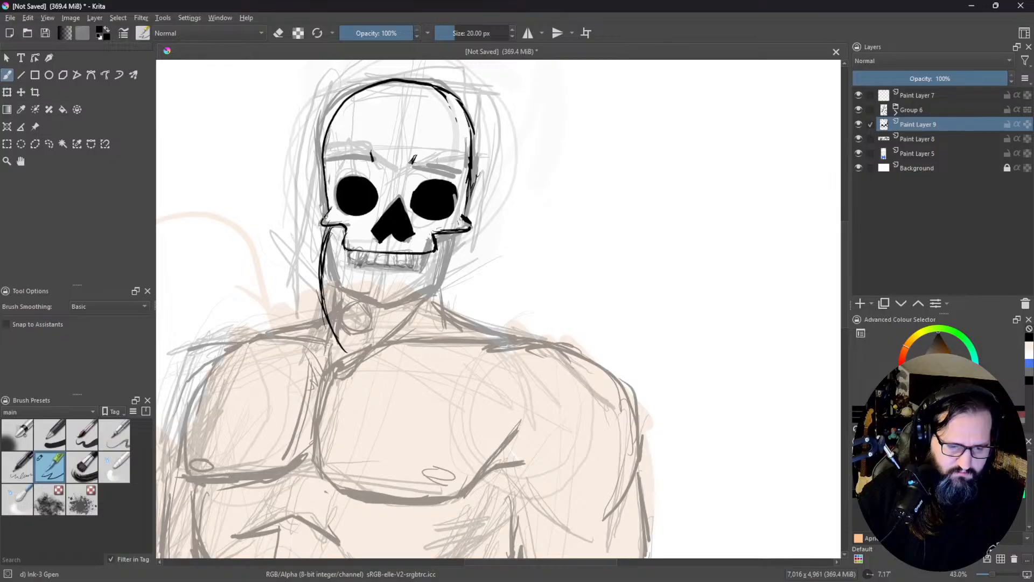
mouse_move(328, 182)
mouse_down()
mouse_move(312, 260)
mouse_move(322, 208)
mouse_up()
drag(316, 232, 321, 293)
drag(317, 254, 348, 347)
Step: Ink long beard strands on the viewer's-right side, curving from the temple inward to the upper chest
mouse_move(472, 189)
mouse_down()
mouse_move(476, 240)
mouse_move(455, 293)
mouse_up()
drag(483, 223, 443, 331)
drag(464, 285, 412, 379)
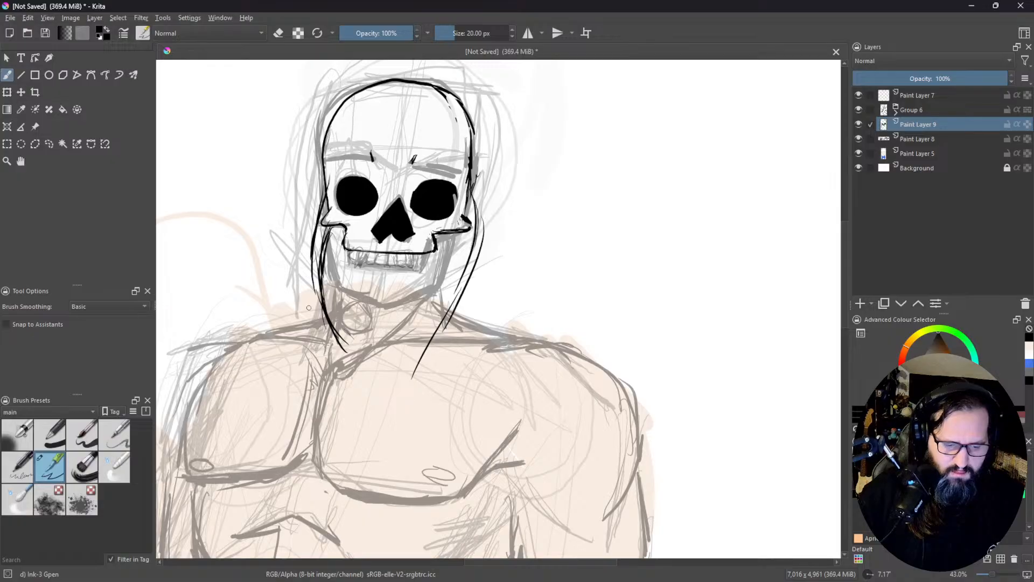
Step: Extend the beard outline down both sides so it tapers toward a point at mid-chest
mouse_move(320, 286)
mouse_down()
mouse_move(311, 399)
mouse_move(333, 439)
mouse_up()
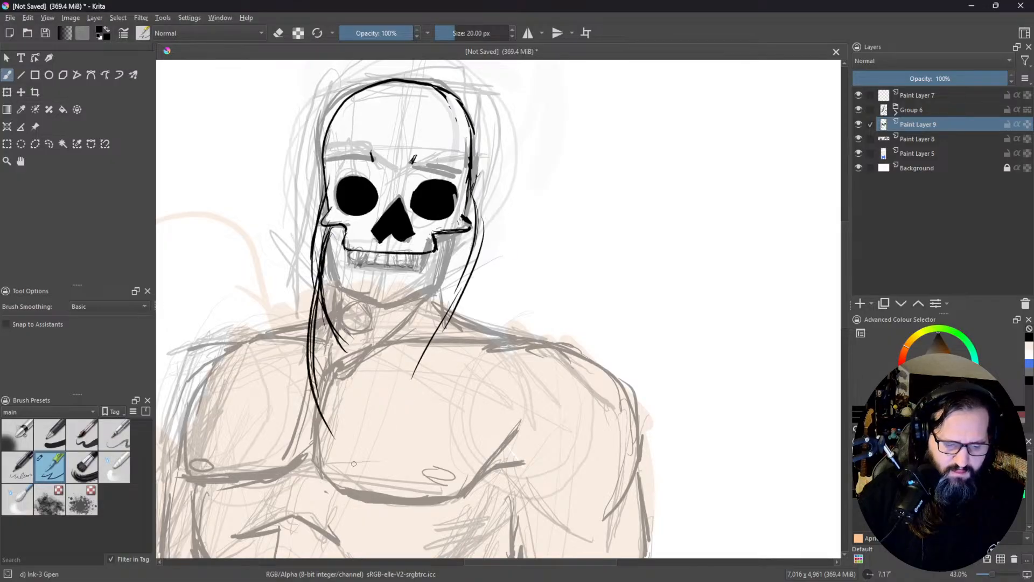
mouse_move(308, 369)
mouse_down()
mouse_move(360, 474)
mouse_move(425, 421)
mouse_up()
drag(374, 477, 428, 420)
mouse_move(453, 322)
mouse_down()
mouse_move(426, 426)
mouse_move(488, 192)
mouse_move(467, 330)
mouse_up()
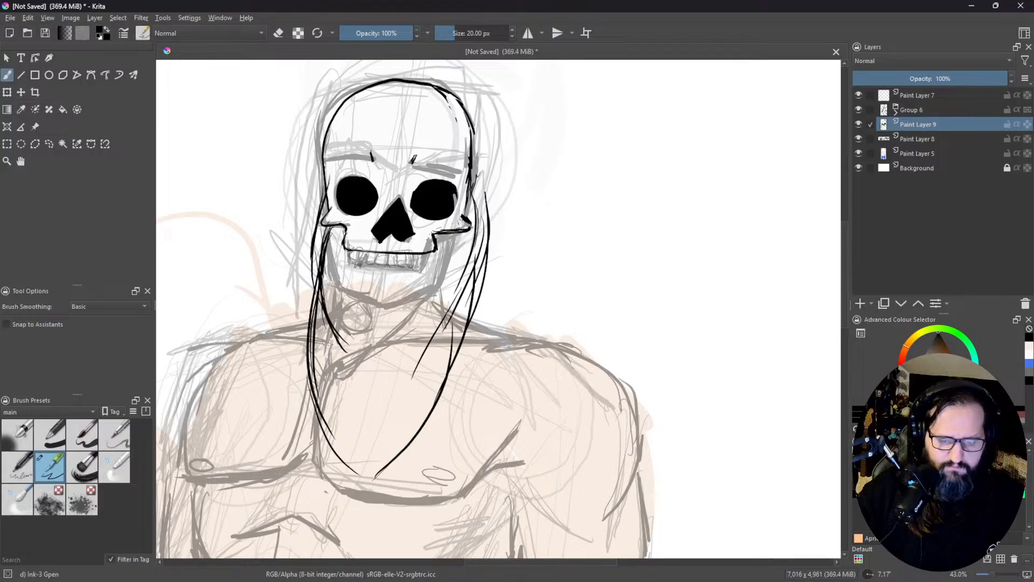
Step: Ink a ragged moustache line beneath the nose cavity, reaching toward the cheekbone on each side
mouse_move(362, 219)
mouse_down()
mouse_move(328, 237)
mouse_move(326, 251)
mouse_move(369, 235)
mouse_move(392, 241)
mouse_up()
drag(330, 249, 360, 241)
mouse_move(350, 239)
mouse_down()
mouse_move(400, 248)
mouse_move(429, 237)
mouse_move(453, 255)
mouse_move(444, 233)
mouse_up()
mouse_move(461, 229)
mouse_down()
mouse_move(457, 217)
mouse_move(447, 237)
mouse_up()
Step: Ink denser strands beside the viewer's-right cheekbone and erase the beard's outermost line on that side
mouse_move(466, 188)
mouse_down()
mouse_move(450, 229)
mouse_move(461, 213)
mouse_up()
drag(470, 190, 466, 245)
drag(476, 197, 471, 290)
key(e)
drag(484, 221, 480, 274)
mouse_move(487, 198)
mouse_down()
mouse_move(489, 252)
mouse_move(484, 203)
mouse_up()
drag(479, 250, 472, 323)
drag(485, 269, 477, 306)
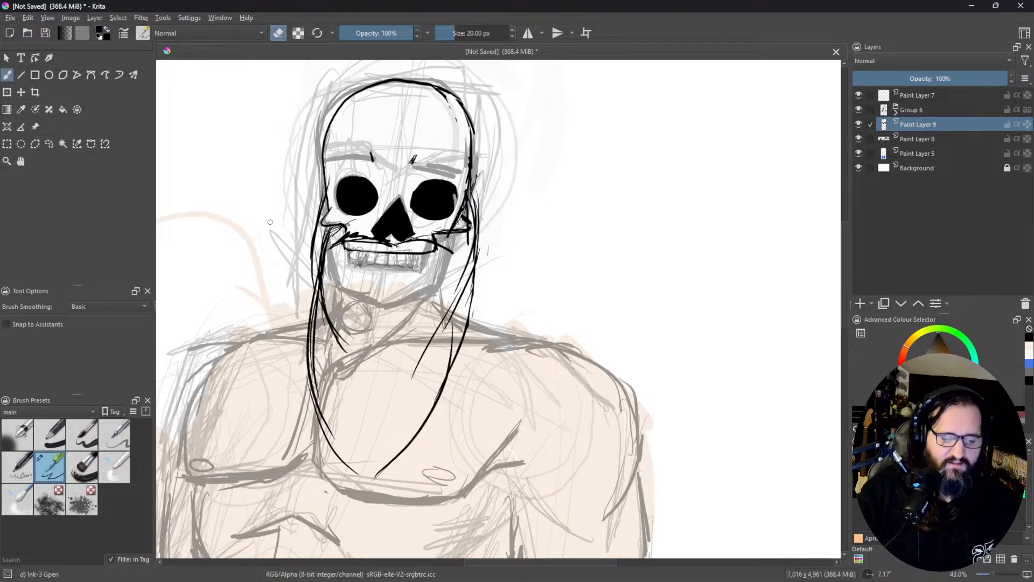
Step: Erase the inked upper-jaw outline below the moustache and the inner beard strands on the viewer's left
key(e)
mouse_move(351, 243)
mouse_down()
mouse_move(332, 258)
mouse_move(343, 245)
mouse_move(336, 253)
mouse_move(436, 252)
mouse_up()
key(e)
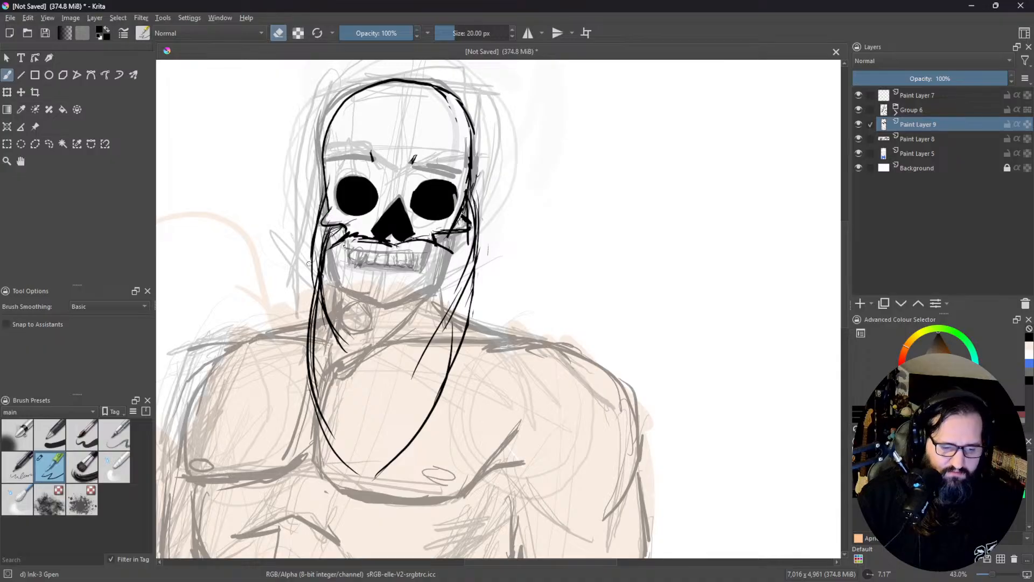
drag(326, 251, 327, 326)
mouse_move(322, 276)
mouse_down()
mouse_move(324, 325)
mouse_move(340, 345)
mouse_up()
Step: Reshape the black nose cavity by erasing its pointed top and re-inking a lower, rounder peak
key(e)
key(e)
mouse_move(372, 234)
mouse_down()
mouse_move(409, 242)
mouse_move(399, 200)
mouse_move(390, 204)
mouse_up()
key(e)
drag(404, 206, 396, 206)
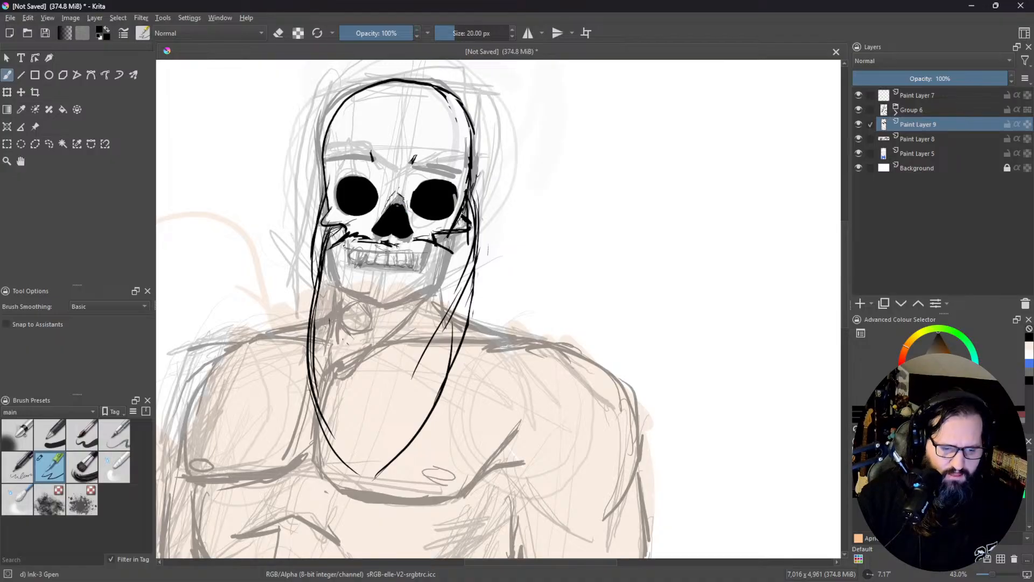
Step: Ink thin jagged cracks between the brows and branching down from the top of the forehead
drag(373, 158, 385, 170)
mouse_move(399, 80)
mouse_down()
mouse_move(392, 127)
mouse_move(416, 109)
mouse_up()
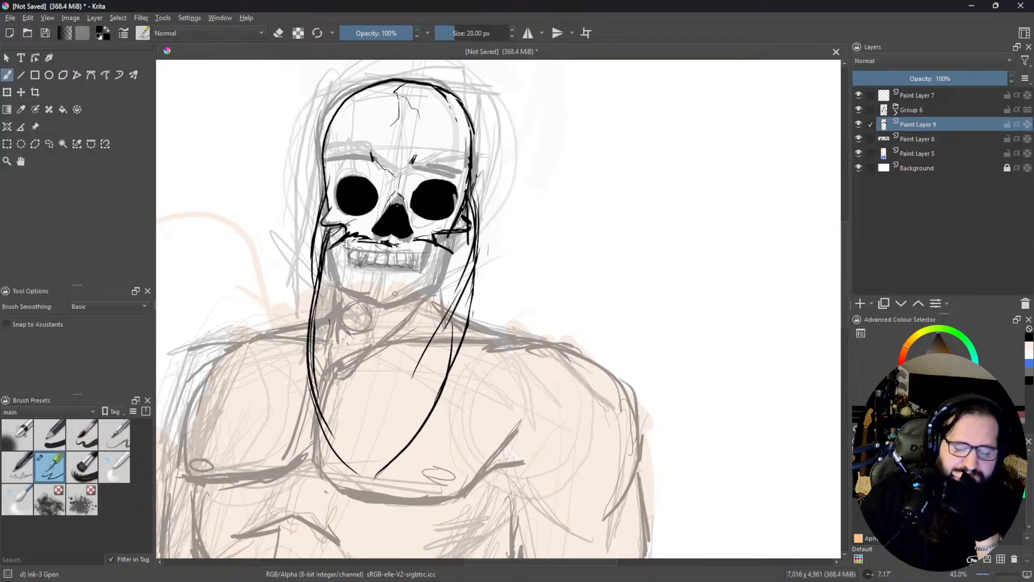
mouse_move(539, 1)
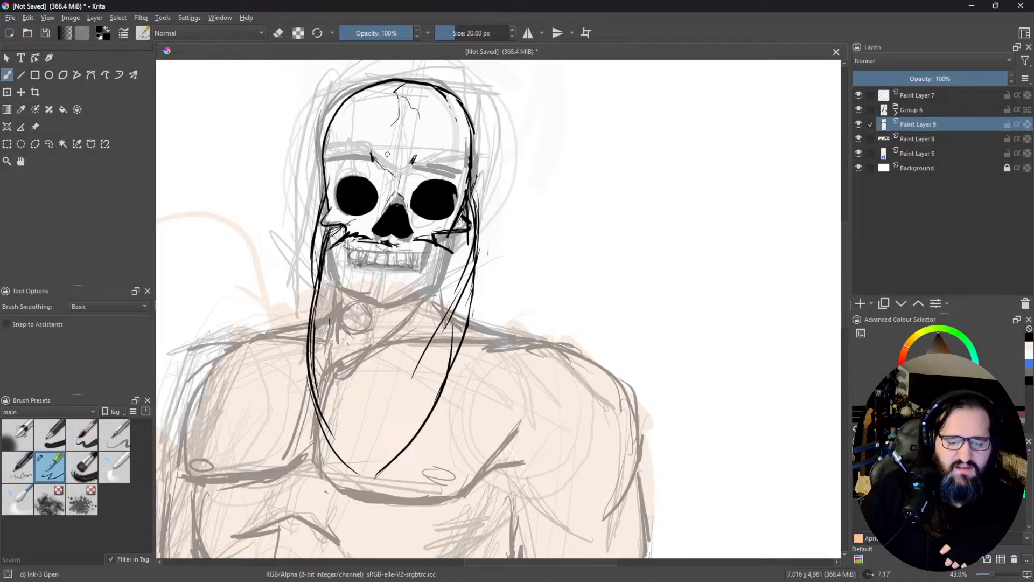
drag(349, 98, 341, 109)
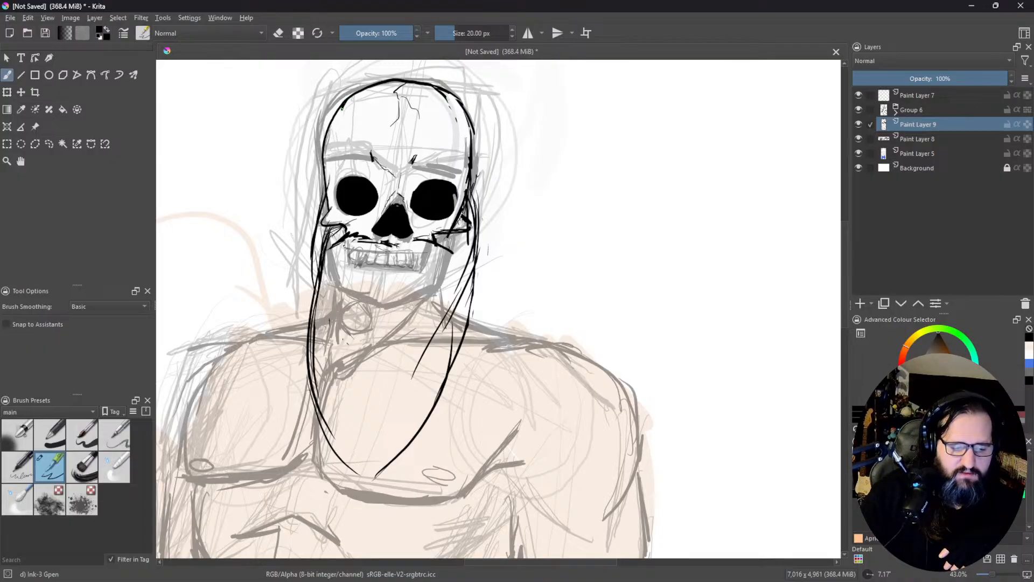
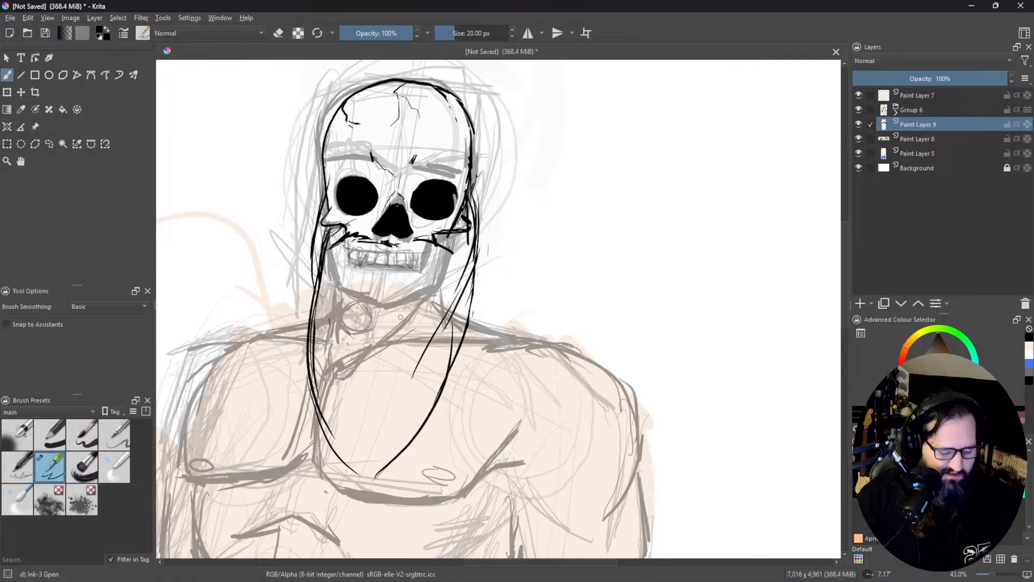
Step: Erase the cheekbone and moustache strands on both sides of the face and thin the beard's upper line on the viewer's right
key(e)
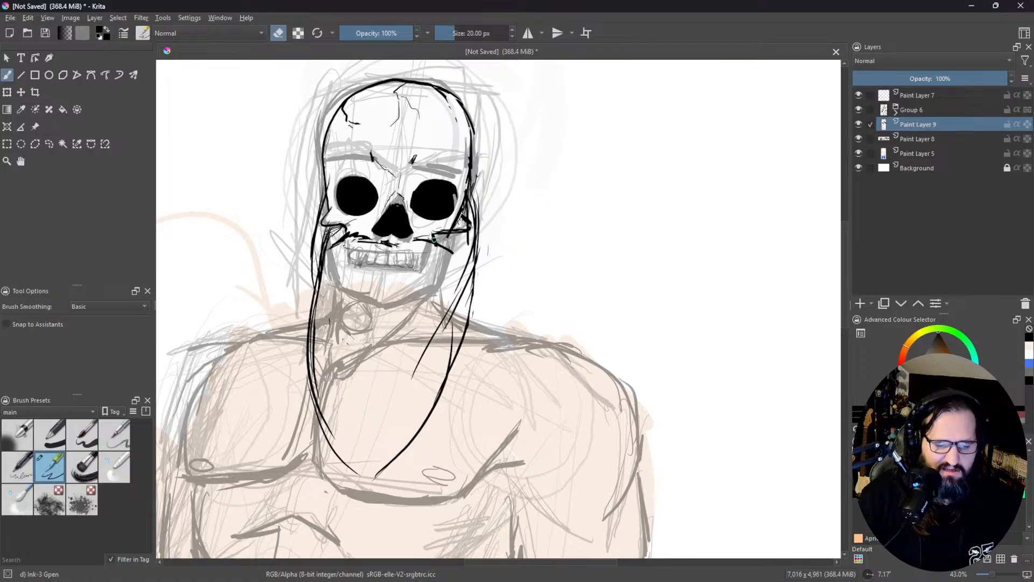
drag(454, 248, 453, 252)
mouse_move(475, 210)
mouse_down()
mouse_move(459, 233)
mouse_move(464, 213)
mouse_move(475, 283)
mouse_up()
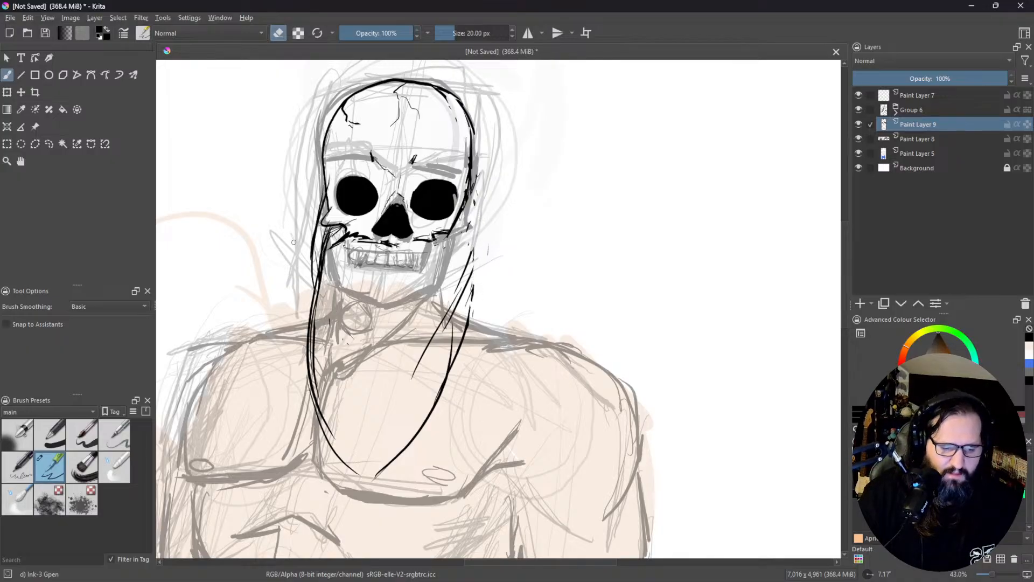
mouse_move(322, 220)
mouse_down()
mouse_move(344, 239)
mouse_move(383, 240)
mouse_up()
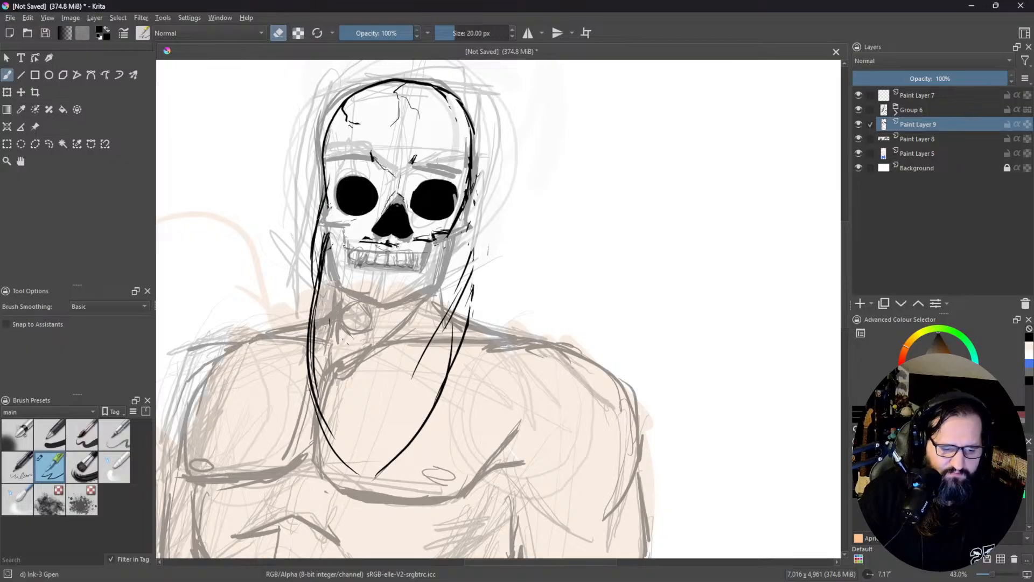
Step: Ink angular cheekbones on both sides tapering down to the upper jaw, and close the jaw with a bottom line beneath the teeth
key(e)
mouse_move(337, 199)
mouse_down()
mouse_move(320, 233)
mouse_move(343, 238)
mouse_up()
drag(329, 232, 350, 252)
drag(350, 248, 349, 263)
drag(462, 212, 462, 233)
drag(472, 230, 434, 269)
drag(435, 264, 429, 274)
mouse_move(358, 266)
mouse_down()
mouse_move(342, 271)
mouse_move(416, 266)
mouse_up()
mouse_move(413, 266)
mouse_down()
mouse_move(425, 268)
mouse_move(396, 267)
mouse_up()
mouse_move(393, 270)
mouse_down()
mouse_move(426, 269)
mouse_move(438, 256)
mouse_up()
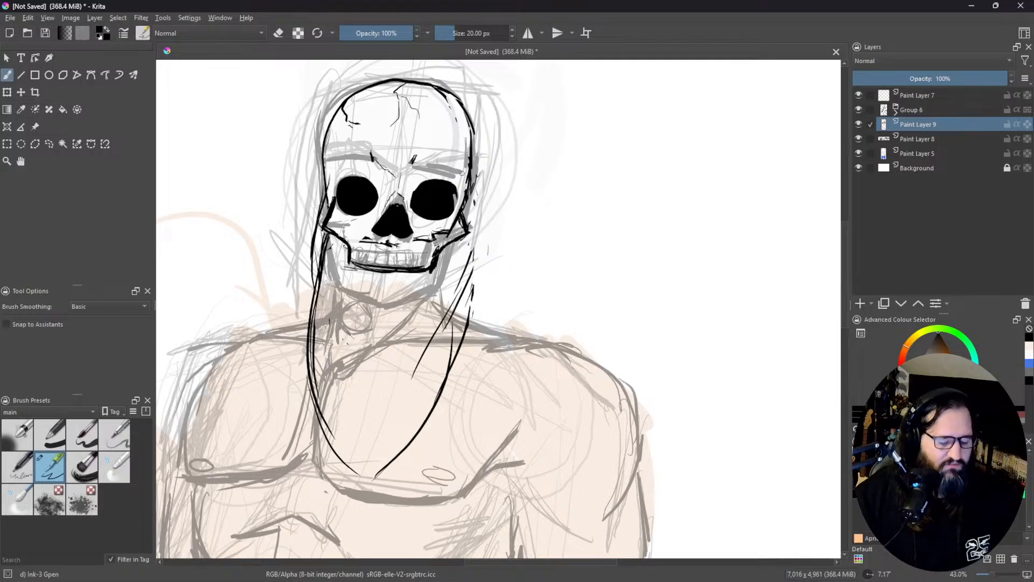
Step: Erase the leftover black marks between the nose and teeth and tidy the line edges beside the cheekbones
key(e)
mouse_move(372, 238)
mouse_down()
mouse_move(362, 238)
mouse_move(404, 247)
mouse_move(450, 226)
mouse_move(464, 197)
mouse_move(462, 160)
mouse_up()
mouse_move(327, 189)
mouse_down()
mouse_move(332, 210)
mouse_move(336, 196)
mouse_up()
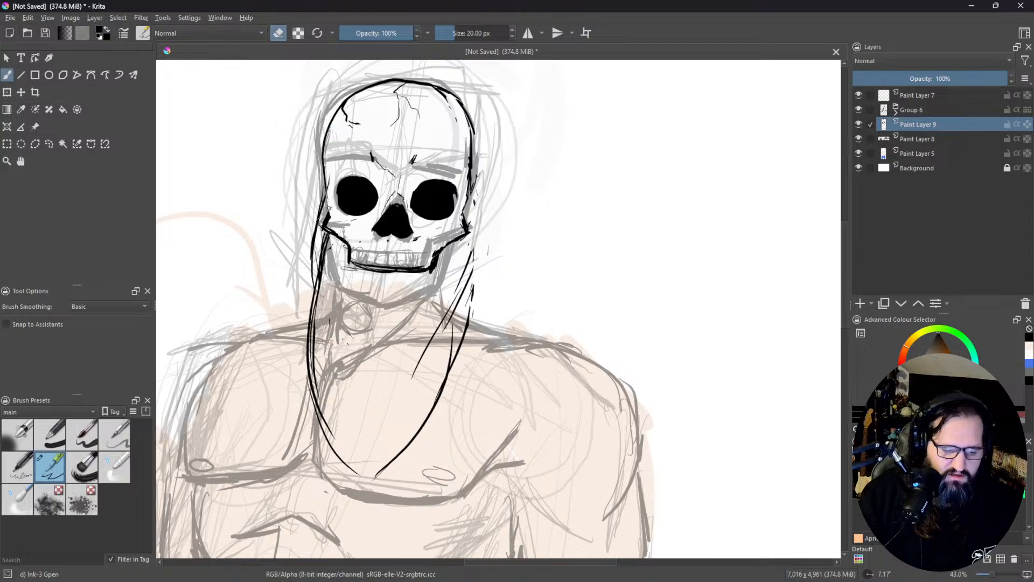
Step: Ink short temple lines along the inner edges of the skull beside both eye sockets
key(e)
drag(329, 211, 329, 164)
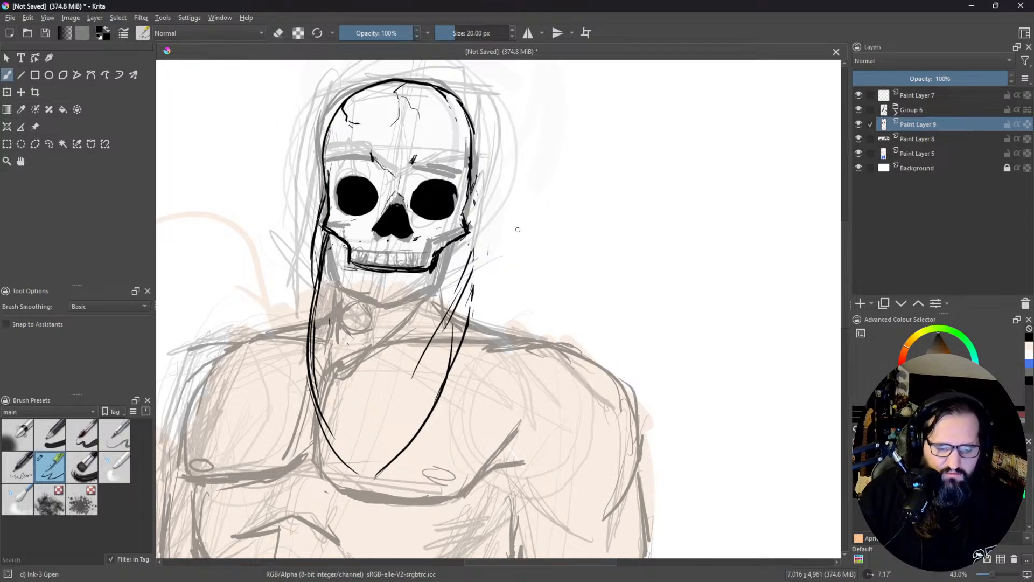
drag(461, 221, 461, 132)
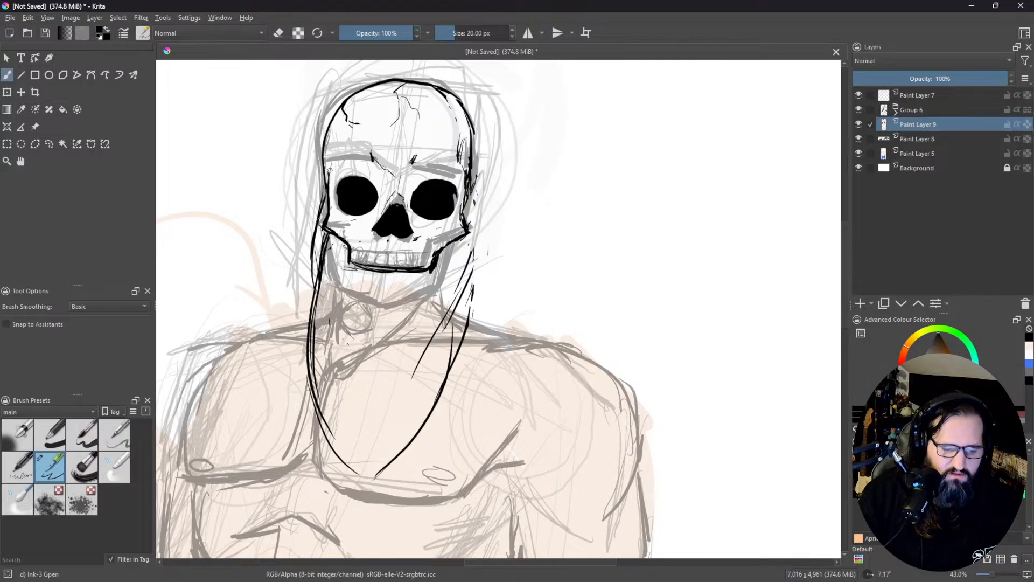
drag(333, 141, 328, 178)
key(e)
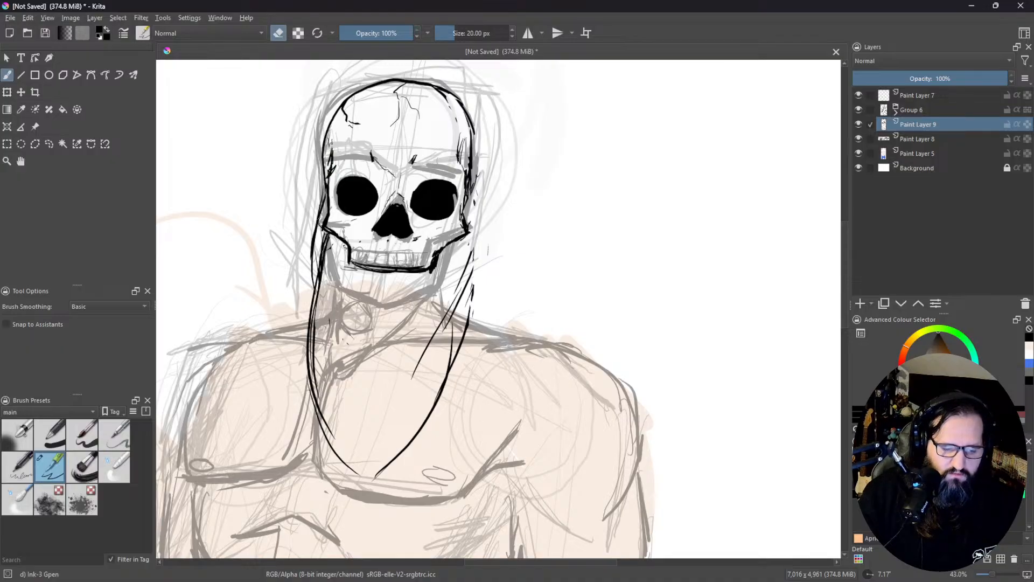
key(e)
drag(333, 162, 327, 177)
drag(334, 137, 335, 163)
drag(337, 156, 334, 180)
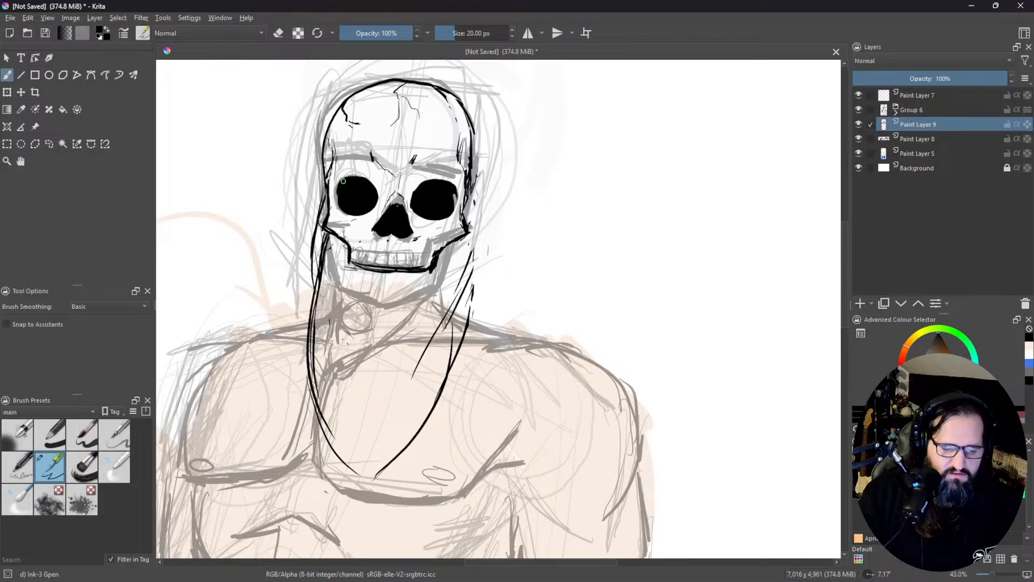
key(e)
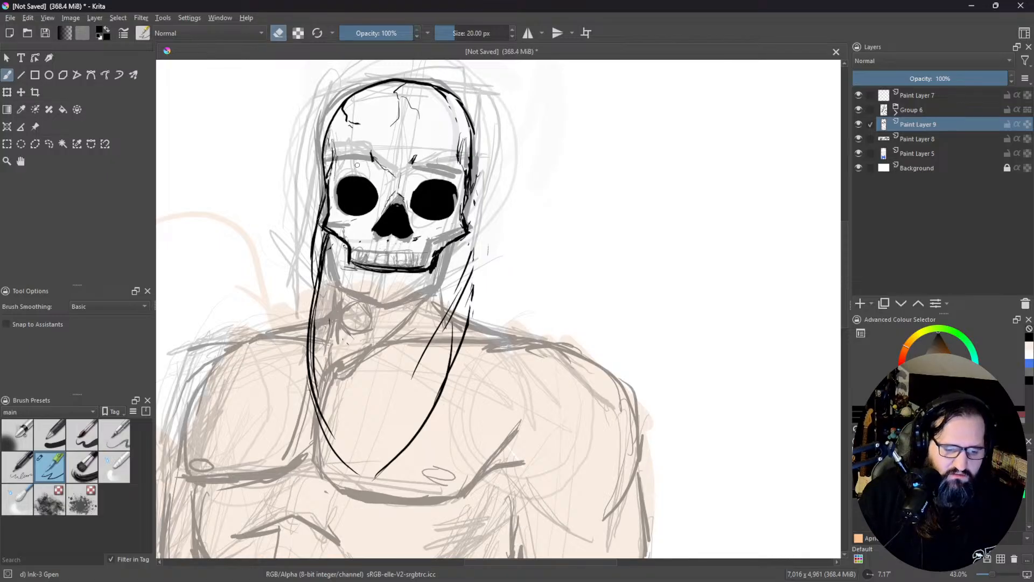
Step: Ink angry brow ridges above both eye sockets and clean up their inner ends with the eraser
key(e)
mouse_move(334, 171)
mouse_down()
mouse_move(434, 159)
mouse_move(463, 172)
mouse_up()
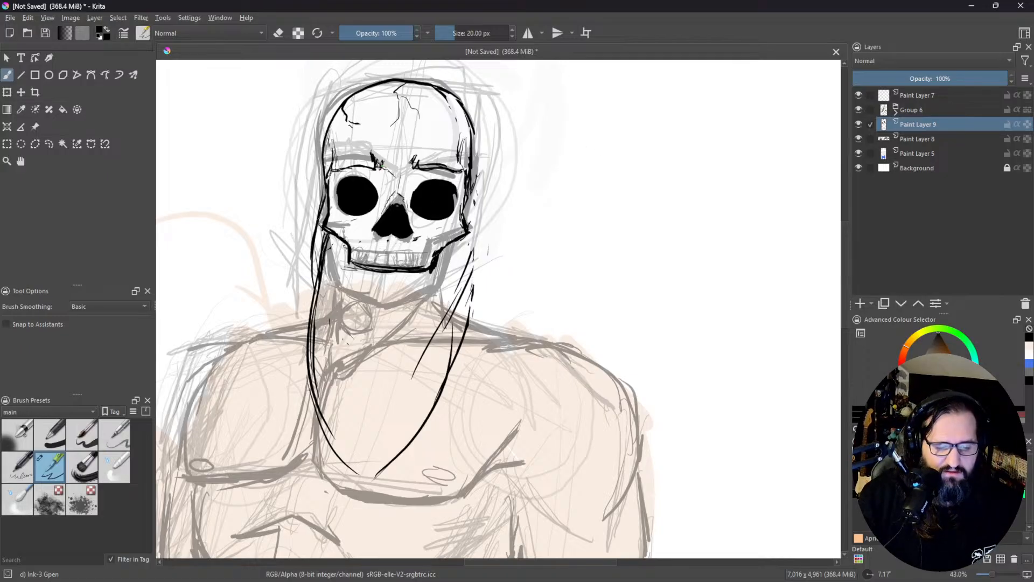
key(e)
mouse_move(369, 161)
mouse_down()
mouse_move(380, 171)
mouse_move(446, 164)
mouse_move(412, 160)
mouse_move(409, 176)
mouse_move(458, 172)
mouse_up()
key(e)
key(e)
key(e)
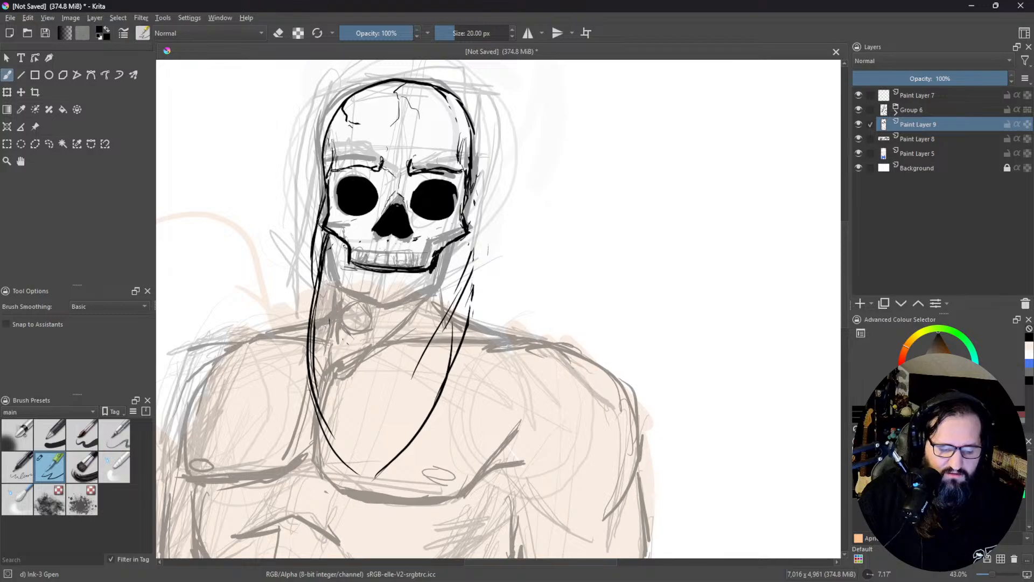
Step: Erase thin curved highlights just inside the rims of both black eye sockets
key(e)
mouse_move(349, 190)
mouse_down()
mouse_move(339, 193)
mouse_move(347, 209)
mouse_move(366, 213)
mouse_move(345, 204)
mouse_up()
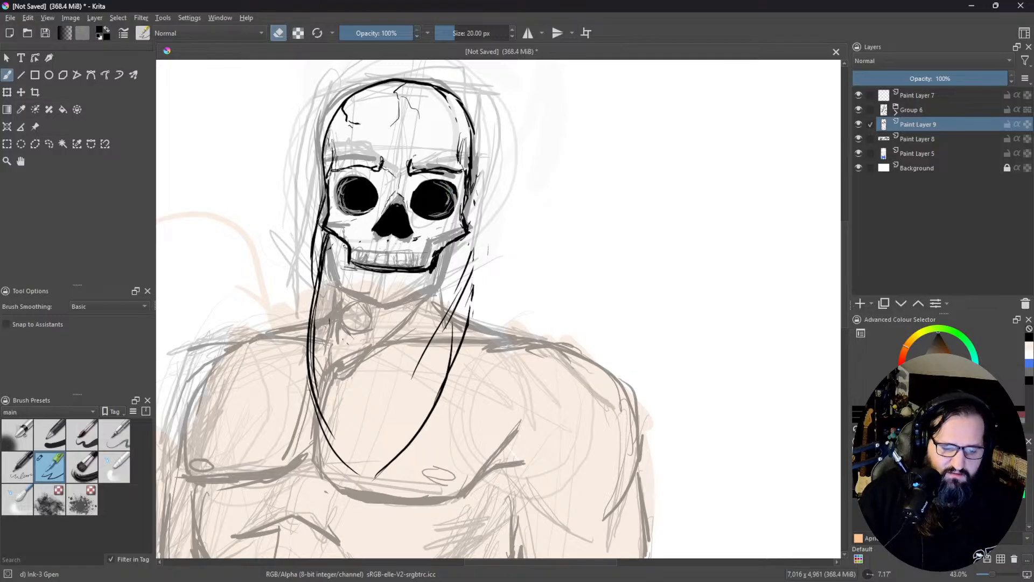
key(e)
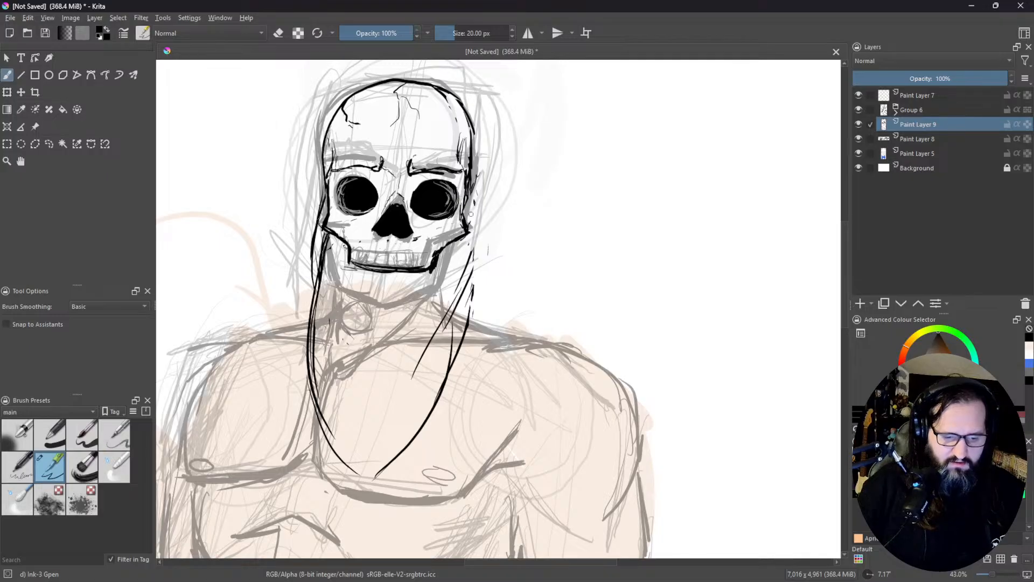
Step: Re-ink the beard's outer line on the viewer's right from the cheekbone down past the jaw
drag(466, 203, 470, 227)
drag(471, 200, 471, 240)
drag(472, 217, 472, 288)
drag(473, 279, 466, 325)
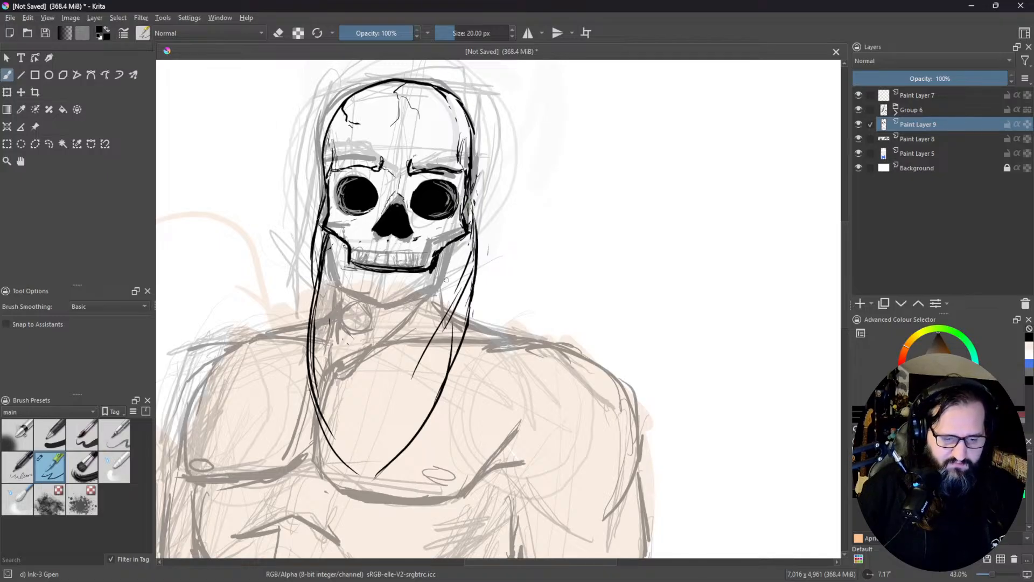
Step: Erase the upper part of the beard's outer line on the viewer's left and re-ink it from the cheekbone down to the shoulder
key(e)
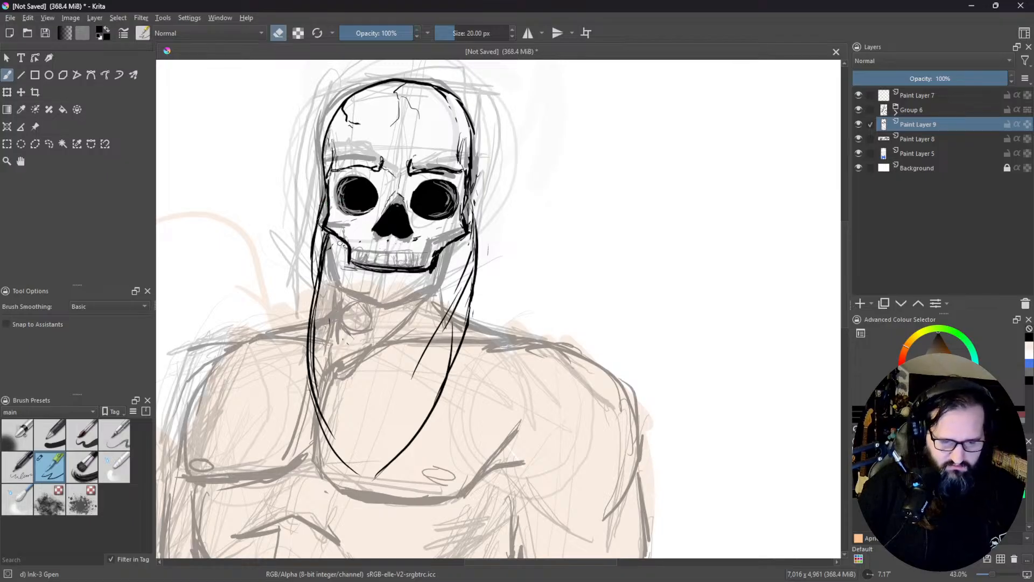
mouse_move(322, 207)
mouse_down()
mouse_move(308, 253)
mouse_move(313, 296)
mouse_up()
key(e)
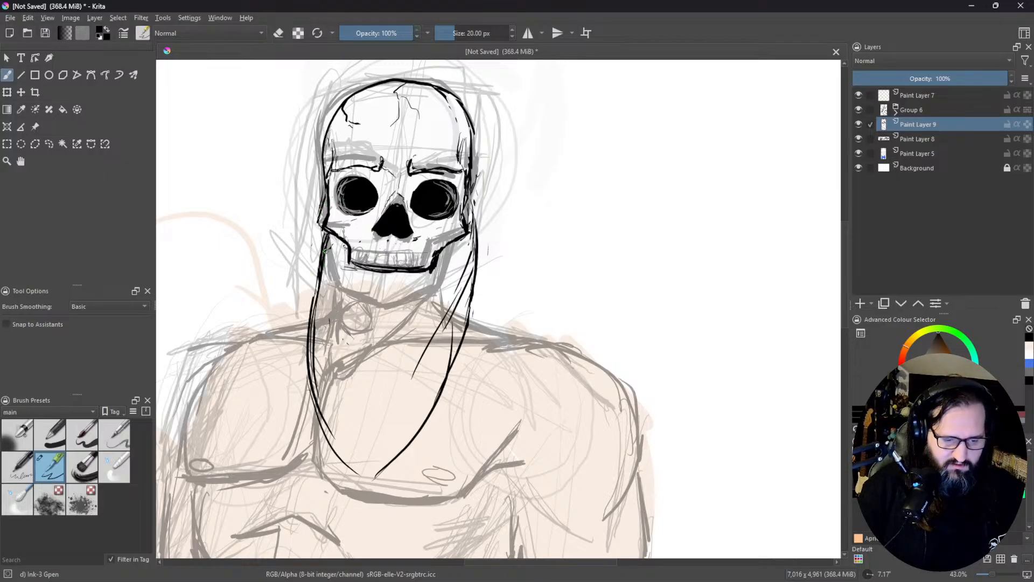
mouse_move(323, 210)
mouse_down()
mouse_move(315, 253)
mouse_move(327, 198)
mouse_move(312, 244)
mouse_move(317, 321)
mouse_up()
key(e)
Step: Erase the inner beard strands on both sides, leaving a single outer beard line on each side
key(e)
drag(315, 259, 310, 315)
drag(317, 234, 314, 338)
key(e)
drag(320, 266, 313, 337)
mouse_move(322, 244)
mouse_down()
mouse_move(319, 267)
mouse_move(321, 230)
mouse_move(322, 269)
mouse_up()
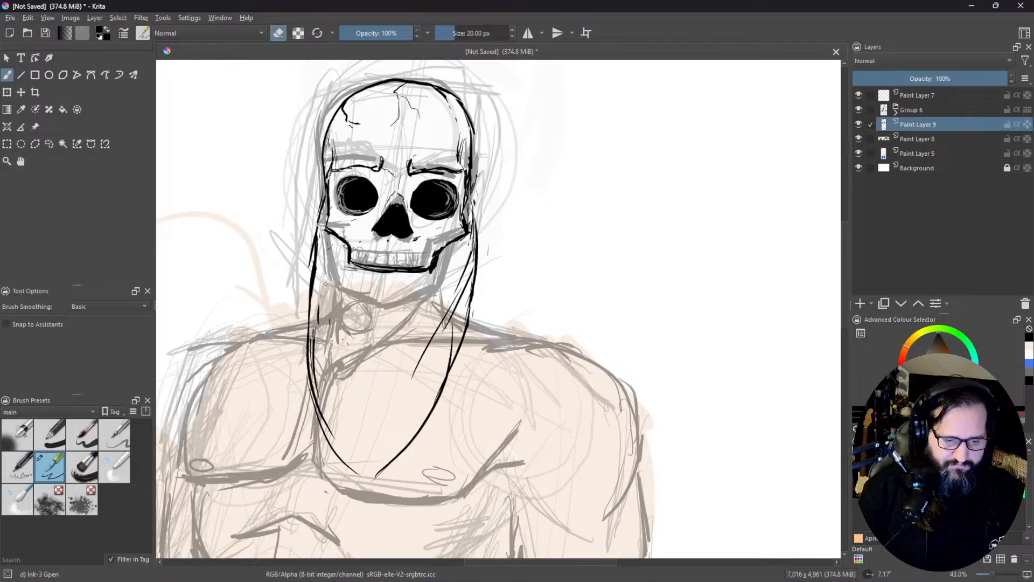
drag(447, 310, 418, 365)
mouse_move(463, 273)
mouse_down()
mouse_move(445, 328)
mouse_move(452, 355)
mouse_up()
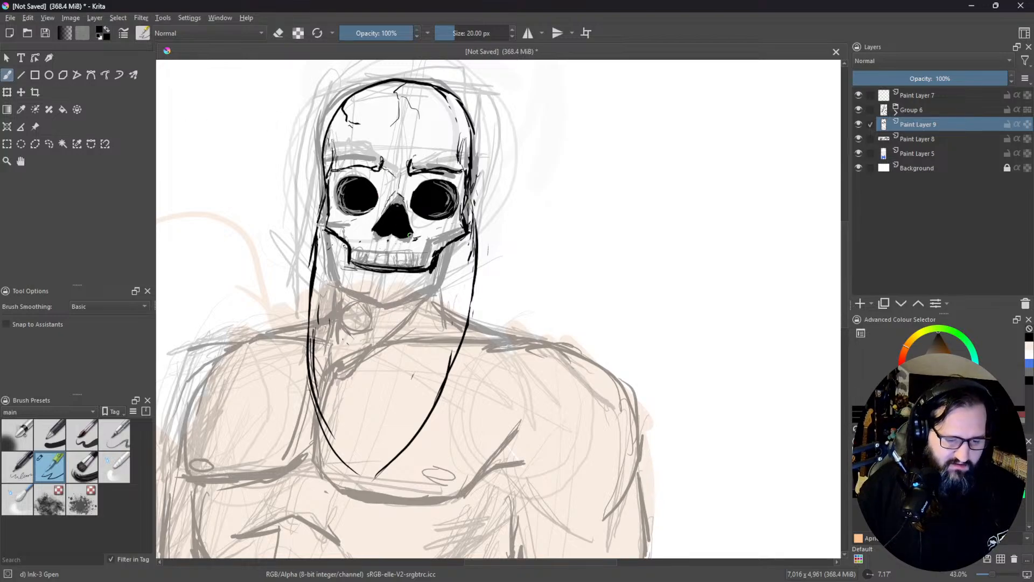
Step: Reshape the black nose cavity with a notch dividing its base into two rounded nostrils and thin highlights inside
drag(417, 237, 410, 245)
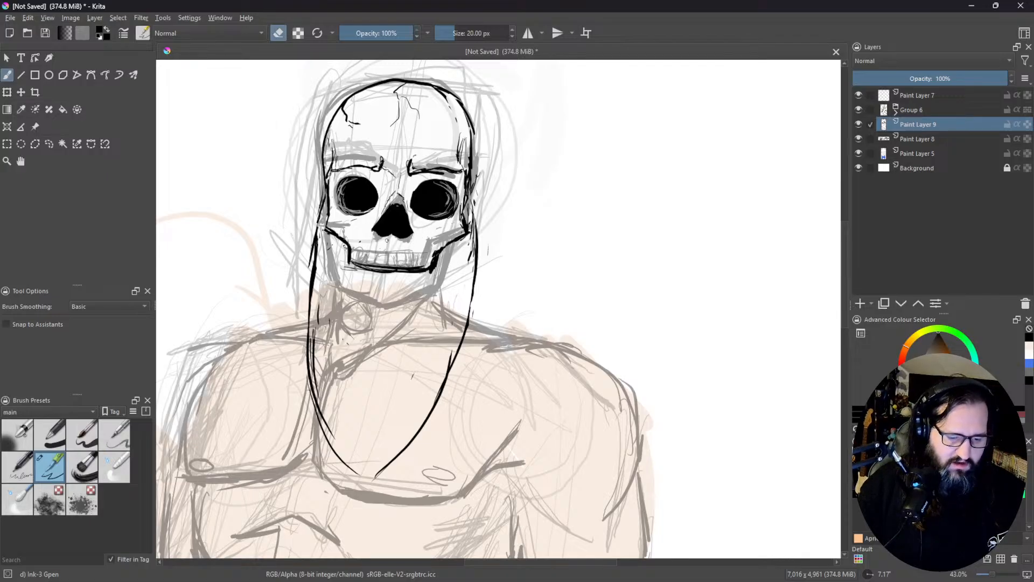
key(e)
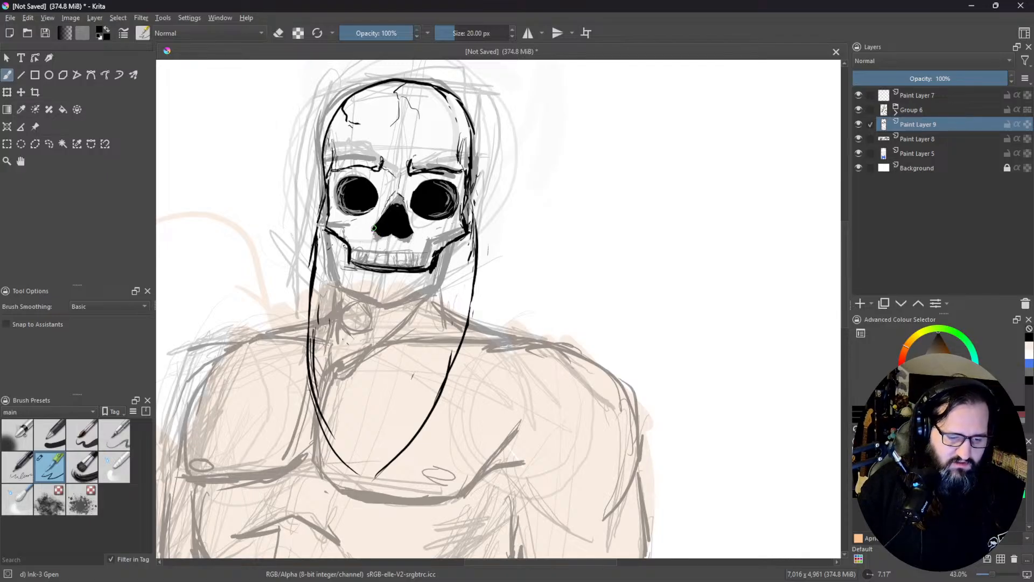
drag(373, 233, 385, 237)
key(e)
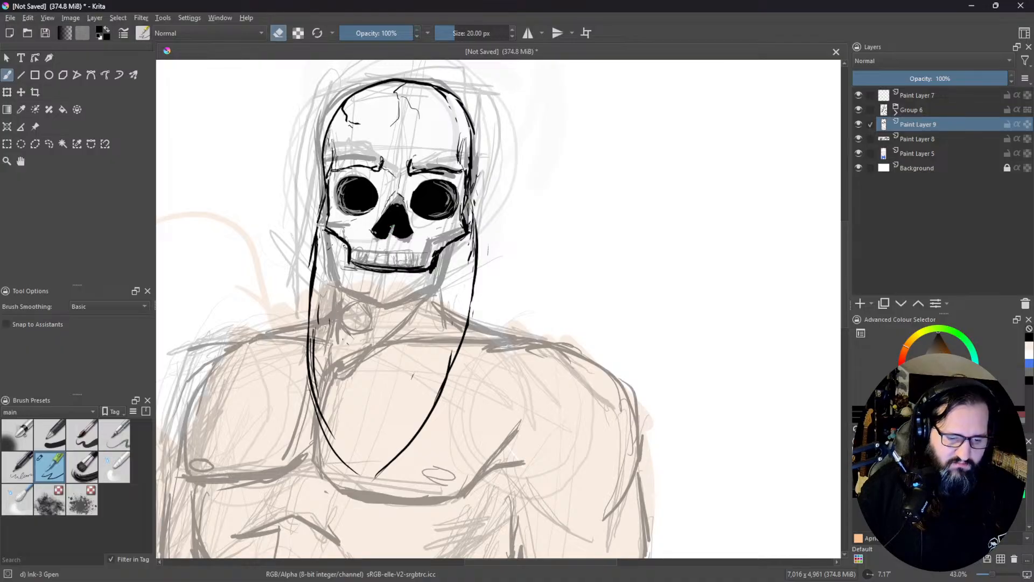
key(e)
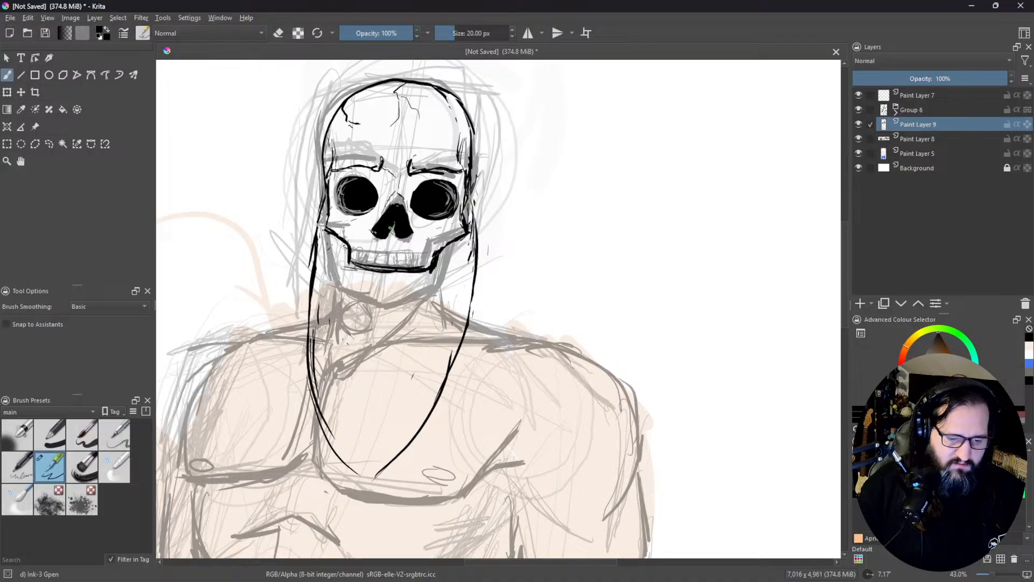
key(e)
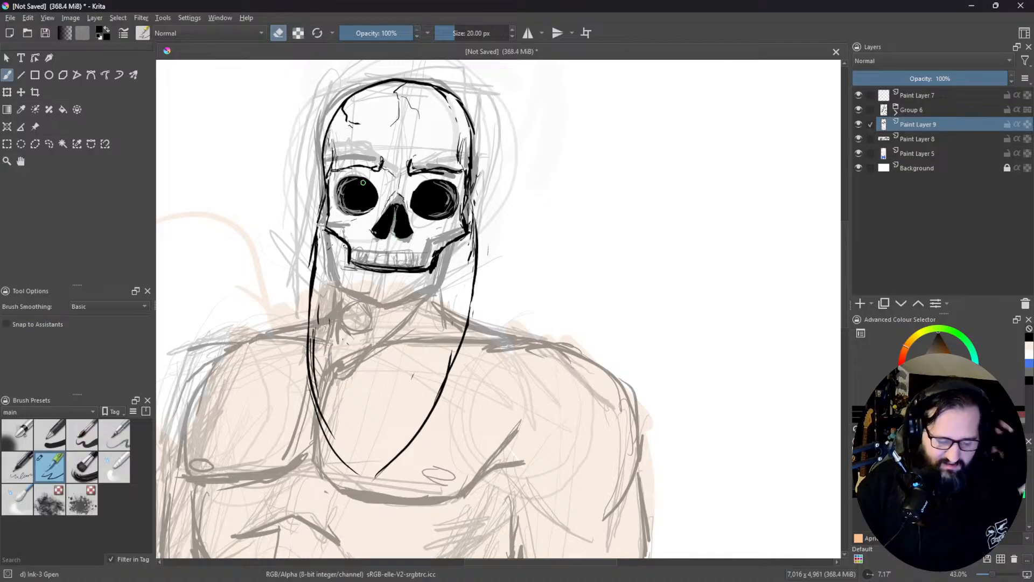
key(e)
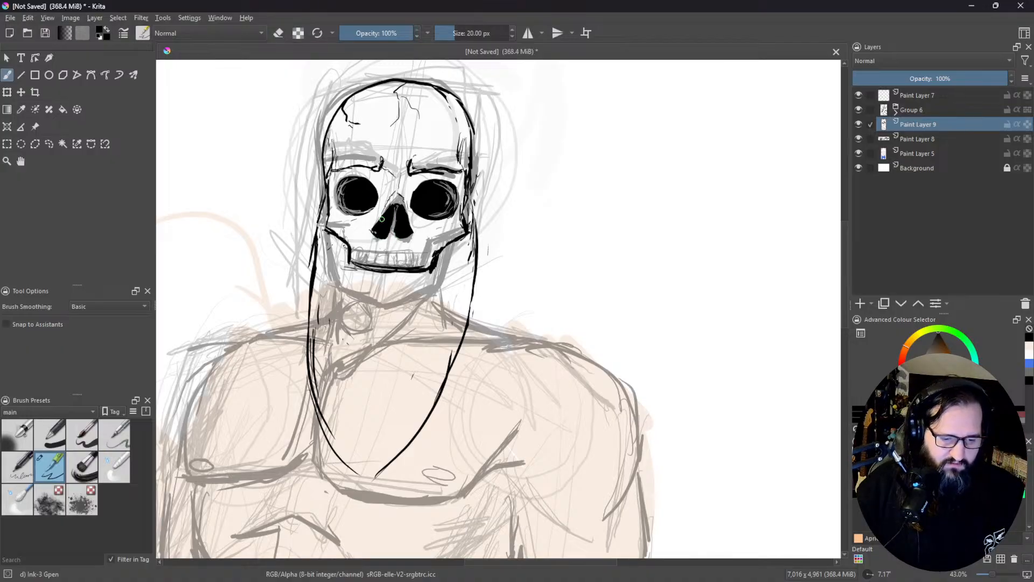
key(e)
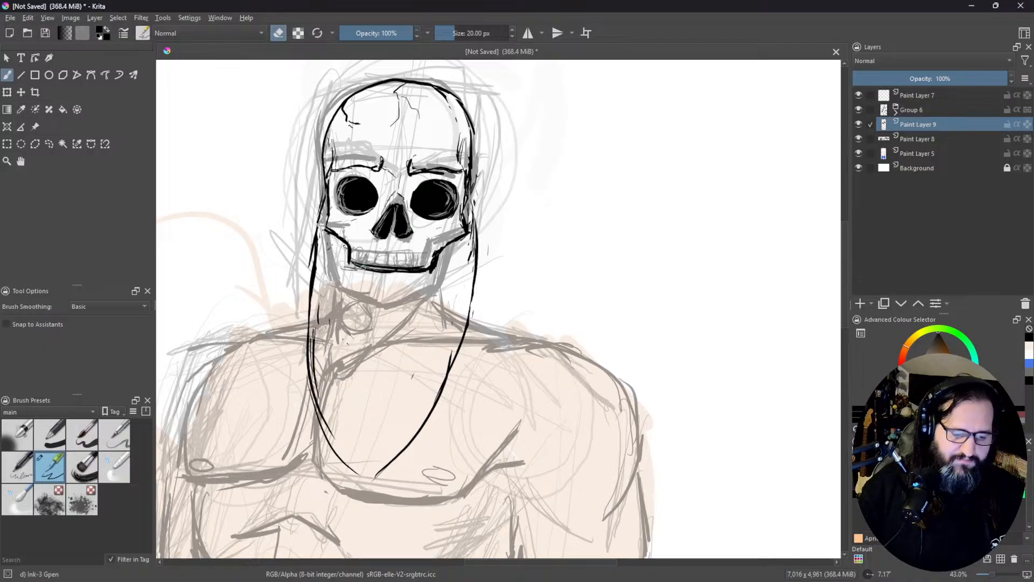
key(e)
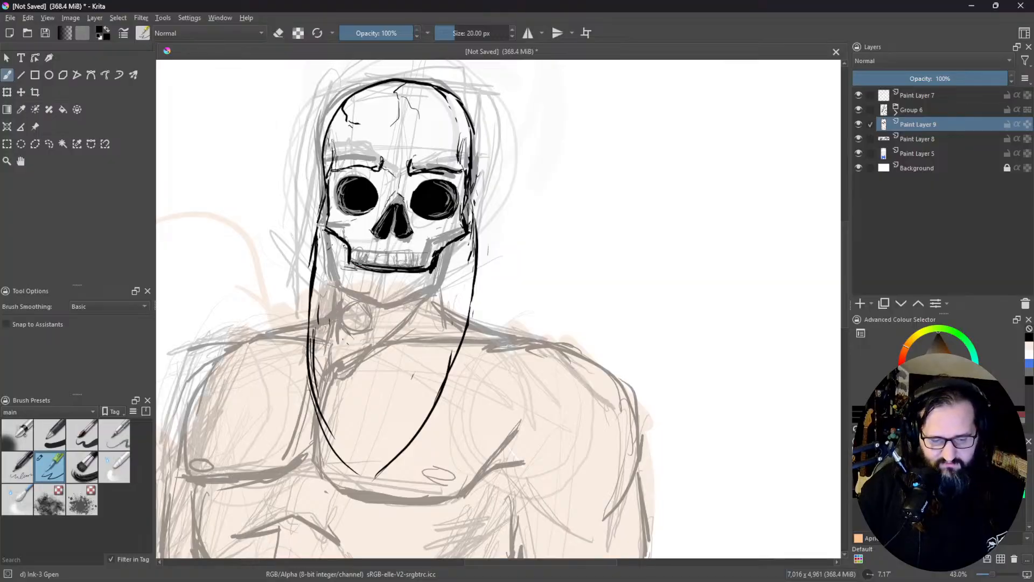
Step: Ink a drooping moustache outline over the teeth and erase the upper jaw's bottom line underneath it
key(e)
key(e)
mouse_move(385, 246)
mouse_down()
mouse_move(341, 264)
mouse_move(399, 245)
mouse_move(441, 275)
mouse_up()
key(e)
drag(349, 267, 436, 272)
key(e)
drag(333, 276, 361, 272)
mouse_move(340, 278)
mouse_down()
mouse_move(389, 257)
mouse_move(363, 272)
mouse_move(400, 260)
mouse_move(413, 277)
mouse_move(451, 280)
mouse_up()
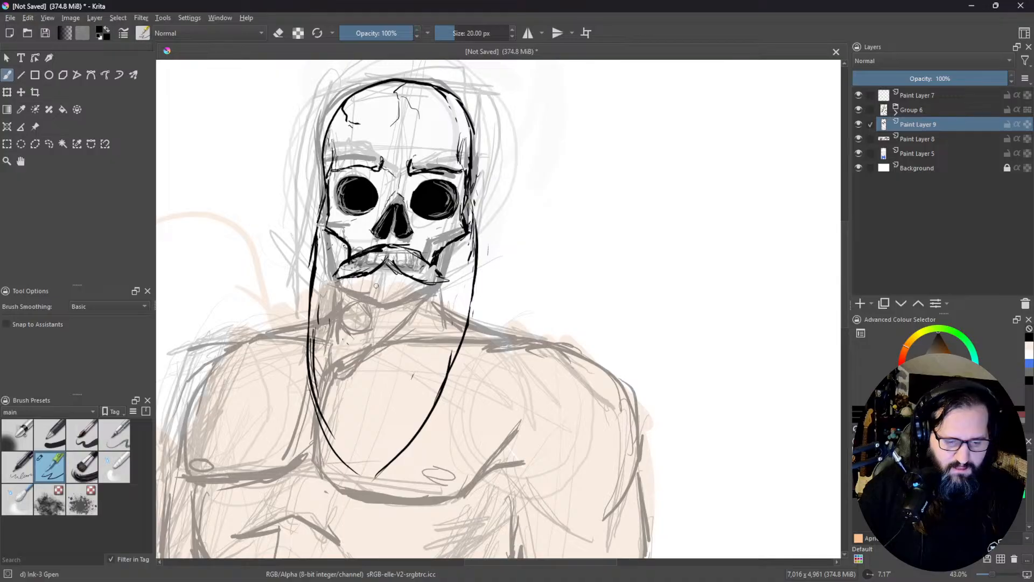
Step: Ink a small open mouth with a jagged lower edge and black centre below the moustache
mouse_move(376, 287)
mouse_down()
mouse_move(391, 287)
mouse_move(361, 285)
mouse_move(394, 290)
mouse_move(415, 280)
mouse_up()
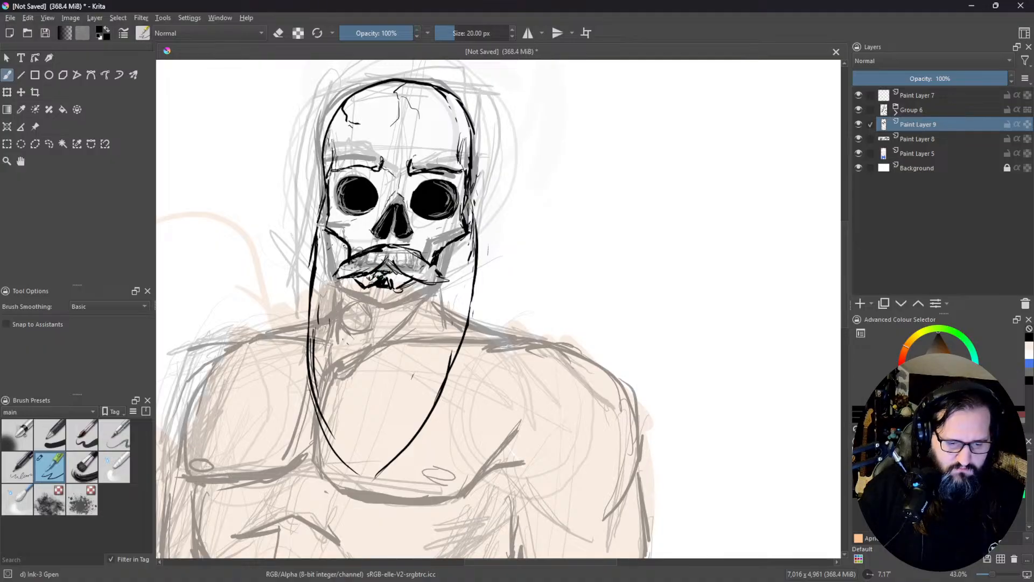
key(e)
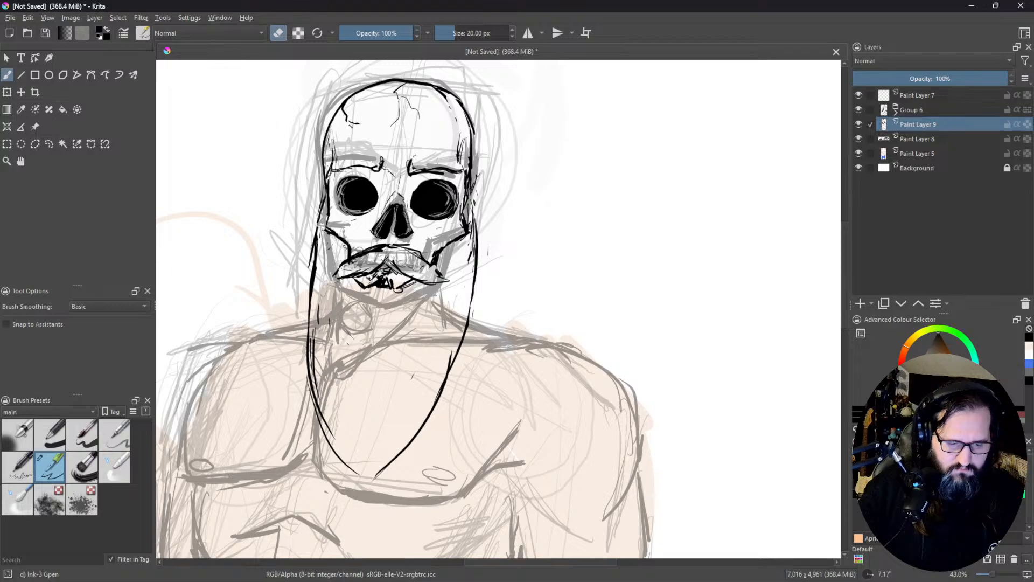
key(e)
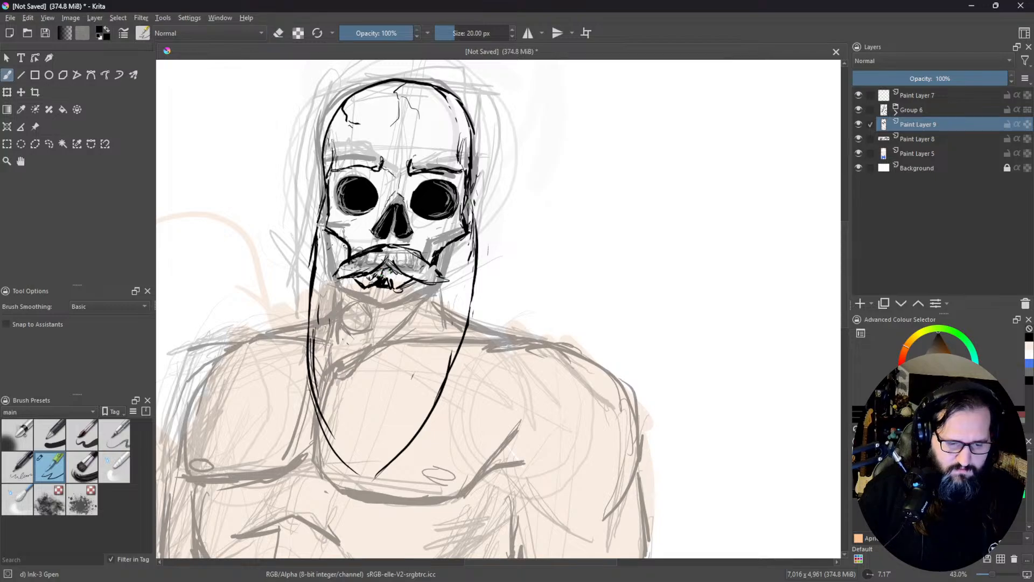
drag(388, 274, 397, 277)
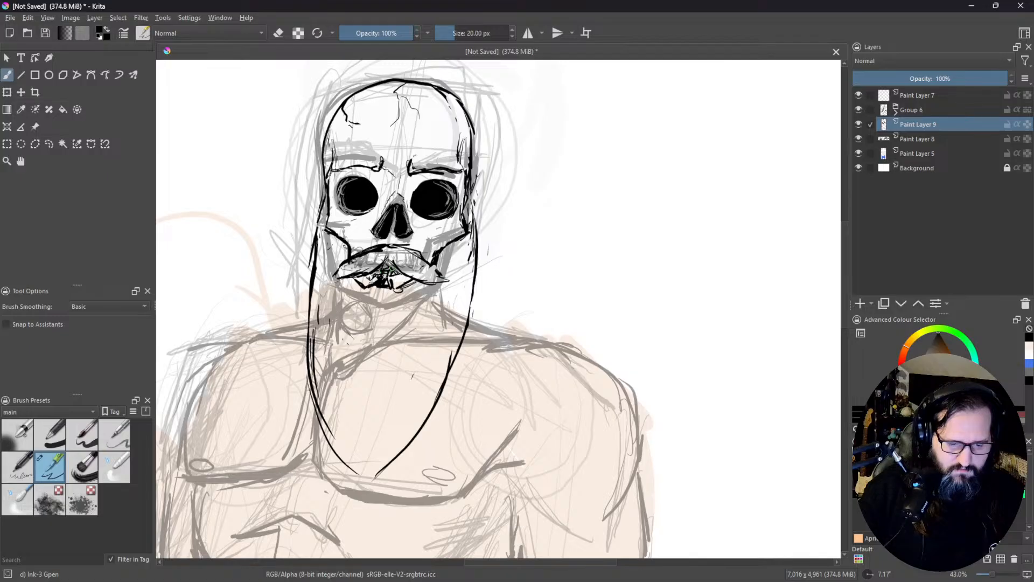
Step: Fill the moustache with fine hair strokes and ink a few beard strands hanging below the mouth
mouse_move(389, 248)
mouse_down()
mouse_move(367, 270)
mouse_move(371, 260)
mouse_move(420, 279)
mouse_up()
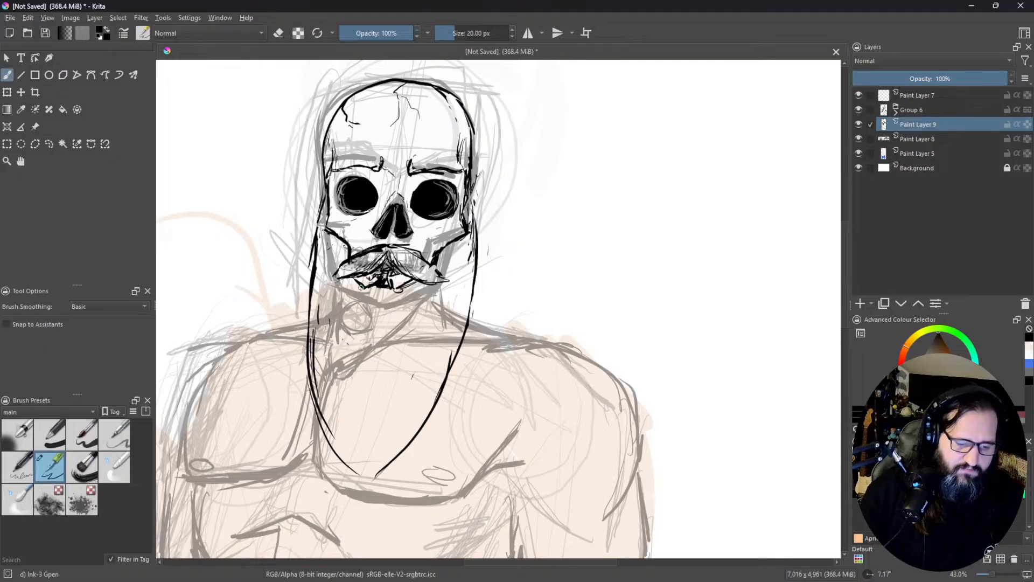
drag(358, 289, 353, 326)
mouse_move(370, 289)
mouse_down()
mouse_move(359, 324)
mouse_move(370, 359)
mouse_up()
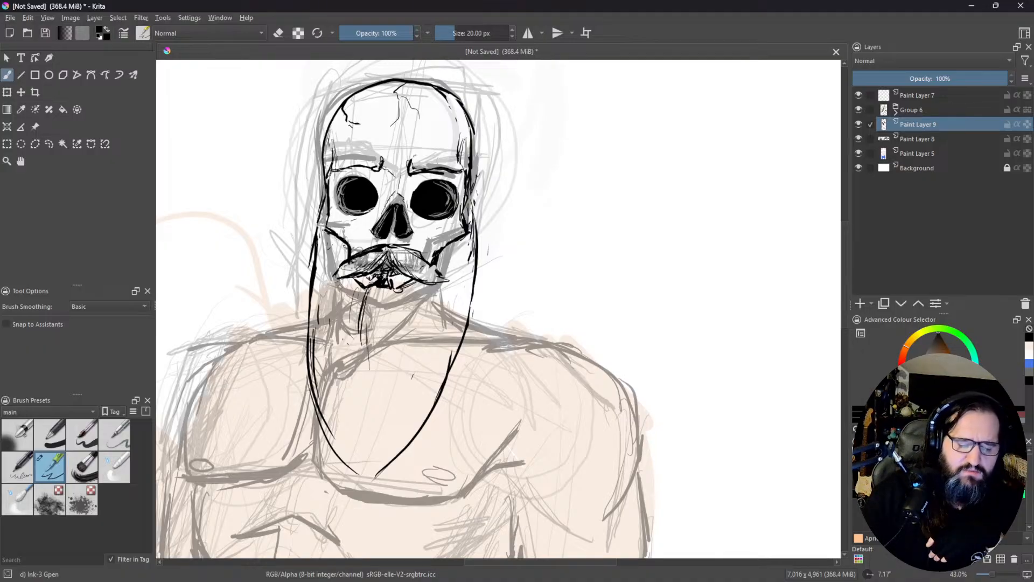
mouse_move(347, 266)
mouse_down()
mouse_move(330, 289)
mouse_move(356, 272)
mouse_up()
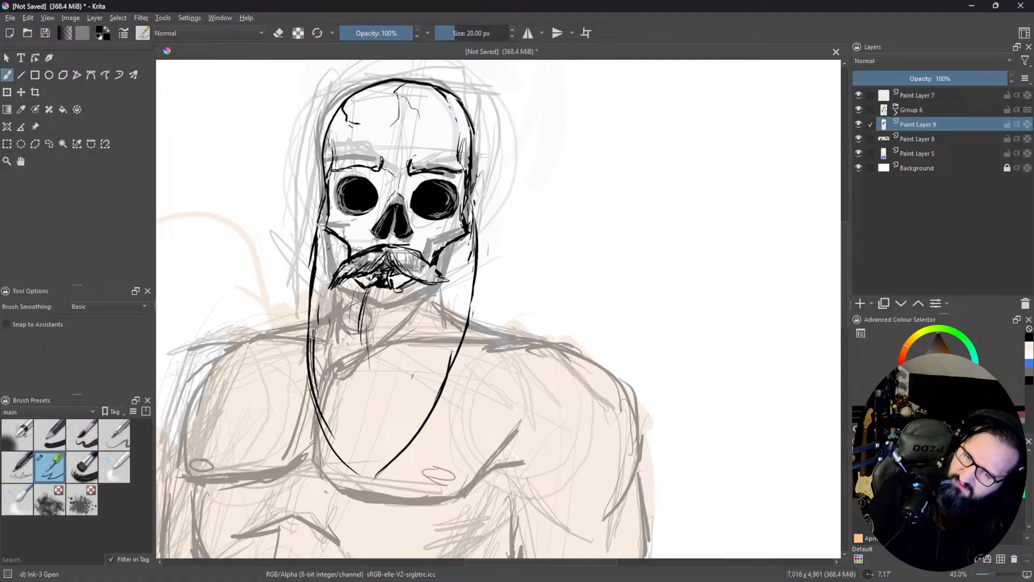
Step: Finish the moustache's right tip and ink a small rounded tuft on the chin beneath the open mouth
mouse_move(388, 247)
mouse_down()
mouse_move(412, 288)
mouse_move(443, 291)
mouse_up()
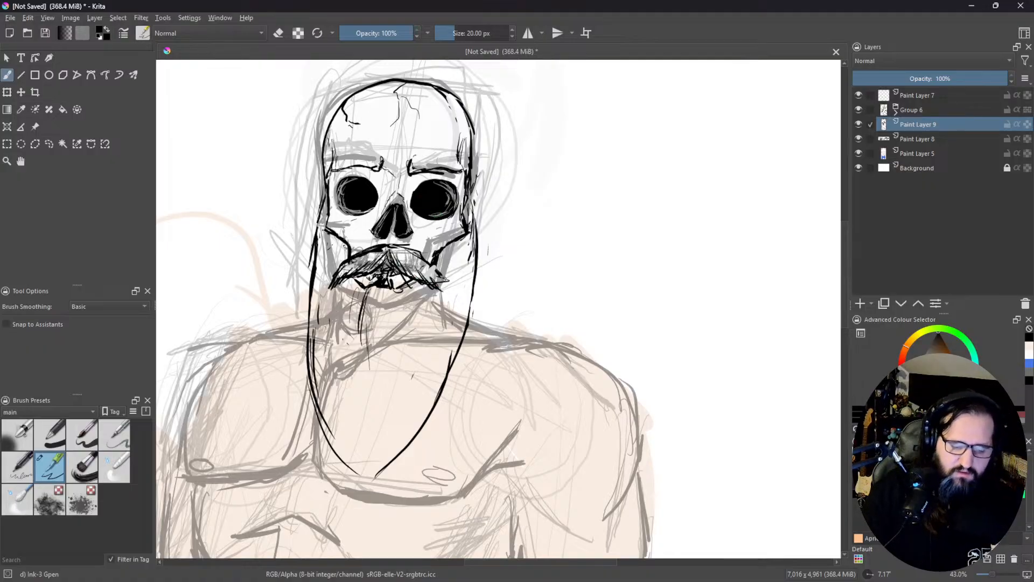
drag(371, 316, 365, 372)
mouse_move(381, 295)
mouse_down()
mouse_move(366, 307)
mouse_move(381, 316)
mouse_move(385, 302)
mouse_move(380, 318)
mouse_up()
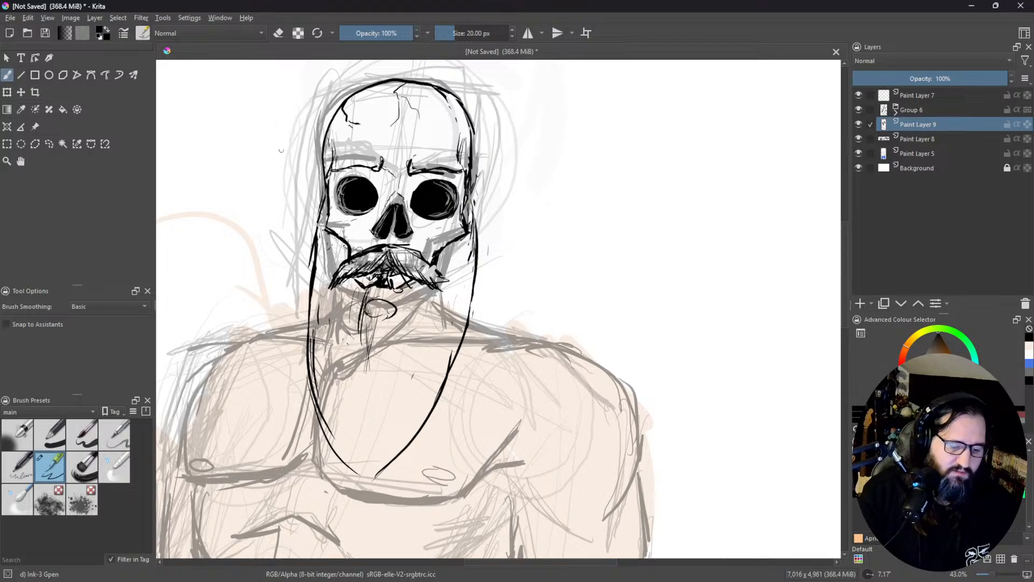
mouse_move(373, 289)
mouse_down()
mouse_move(364, 308)
mouse_move(385, 317)
mouse_move(365, 318)
mouse_up()
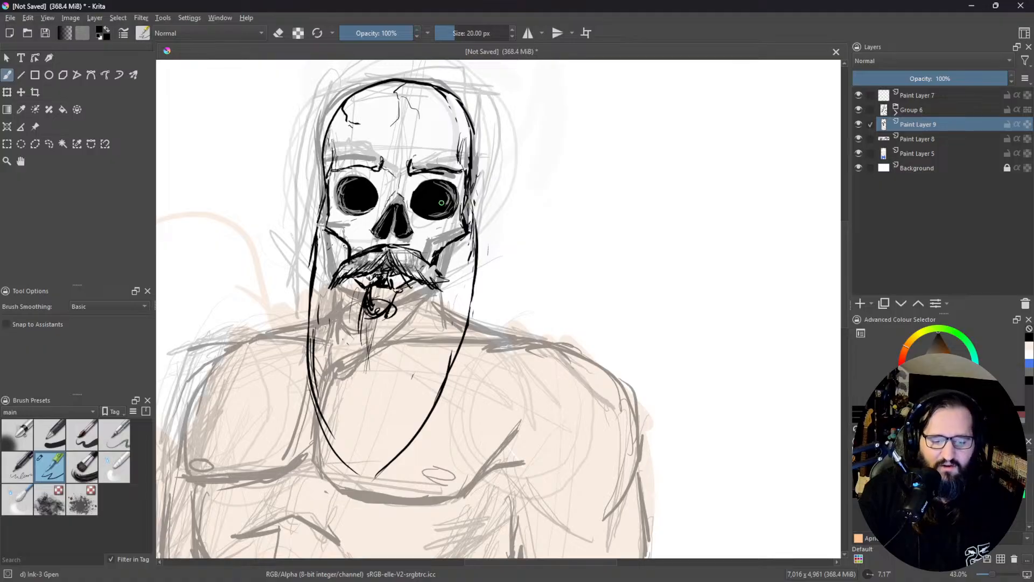
Step: Ink long, jagged hair strands falling from the chin tuft down the beard's centre line to its lower end
mouse_move(371, 291)
mouse_down()
mouse_move(367, 318)
mouse_move(386, 312)
mouse_move(358, 368)
mouse_up()
drag(367, 325, 359, 391)
drag(366, 344, 360, 414)
drag(363, 364, 353, 435)
drag(353, 396, 357, 439)
drag(378, 347, 365, 414)
drag(386, 319, 366, 406)
drag(382, 350, 364, 414)
mouse_move(365, 413)
mouse_down()
mouse_move(356, 425)
mouse_move(346, 415)
mouse_up()
mouse_move(345, 415)
mouse_down()
mouse_move(366, 409)
mouse_move(346, 447)
mouse_move(351, 462)
mouse_up()
drag(358, 451, 354, 463)
drag(360, 422, 354, 450)
drag(369, 409, 360, 450)
drag(359, 442, 350, 460)
drag(367, 362, 364, 397)
drag(367, 318, 356, 386)
drag(363, 384, 360, 440)
Step: Fill the beard's right half with long tapering strands running from the jaw down to the pointed tip
drag(432, 282, 422, 366)
mouse_move(426, 301)
mouse_down()
mouse_move(413, 374)
mouse_move(436, 324)
mouse_up()
drag(476, 238, 453, 370)
drag(466, 305, 454, 356)
drag(468, 290, 457, 347)
drag(464, 299, 442, 402)
mouse_move(450, 313)
mouse_down()
mouse_move(437, 401)
mouse_move(414, 435)
mouse_up()
drag(437, 373, 397, 455)
drag(430, 380, 379, 487)
drag(414, 407, 383, 479)
drag(415, 406, 399, 445)
drag(434, 379, 417, 411)
drag(415, 417, 358, 481)
drag(379, 433, 369, 470)
drag(381, 394, 374, 469)
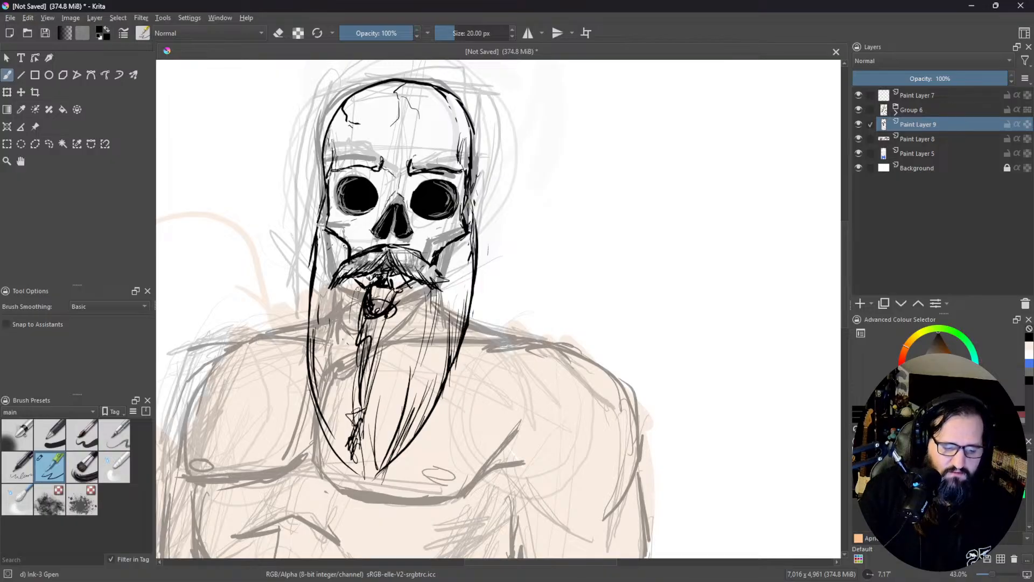
Step: Add a few loose hair strands along the beard's outer left edge, from the cheek to shoulder height
mouse_move(320, 216)
mouse_down()
mouse_move(309, 261)
mouse_move(318, 274)
mouse_move(302, 299)
mouse_up()
drag(323, 238, 310, 317)
drag(311, 289, 301, 358)
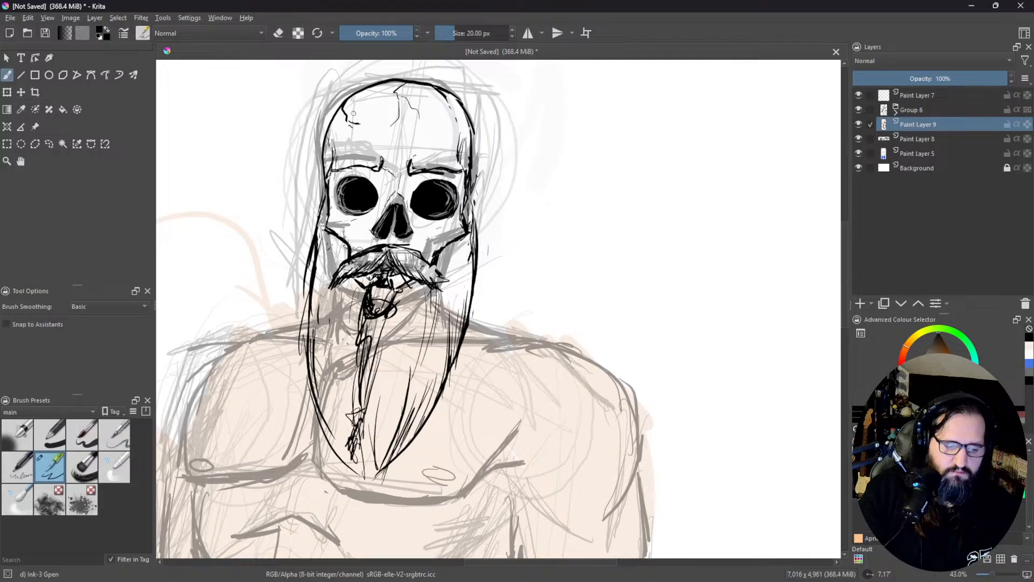
Step: Ink the slope from the neck to the outer shoulder on the figure's right-hand side, next to the beard
mouse_move(442, 200)
mouse_down()
mouse_move(438, 163)
mouse_move(426, 206)
mouse_up()
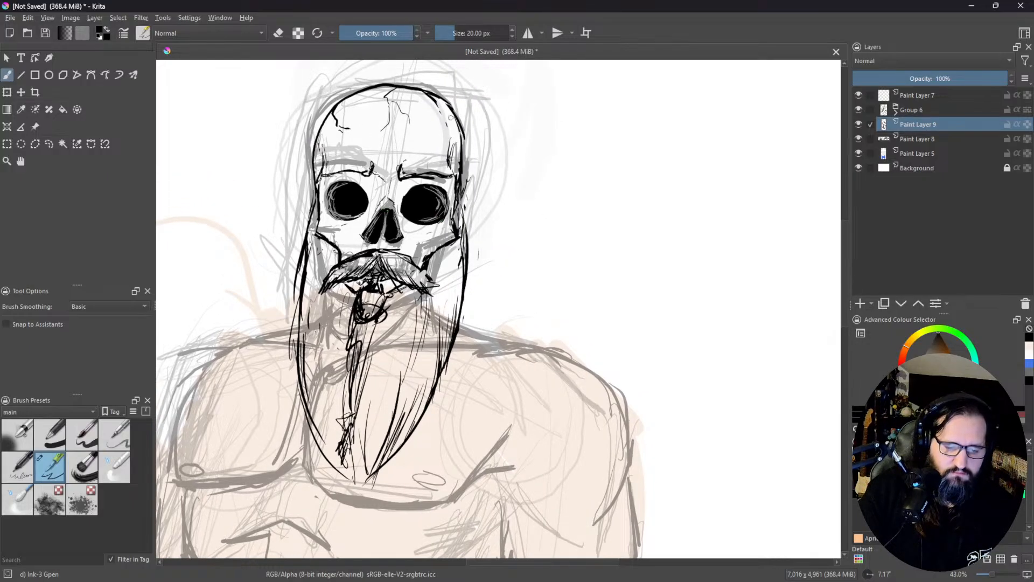
drag(474, 294, 550, 203)
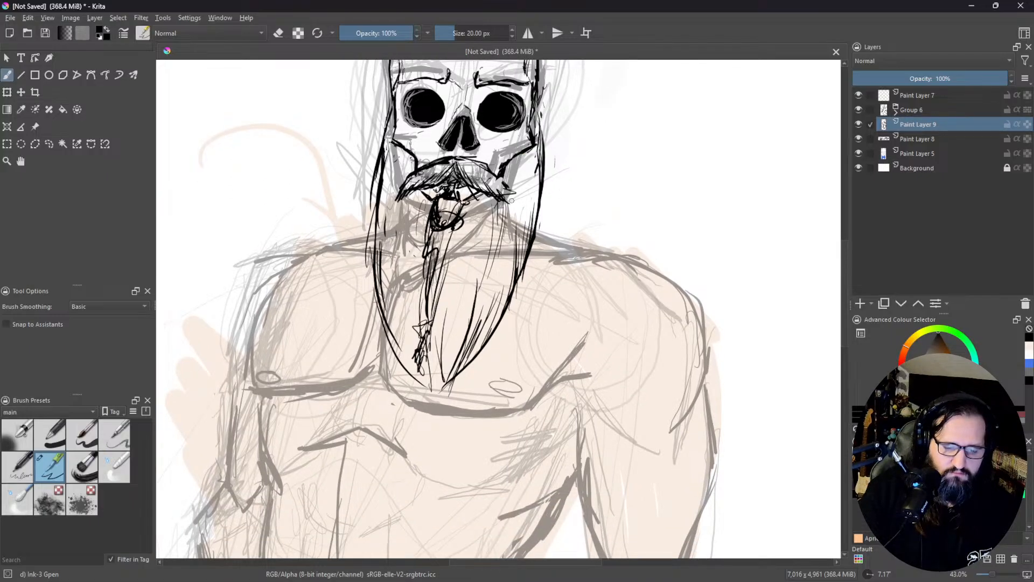
drag(564, 236, 603, 252)
mouse_move(533, 232)
mouse_down()
mouse_move(603, 251)
mouse_move(580, 260)
mouse_move(615, 249)
mouse_move(689, 272)
mouse_move(723, 313)
mouse_move(661, 195)
mouse_up()
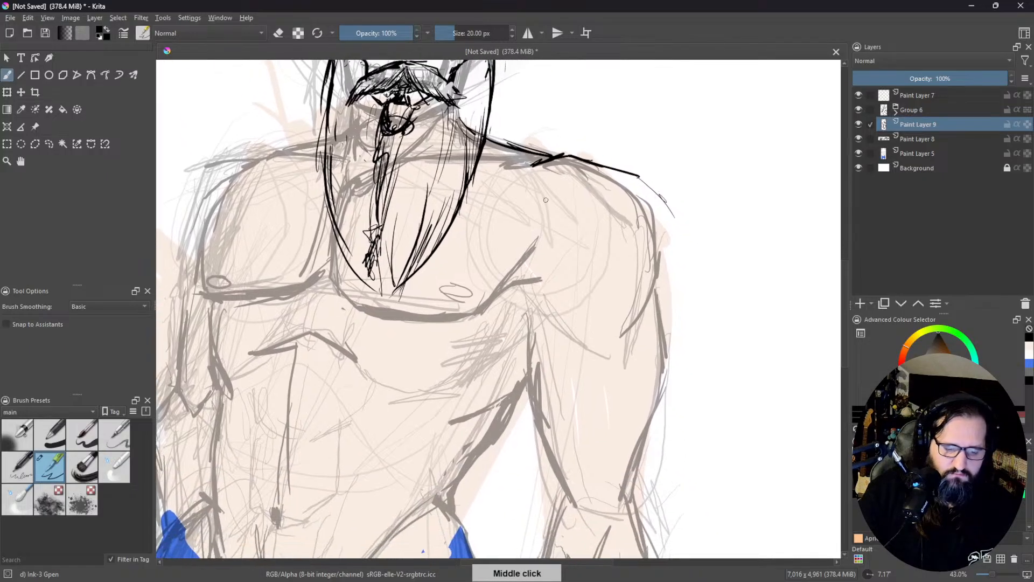
Step: Outline the shoulder muscle below the slope as one large rounded shape over the sketch
mouse_move(560, 157)
mouse_down()
mouse_move(507, 184)
mouse_move(500, 237)
mouse_move(517, 292)
mouse_move(525, 287)
mouse_move(543, 318)
mouse_move(639, 332)
mouse_move(675, 314)
mouse_move(667, 196)
mouse_move(682, 294)
mouse_move(639, 341)
mouse_up()
drag(675, 300, 639, 336)
mouse_move(684, 305)
mouse_down()
mouse_move(679, 255)
mouse_move(669, 198)
mouse_move(565, 153)
mouse_up()
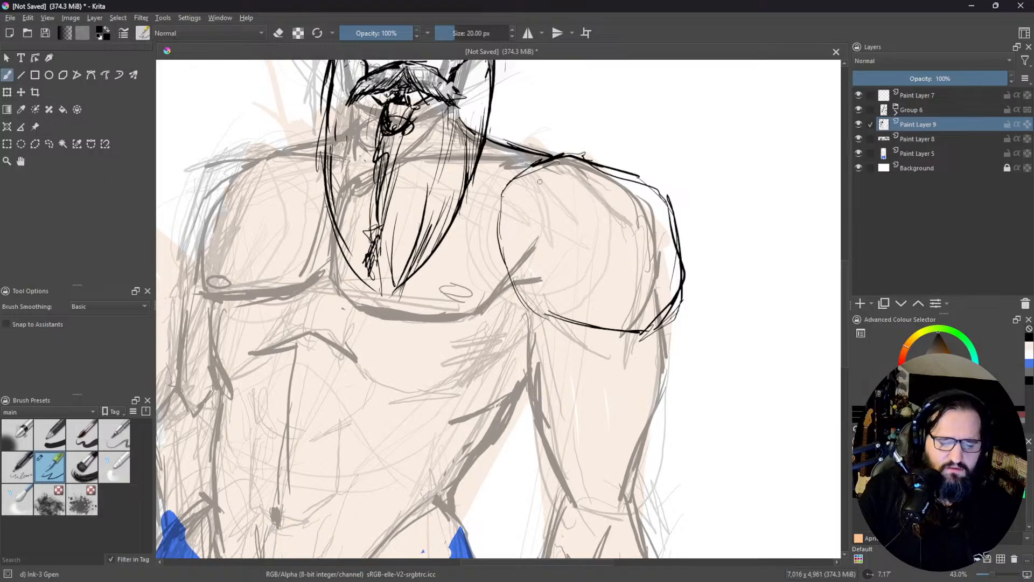
Step: Thicken the shoulder muscle's outline with repeated strokes around its upper curve, inner side and lower edge
drag(540, 160, 498, 210)
drag(540, 161, 495, 204)
drag(567, 160, 505, 193)
mouse_move(551, 156)
mouse_down()
mouse_move(640, 172)
mouse_move(666, 203)
mouse_up()
drag(604, 161, 625, 171)
mouse_move(504, 196)
mouse_down()
mouse_move(512, 299)
mouse_move(497, 232)
mouse_up()
drag(497, 226, 529, 329)
drag(490, 245, 498, 284)
mouse_move(514, 298)
mouse_down()
mouse_move(525, 315)
mouse_move(609, 337)
mouse_move(680, 318)
mouse_up()
mouse_move(691, 280)
mouse_down()
mouse_move(681, 326)
mouse_move(630, 329)
mouse_up()
mouse_move(530, 317)
mouse_down()
mouse_move(641, 339)
mouse_move(679, 320)
mouse_move(695, 287)
mouse_move(644, 323)
mouse_up()
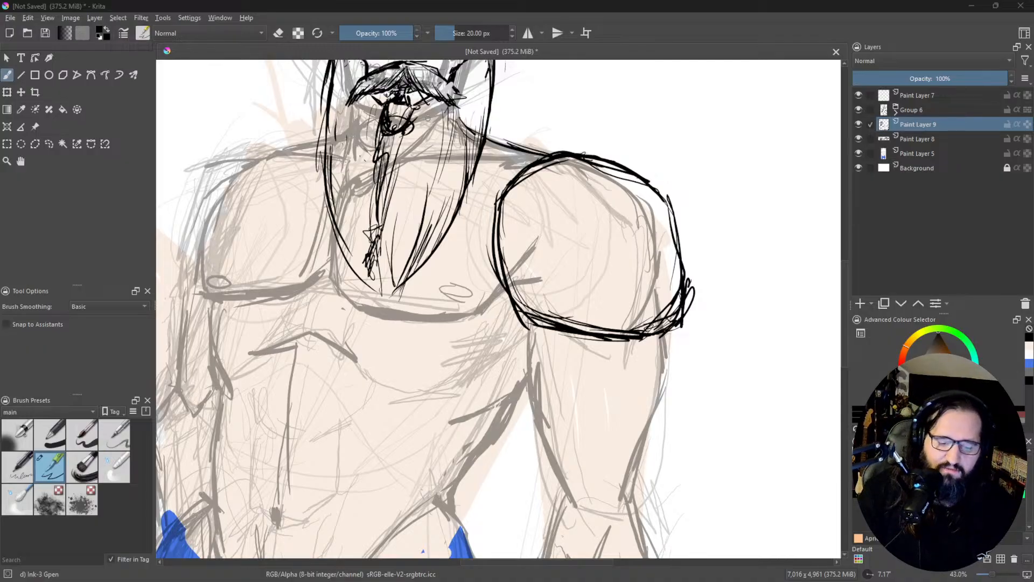
Step: Ink the upper arm's inner and outer contours below the shoulder, with a slanted lower edge and short inner-side marks
drag(609, 351, 608, 282)
mouse_move(539, 258)
mouse_down()
mouse_move(566, 345)
mouse_move(657, 369)
mouse_move(668, 357)
mouse_up()
drag(677, 268, 674, 297)
mouse_move(682, 329)
mouse_down()
mouse_move(677, 265)
mouse_move(658, 356)
mouse_move(637, 374)
mouse_move(680, 322)
mouse_up()
drag(666, 359, 681, 315)
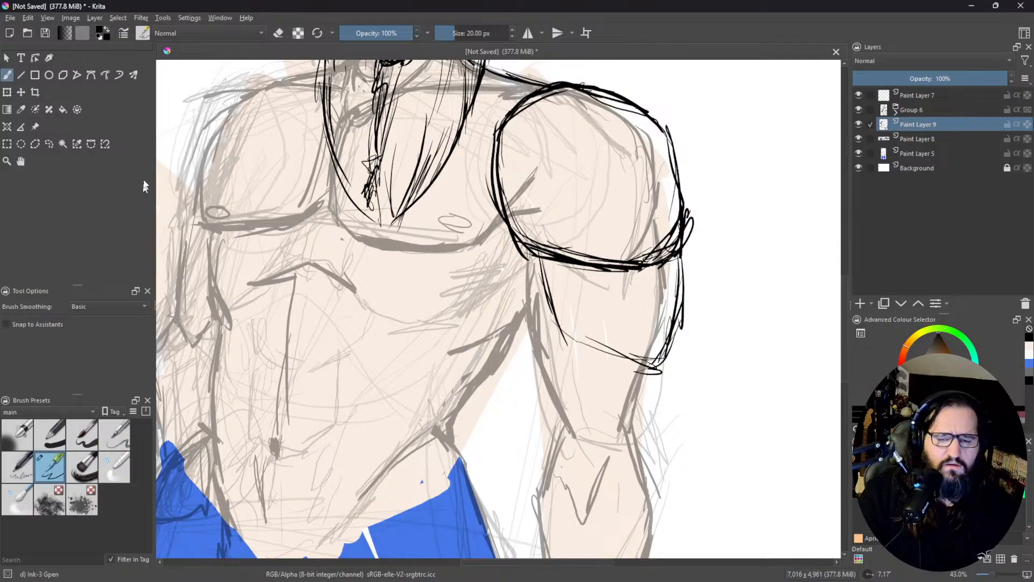
mouse_move(551, 318)
mouse_down()
mouse_move(528, 329)
mouse_move(531, 343)
mouse_move(563, 332)
mouse_up()
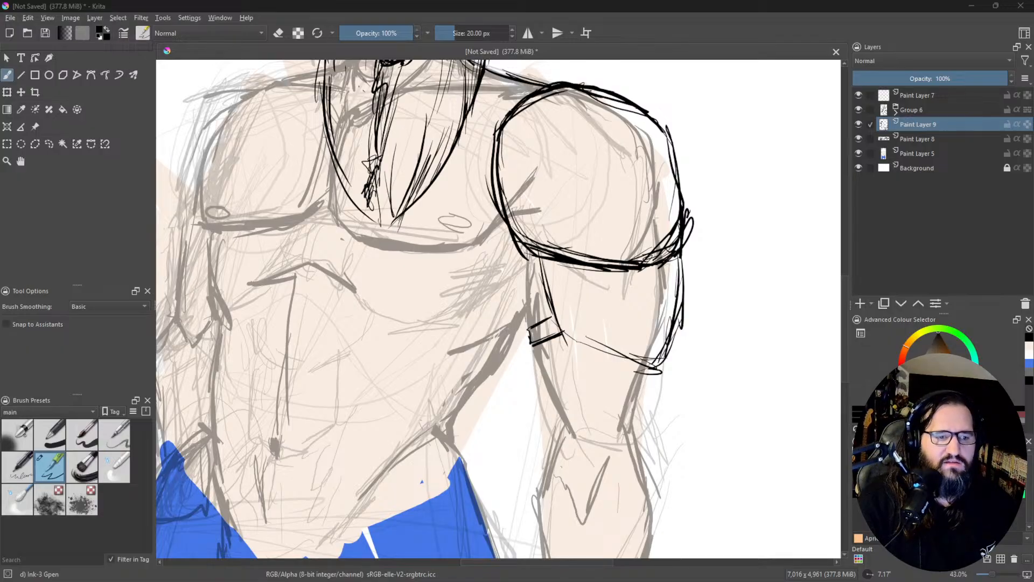
Step: Switch to the YouTube landscape time-lapse video, watch it briefly in full screen, and enlarge it to theater mode
drag(512, 0, 410, 1)
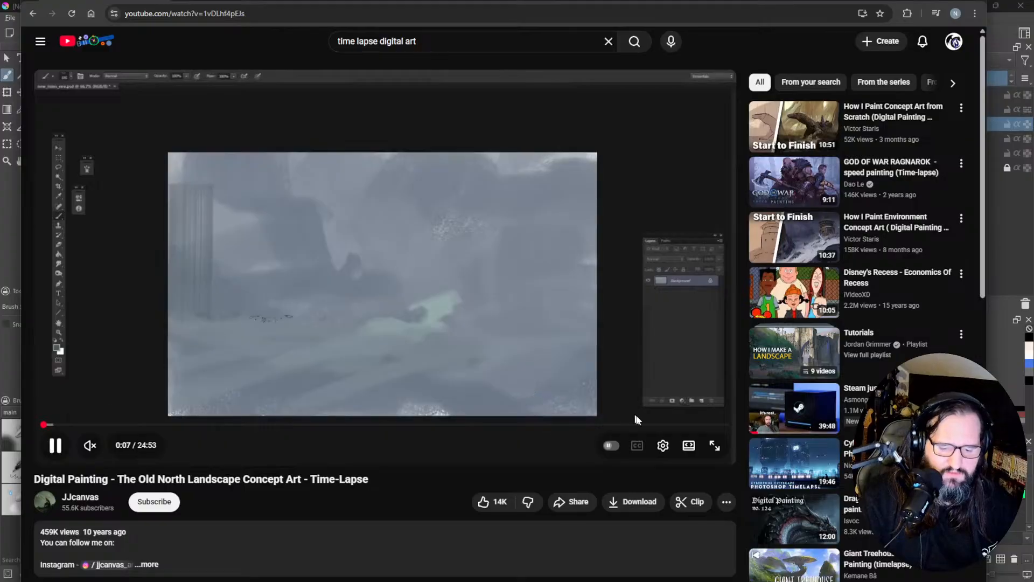
click(714, 445)
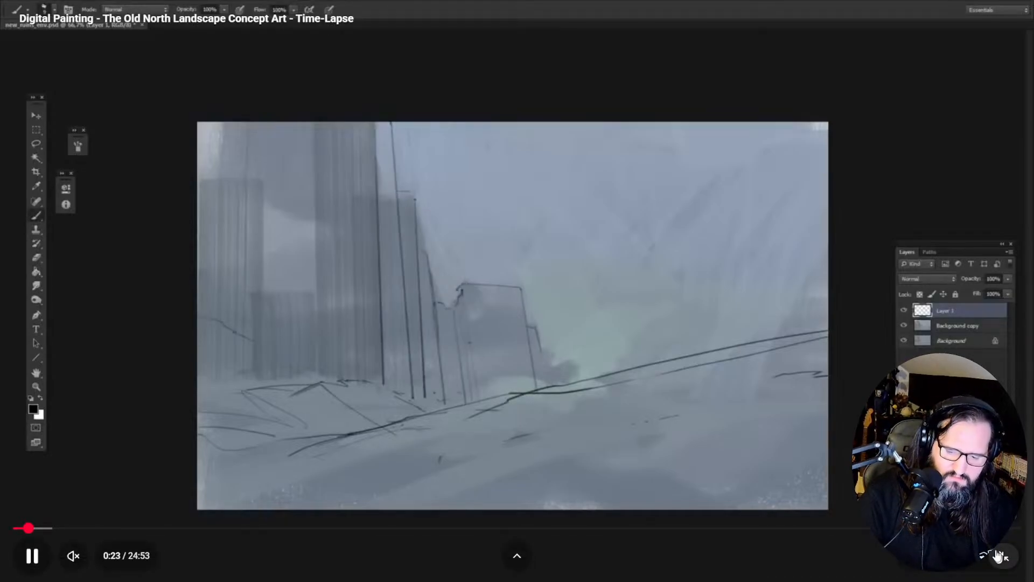
click(1001, 556)
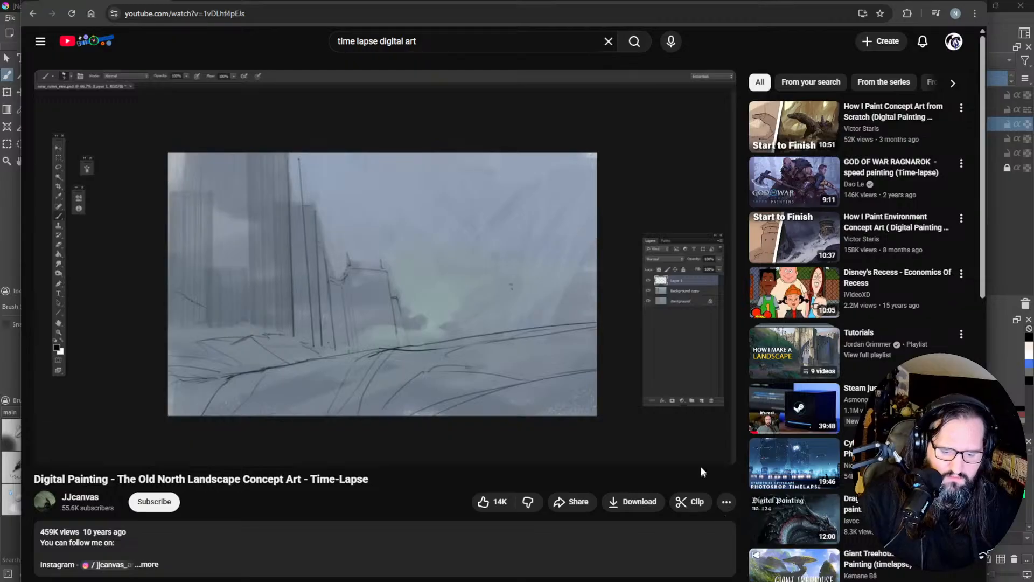
click(686, 451)
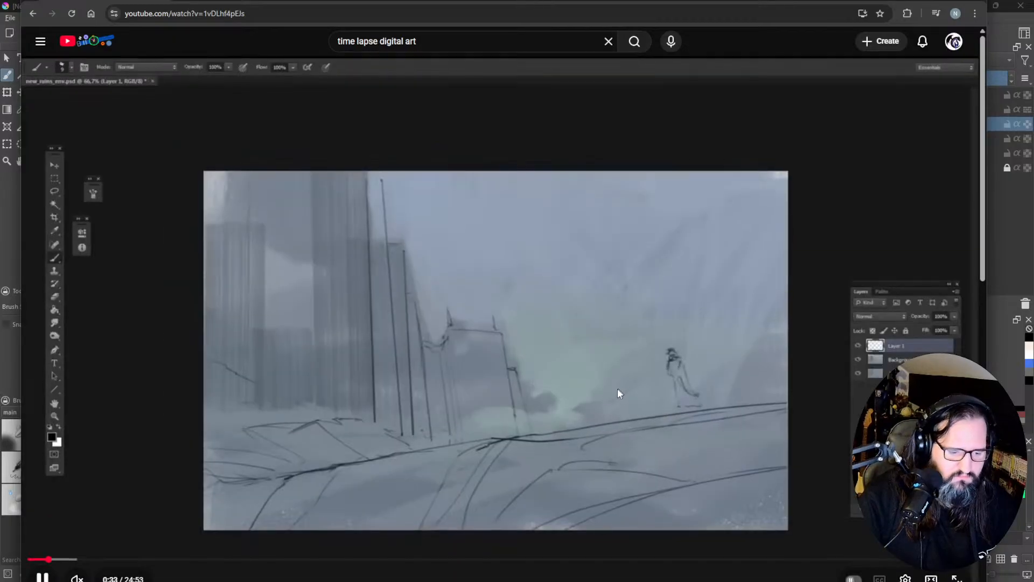
Step: Expand the video description and read its note about perspective and making proper colored guides, highlighting that passage
scroll(619, 387, down, 1)
scroll(409, 477, down, 1)
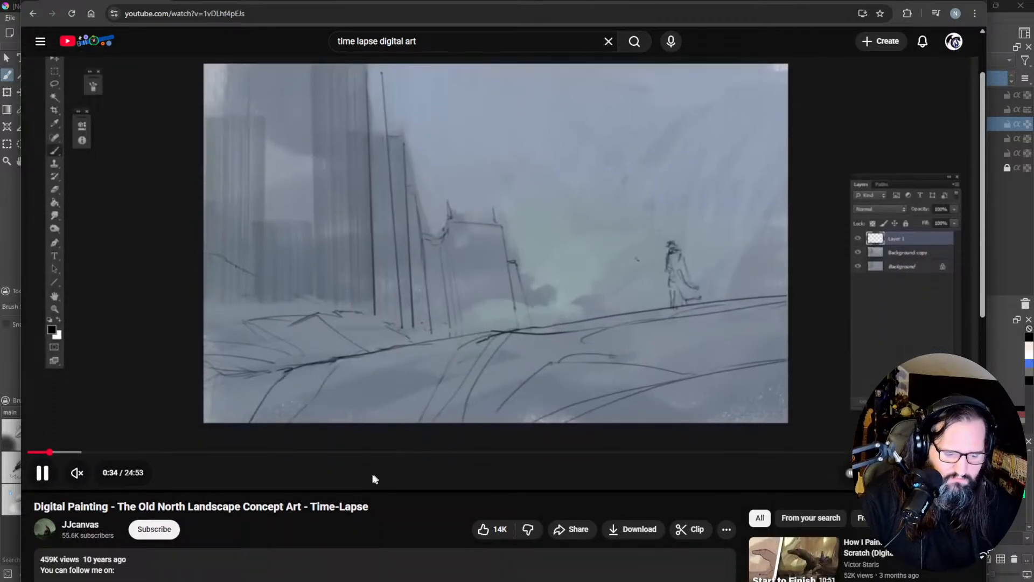
scroll(377, 496, down, 1)
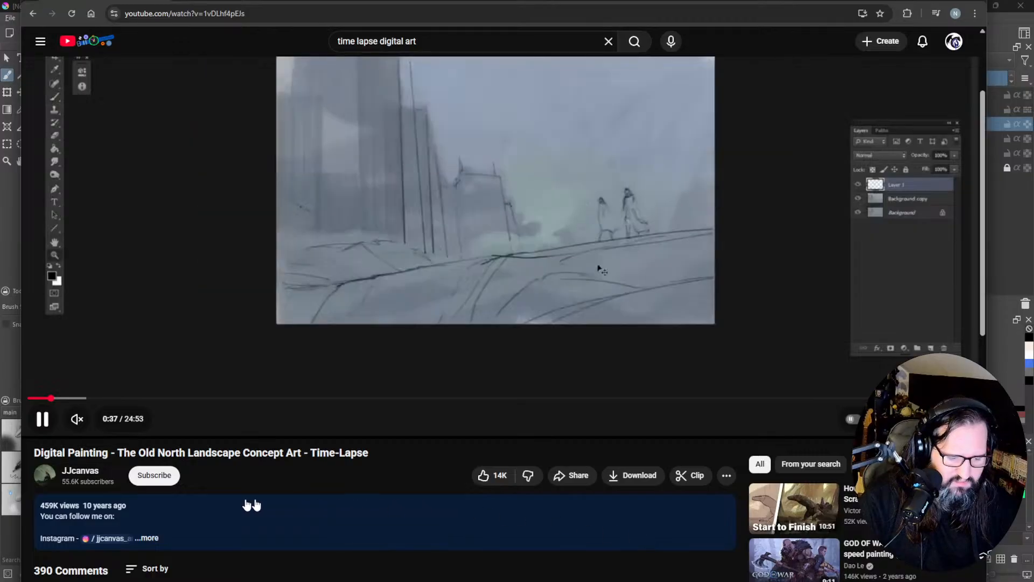
click(150, 539)
scroll(316, 519, down, 1)
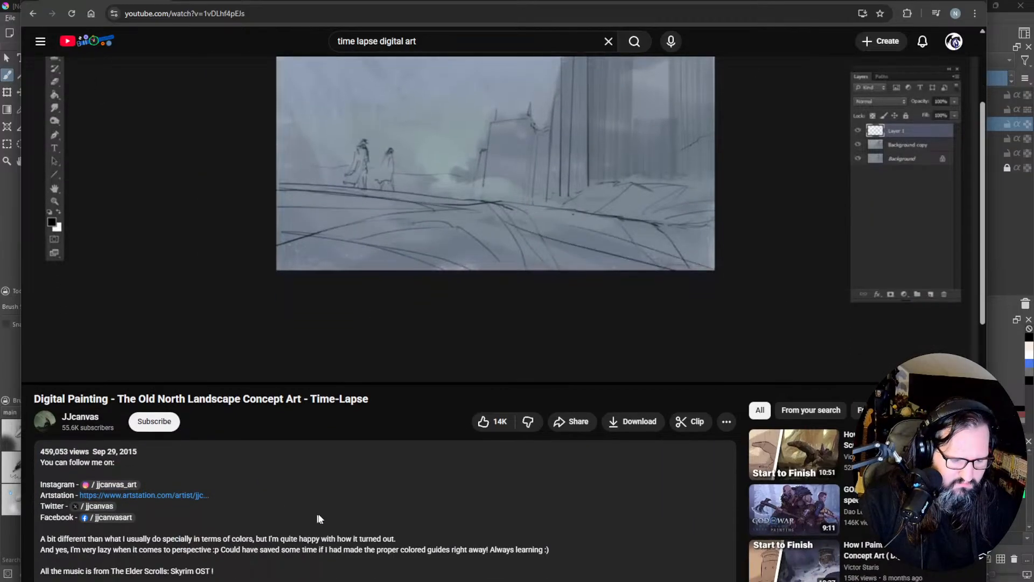
scroll(355, 515, down, 1)
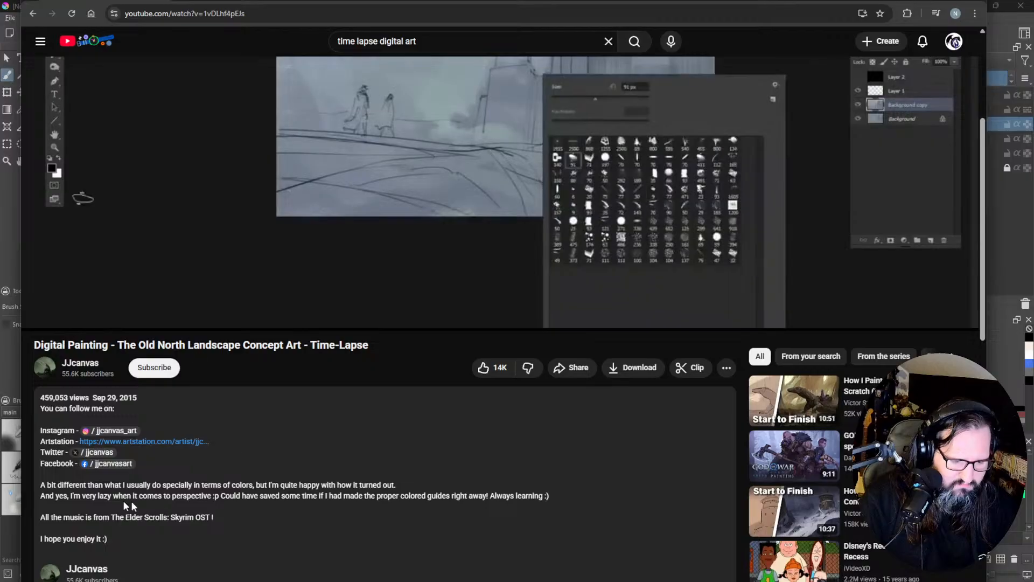
drag(56, 485, 563, 496)
click(541, 525)
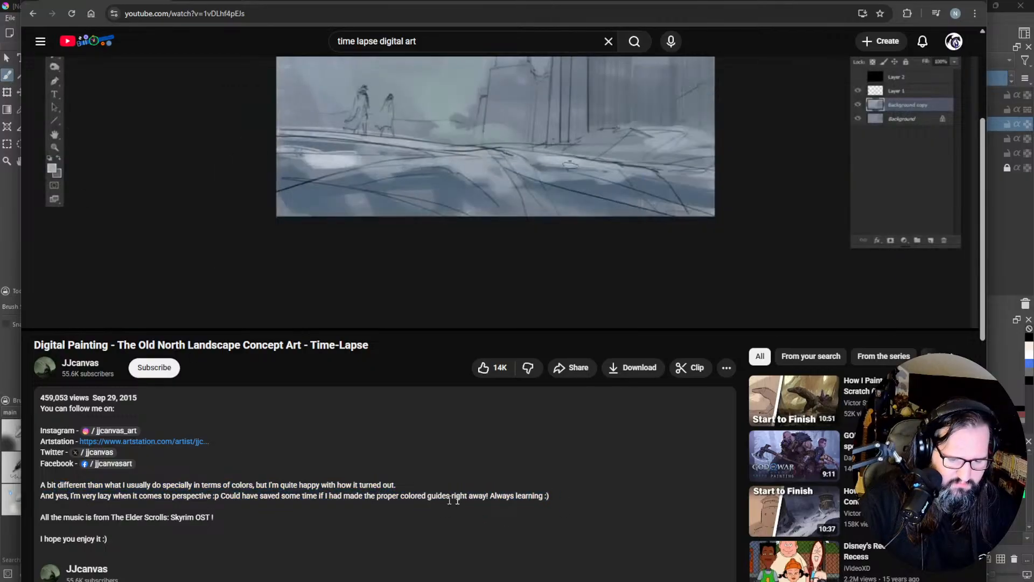
drag(377, 496, 551, 496)
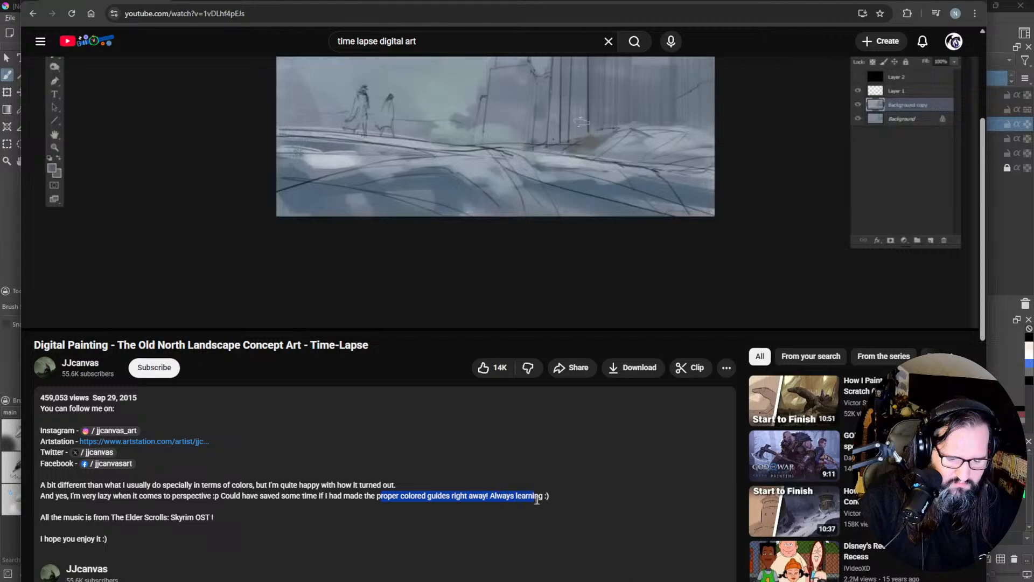
drag(320, 496, 548, 498)
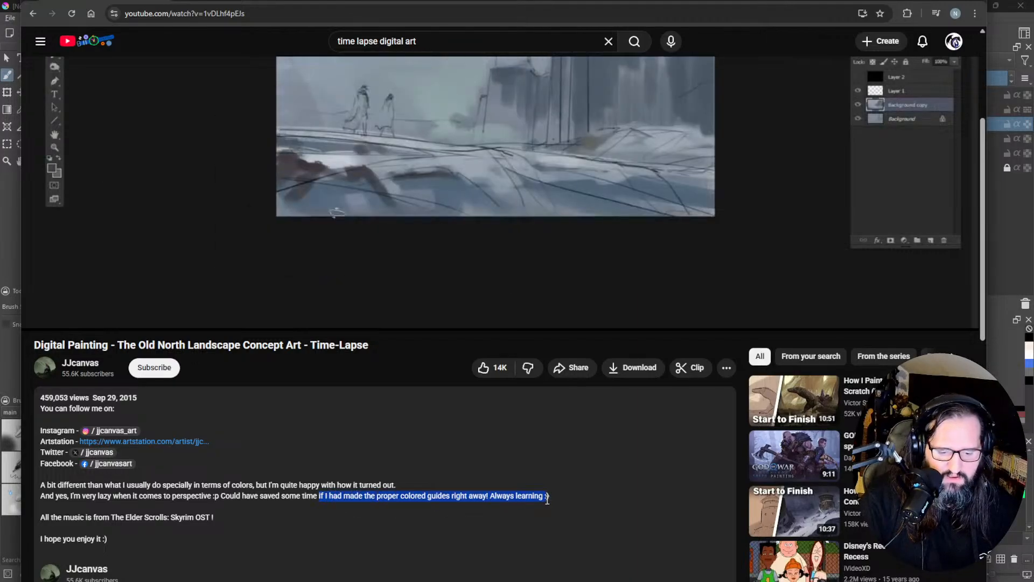
click(513, 505)
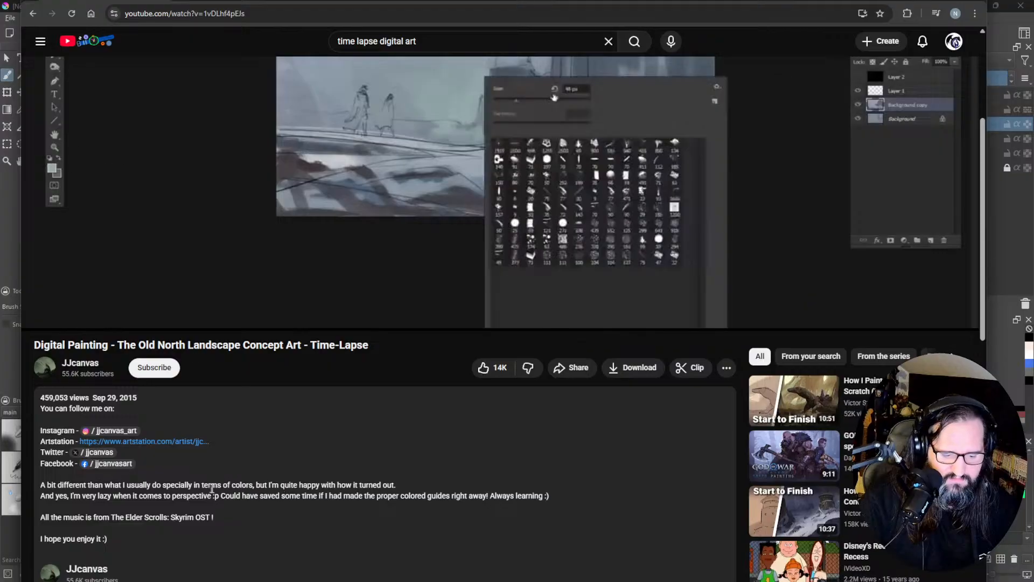
drag(215, 495, 458, 506)
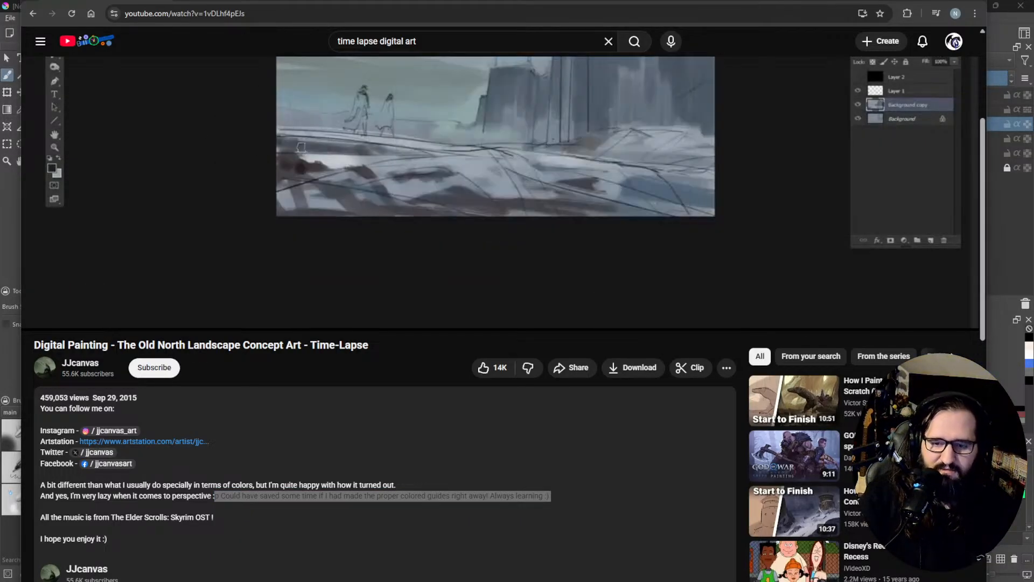
scroll(324, 358, down, 3)
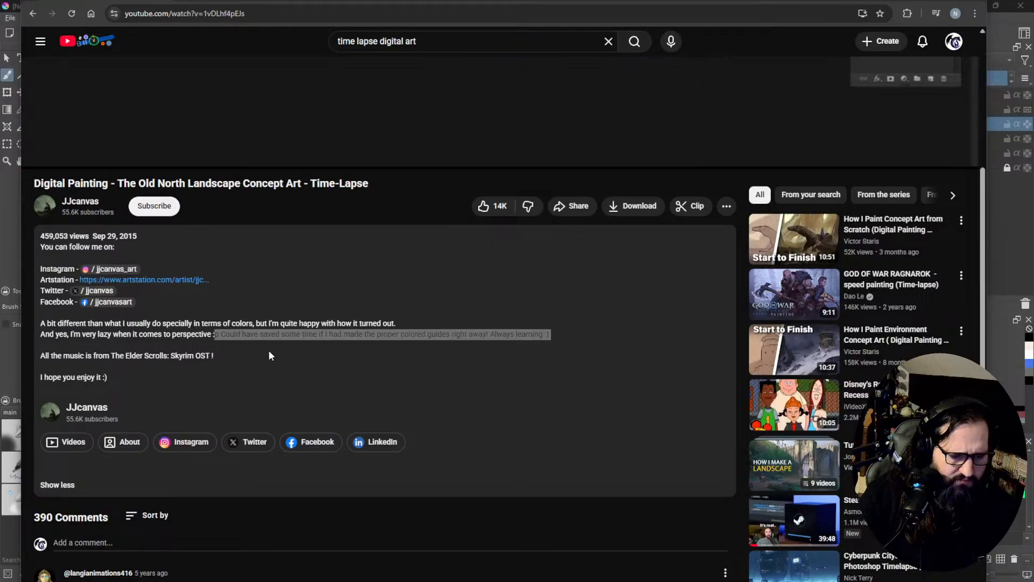
scroll(270, 350, up, 7)
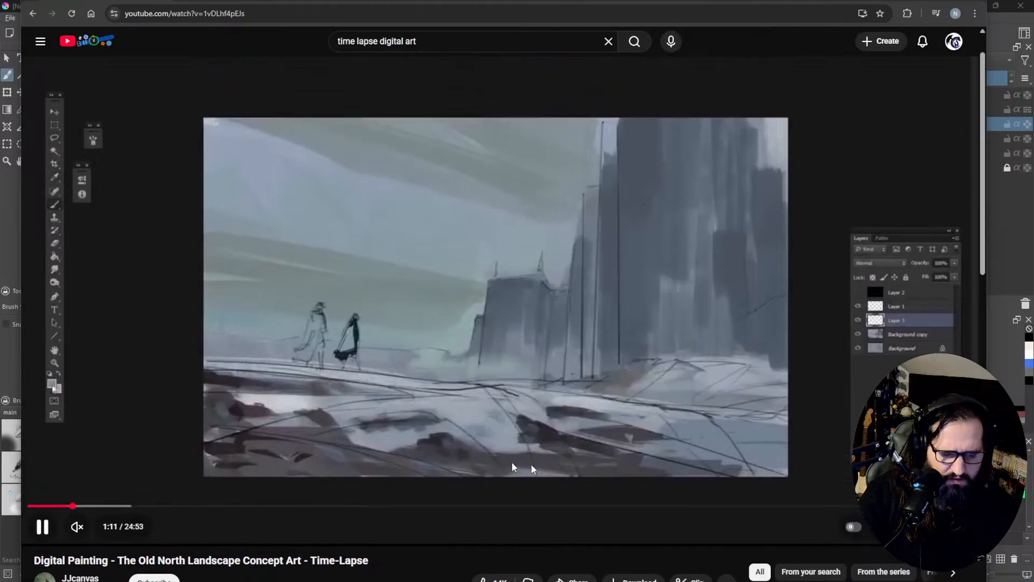
Step: Skip to the video's final minute to examine the finished painting and closing credits, and rewind to the opening seconds
click(939, 506)
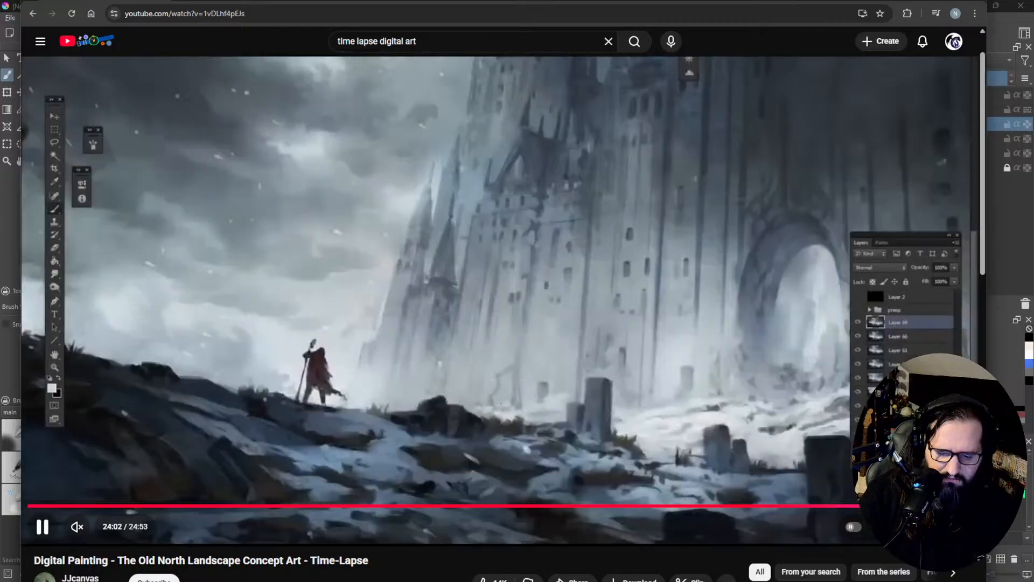
click(947, 505)
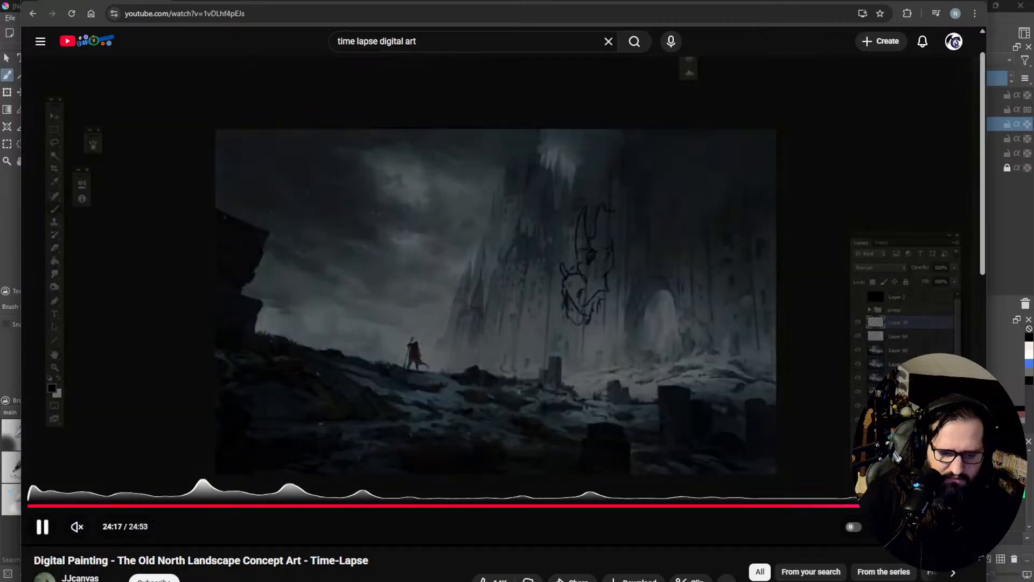
click(953, 506)
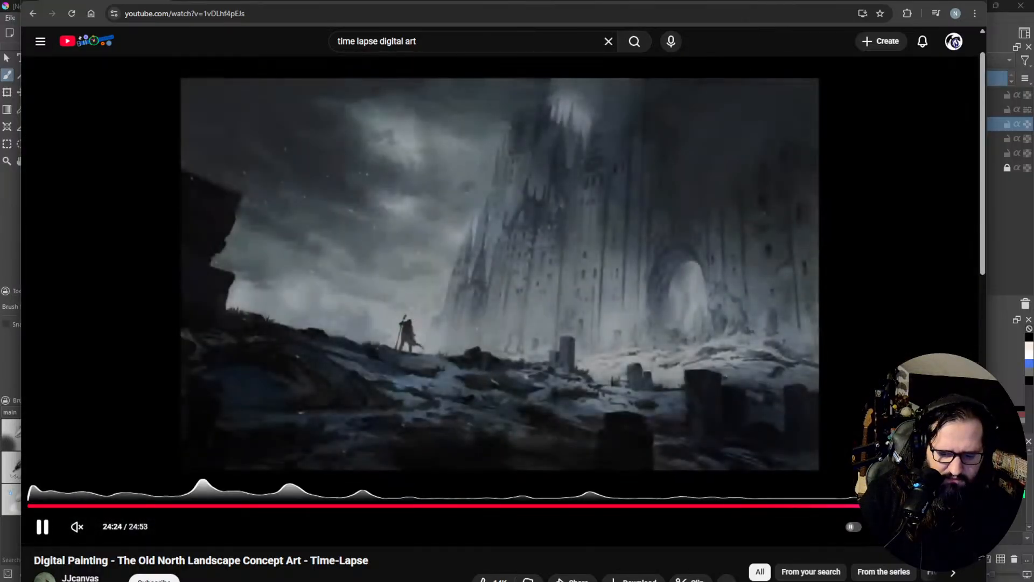
click(959, 505)
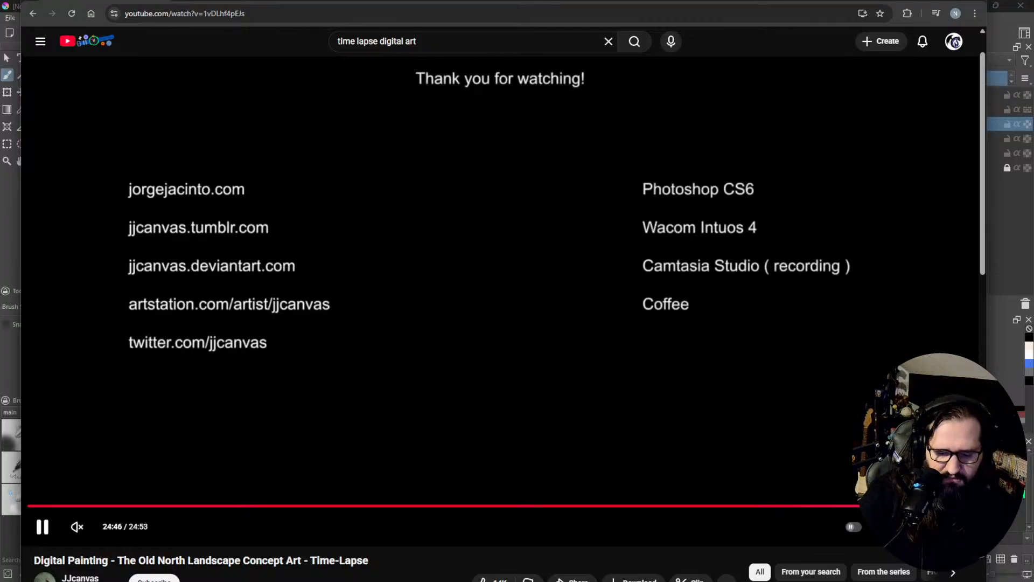
drag(970, 507, 37, 506)
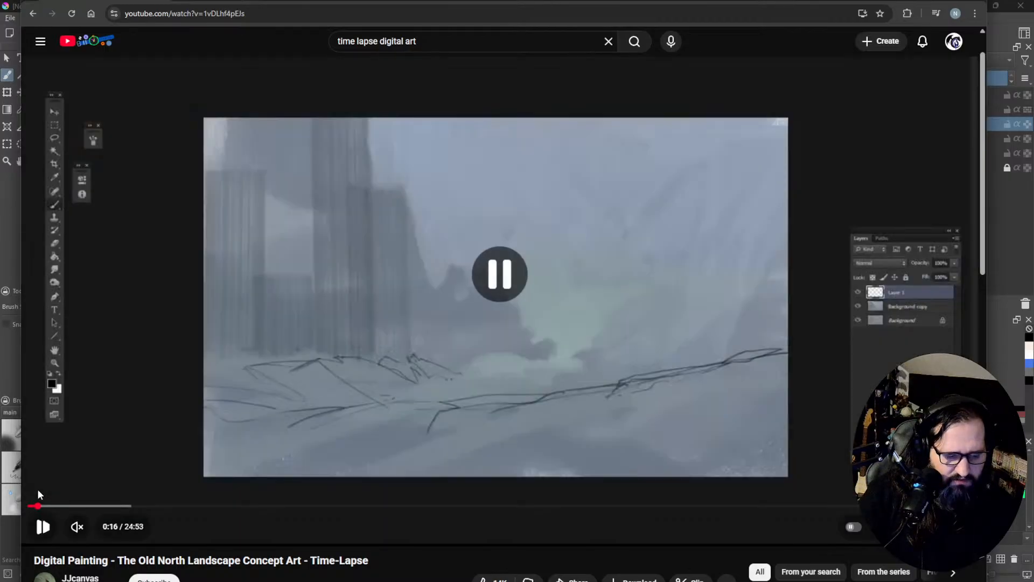
click(31, 506)
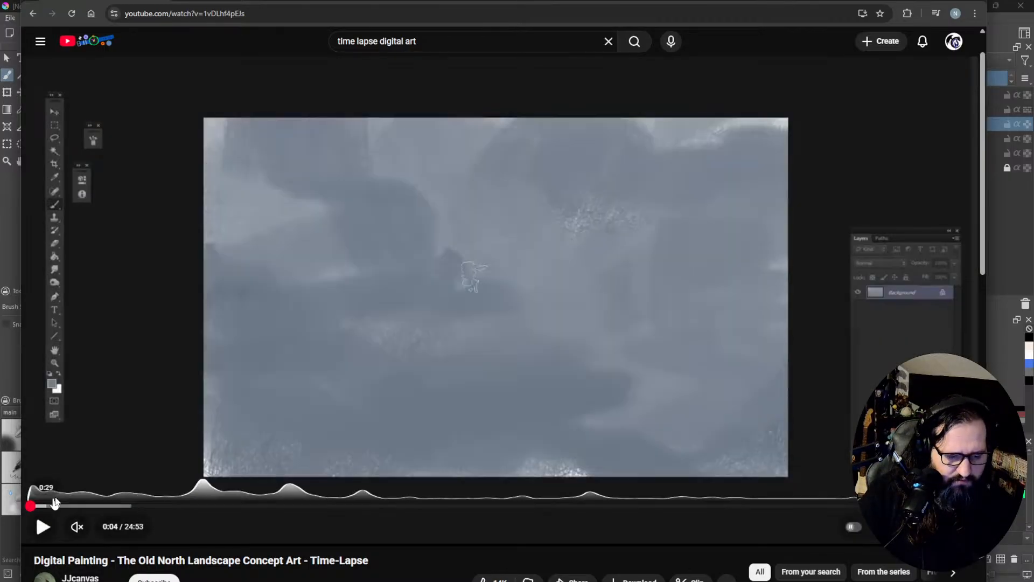
Step: Look through the video's comments and return to the search results for "time lapse digital art"
scroll(451, 480, down, 13)
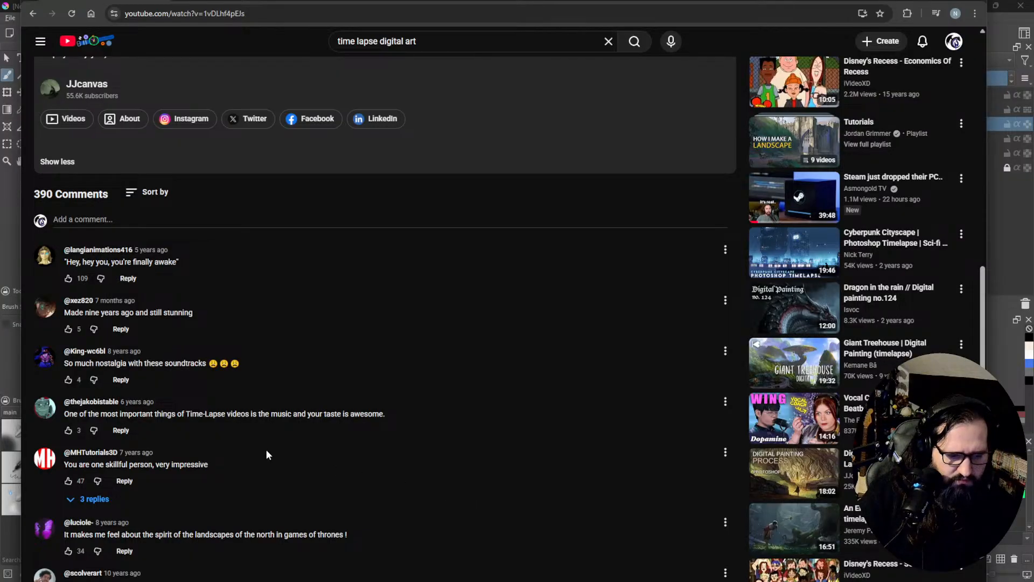
scroll(266, 450, up, 10)
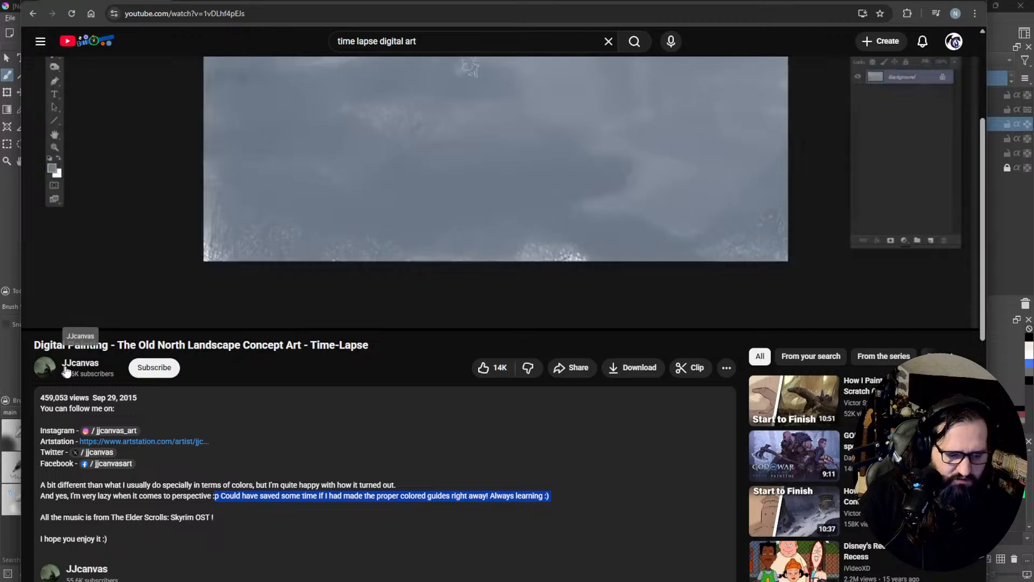
click(36, 15)
scroll(541, 294, down, 4)
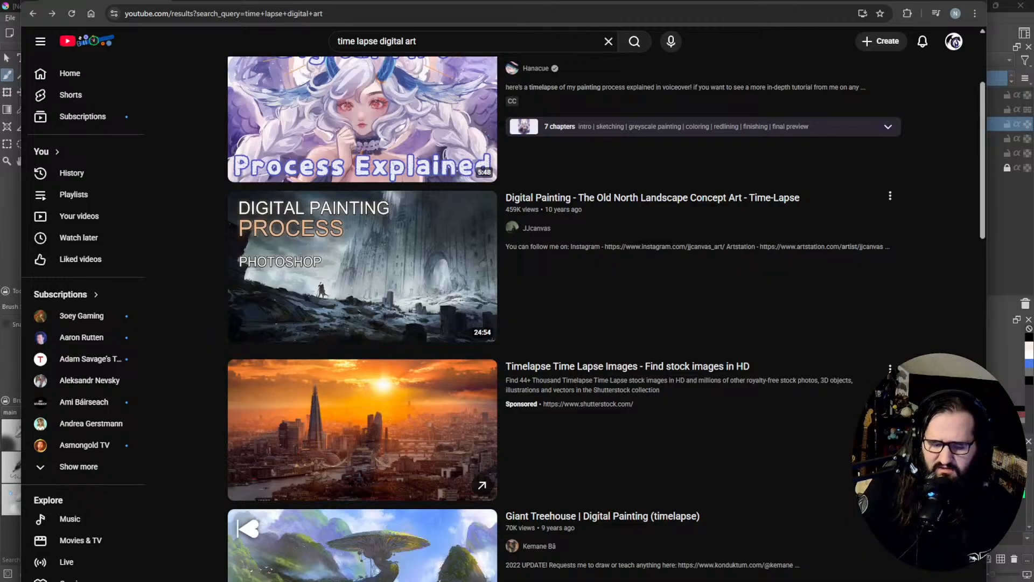
Step: Open the Giant Treehouse digital painting time-lapse from the results and read its expanded description
scroll(694, 75, down, 4)
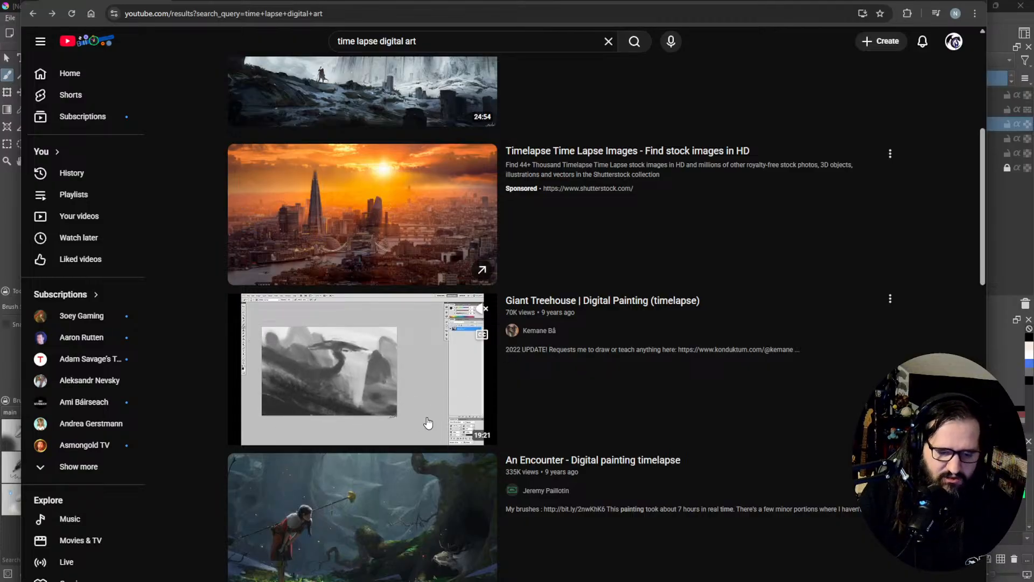
click(556, 299)
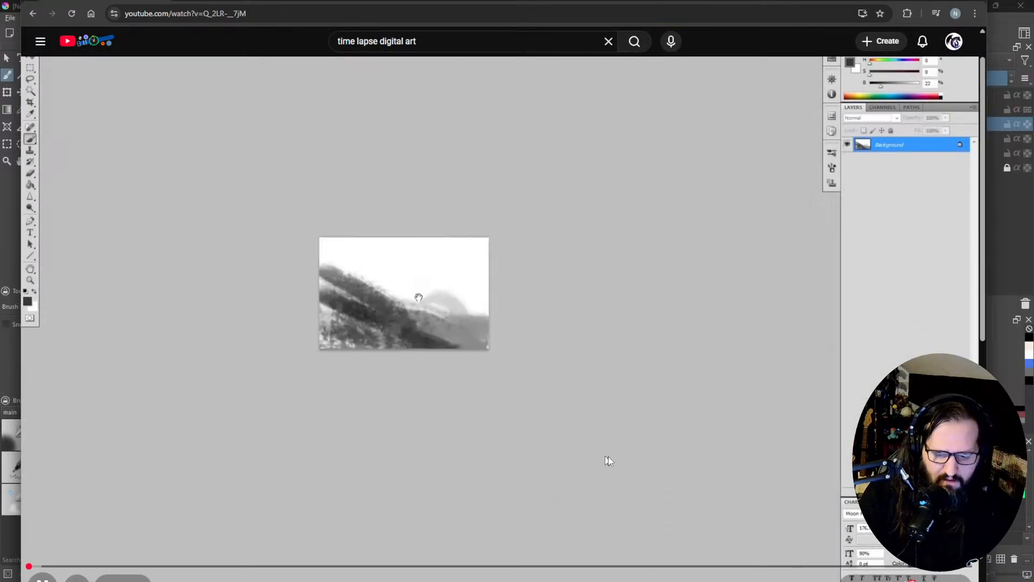
scroll(600, 454, down, 5)
scroll(602, 390, down, 1)
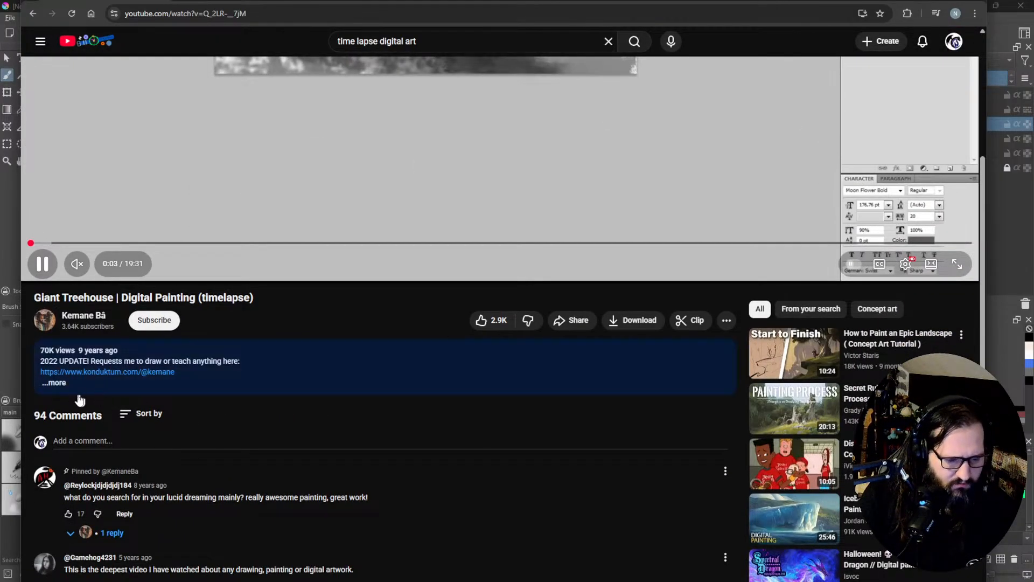
click(65, 387)
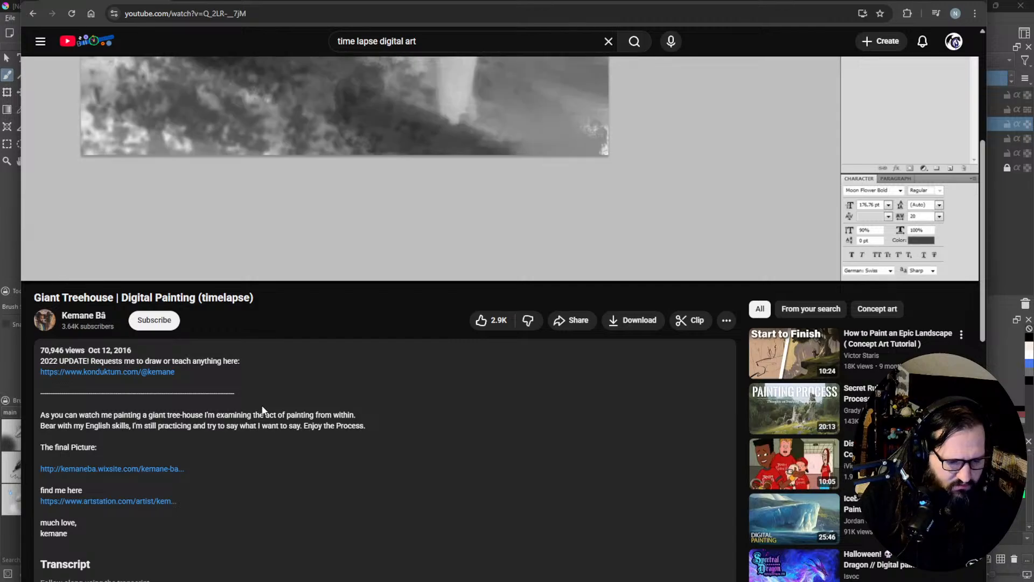
scroll(218, 439, down, 2)
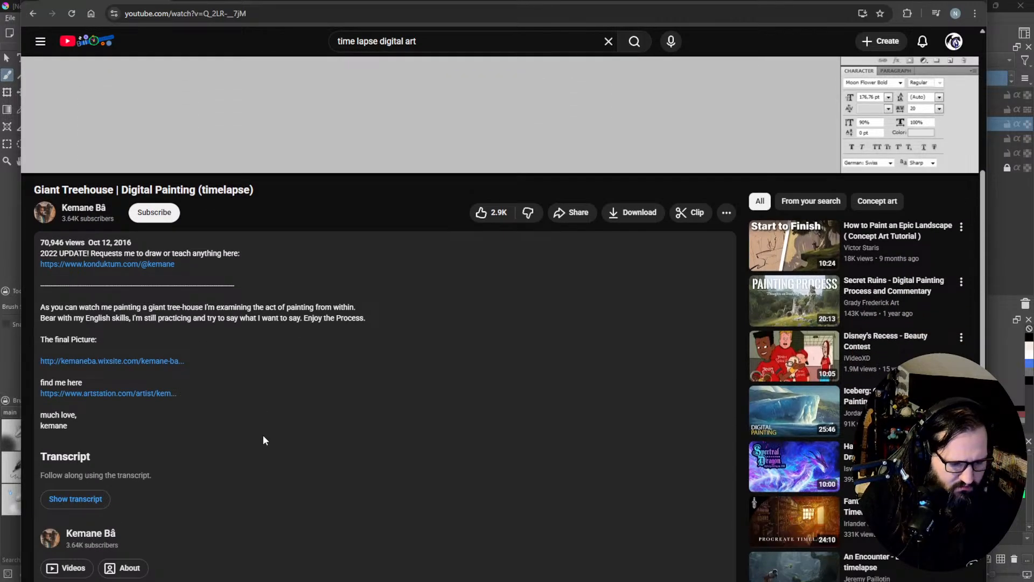
scroll(263, 435, up, 5)
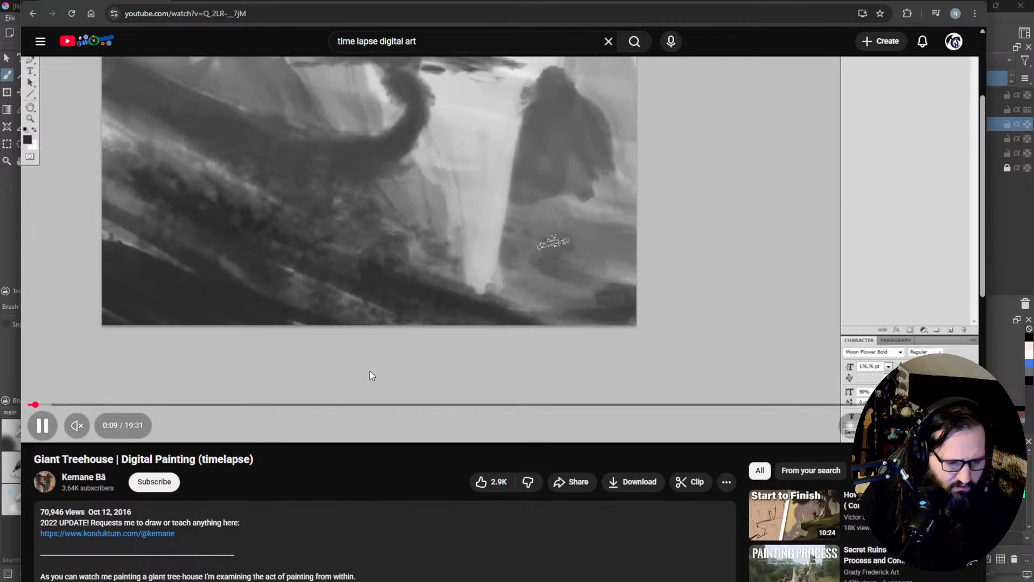
Step: Skip to the Giant Treehouse video's final seconds to examine the finished painting, and rewind to the beginning
click(843, 404)
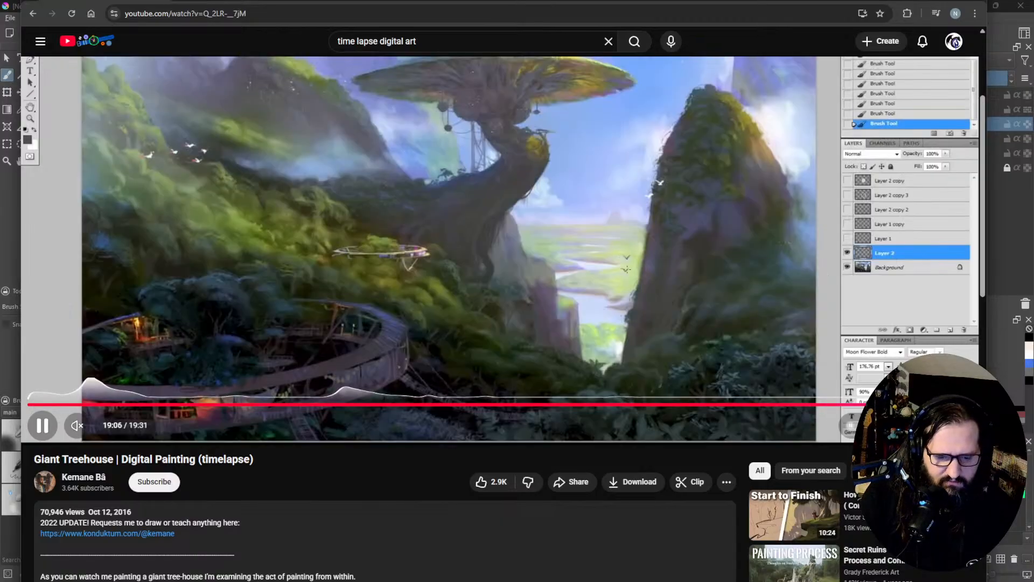
click(960, 404)
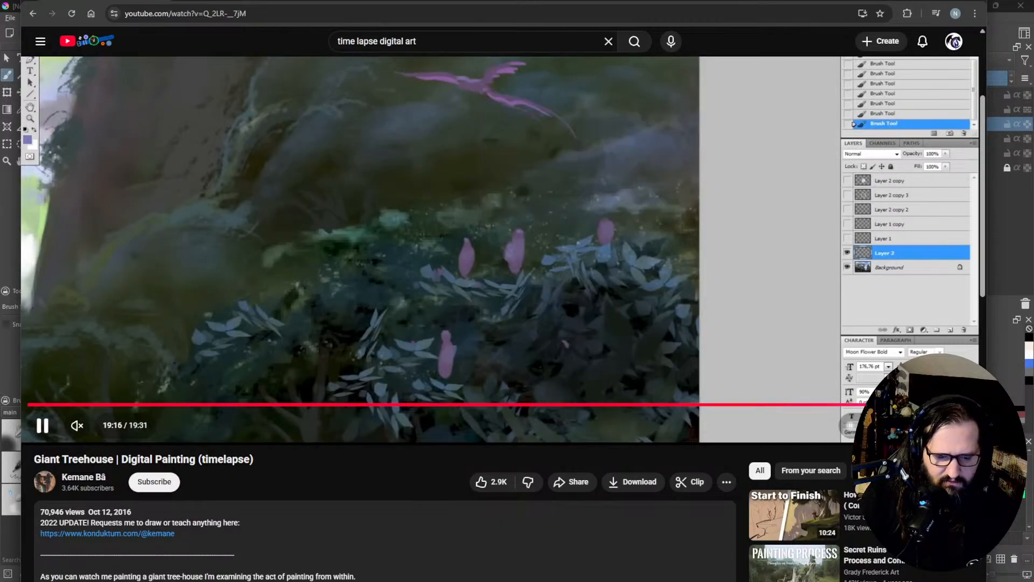
click(967, 404)
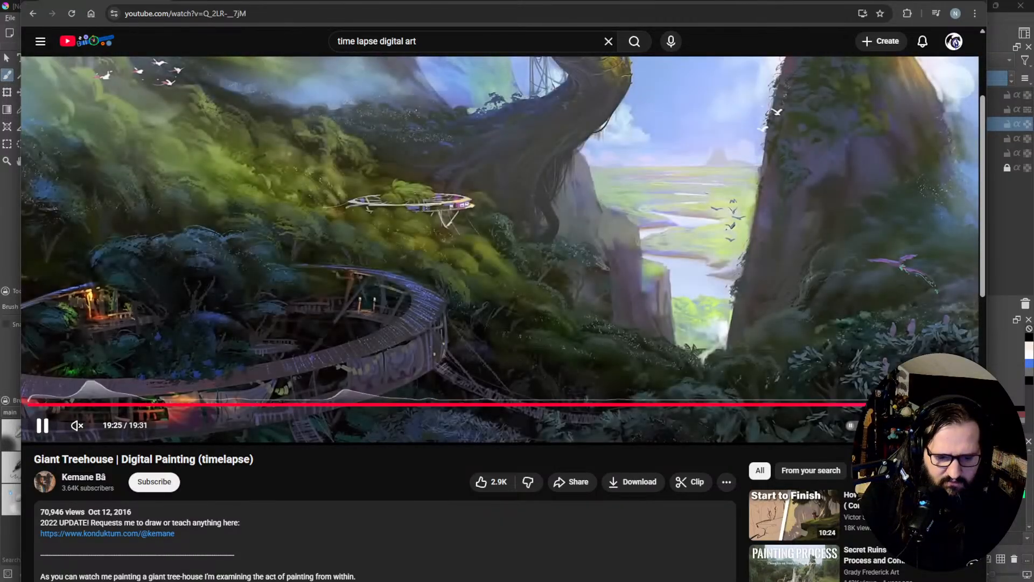
scroll(833, 392, up, 3)
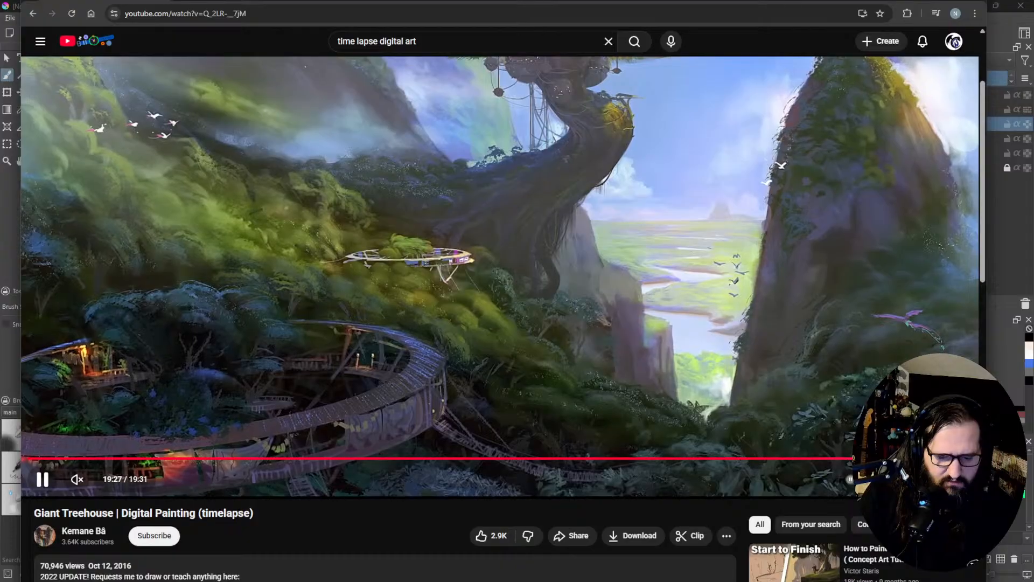
scroll(500, 312, up, 2)
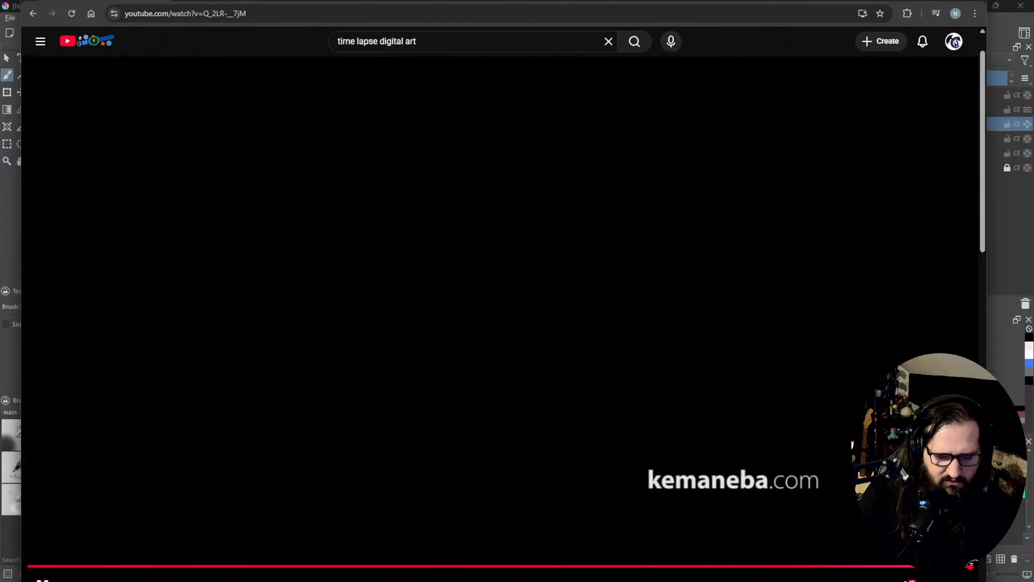
scroll(513, 474, down, 1)
click(88, 513)
drag(43, 513, 38, 512)
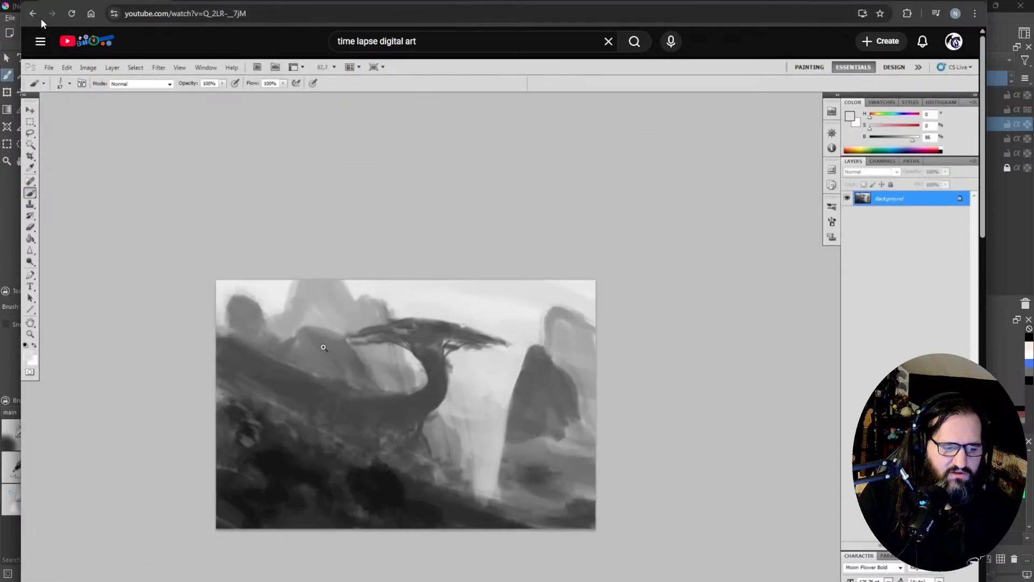
Step: Leave the video and go back to the earlier search results for "time lapse art"
click(38, 17)
scroll(372, 194, up, 8)
scroll(377, 162, up, 4)
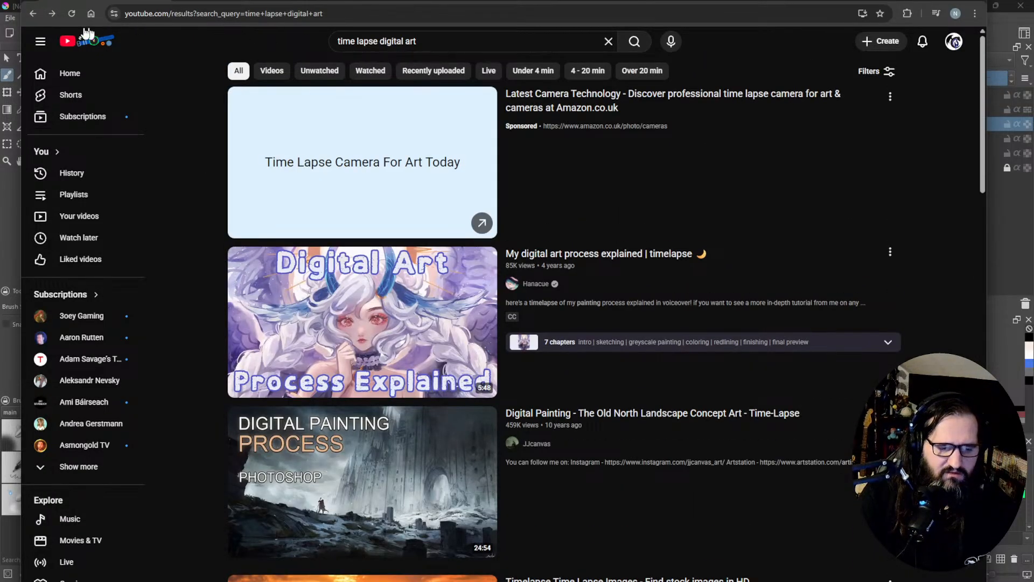
click(34, 14)
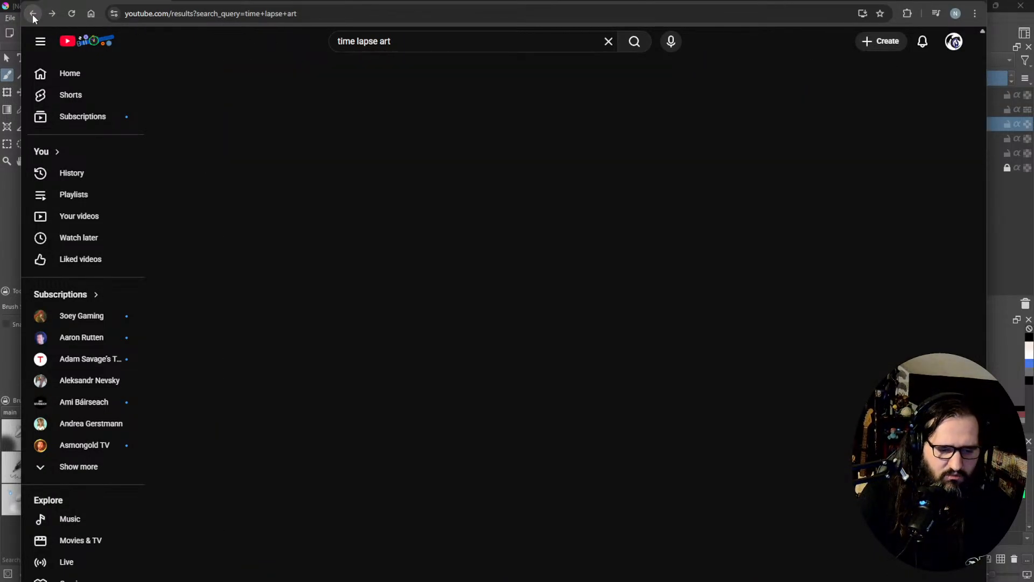
Step: Look through the "time lapse art" results and open the Chill Jazz & Watercolor Time-lapse video
scroll(379, 317, up, 10)
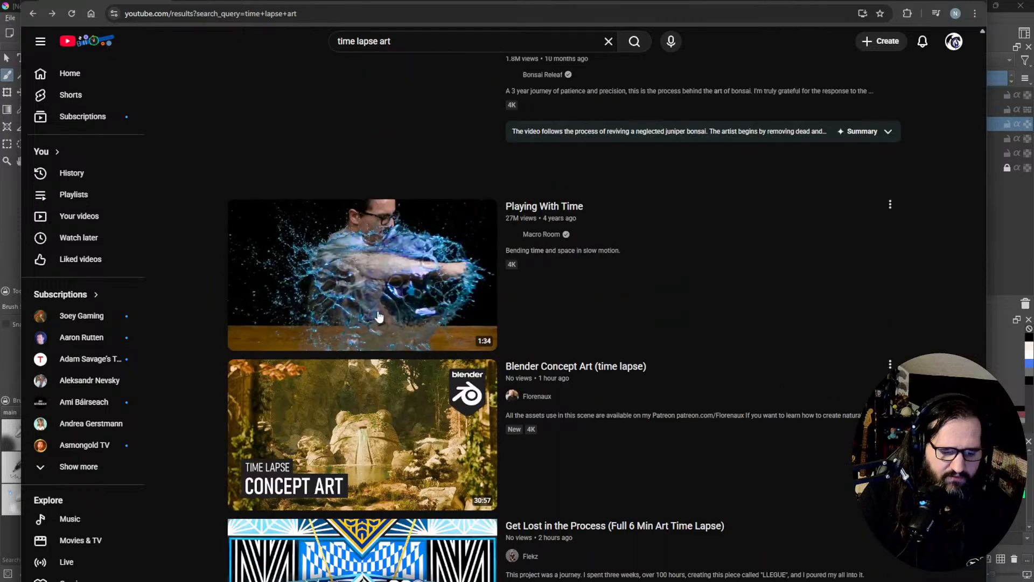
scroll(379, 317, up, 10)
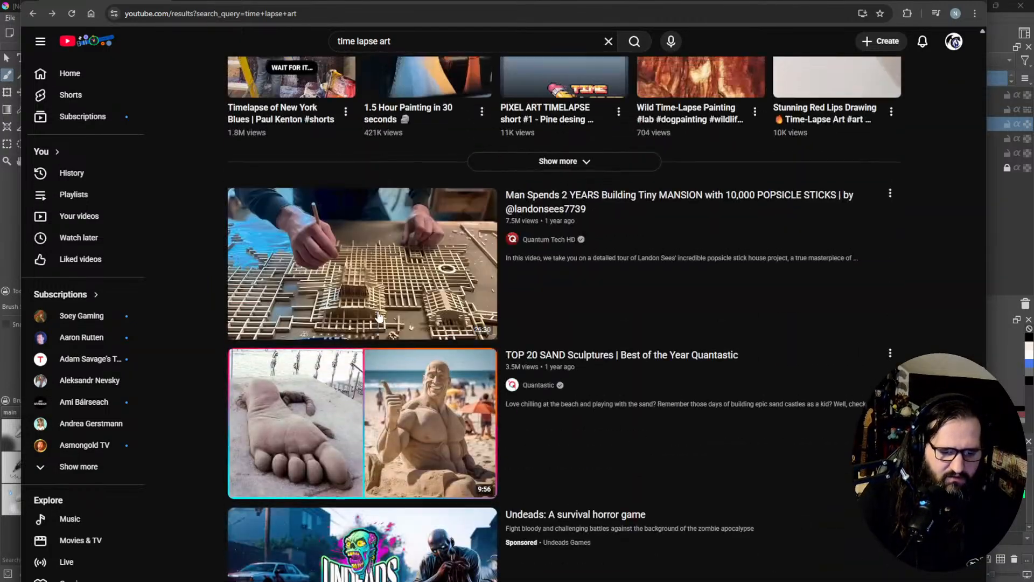
scroll(379, 317, up, 10)
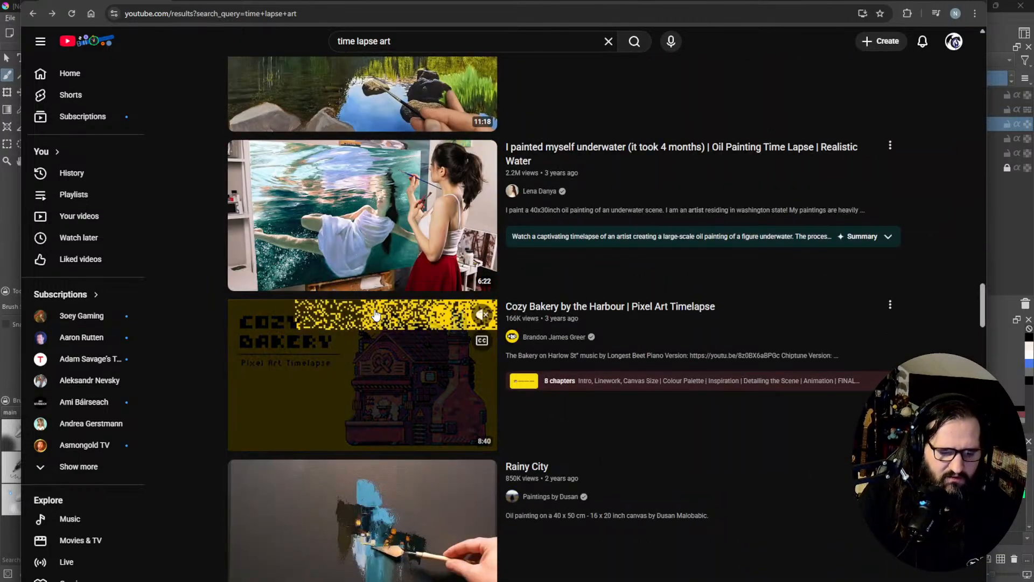
scroll(376, 315, up, 10)
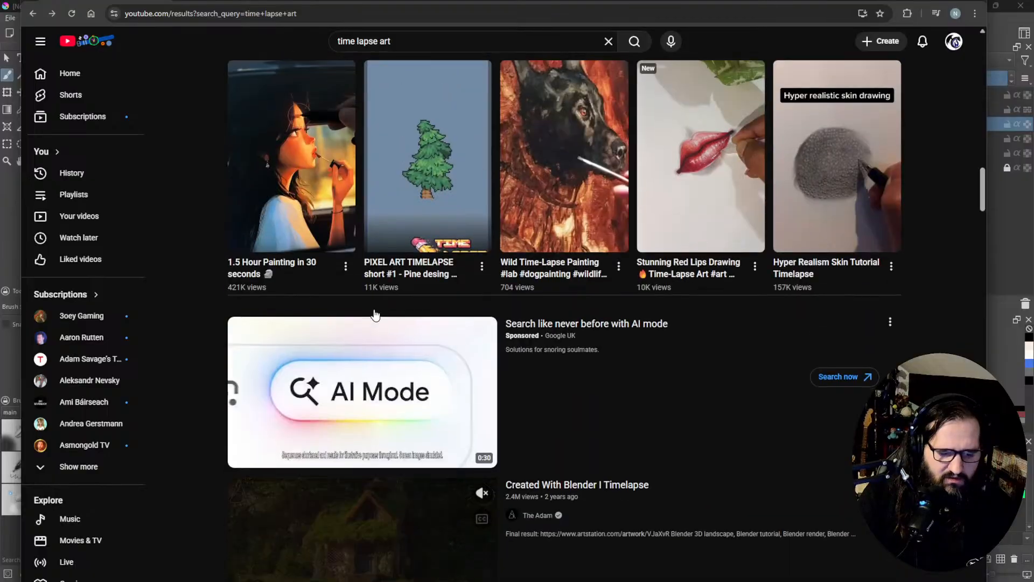
scroll(375, 315, up, 10)
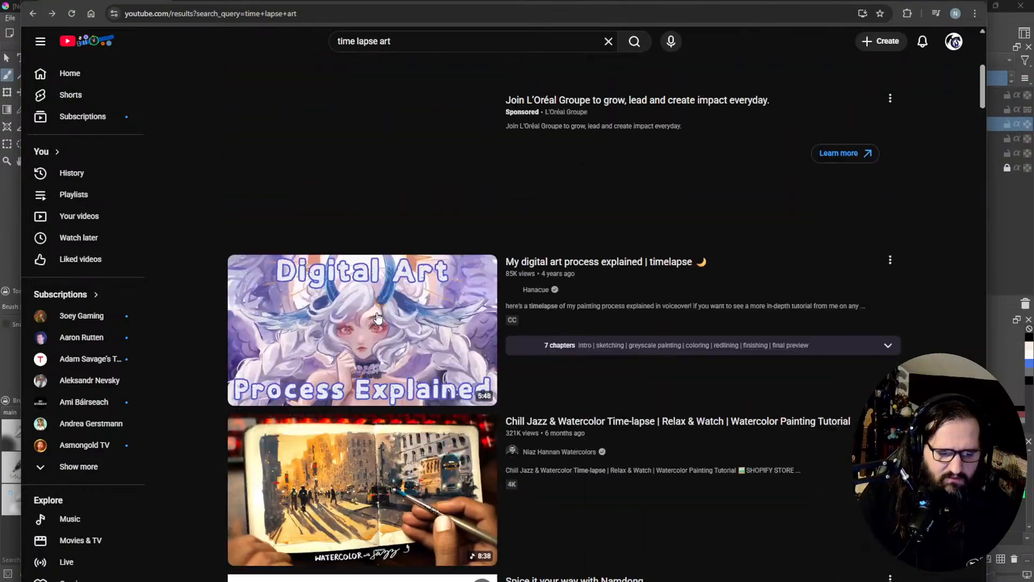
scroll(379, 318, up, 3)
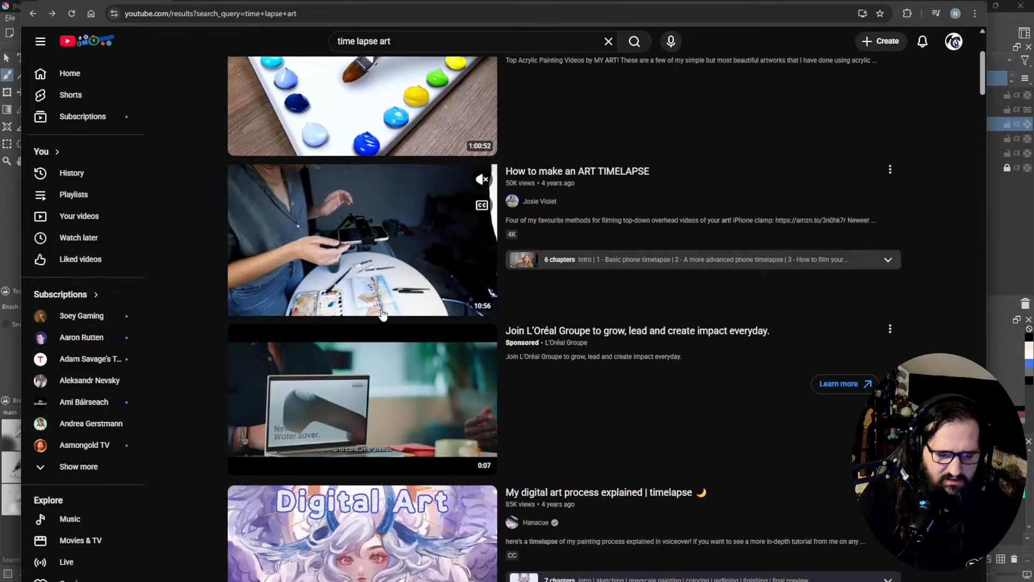
scroll(381, 316, up, 3)
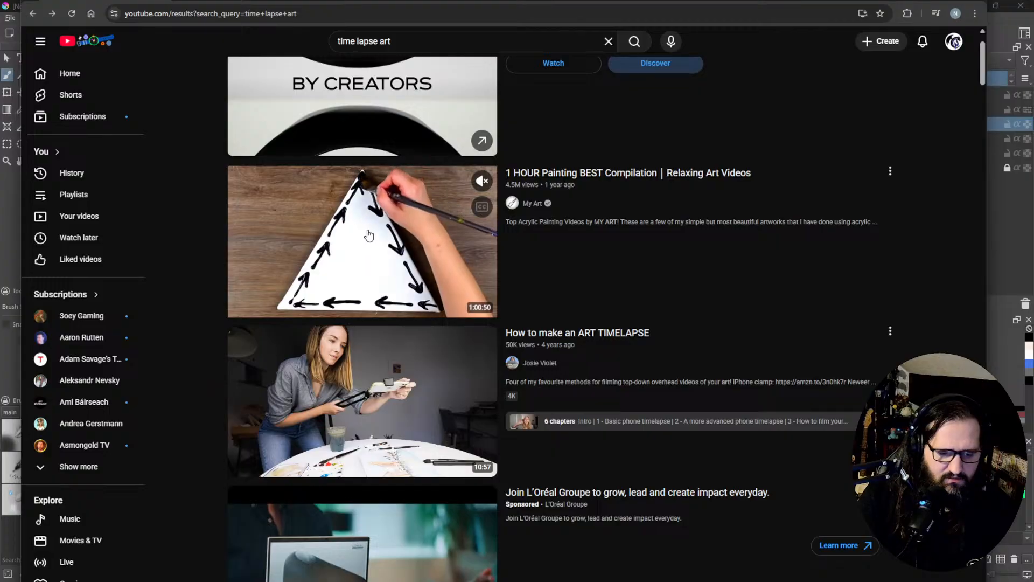
scroll(368, 235, up, 2)
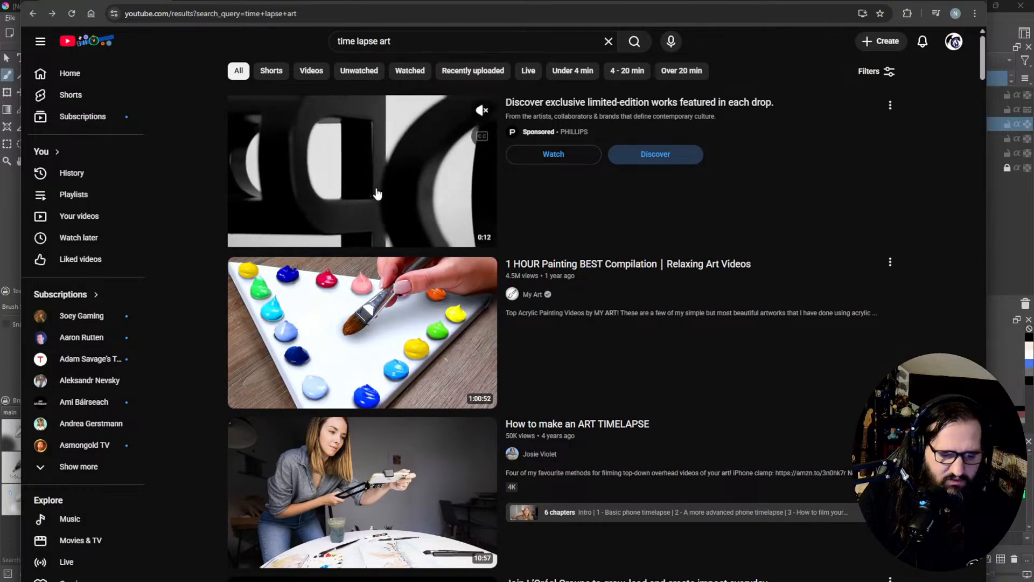
scroll(377, 194, down, 5)
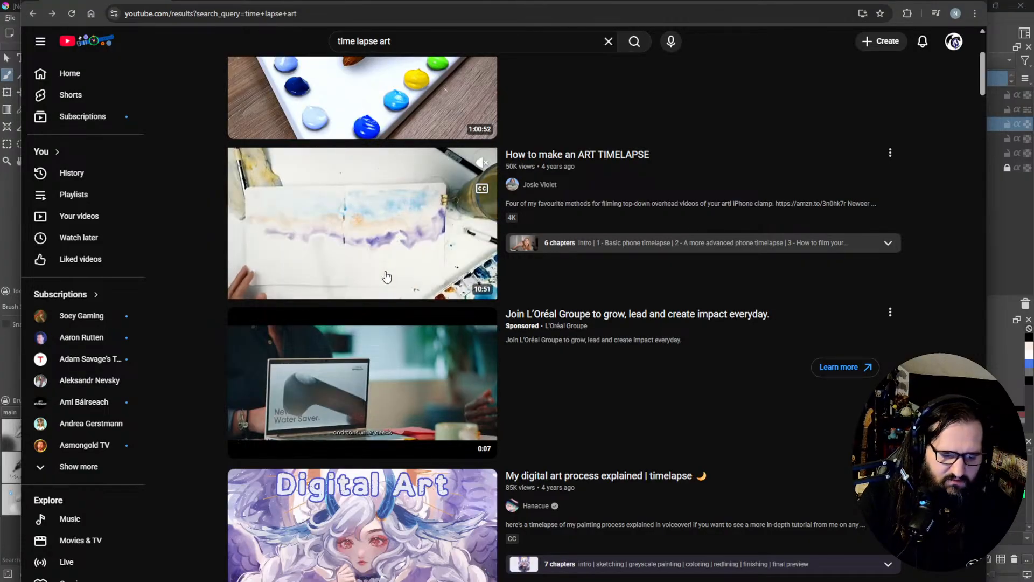
scroll(386, 276, down, 7)
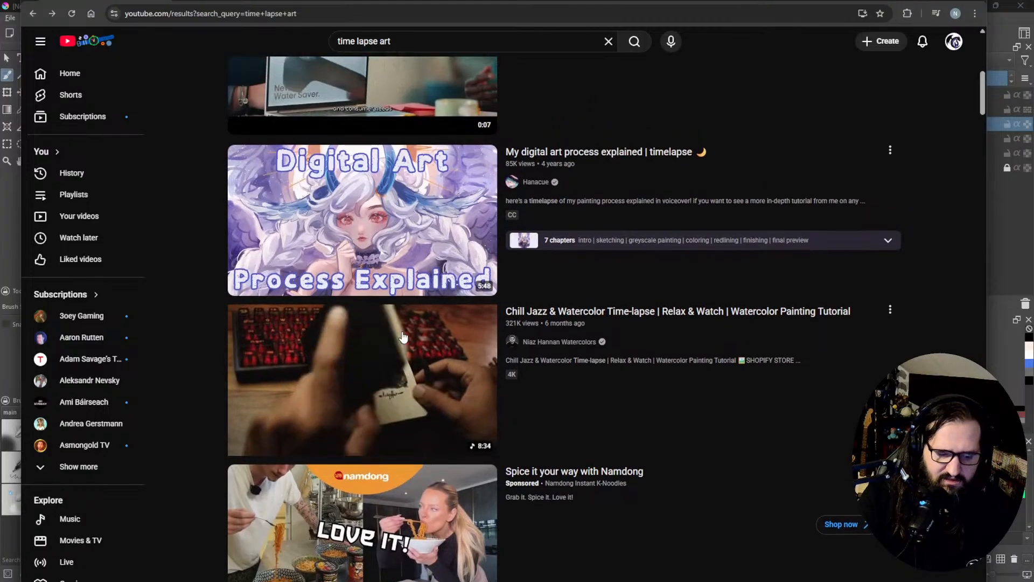
click(400, 348)
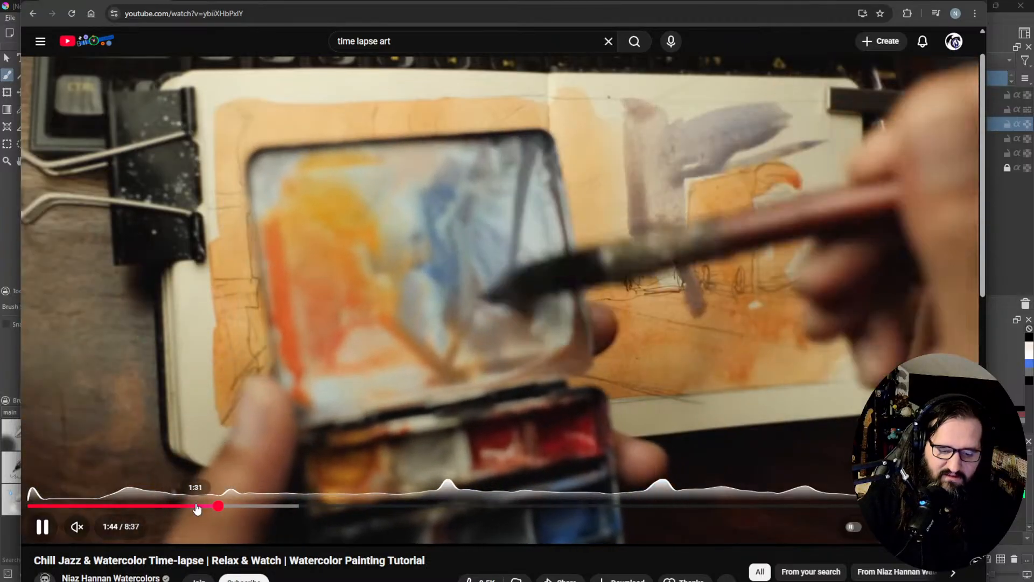
Step: Replay the watercolor video from 1:31, skip ahead through the painting stages to its final minute, and pause on the street figures at 7:58
click(197, 507)
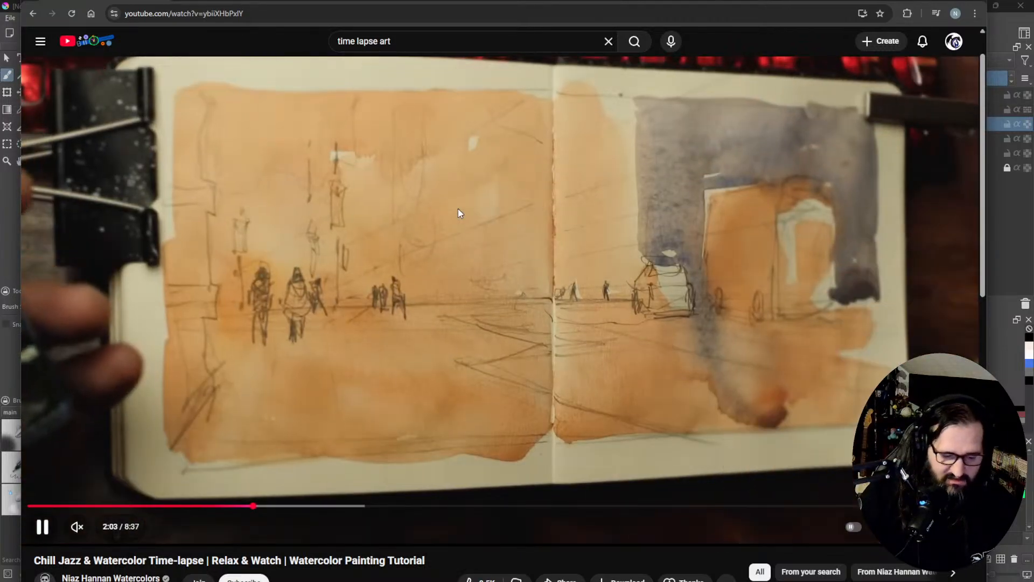
click(628, 507)
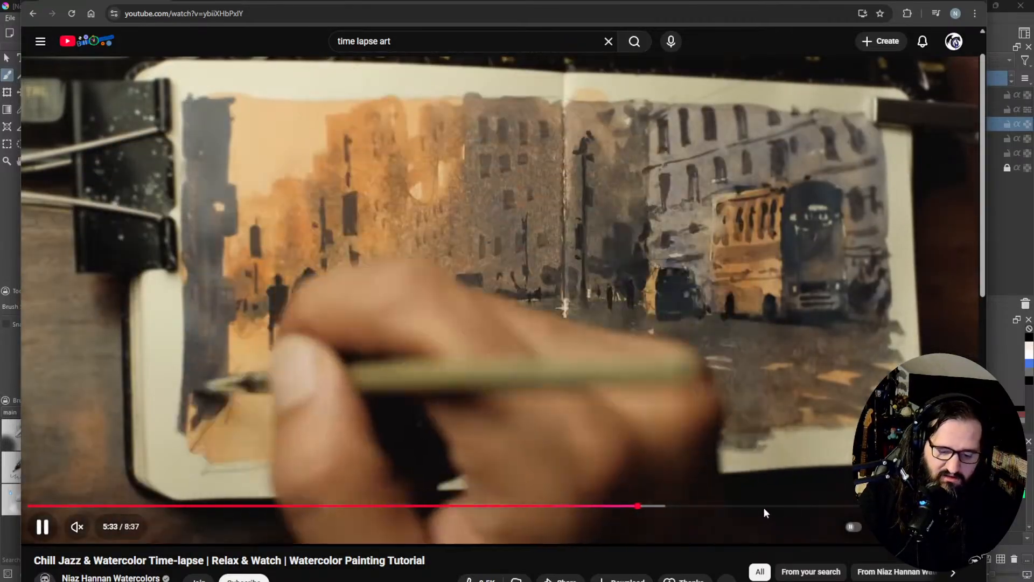
click(784, 506)
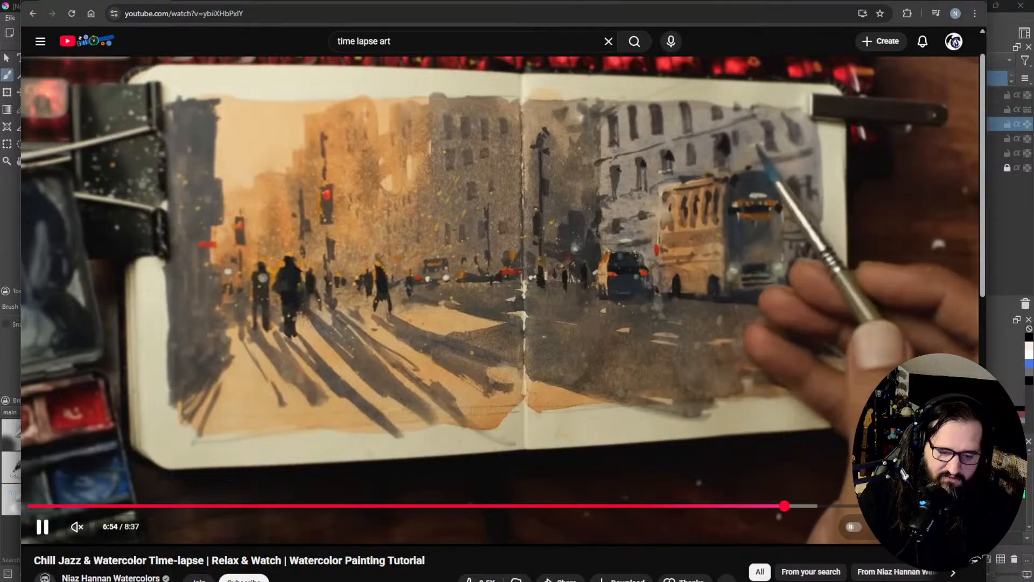
click(873, 506)
click(919, 506)
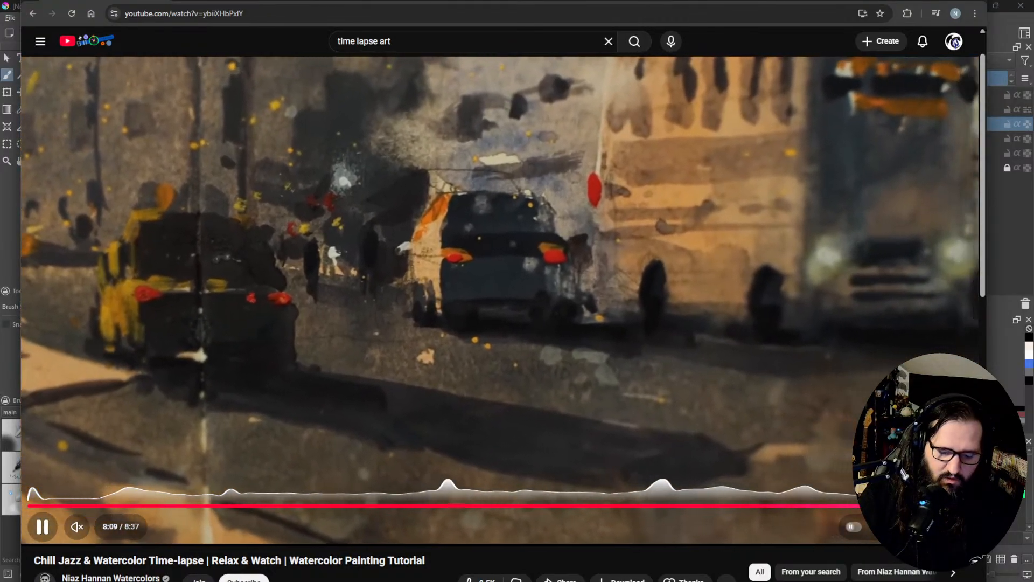
click(897, 506)
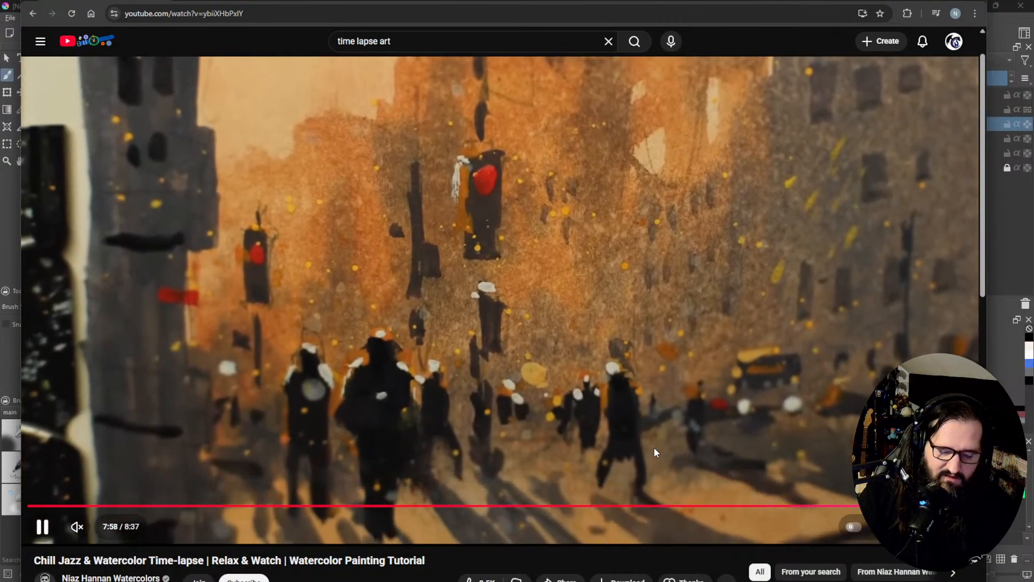
click(602, 380)
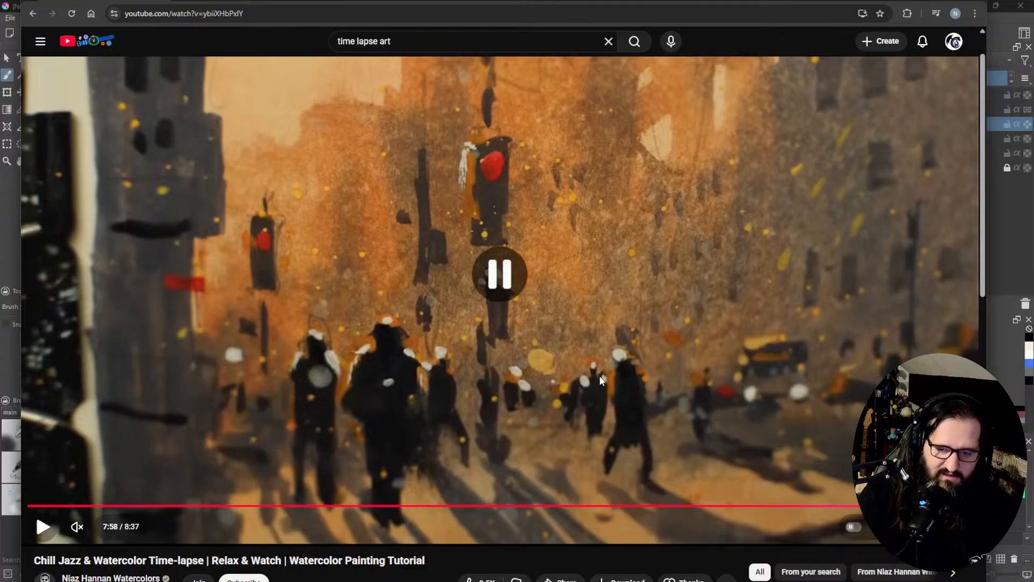
Step: Expand the watercolor video's description and read through its links, hashtags and keyword list
scroll(392, 493, down, 2)
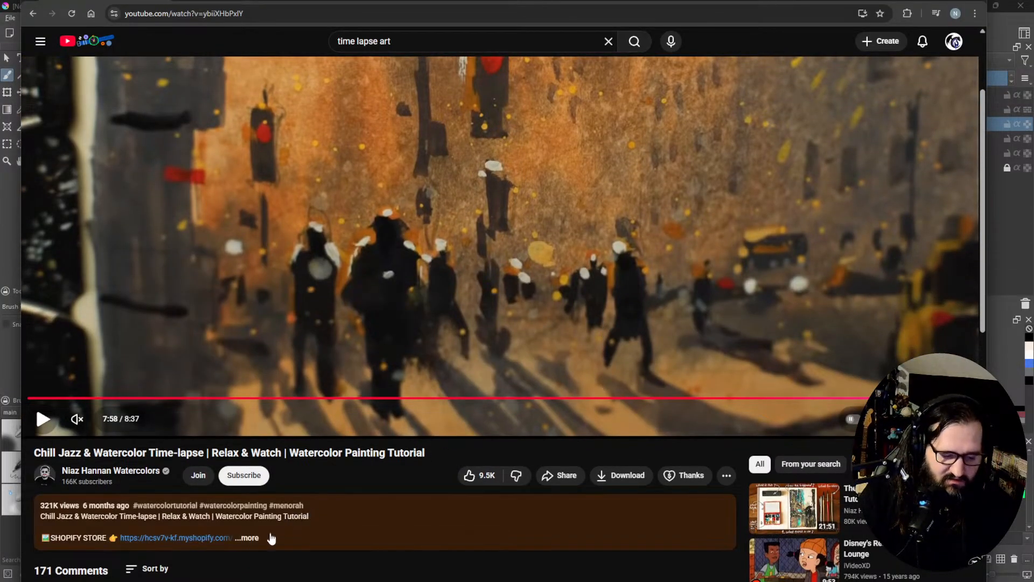
click(256, 540)
scroll(485, 514, down, 4)
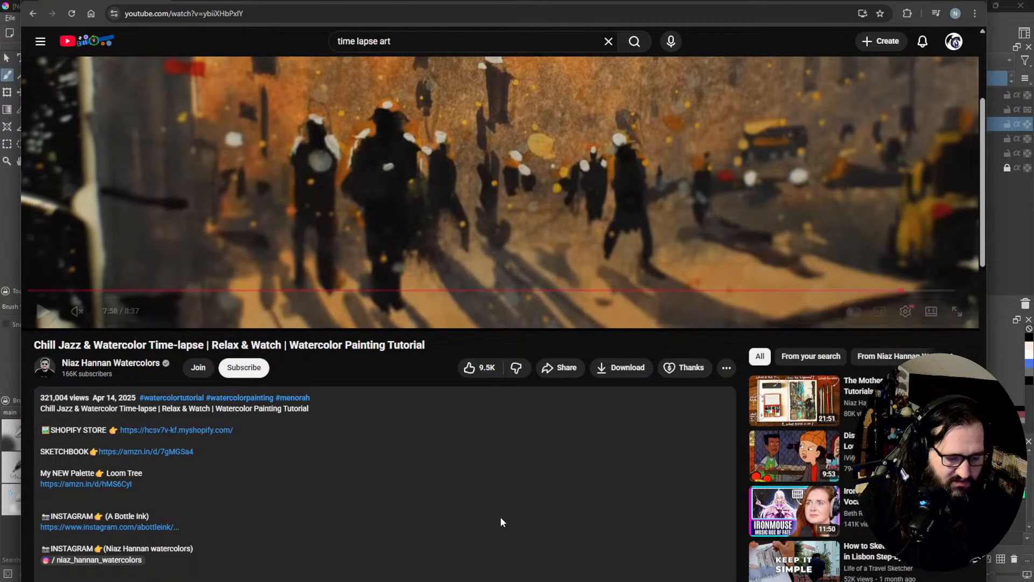
scroll(501, 519, down, 5)
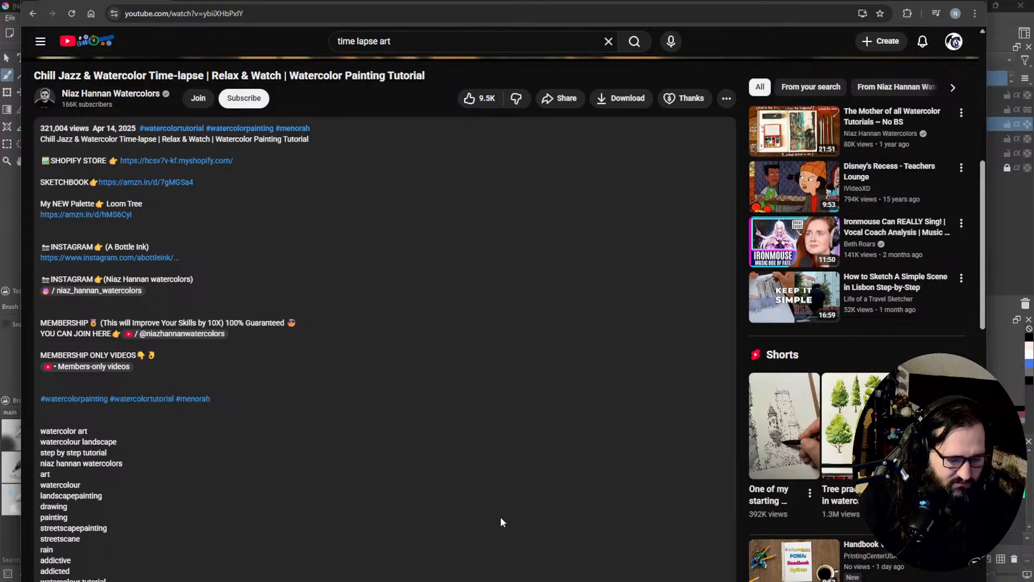
scroll(501, 521, down, 3)
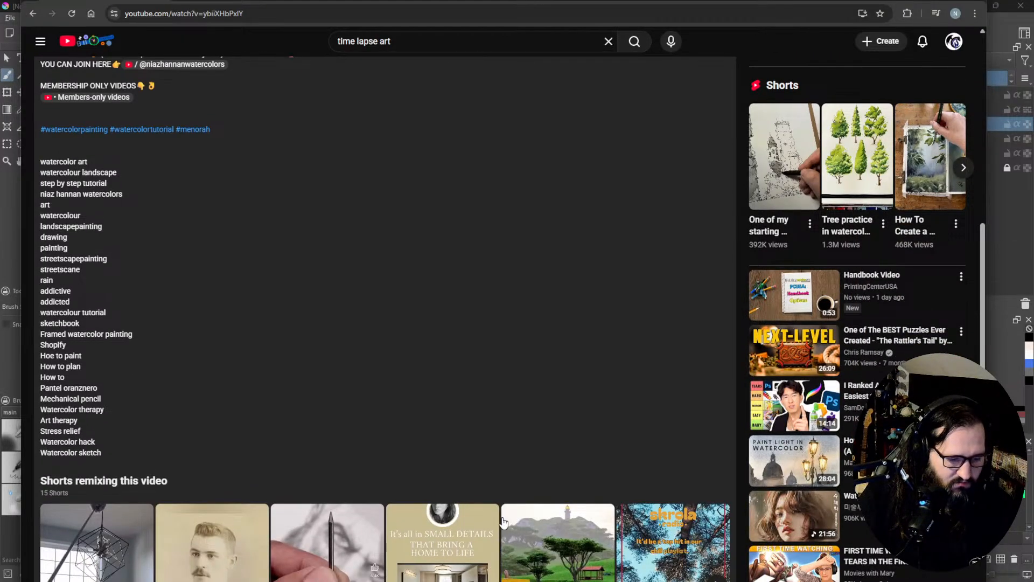
Step: Go back up to the watercolor video's player and skip through its closing seconds to view the finished street painting
scroll(502, 522, up, 7)
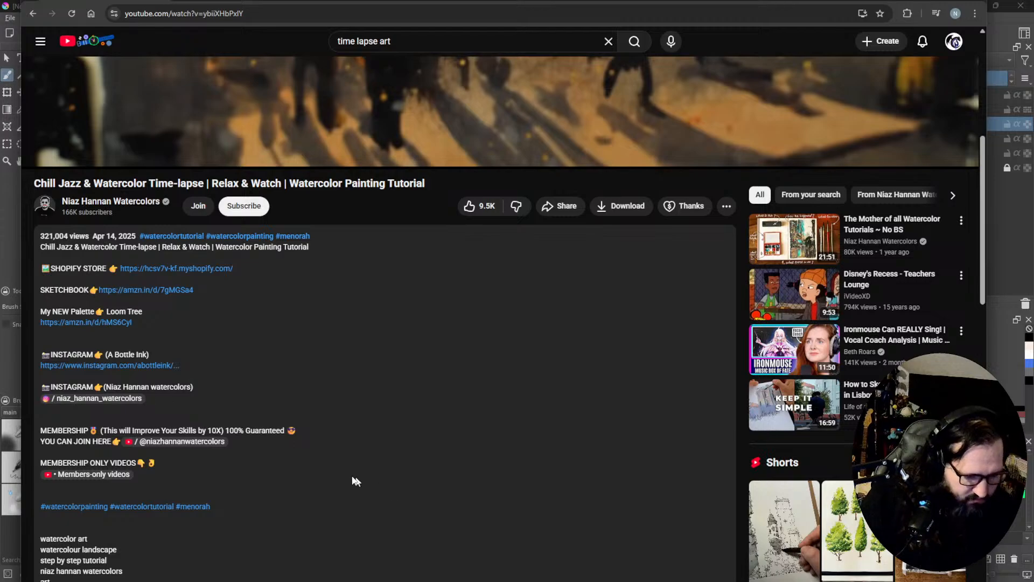
scroll(146, 443, up, 5)
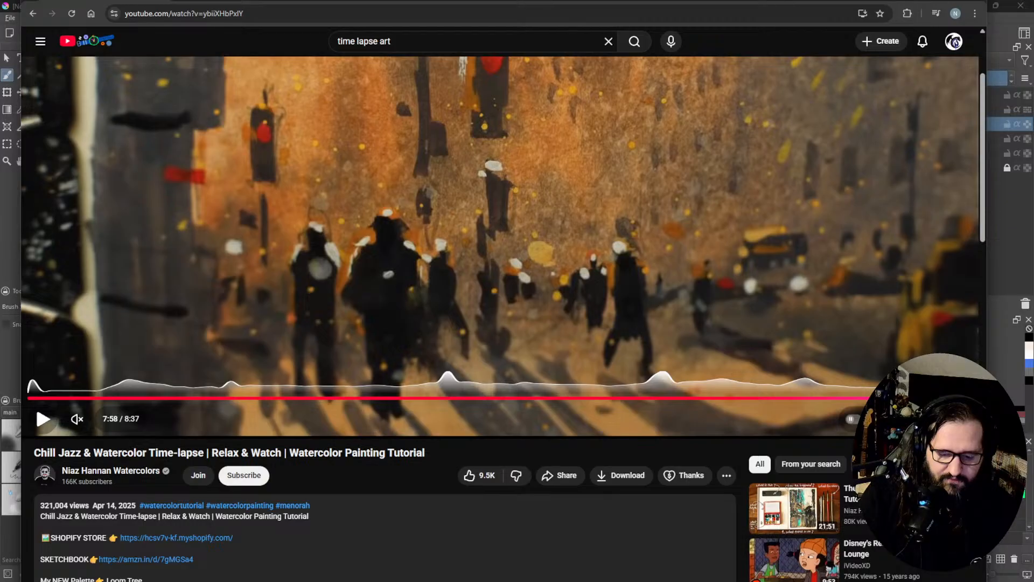
click(910, 399)
click(938, 398)
click(949, 398)
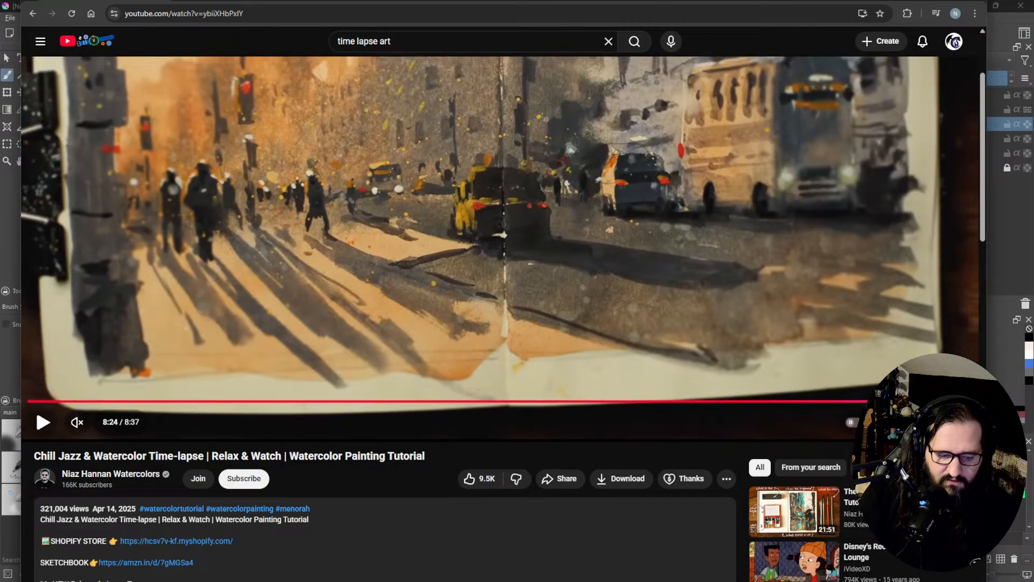
scroll(483, 317, up, 2)
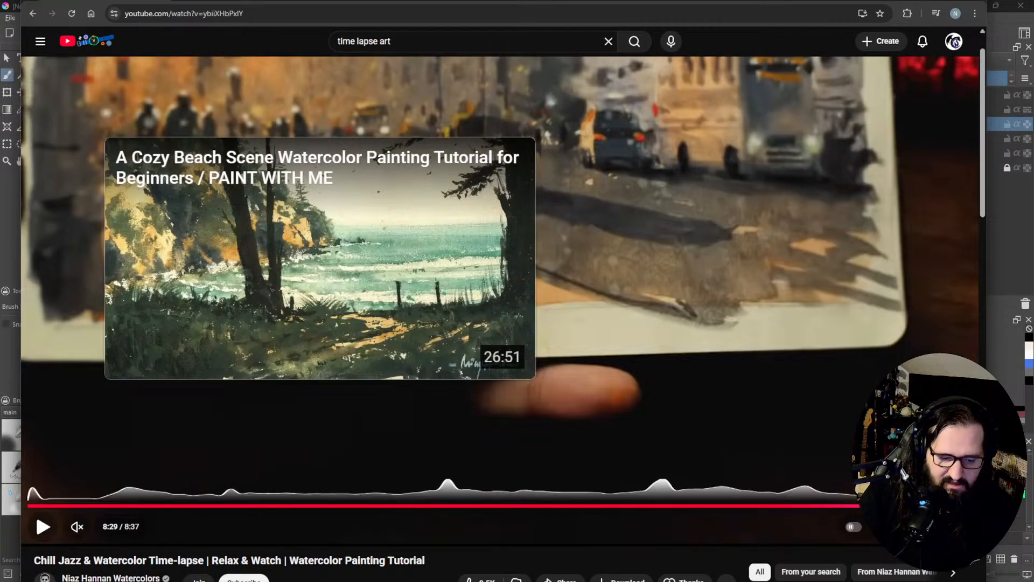
key(Left)
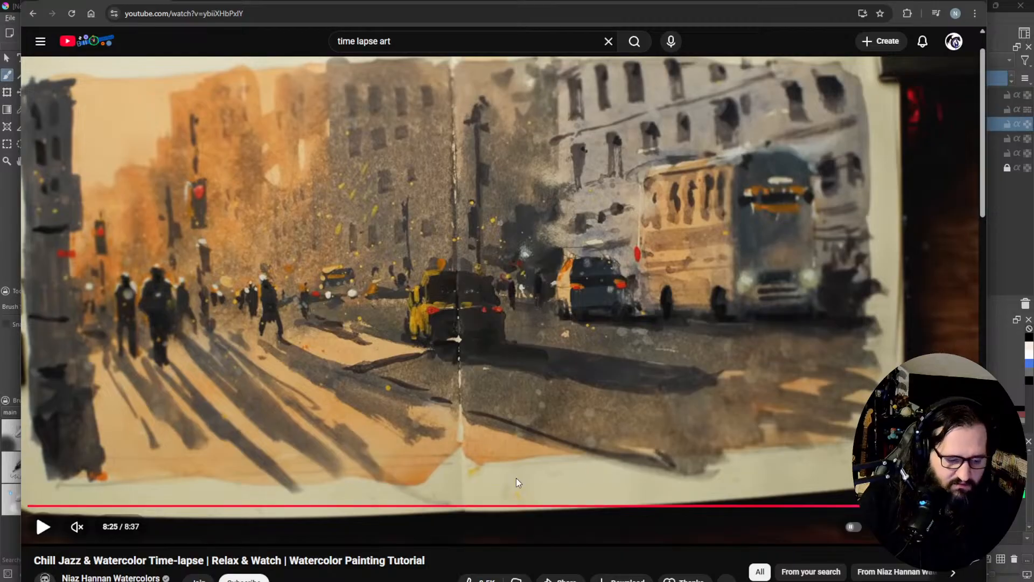
Step: Rewind the watercolor video to its opening sketchbook shots at 0:06 and return to Krita
click(33, 507)
click(39, 506)
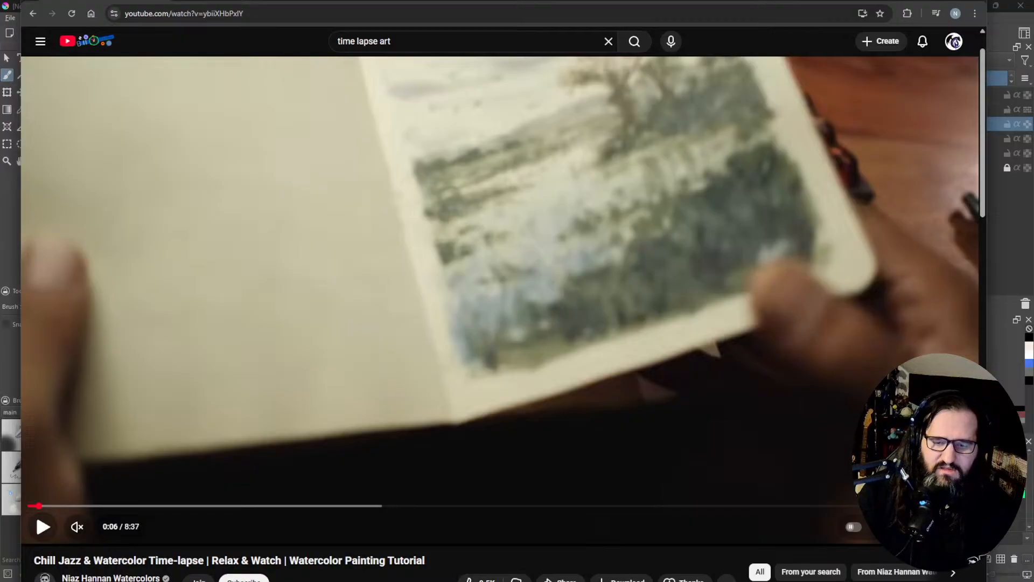
click(974, 2)
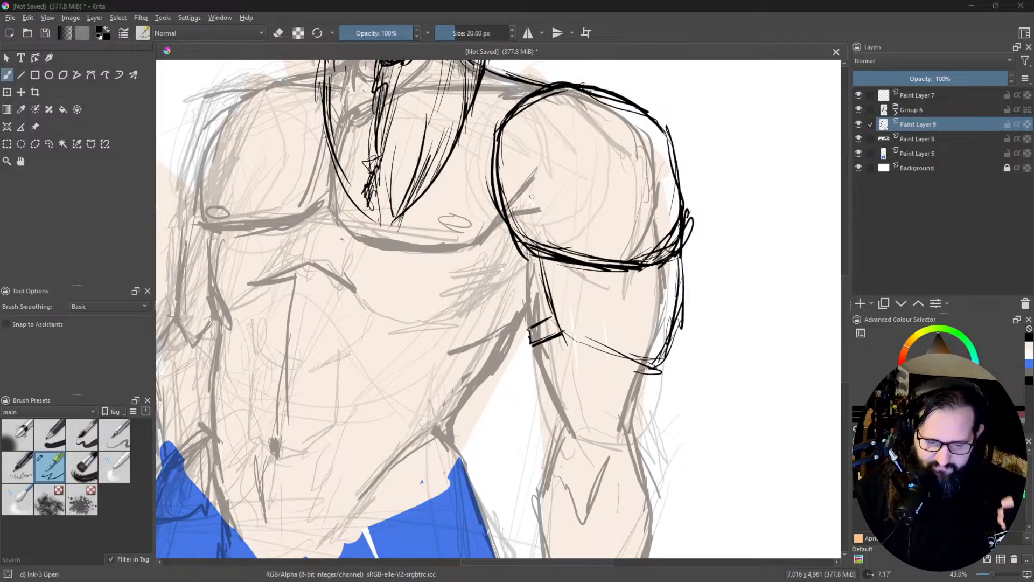
Step: Ink the curved lower edge of the plate on the figure's left upper arm and darken its outer side with repeated strokes
mouse_move(557, 325)
mouse_down()
mouse_move(594, 367)
mouse_move(652, 377)
mouse_move(679, 330)
mouse_up()
drag(675, 258, 649, 372)
drag(661, 304, 645, 376)
drag(617, 292, 631, 322)
scroll(668, 300, down, 5)
scroll(636, 322, up, 2)
drag(641, 274, 644, 233)
scroll(643, 235, up, 3)
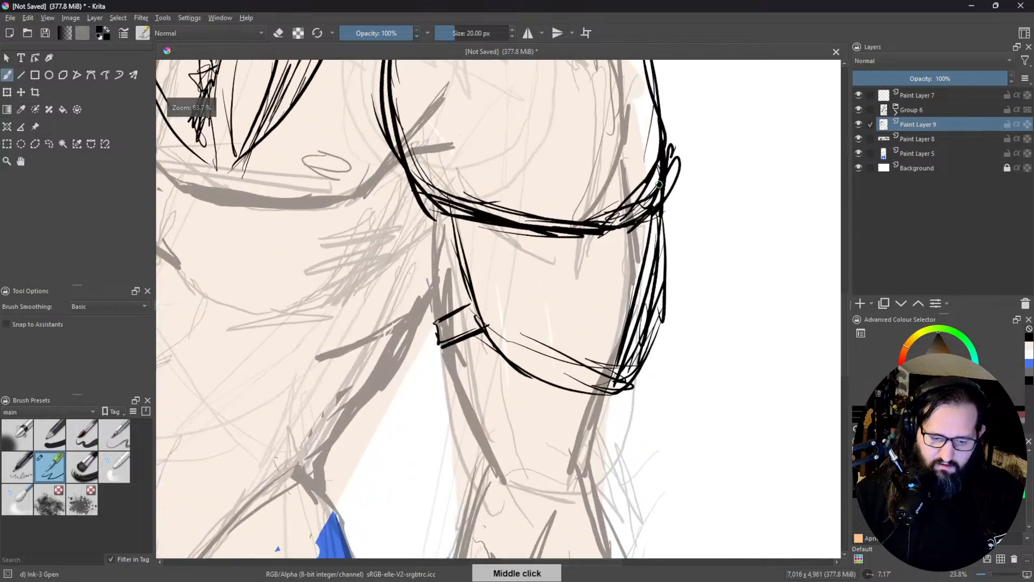
scroll(604, 408, up, 1)
drag(632, 415, 623, 306)
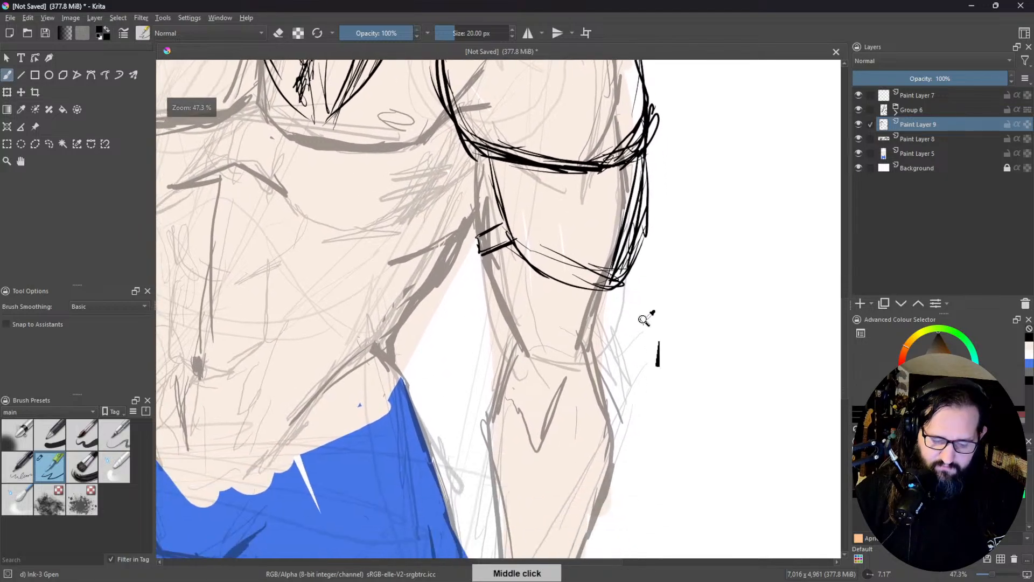
scroll(629, 308, up, 2)
scroll(603, 372, down, 5)
drag(519, 306, 509, 234)
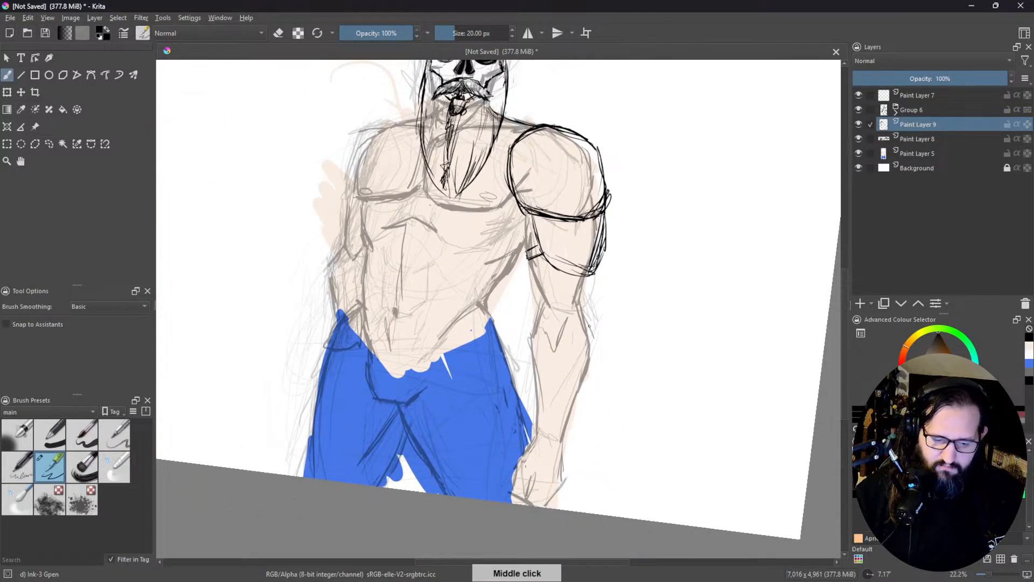
Step: Sketch a wide bracer band around the figure's left forearm just below the elbow, with upper, lower and side edges
drag(527, 323, 597, 345)
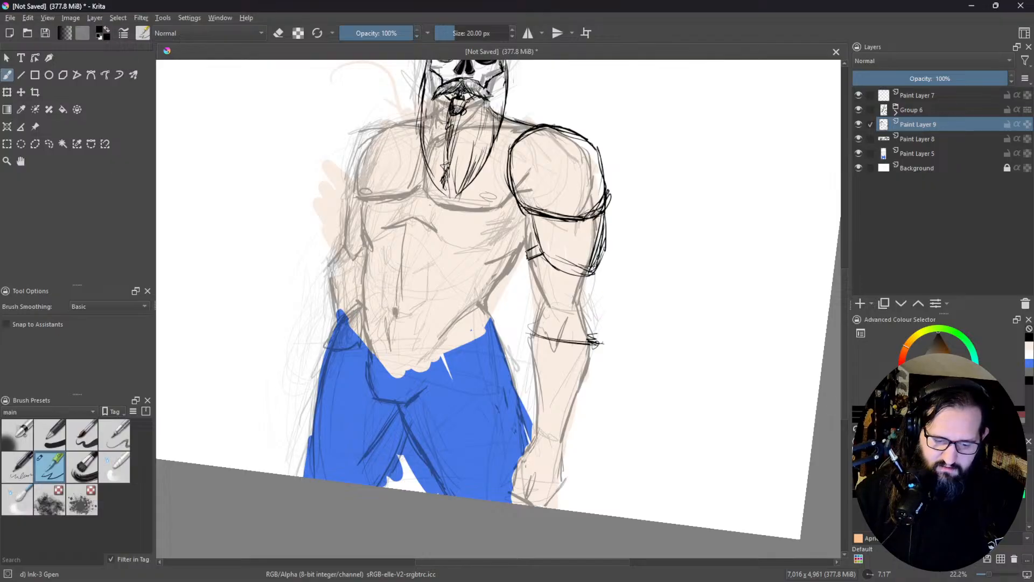
mouse_move(522, 329)
mouse_down()
mouse_move(539, 332)
mouse_move(522, 359)
mouse_up()
drag(523, 358, 583, 375)
drag(519, 363, 598, 368)
drag(523, 345, 518, 360)
Step: Ink both sides of the left forearm from the bracer down to the wrist and mark the wrist lines
mouse_move(518, 357)
mouse_down()
mouse_move(534, 373)
mouse_move(598, 372)
mouse_move(532, 388)
mouse_move(537, 422)
mouse_up()
drag(537, 372, 531, 439)
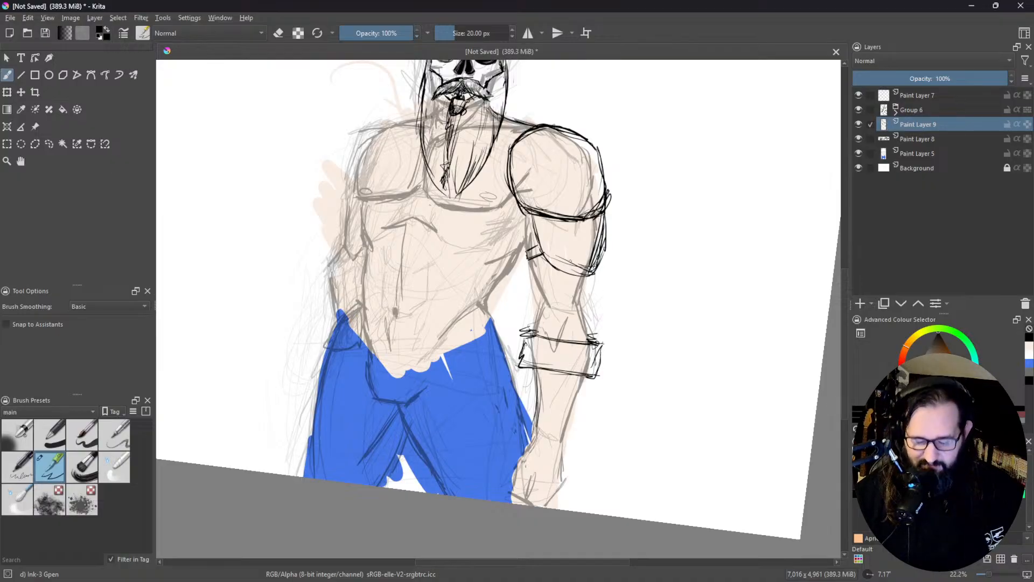
middle_click(572, 399)
drag(548, 381, 540, 393)
mouse_move(558, 342)
mouse_down()
mouse_move(542, 383)
mouse_move(569, 406)
mouse_move(565, 394)
mouse_up()
mouse_move(550, 393)
mouse_down()
mouse_move(566, 402)
mouse_move(576, 382)
mouse_up()
drag(589, 347, 578, 374)
drag(595, 328, 578, 380)
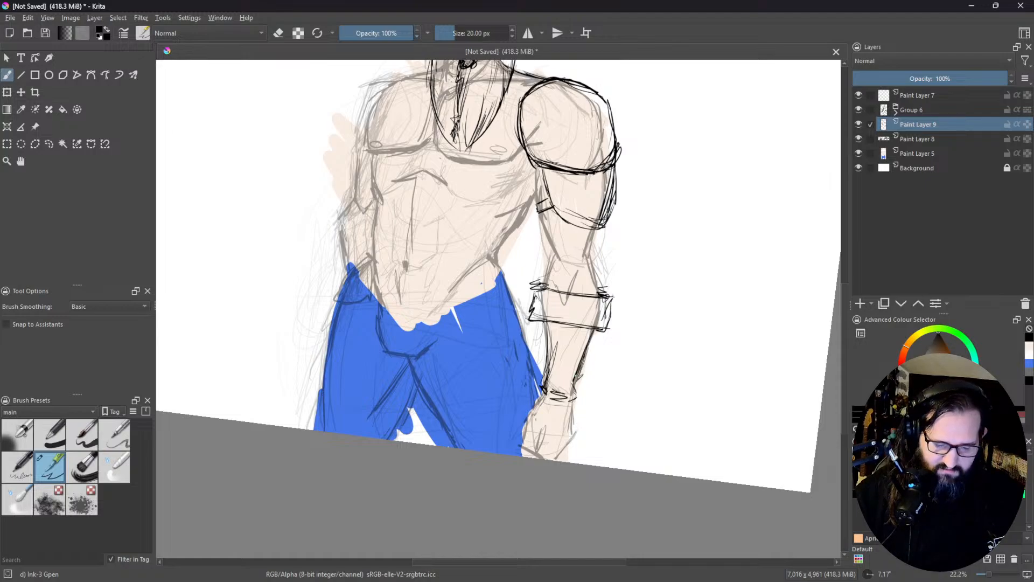
Step: Ink the outline of the figure's left hand below the wrist and add the finger lines
mouse_move(545, 322)
mouse_down()
mouse_move(539, 331)
mouse_move(557, 339)
mouse_move(539, 337)
mouse_move(547, 369)
mouse_move(523, 431)
mouse_up()
drag(526, 425, 523, 456)
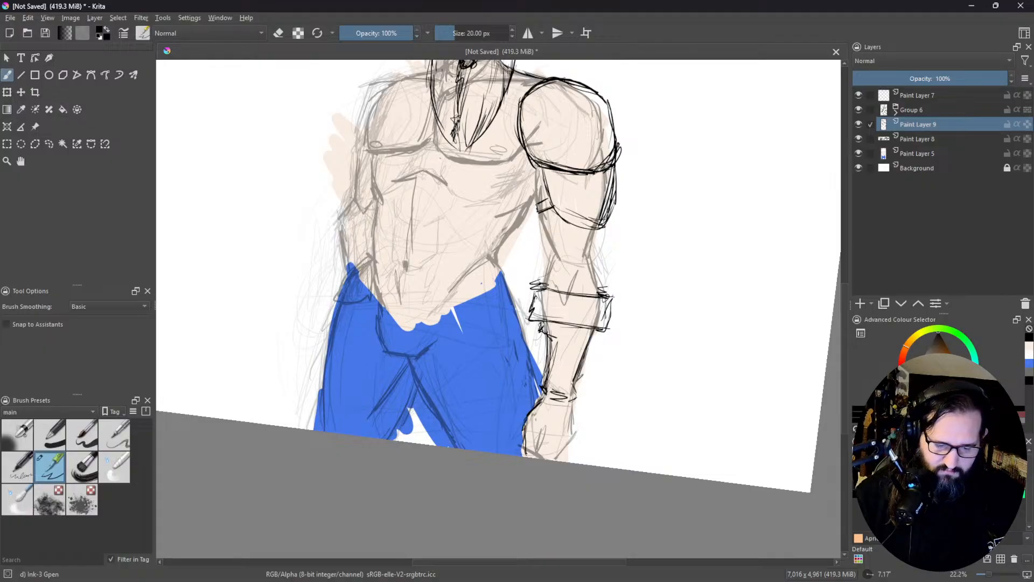
drag(574, 404, 561, 462)
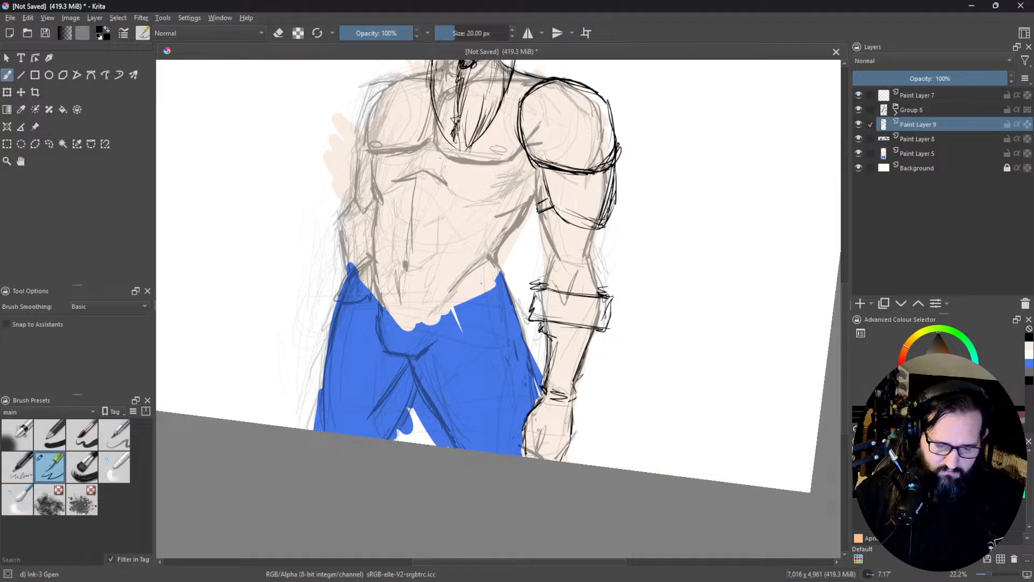
drag(544, 435, 539, 447)
drag(542, 436, 538, 454)
drag(540, 443, 544, 459)
mouse_move(547, 441)
mouse_down()
mouse_move(545, 460)
mouse_move(560, 456)
mouse_up()
Step: Ink the inner and outer contours of the left arm between the upper-arm plate and the bracer
mouse_move(570, 314)
mouse_down()
mouse_move(575, 325)
mouse_move(573, 315)
mouse_up()
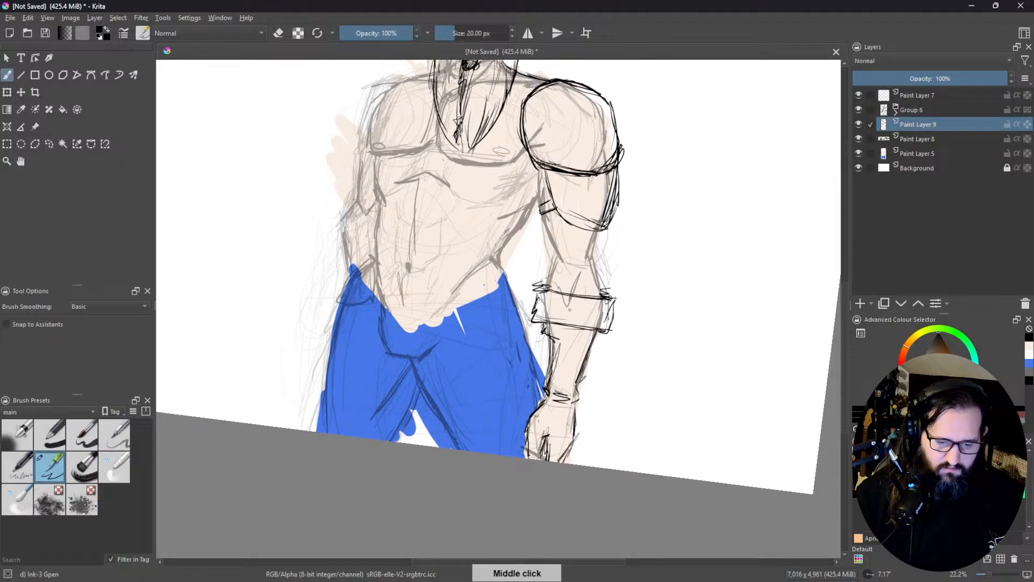
drag(558, 267, 548, 282)
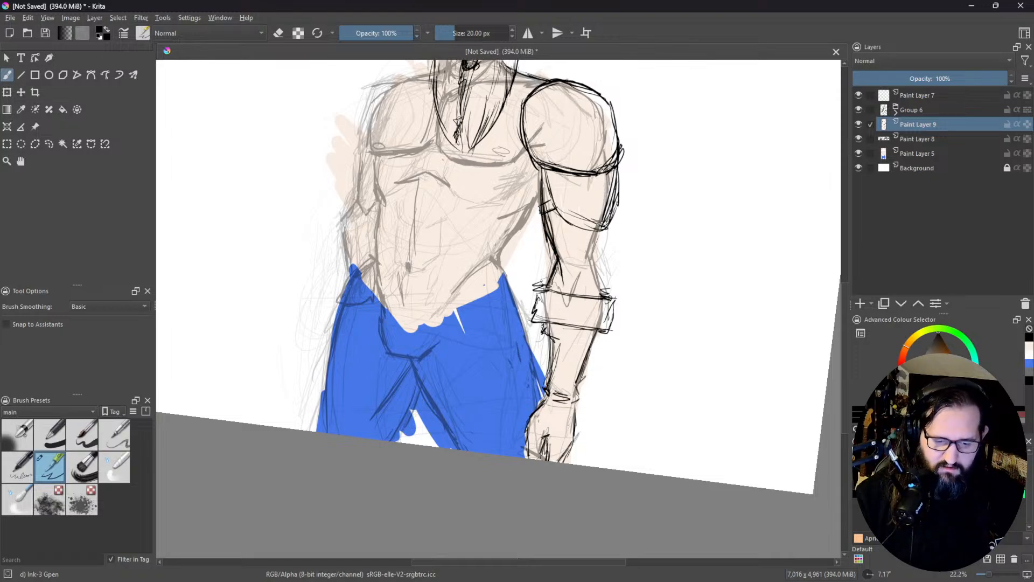
mouse_move(601, 230)
mouse_down()
mouse_move(599, 295)
mouse_move(632, 292)
mouse_up()
Step: Ink long strokes down the trouser leg on the figure's right side, from the hip to the canvas edge
drag(667, 192, 658, 181)
drag(426, 210, 489, 287)
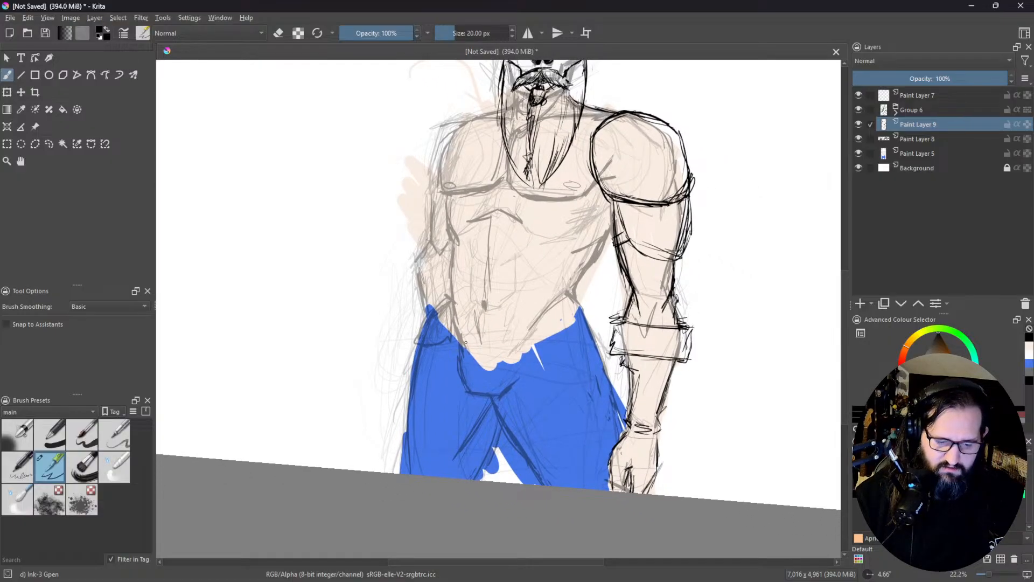
drag(453, 324, 417, 404)
drag(441, 345, 412, 471)
drag(420, 406, 403, 474)
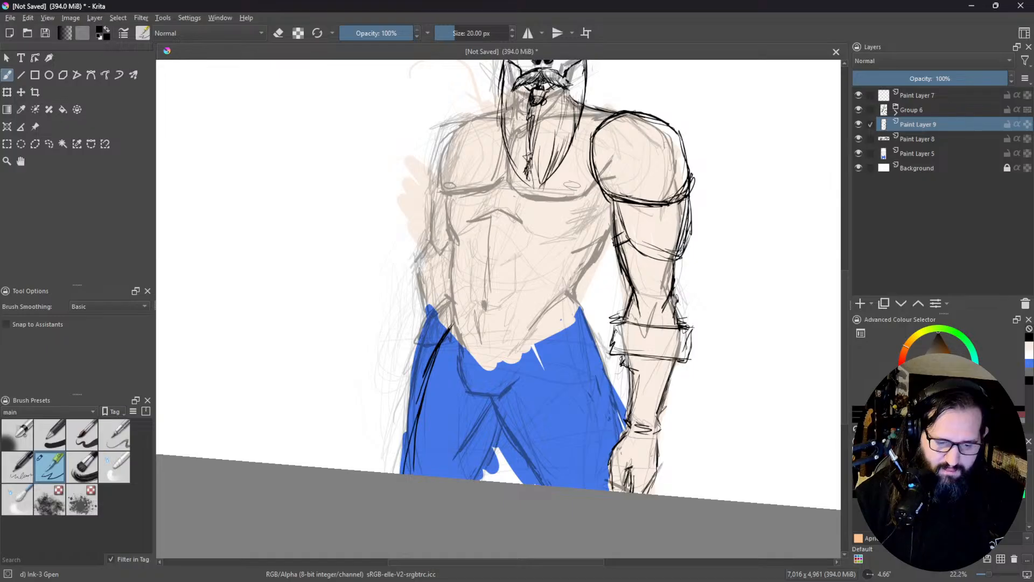
Step: Ink the right side of the torso from the trouser waist up to the underside of the chest
middle_click(460, 154)
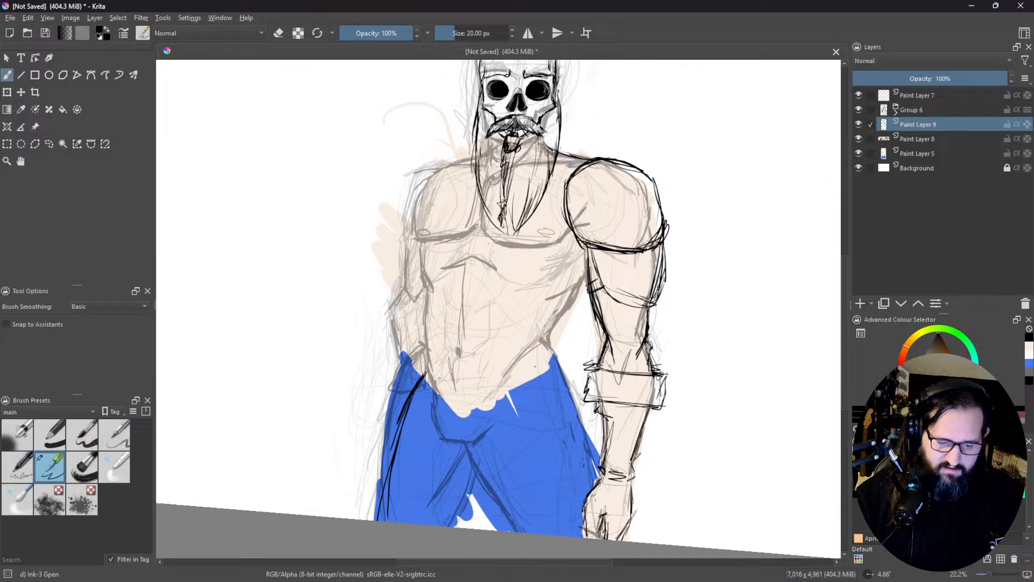
drag(429, 368, 437, 390)
mouse_move(429, 313)
mouse_down()
mouse_move(424, 364)
mouse_move(425, 347)
mouse_up()
mouse_move(425, 286)
mouse_down()
mouse_move(427, 349)
mouse_move(430, 330)
mouse_up()
mouse_move(425, 272)
mouse_down()
mouse_move(423, 294)
mouse_move(419, 257)
mouse_up()
mouse_move(423, 259)
mouse_down()
mouse_move(418, 239)
mouse_move(420, 262)
mouse_up()
Step: Ink the rib arch, the central abdominal line and short muscle strokes beneath the chest
middle_click(447, 205)
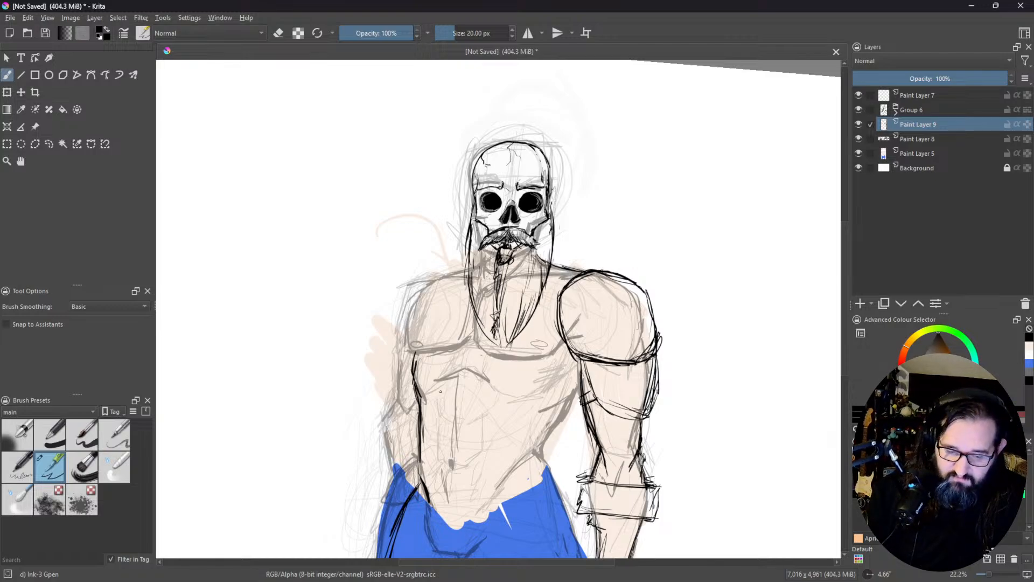
mouse_move(441, 384)
mouse_down()
mouse_move(469, 370)
mouse_move(484, 380)
mouse_move(444, 440)
mouse_up()
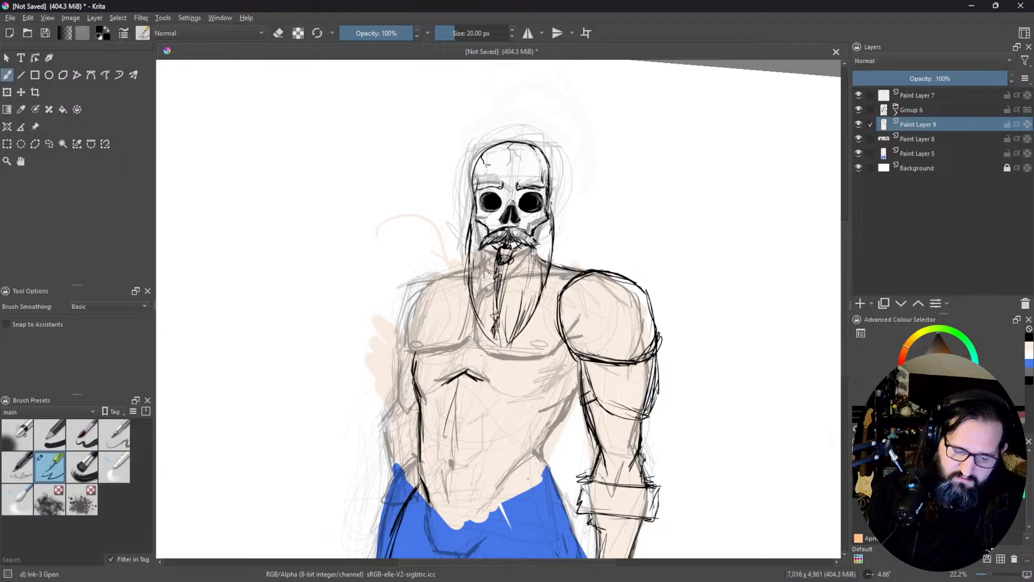
mouse_move(467, 374)
mouse_down()
mouse_move(451, 462)
mouse_move(457, 393)
mouse_move(453, 417)
mouse_move(436, 408)
mouse_move(440, 390)
mouse_move(486, 398)
mouse_move(447, 392)
mouse_move(486, 387)
mouse_up()
mouse_move(424, 390)
mouse_down()
mouse_move(452, 376)
mouse_move(509, 393)
mouse_move(547, 384)
mouse_move(562, 366)
mouse_up()
mouse_move(547, 366)
mouse_down()
mouse_move(561, 375)
mouse_move(560, 363)
mouse_move(557, 384)
mouse_up()
Step: Ink the left side of the torso tapering from the armpit to the waist, continuing along the hip and outer thigh
drag(573, 373, 560, 412)
drag(578, 387, 561, 405)
mouse_move(572, 394)
mouse_down()
mouse_move(544, 411)
mouse_move(550, 430)
mouse_up()
mouse_move(564, 411)
mouse_down()
mouse_move(526, 459)
mouse_move(562, 475)
mouse_move(586, 560)
mouse_up()
drag(561, 477, 586, 556)
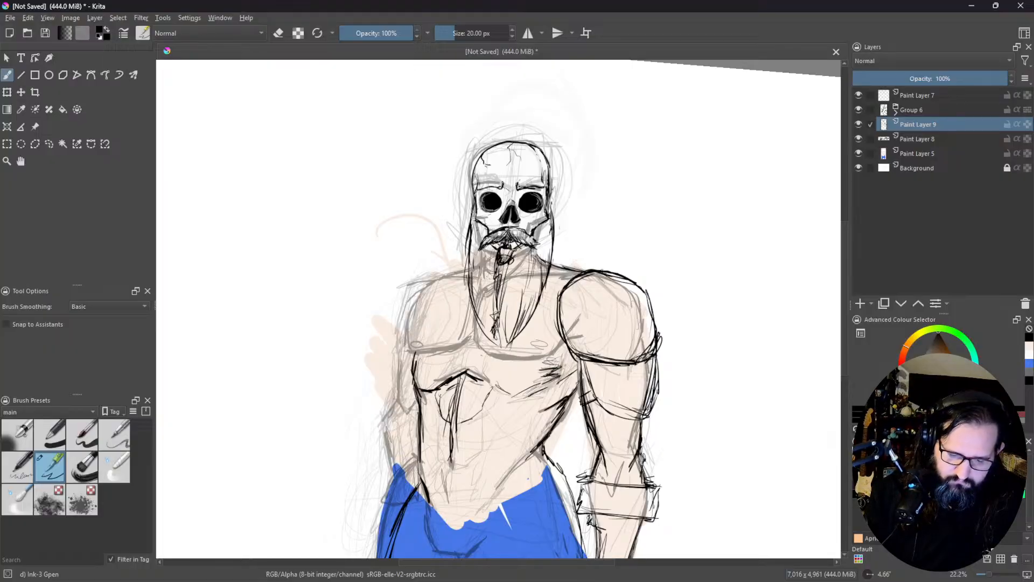
Step: Ink the outer edge of the figure's right chest muscle from its lower corner up to the shoulder
middle_click(428, 309)
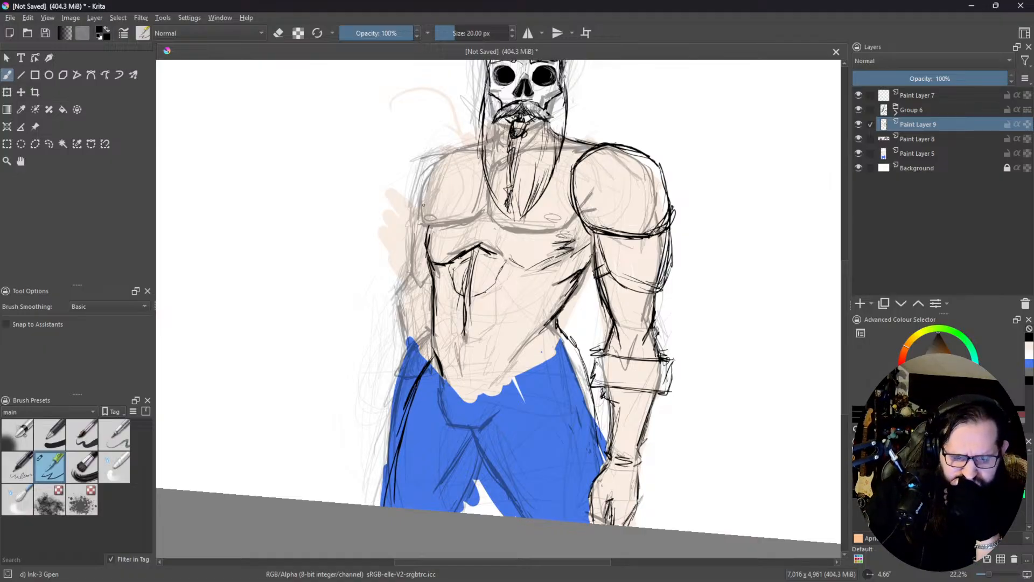
mouse_move(425, 222)
mouse_down()
mouse_move(428, 235)
mouse_move(424, 223)
mouse_up()
drag(424, 191, 421, 213)
mouse_move(439, 167)
mouse_down()
mouse_move(421, 211)
mouse_move(429, 191)
mouse_up()
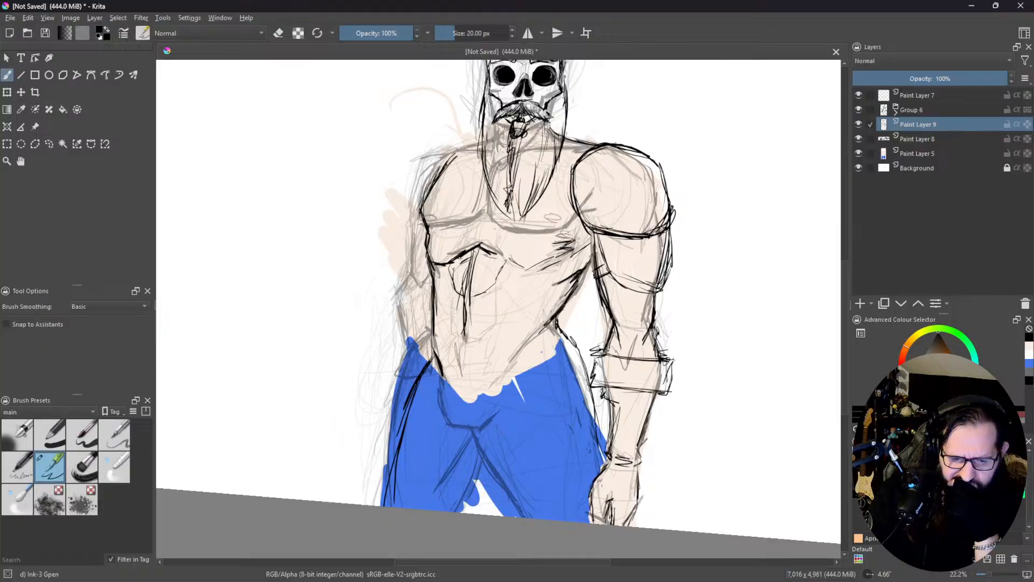
Step: Ink the collar line across the upper chest behind the beard, joining both shoulders
drag(484, 152, 452, 156)
mouse_move(454, 156)
mouse_down()
mouse_move(543, 159)
mouse_move(561, 147)
mouse_up()
drag(514, 154, 594, 144)
drag(526, 153, 560, 148)
mouse_move(484, 150)
mouse_down()
mouse_move(507, 143)
mouse_move(462, 151)
mouse_up()
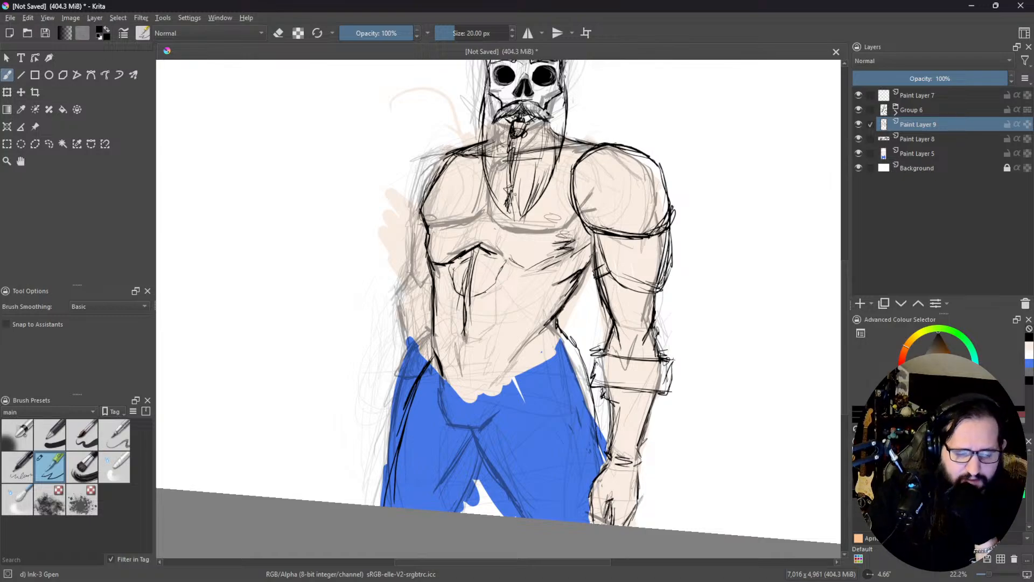
Step: Ink the figure's right arm hanging down from the shoulder through the elbow and forearm, with a hand over the hip
mouse_move(448, 158)
mouse_down()
mouse_move(425, 174)
mouse_move(430, 190)
mouse_up()
drag(435, 173, 427, 187)
drag(437, 165, 413, 237)
mouse_move(423, 214)
mouse_down()
mouse_move(412, 263)
mouse_move(422, 270)
mouse_up()
mouse_move(414, 263)
mouse_down()
mouse_move(425, 273)
mouse_move(394, 281)
mouse_move(412, 323)
mouse_up()
mouse_move(415, 274)
mouse_down()
mouse_move(403, 311)
mouse_move(412, 344)
mouse_up()
drag(408, 284, 408, 351)
drag(405, 294, 409, 342)
mouse_move(405, 281)
mouse_down()
mouse_move(400, 303)
mouse_move(414, 335)
mouse_up()
drag(404, 298, 415, 377)
drag(412, 341, 402, 385)
drag(413, 387, 438, 378)
drag(447, 339, 436, 348)
drag(435, 342, 418, 354)
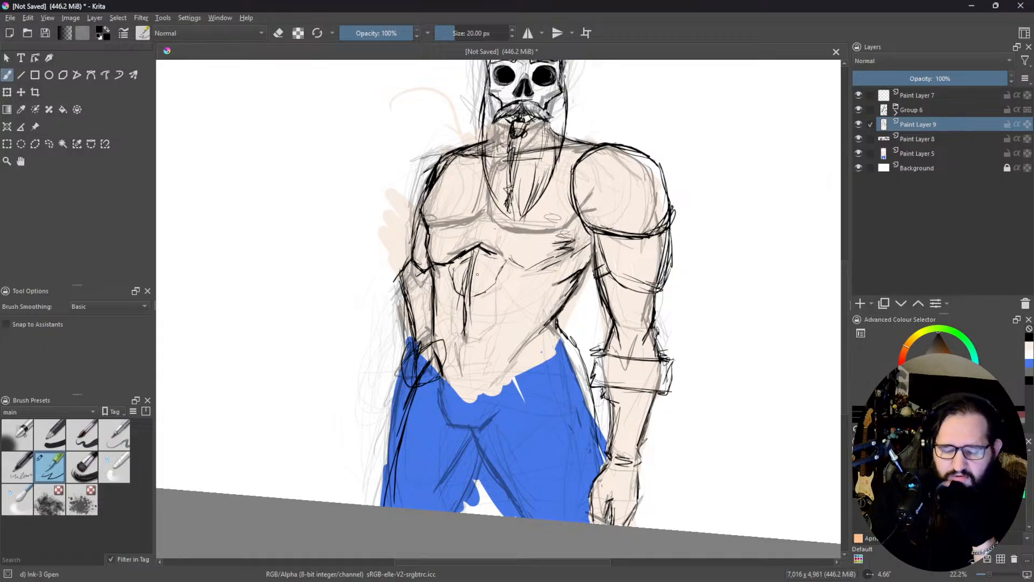
Step: Sketch a doubled waistband line across the lower abdomen and mark the hip at its left end
middle_click(515, 316)
drag(436, 304, 512, 305)
drag(426, 311, 546, 301)
drag(519, 306, 561, 291)
mouse_move(436, 316)
mouse_down()
mouse_move(569, 300)
mouse_move(582, 315)
mouse_up()
drag(576, 296, 588, 358)
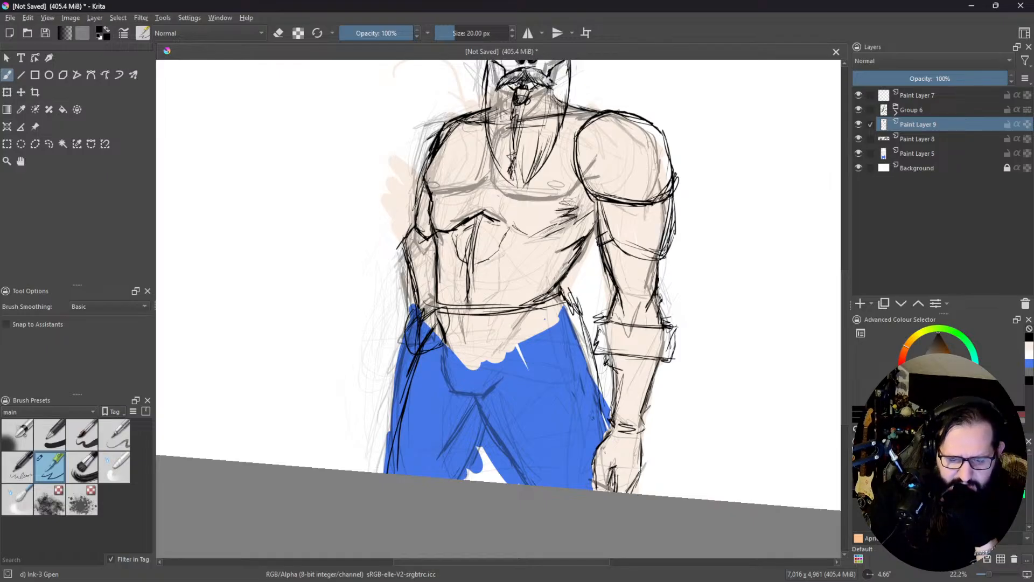
Step: Darken the outer contour of the right trouser leg from the waist to the canvas edge
middle_click(493, 359)
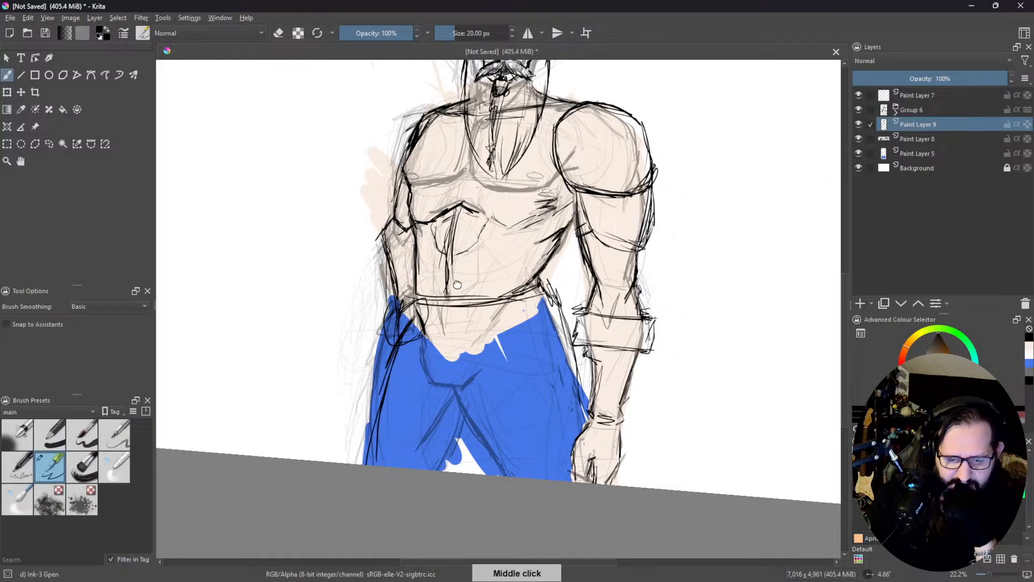
drag(403, 303, 383, 325)
drag(392, 309, 368, 395)
drag(387, 356, 369, 464)
Step: Erase the inked right arm and hand, enlarging the eraser to 90.24 px
key(e)
drag(405, 319, 382, 381)
drag(420, 315, 409, 340)
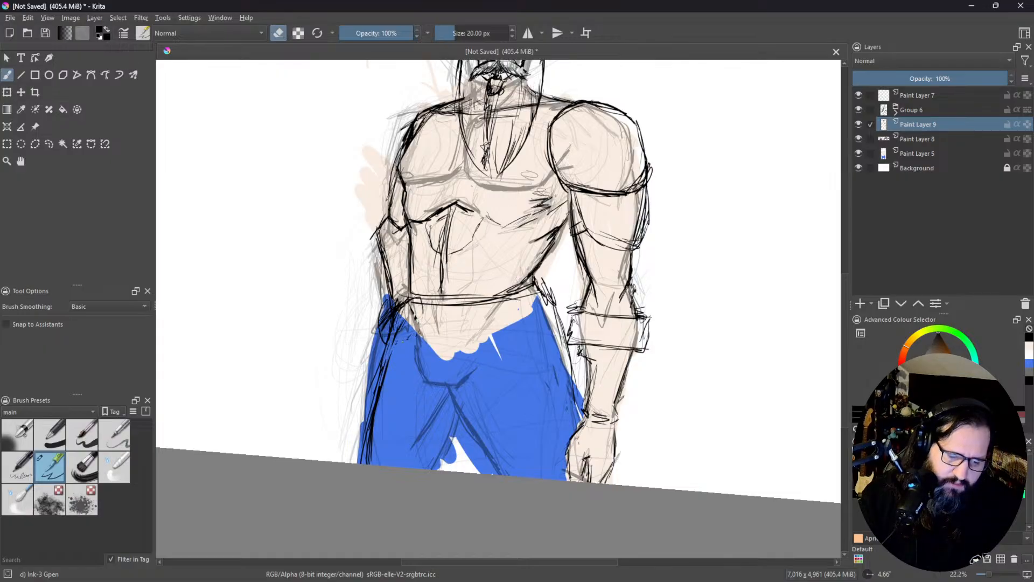
shift+drag(458, 249, 505, 231)
mouse_move(399, 138)
mouse_down()
mouse_move(446, 98)
mouse_move(387, 156)
mouse_move(378, 181)
mouse_move(389, 173)
mouse_move(394, 230)
mouse_move(367, 265)
mouse_move(384, 305)
mouse_move(403, 302)
mouse_move(400, 264)
mouse_move(384, 275)
mouse_move(381, 365)
mouse_move(377, 332)
mouse_up()
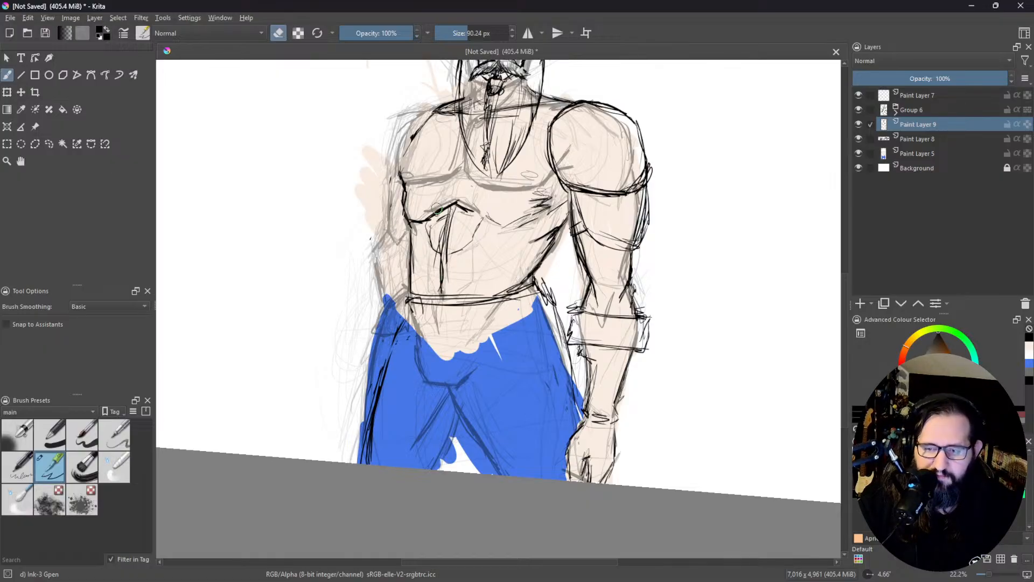
Step: Set the brush size to 32.85 px, leave eraser mode and sketch the rounded right shoulder and chest muscle
shift+drag(479, 331, 463, 334)
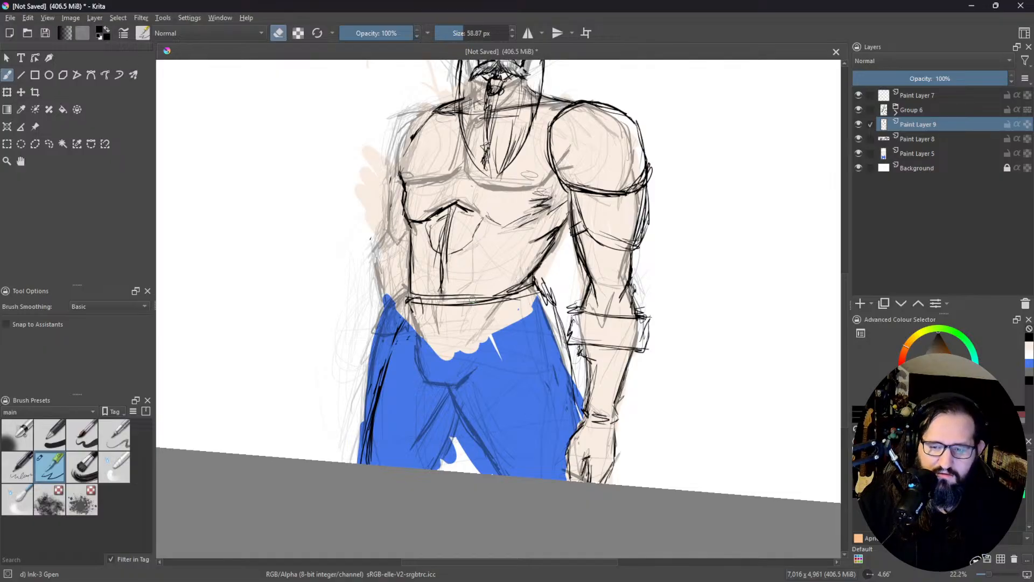
shift+drag(477, 318, 463, 319)
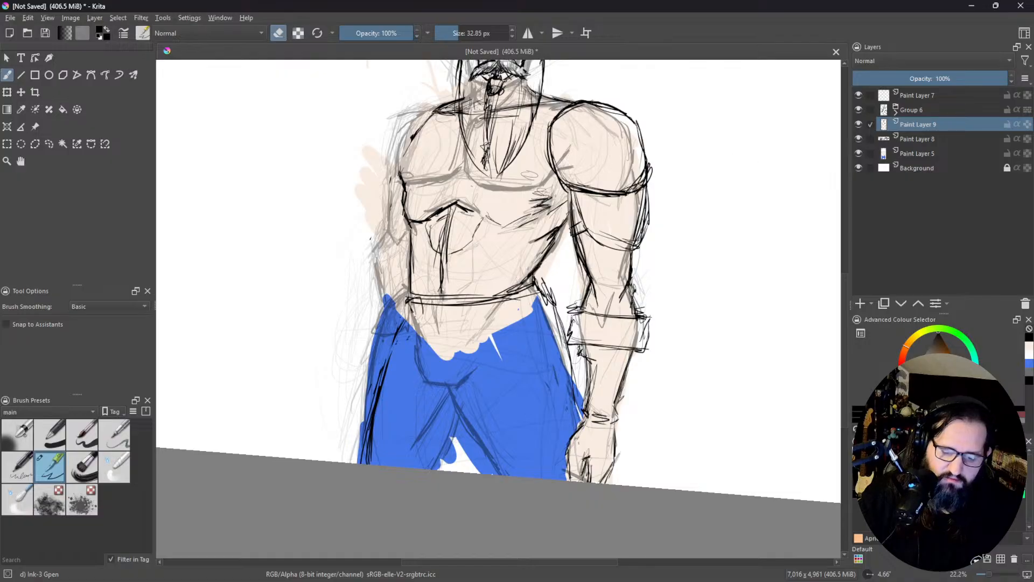
key(e)
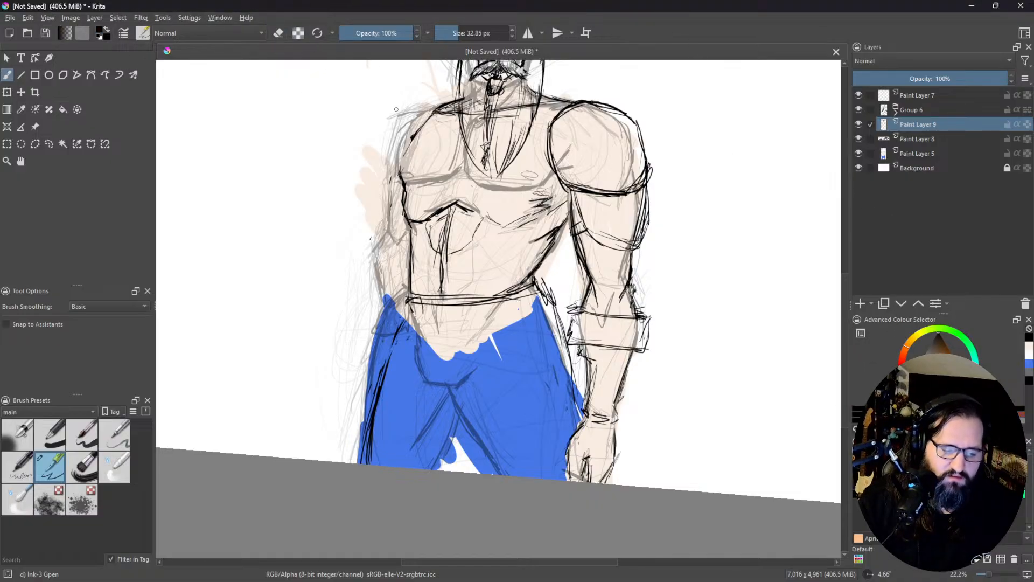
mouse_move(431, 110)
mouse_down()
mouse_move(403, 125)
mouse_move(381, 200)
mouse_up()
mouse_move(400, 161)
mouse_down()
mouse_move(390, 231)
mouse_move(400, 229)
mouse_up()
mouse_move(381, 186)
mouse_down()
mouse_move(398, 229)
mouse_move(401, 213)
mouse_move(393, 227)
mouse_up()
drag(407, 218, 458, 166)
mouse_move(432, 114)
mouse_down()
mouse_move(405, 138)
mouse_move(446, 161)
mouse_up()
mouse_move(442, 98)
mouse_down()
mouse_move(422, 108)
mouse_move(441, 170)
mouse_move(421, 163)
mouse_up()
mouse_move(422, 108)
mouse_down()
mouse_move(458, 111)
mouse_move(431, 172)
mouse_up()
Step: Sketch the figure's right arm in a bent pose, with the upper arm, elbow and raised forearm
mouse_move(451, 119)
mouse_down()
mouse_move(441, 161)
mouse_move(401, 131)
mouse_move(370, 210)
mouse_up()
drag(407, 144, 369, 218)
mouse_move(436, 183)
mouse_down()
mouse_move(397, 232)
mouse_move(408, 217)
mouse_up()
drag(377, 129, 367, 220)
mouse_move(371, 107)
mouse_down()
mouse_move(359, 144)
mouse_move(364, 227)
mouse_move(390, 239)
mouse_up()
drag(410, 204, 377, 248)
mouse_move(385, 177)
mouse_down()
mouse_move(351, 244)
mouse_move(411, 211)
mouse_up()
drag(409, 215, 385, 245)
drag(410, 163, 402, 199)
Step: Sketch a clenched fist with finger shapes on the raised right forearm, beside the beard at shoulder height
drag(400, 106, 392, 147)
mouse_move(399, 103)
mouse_down()
mouse_move(392, 129)
mouse_move(357, 124)
mouse_up()
mouse_move(377, 112)
mouse_down()
mouse_move(363, 121)
mouse_move(394, 126)
mouse_move(389, 106)
mouse_up()
mouse_move(380, 117)
mouse_down()
mouse_move(378, 132)
mouse_move(410, 119)
mouse_move(390, 105)
mouse_move(390, 148)
mouse_move(366, 175)
mouse_up()
drag(371, 139, 360, 172)
mouse_move(360, 128)
mouse_down()
mouse_move(359, 156)
mouse_move(391, 111)
mouse_move(404, 162)
mouse_move(341, 121)
mouse_move(376, 176)
mouse_move(347, 133)
mouse_move(407, 109)
mouse_move(405, 139)
mouse_up()
drag(376, 136, 410, 138)
mouse_move(415, 125)
mouse_down()
mouse_move(393, 170)
mouse_move(394, 138)
mouse_move(380, 136)
mouse_move(421, 129)
mouse_up()
drag(421, 130, 404, 166)
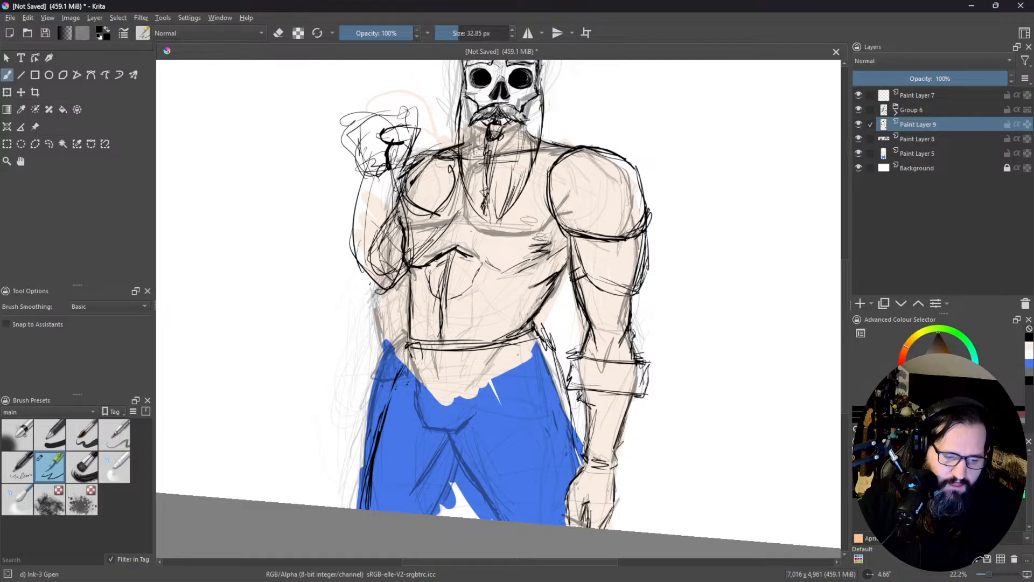
Step: Sketch a long straight weapon shaft running from the beard diagonally down through the raised fist and past it
drag(345, 139, 382, 119)
mouse_move(380, 120)
mouse_down()
mouse_move(388, 144)
mouse_move(367, 155)
mouse_move(387, 143)
mouse_move(333, 147)
mouse_move(361, 177)
mouse_move(325, 159)
mouse_move(341, 156)
mouse_up()
mouse_move(339, 146)
mouse_down()
mouse_move(433, 125)
mouse_move(288, 181)
mouse_up()
drag(451, 106, 283, 193)
drag(434, 120, 259, 207)
drag(361, 144, 268, 190)
drag(487, 120, 247, 205)
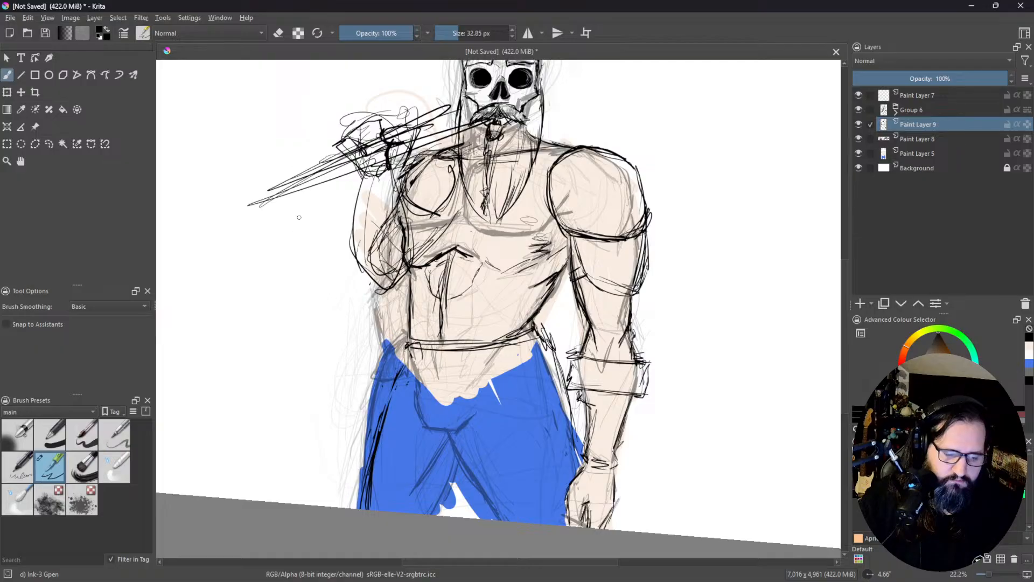
Step: Sketch a straighter forearm from the right elbow out to a rough hand gripping the shaft beyond the first fist
drag(305, 157, 377, 284)
drag(321, 181, 376, 281)
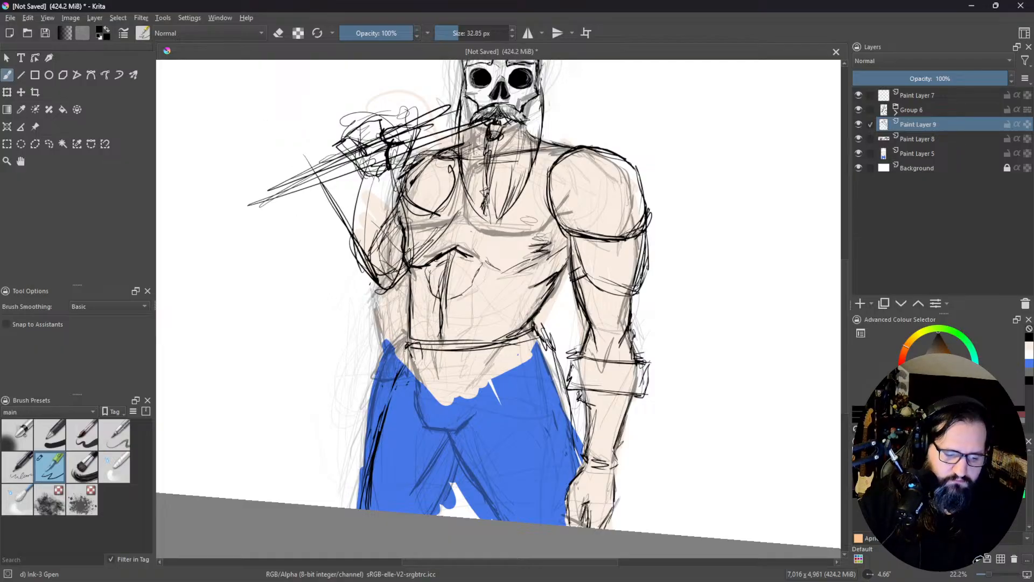
mouse_move(319, 160)
mouse_down()
mouse_move(275, 180)
mouse_move(320, 220)
mouse_move(362, 199)
mouse_up()
mouse_move(305, 218)
mouse_down()
mouse_move(362, 193)
mouse_move(304, 160)
mouse_up()
mouse_move(303, 160)
mouse_down()
mouse_move(267, 199)
mouse_move(335, 214)
mouse_up()
mouse_move(298, 209)
mouse_down()
mouse_move(351, 164)
mouse_move(265, 190)
mouse_move(300, 164)
mouse_move(369, 190)
mouse_up()
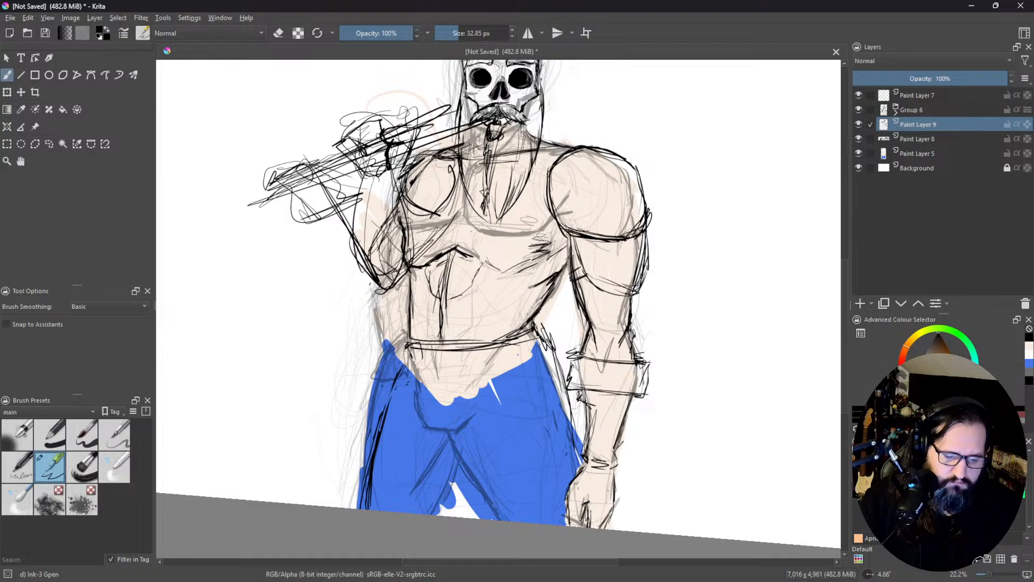
Step: Extend the shaft behind the head and sketch a flared axe blade above the figure's left shoulder
drag(392, 138, 476, 111)
drag(538, 114, 654, 81)
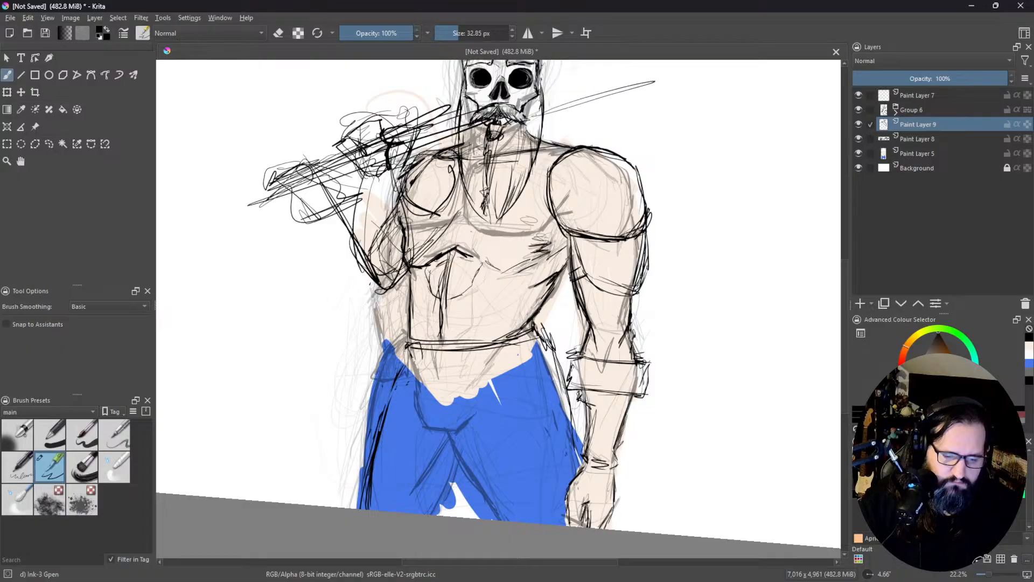
middle_click(593, 103)
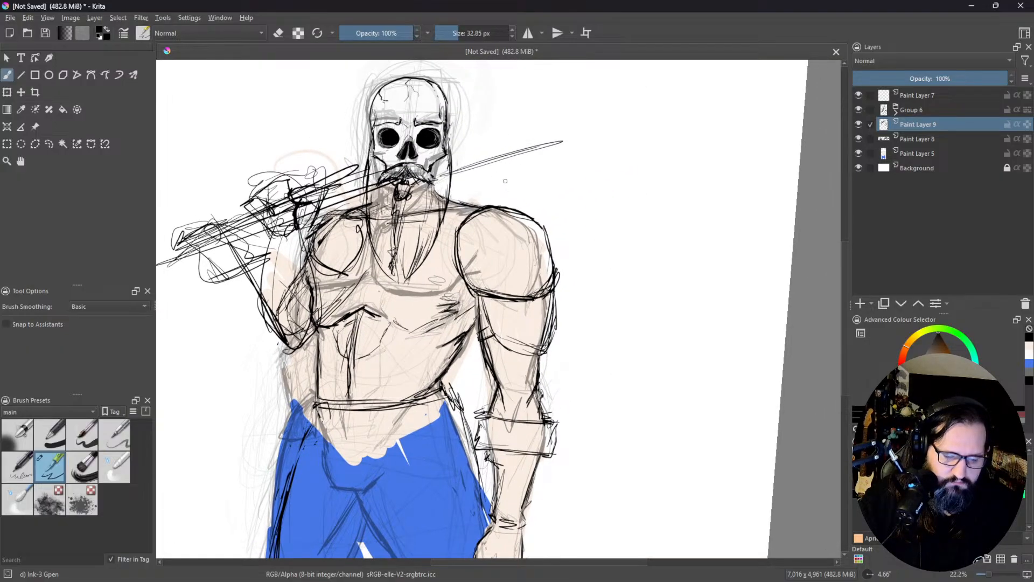
mouse_move(498, 166)
mouse_down()
mouse_move(486, 206)
mouse_move(488, 196)
mouse_up()
drag(520, 157, 492, 194)
drag(549, 147, 585, 234)
drag(515, 240, 587, 229)
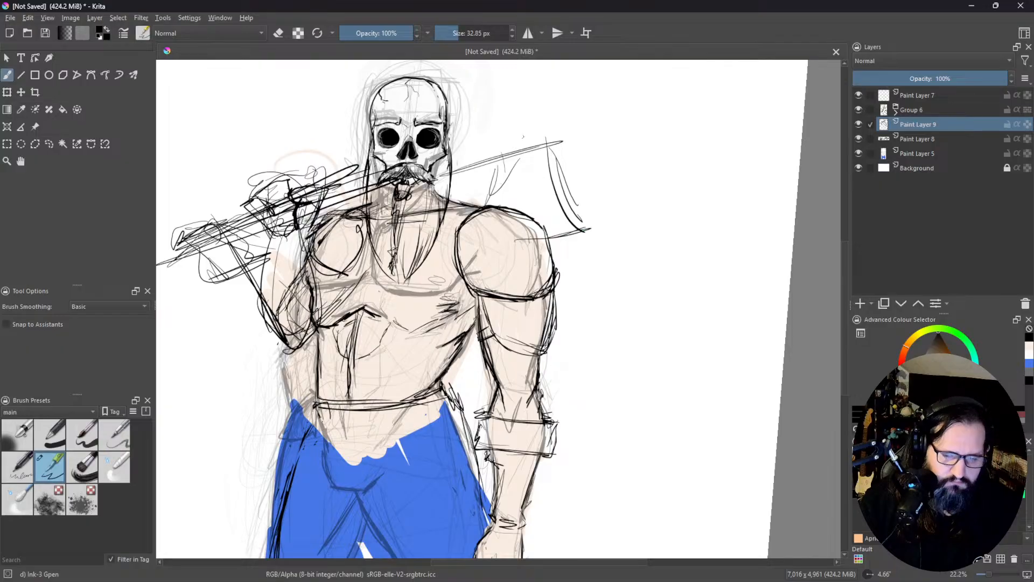
Step: Lengthen the lower end of the axe shaft with long parallel strokes beyond the gripping hand
middle_click(346, 239)
drag(377, 151, 220, 194)
drag(377, 155, 190, 218)
middle_click(538, 231)
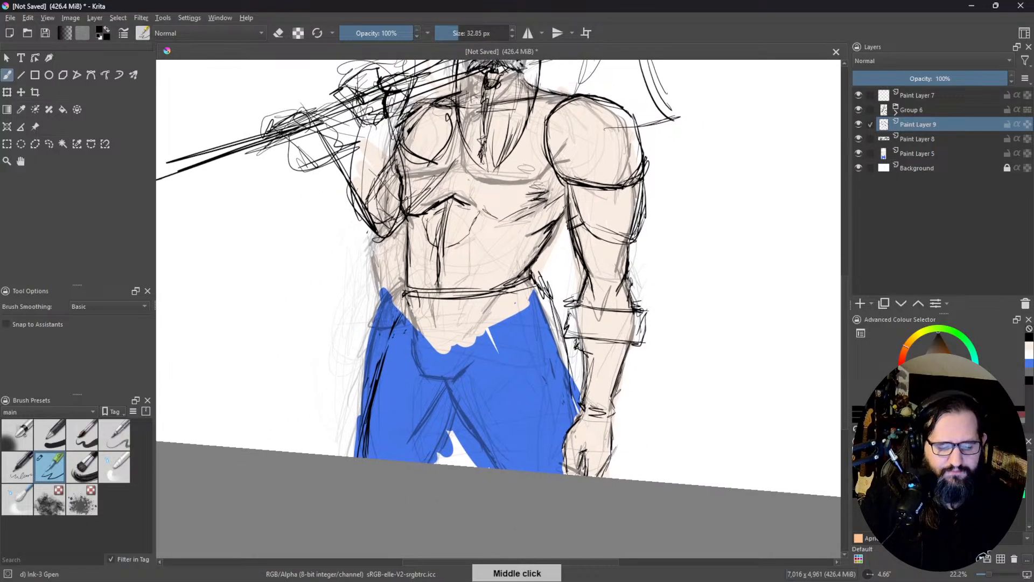
ctrl+middle_click(504, 331)
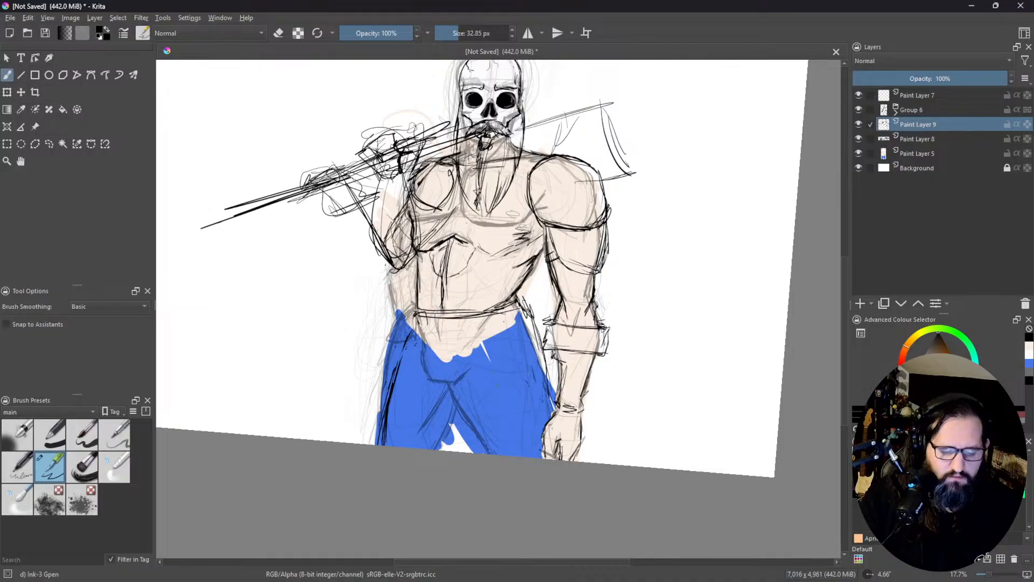
Step: Ink the curved crotch line and the inner contours of both legs on the blue trousers
drag(443, 390, 470, 390)
drag(434, 386, 462, 389)
mouse_move(423, 344)
mouse_down()
mouse_move(438, 391)
mouse_move(467, 389)
mouse_up()
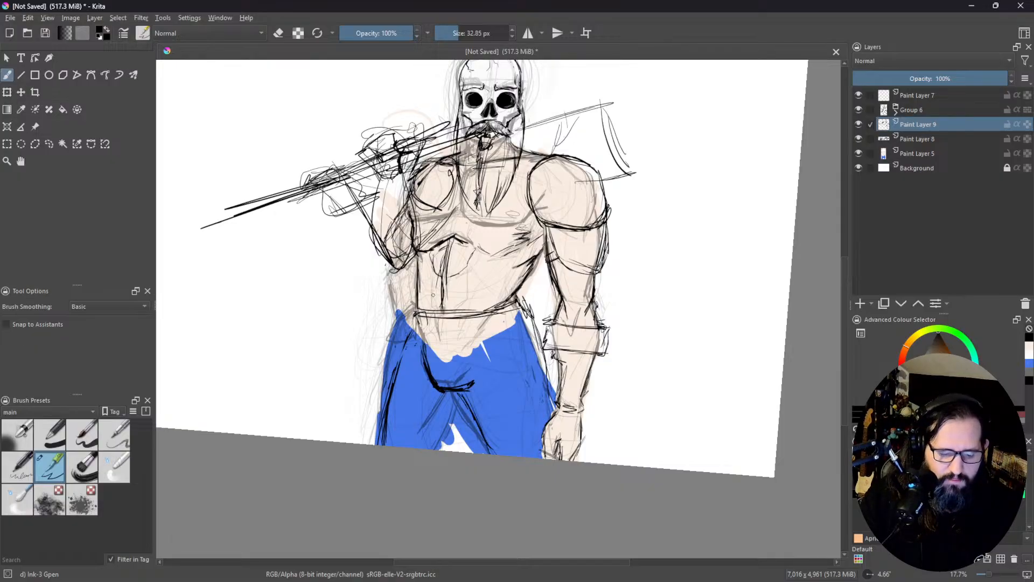
drag(457, 399, 444, 450)
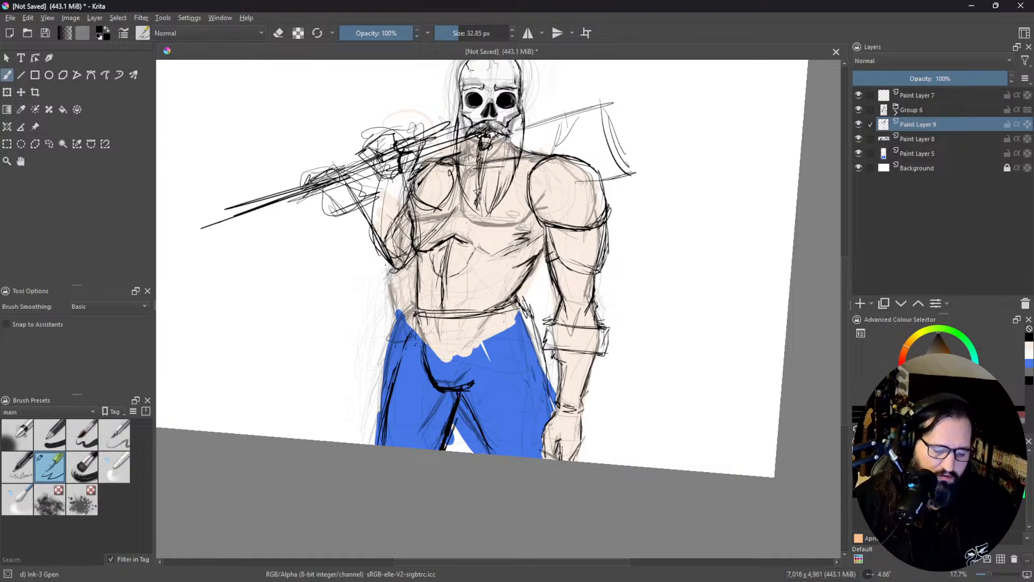
drag(471, 398, 491, 430)
drag(461, 405, 494, 451)
drag(460, 402, 492, 455)
drag(458, 397, 481, 442)
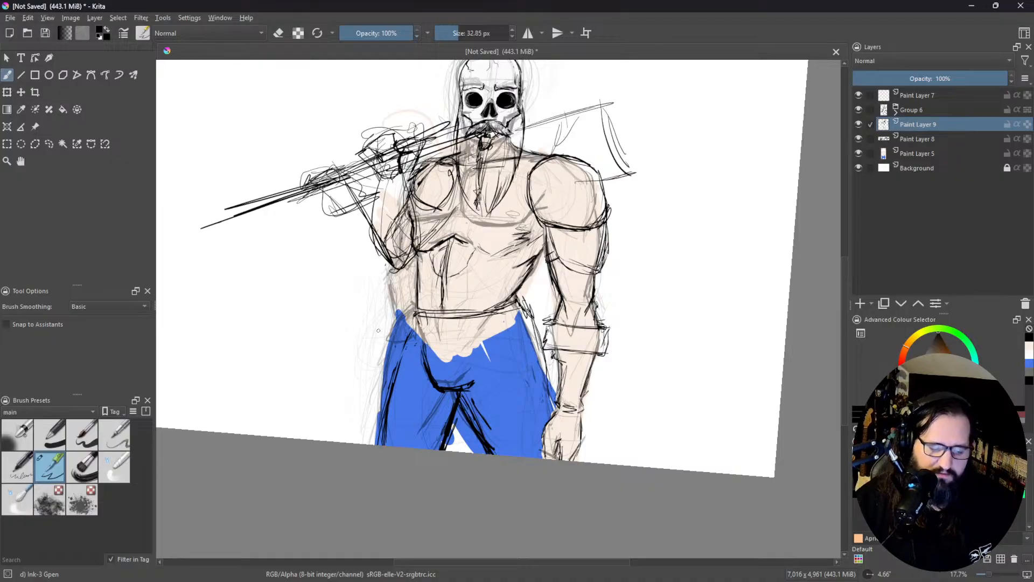
Step: Darken the outer contours of both trouser legs from the waist down with repeated strokes
drag(413, 313, 383, 406)
drag(408, 331, 383, 446)
drag(385, 392, 379, 446)
drag(517, 309, 547, 380)
drag(530, 331, 550, 403)
drag(536, 356, 550, 416)
drag(523, 302, 533, 327)
drag(538, 356, 547, 404)
drag(527, 330, 558, 425)
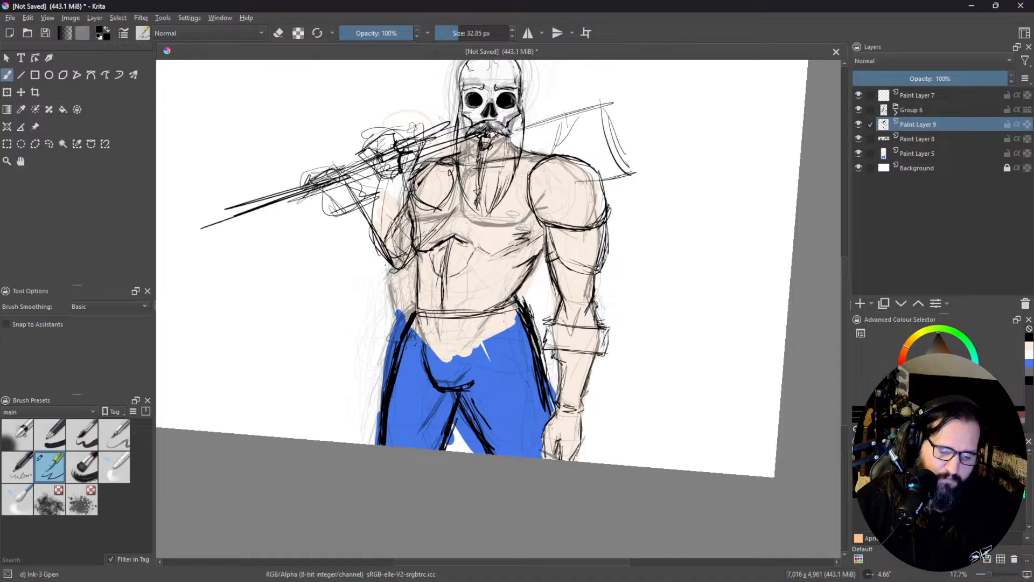
Step: Sketch a large oval belt buckle at the front of the waist, with belt straps running to both hips
drag(426, 314, 455, 385)
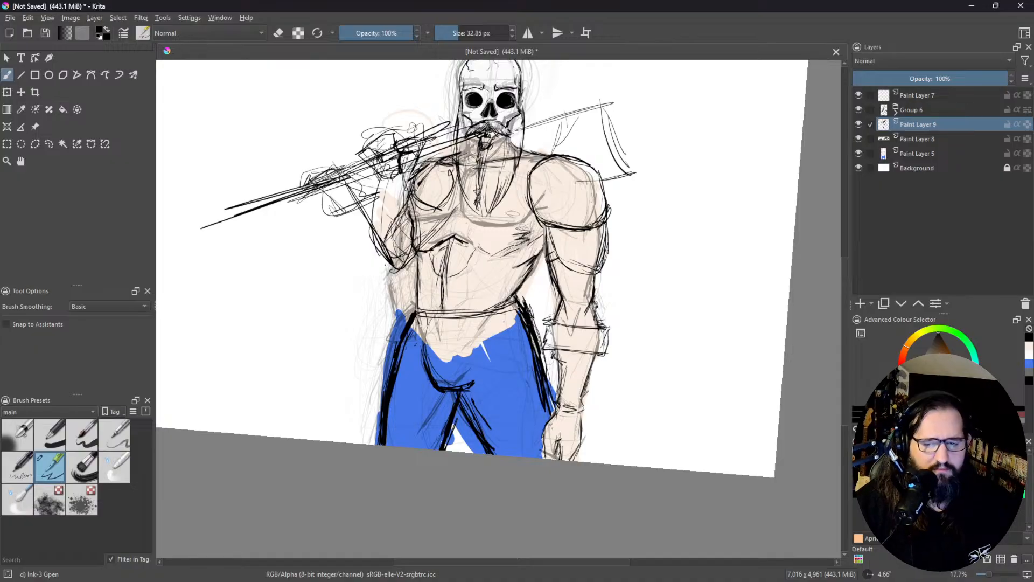
drag(426, 318, 442, 387)
mouse_move(420, 299)
mouse_down()
mouse_move(437, 379)
mouse_move(451, 400)
mouse_move(477, 339)
mouse_up()
mouse_move(469, 382)
mouse_down()
mouse_move(409, 347)
mouse_move(424, 325)
mouse_move(422, 337)
mouse_move(484, 345)
mouse_move(423, 321)
mouse_move(473, 377)
mouse_move(471, 331)
mouse_up()
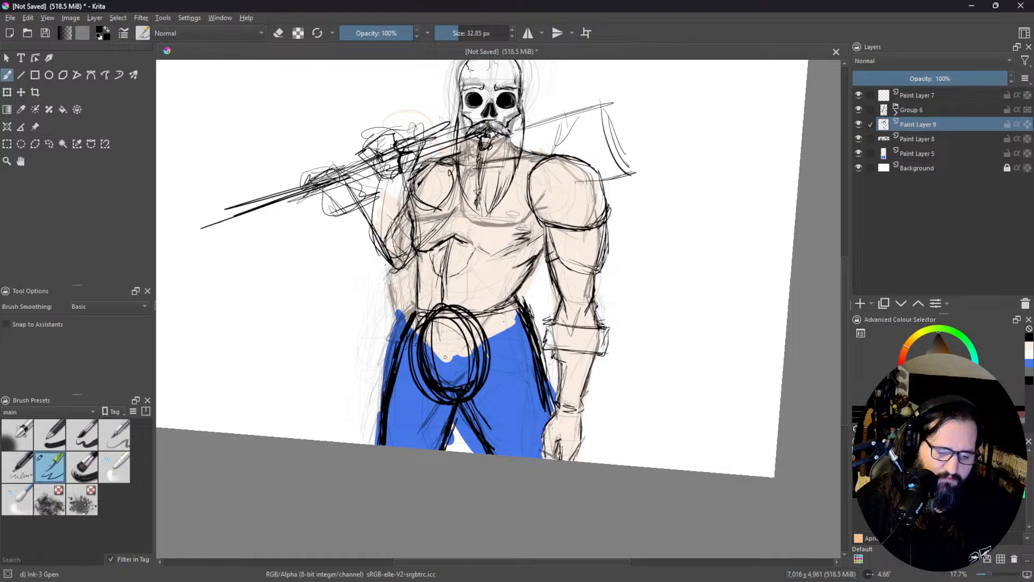
mouse_move(415, 350)
mouse_down()
mouse_move(392, 342)
mouse_move(417, 356)
mouse_move(396, 330)
mouse_up()
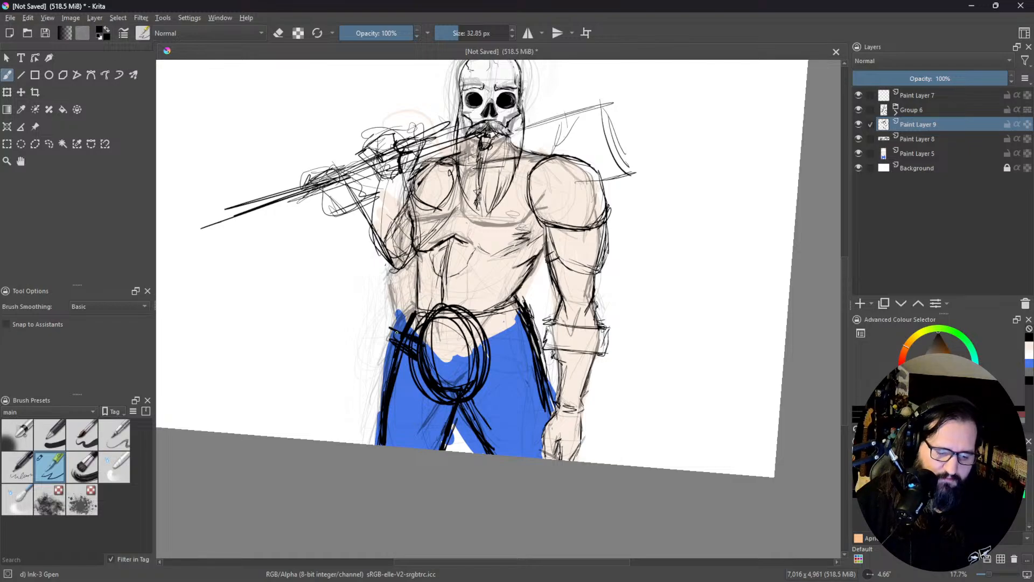
mouse_move(488, 339)
mouse_down()
mouse_move(524, 327)
mouse_move(476, 342)
mouse_move(530, 345)
mouse_move(501, 353)
mouse_up()
Step: Draw vertical and diagonal fabric fold lines on both trouser legs below the belt
mouse_move(404, 385)
mouse_down()
mouse_move(400, 442)
mouse_move(415, 449)
mouse_move(416, 406)
mouse_up()
drag(421, 414, 414, 449)
drag(425, 390, 420, 450)
mouse_move(498, 396)
mouse_down()
mouse_move(487, 455)
mouse_move(491, 447)
mouse_up()
drag(500, 375, 496, 456)
drag(496, 364, 483, 429)
drag(486, 385, 478, 454)
drag(392, 394, 388, 448)
drag(409, 388, 403, 436)
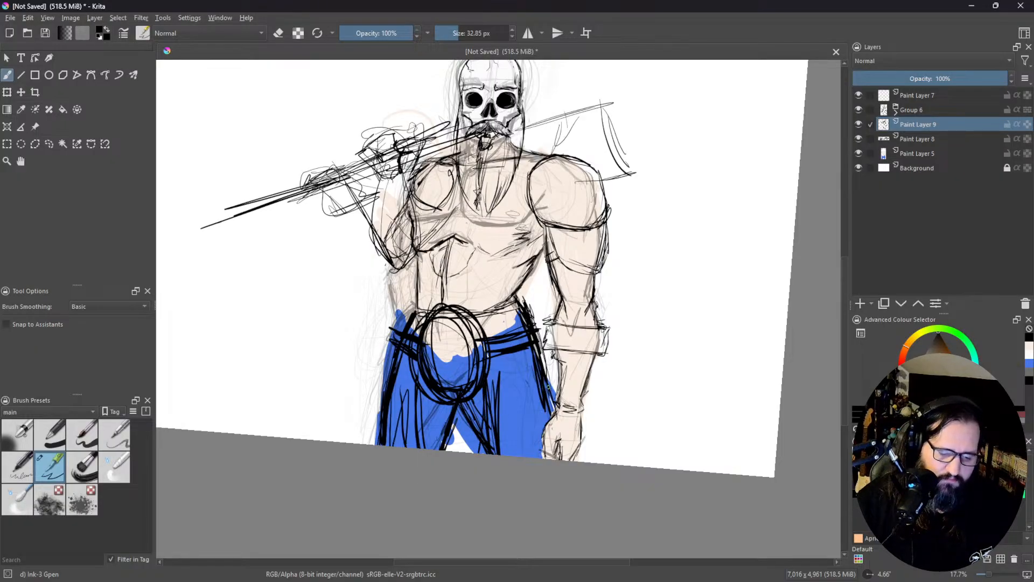
mouse_move(504, 410)
mouse_down()
mouse_move(545, 454)
mouse_move(541, 434)
mouse_up()
drag(414, 415, 386, 444)
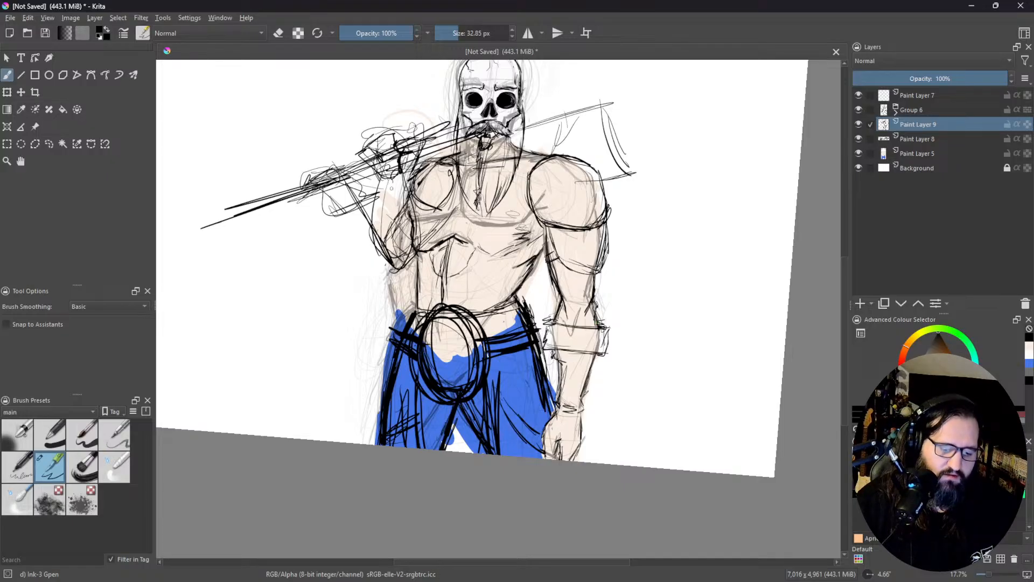
Step: Add abdominal muscle lines and short shading strokes to the figure's lower torso above the belt
mouse_move(413, 305)
mouse_down()
mouse_move(417, 312)
mouse_move(418, 256)
mouse_move(420, 271)
mouse_up()
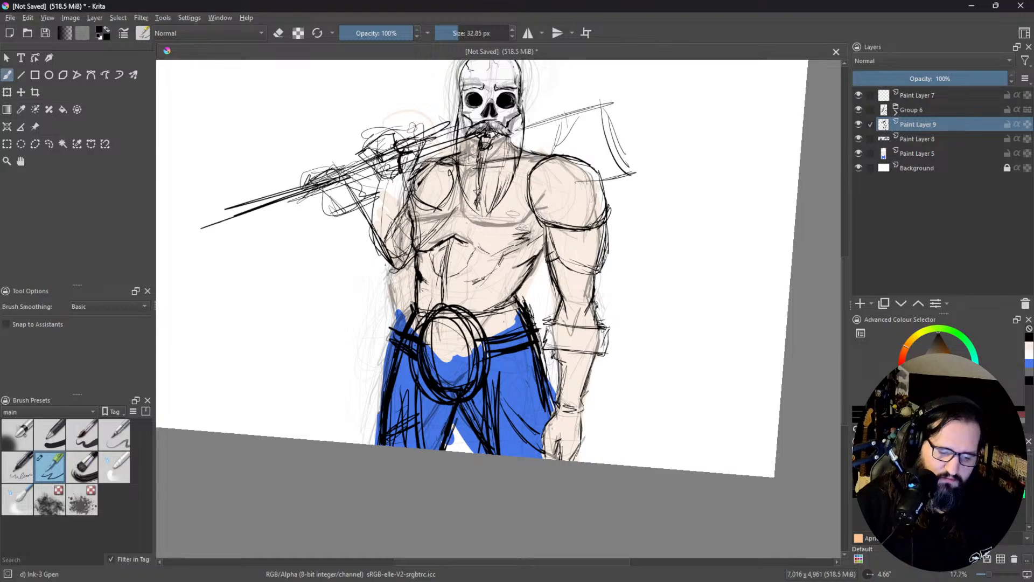
mouse_move(418, 285)
mouse_down()
mouse_move(422, 306)
mouse_move(496, 297)
mouse_up()
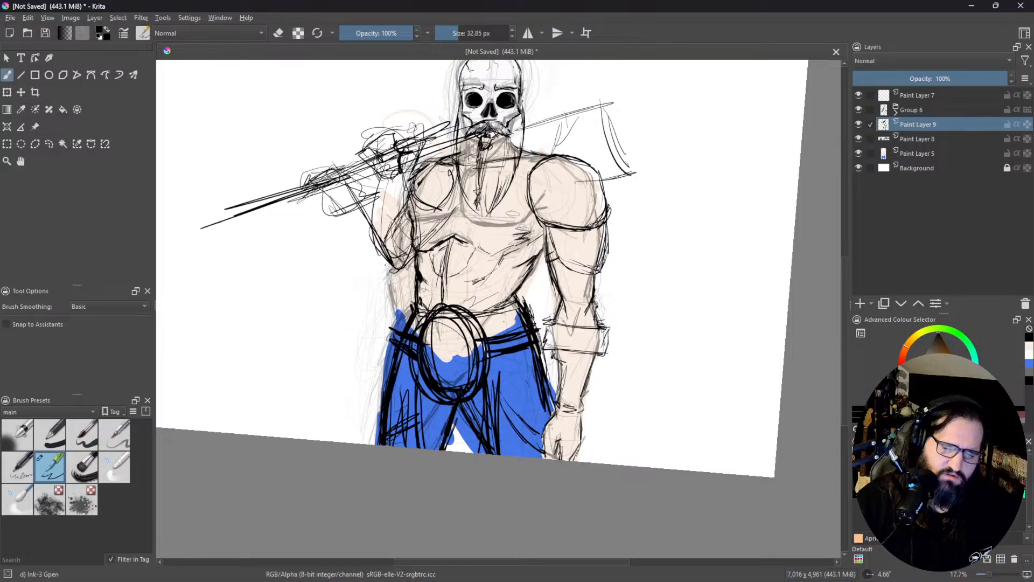
mouse_move(430, 278)
mouse_down()
mouse_move(428, 297)
mouse_move(440, 306)
mouse_move(431, 293)
mouse_move(467, 299)
mouse_move(472, 266)
mouse_up()
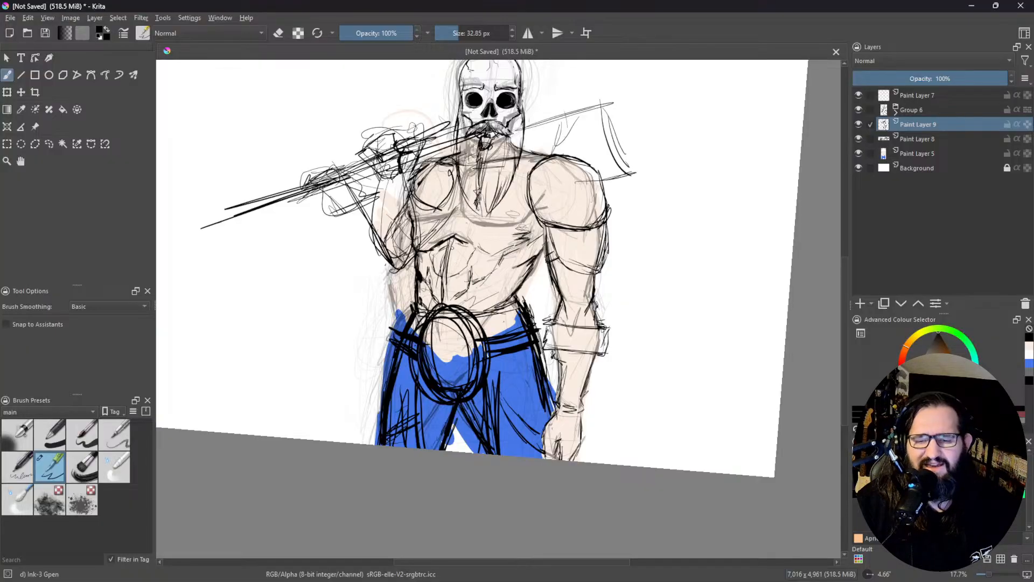
drag(456, 294, 450, 305)
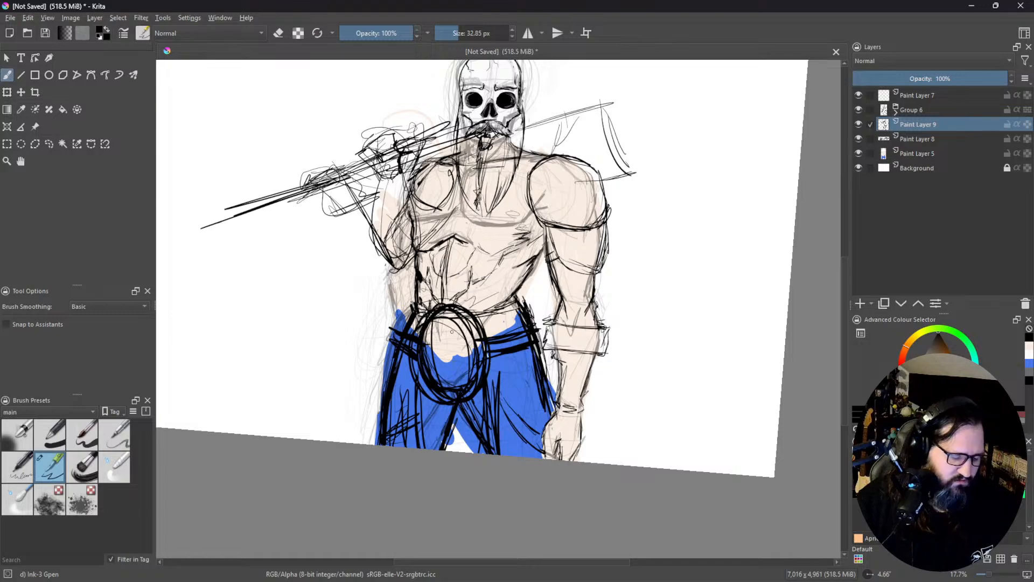
Step: Erase the stray inner lines of the oval belt buckle with a 182.39 px eraser
shift+drag(461, 334, 538, 335)
mouse_move(467, 317)
mouse_down()
mouse_move(445, 353)
mouse_move(439, 331)
mouse_move(423, 358)
mouse_move(440, 383)
mouse_move(464, 390)
mouse_move(471, 351)
mouse_move(472, 382)
mouse_move(466, 337)
mouse_move(450, 324)
mouse_move(469, 319)
mouse_move(431, 325)
mouse_move(439, 318)
mouse_move(447, 388)
mouse_move(437, 392)
mouse_move(425, 336)
mouse_up()
key(e)
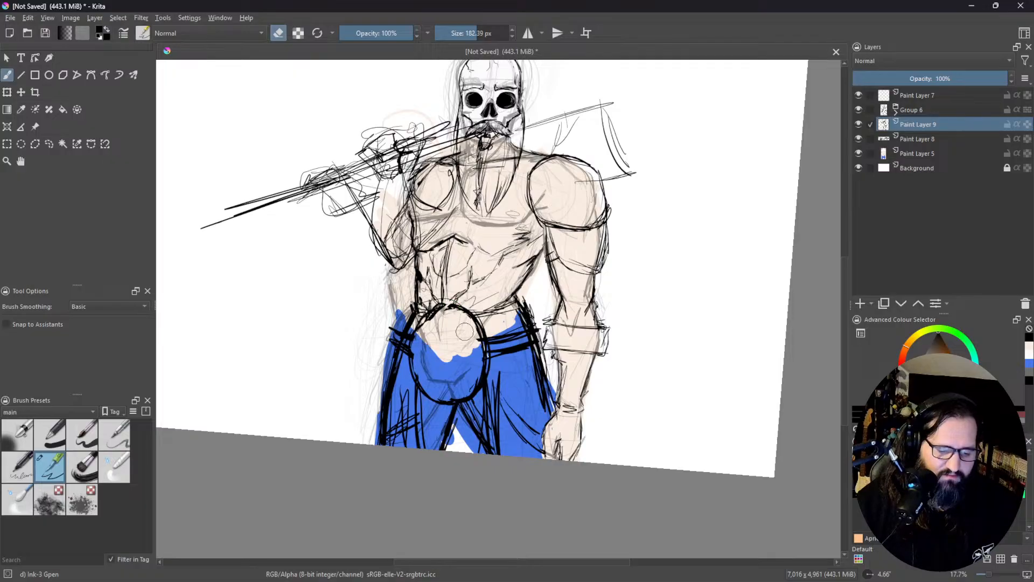
Step: Set the brush size to 54.50 px, leave eraser mode and thicken the outline of the oval belt buckle
key(bracketleft)
key(bracketleft)
key(bracketleft)
key(bracketleft)
key(bracketleft)
key(bracketleft)
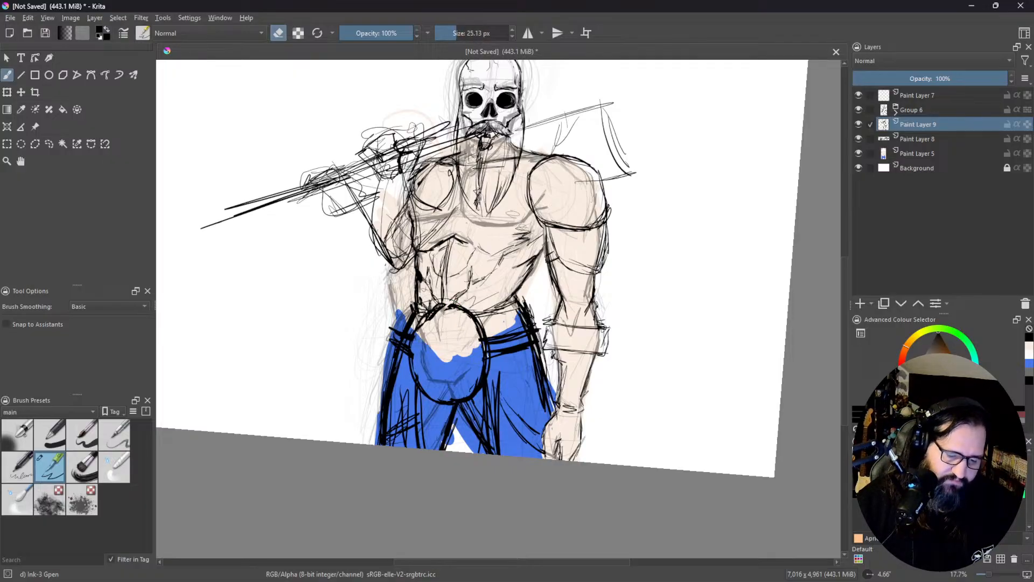
key(bracketright)
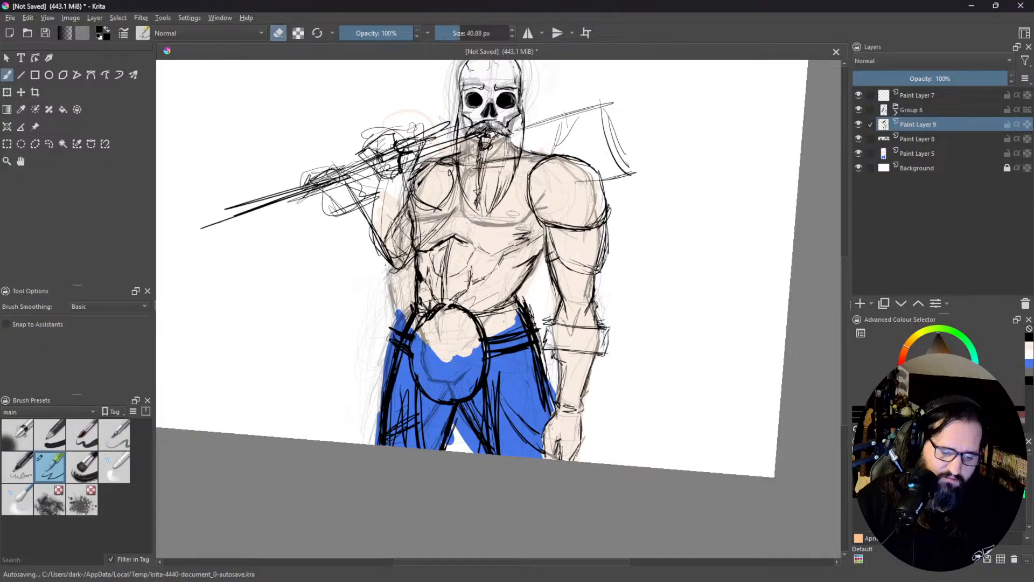
key(bracketright)
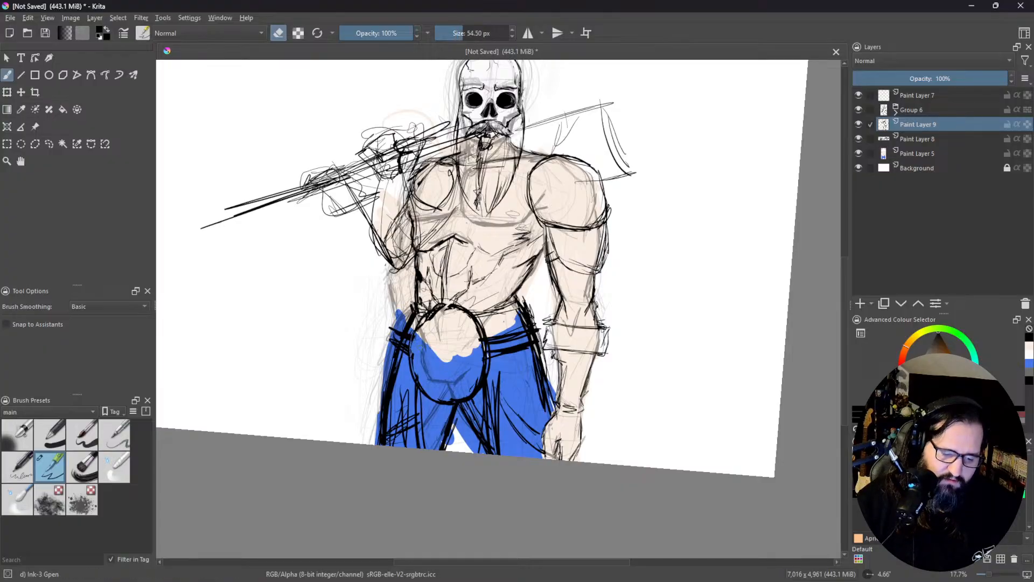
key(e)
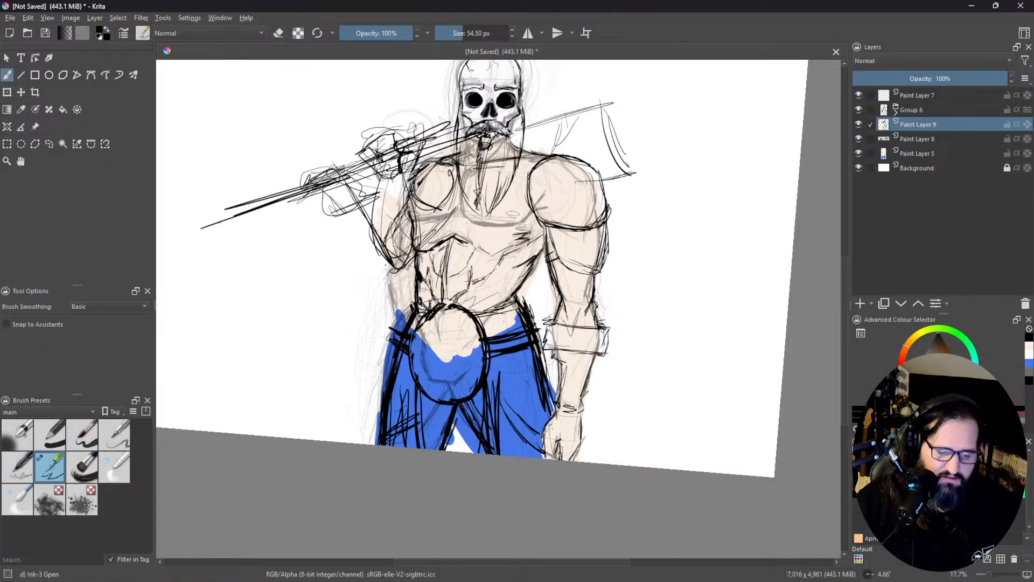
mouse_move(413, 347)
mouse_down()
mouse_move(433, 309)
mouse_move(451, 304)
mouse_move(431, 310)
mouse_move(465, 311)
mouse_move(488, 370)
mouse_up()
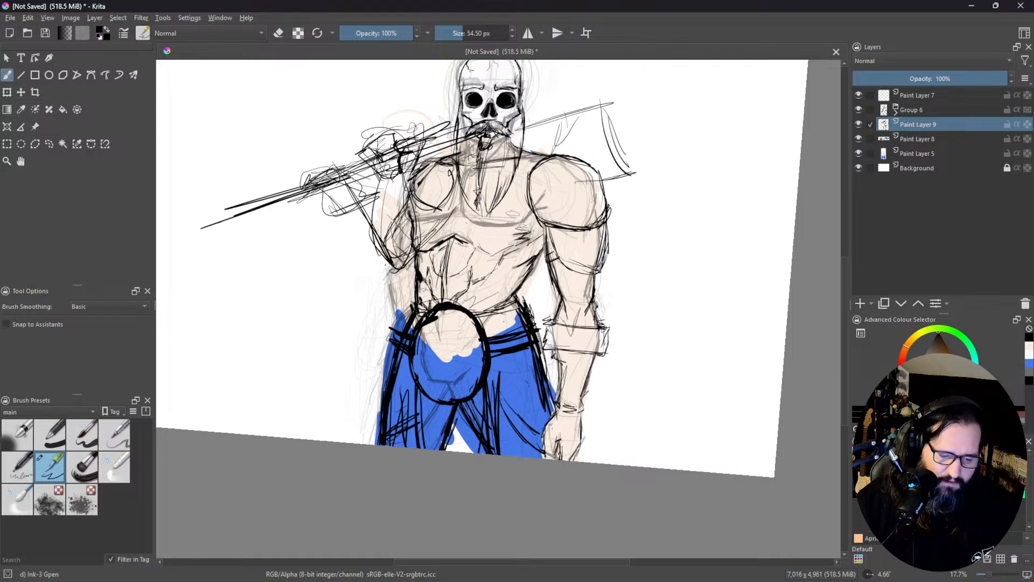
mouse_move(419, 355)
mouse_down()
mouse_move(429, 390)
mouse_move(412, 351)
mouse_move(425, 393)
mouse_move(415, 374)
mouse_move(419, 344)
mouse_move(415, 384)
mouse_move(441, 404)
mouse_move(430, 398)
mouse_move(473, 400)
mouse_move(422, 392)
mouse_move(436, 396)
mouse_move(417, 381)
mouse_move(450, 400)
mouse_move(481, 390)
mouse_move(484, 348)
mouse_up()
mouse_move(437, 402)
mouse_down()
mouse_move(425, 395)
mouse_move(418, 447)
mouse_move(432, 447)
mouse_move(445, 409)
mouse_move(461, 431)
mouse_move(482, 409)
mouse_move(483, 388)
mouse_move(490, 445)
mouse_move(492, 383)
mouse_up()
Step: Fill the area between the legs below the buckle with solid black down to the canvas edge
mouse_move(409, 381)
mouse_down()
mouse_move(412, 448)
mouse_move(423, 448)
mouse_up()
drag(422, 397, 423, 412)
mouse_move(418, 448)
mouse_down()
mouse_move(410, 395)
mouse_move(450, 445)
mouse_move(468, 449)
mouse_move(478, 421)
mouse_move(468, 427)
mouse_move(453, 407)
mouse_up()
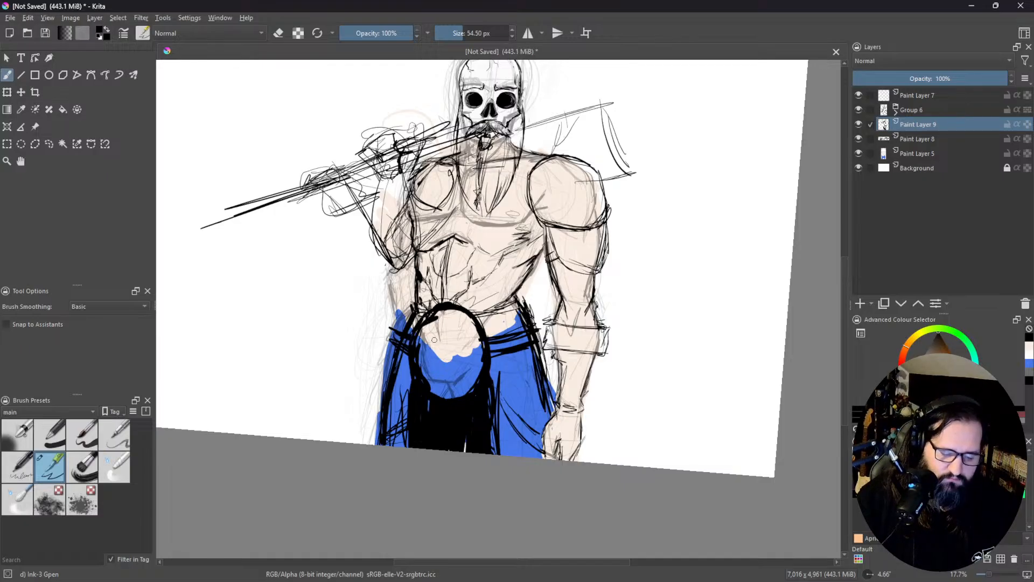
Step: Draw small circles and short crack lines as ornament inside the oval belt buckle
mouse_move(431, 337)
mouse_down()
mouse_move(426, 345)
mouse_move(462, 344)
mouse_move(445, 329)
mouse_up()
mouse_move(439, 370)
mouse_down()
mouse_move(448, 371)
mouse_move(437, 355)
mouse_move(451, 366)
mouse_move(451, 339)
mouse_up()
mouse_move(459, 326)
mouse_down()
mouse_move(442, 346)
mouse_move(434, 331)
mouse_move(457, 359)
mouse_move(426, 357)
mouse_up()
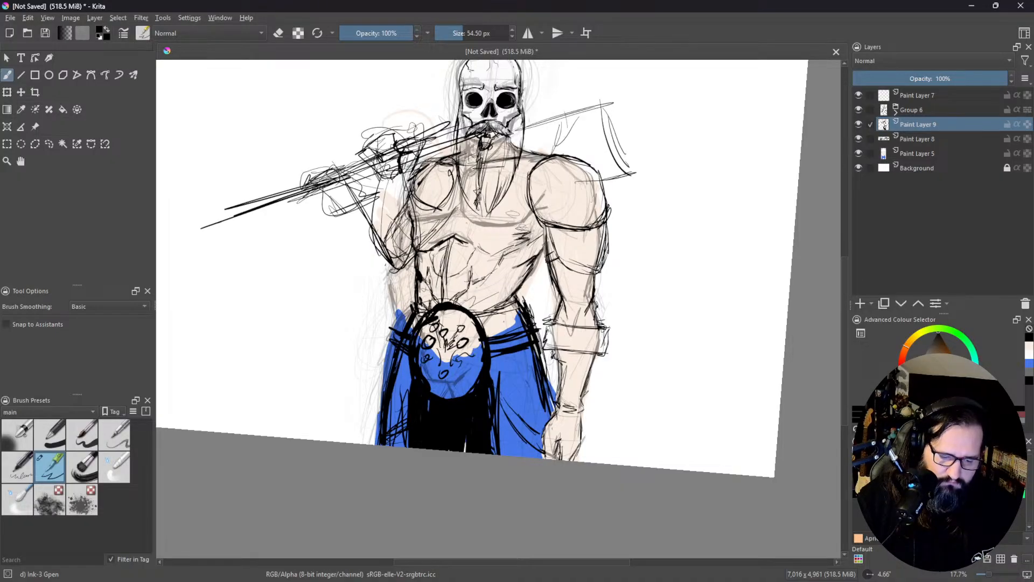
drag(460, 280, 447, 229)
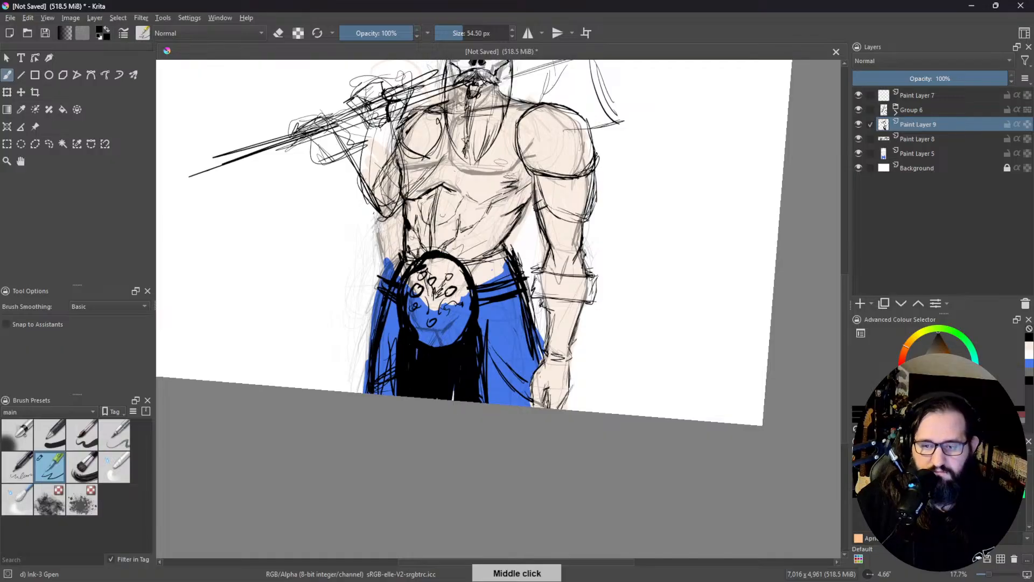
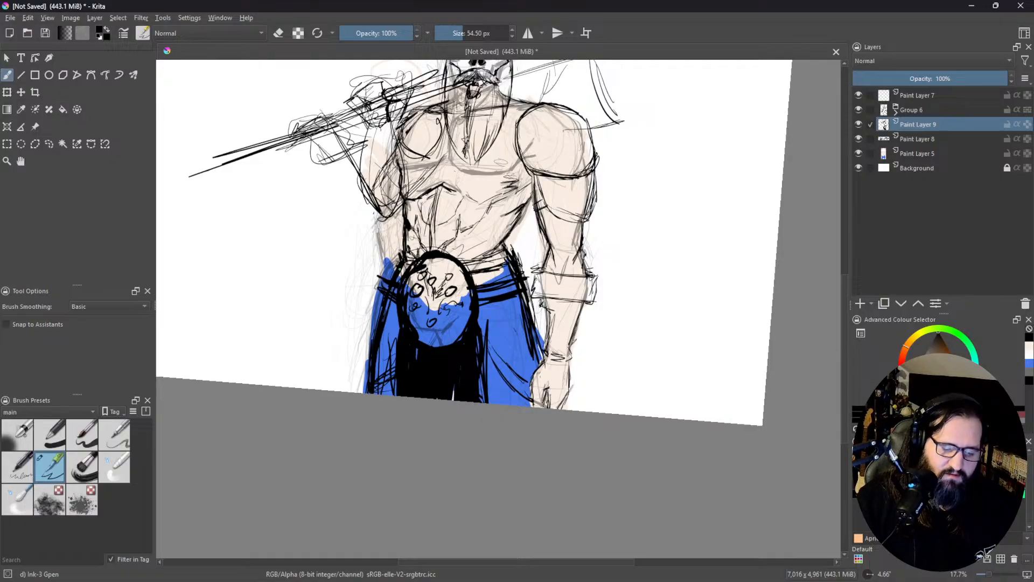
Step: Fill the belt band on both sides of the oval buckle with solid black
drag(394, 269, 389, 277)
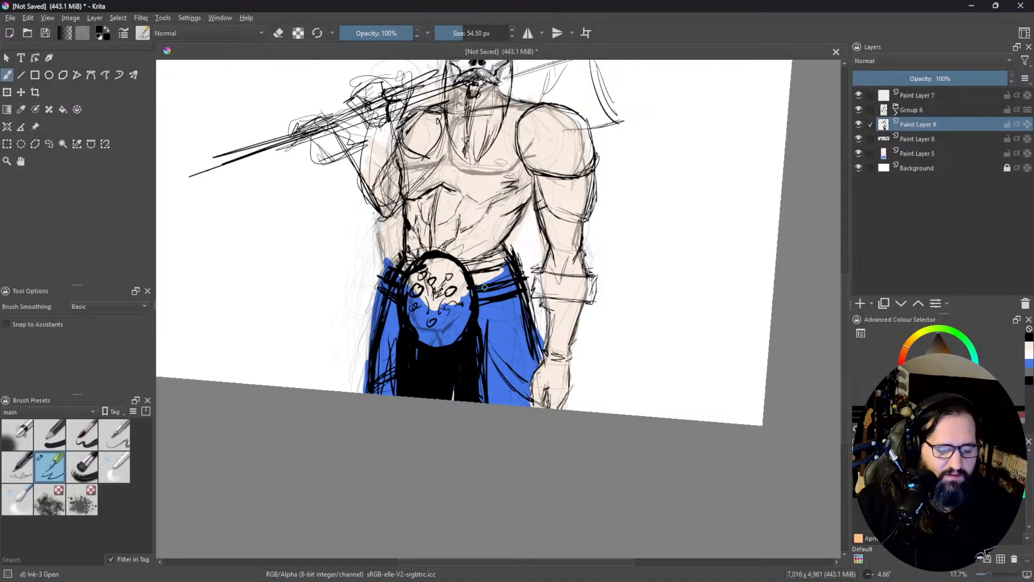
drag(482, 293, 516, 290)
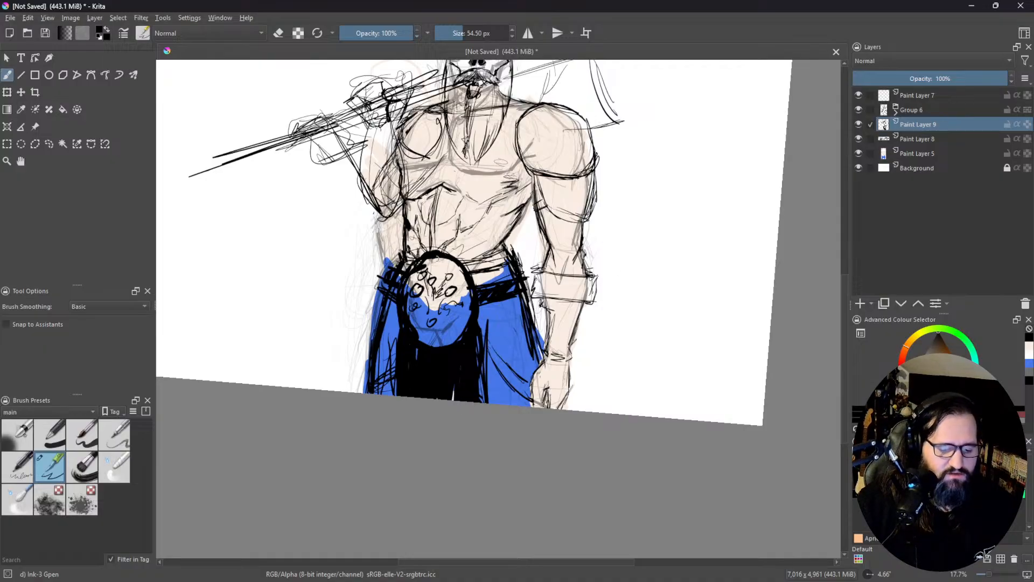
mouse_move(377, 272)
mouse_down()
mouse_move(384, 289)
mouse_move(404, 291)
mouse_move(381, 280)
mouse_move(393, 267)
mouse_up()
Step: Thicken the outer line of the viewer's-left trouser leg, erase its stray inner lines and extend the central black fill toward it
mouse_move(377, 316)
mouse_down()
mouse_move(384, 289)
mouse_move(377, 393)
mouse_up()
key(e)
mouse_move(388, 345)
mouse_down()
mouse_move(384, 393)
mouse_move(399, 361)
mouse_up()
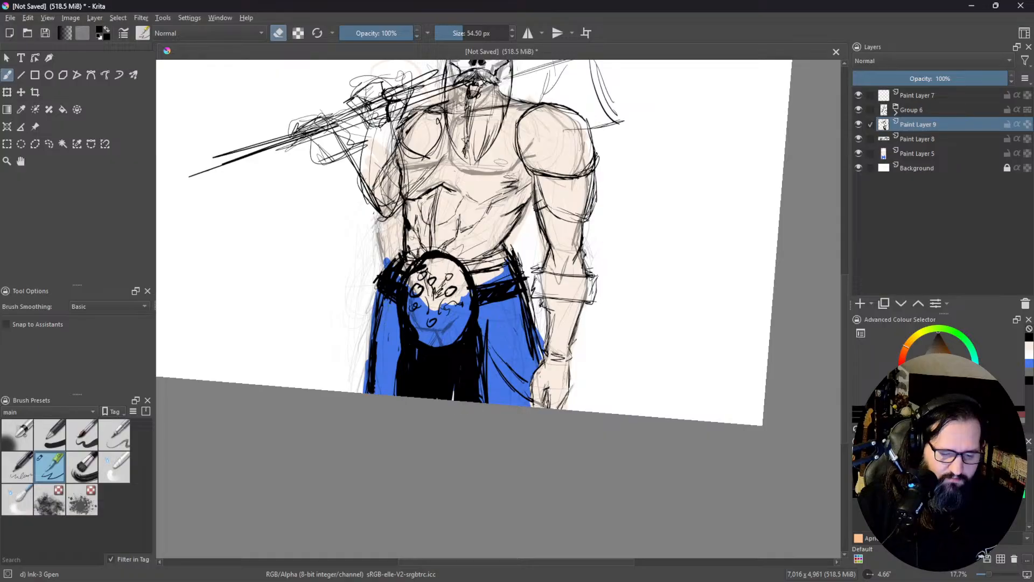
key(e)
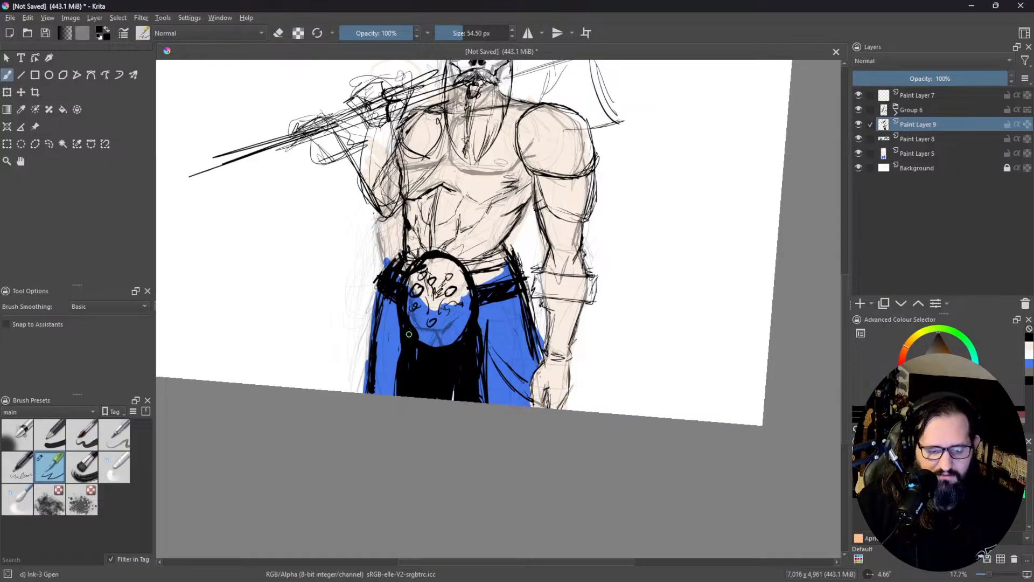
mouse_move(397, 334)
mouse_down()
mouse_move(396, 395)
mouse_move(396, 370)
mouse_up()
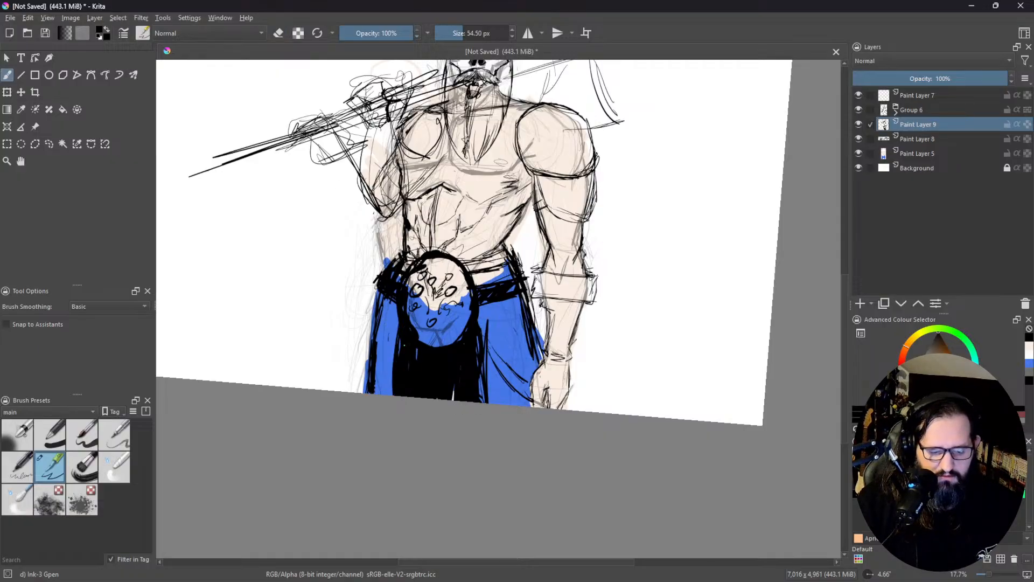
Step: Erase the excess black along the lower-left rim of the oval buckle to clean up its curve
key(e)
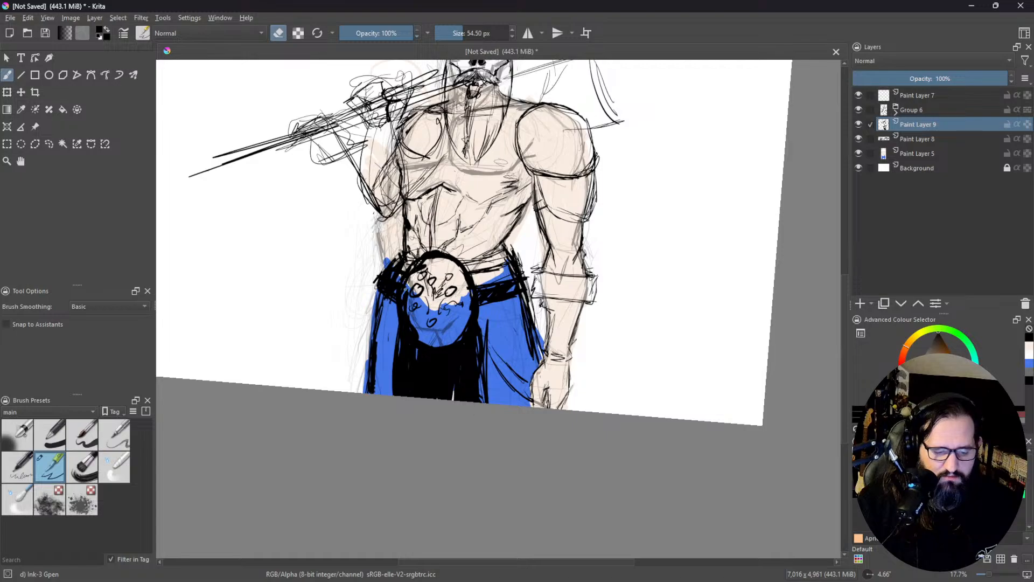
drag(411, 322, 416, 339)
mouse_move(403, 300)
mouse_down()
mouse_move(409, 337)
mouse_move(437, 346)
mouse_up()
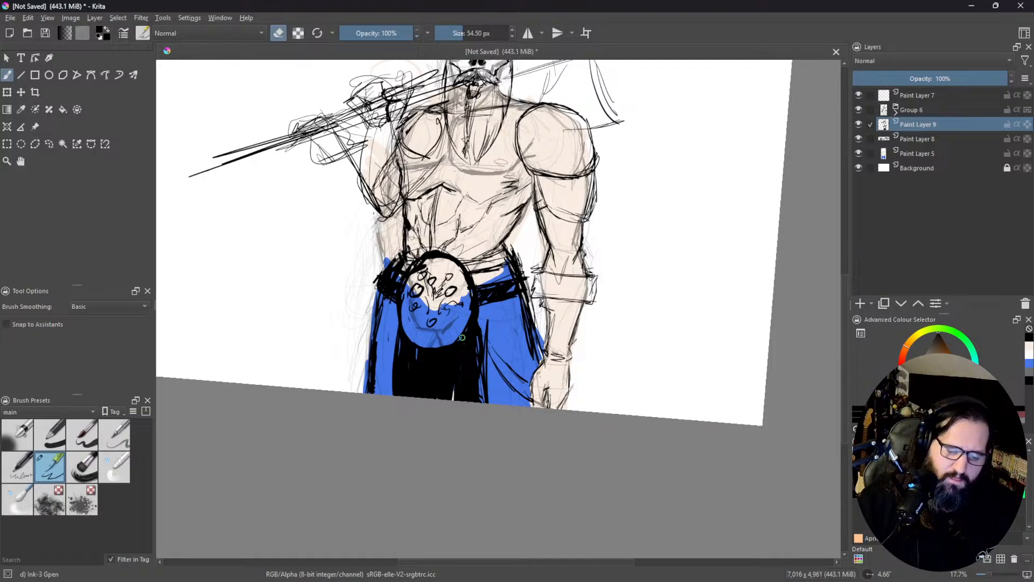
Step: Darken the right edge of the black area between the legs and trim it with the eraser down to the canvas edge
key(e)
drag(488, 327, 485, 398)
key(e)
drag(486, 354, 486, 402)
drag(486, 325, 485, 361)
drag(487, 317, 489, 358)
Step: Leave eraser mode and draw a diagonal strap across the chest from the viewer's-left armpit up to the opposite shoulder
drag(468, 108, 460, 187)
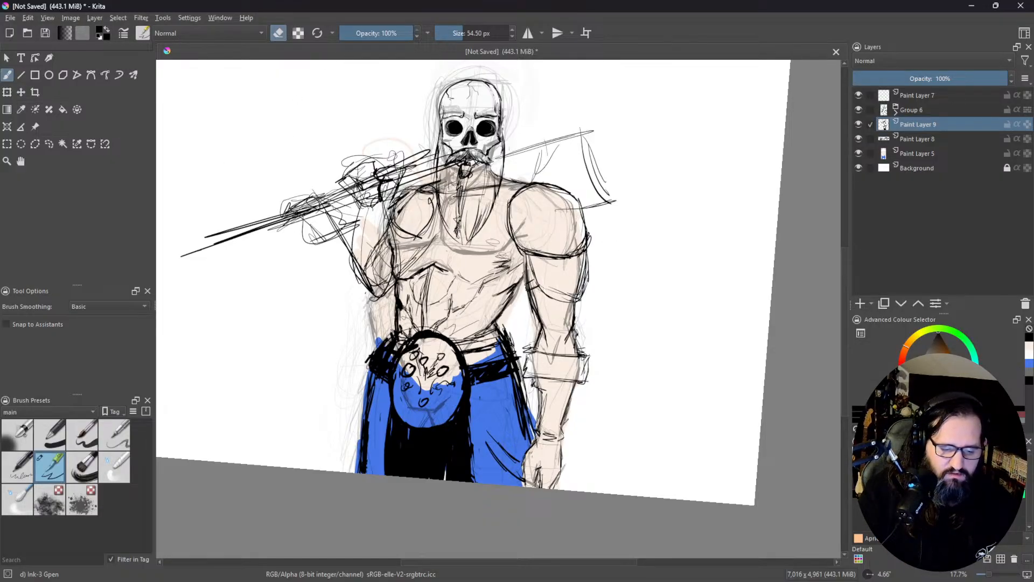
key(e)
drag(427, 261, 521, 240)
mouse_move(412, 267)
mouse_down()
mouse_move(534, 237)
mouse_move(506, 242)
mouse_up()
drag(378, 280, 505, 233)
drag(415, 259, 514, 225)
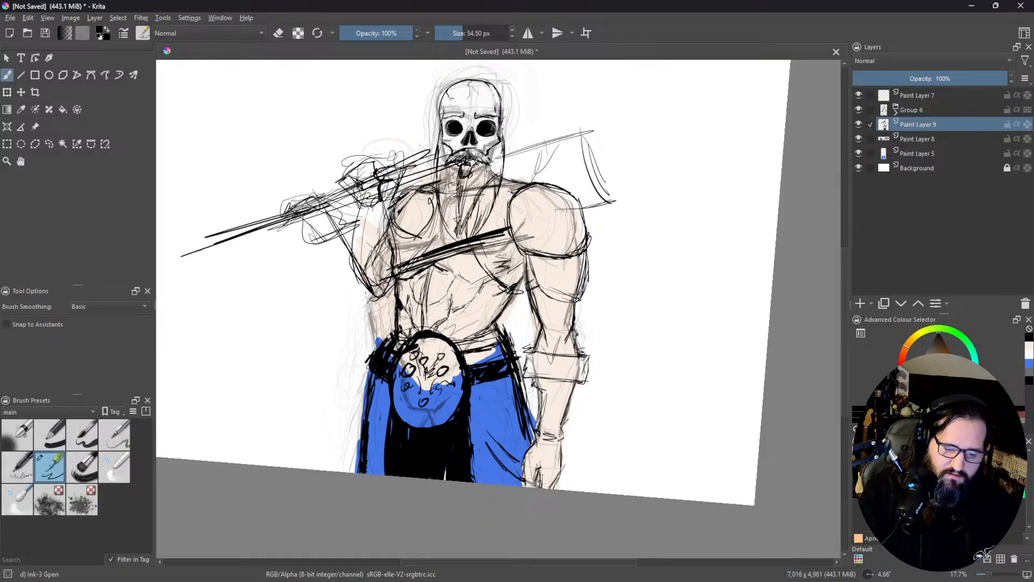
Step: Sketch a line from neck to armpit and a horizontal band across the upper chest with a round ornament, undoing the band's black fill
drag(436, 192, 393, 269)
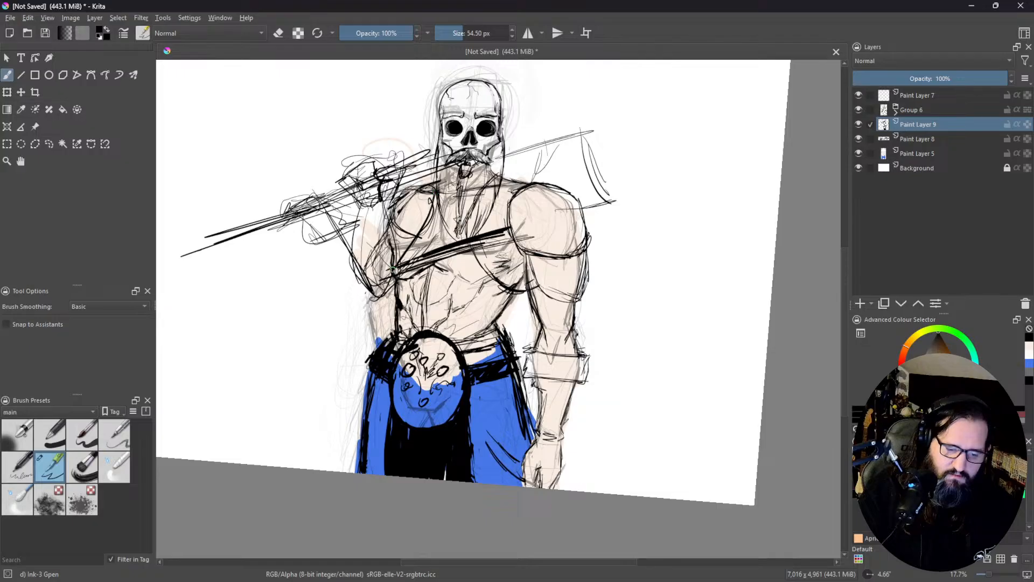
mouse_move(412, 230)
mouse_down()
mouse_move(477, 229)
mouse_move(437, 218)
mouse_move(487, 223)
mouse_up()
mouse_move(416, 219)
mouse_down()
mouse_move(444, 232)
mouse_move(461, 221)
mouse_up()
drag(461, 221, 450, 230)
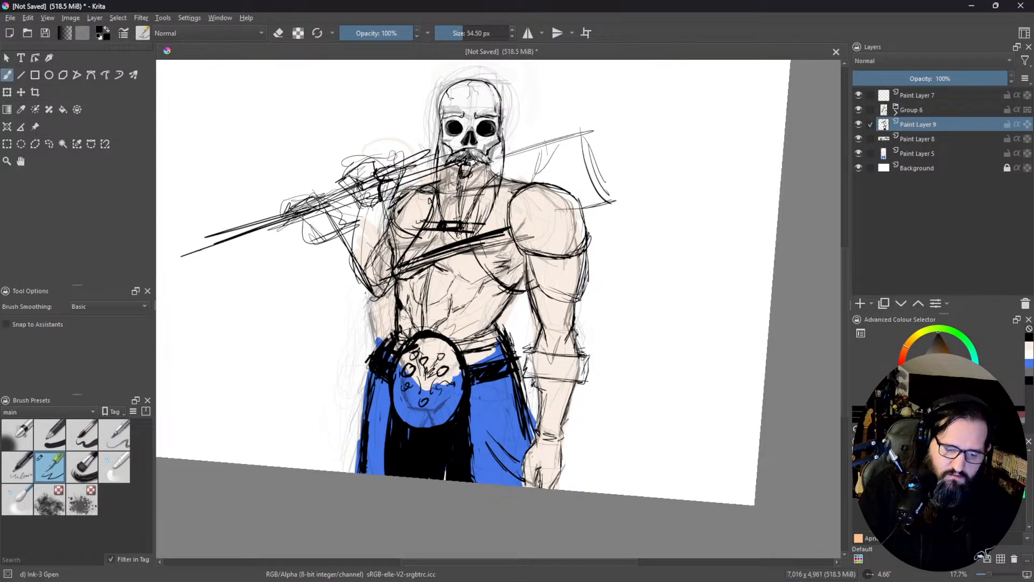
key(ctrl+z)
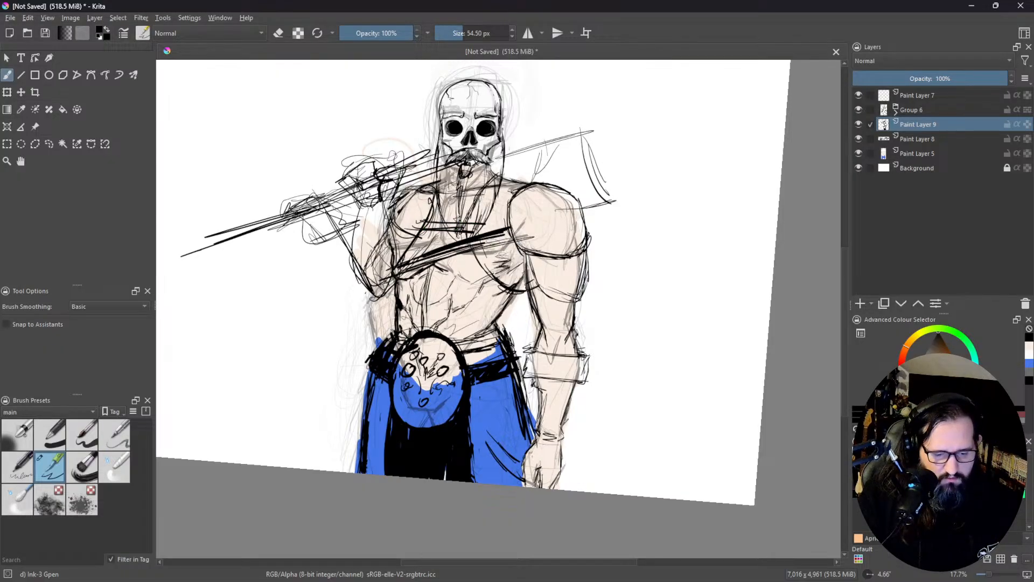
mouse_move(410, 220)
mouse_down()
mouse_move(409, 233)
mouse_move(427, 231)
mouse_move(409, 233)
mouse_move(421, 229)
mouse_up()
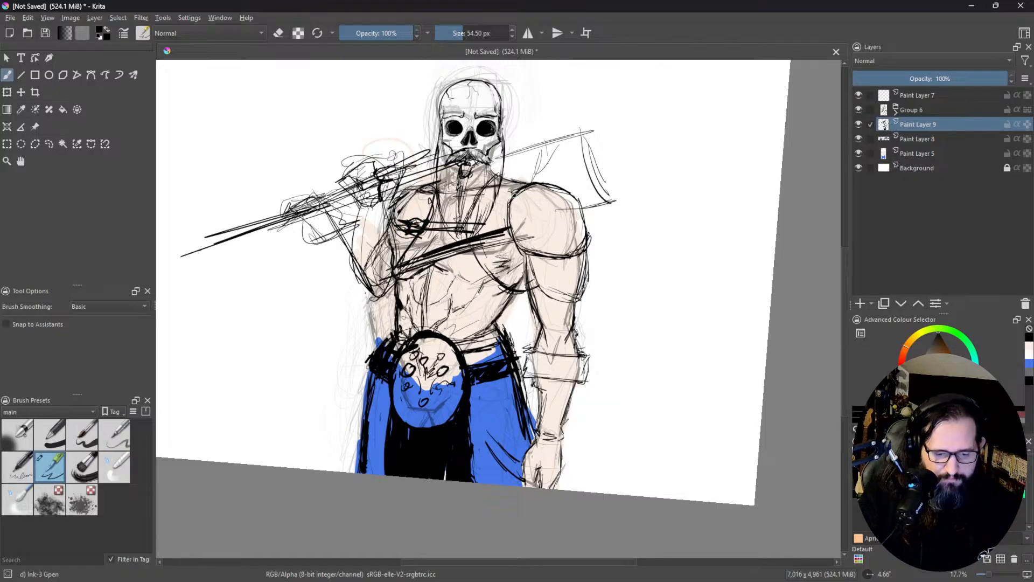
Step: Blacken the strap section between the neck and the viewer's-right shoulder and erase small highlights into it
mouse_move(508, 193)
mouse_down()
mouse_move(526, 186)
mouse_move(508, 191)
mouse_up()
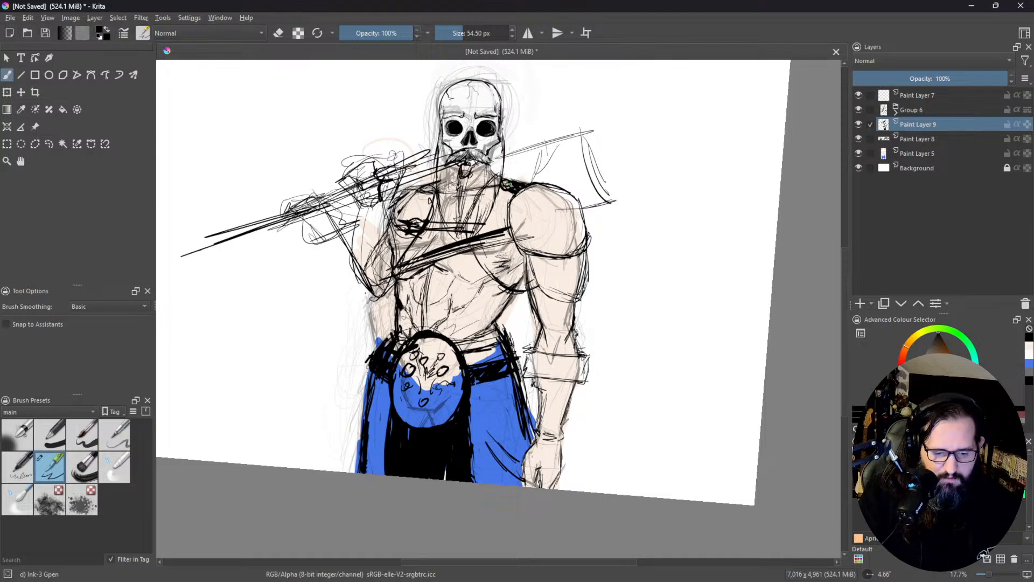
key(e)
drag(516, 187, 513, 186)
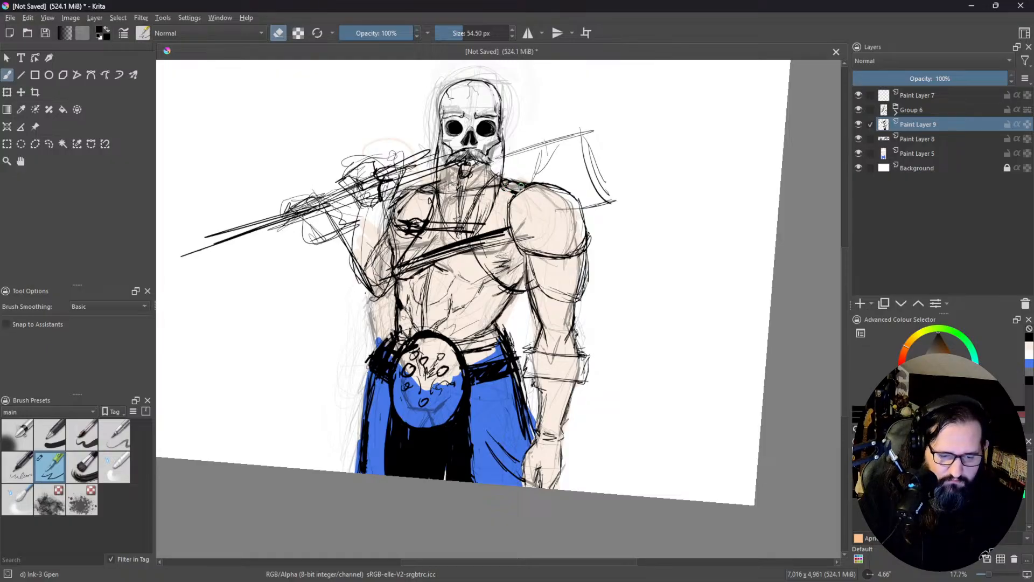
key(e)
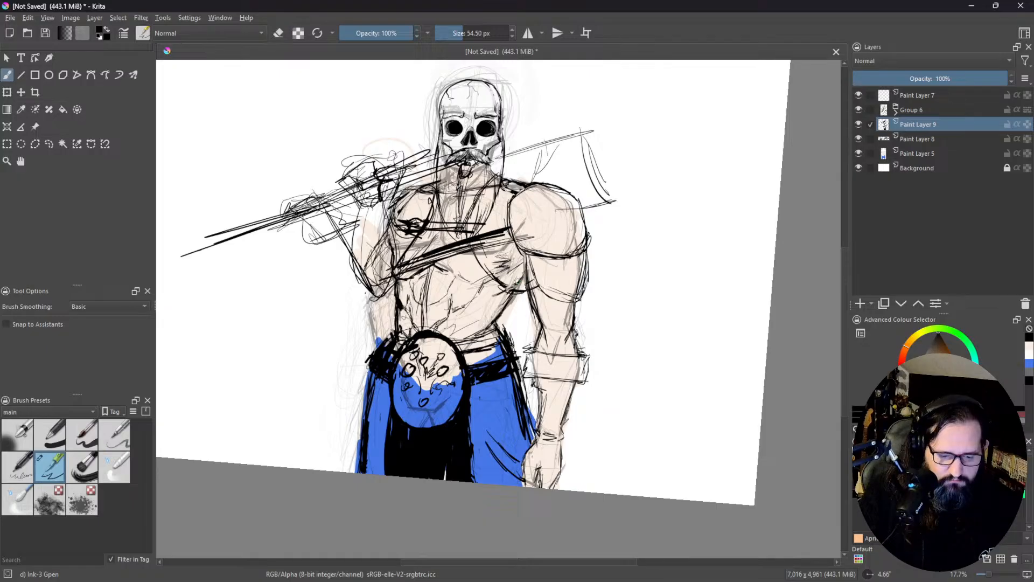
Step: Add a black shadow below the viewer's-right armpit and short muscle crease lines across the abdomen
mouse_move(512, 288)
mouse_down()
mouse_move(524, 275)
mouse_move(514, 291)
mouse_up()
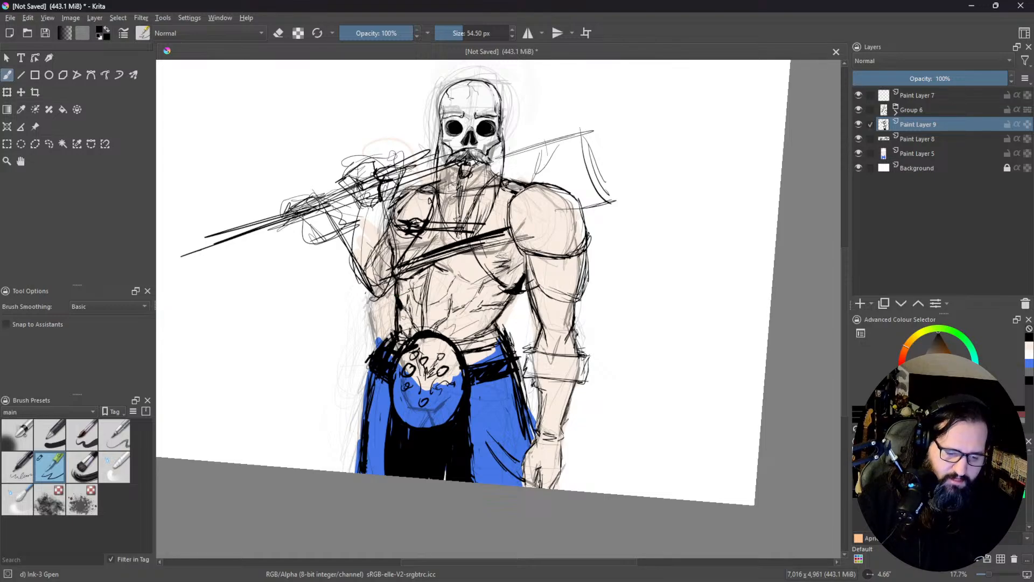
drag(426, 284, 409, 287)
drag(420, 287, 399, 293)
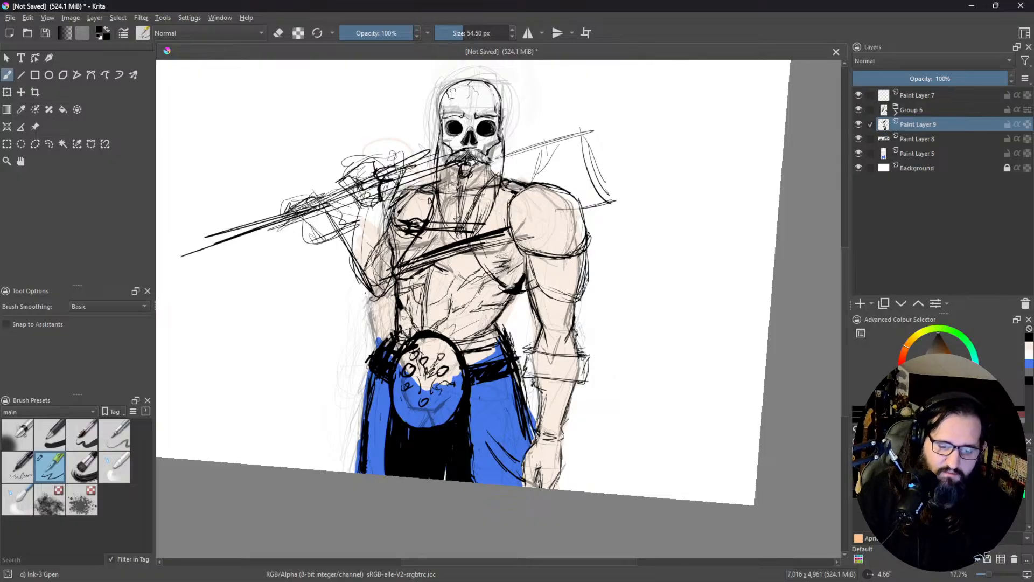
Step: Sketch a small scribbled tuft of hair on top of the skull
drag(433, 159, 385, 213)
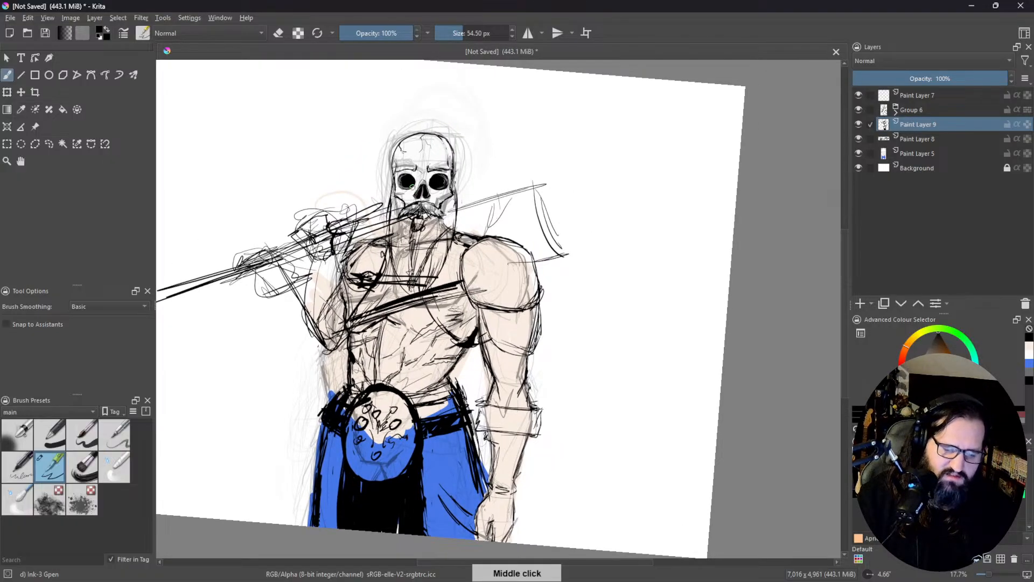
key(e)
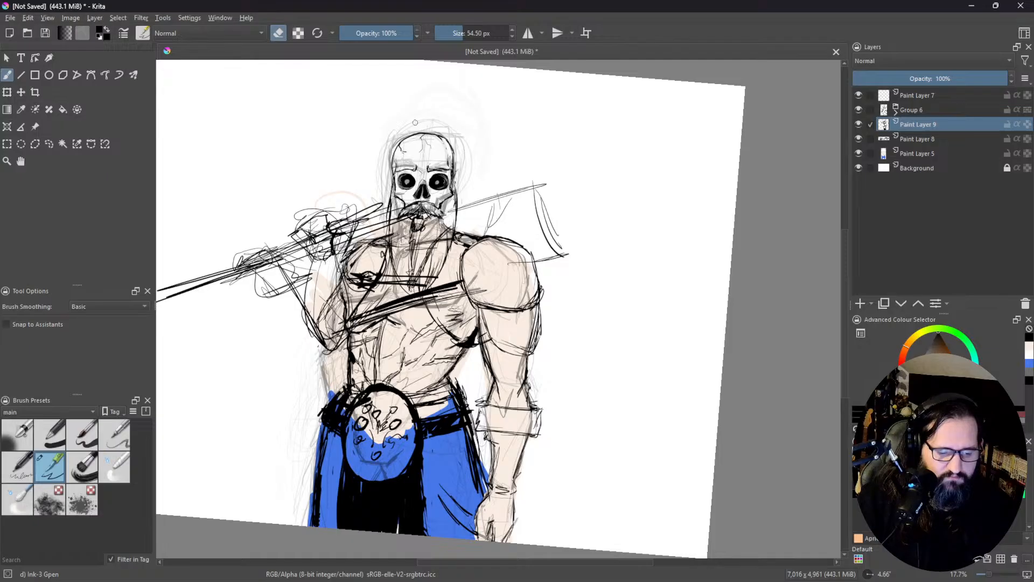
key(e)
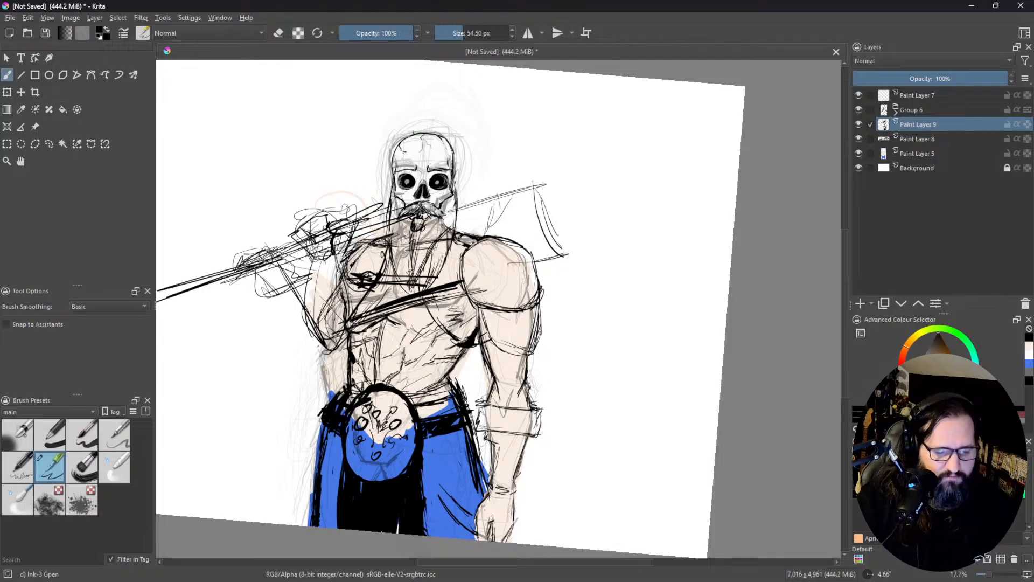
drag(398, 139, 430, 124)
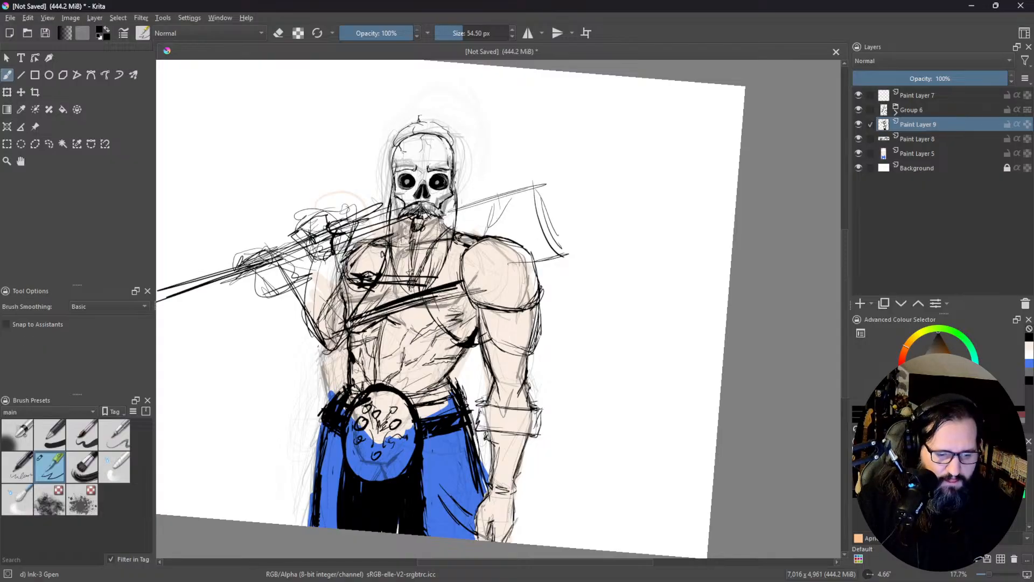
drag(409, 120, 433, 119)
mouse_move(415, 118)
mouse_down()
mouse_move(408, 125)
mouse_move(442, 116)
mouse_up()
Step: Draw long black hair strands hanging down both sides of the skull
mouse_move(409, 120)
mouse_down()
mouse_move(442, 120)
mouse_move(388, 195)
mouse_up()
drag(395, 146, 383, 223)
drag(387, 176, 383, 203)
drag(392, 156, 383, 195)
drag(382, 203, 379, 218)
drag(398, 153, 389, 188)
mouse_move(458, 151)
mouse_down()
mouse_move(452, 196)
mouse_move(466, 210)
mouse_up()
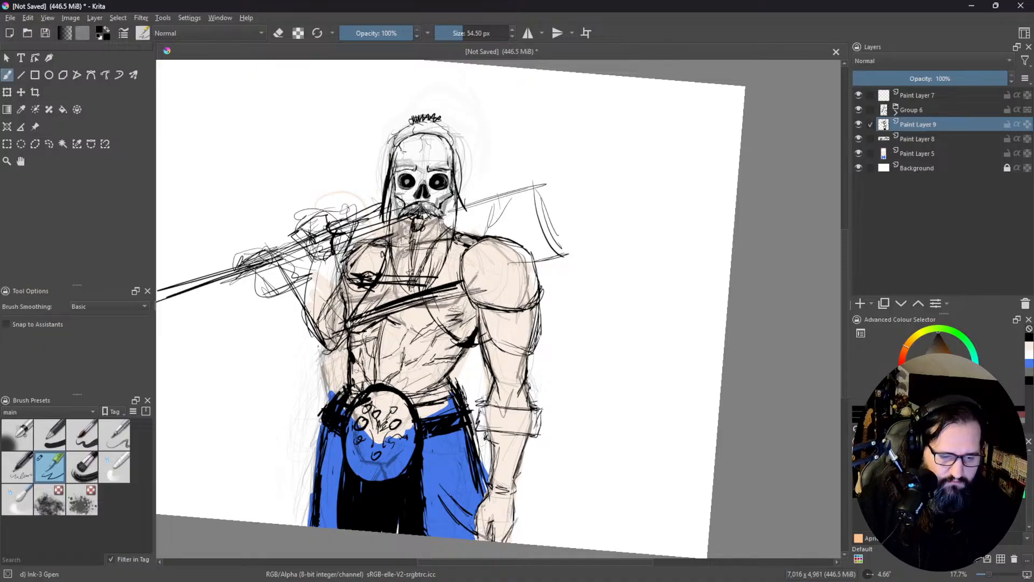
drag(381, 209, 378, 221)
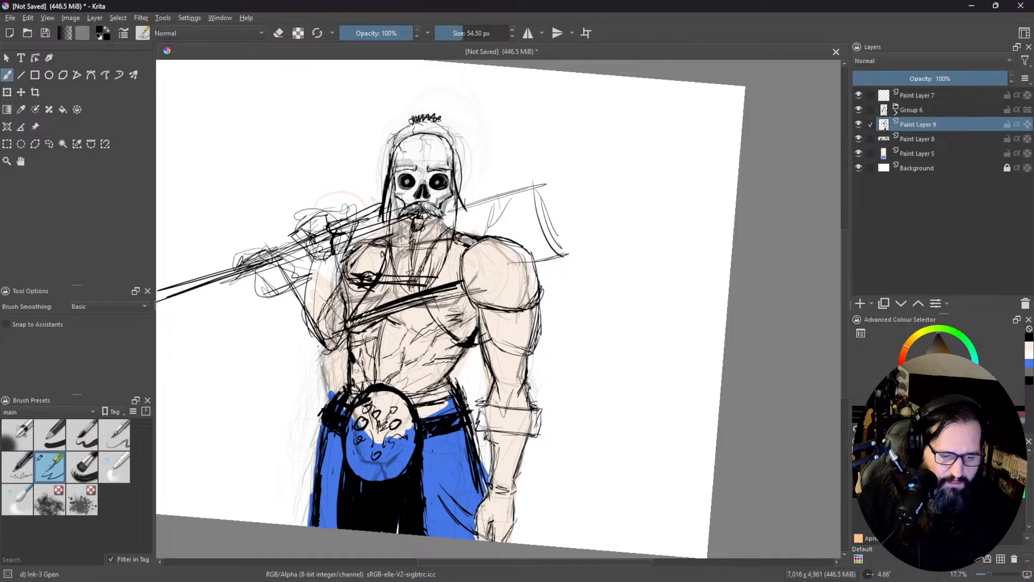
Step: Thicken the hairline around the top and sides of the skull and darken the cheeks beside the moustache
drag(397, 141, 389, 158)
mouse_move(396, 140)
mouse_down()
mouse_move(393, 151)
mouse_move(426, 128)
mouse_move(458, 141)
mouse_move(406, 129)
mouse_move(432, 124)
mouse_move(450, 135)
mouse_move(457, 207)
mouse_up()
drag(458, 158, 455, 217)
drag(392, 173, 390, 214)
mouse_move(394, 180)
mouse_down()
mouse_move(400, 217)
mouse_move(444, 211)
mouse_up()
mouse_move(449, 198)
mouse_down()
mouse_move(447, 214)
mouse_move(402, 218)
mouse_up()
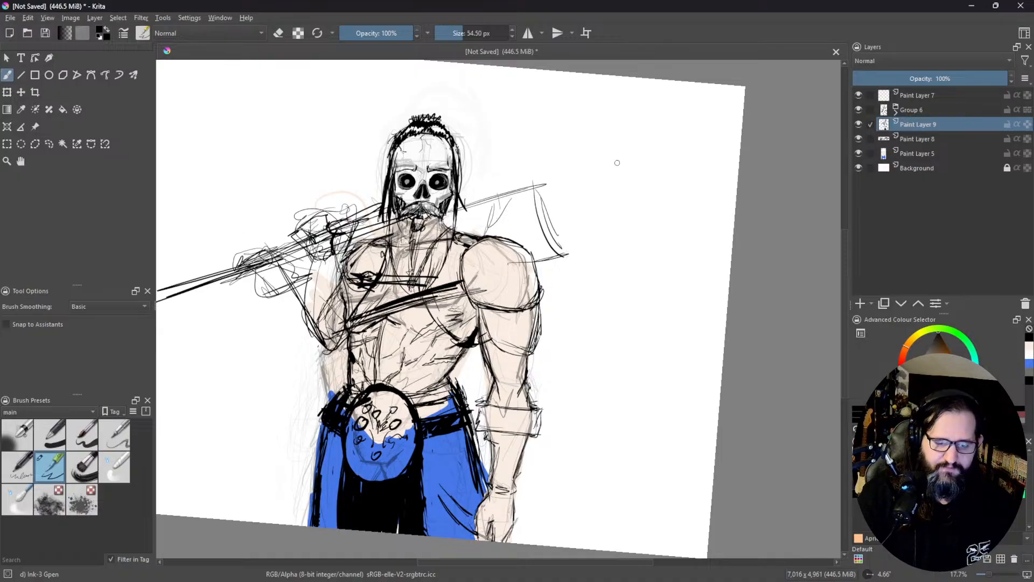
Step: Delete the shouldered axe handle, the raised arm and the axe head using freehand selections, then clear the selection
drag(485, 318, 615, 269)
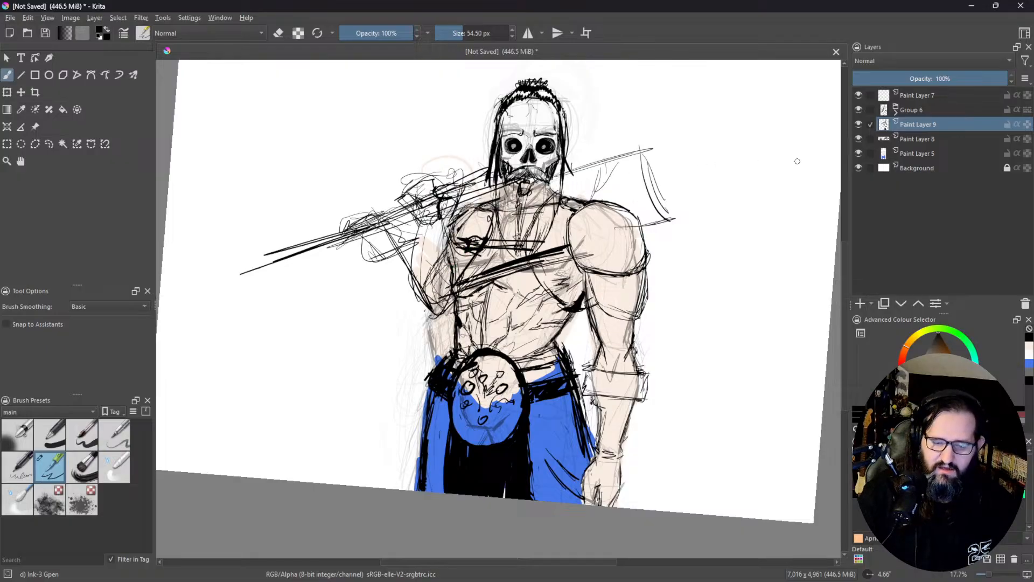
click(50, 143)
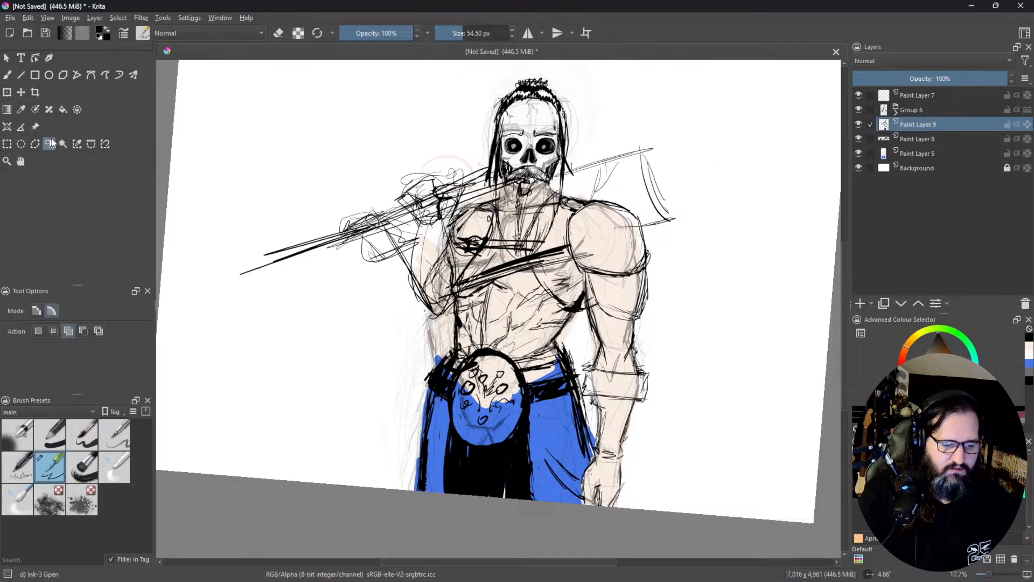
mouse_move(481, 156)
mouse_down()
mouse_move(491, 207)
mouse_move(447, 240)
mouse_move(451, 286)
mouse_move(340, 328)
mouse_move(270, 153)
mouse_move(429, 108)
mouse_move(481, 146)
mouse_move(466, 139)
mouse_up()
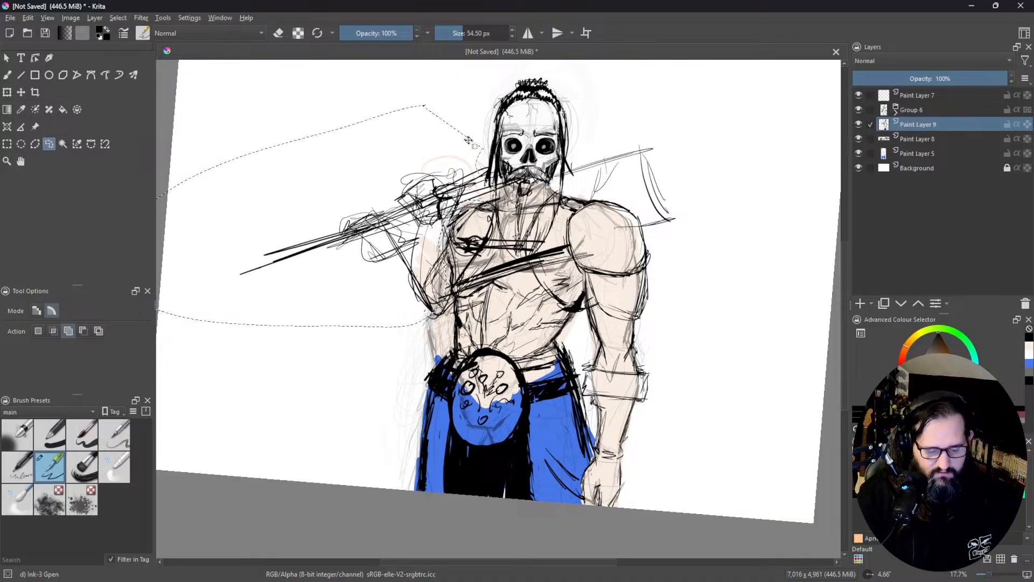
key(Delete)
mouse_move(674, 115)
mouse_down()
mouse_move(603, 129)
mouse_move(565, 154)
mouse_move(560, 169)
mouse_move(600, 201)
mouse_move(627, 200)
mouse_move(649, 233)
mouse_move(711, 203)
mouse_move(688, 89)
mouse_up()
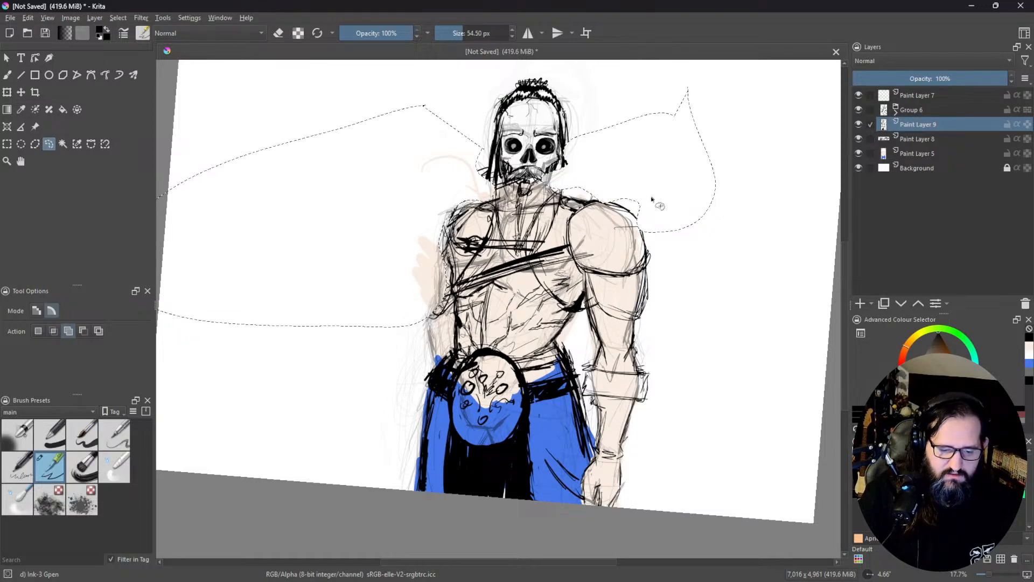
key(ctrl+s)
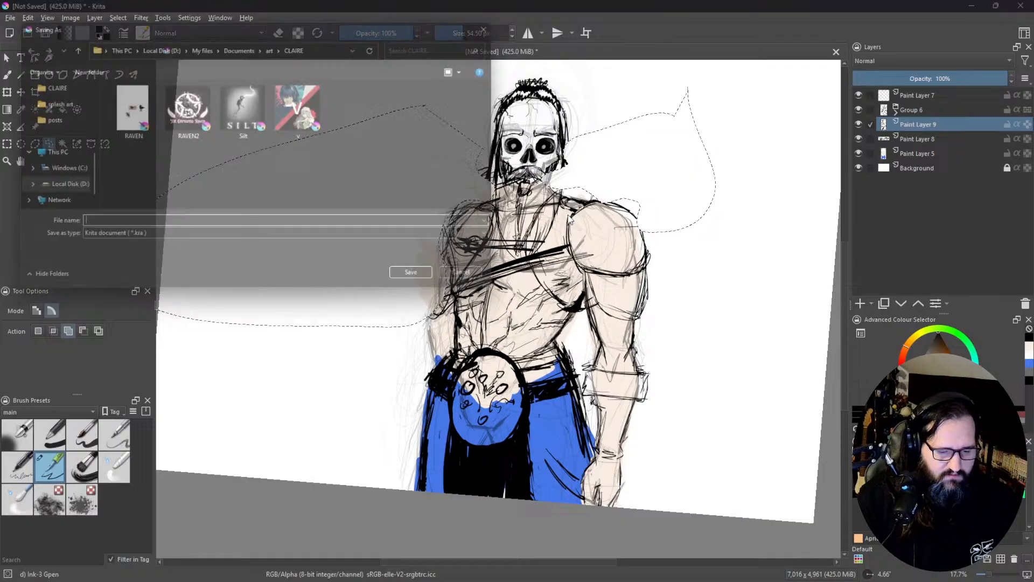
click(480, 283)
Step: Switch back to the freehand brush and reinforce the viewer's-left torso outline and the diagonal chest strap
middle_click(473, 301)
drag(473, 302, 467, 313)
scroll(489, 275, up, 2)
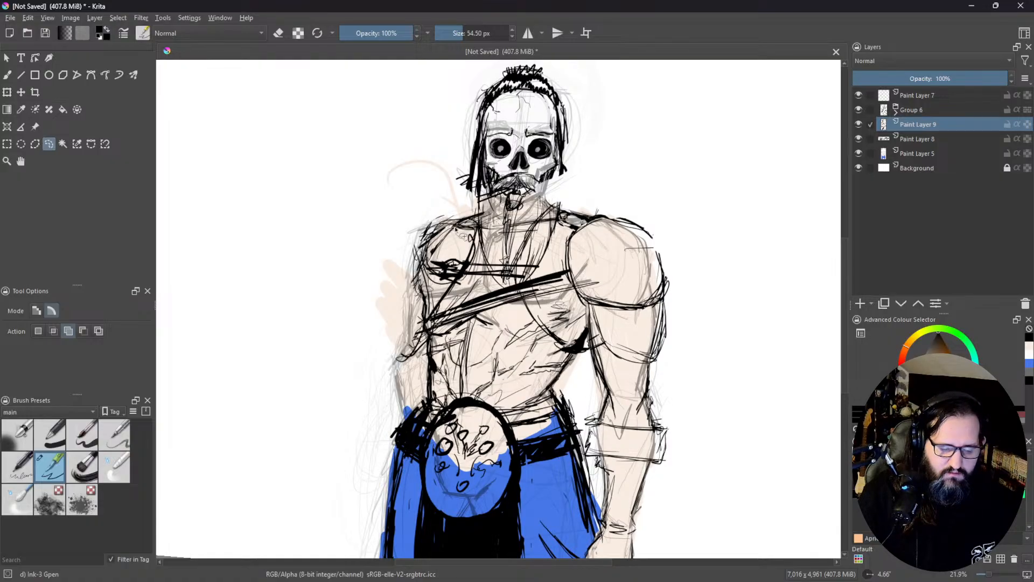
click(7, 75)
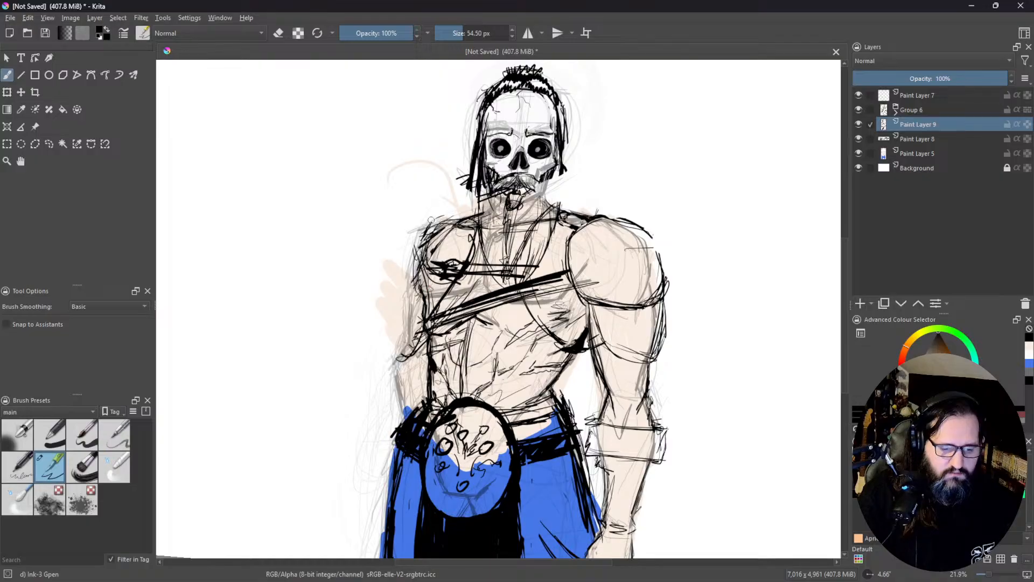
mouse_move(440, 233)
mouse_down()
mouse_move(421, 260)
mouse_move(420, 315)
mouse_up()
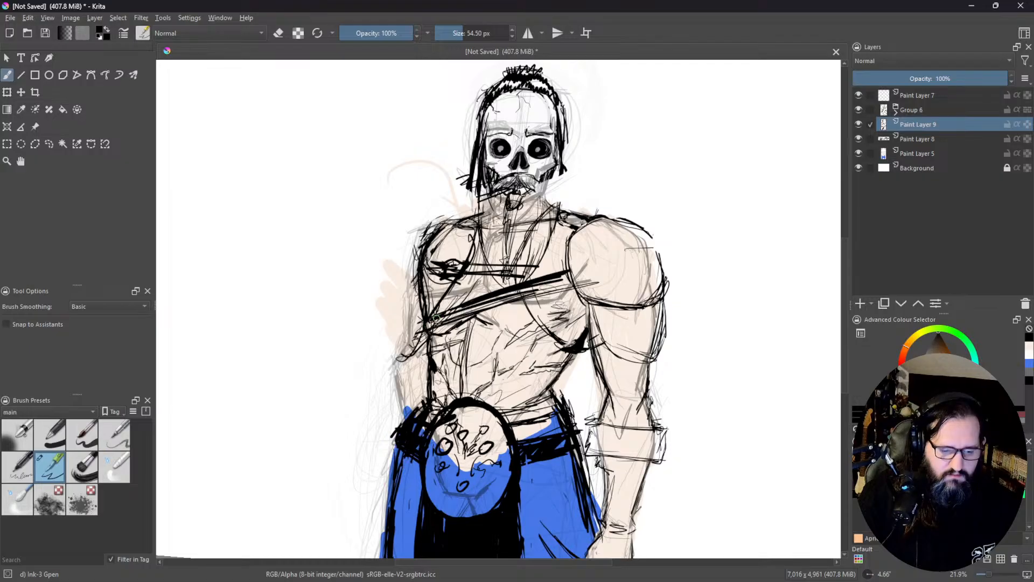
drag(434, 318, 581, 270)
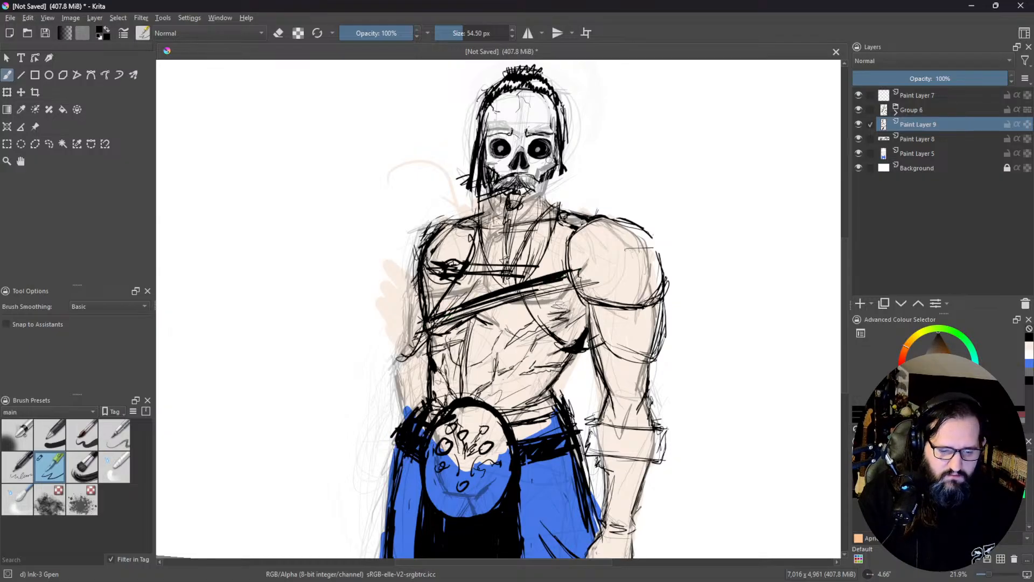
drag(543, 238, 527, 307)
drag(603, 460, 560, 285)
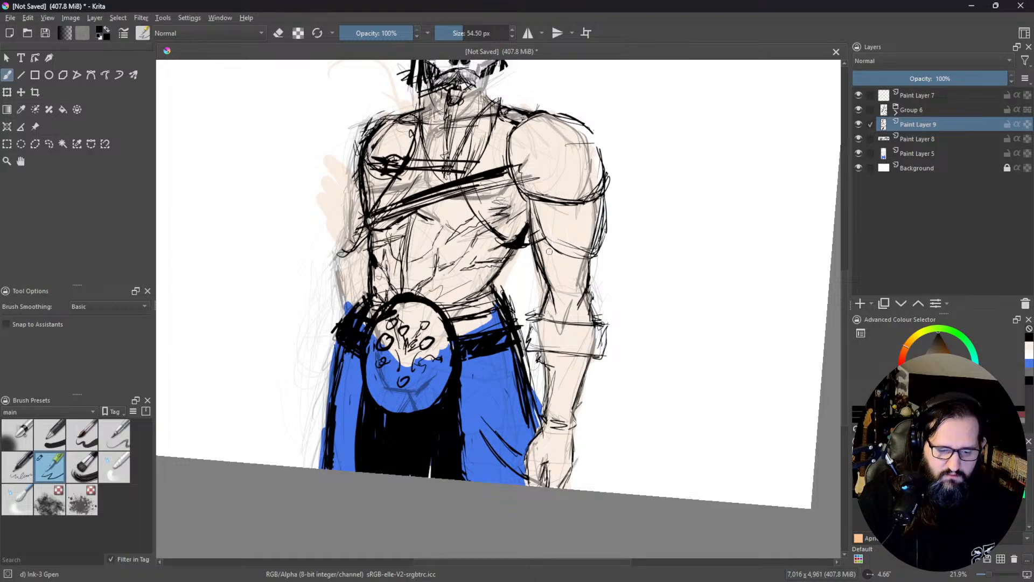
Step: Shade the inner elbow of the viewer's-right arm with tapering black hatching below the biceps
mouse_move(552, 252)
mouse_down()
mouse_move(544, 274)
mouse_move(560, 285)
mouse_move(561, 319)
mouse_up()
mouse_move(571, 280)
mouse_down()
mouse_move(560, 318)
mouse_move(569, 297)
mouse_up()
mouse_move(582, 261)
mouse_down()
mouse_move(569, 307)
mouse_move(571, 298)
mouse_move(557, 308)
mouse_move(564, 302)
mouse_up()
mouse_move(570, 288)
mouse_down()
mouse_move(564, 309)
mouse_move(564, 300)
mouse_up()
drag(561, 311, 554, 324)
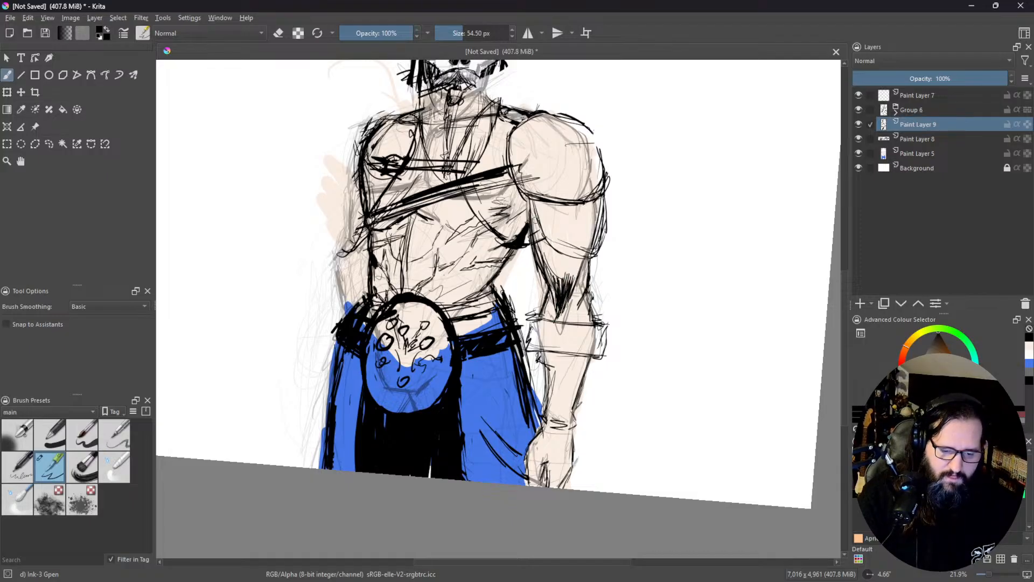
drag(531, 205, 543, 250)
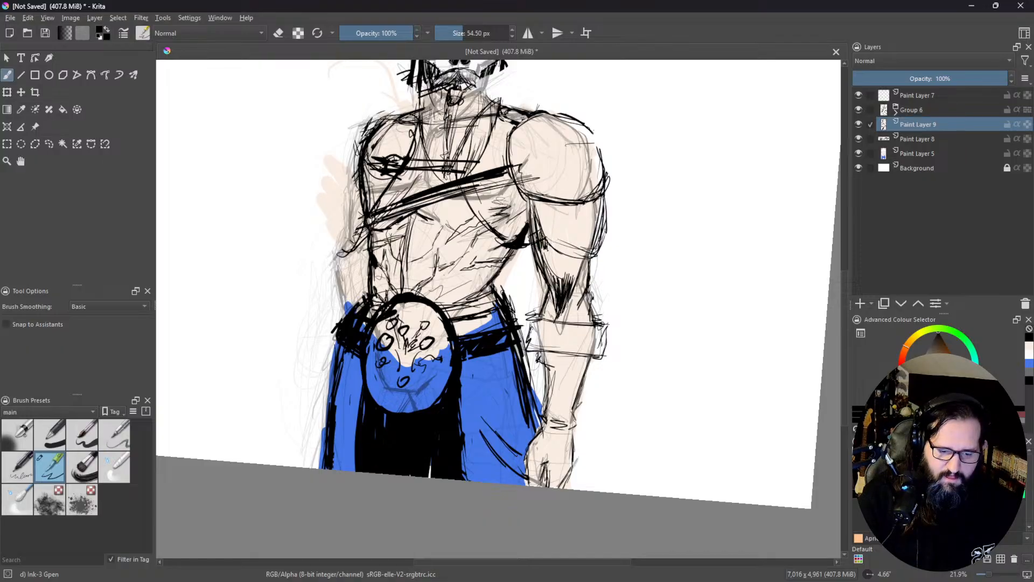
mouse_move(557, 265)
mouse_down()
mouse_move(563, 299)
mouse_move(564, 261)
mouse_up()
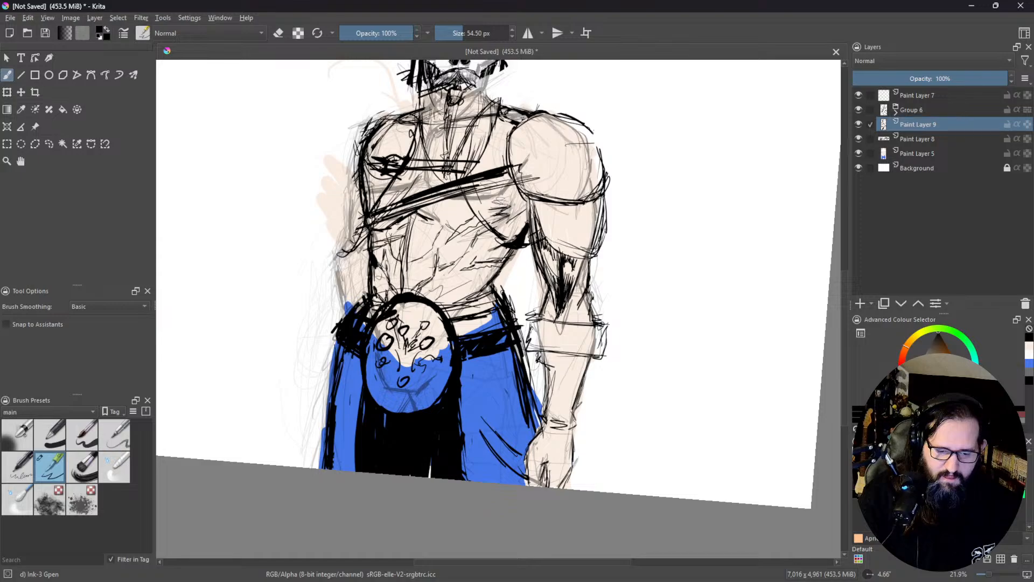
drag(578, 256, 571, 295)
drag(581, 257, 573, 284)
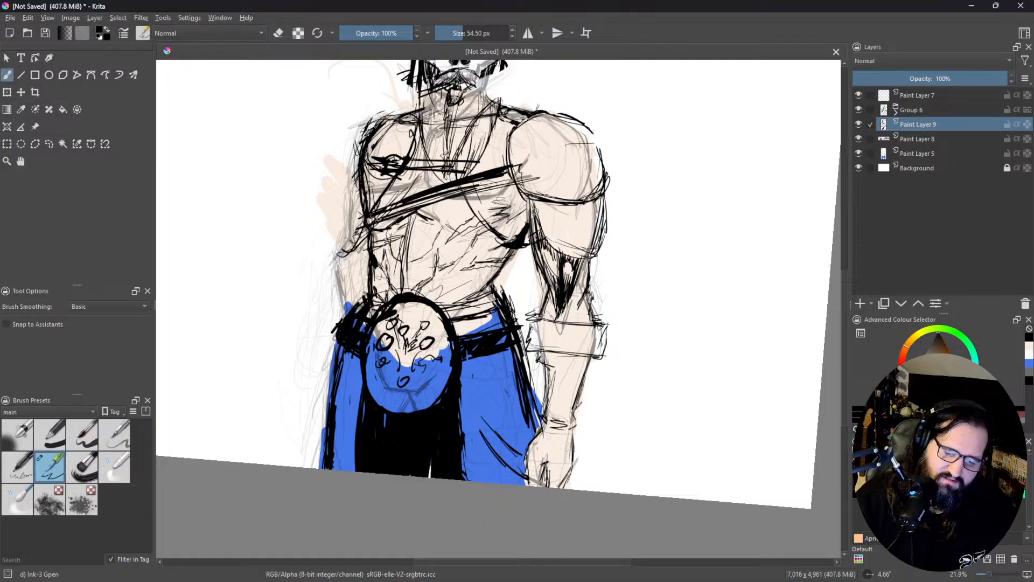
Step: Darken the inner edge of the viewer's-right arm and hatch short black strokes just above the wrist cuff
drag(531, 194, 558, 318)
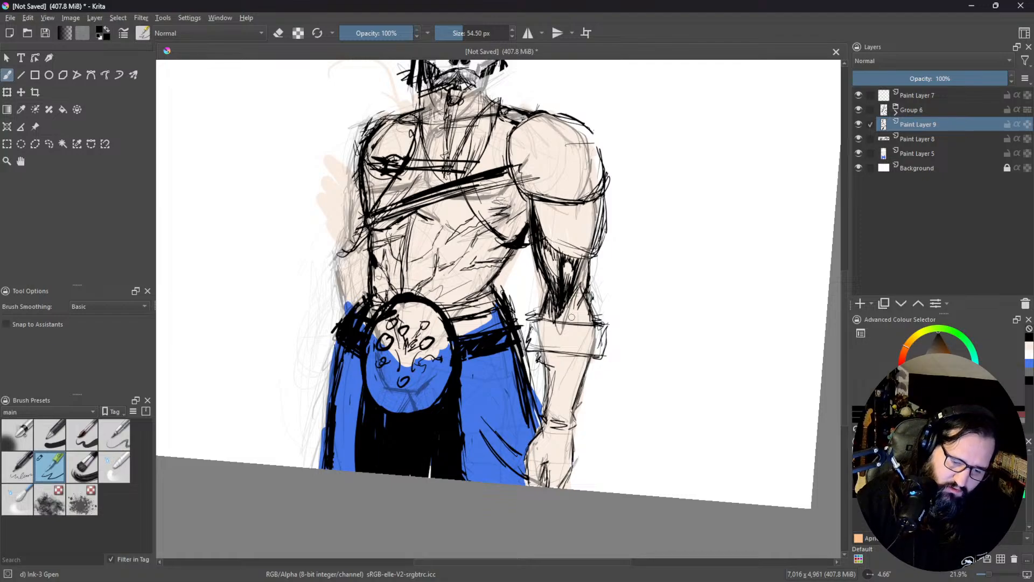
mouse_move(574, 304)
mouse_down()
mouse_move(571, 317)
mouse_move(590, 316)
mouse_move(582, 322)
mouse_up()
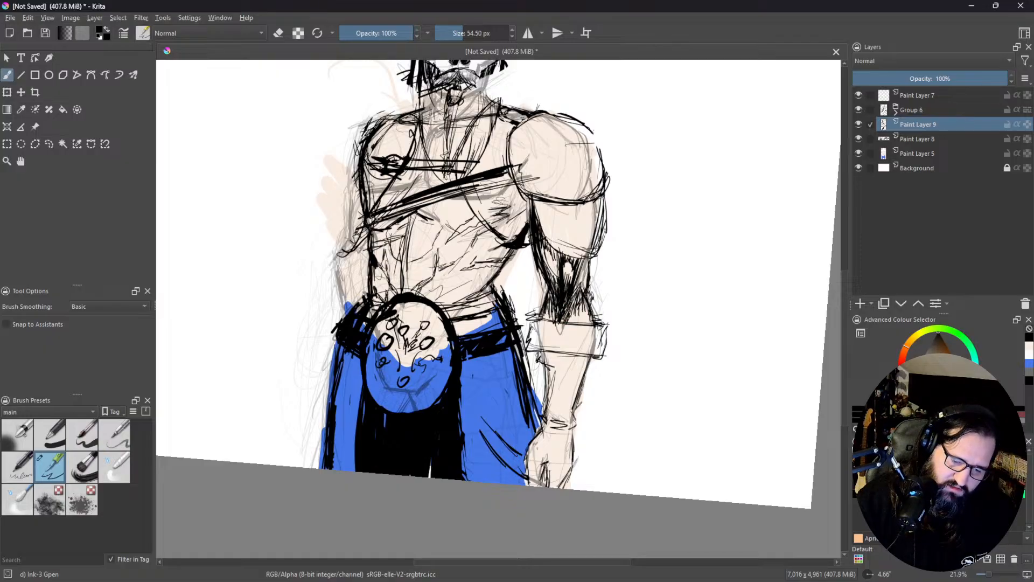
drag(575, 316, 572, 327)
drag(581, 311, 577, 321)
mouse_move(583, 311)
mouse_down()
mouse_move(579, 322)
mouse_move(589, 320)
mouse_up()
drag(586, 308, 591, 322)
drag(588, 271, 582, 279)
drag(587, 268, 581, 287)
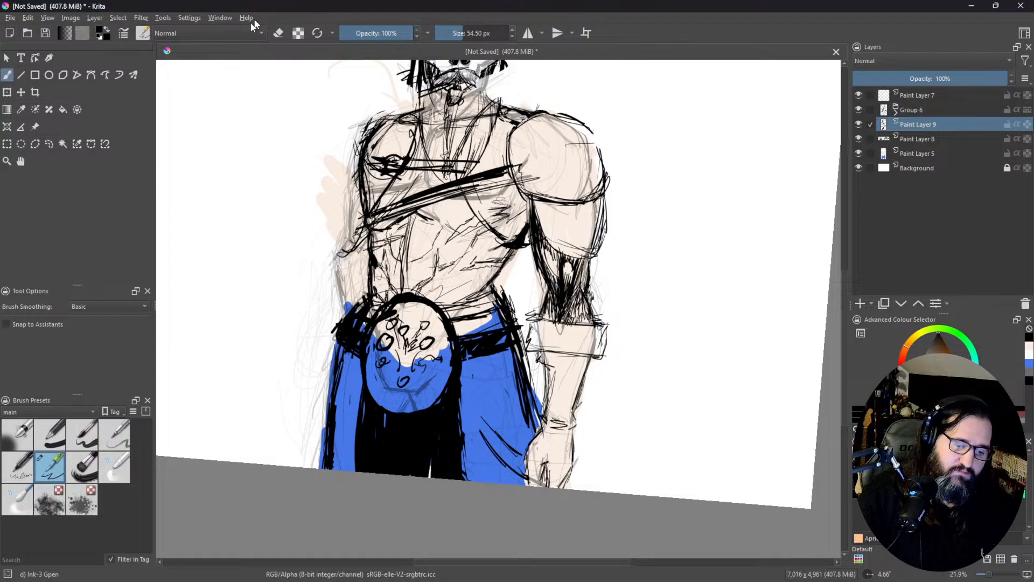
Step: Erase the stray ink outside the viewer's-left shoulder and torso, and go over that shoulder's outline with the black brush
click(279, 33)
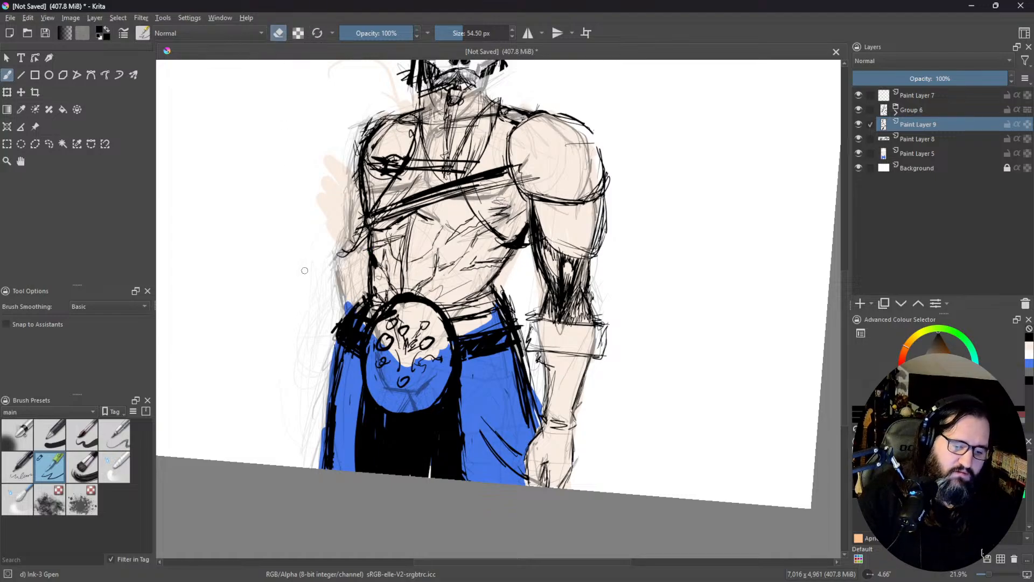
mouse_move(339, 256)
mouse_down()
mouse_move(357, 149)
mouse_move(353, 192)
mouse_move(373, 119)
mouse_move(361, 135)
mouse_move(373, 132)
mouse_up()
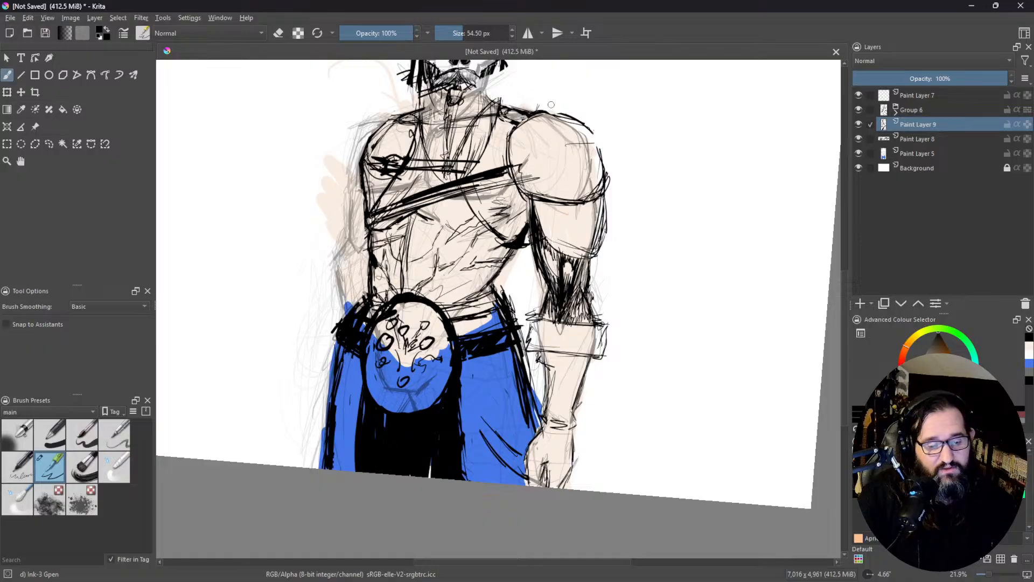
middle_click(461, 144)
drag(340, 154, 386, 128)
mouse_move(333, 159)
mouse_down()
mouse_move(341, 152)
mouse_move(324, 187)
mouse_move(329, 214)
mouse_up()
drag(324, 187, 330, 246)
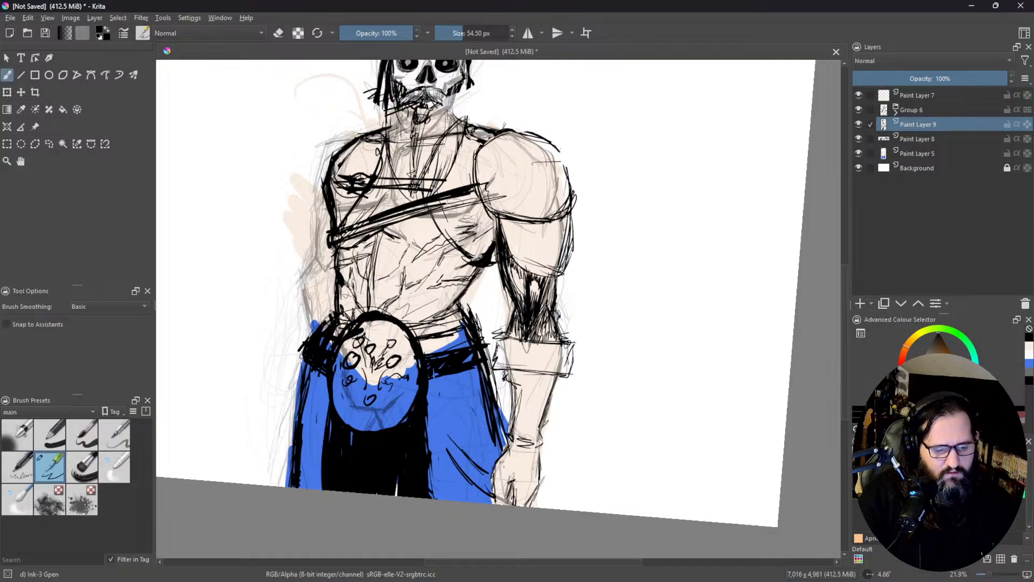
Step: Erase excess ink inside the diagonal chest strap, around the viewer's-right shoulder and within the elbow shading
key(e)
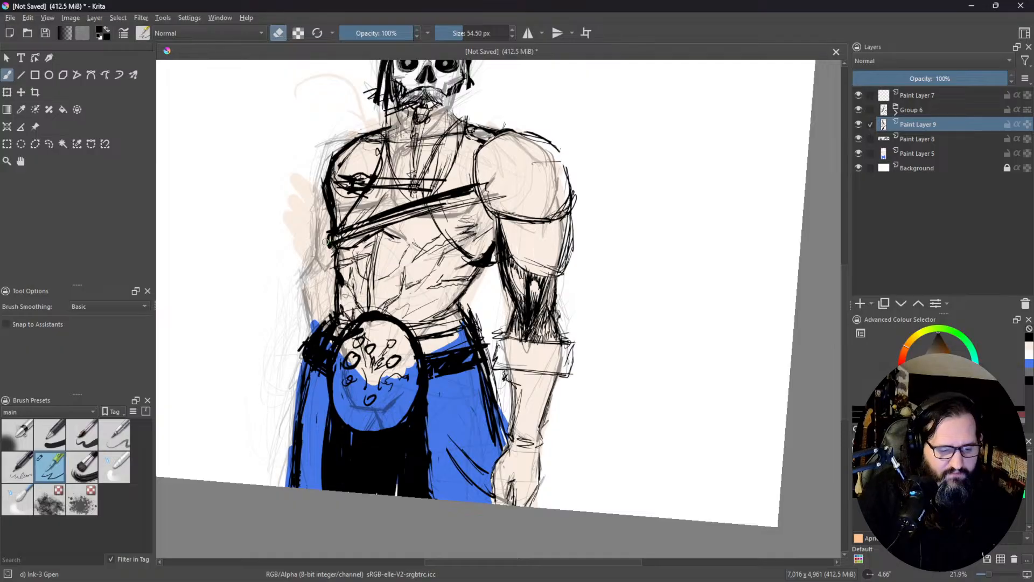
mouse_move(341, 233)
mouse_down()
mouse_move(469, 191)
mouse_move(330, 238)
mouse_up()
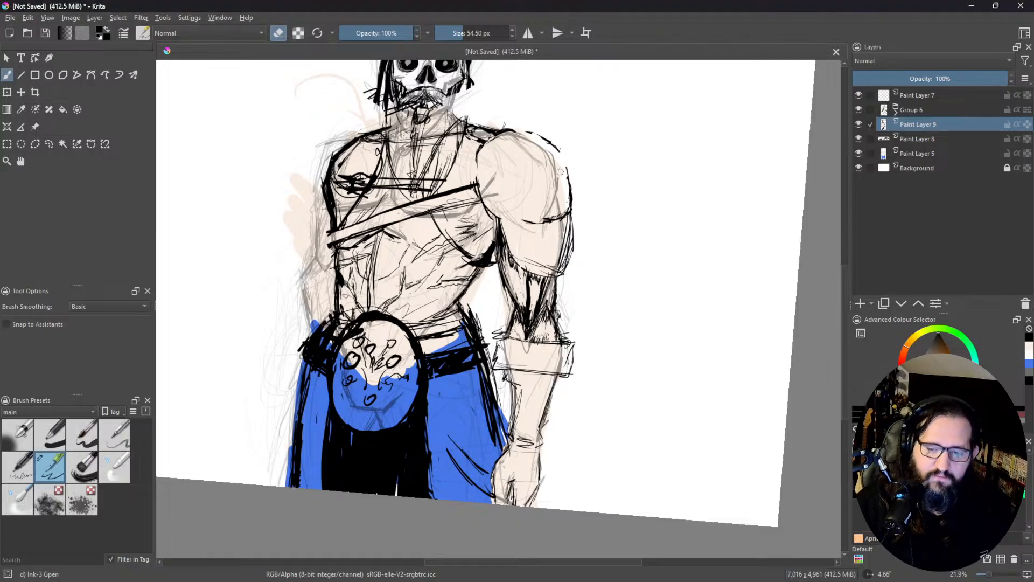
drag(577, 189, 601, 252)
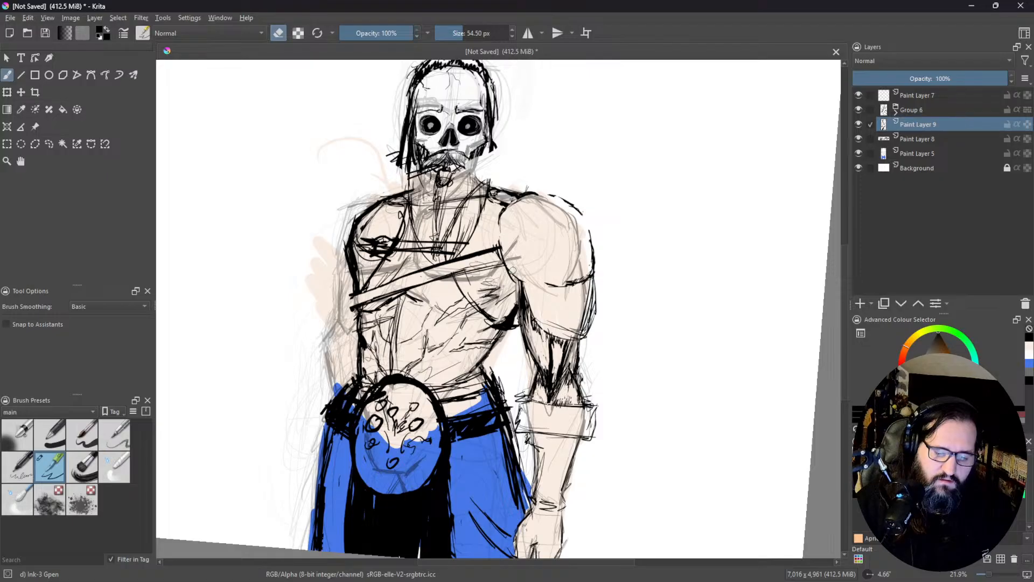
Step: Re-ink the viewer's-right shoulder as a closed, heavy black rounded outline and trim its edges cleaner with the eraser
key(e)
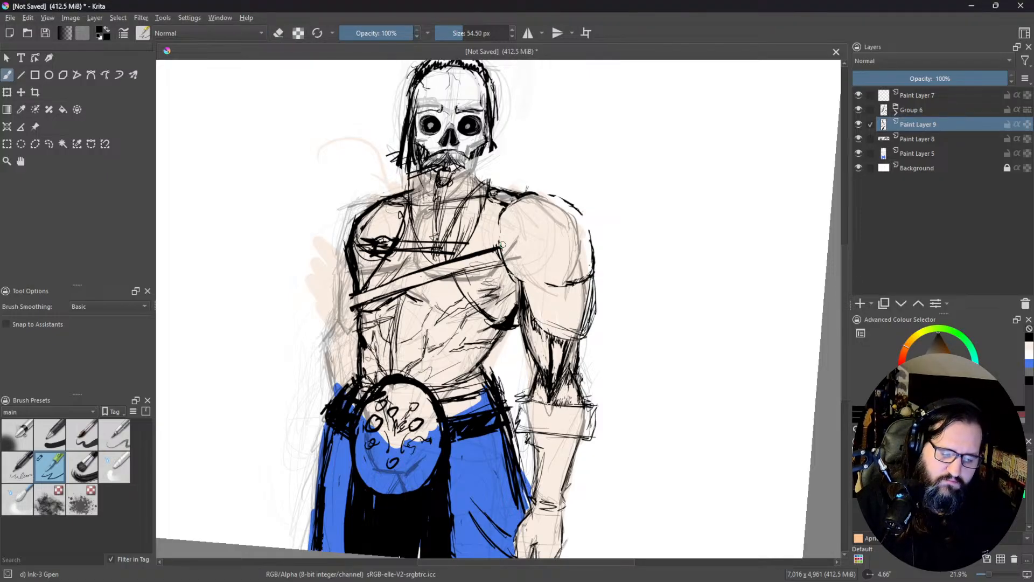
mouse_move(515, 276)
mouse_down()
mouse_move(557, 282)
mouse_move(546, 288)
mouse_move(556, 291)
mouse_move(593, 267)
mouse_move(588, 276)
mouse_move(592, 228)
mouse_move(579, 206)
mouse_move(536, 190)
mouse_move(496, 210)
mouse_move(502, 253)
mouse_up()
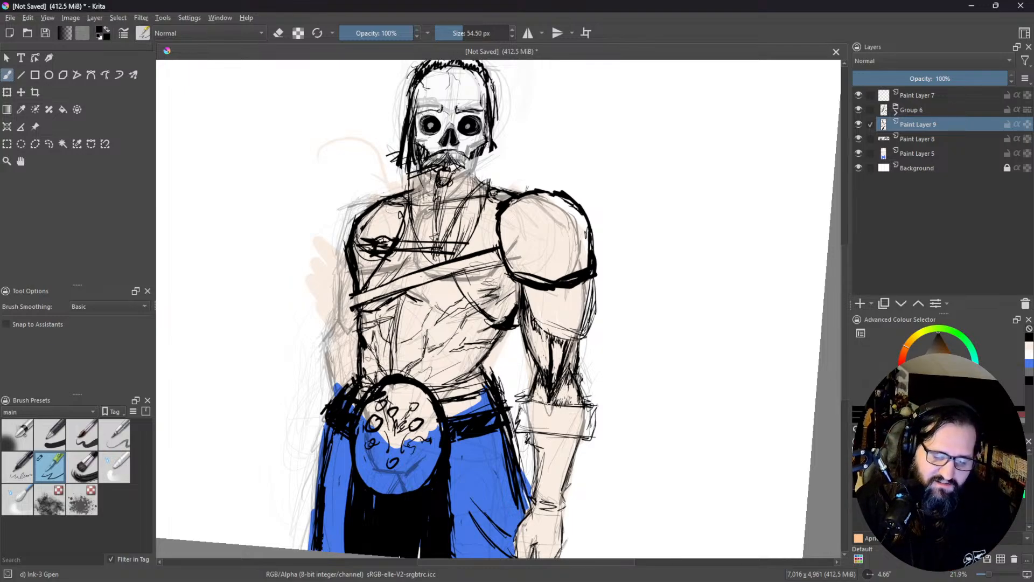
click(279, 33)
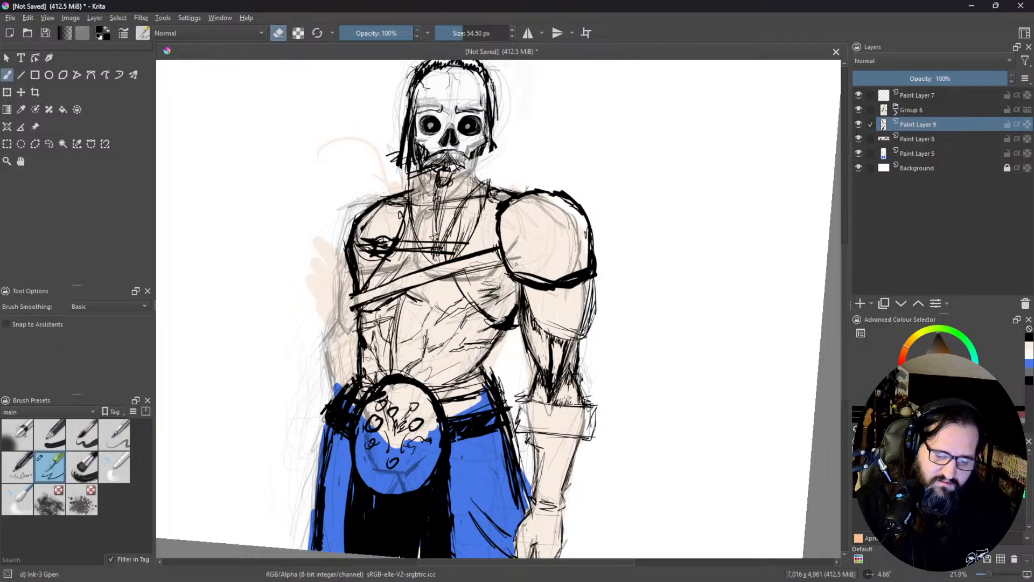
mouse_move(526, 273)
mouse_down()
mouse_move(546, 286)
mouse_move(578, 279)
mouse_move(591, 267)
mouse_move(566, 278)
mouse_move(592, 249)
mouse_move(589, 259)
mouse_move(590, 232)
mouse_move(560, 196)
mouse_move(575, 210)
mouse_move(536, 194)
mouse_move(504, 212)
mouse_up()
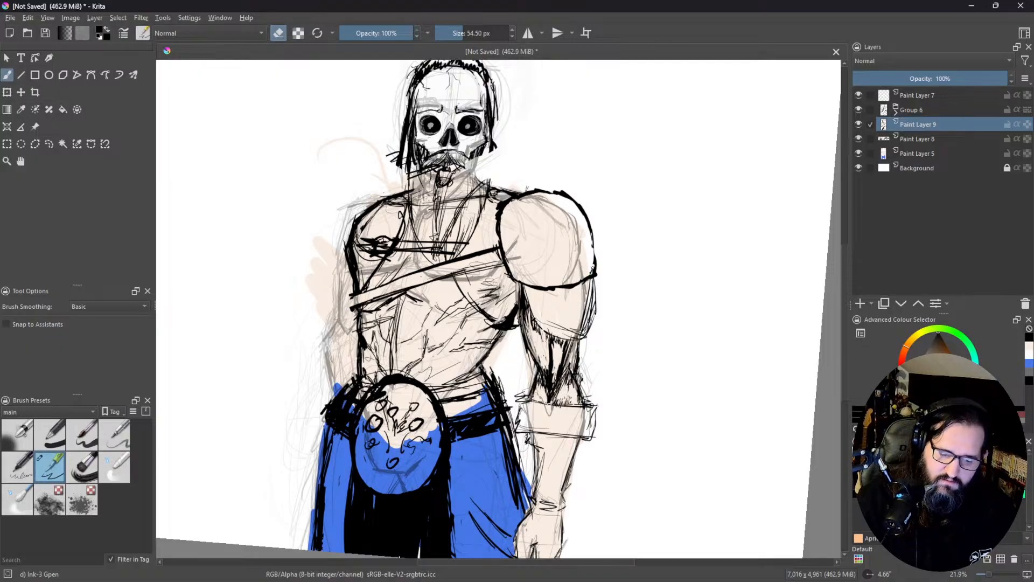
drag(598, 279, 538, 291)
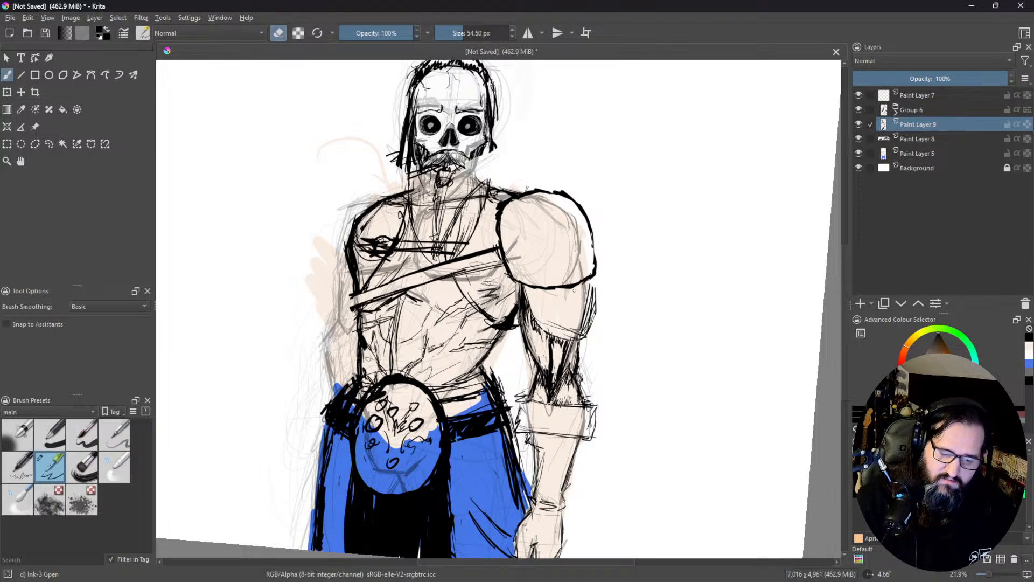
Step: Erase the rough outer edge of the viewer's-right upper arm and redraw the arm section below the shoulder in black
drag(588, 292, 576, 338)
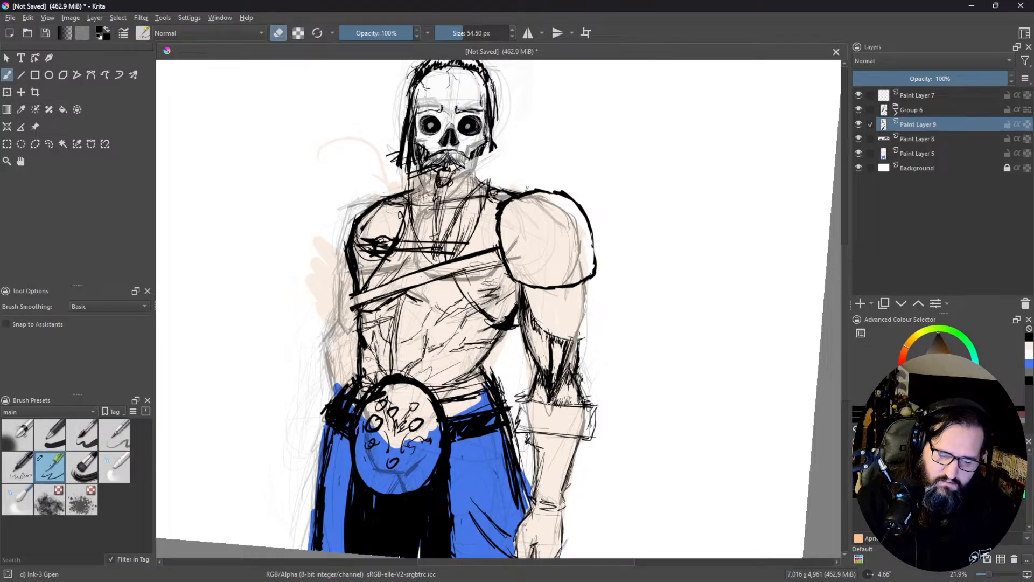
mouse_move(633, 570)
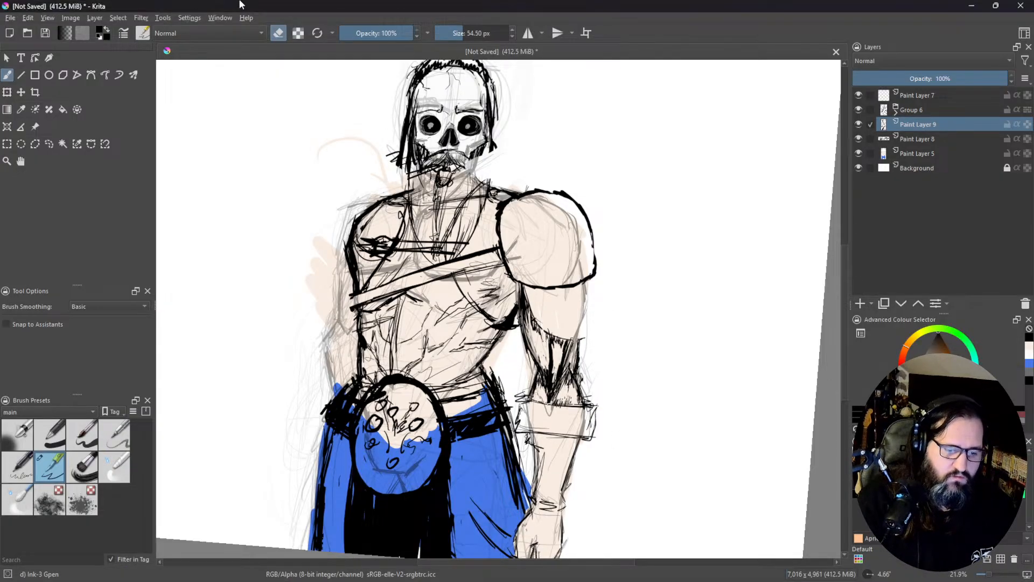
click(279, 33)
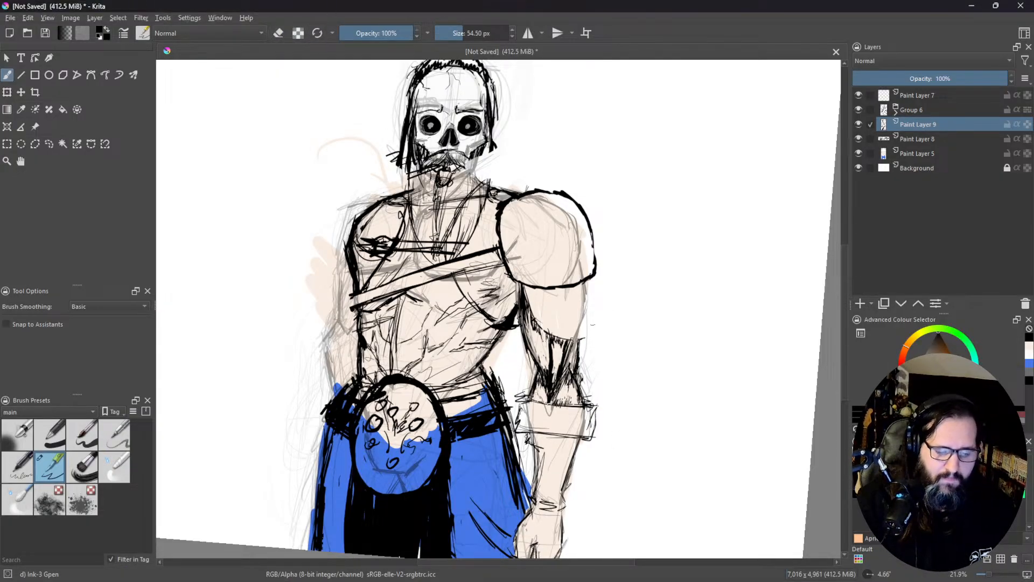
mouse_move(592, 289)
mouse_down()
mouse_move(589, 345)
mouse_move(593, 314)
mouse_move(587, 338)
mouse_move(556, 338)
mouse_up()
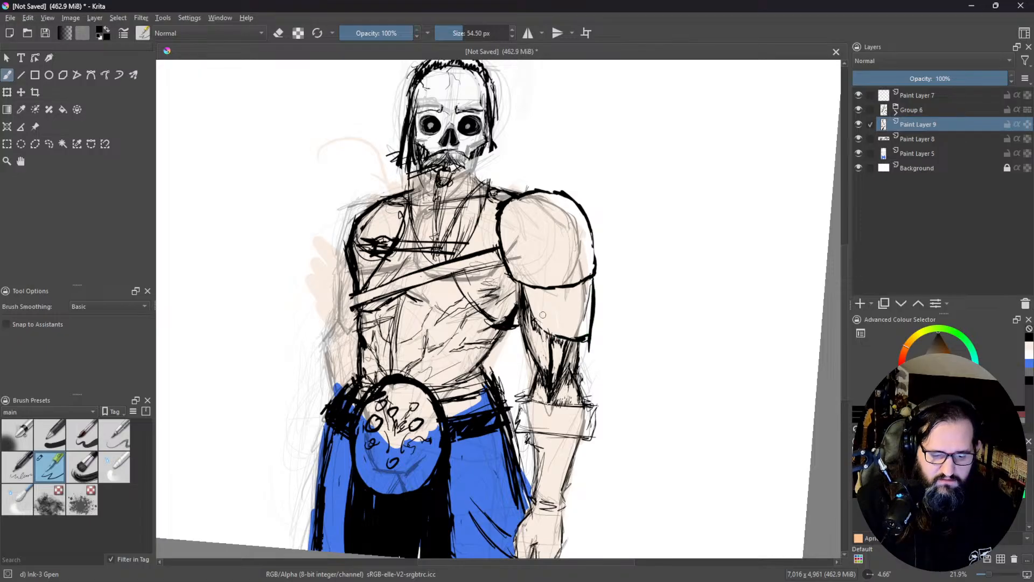
drag(531, 289, 528, 314)
mouse_move(532, 301)
mouse_down()
mouse_move(546, 332)
mouse_move(566, 336)
mouse_up()
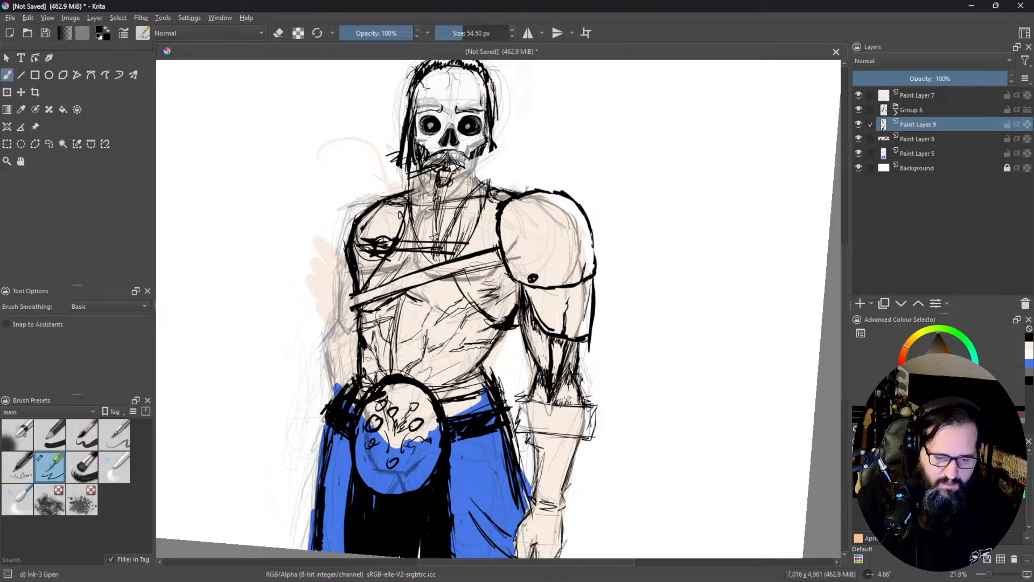
Step: Hollow out the black dot near the shoulder's lower edge into a small ring, and return the brush to painting mode
click(278, 33)
drag(528, 281, 533, 278)
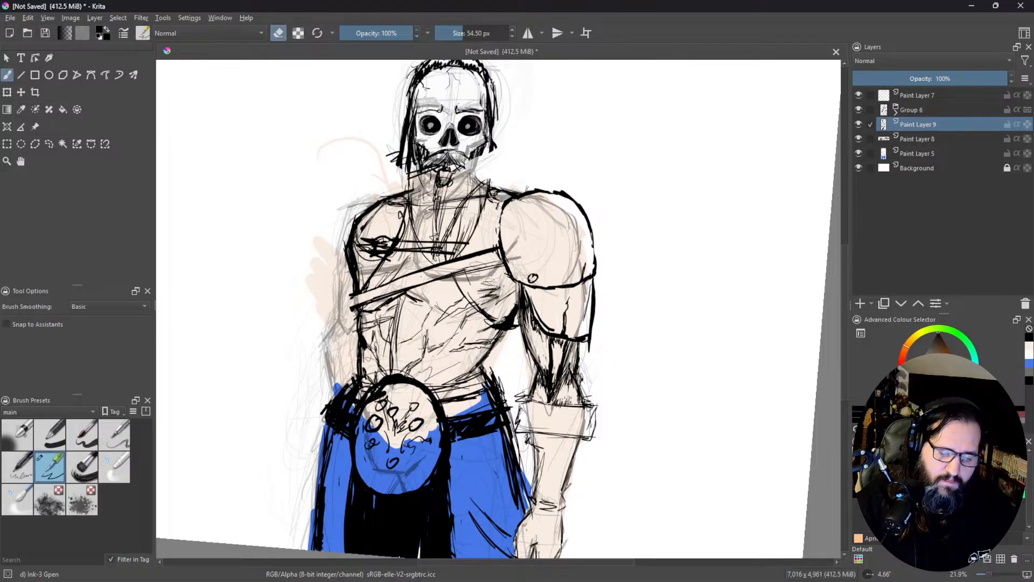
click(278, 33)
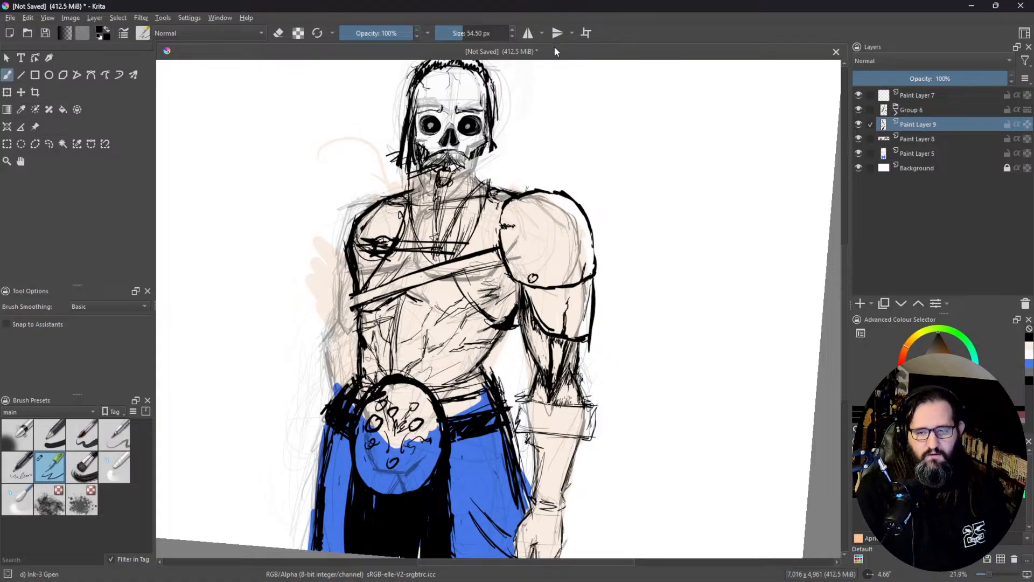
Step: Extend the black hair strand on the viewer's-right side of the skull down to the shoulder line
drag(478, 141, 435, 212)
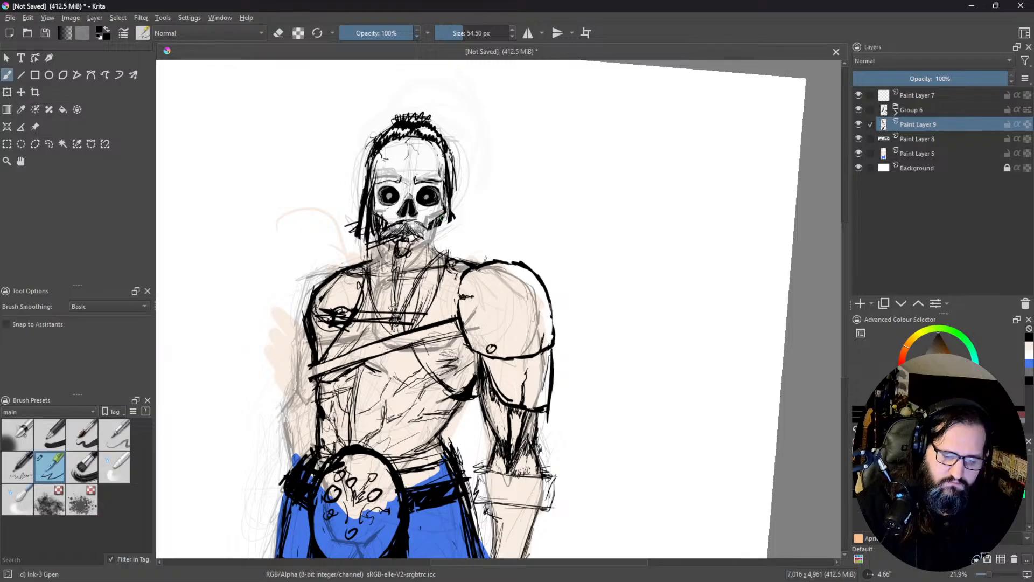
drag(446, 225, 446, 253)
drag(446, 194, 447, 256)
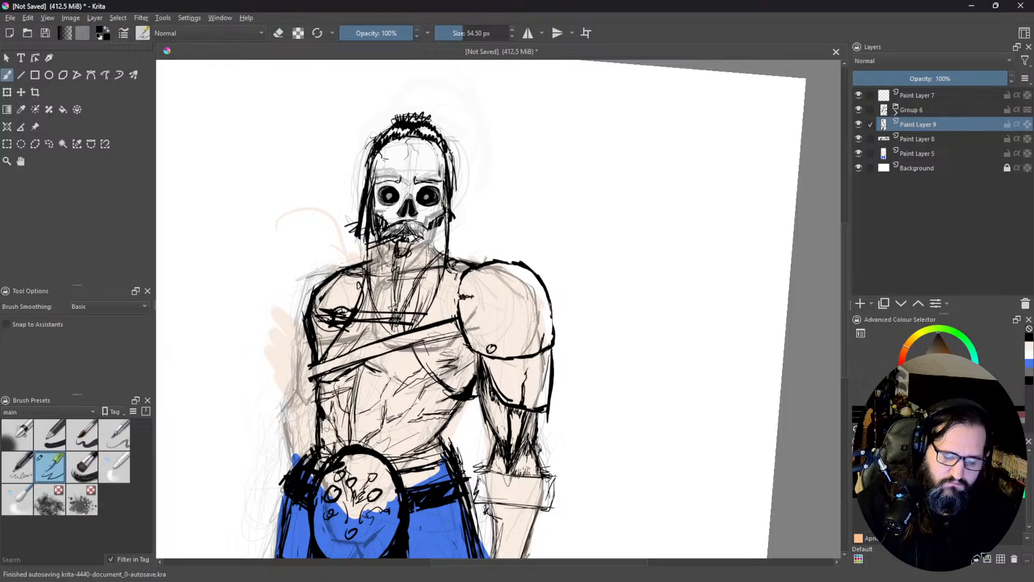
Step: Paint the oval belt buckle light grey on Paint Layer 5 with the Basic-1 brush at 323.02 px
drag(438, 284, 480, 142)
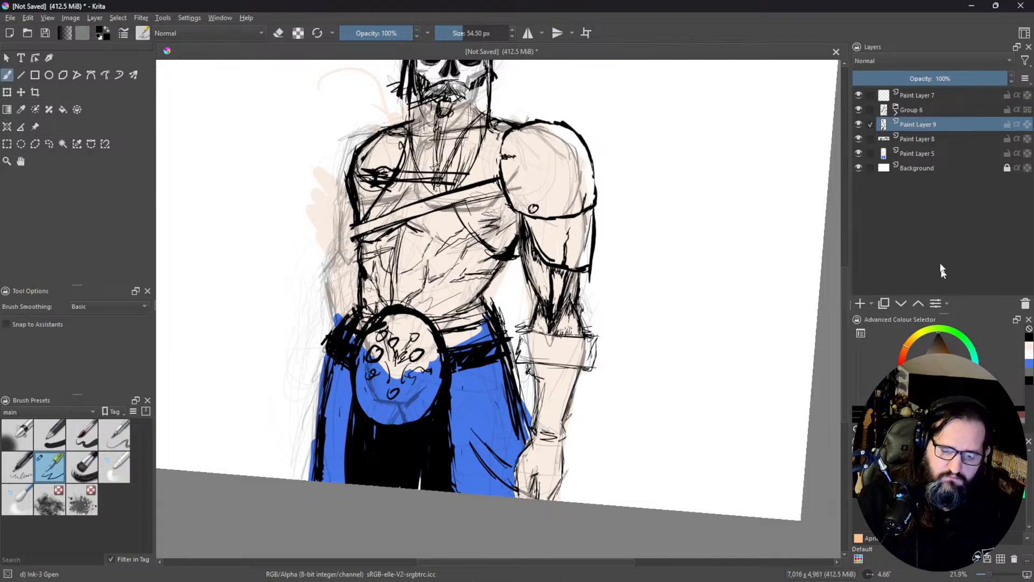
click(929, 155)
ctrl+click(824, 364)
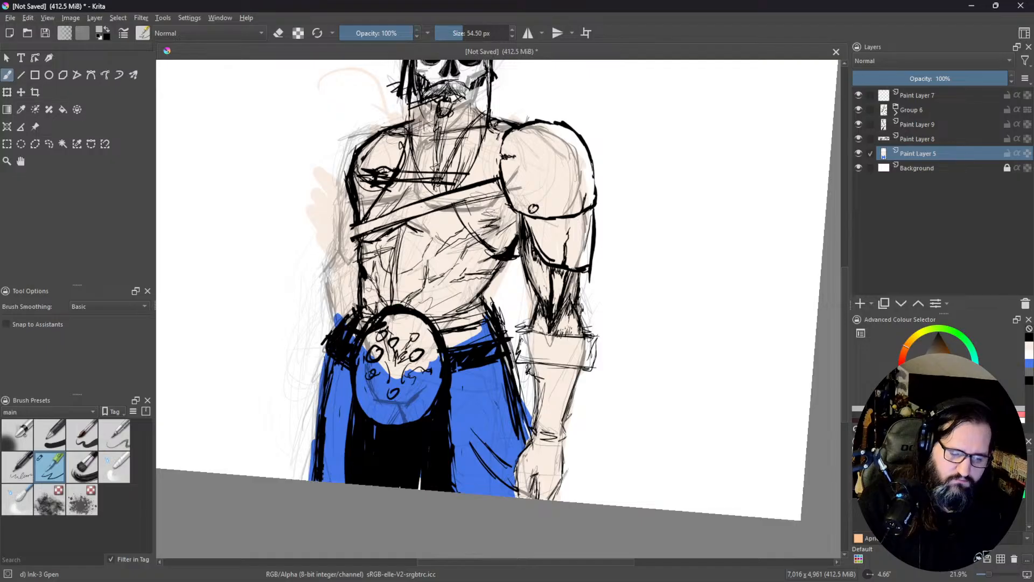
click(49, 436)
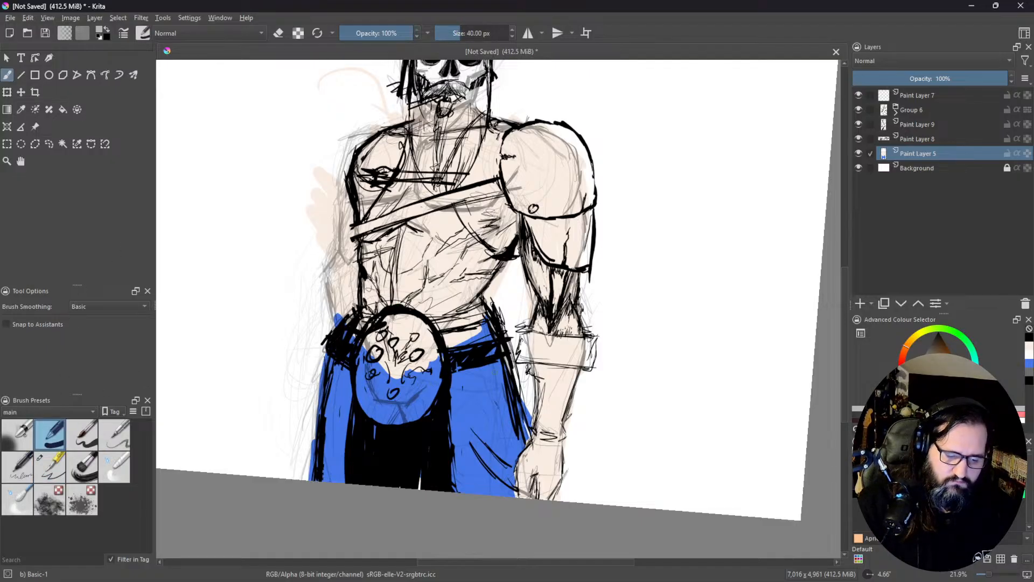
click(484, 32)
mouse_move(391, 354)
mouse_down()
mouse_move(377, 388)
mouse_move(423, 387)
mouse_move(405, 357)
mouse_up()
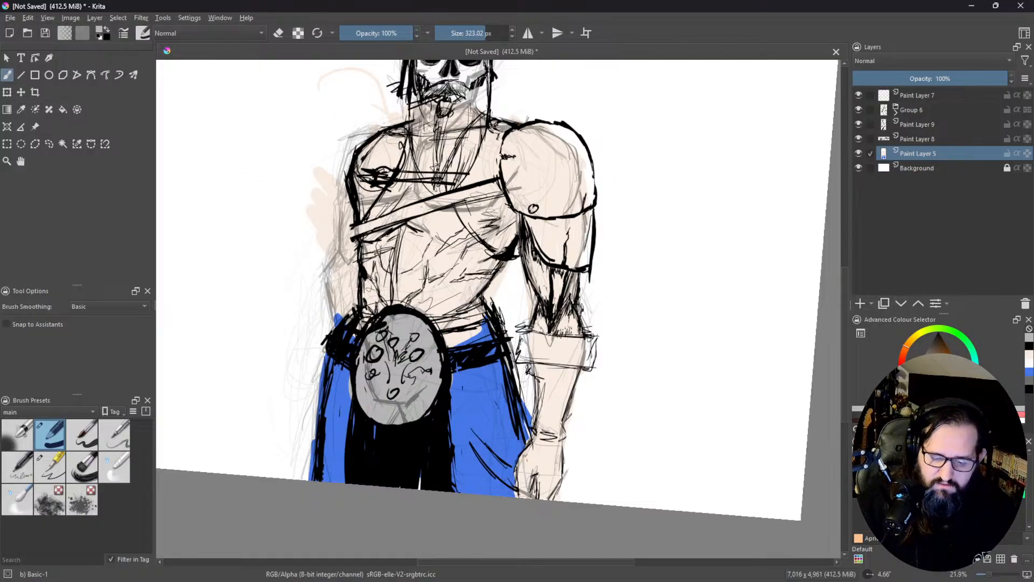
Step: Choose a dark green and paint it over the blue trousers on both sides of the belt buckle
drag(936, 358, 936, 349)
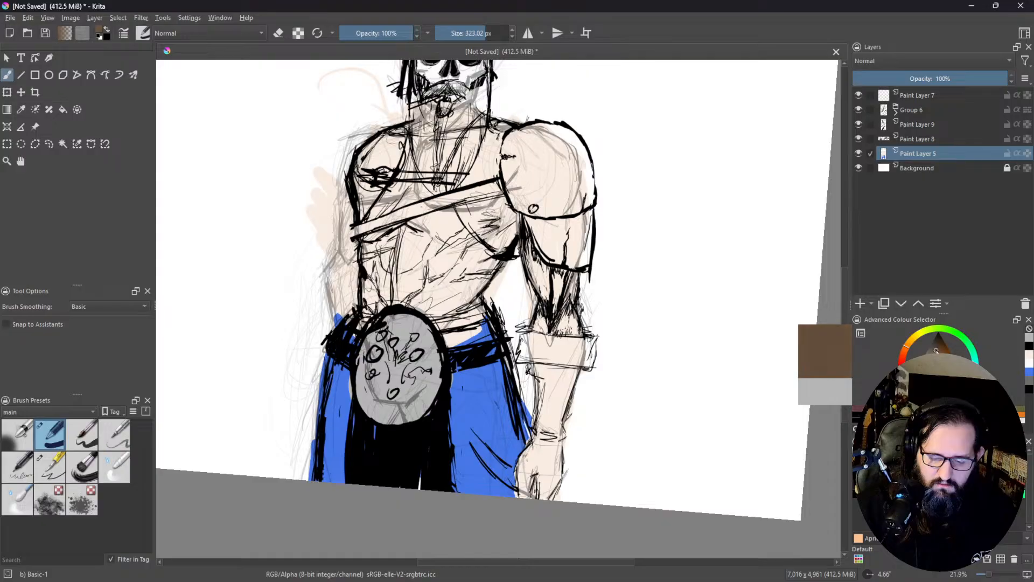
click(930, 328)
click(954, 333)
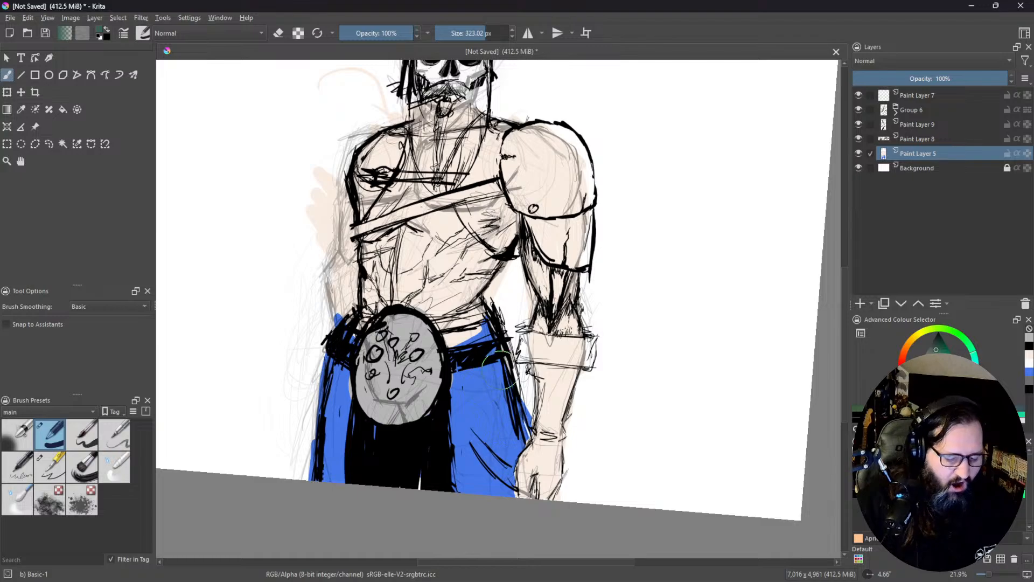
click(460, 341)
mouse_move(460, 342)
mouse_down()
mouse_move(467, 463)
mouse_move(468, 434)
mouse_move(506, 487)
mouse_move(511, 445)
mouse_move(495, 426)
mouse_up()
mouse_move(323, 366)
mouse_down()
mouse_move(319, 424)
mouse_move(327, 457)
mouse_move(352, 356)
mouse_move(322, 460)
mouse_up()
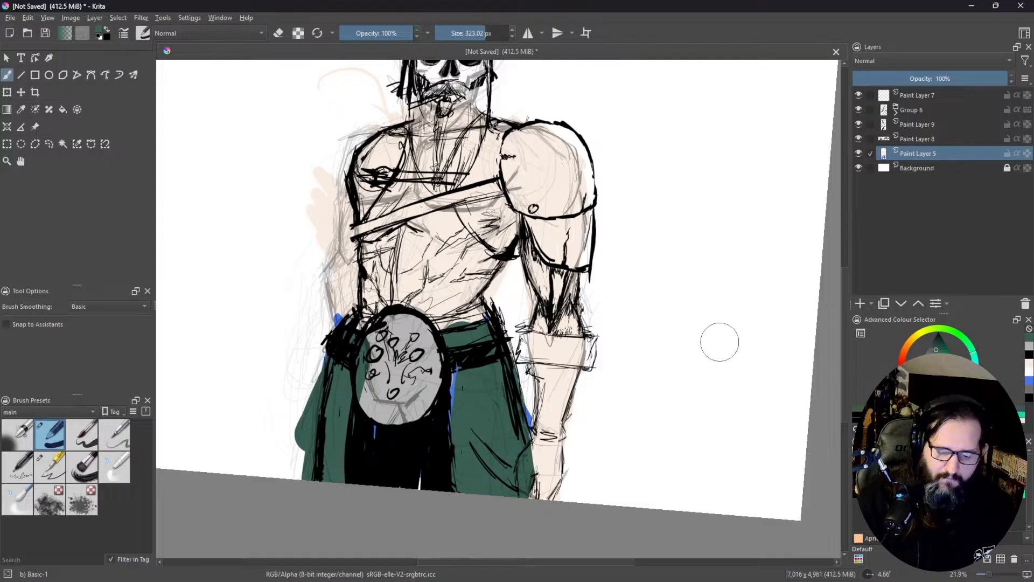
Step: Try a near-white tint over the grey belt buckle, and repaint the buckle light grey
click(929, 374)
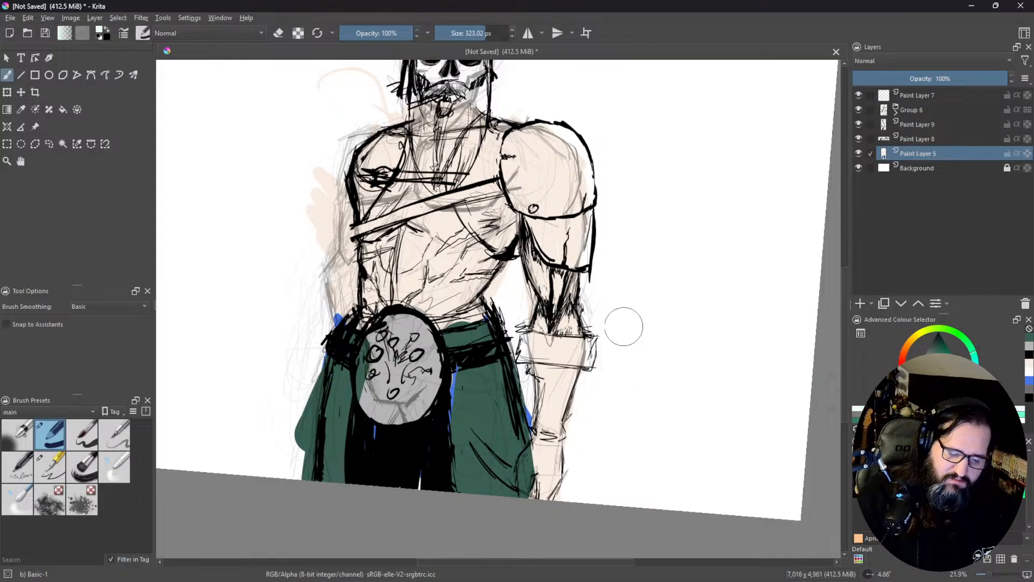
mouse_move(364, 429)
mouse_down()
mouse_move(365, 509)
mouse_move(370, 431)
mouse_move(371, 473)
mouse_move(364, 444)
mouse_up()
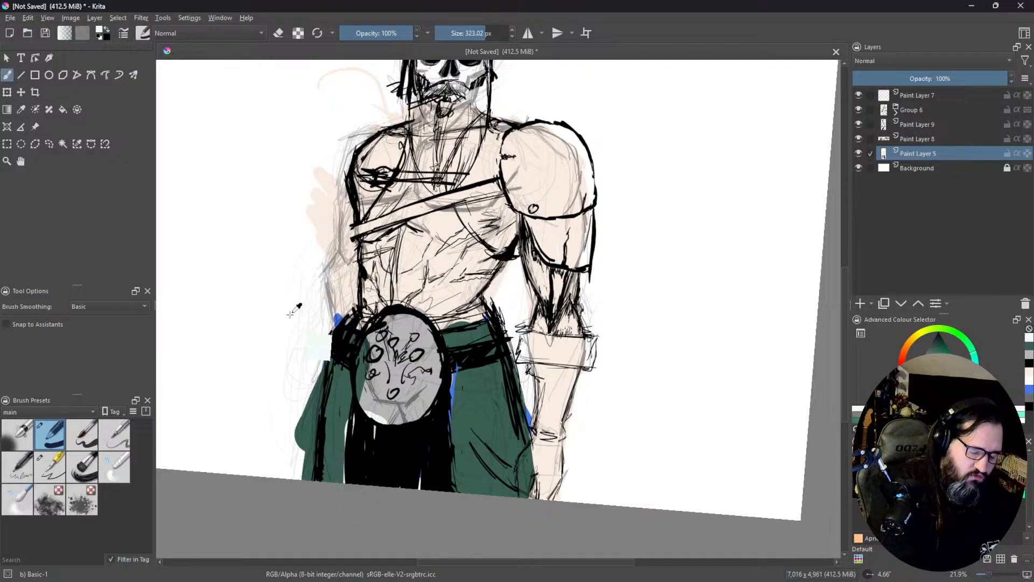
key(ctrl+z)
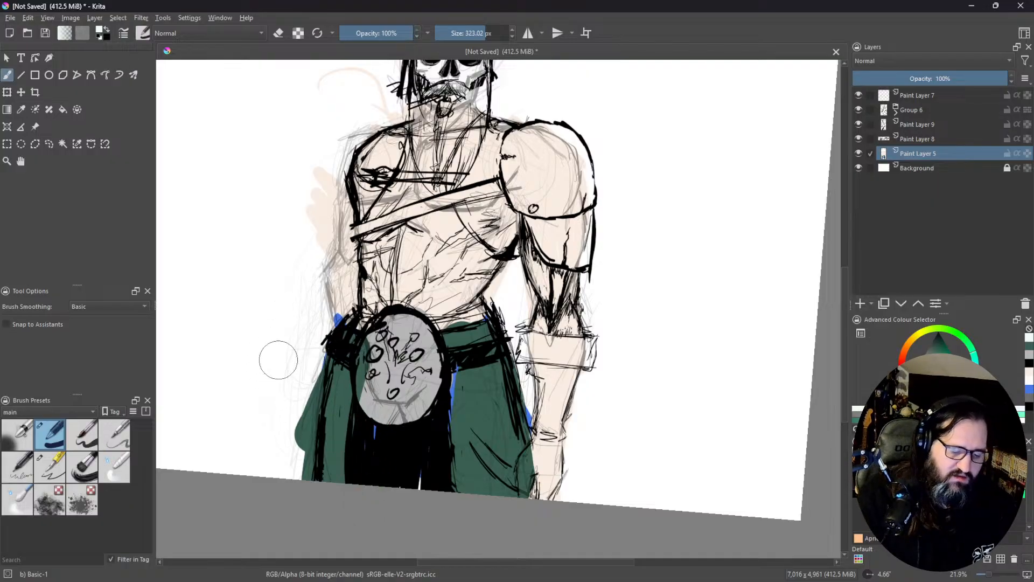
mouse_move(360, 450)
mouse_down()
mouse_move(375, 423)
mouse_move(368, 441)
mouse_move(407, 452)
mouse_move(425, 443)
mouse_move(424, 455)
mouse_move(416, 424)
mouse_up()
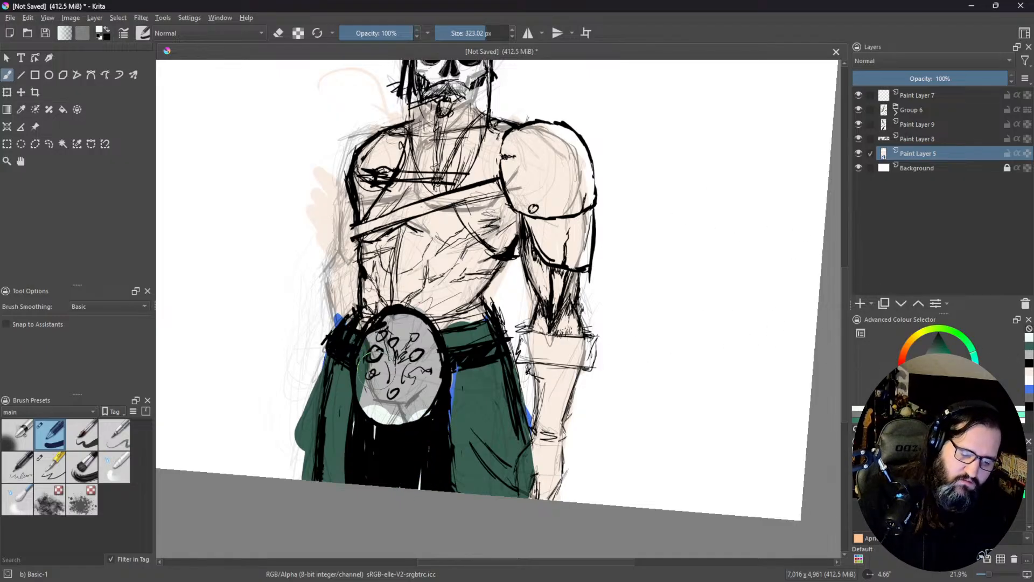
mouse_move(389, 344)
mouse_down()
mouse_move(377, 372)
mouse_move(385, 387)
mouse_move(399, 383)
mouse_up()
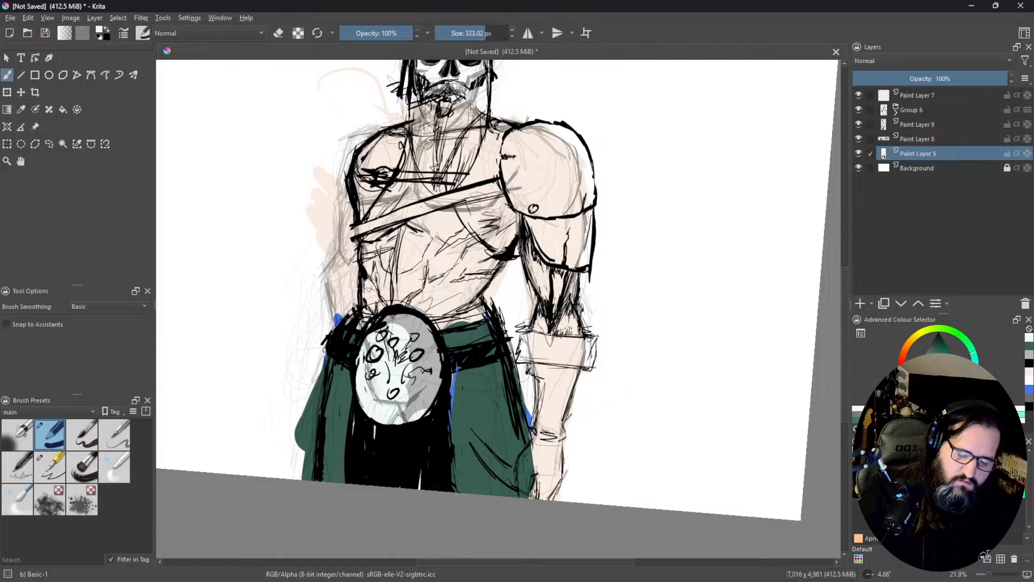
click(1027, 355)
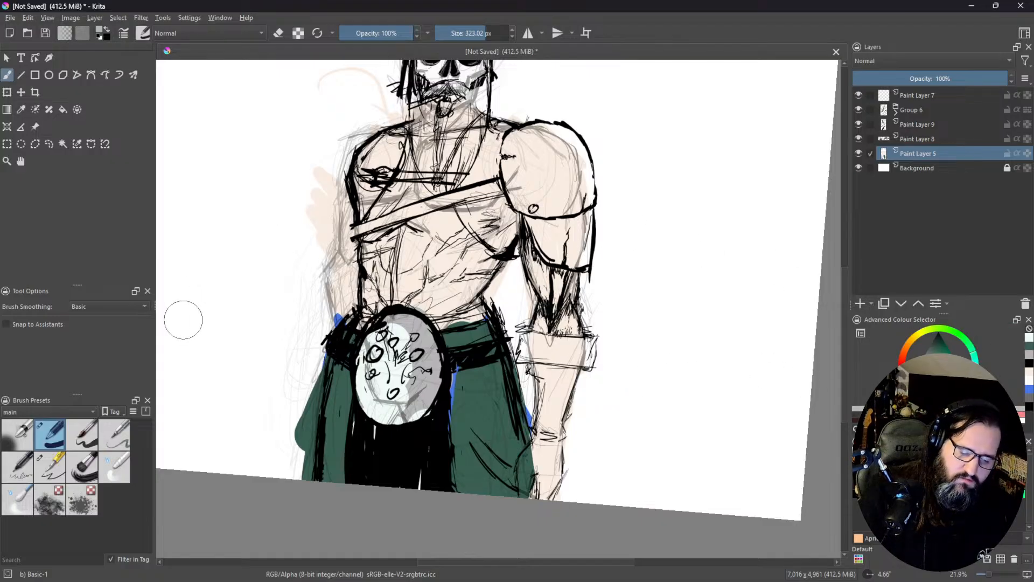
mouse_move(344, 344)
mouse_down()
mouse_move(422, 343)
mouse_move(420, 357)
mouse_move(374, 365)
mouse_move(388, 385)
mouse_move(407, 380)
mouse_move(372, 399)
mouse_move(396, 408)
mouse_move(414, 391)
mouse_move(389, 392)
mouse_move(418, 377)
mouse_up()
Step: Choose a brown and paint the diagonal chest strap with the Ink-3 Gpen brush at 54.50 px
drag(467, 186, 425, 296)
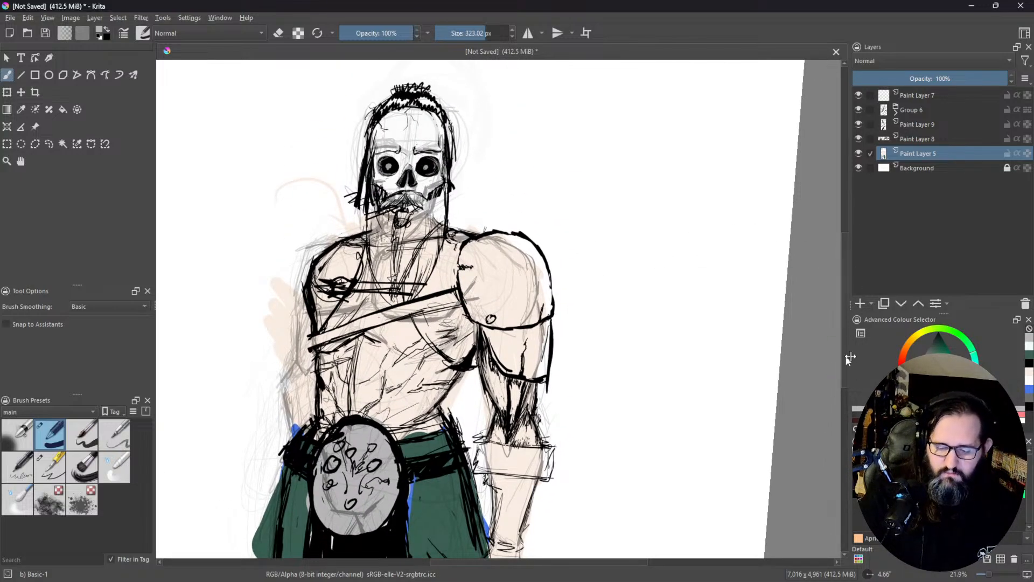
click(910, 344)
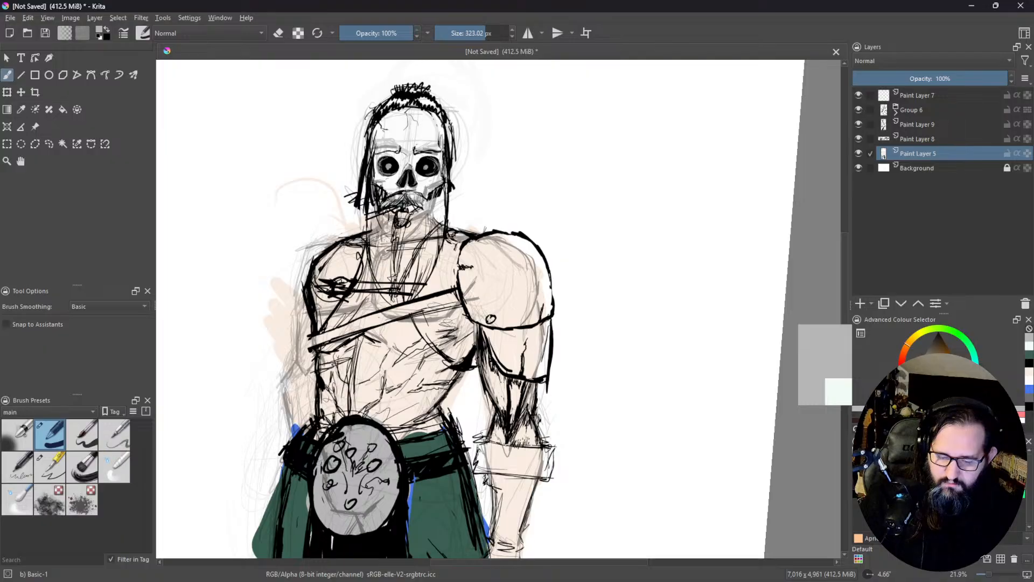
drag(931, 357, 944, 365)
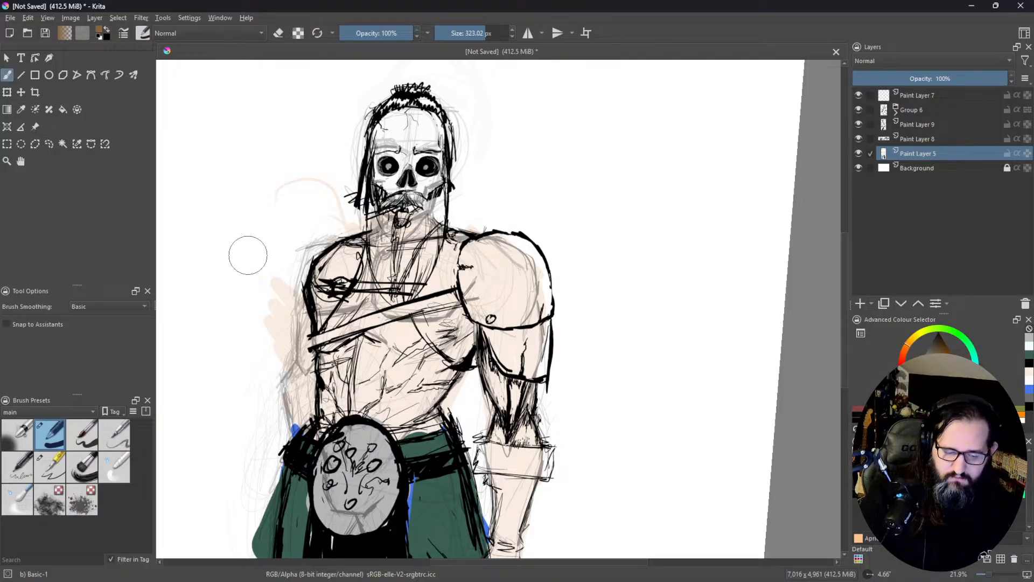
click(49, 466)
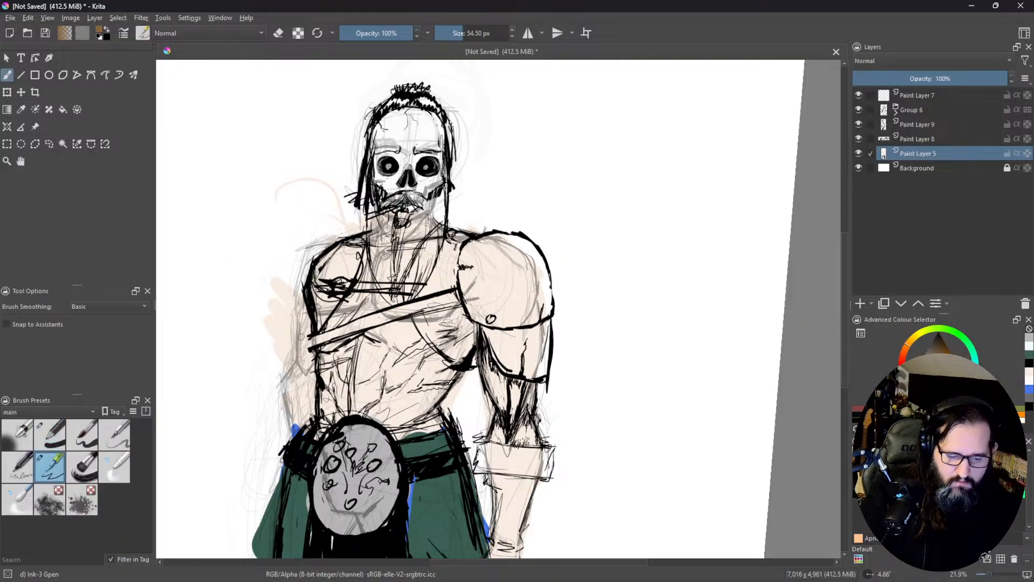
mouse_move(312, 340)
mouse_down()
mouse_move(456, 294)
mouse_move(372, 323)
mouse_up()
mouse_move(452, 293)
mouse_down()
mouse_move(385, 305)
mouse_move(458, 294)
mouse_move(422, 306)
mouse_up()
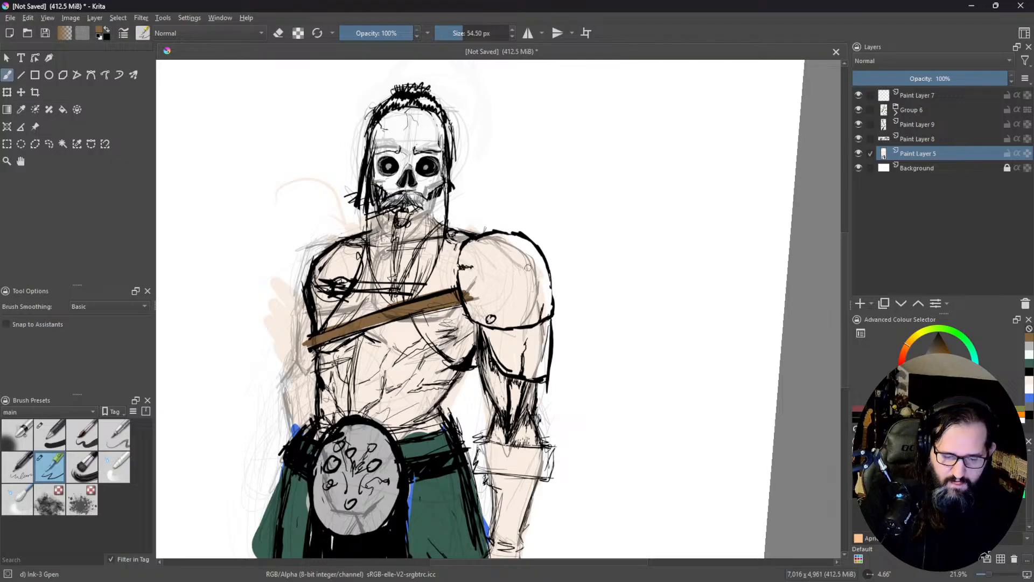
Step: Trace the inner edges of the shoulder armour and its lower plate with a brown border
mouse_move(509, 243)
mouse_down()
mouse_move(474, 245)
mouse_move(501, 237)
mouse_move(463, 263)
mouse_move(471, 289)
mouse_move(462, 296)
mouse_move(463, 277)
mouse_up()
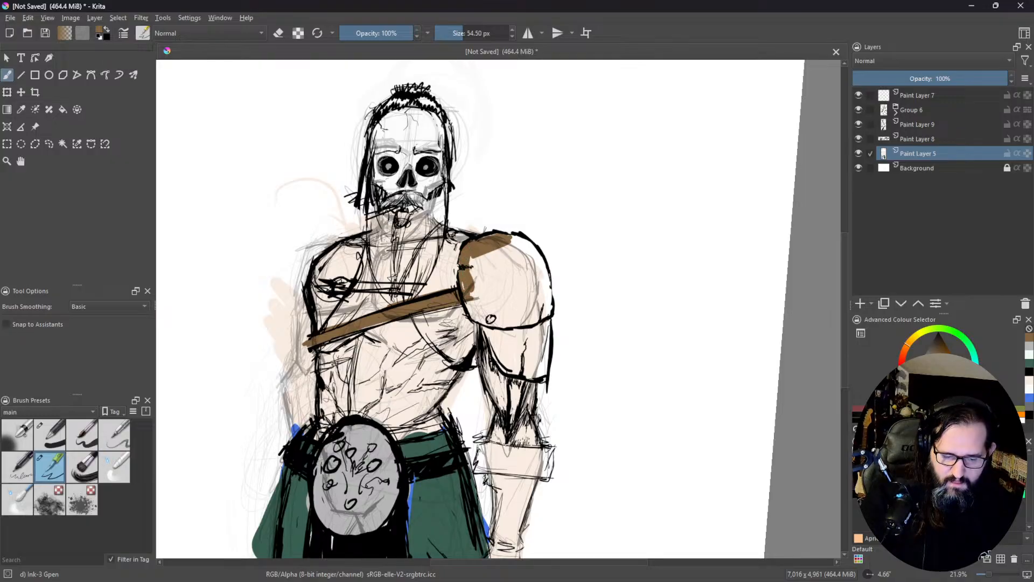
mouse_move(474, 319)
mouse_down()
mouse_move(506, 323)
mouse_move(471, 316)
mouse_move(491, 319)
mouse_up()
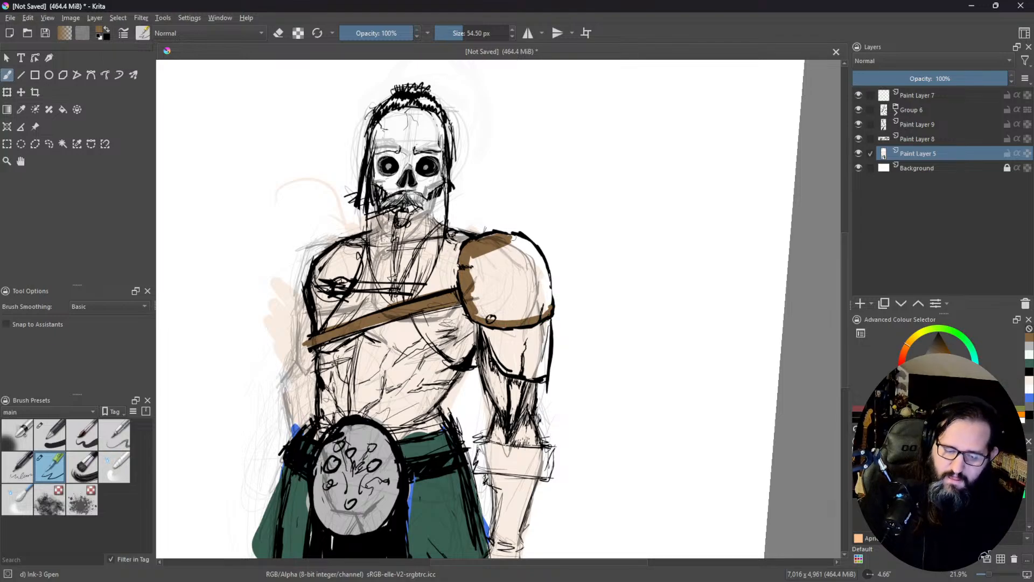
mouse_move(548, 302)
mouse_down()
mouse_move(544, 262)
mouse_move(515, 241)
mouse_up()
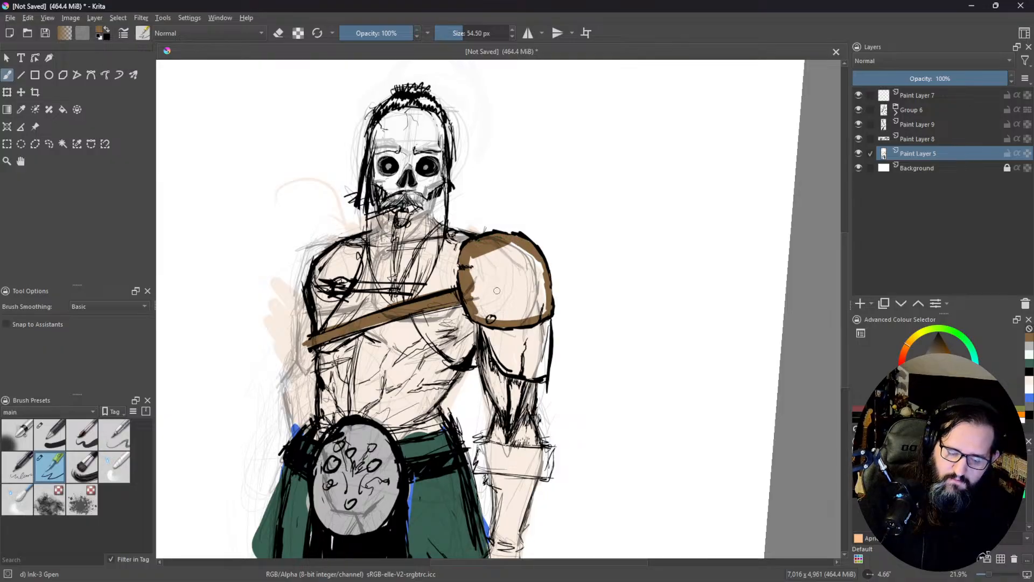
mouse_move(497, 335)
mouse_down()
mouse_move(503, 371)
mouse_move(487, 340)
mouse_move(506, 371)
mouse_move(490, 343)
mouse_move(510, 372)
mouse_move(544, 378)
mouse_move(519, 372)
mouse_move(541, 375)
mouse_move(552, 328)
mouse_move(522, 367)
mouse_up()
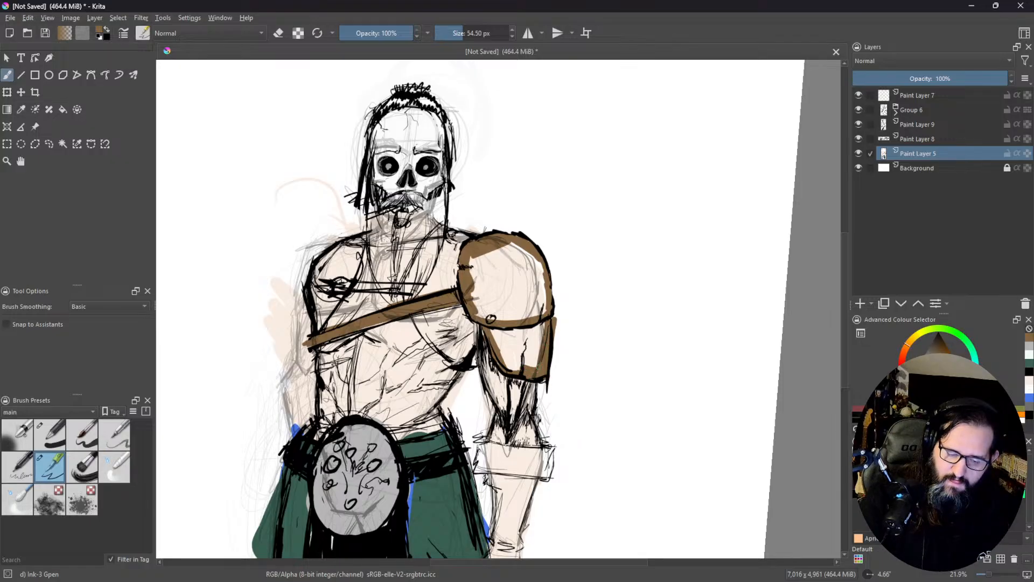
Step: Fill the bordered shoulder armour and its lower plate with brown, and brush over the remaining gap near the outer edge
click(65, 110)
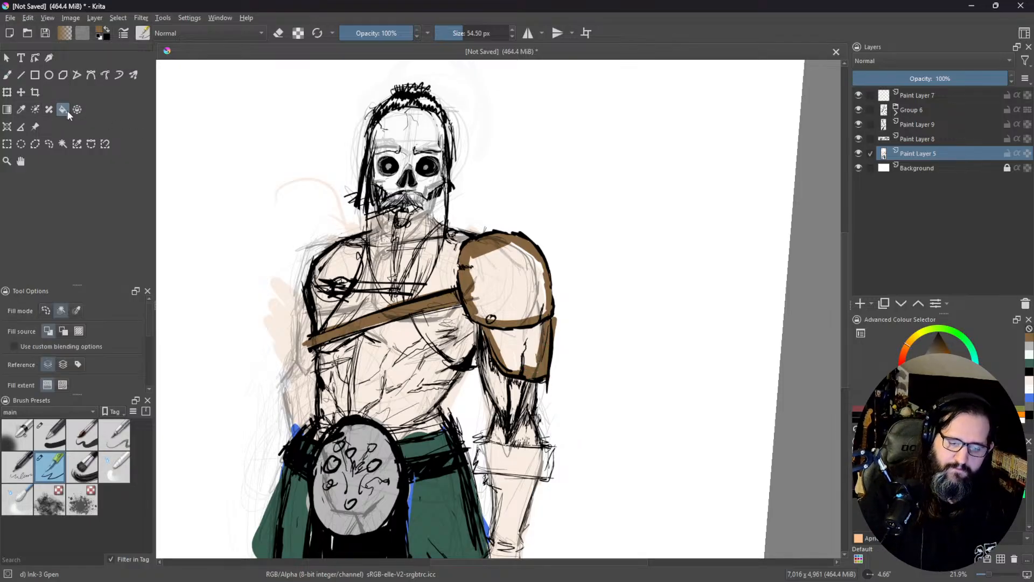
click(505, 308)
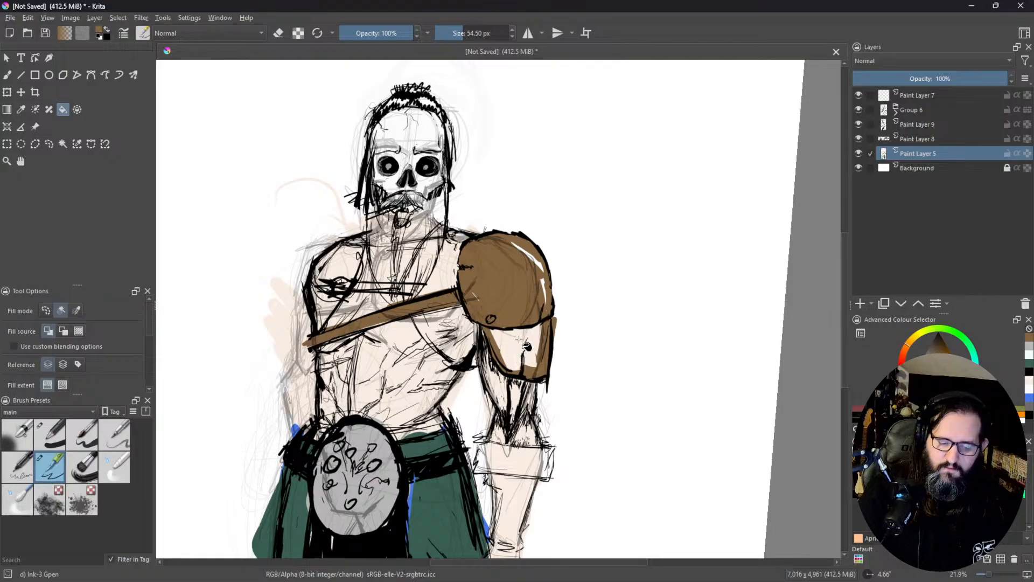
click(519, 340)
click(538, 265)
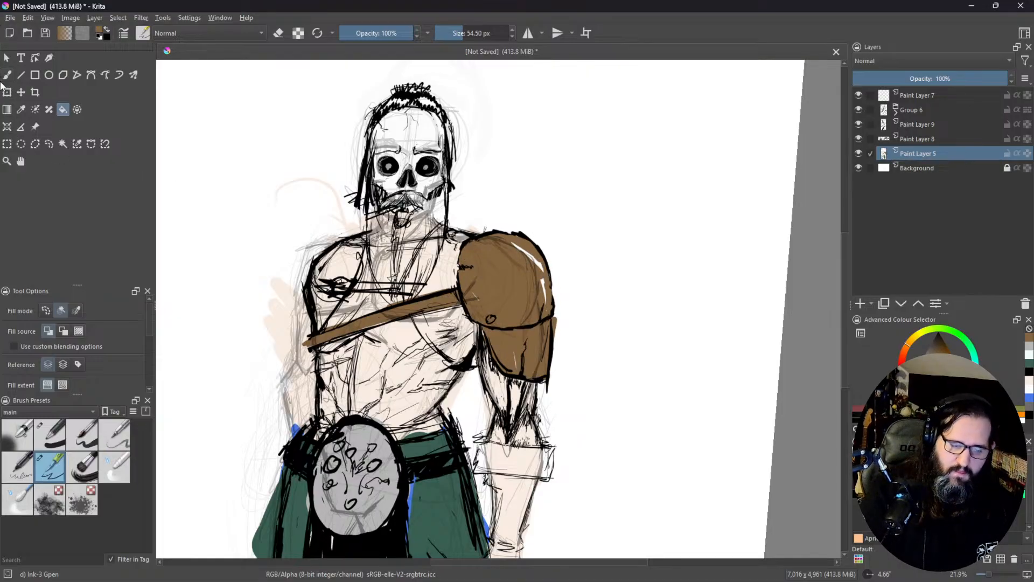
click(7, 74)
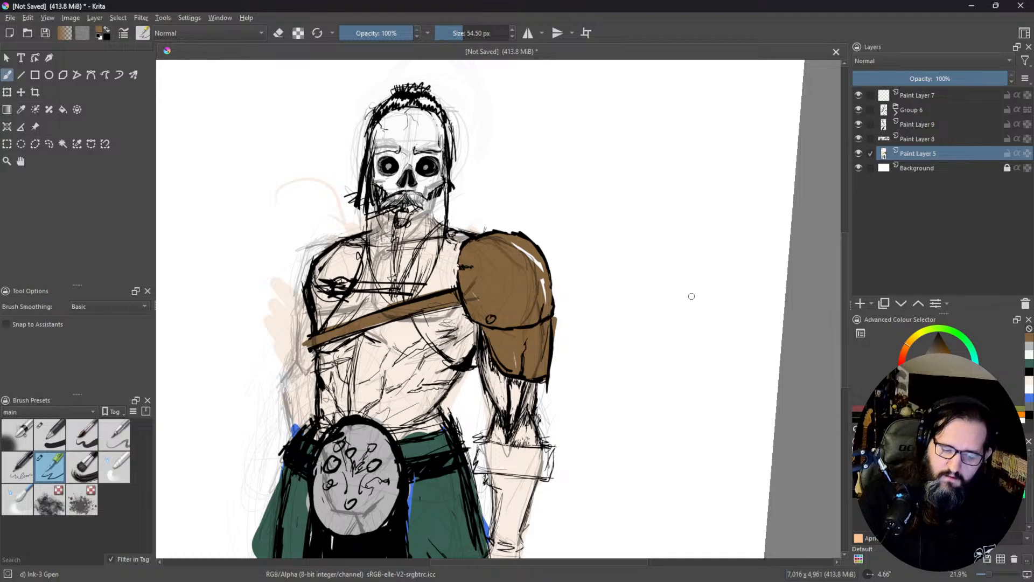
drag(516, 248, 540, 265)
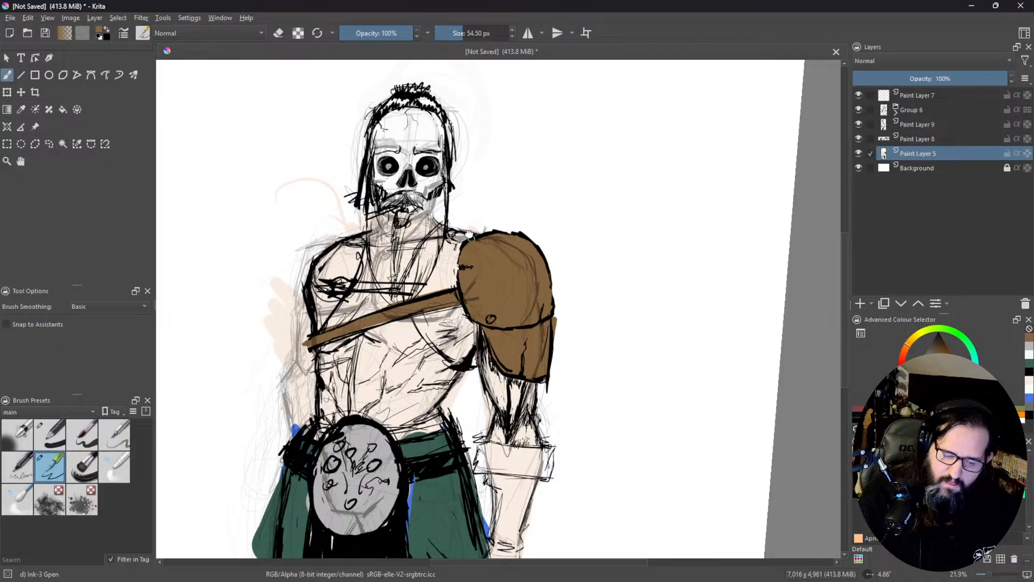
Step: Paint the wide glove cuff below the armoured elbow brown
drag(488, 269, 464, 118)
mouse_move(469, 317)
mouse_down()
mouse_move(455, 296)
mouse_move(466, 307)
mouse_move(484, 292)
mouse_move(492, 321)
mouse_up()
mouse_move(504, 315)
mouse_down()
mouse_move(524, 304)
mouse_move(501, 294)
mouse_move(528, 299)
mouse_up()
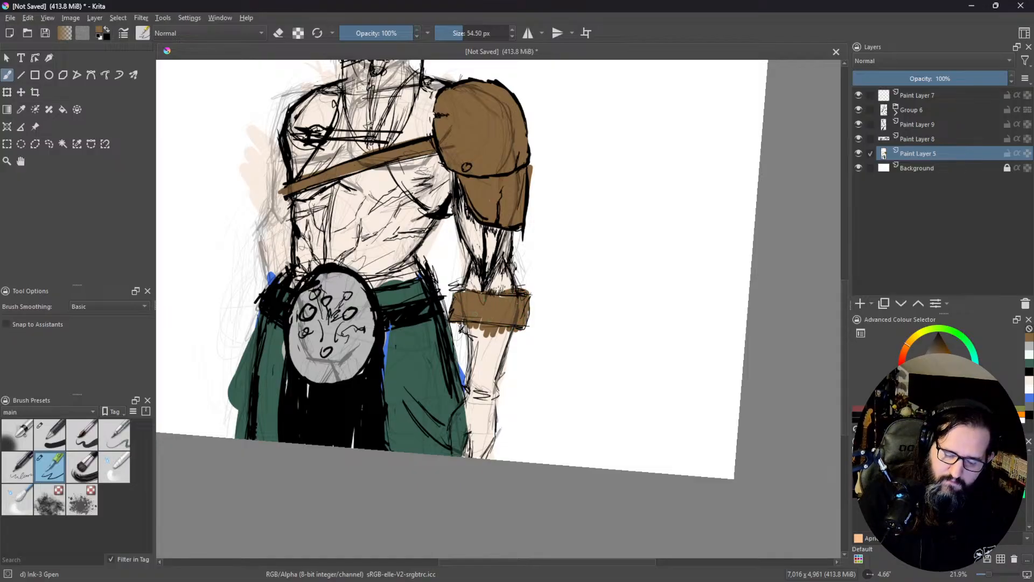
Step: Paint the forearm and hand below the cuff brown to form one continuous glove
mouse_move(464, 315)
mouse_down()
mouse_move(482, 404)
mouse_move(498, 332)
mouse_move(482, 409)
mouse_move(451, 423)
mouse_move(470, 456)
mouse_move(468, 426)
mouse_move(488, 442)
mouse_move(481, 453)
mouse_up()
drag(488, 414, 494, 456)
drag(500, 393, 492, 439)
drag(507, 357, 495, 415)
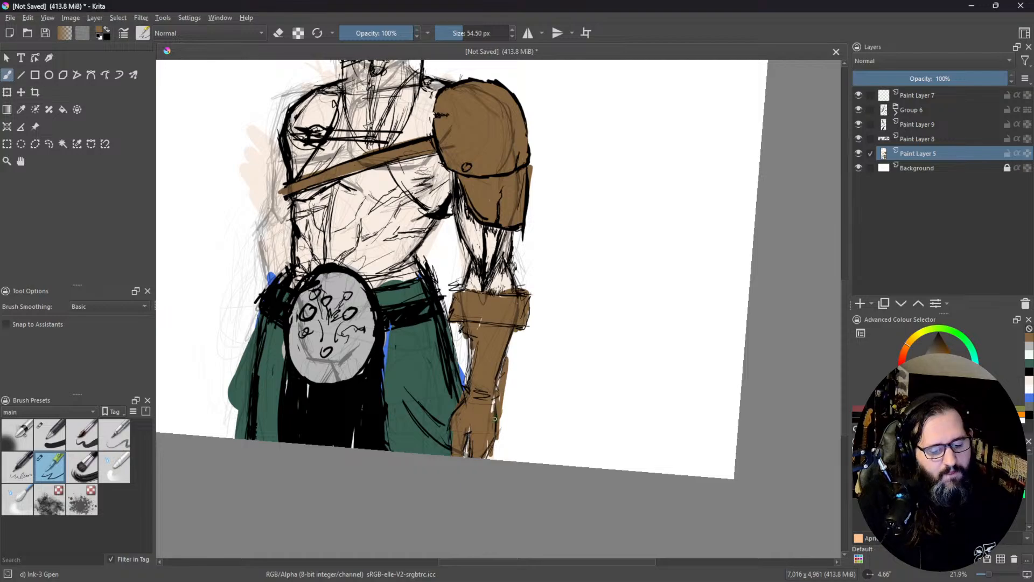
drag(471, 349, 467, 398)
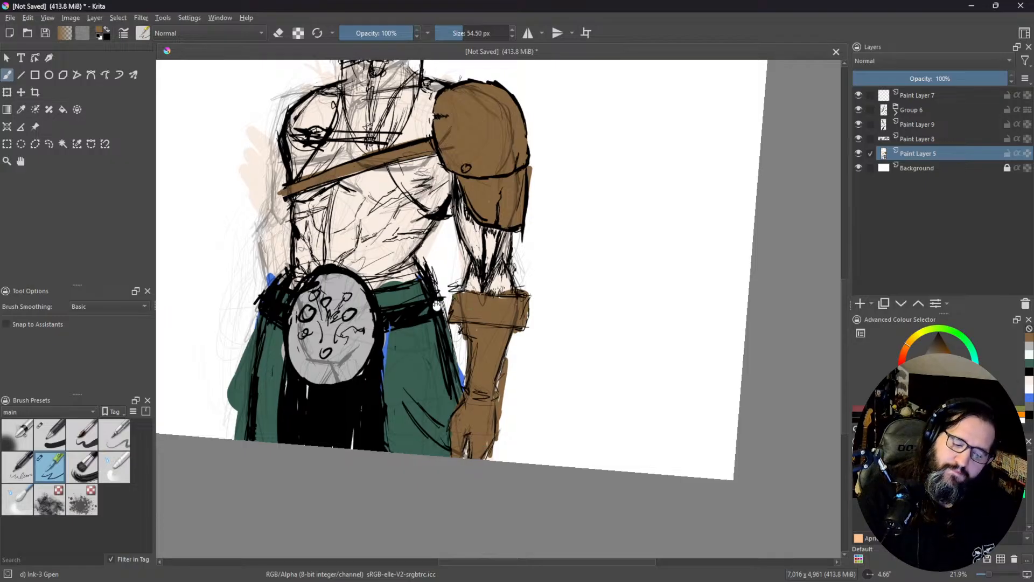
Step: Erase the skin, blue and green colour spilling outside the figure along the unarmoured arm, hip and trouser leg
drag(437, 300, 468, 420)
drag(410, 259, 433, 248)
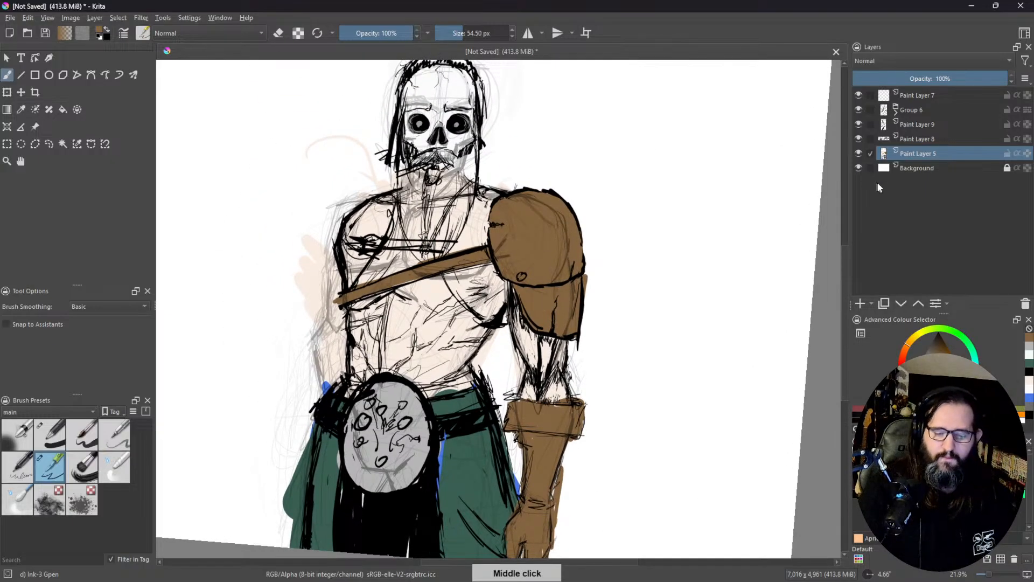
click(278, 33)
mouse_move(305, 236)
mouse_down()
mouse_move(294, 277)
mouse_move(313, 298)
mouse_move(325, 347)
mouse_move(342, 334)
mouse_move(344, 361)
mouse_move(308, 403)
mouse_up()
mouse_move(316, 365)
mouse_down()
mouse_move(335, 368)
mouse_move(340, 345)
mouse_up()
drag(323, 347, 359, 171)
mouse_move(338, 274)
mouse_down()
mouse_move(327, 345)
mouse_move(348, 264)
mouse_up()
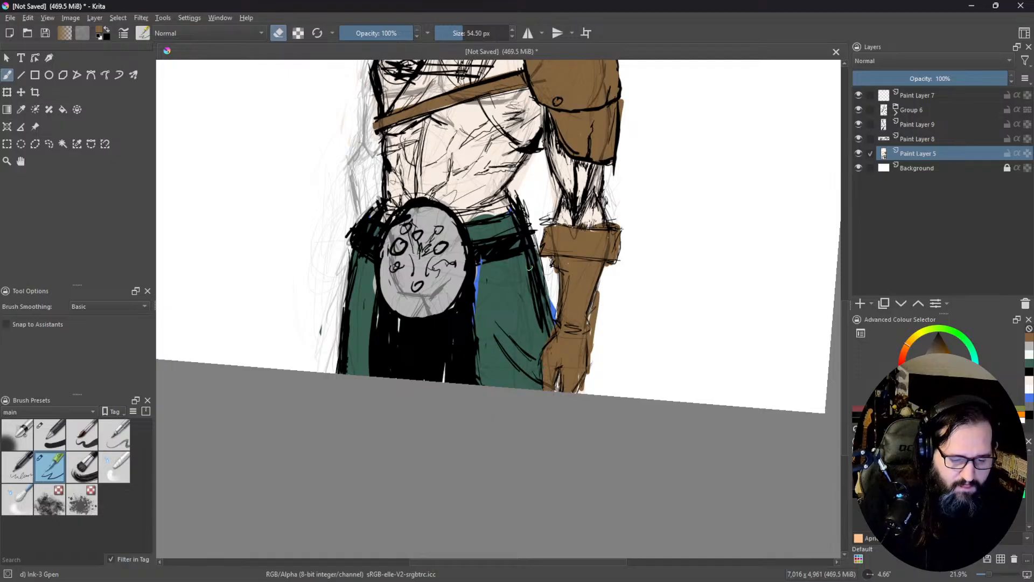
Step: Erase the blue sliver beside the glove and the brown spill along the outer edges of the forearm and shoulder armour
drag(547, 311, 555, 320)
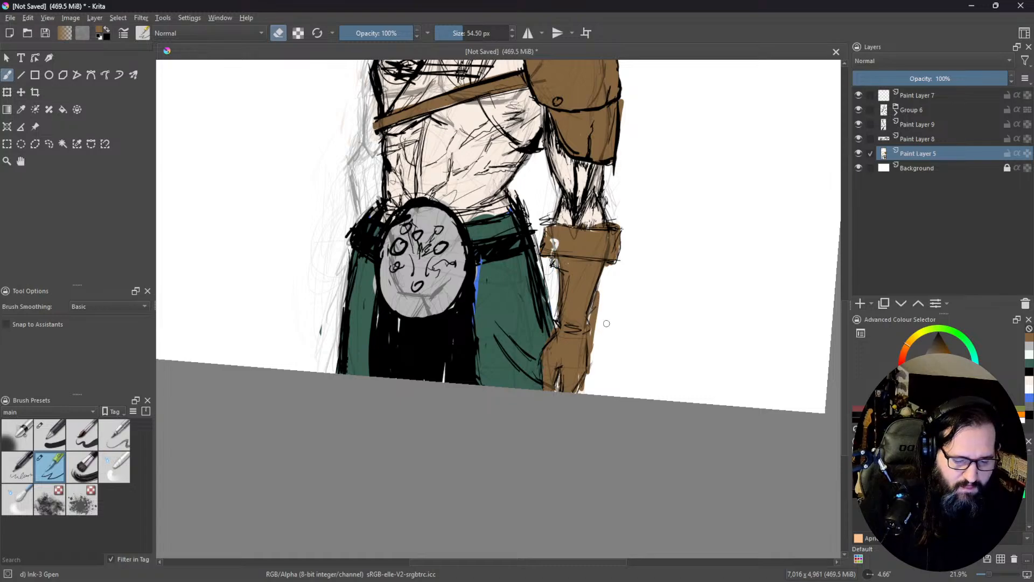
mouse_move(596, 332)
mouse_down()
mouse_move(605, 299)
mouse_move(589, 352)
mouse_move(606, 289)
mouse_move(593, 327)
mouse_up()
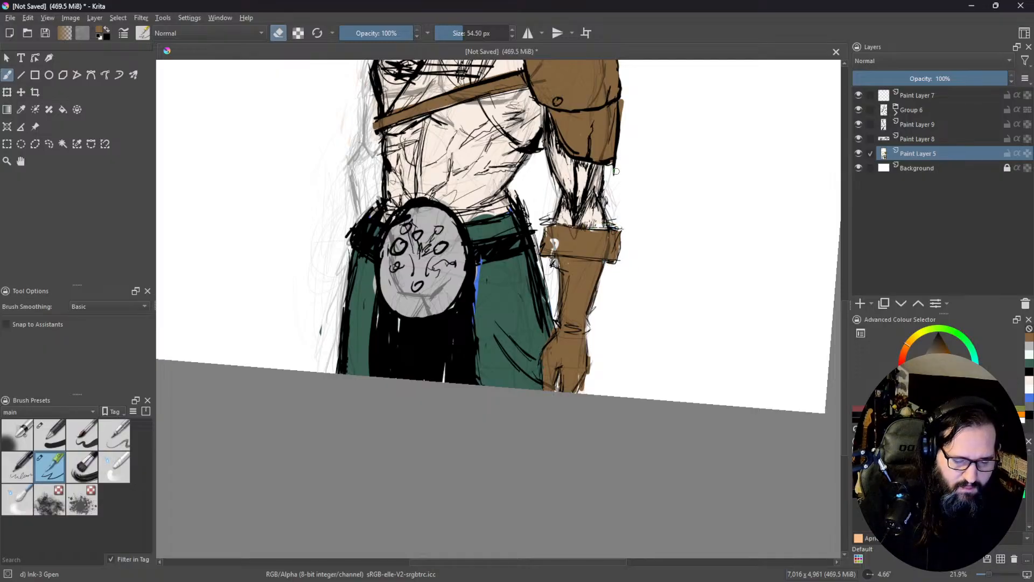
drag(615, 169, 578, 315)
mouse_move(574, 261)
mouse_down()
mouse_move(585, 280)
mouse_move(586, 259)
mouse_up()
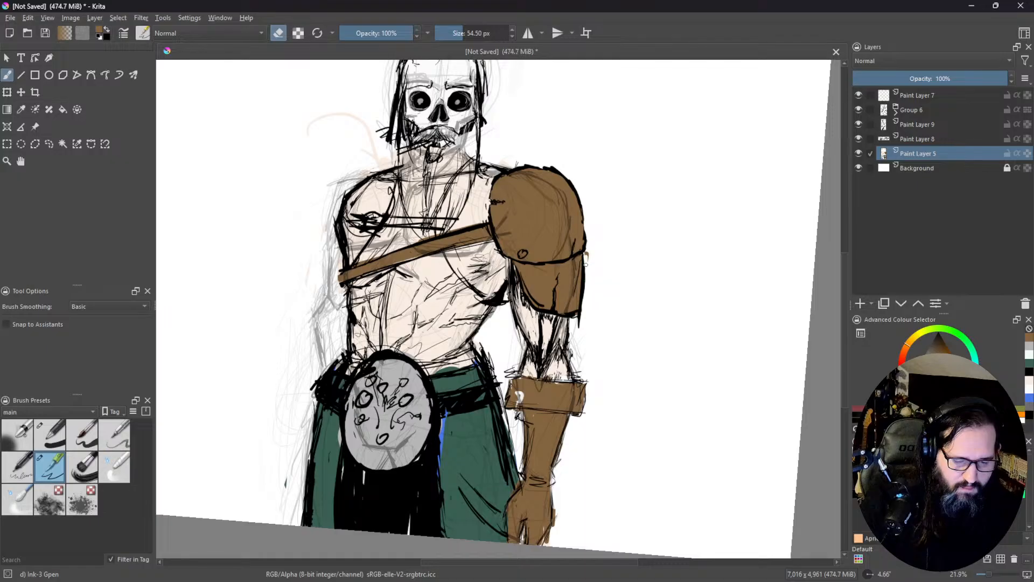
Step: Add a paint layer directly above Background and draw a bi-linear gradient from grey to white across the canvas, with eraser mode off
drag(596, 161, 622, 142)
drag(654, 305, 685, 314)
click(936, 168)
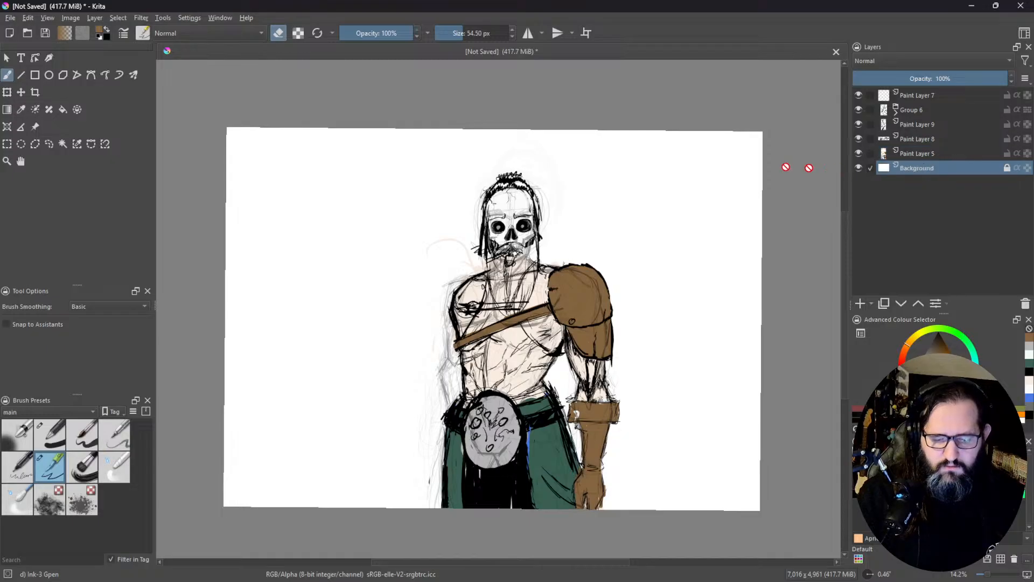
click(7, 110)
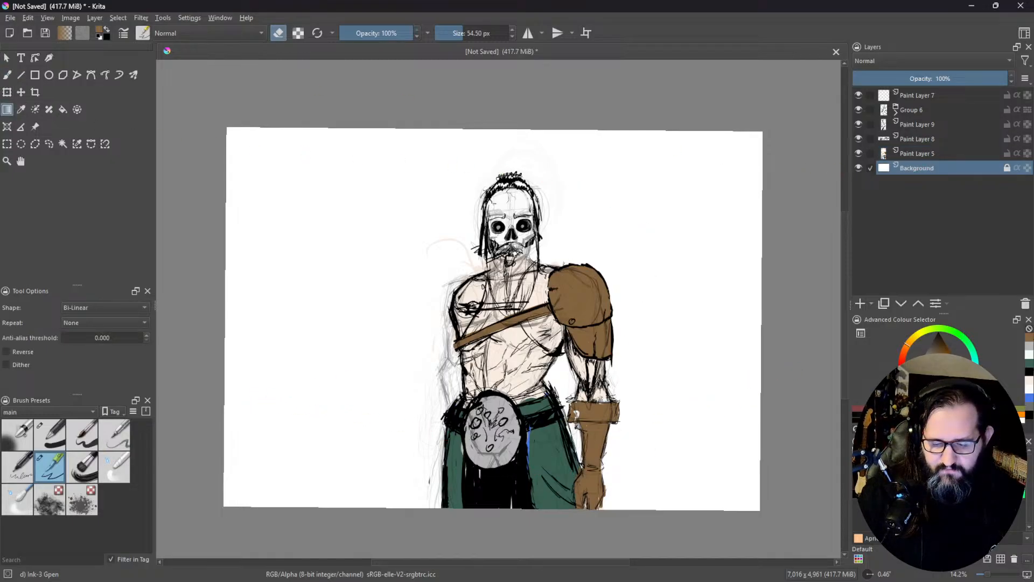
key(e)
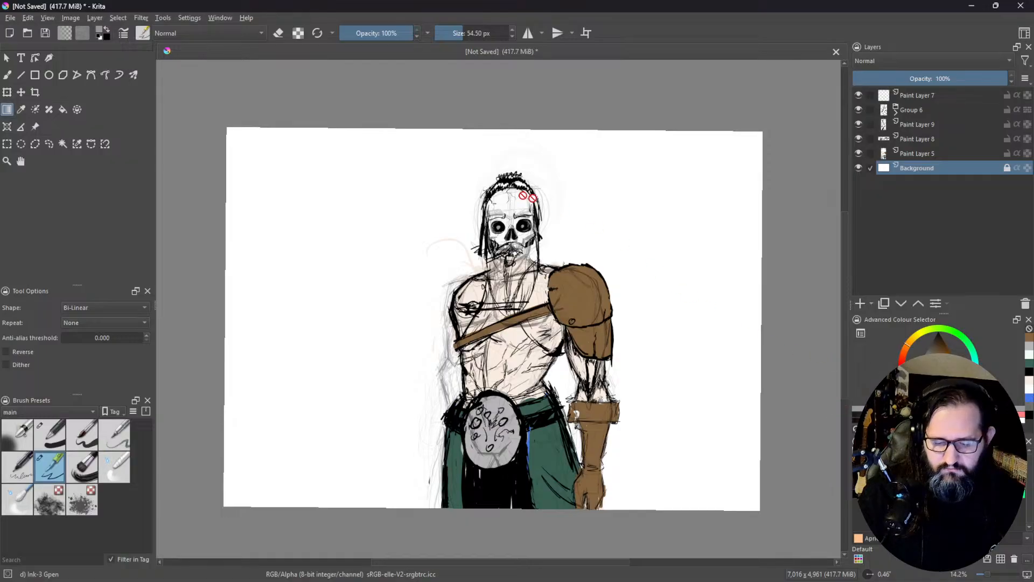
key(Insert)
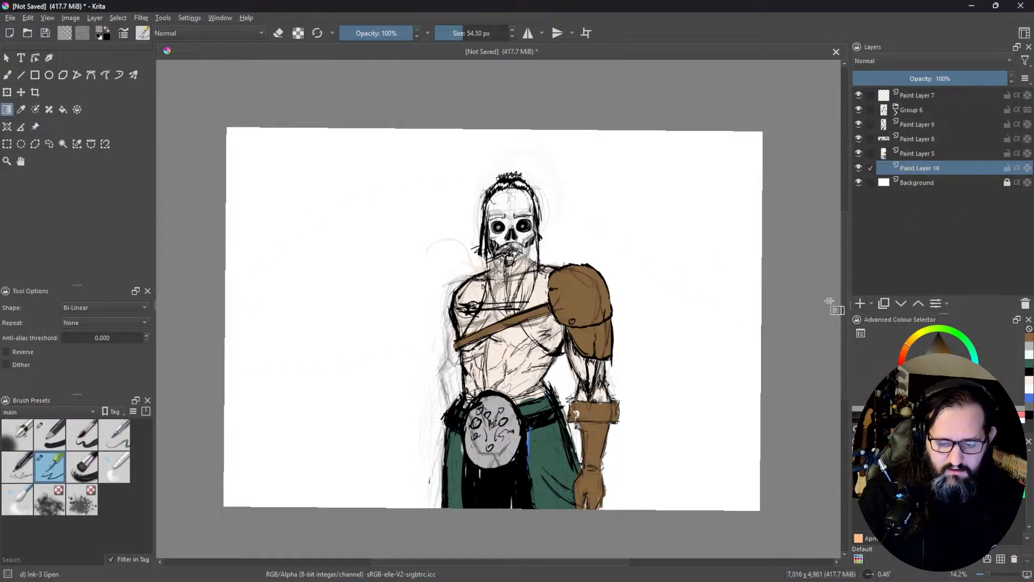
drag(302, 344, 681, 300)
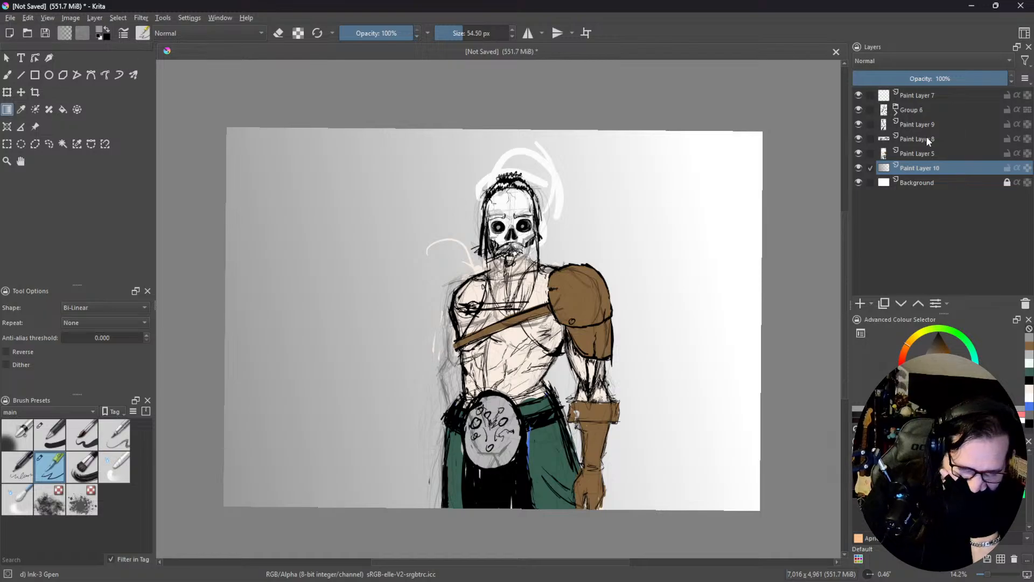
Step: Group the layers from Group 6 down to Paint Layer 5 into one collapsed layer group and duplicate that group
click(931, 108)
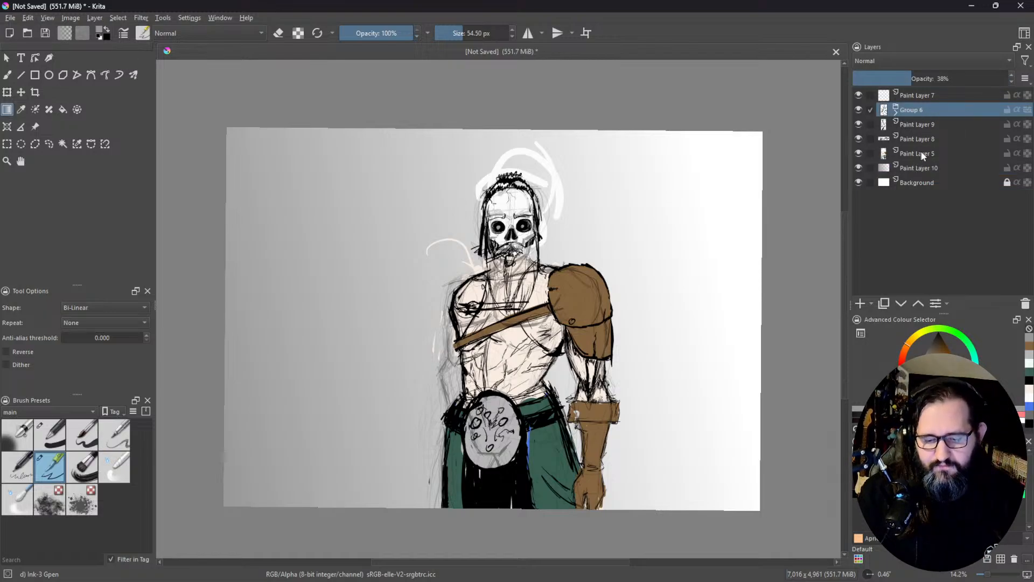
shift+click(919, 153)
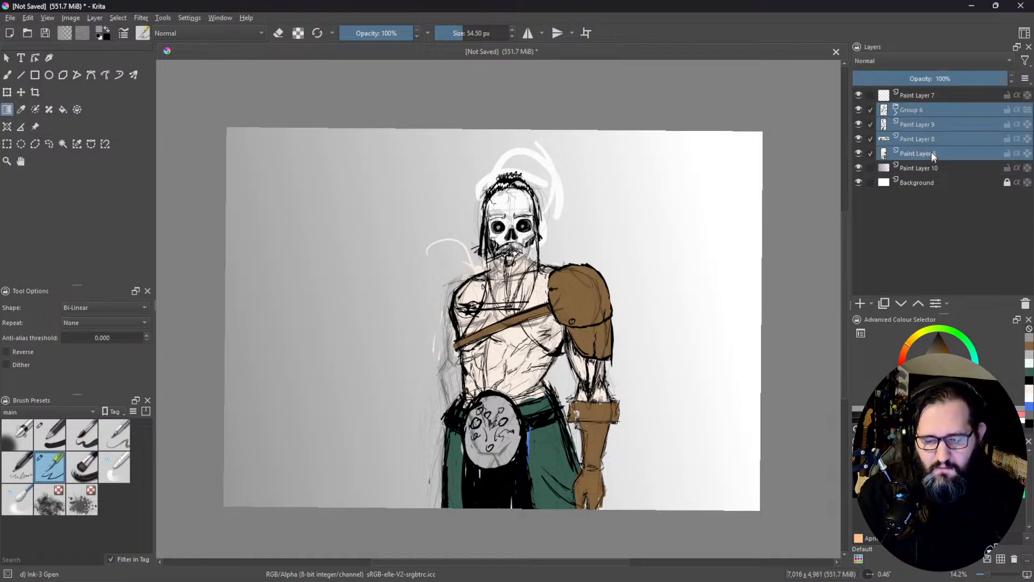
key(ctrl+g)
click(896, 113)
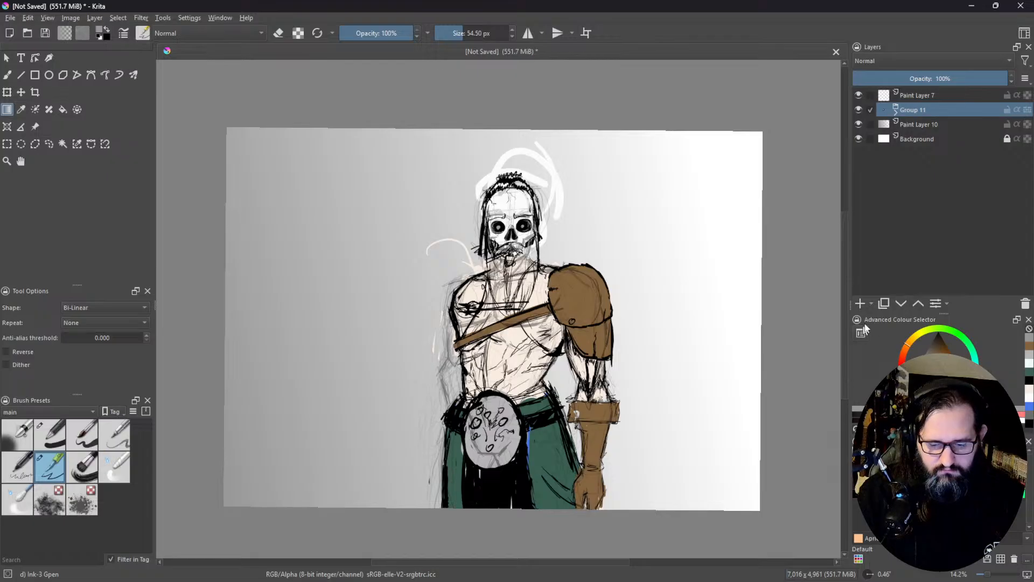
click(883, 304)
click(1028, 111)
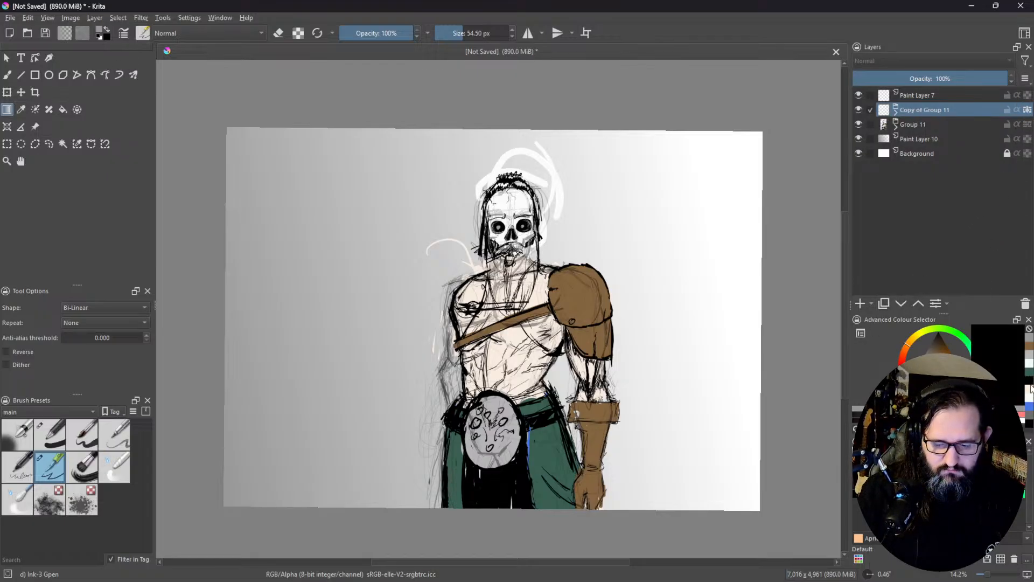
Step: Set the foreground colour to black and ready the Basic-1 freehand brush at a size of 619.33 px
click(1030, 383)
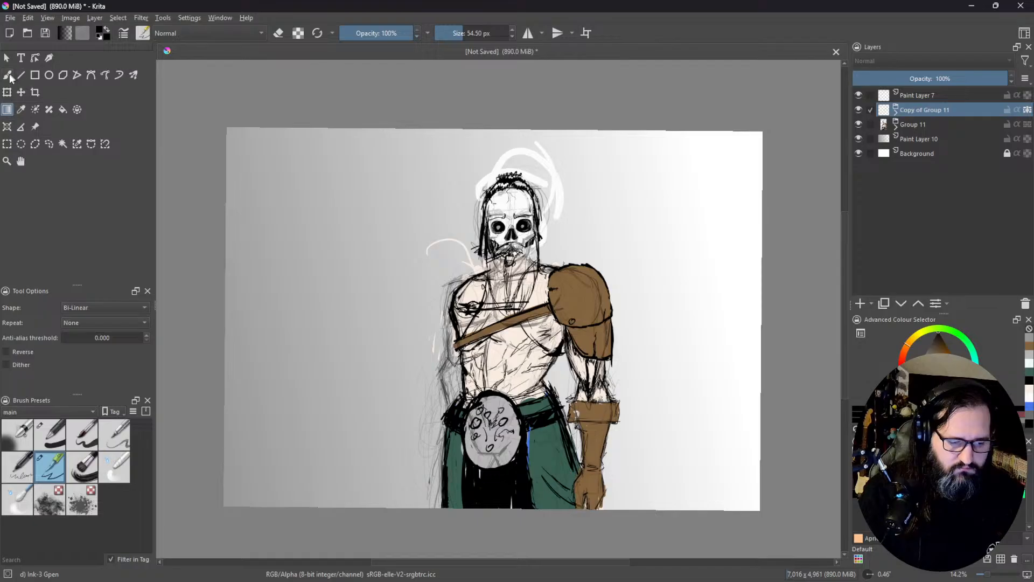
click(52, 432)
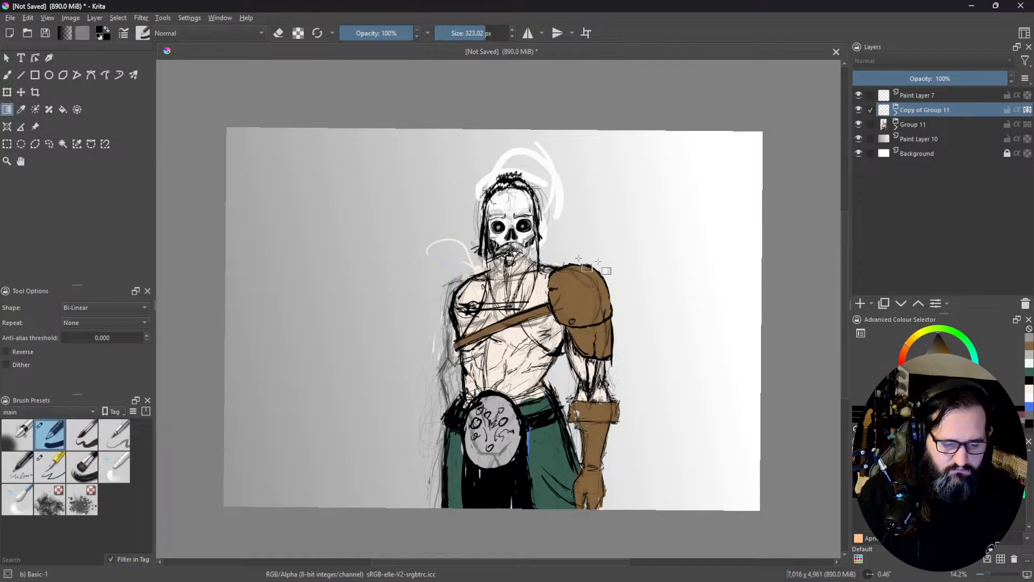
click(7, 75)
click(498, 33)
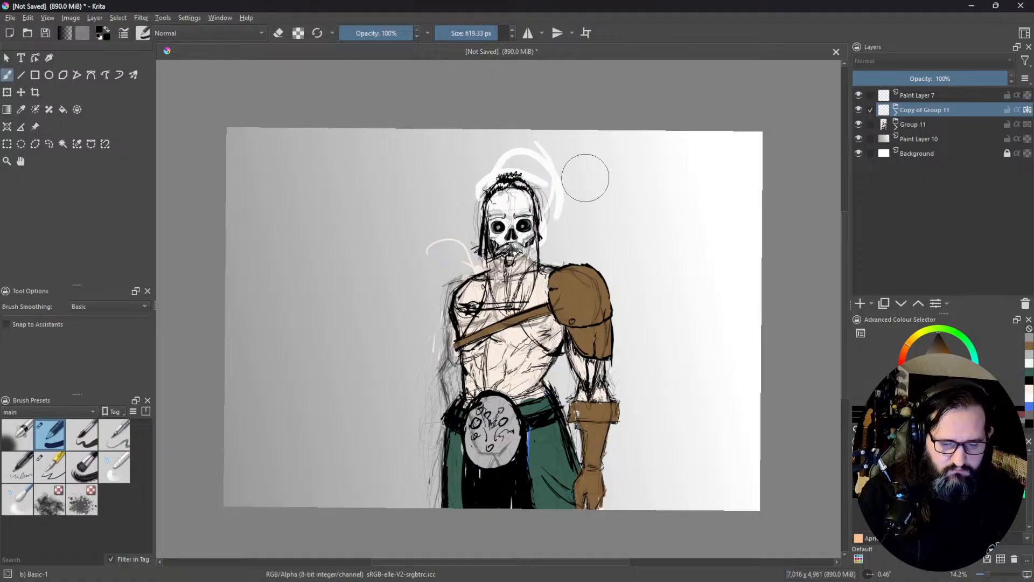
Step: Hide Paint Layer 7 and merge the duplicated group into a single layer, keeping both it and Group 11 visible
click(858, 96)
click(857, 110)
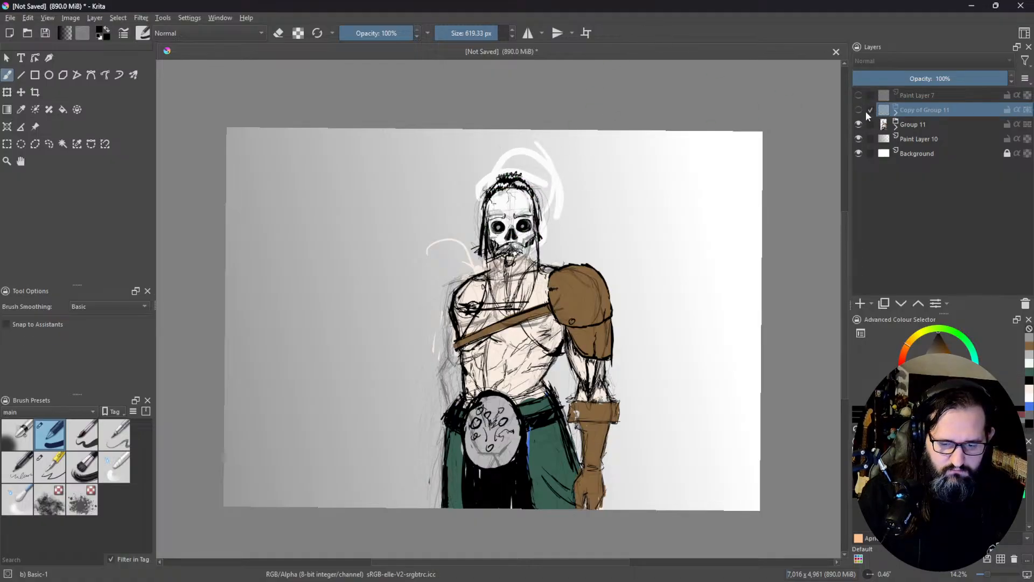
click(895, 113)
click(896, 113)
click(859, 124)
click(860, 110)
click(859, 109)
click(859, 125)
click(859, 110)
click(858, 124)
click(860, 110)
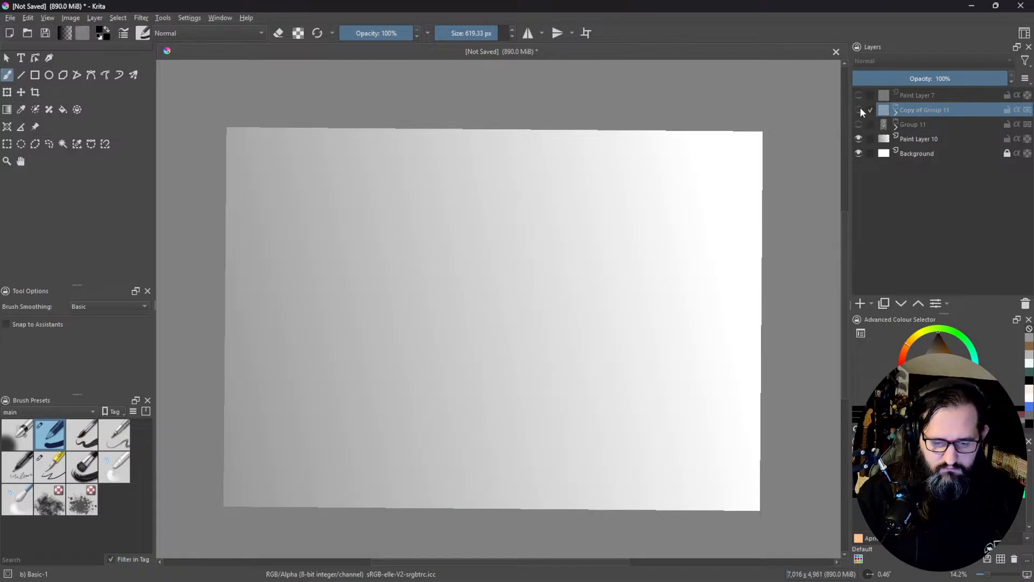
click(859, 110)
key(ctrl+e)
click(859, 124)
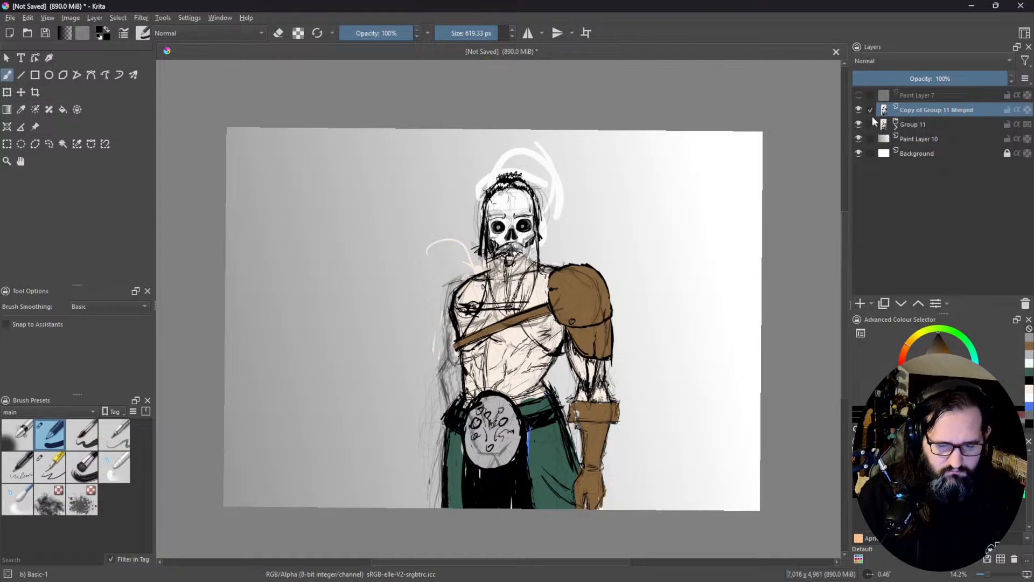
Step: Hide Group 11 and paint the merged figure copy solid black within its locked alpha
click(860, 109)
click(860, 110)
click(858, 124)
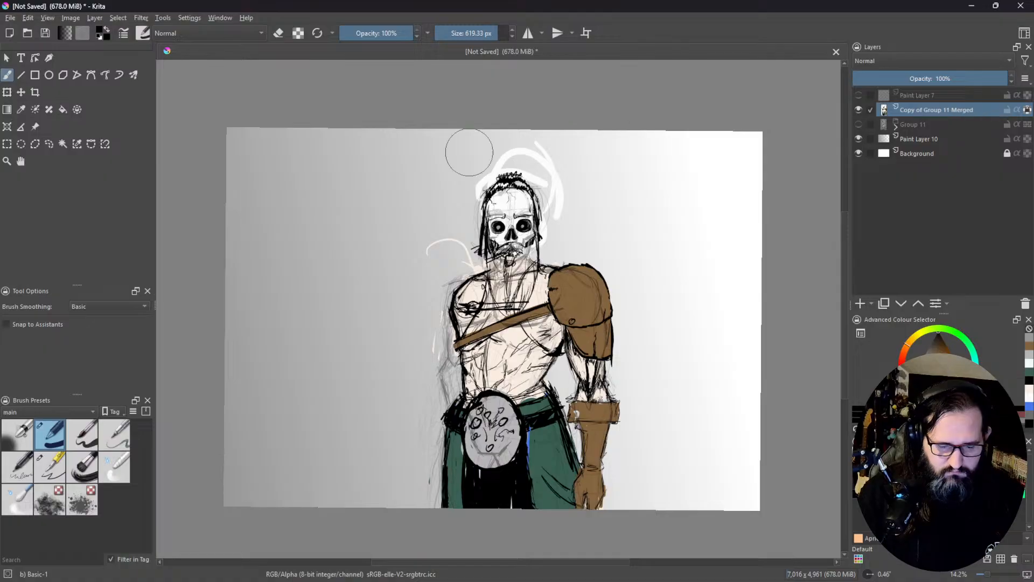
mouse_move(485, 174)
mouse_down()
mouse_move(393, 251)
mouse_move(428, 280)
mouse_move(517, 273)
mouse_move(514, 301)
mouse_move(560, 311)
mouse_move(575, 350)
mouse_move(628, 366)
mouse_move(601, 406)
mouse_move(650, 419)
mouse_move(658, 441)
mouse_up()
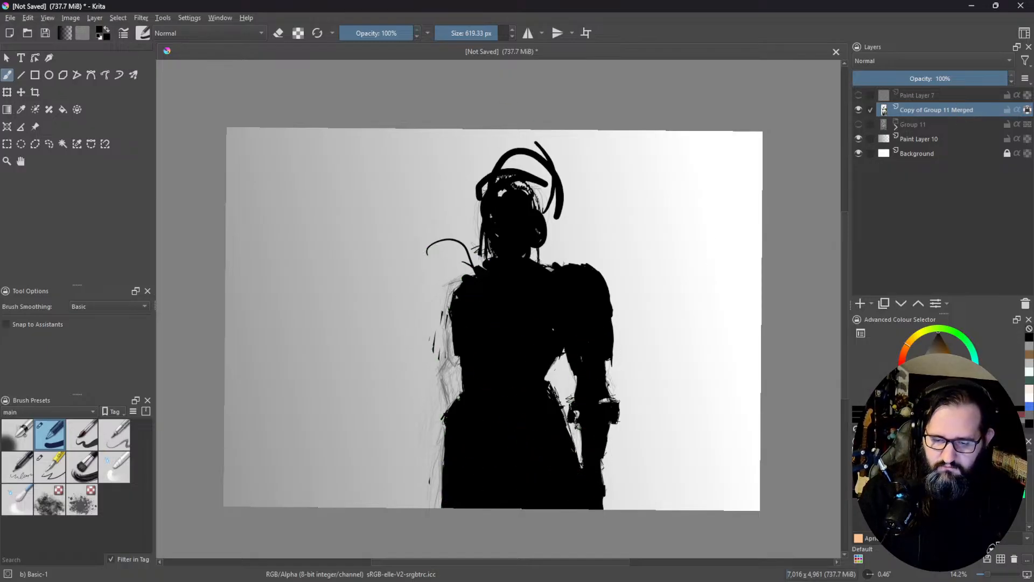
Step: Show Group 11 and move the black silhouette layer directly below it in the layer stack
click(858, 109)
click(859, 111)
click(860, 123)
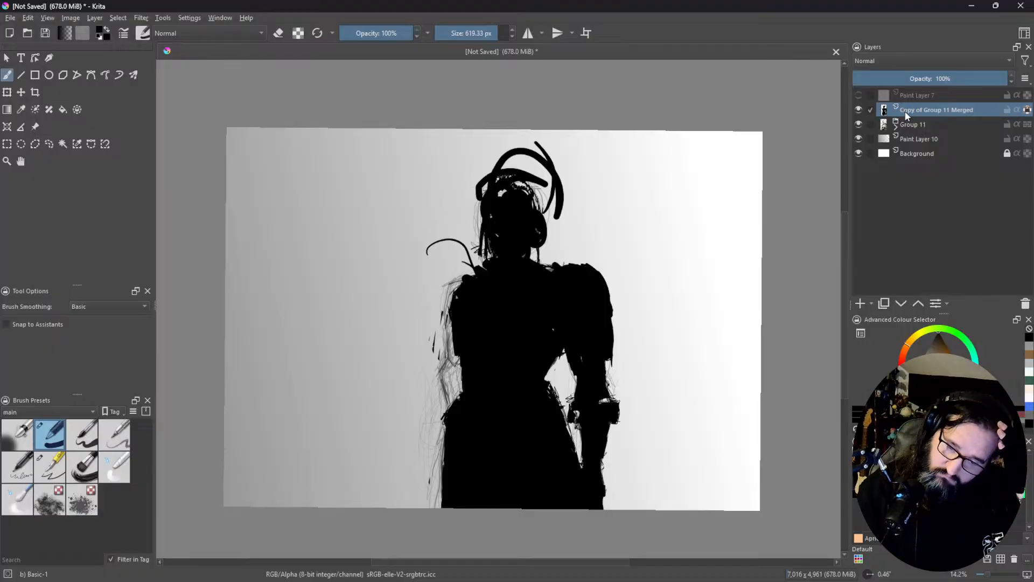
drag(910, 112, 969, 131)
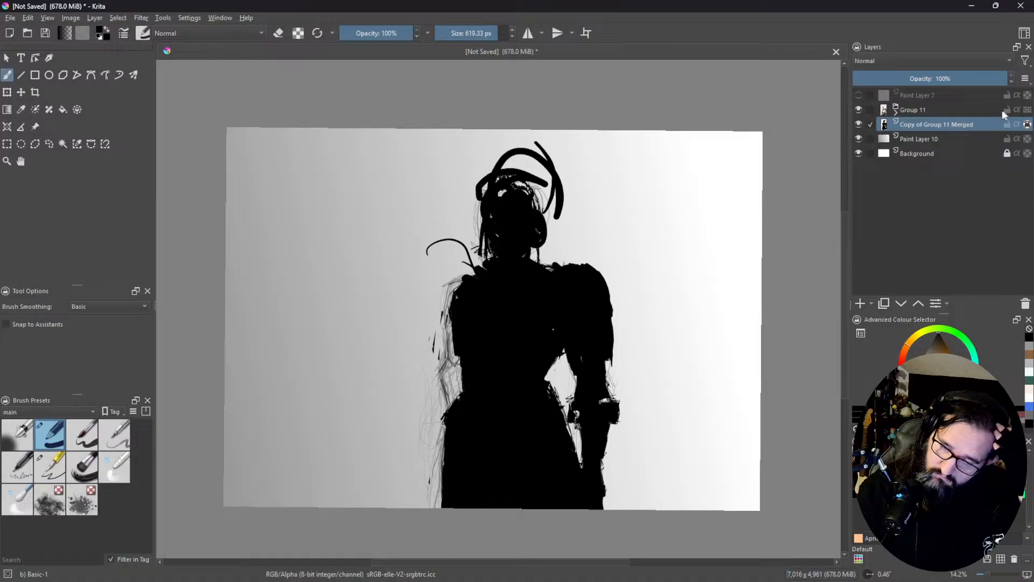
click(1027, 124)
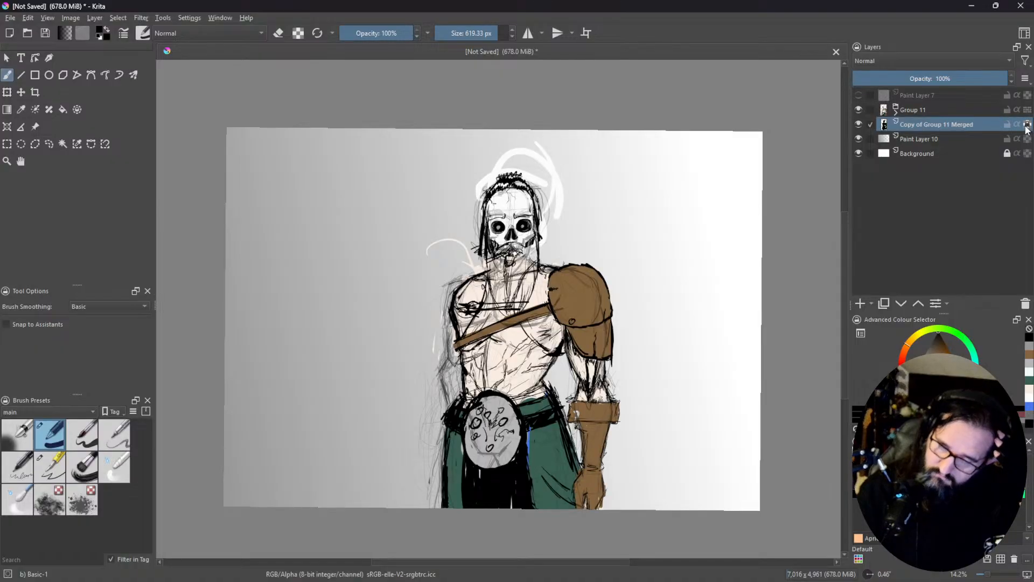
Step: Shift the black silhouette slightly to the left behind the figure as a shadow and set its layer opacity to 58%
click(7, 93)
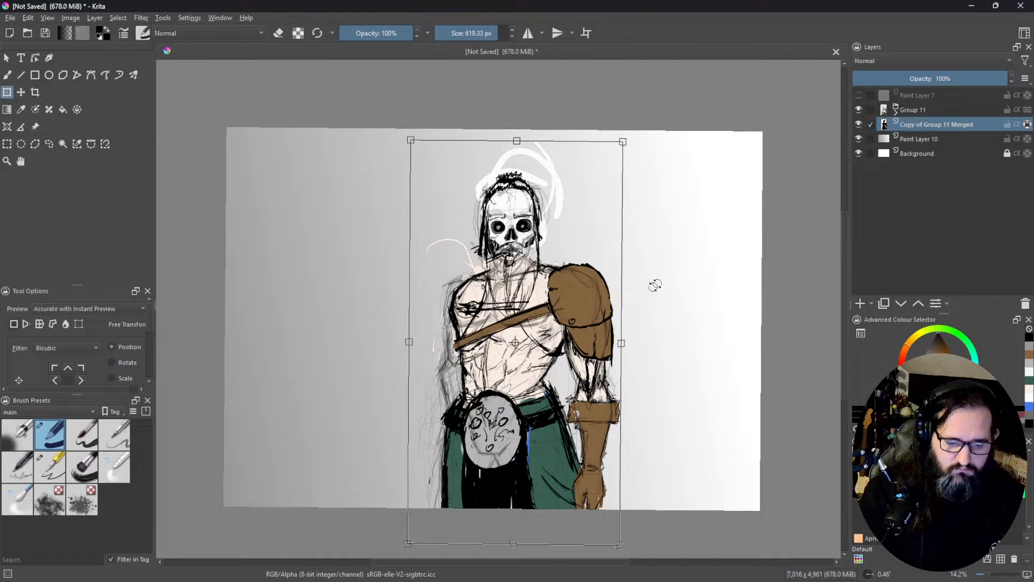
drag(600, 328, 582, 327)
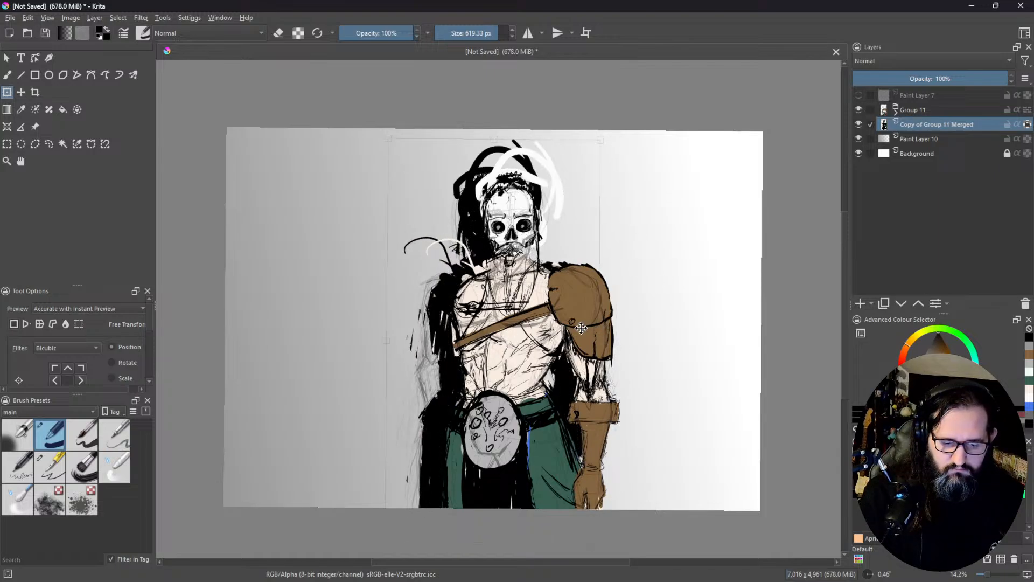
drag(953, 79, 942, 79)
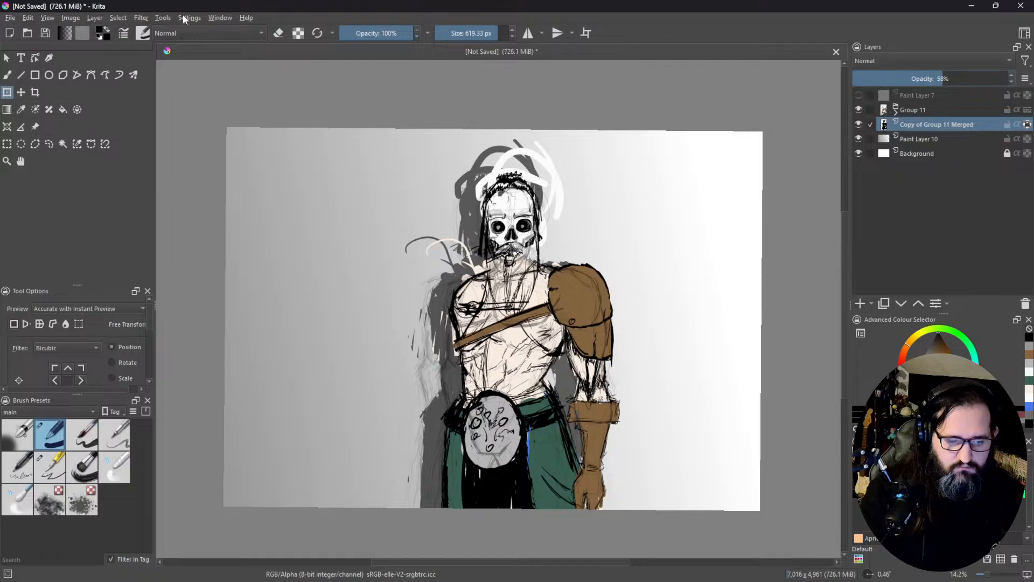
Step: Try to apply a Gaussian Blur with a 419.74 px horizontal and vertical radius to the shadow layer
click(141, 17)
mouse_move(159, 85)
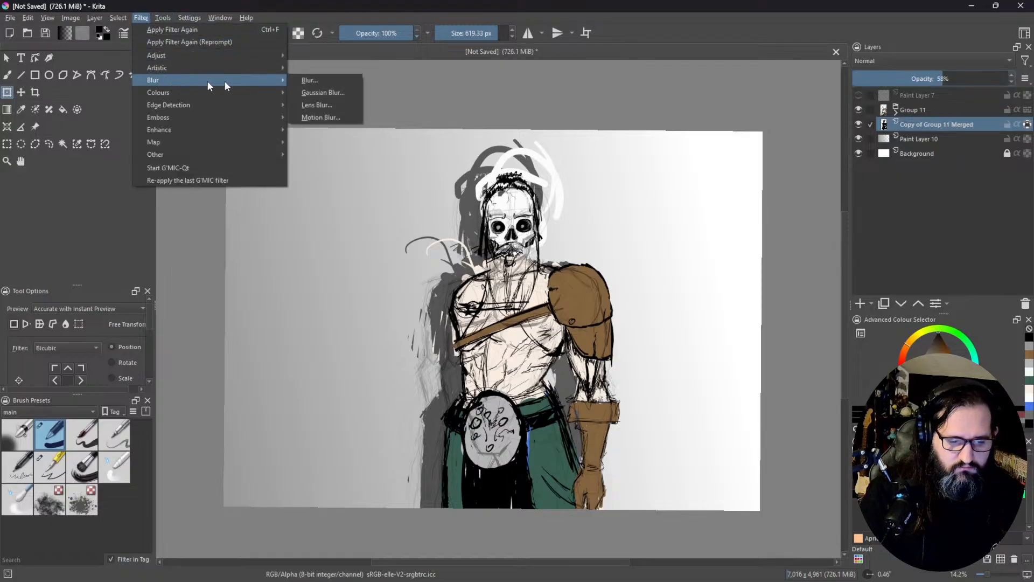
click(351, 93)
click(823, 196)
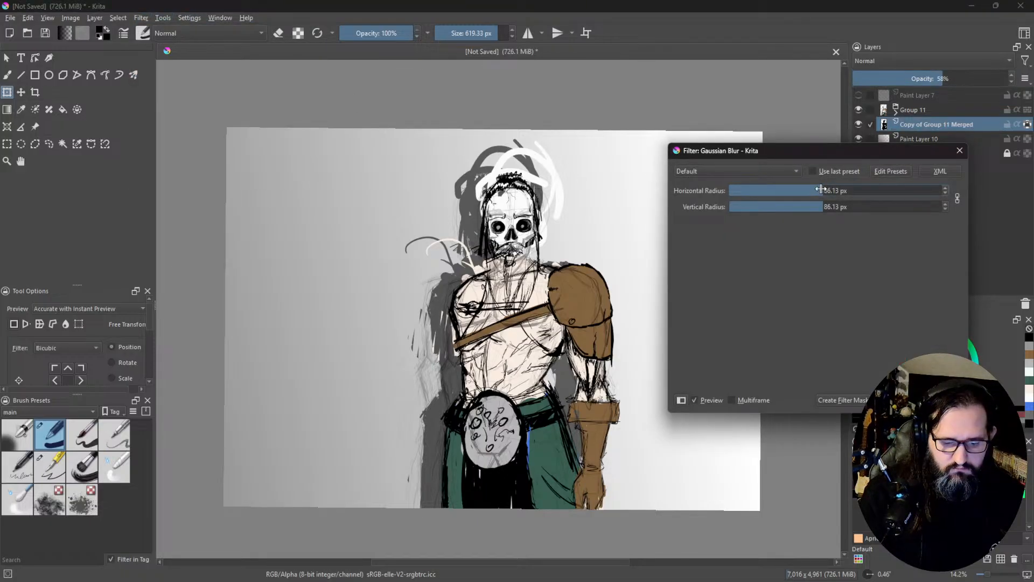
click(888, 191)
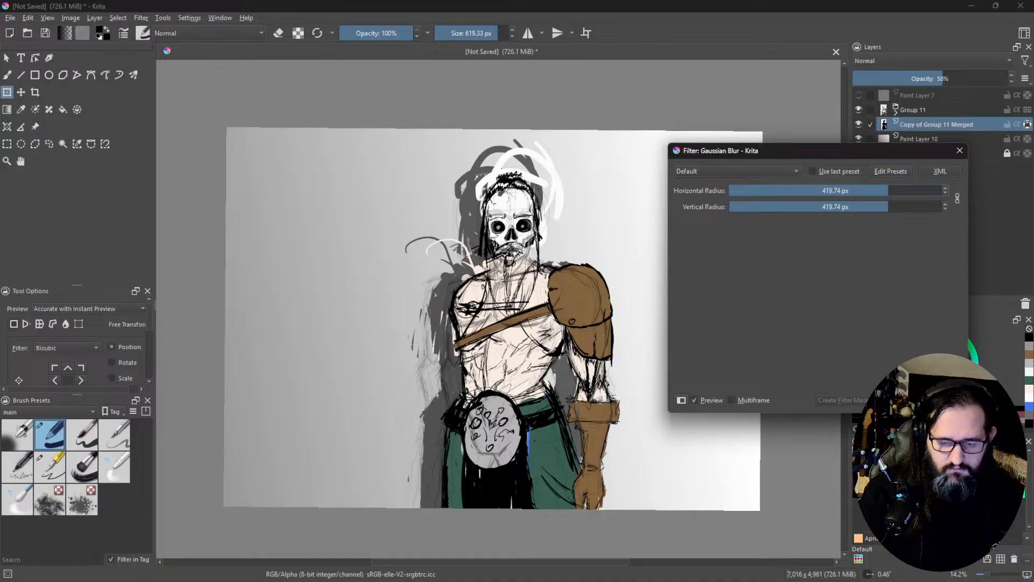
click(897, 400)
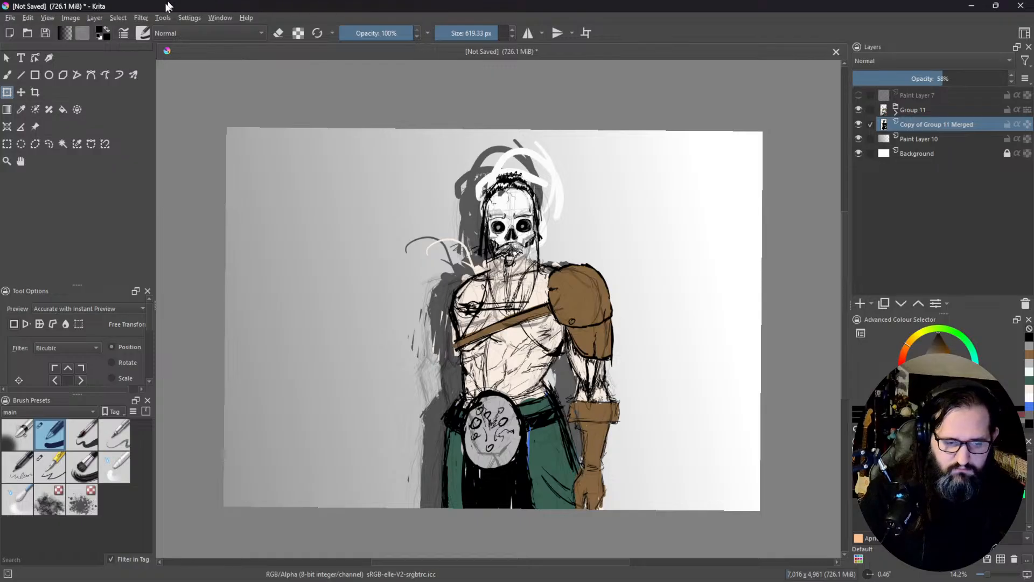
Step: Soften the shadow silhouette by applying the plain Blur filter with an increased radius
click(141, 18)
mouse_move(180, 82)
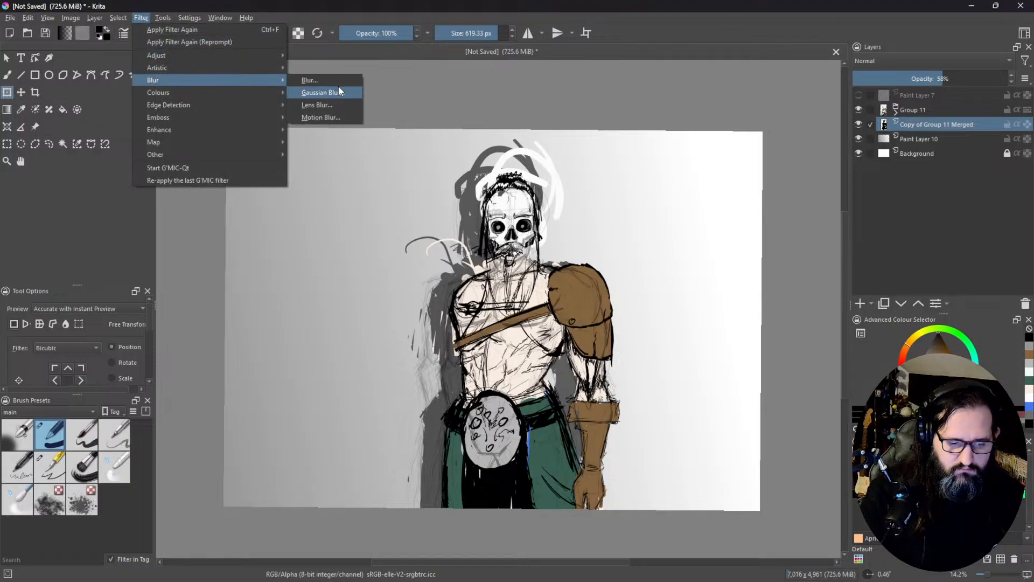
click(326, 80)
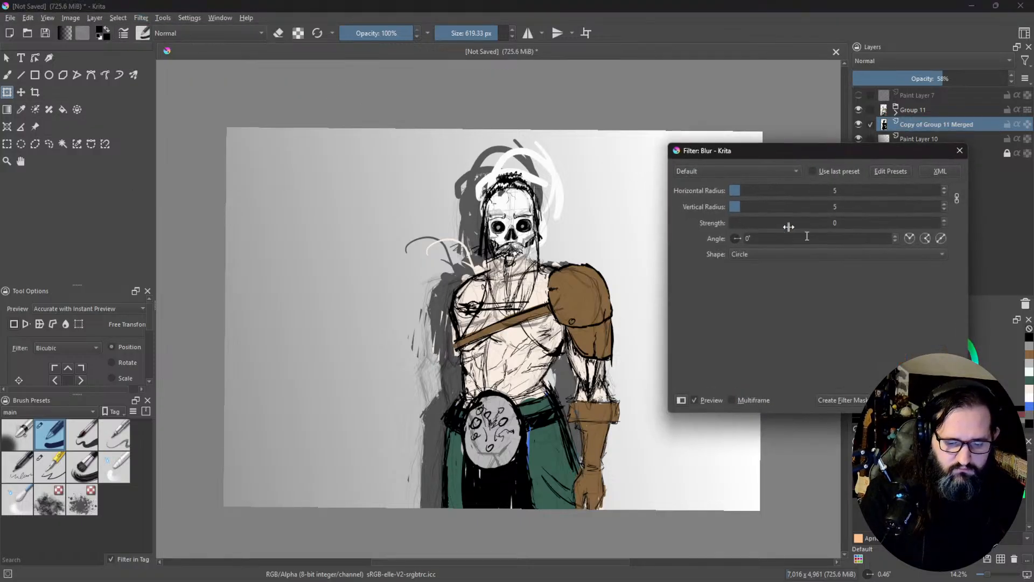
click(791, 191)
drag(791, 195, 809, 193)
click(896, 400)
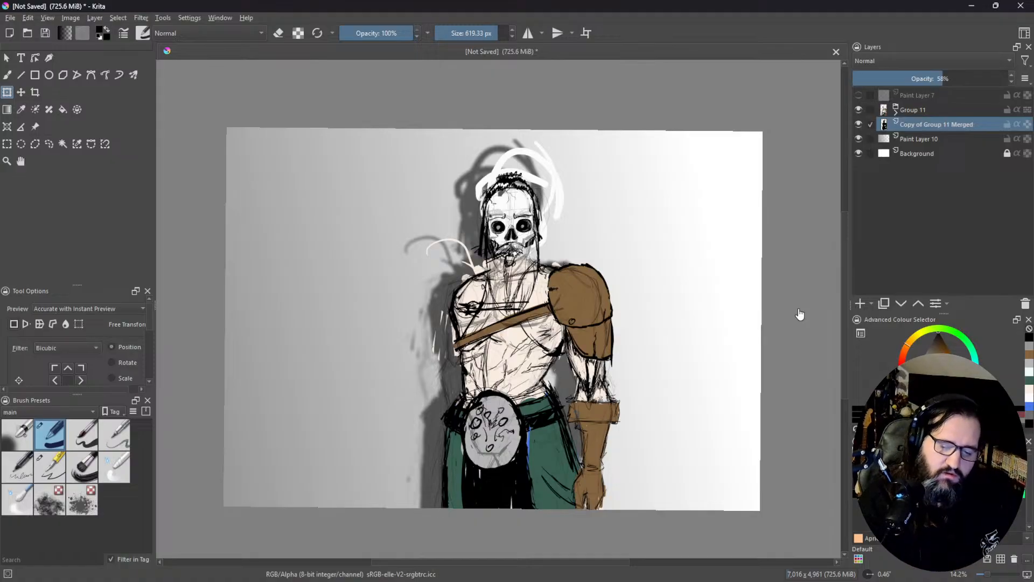
Step: Merge a duplicate of Group 11 into a single layer above it and lock the layer's alpha
click(935, 114)
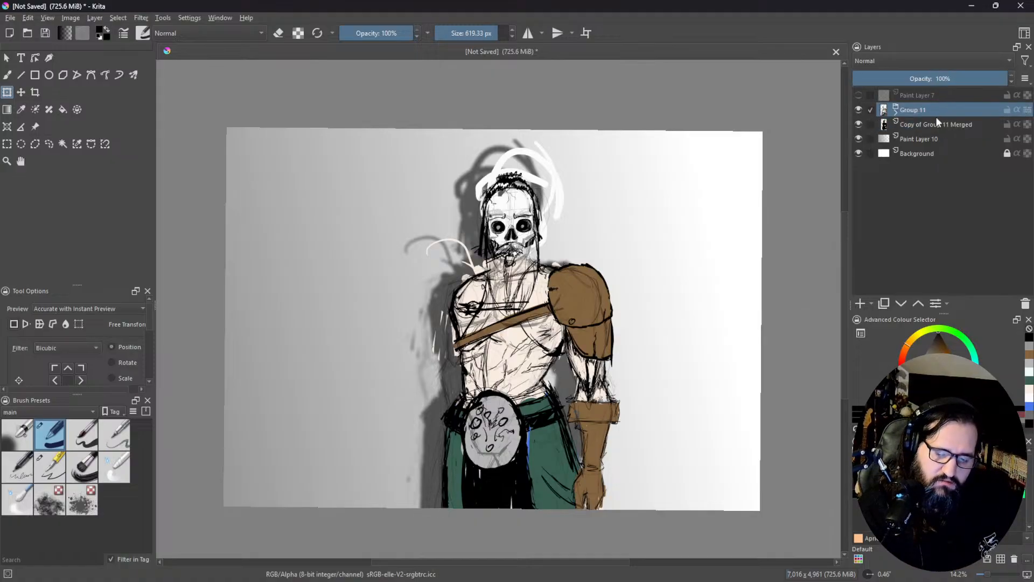
click(887, 305)
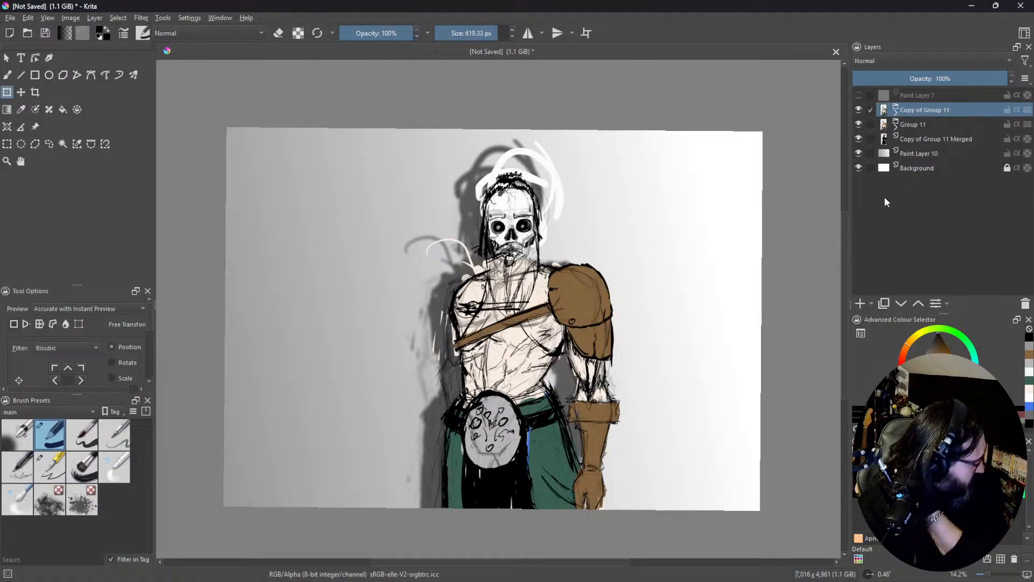
key(ctrl+e)
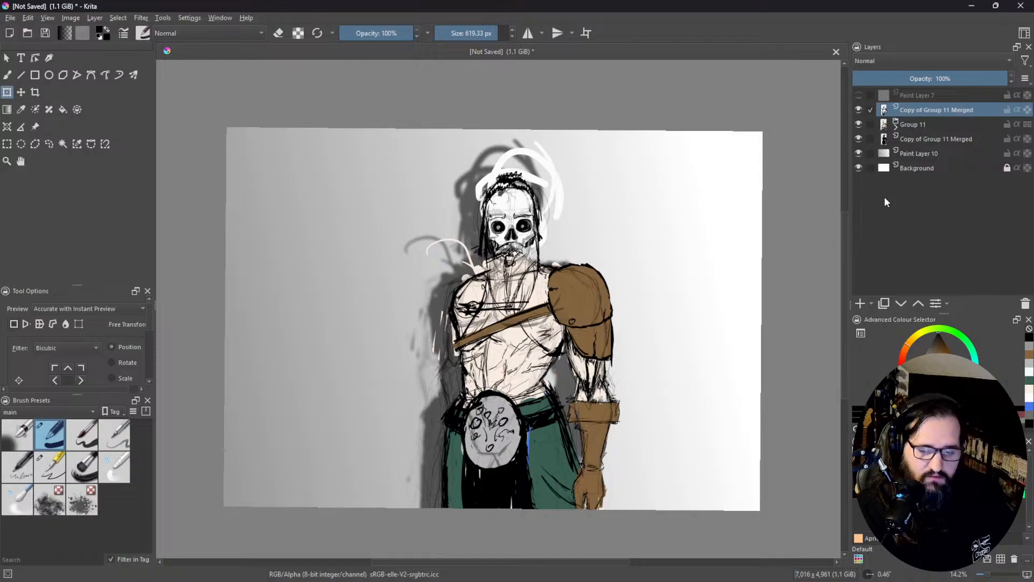
click(1026, 111)
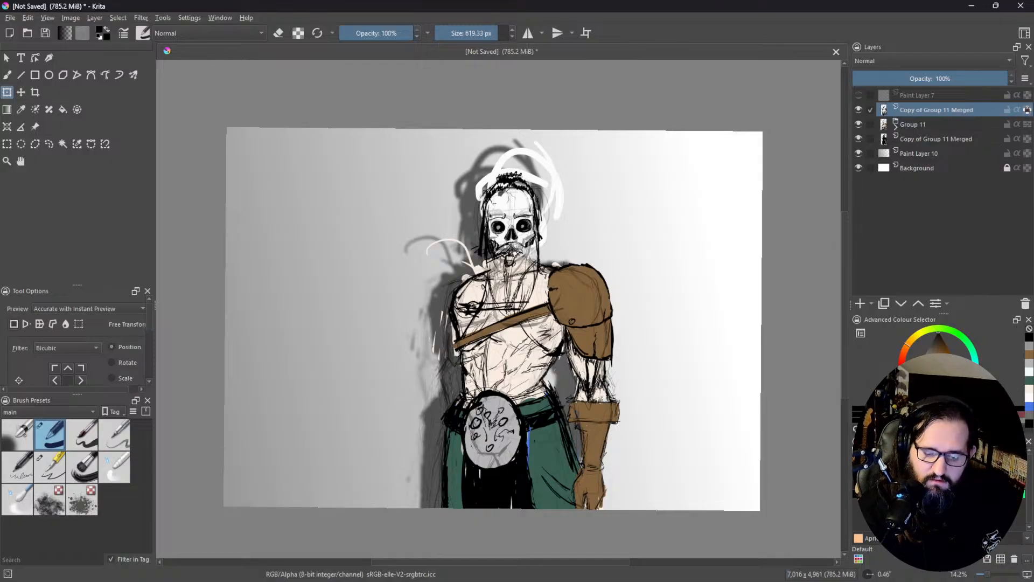
Step: Set the foreground colour to a deep purple and switch back to the freehand brush
click(967, 387)
drag(961, 374, 955, 363)
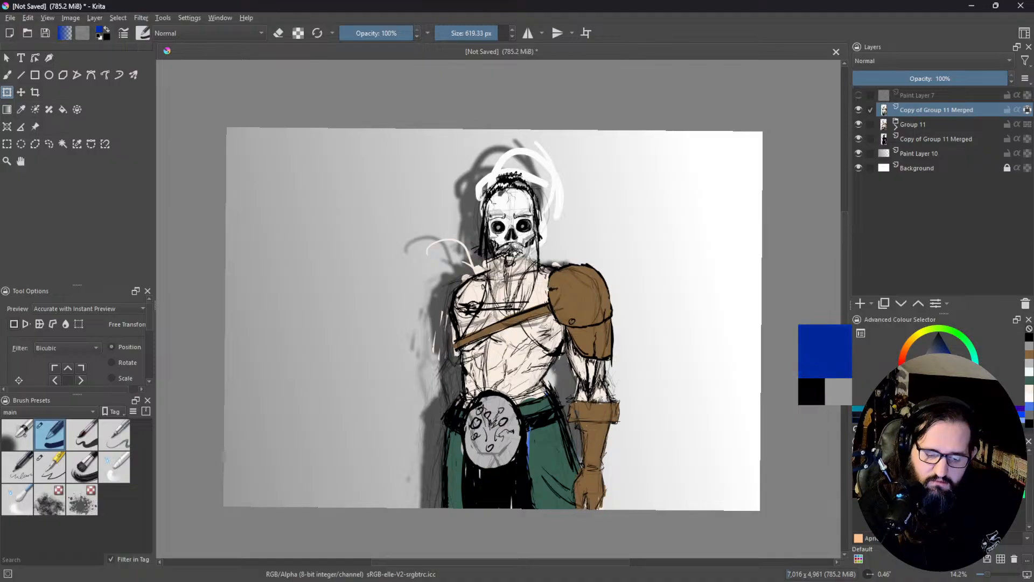
click(973, 351)
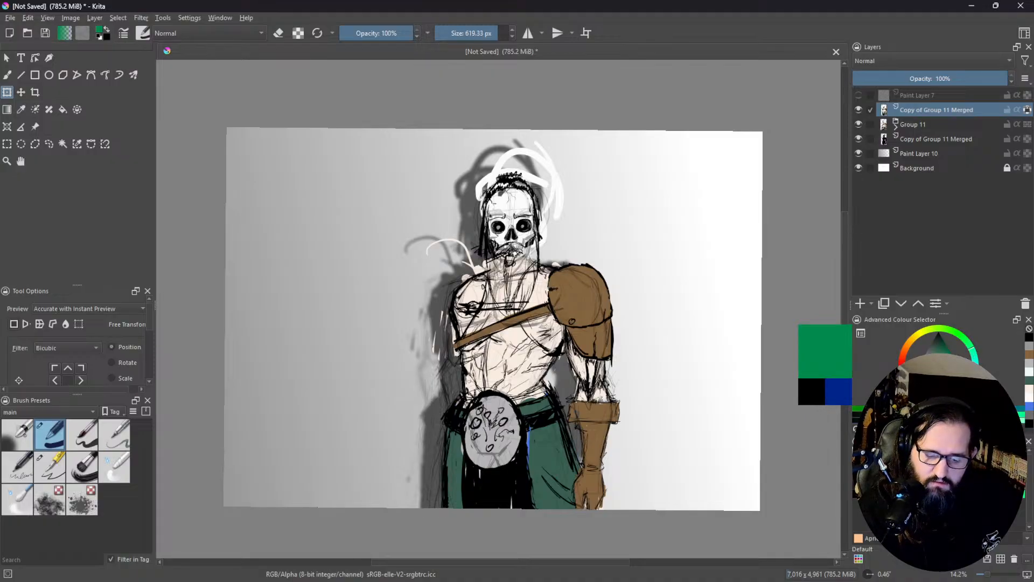
click(926, 398)
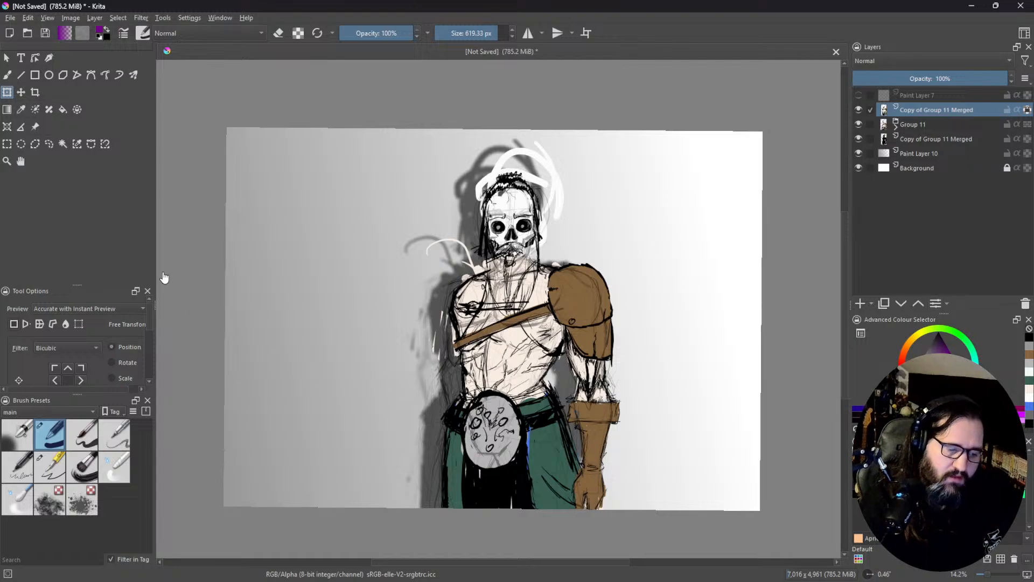
click(7, 75)
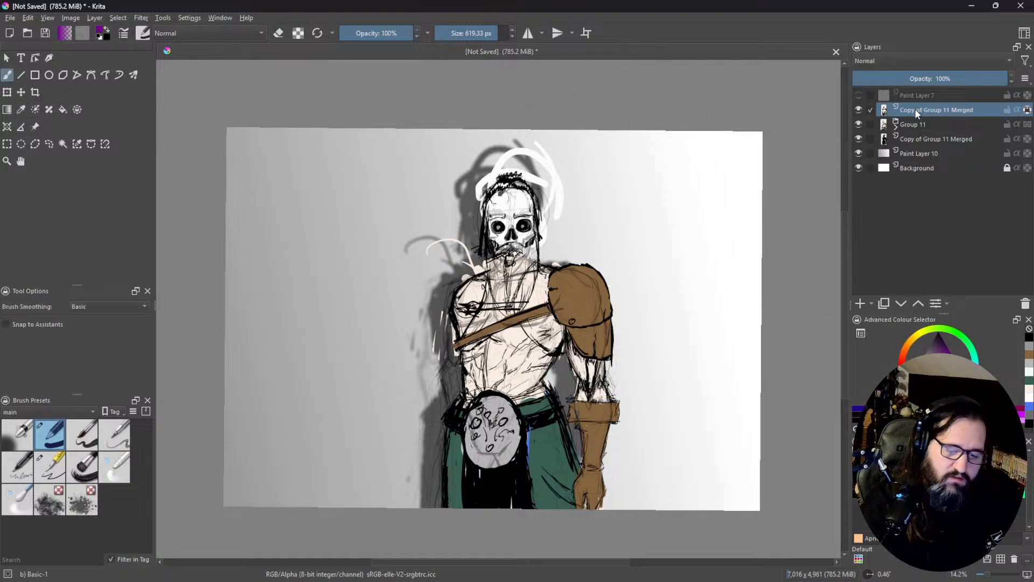
Step: Duplicate Paint Layer 7 and paint the figure on the alpha-locked merged copy above Group 11 solid purple
click(916, 95)
key(ctrl+j)
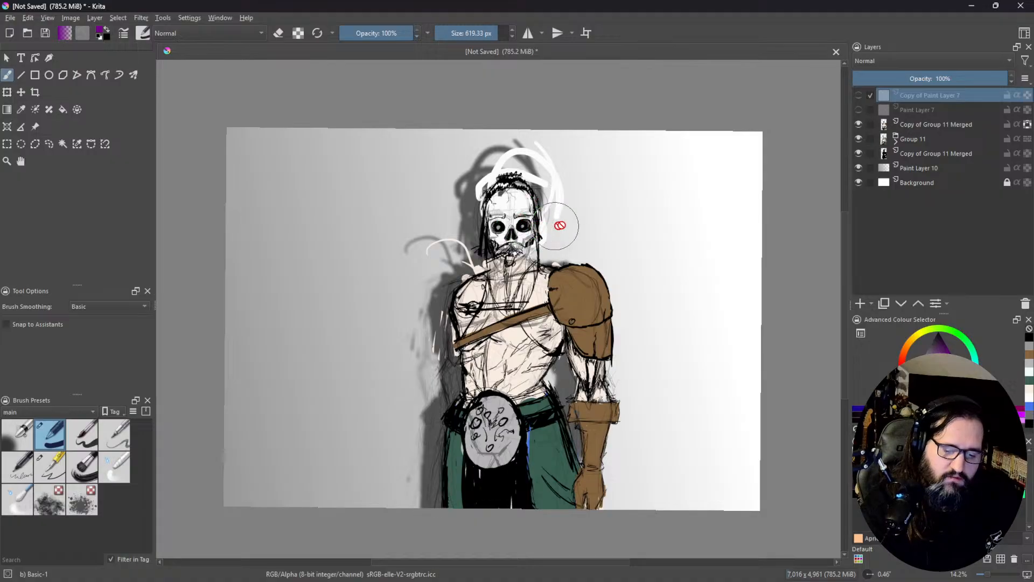
click(948, 125)
mouse_move(561, 197)
mouse_down()
mouse_move(479, 199)
mouse_move(414, 305)
mouse_move(459, 305)
mouse_move(545, 256)
mouse_move(598, 257)
mouse_move(488, 435)
mouse_move(484, 477)
mouse_move(568, 422)
mouse_move(596, 464)
mouse_move(616, 359)
mouse_move(557, 470)
mouse_up()
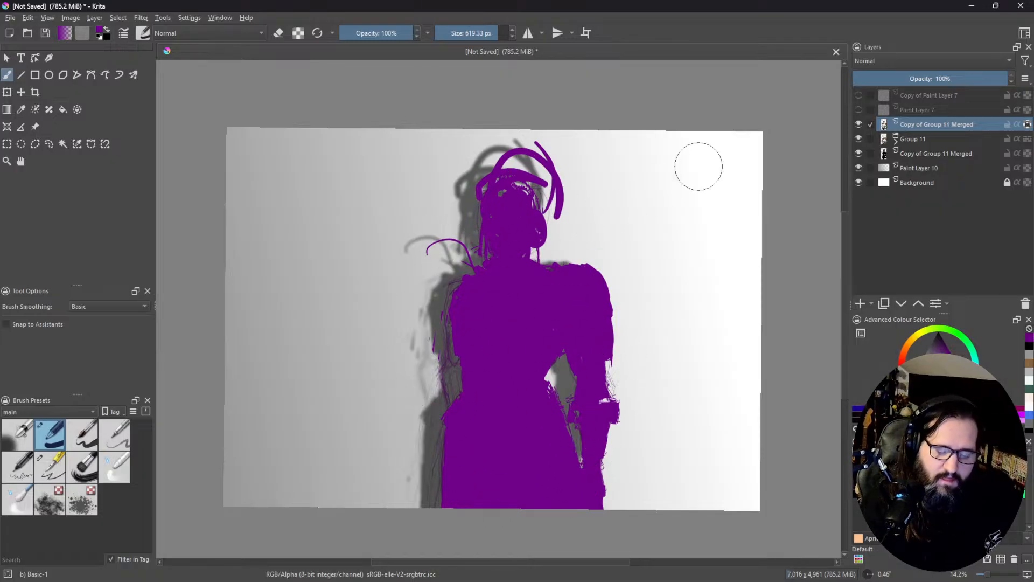
Step: Add a transparency mask to the solid purple merged copy above Group 11
right_click(946, 124)
mouse_move(904, 320)
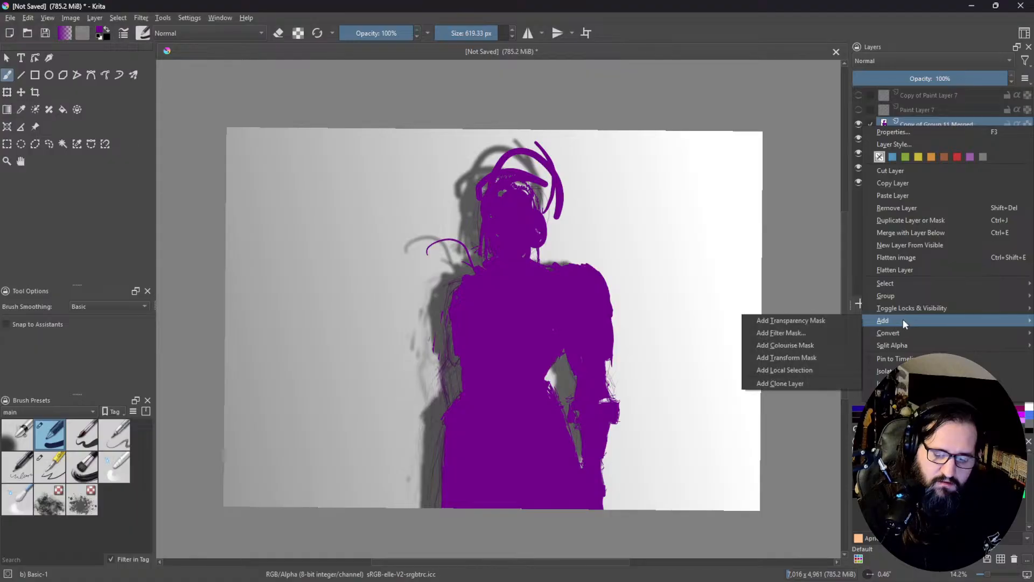
click(852, 324)
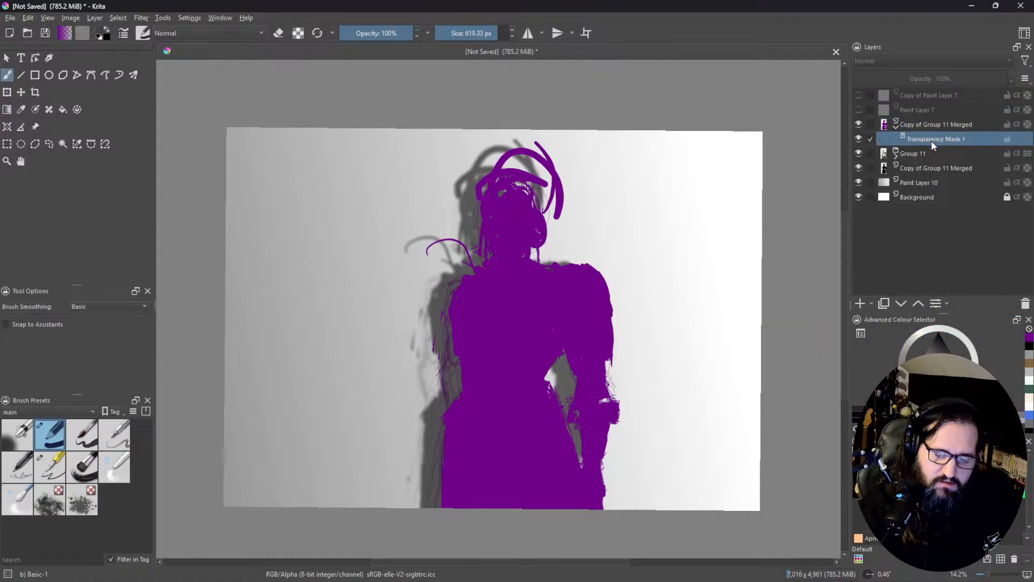
Step: Set the purple layer's blending mode to Multiply and lower its opacity to 64%
click(940, 125)
click(933, 60)
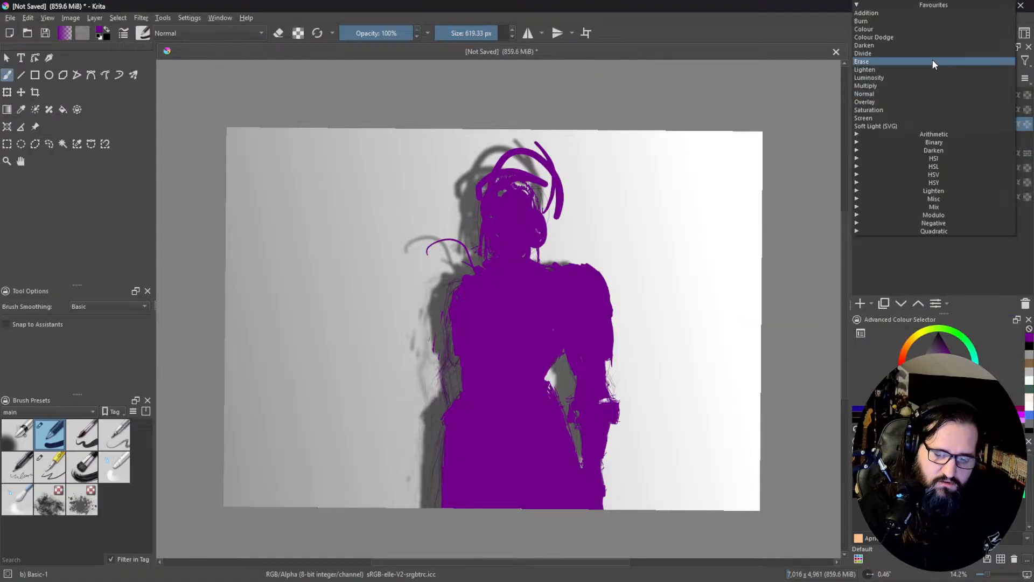
click(889, 86)
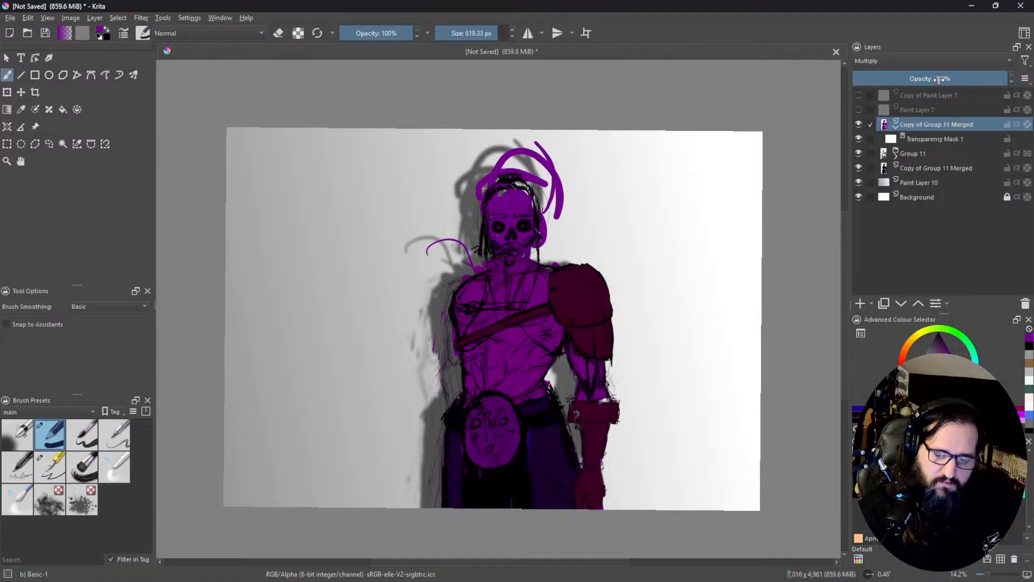
drag(941, 80, 952, 83)
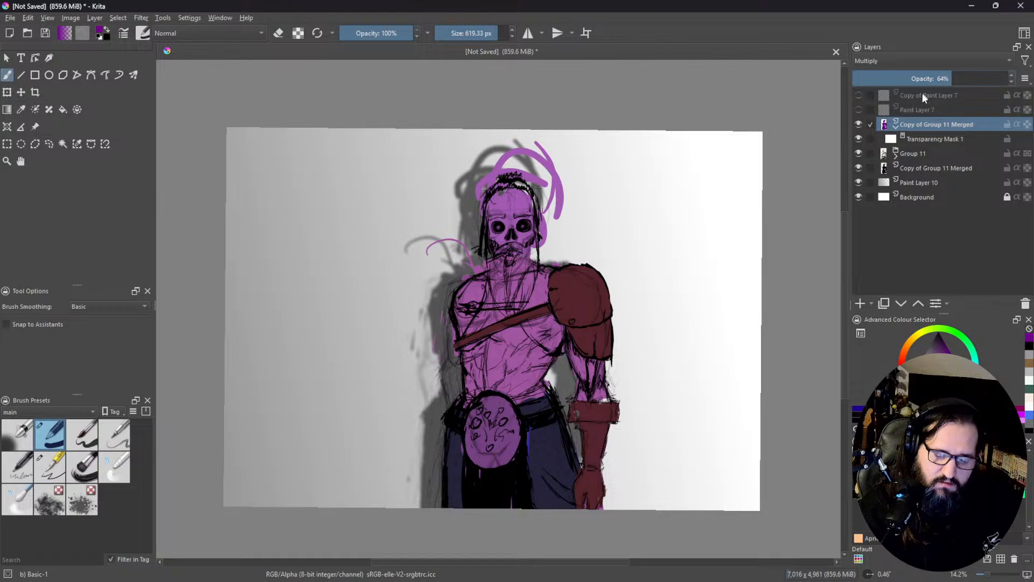
Step: Fill the purple layer's transparency mask with black to hide the overlay
click(919, 140)
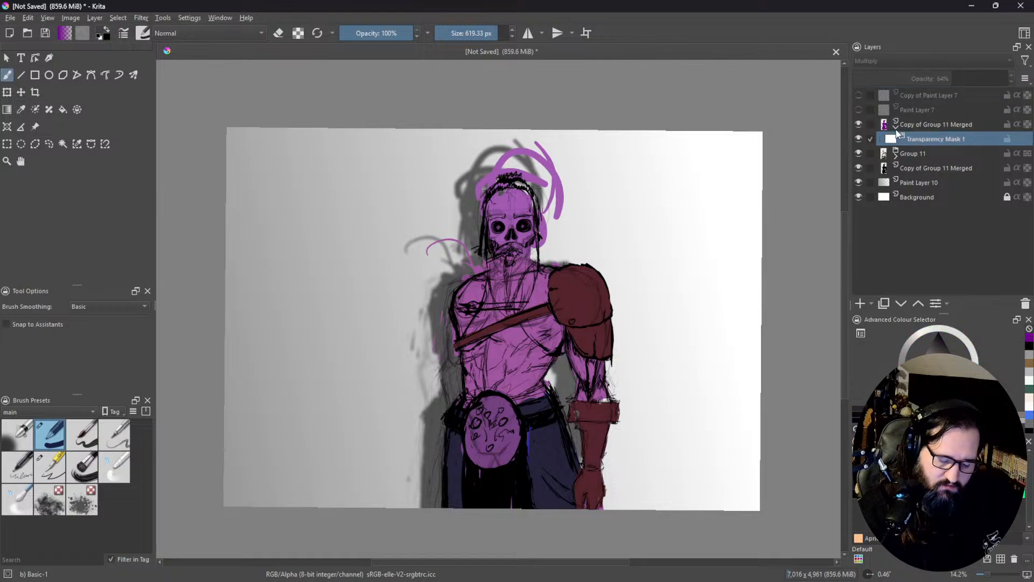
mouse_move(897, 132)
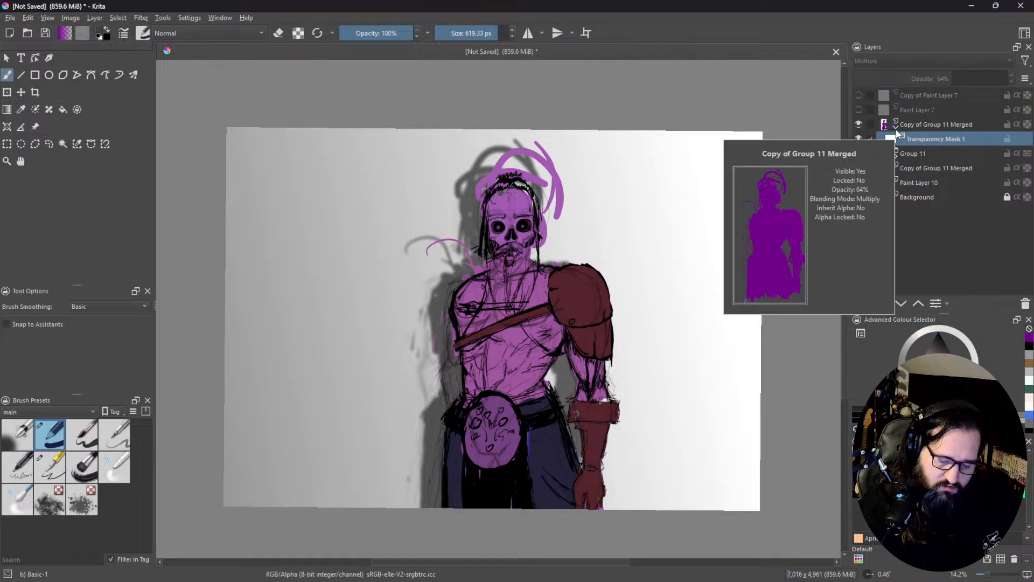
key(Delete)
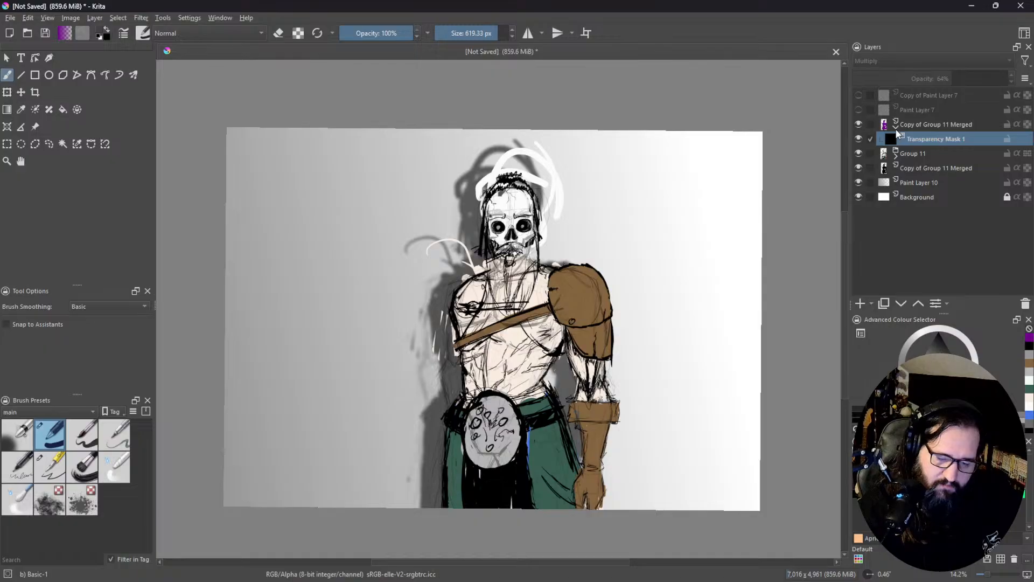
Step: With white and the Ink-3 Gpen brush, paint shadows into the mask on the armoured arm, outer trouser leg, torso sides and under the strap
drag(921, 373, 910, 382)
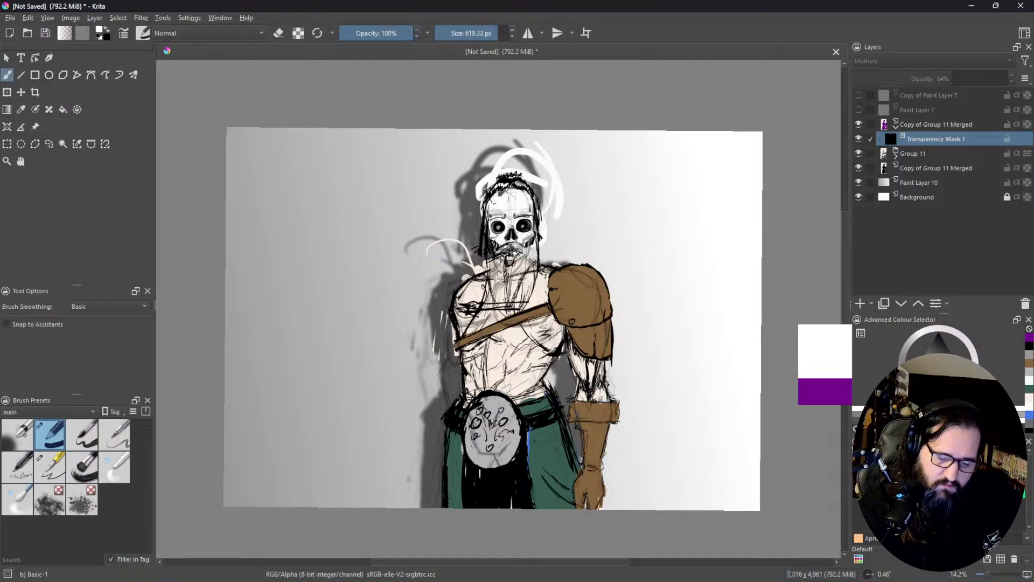
click(31, 441)
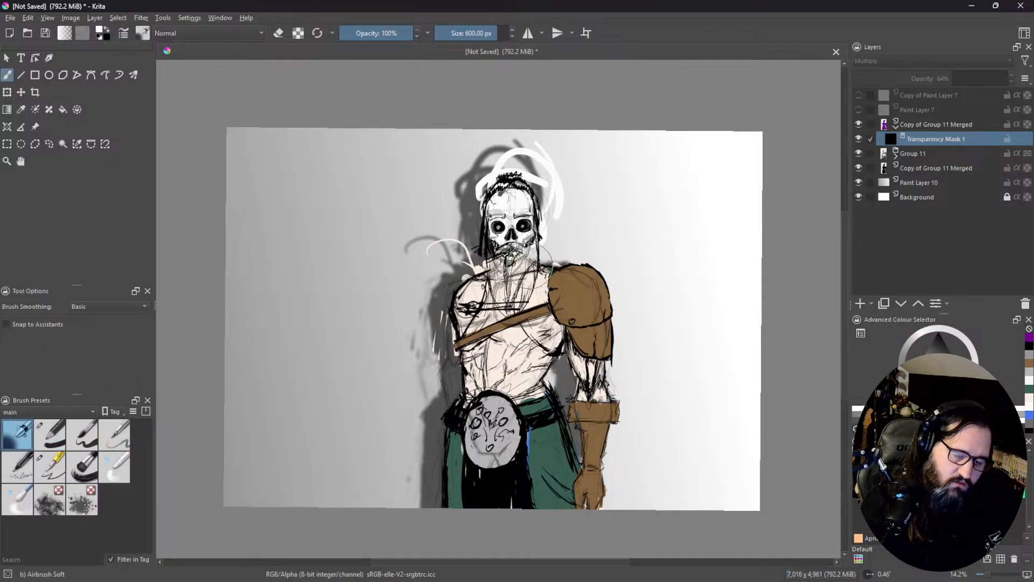
click(49, 434)
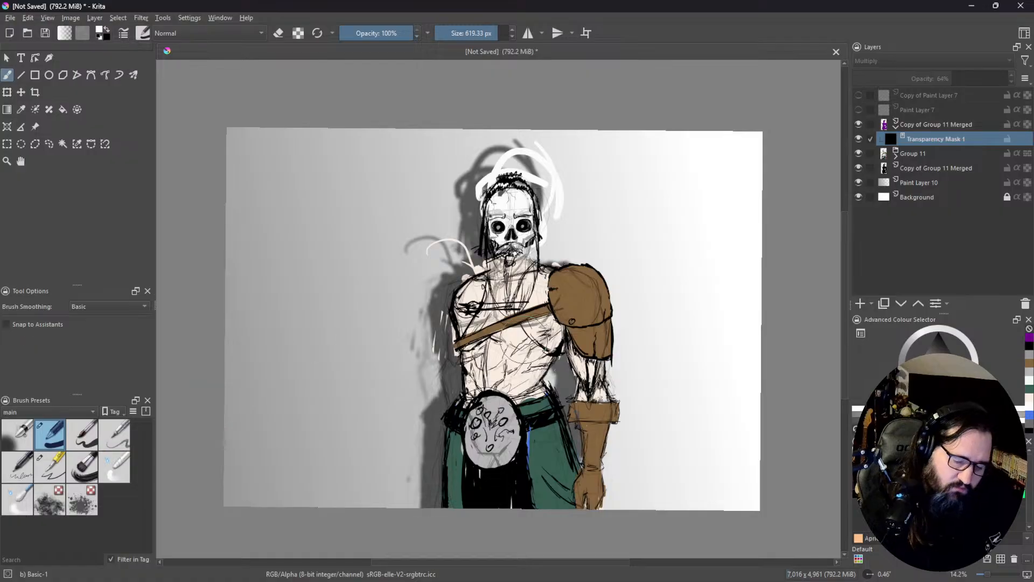
click(49, 467)
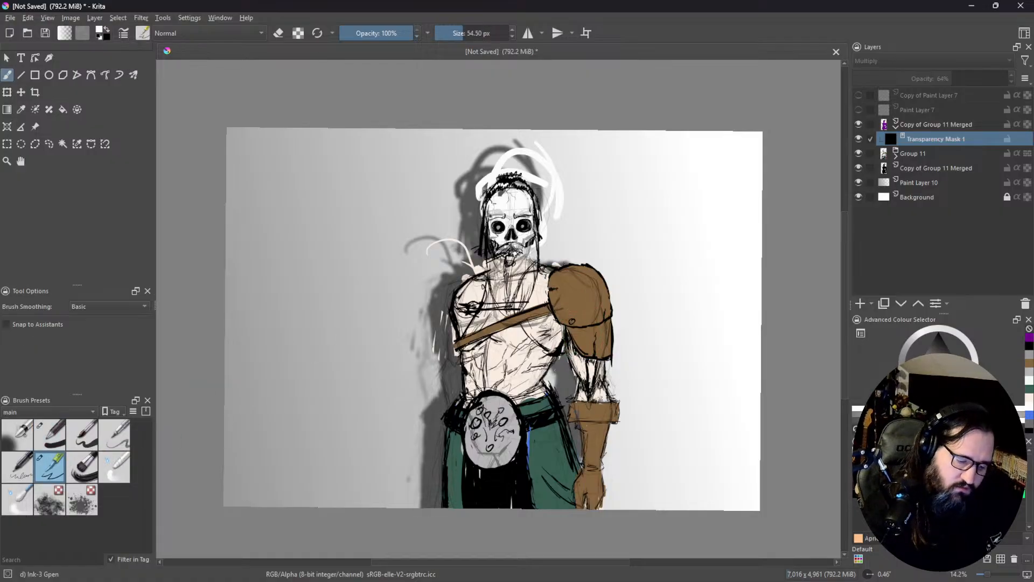
mouse_move(577, 335)
mouse_down()
mouse_move(607, 323)
mouse_move(588, 354)
mouse_move(575, 350)
mouse_move(595, 360)
mouse_move(581, 369)
mouse_move(576, 421)
mouse_move(587, 451)
mouse_move(587, 437)
mouse_move(576, 496)
mouse_move(591, 499)
mouse_up()
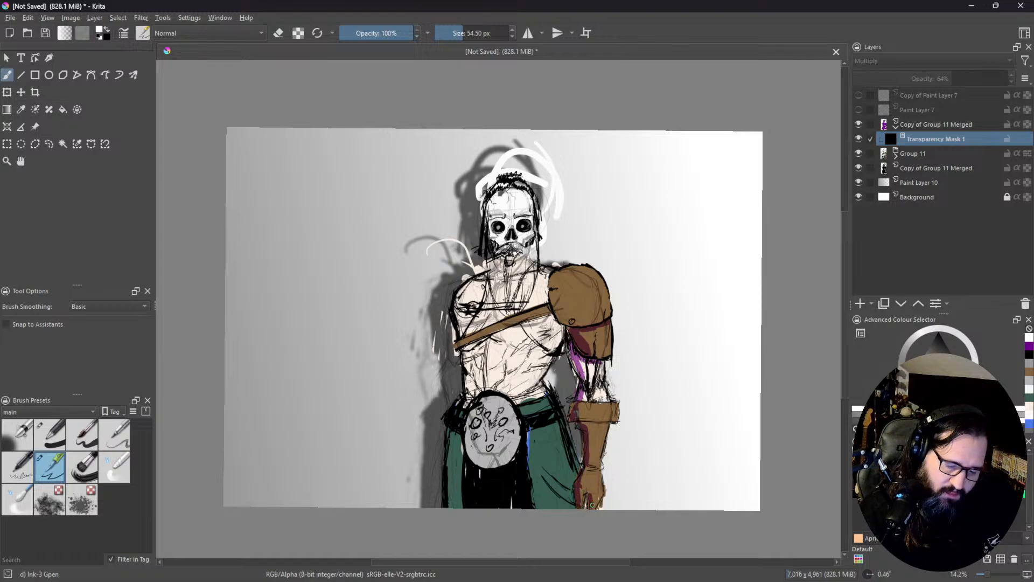
mouse_move(456, 442)
mouse_down()
mouse_move(451, 502)
mouse_move(453, 432)
mouse_move(449, 505)
mouse_up()
mouse_move(464, 376)
mouse_down()
mouse_move(468, 404)
mouse_move(466, 380)
mouse_up()
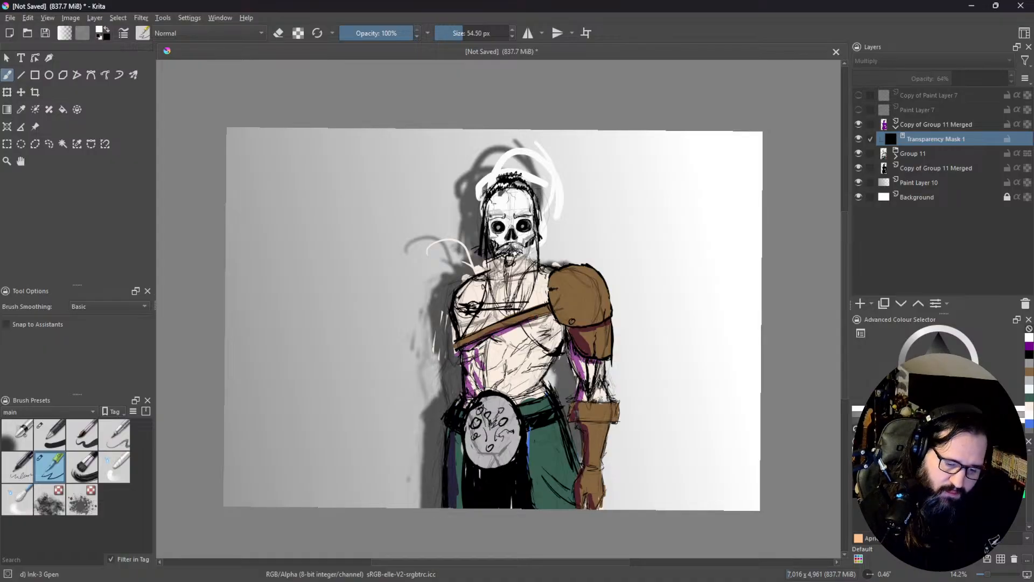
drag(547, 316, 485, 338)
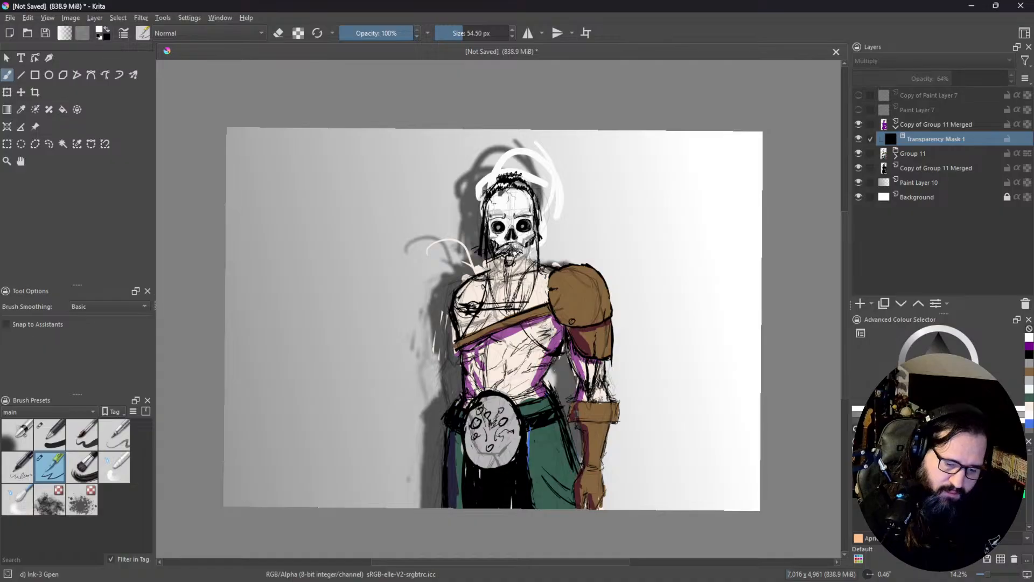
Step: Paint more mask shadows on the shoulder, chest, skull, beard, abdomen, belt disc and trousers
mouse_move(468, 284)
mouse_down()
mouse_move(456, 312)
mouse_move(463, 333)
mouse_move(460, 301)
mouse_move(506, 264)
mouse_move(492, 287)
mouse_move(512, 319)
mouse_up()
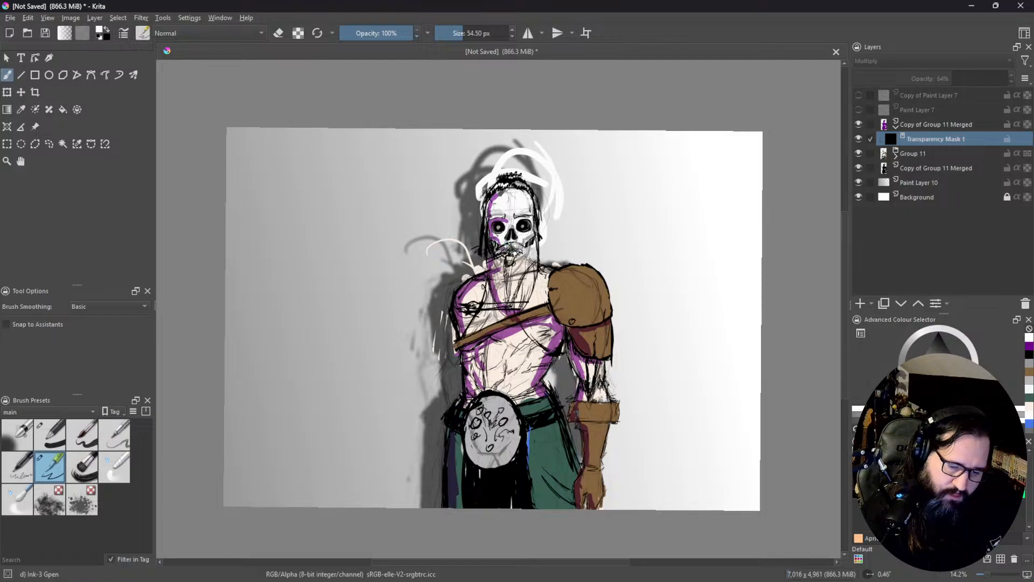
drag(508, 229, 506, 236)
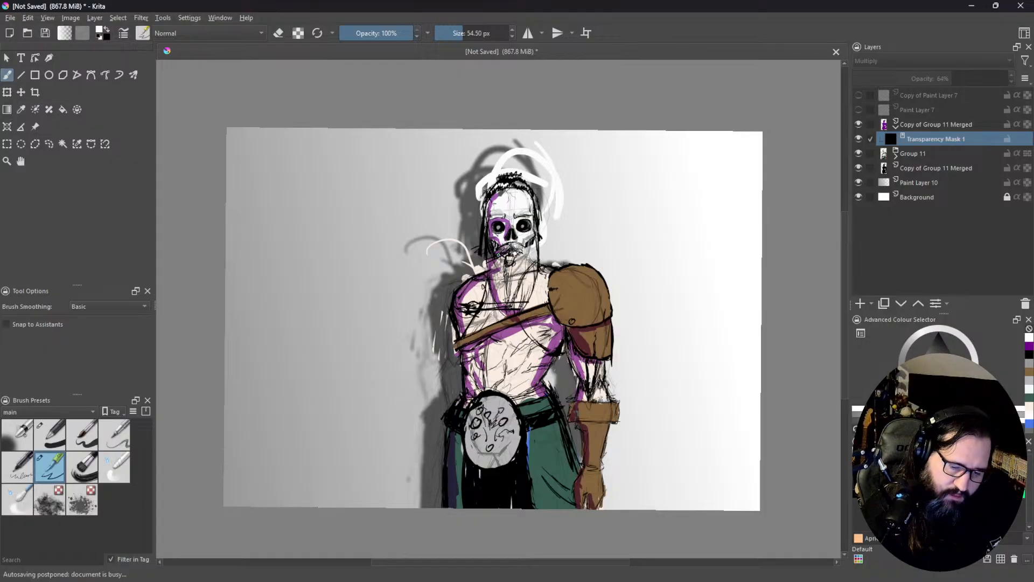
mouse_move(496, 271)
mouse_down()
mouse_move(510, 303)
mouse_move(509, 264)
mouse_move(517, 314)
mouse_move(513, 302)
mouse_move(524, 306)
mouse_up()
drag(531, 275, 529, 301)
drag(537, 263, 534, 286)
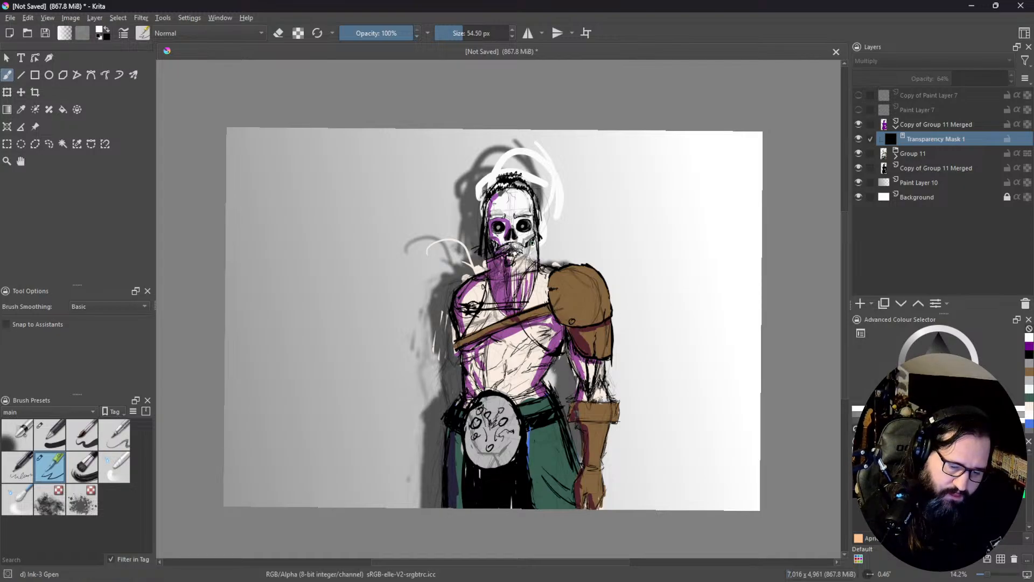
drag(534, 247, 530, 262)
drag(528, 248, 517, 272)
drag(516, 262, 515, 284)
drag(519, 218, 532, 217)
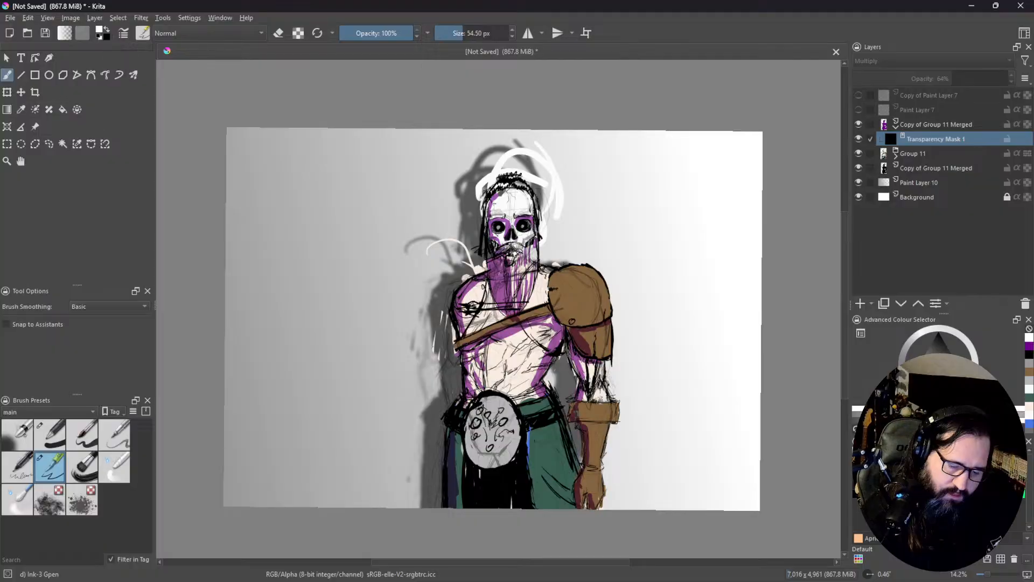
mouse_move(483, 404)
mouse_down()
mouse_move(471, 427)
mouse_move(476, 404)
mouse_move(476, 461)
mouse_move(509, 458)
mouse_move(487, 431)
mouse_move(488, 400)
mouse_move(483, 446)
mouse_move(455, 463)
mouse_move(457, 437)
mouse_move(458, 501)
mouse_move(463, 472)
mouse_up()
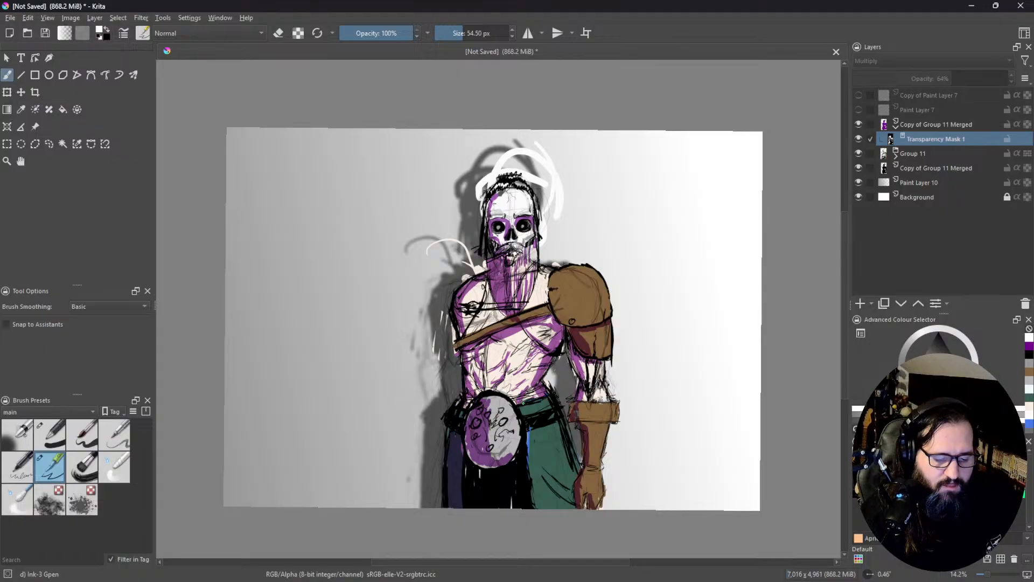
mouse_move(544, 428)
mouse_down()
mouse_move(566, 424)
mouse_move(532, 436)
mouse_move(532, 488)
mouse_up()
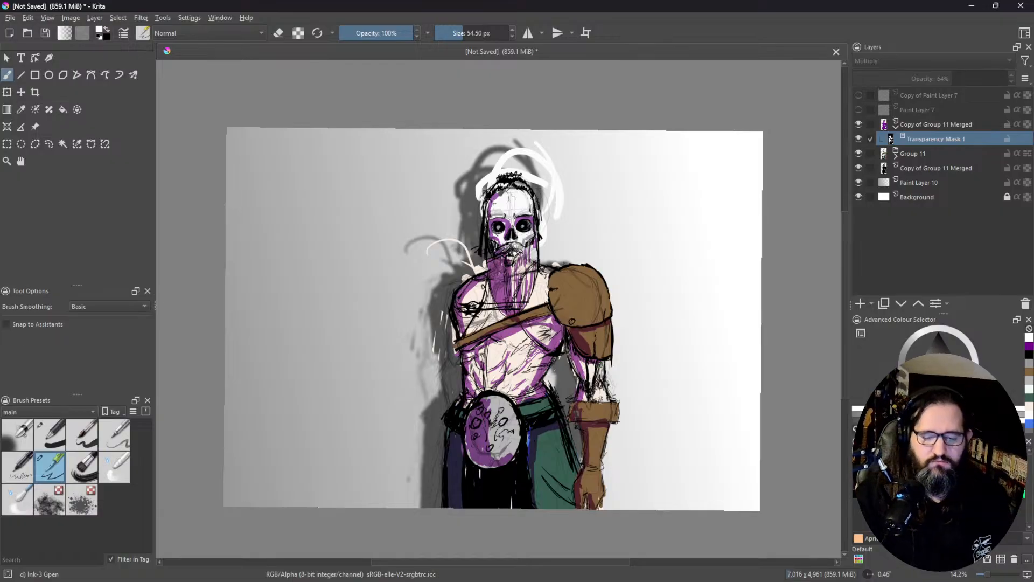
Step: Duplicate the purple Multiply layer with its mask and set the copy's blending mode to Lighten
click(861, 304)
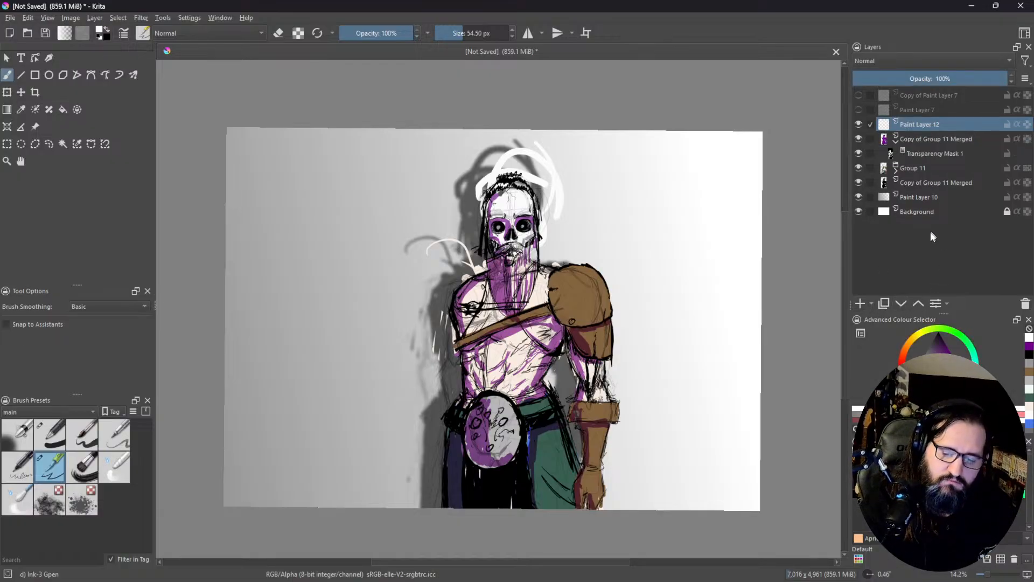
click(1025, 303)
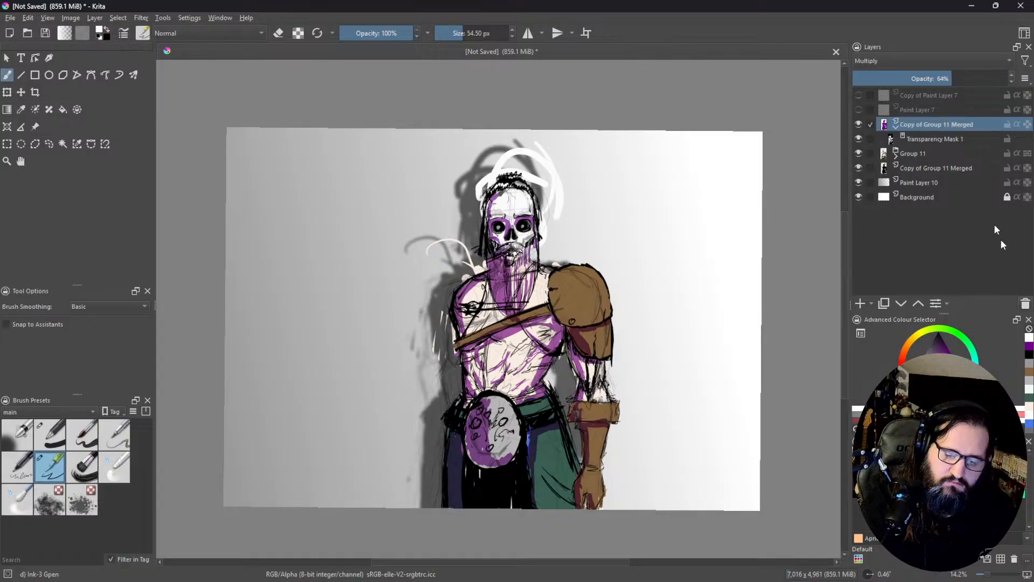
click(884, 304)
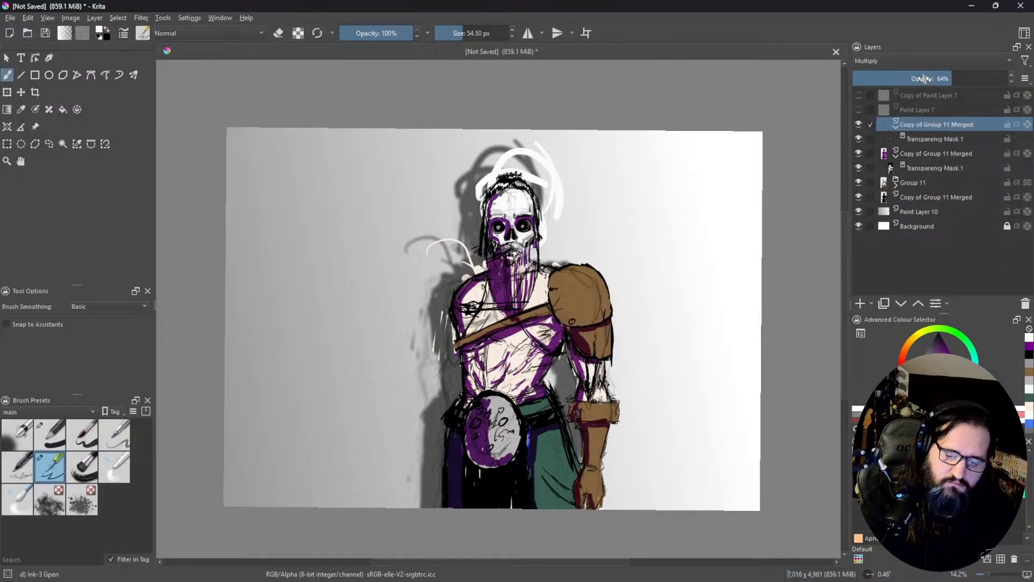
click(911, 60)
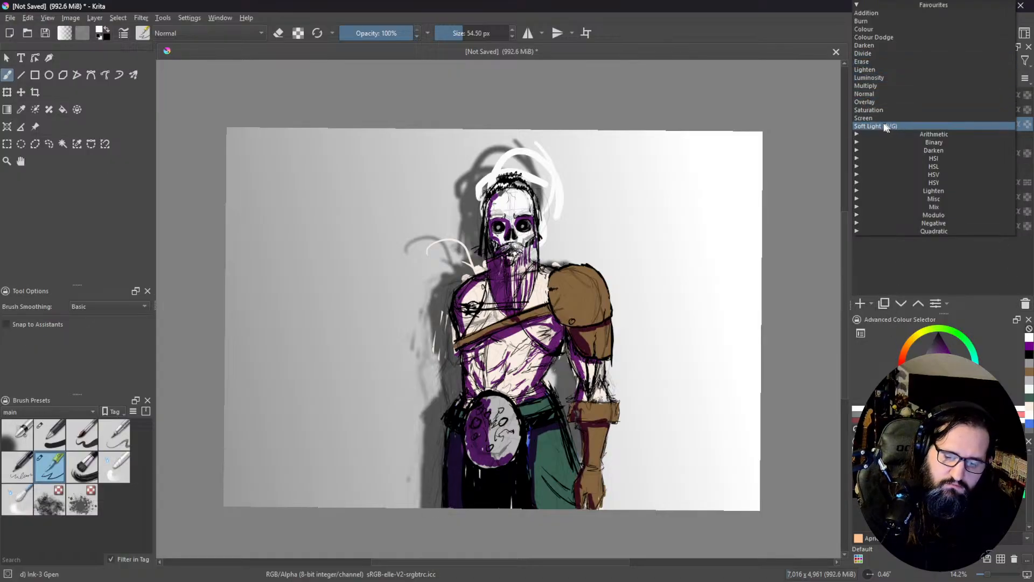
click(887, 69)
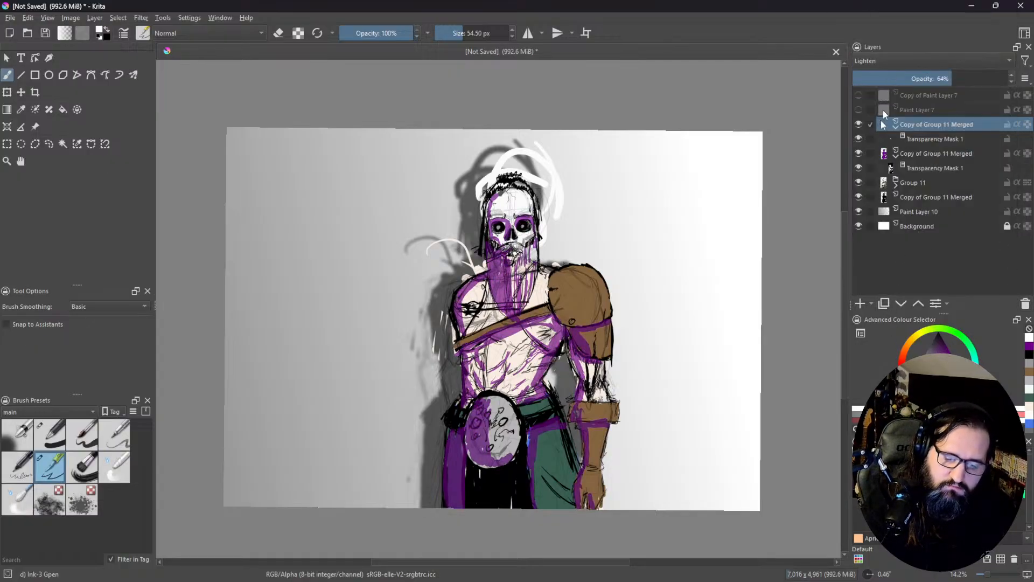
Step: Clear the Lighten copy's transparency mask to black, invert it to white, and raise the layer's opacity to 100%
click(929, 142)
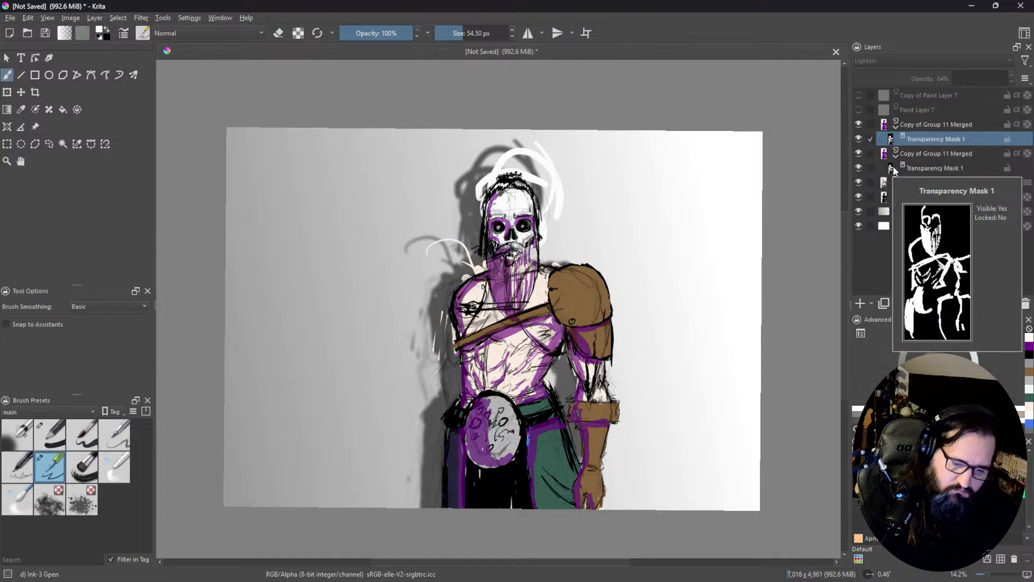
click(935, 124)
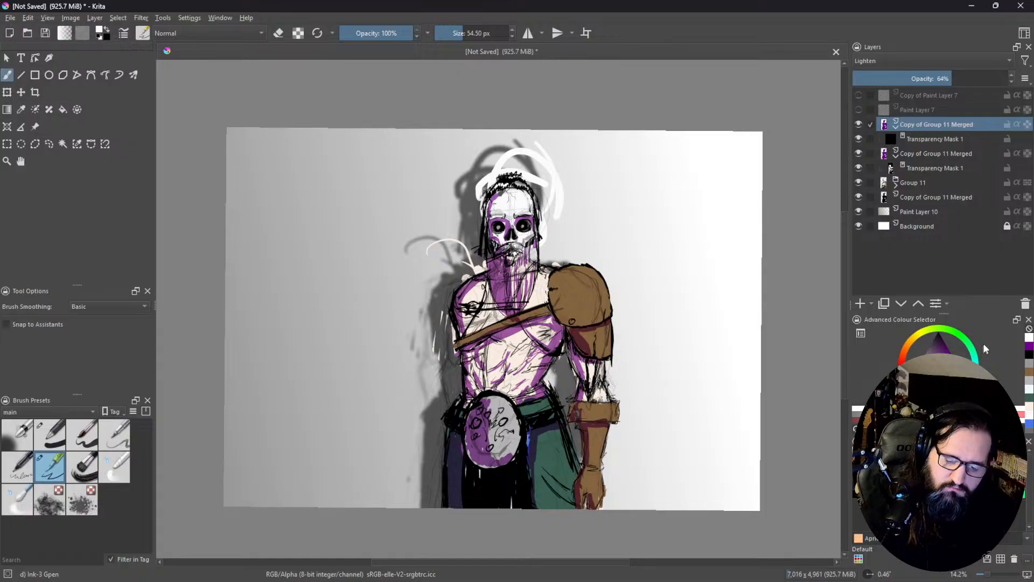
click(934, 139)
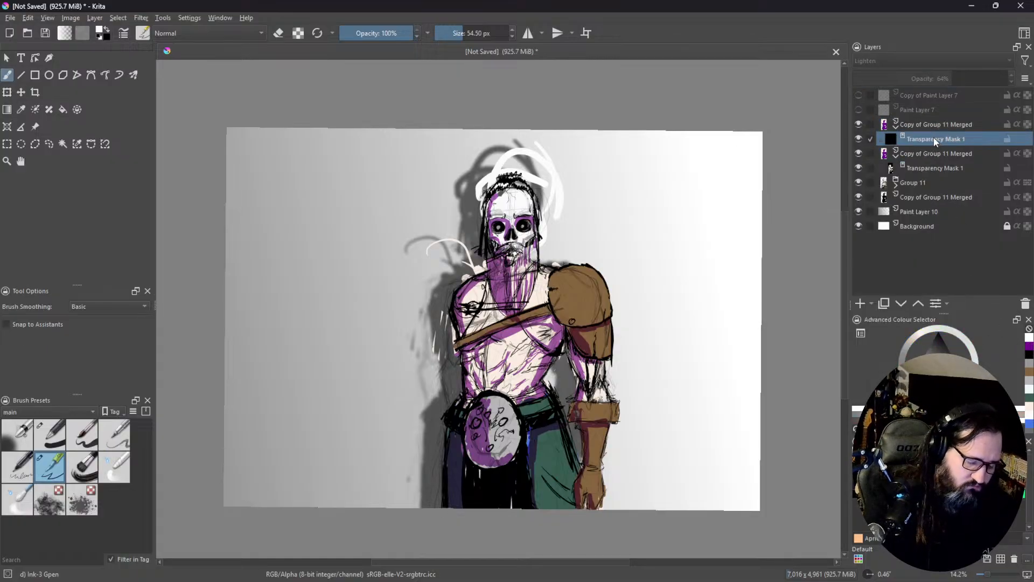
key(ctrl+i)
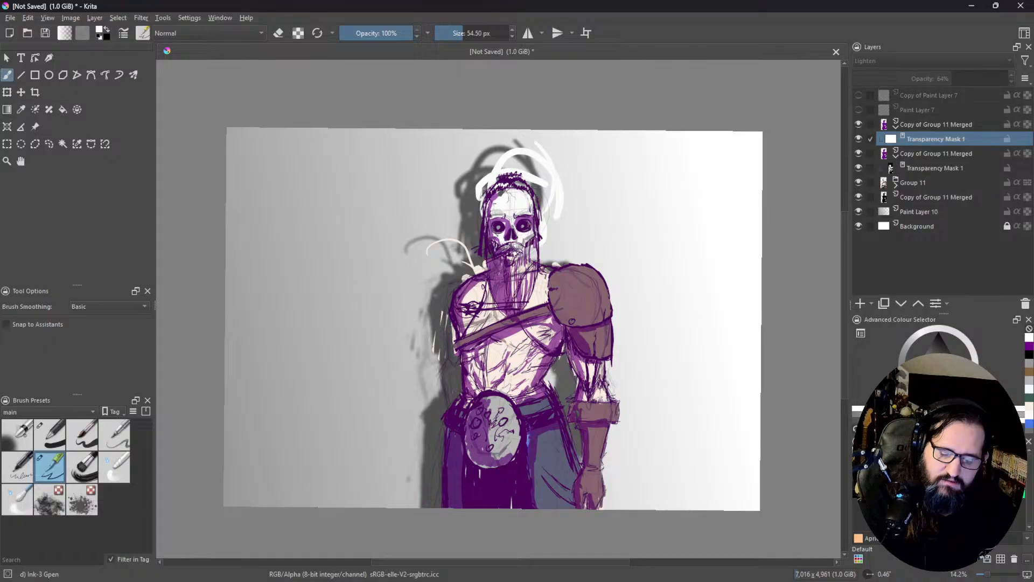
click(957, 125)
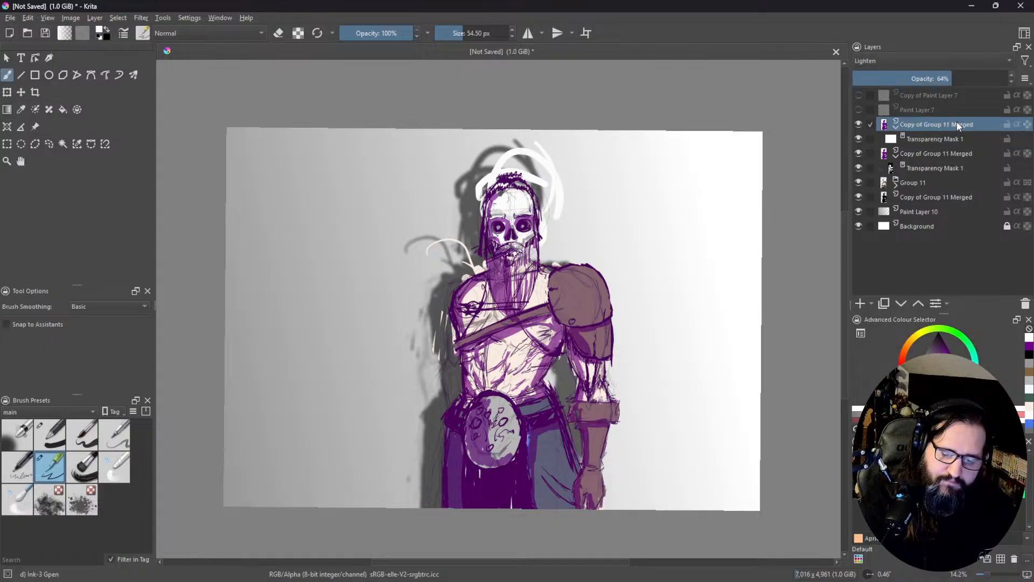
drag(974, 78, 1030, 78)
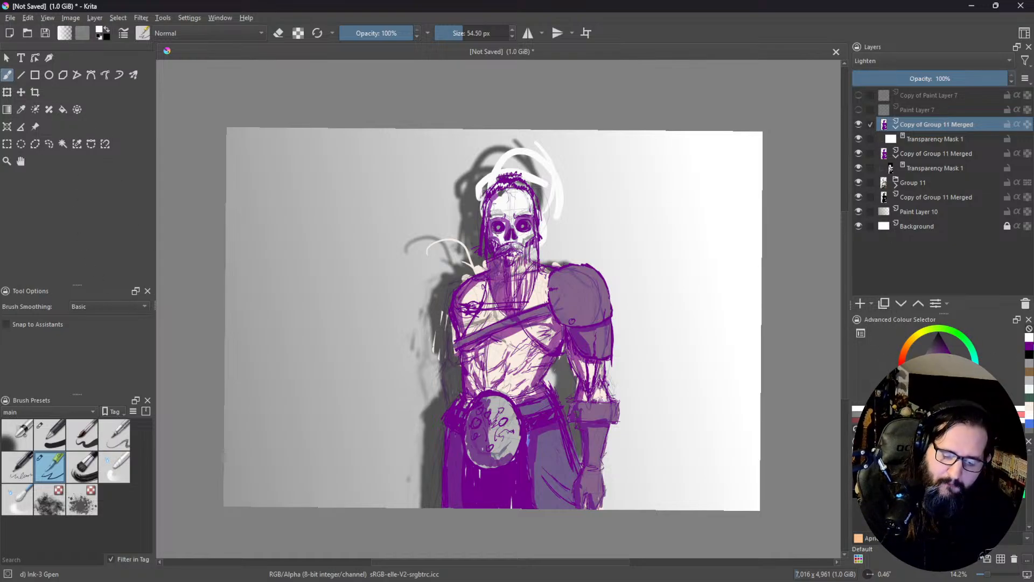
Step: Choose a light pink-violet foreground colour and flood-fill the figure on the Lighten layer with it
click(1029, 347)
drag(952, 363, 935, 377)
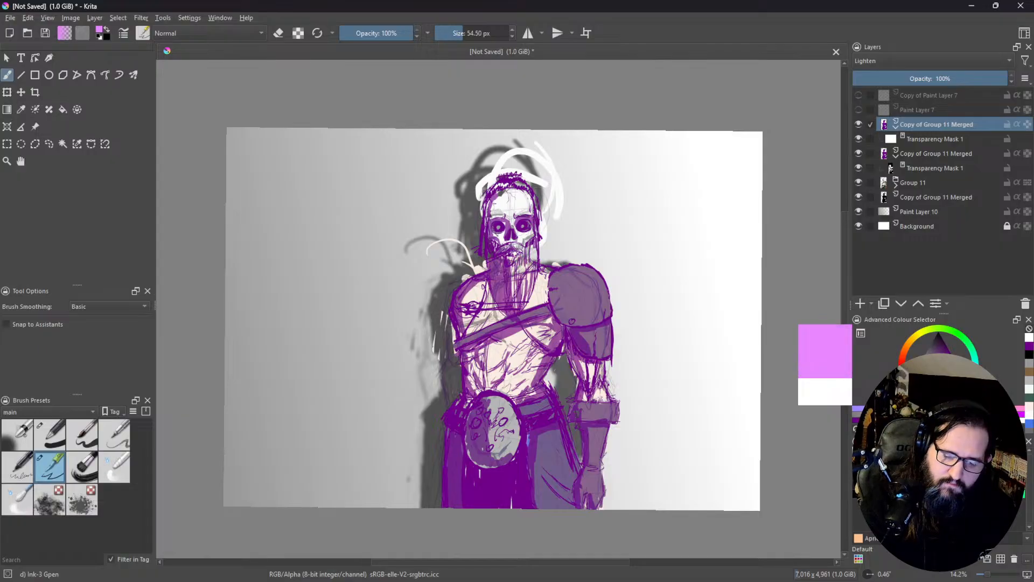
click(63, 111)
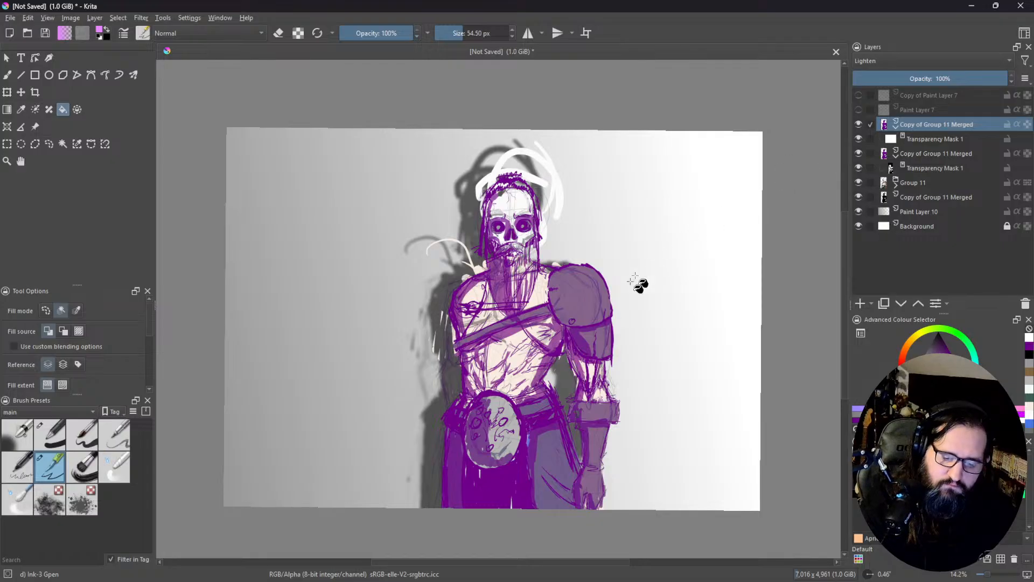
click(611, 321)
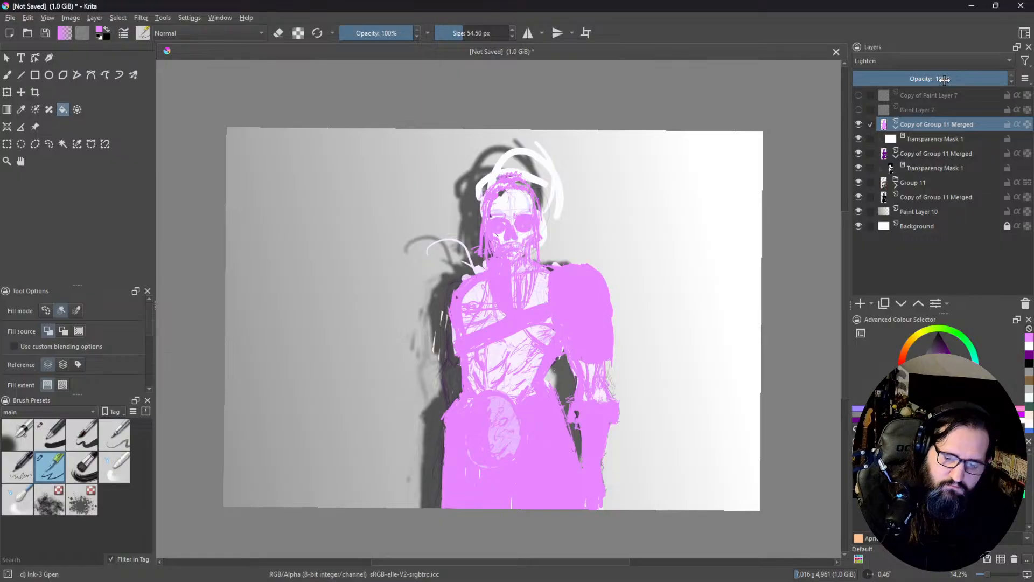
Step: Lower the Lighten layer's opacity to 51% and invert its transparency mask to black
drag(944, 80, 932, 80)
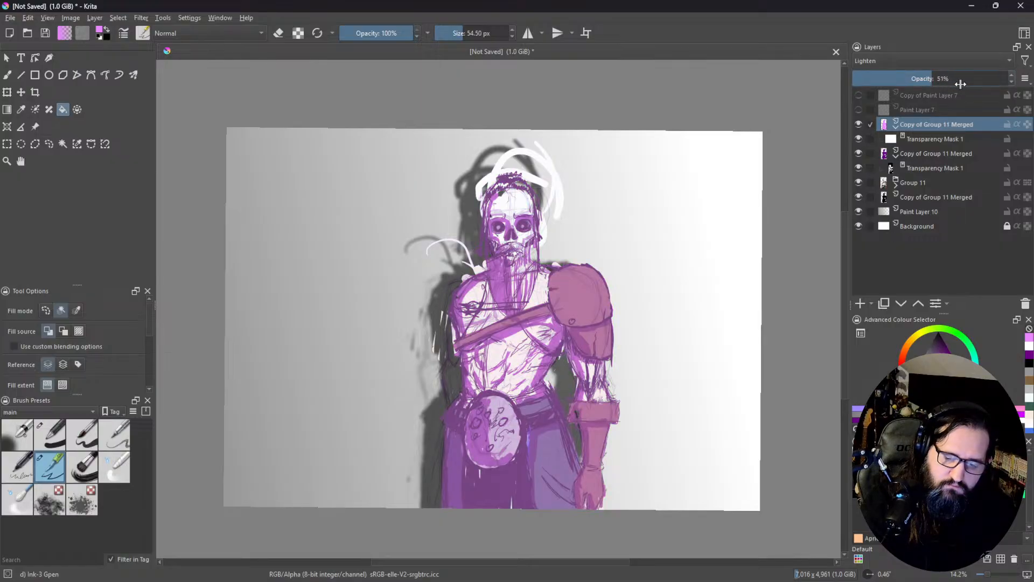
click(926, 139)
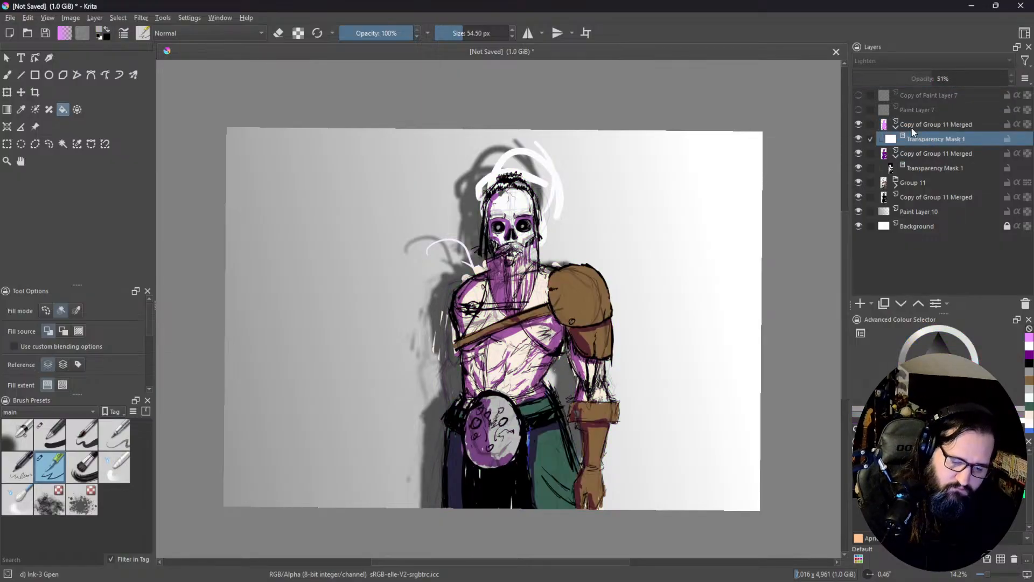
key(b)
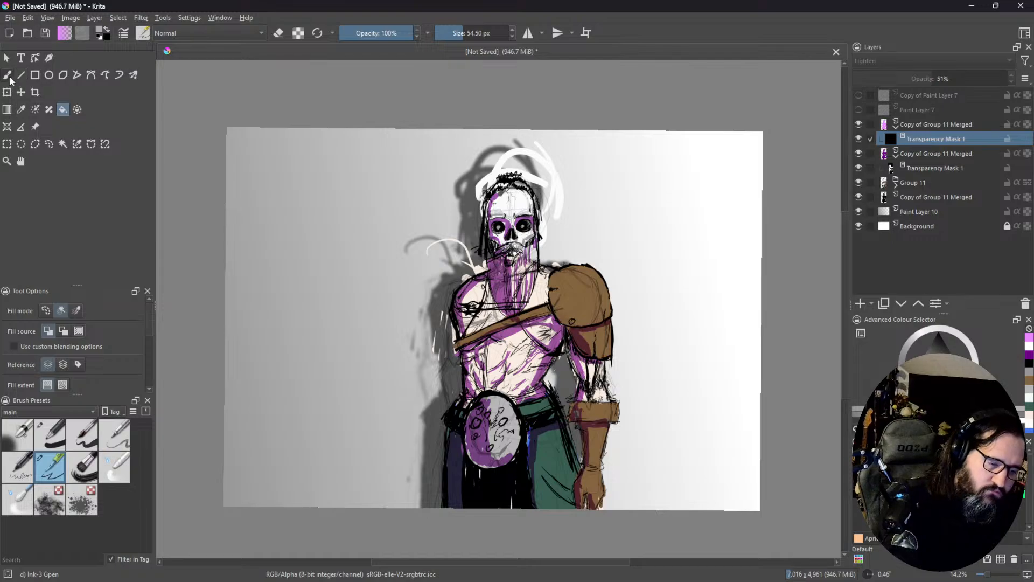
Step: Paint white highlights on the Lighten layer's mask over the skull and shoulder armour with Airbrush Soft at about 145 px
click(17, 434)
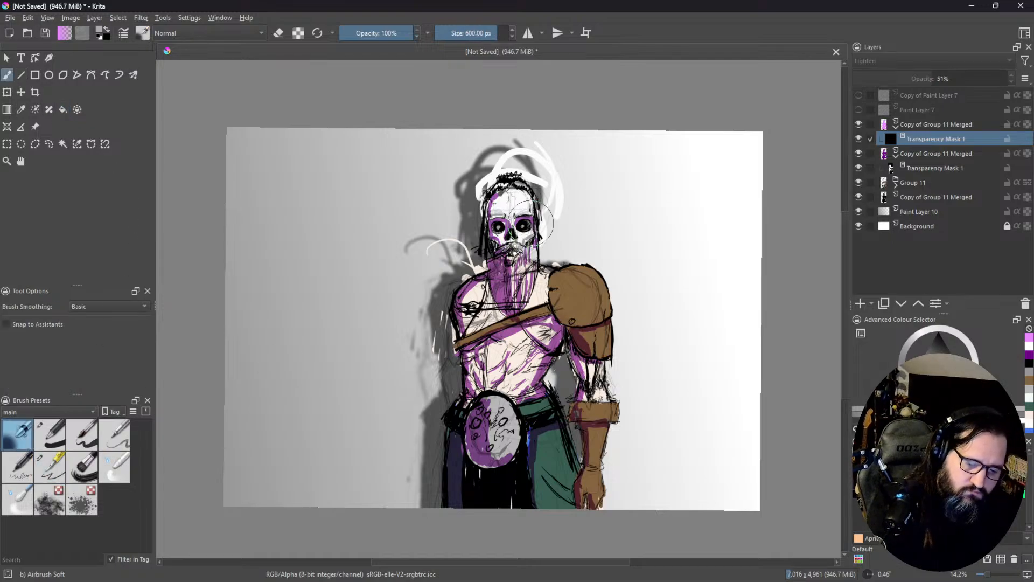
key(bracketleft)
key(bracketleft)
key(bracketleft)
key(bracketleft)
key(bracketleft)
key(bracketleft)
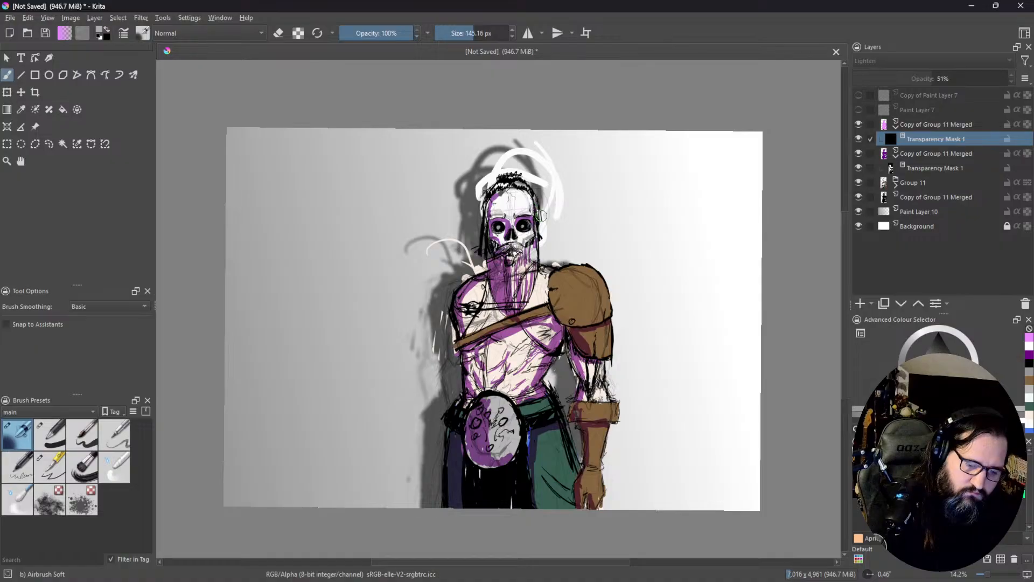
drag(926, 363, 911, 381)
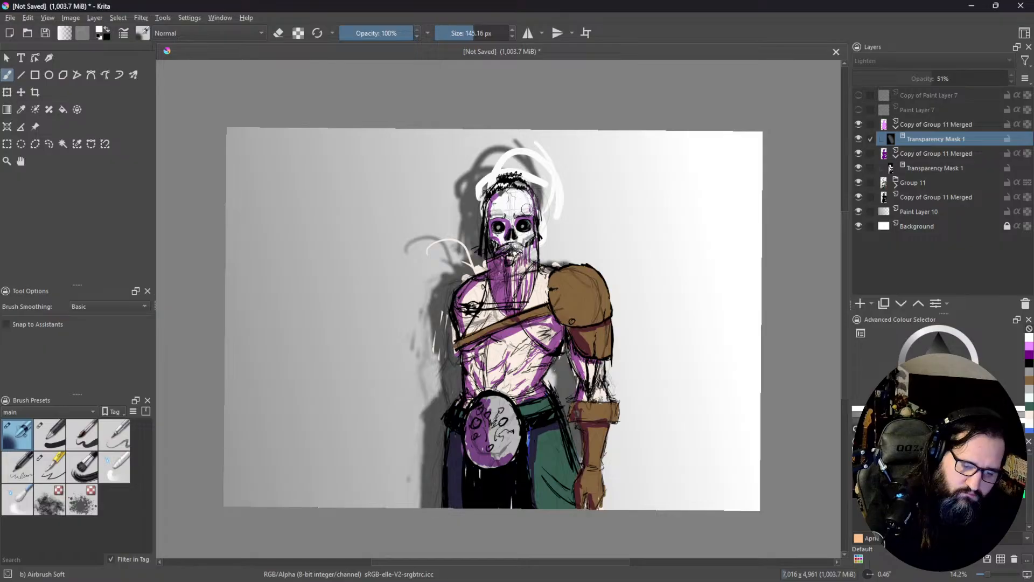
drag(535, 229, 527, 244)
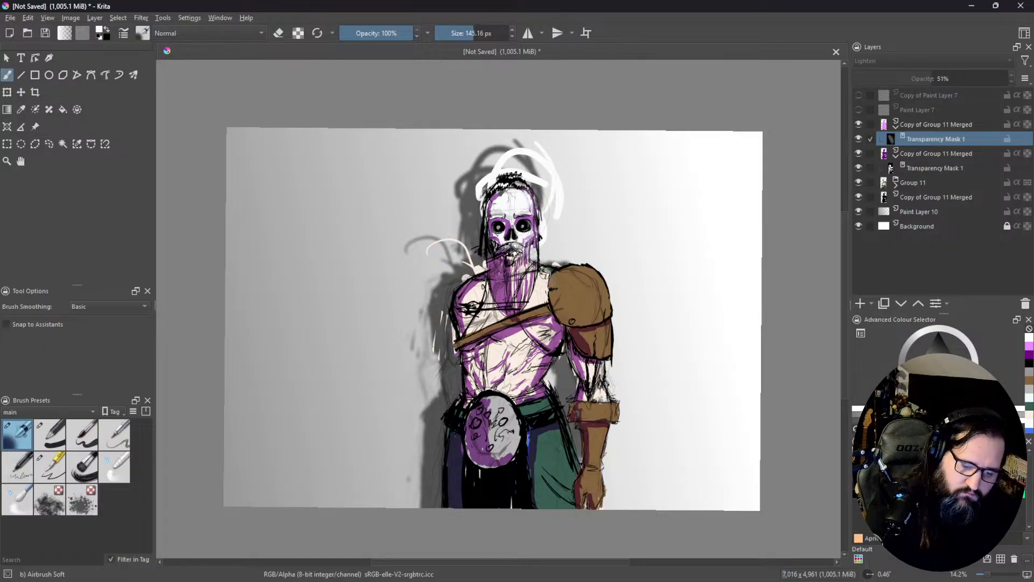
mouse_move(587, 274)
mouse_down()
mouse_move(565, 269)
mouse_move(570, 282)
mouse_move(590, 276)
mouse_move(611, 308)
mouse_move(599, 315)
mouse_move(611, 362)
mouse_up()
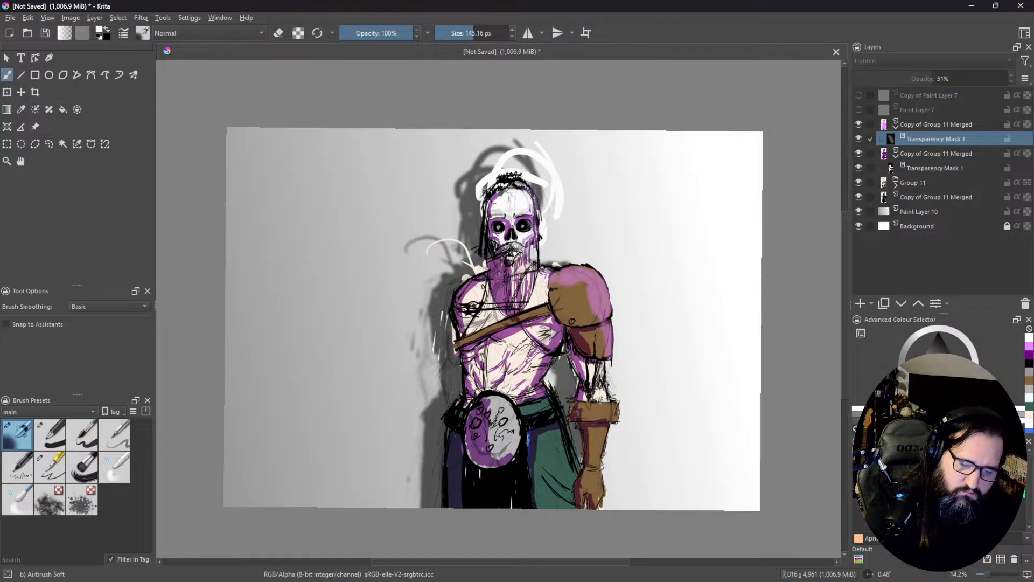
Step: Change the pink-violet highlight layer's blending mode from Lighten to Overlay
click(934, 124)
click(923, 60)
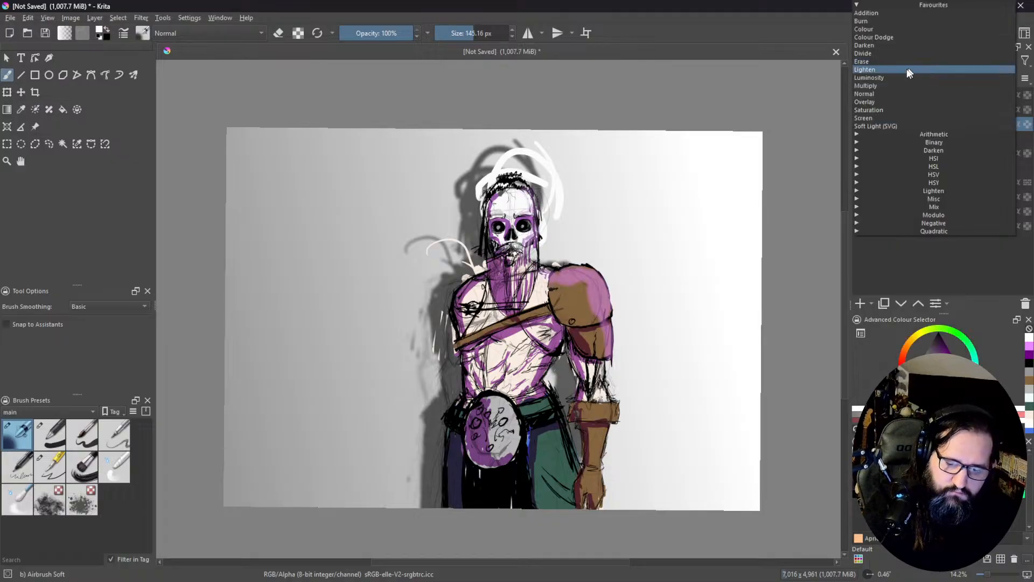
click(886, 103)
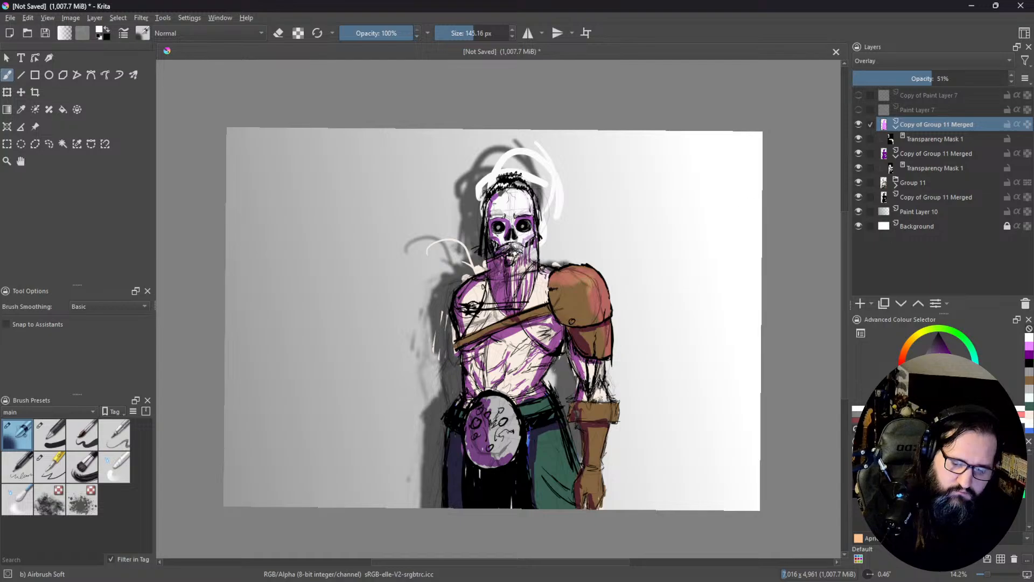
Step: Set the brush opacity to 54% and paint softer mask highlights over the shoulder armour, arm and torso on the Overlay layer
click(935, 141)
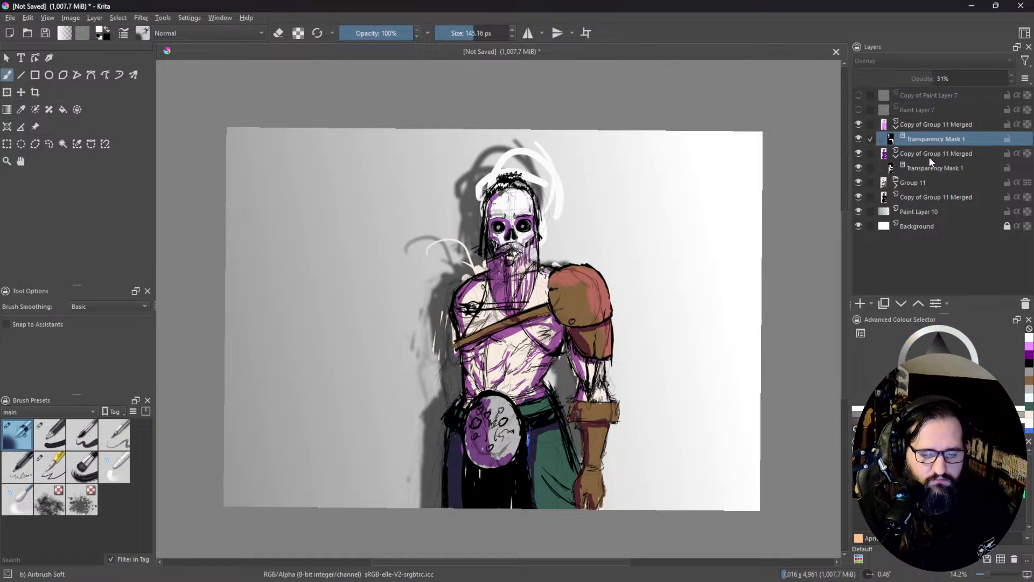
click(380, 34)
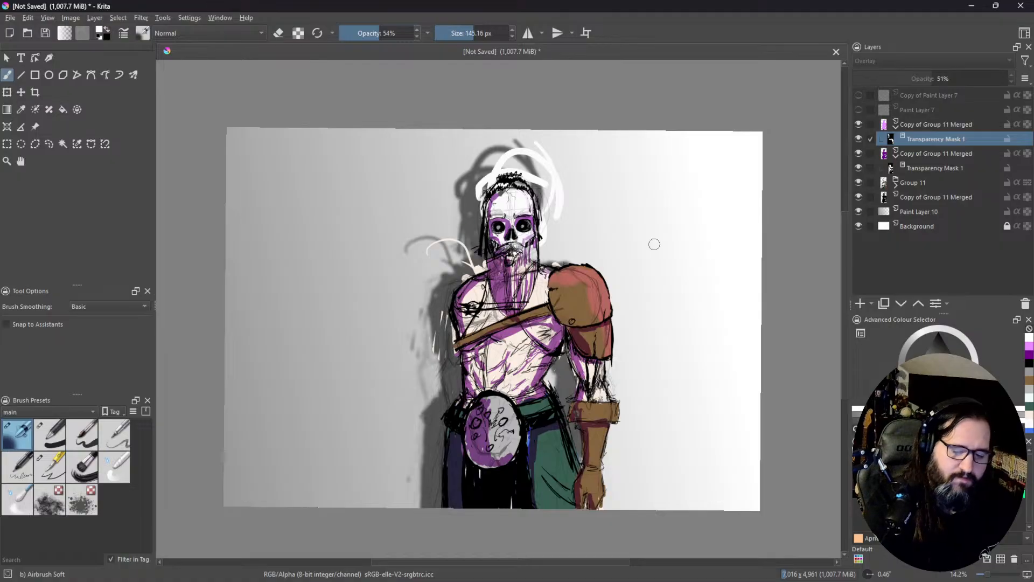
click(278, 33)
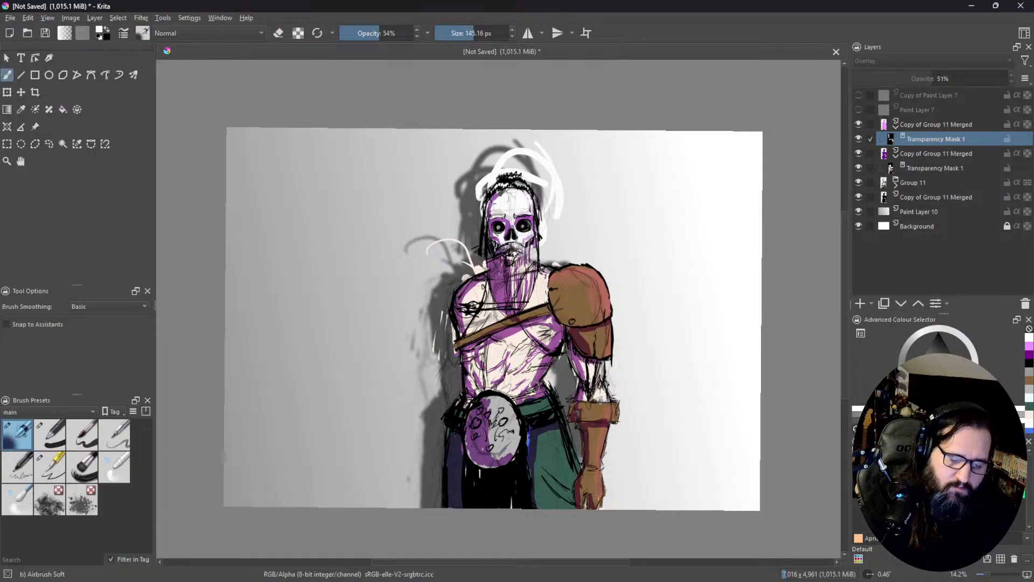
drag(544, 356, 533, 369)
drag(551, 328, 548, 337)
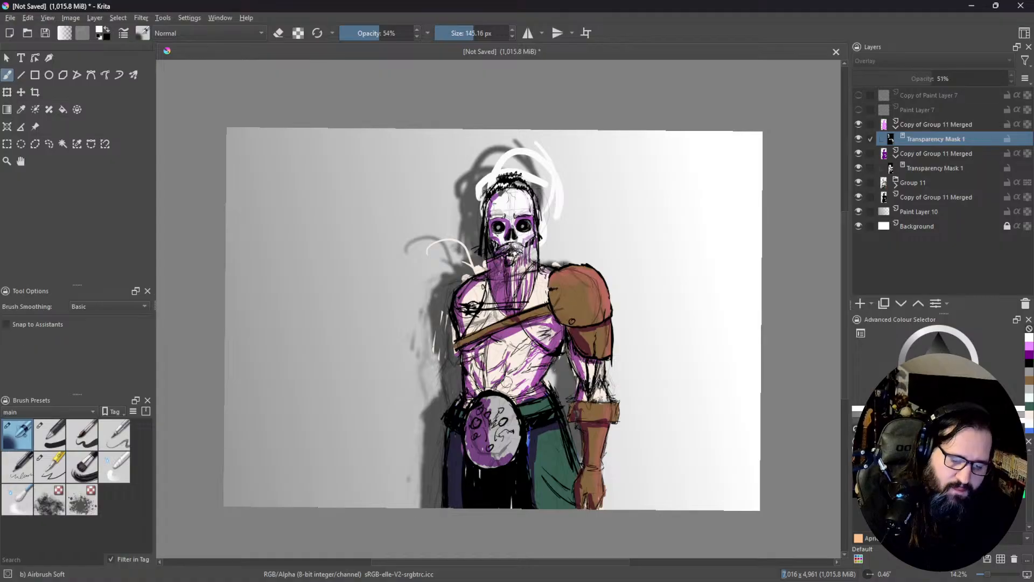
Step: Paint soft mask highlights on the trousers, belt disc and abdomen, and undo the last stroke on the beard
drag(504, 383, 534, 381)
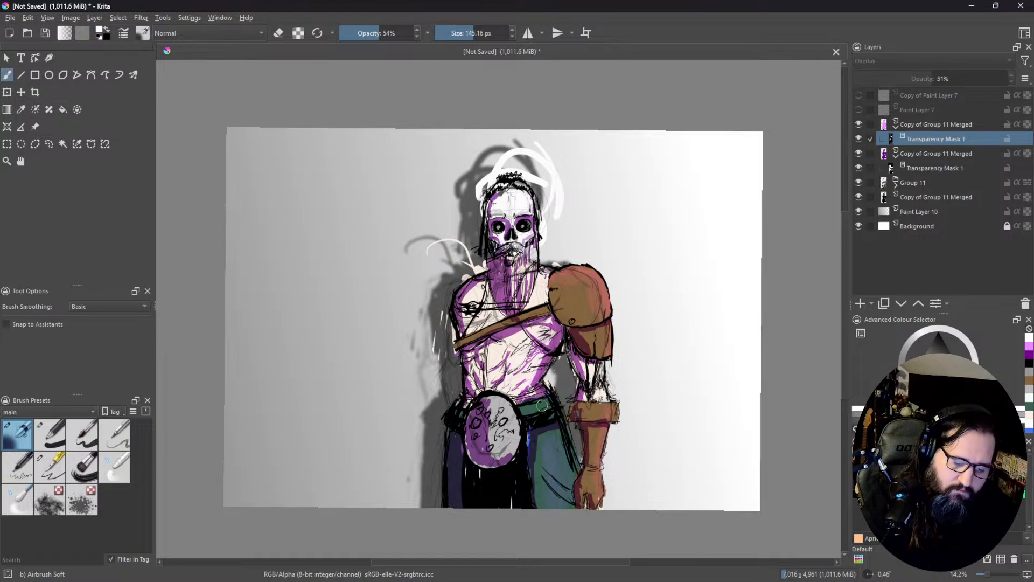
drag(505, 412, 501, 422)
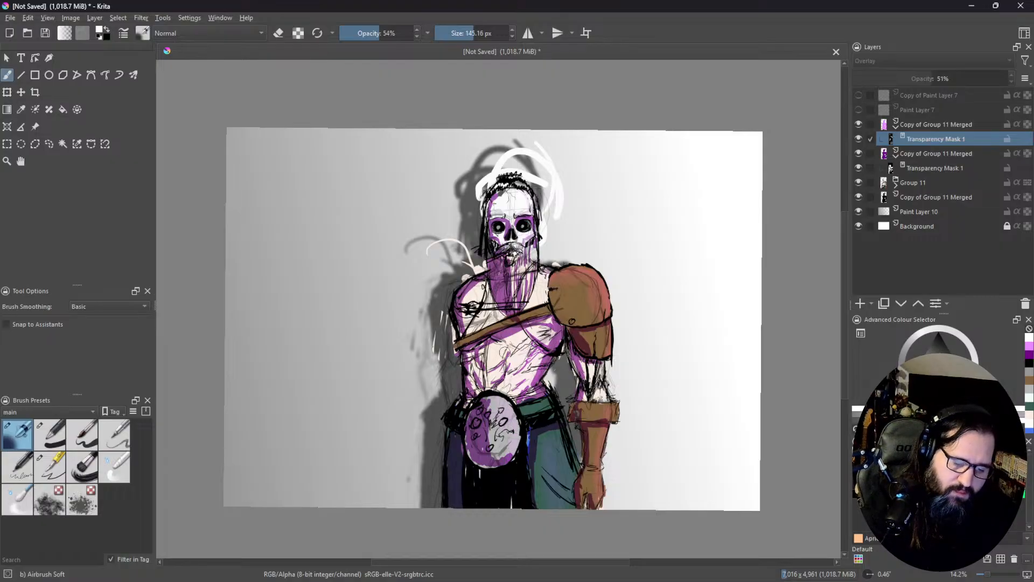
drag(494, 367, 512, 385)
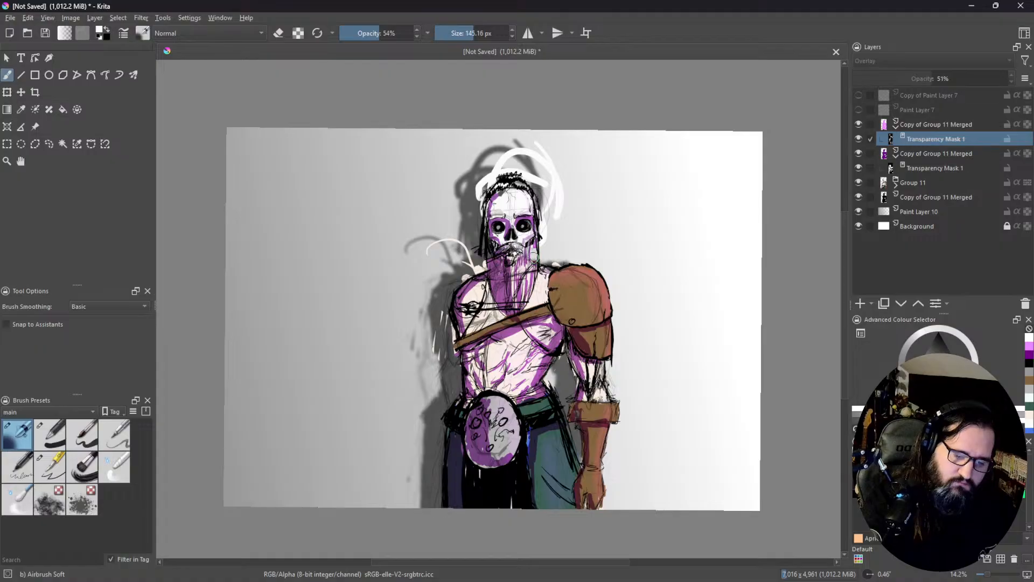
drag(535, 246, 533, 254)
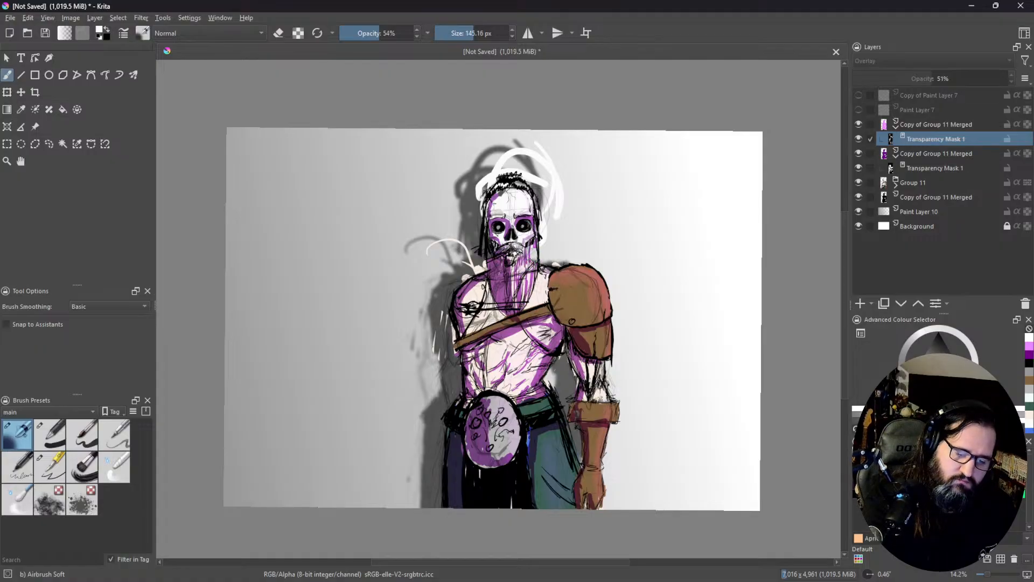
key(ctrl+z)
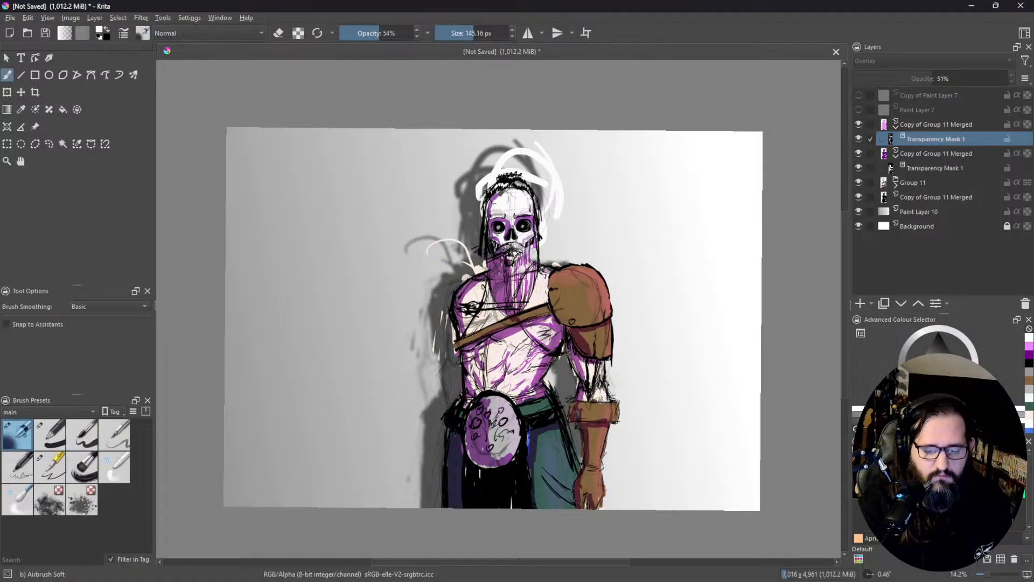
Step: Add a new paint layer above the Overlay layer and choose a pale pink-violet foreground colour
click(862, 305)
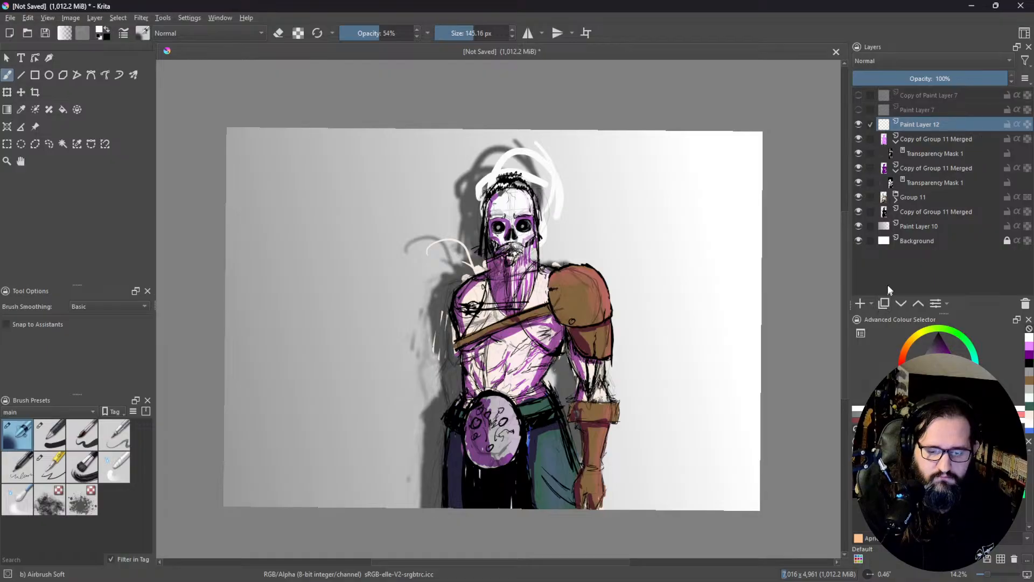
click(1029, 345)
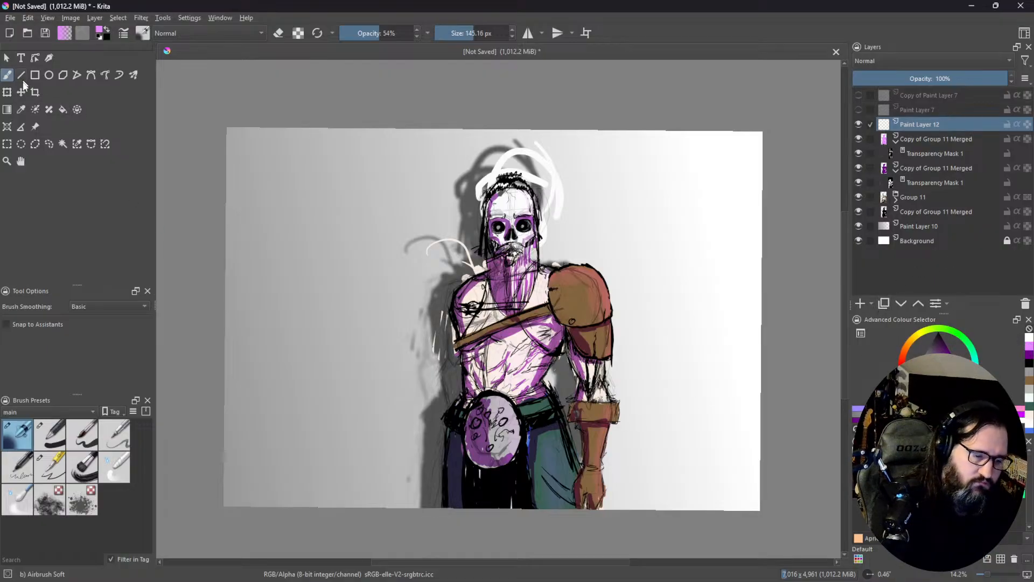
click(926, 378)
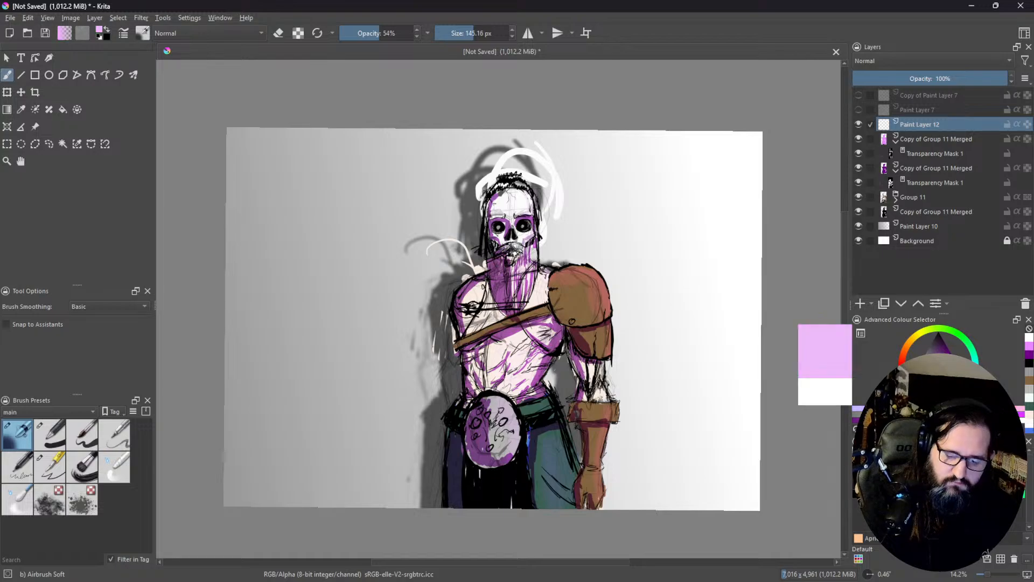
click(922, 379)
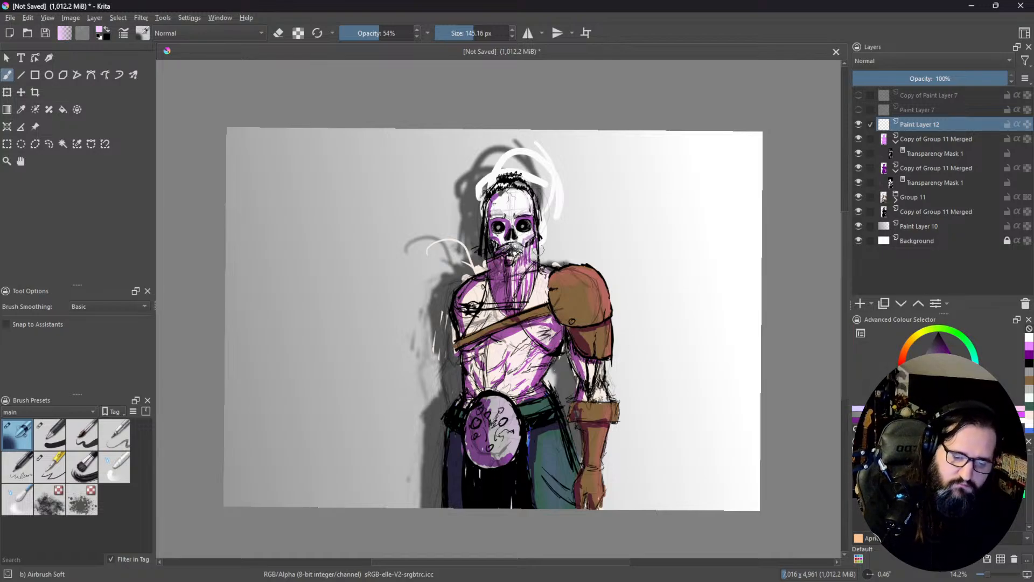
click(524, 199)
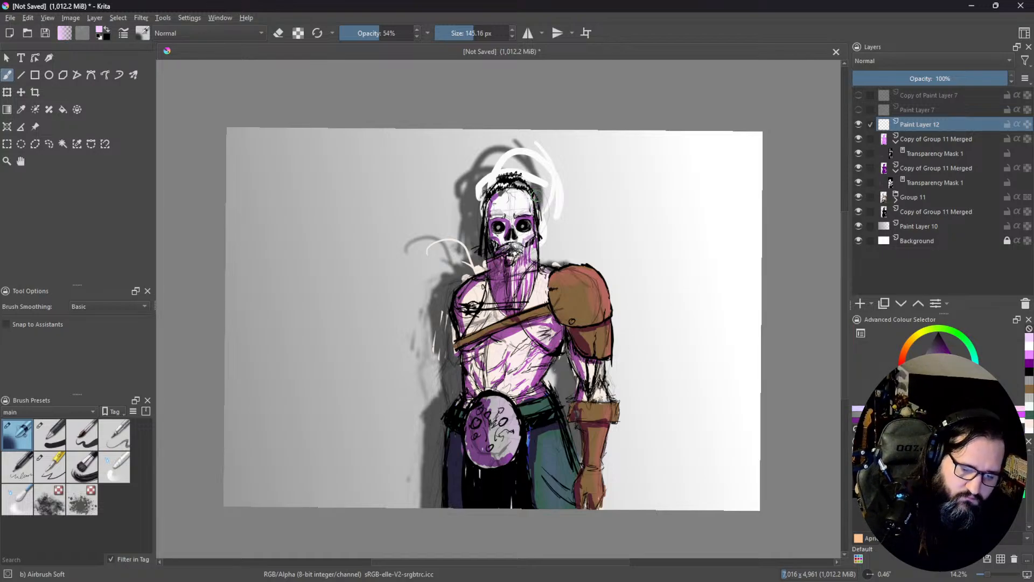
Step: Paint pale rim highlights along the shoulder armour, forearm, hip and side of the torso with the Ink-3 Gpen brush
click(56, 468)
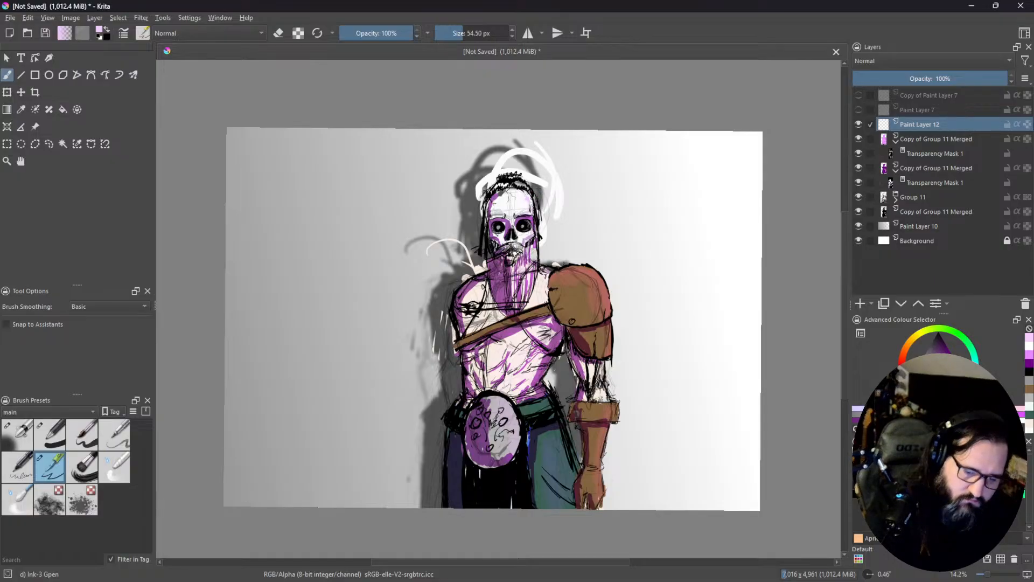
drag(564, 272, 582, 266)
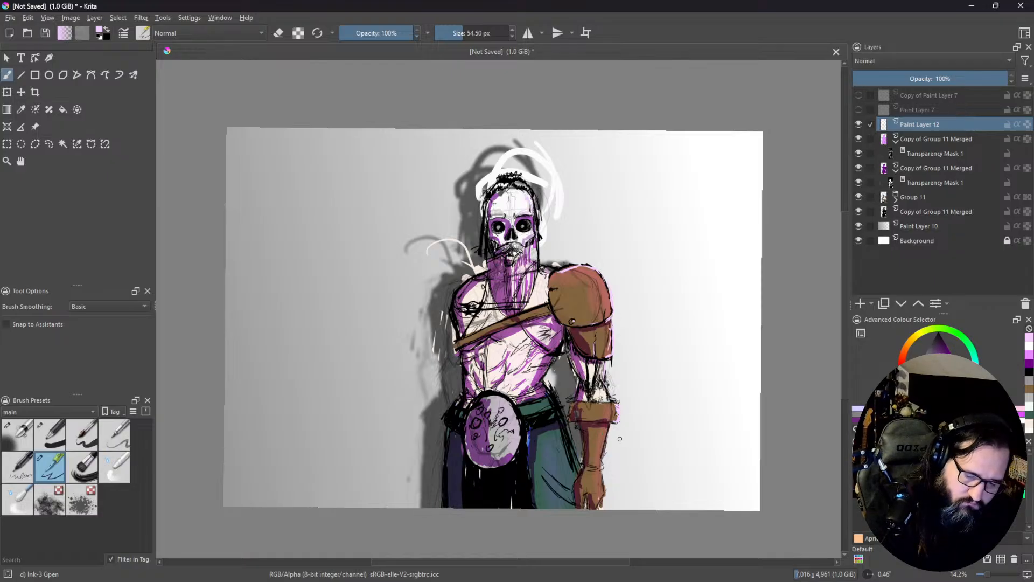
drag(611, 428, 605, 461)
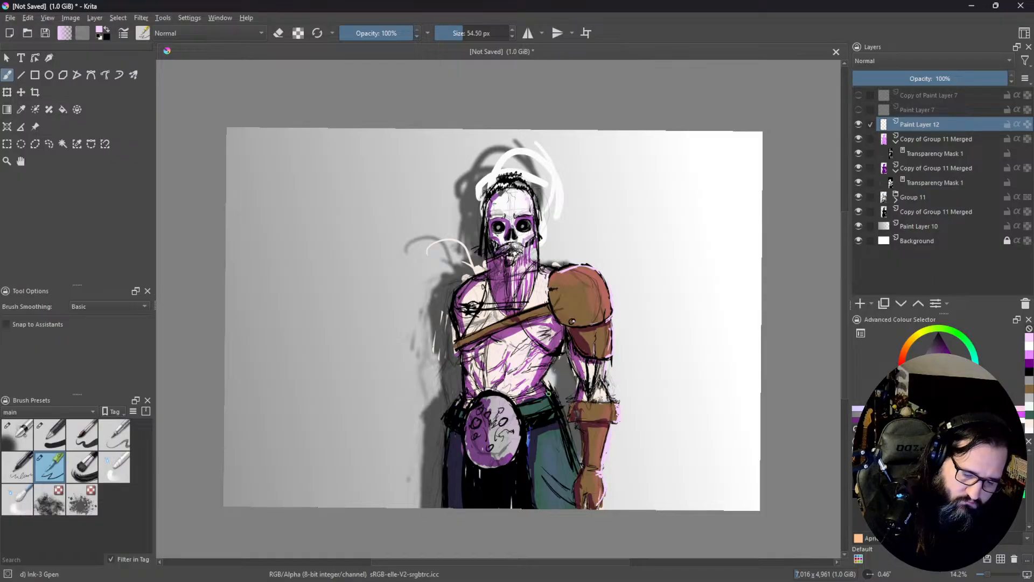
drag(557, 401, 566, 431)
drag(555, 393, 578, 456)
drag(554, 400, 579, 465)
drag(566, 336, 558, 352)
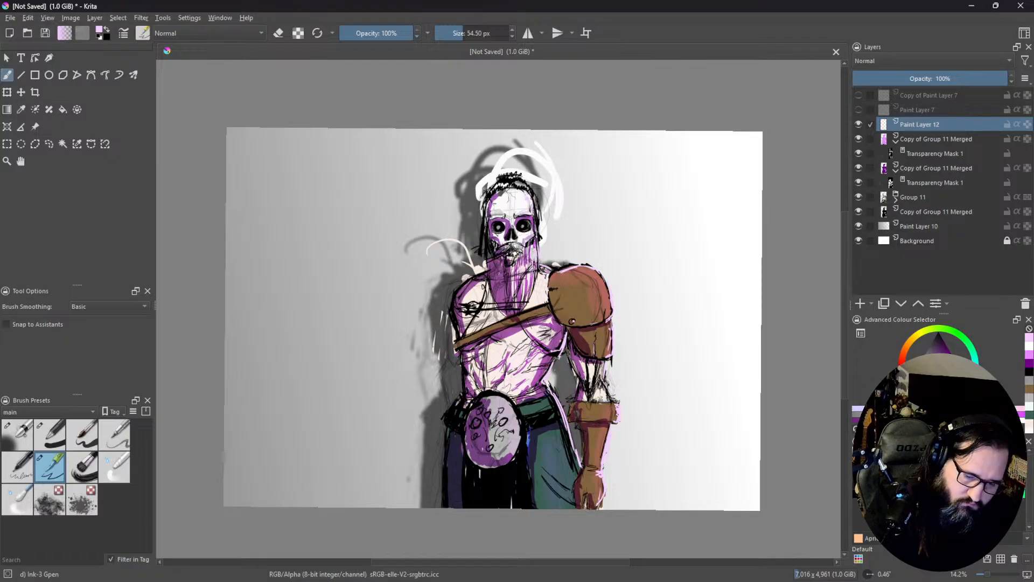
Step: Paint fine pale highlight strands through the beard and add highlight strokes to the hair on top of the skull
drag(520, 272, 518, 296)
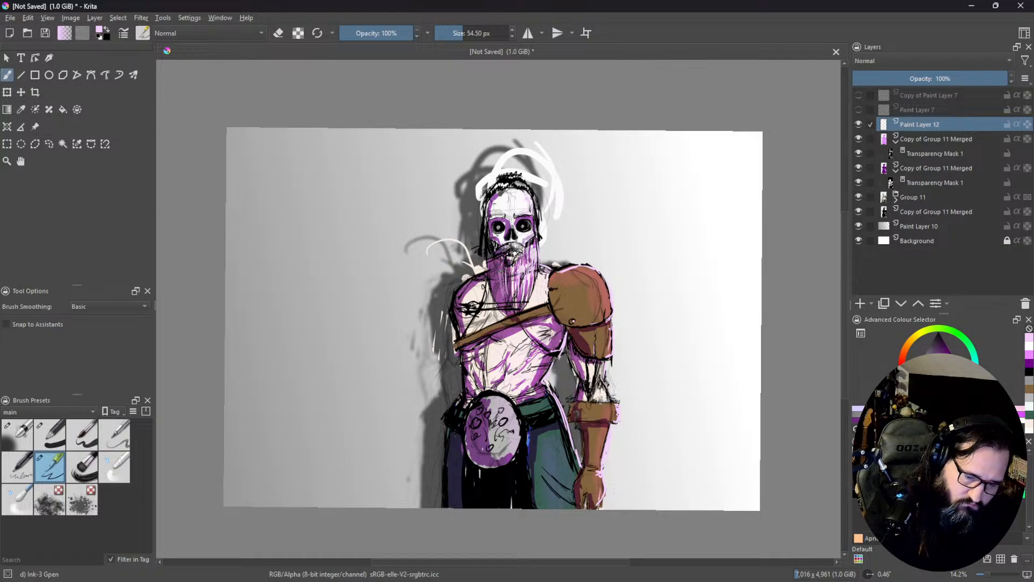
mouse_move(497, 260)
mouse_down()
mouse_move(494, 299)
mouse_move(490, 292)
mouse_up()
mouse_move(491, 253)
mouse_down()
mouse_move(496, 290)
mouse_move(512, 313)
mouse_up()
drag(511, 277, 517, 312)
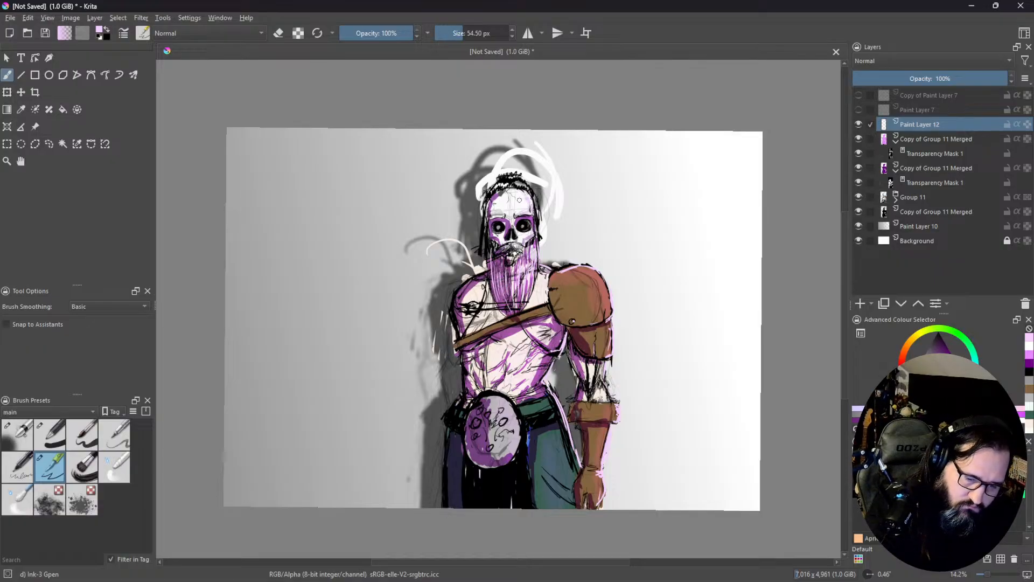
drag(521, 183, 529, 187)
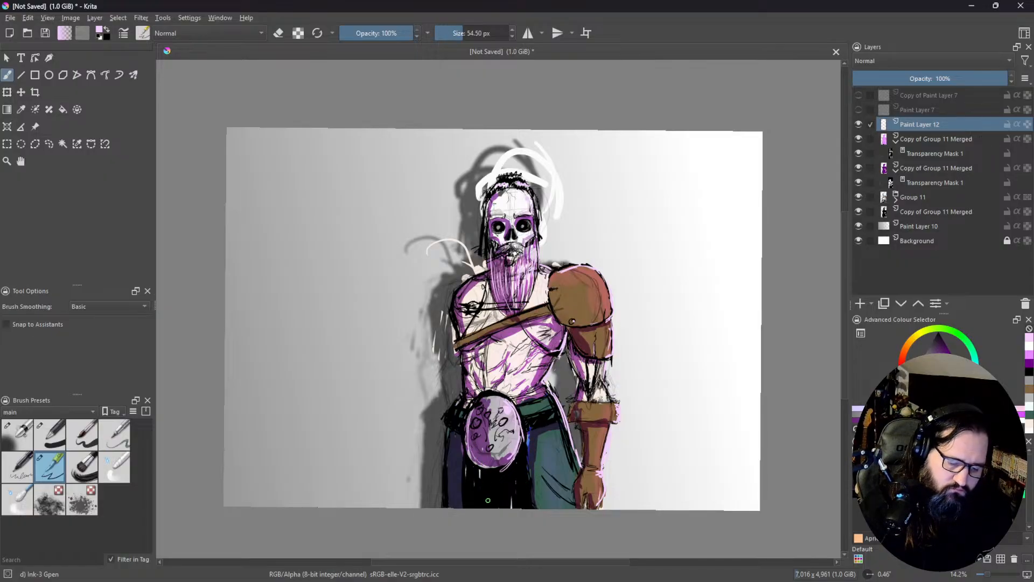
Step: Paint vertical pale highlight strokes on the black cloth hanging below the belt disc, including its side edges
mouse_move(471, 465)
mouse_down()
mouse_move(474, 505)
mouse_move(479, 496)
mouse_move(490, 509)
mouse_up()
mouse_move(491, 472)
mouse_down()
mouse_move(505, 504)
mouse_move(510, 485)
mouse_move(511, 509)
mouse_up()
mouse_move(509, 478)
mouse_down()
mouse_move(512, 504)
mouse_move(519, 497)
mouse_up()
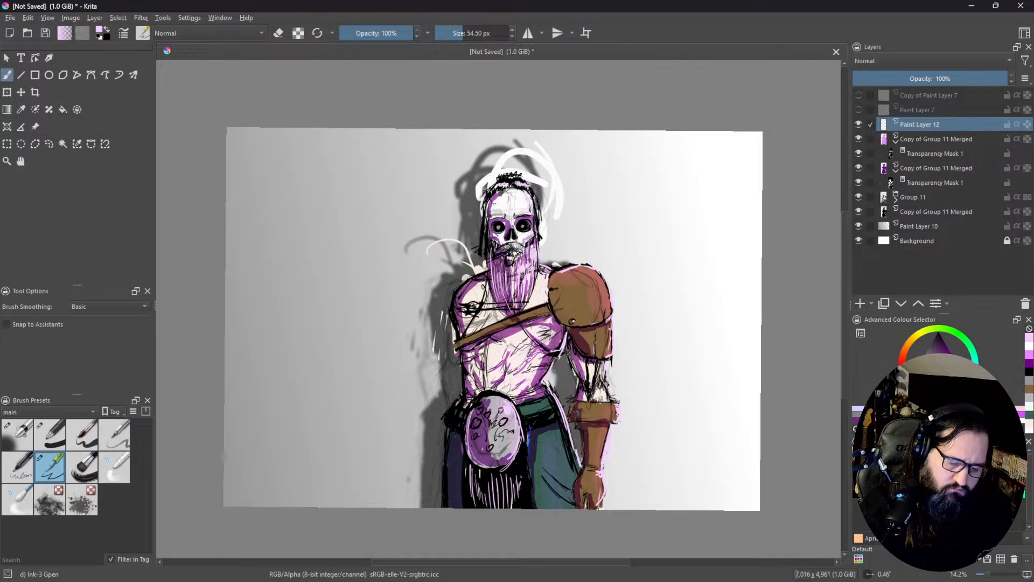
drag(529, 444, 532, 508)
drag(466, 463, 468, 509)
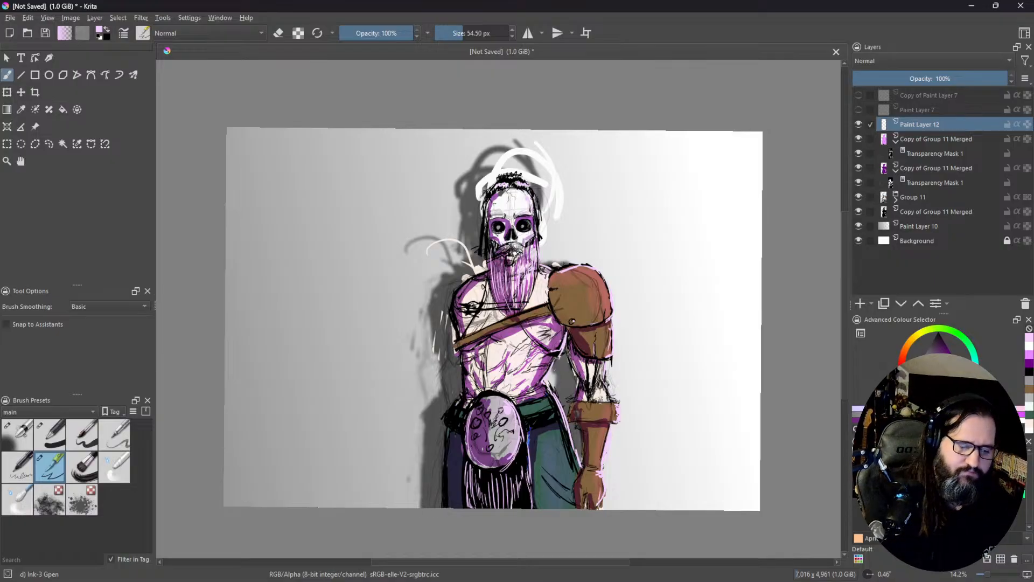
Step: Add a new paint layer directly above Paint Layer 10 and draw a pale pink-violet bi-linear gradient from the canvas's right side toward the figure
click(7, 110)
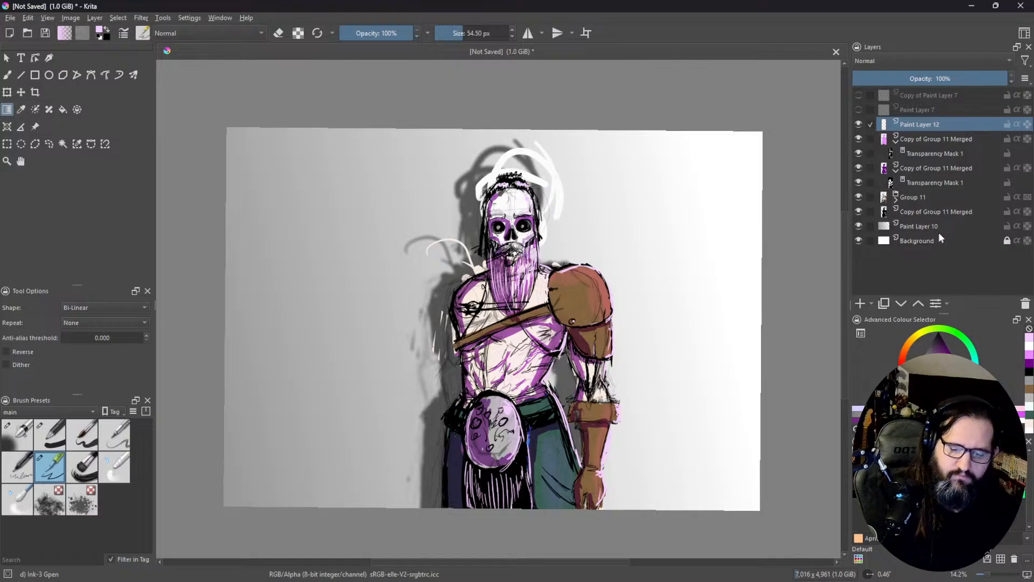
click(921, 227)
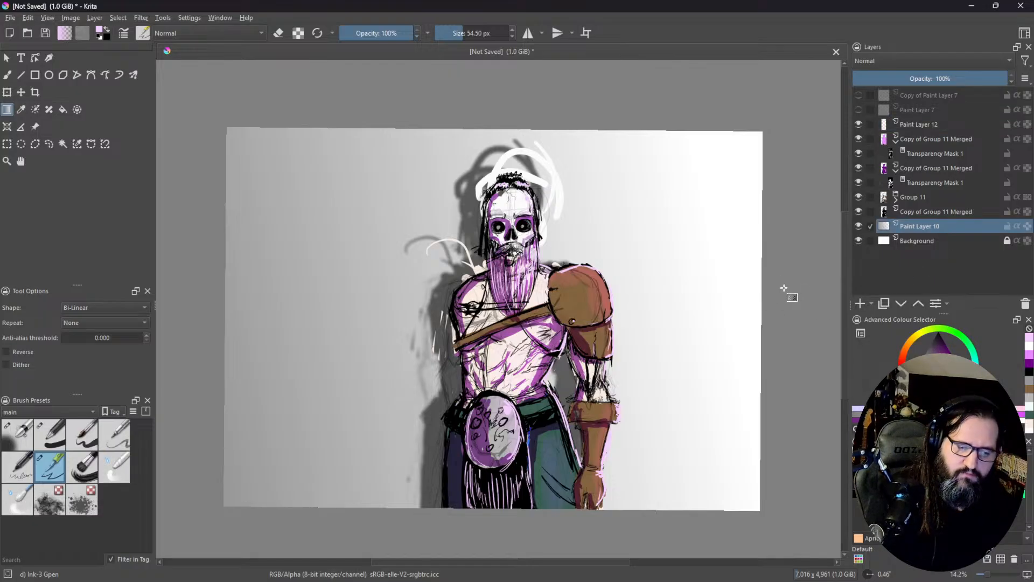
drag(783, 289, 615, 302)
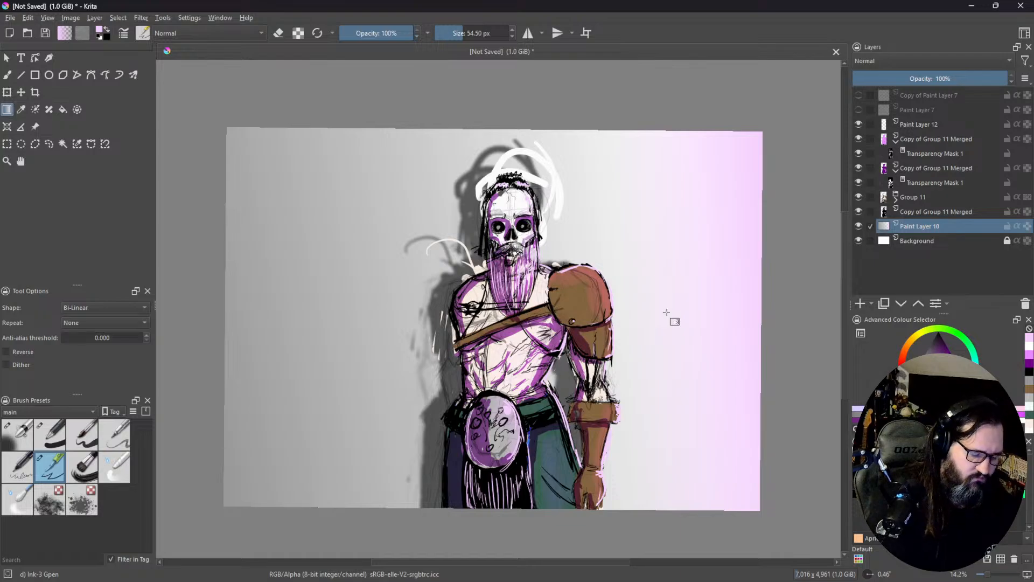
key(ctrl+z)
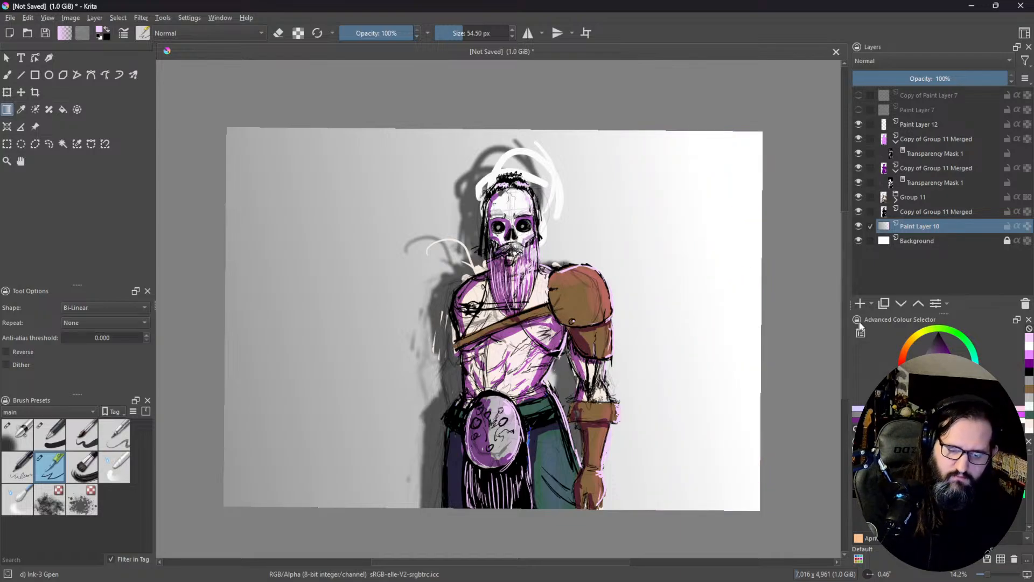
click(860, 303)
drag(802, 191, 606, 274)
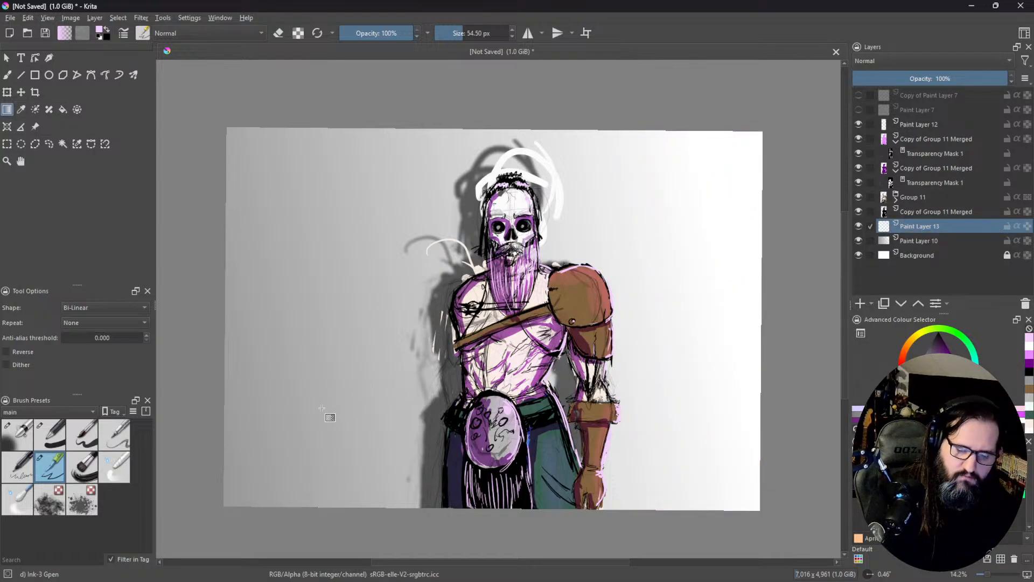
Step: Lower the pink gradient layer's opacity to 46%, keeping its blending mode Normal
click(906, 62)
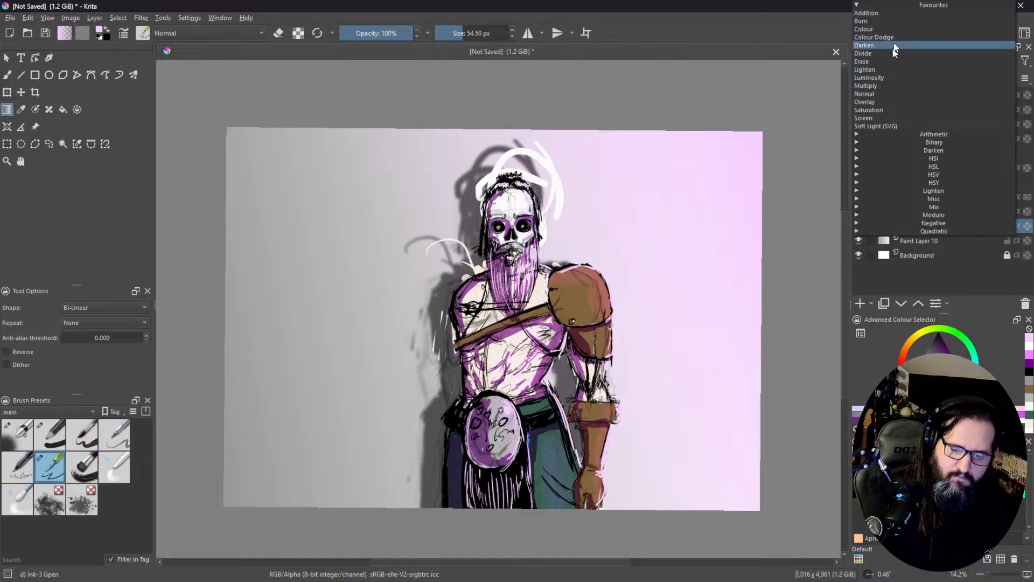
click(820, 217)
click(924, 79)
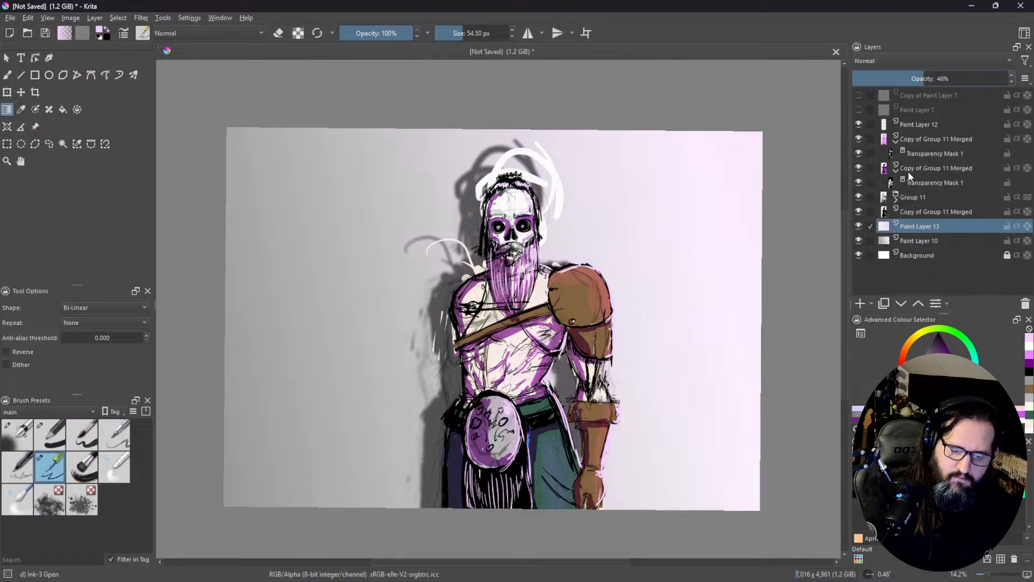
mouse_move(909, 175)
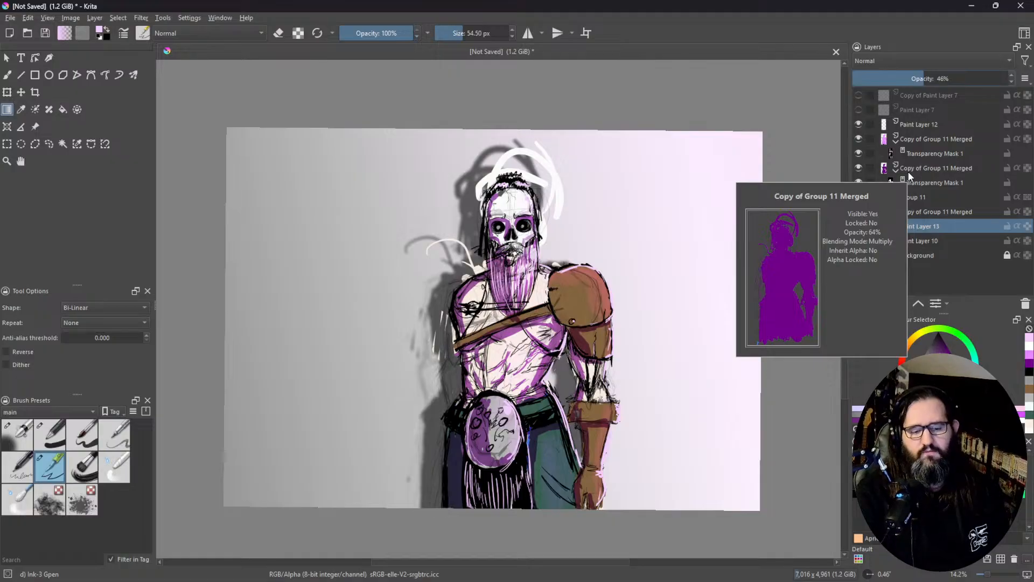